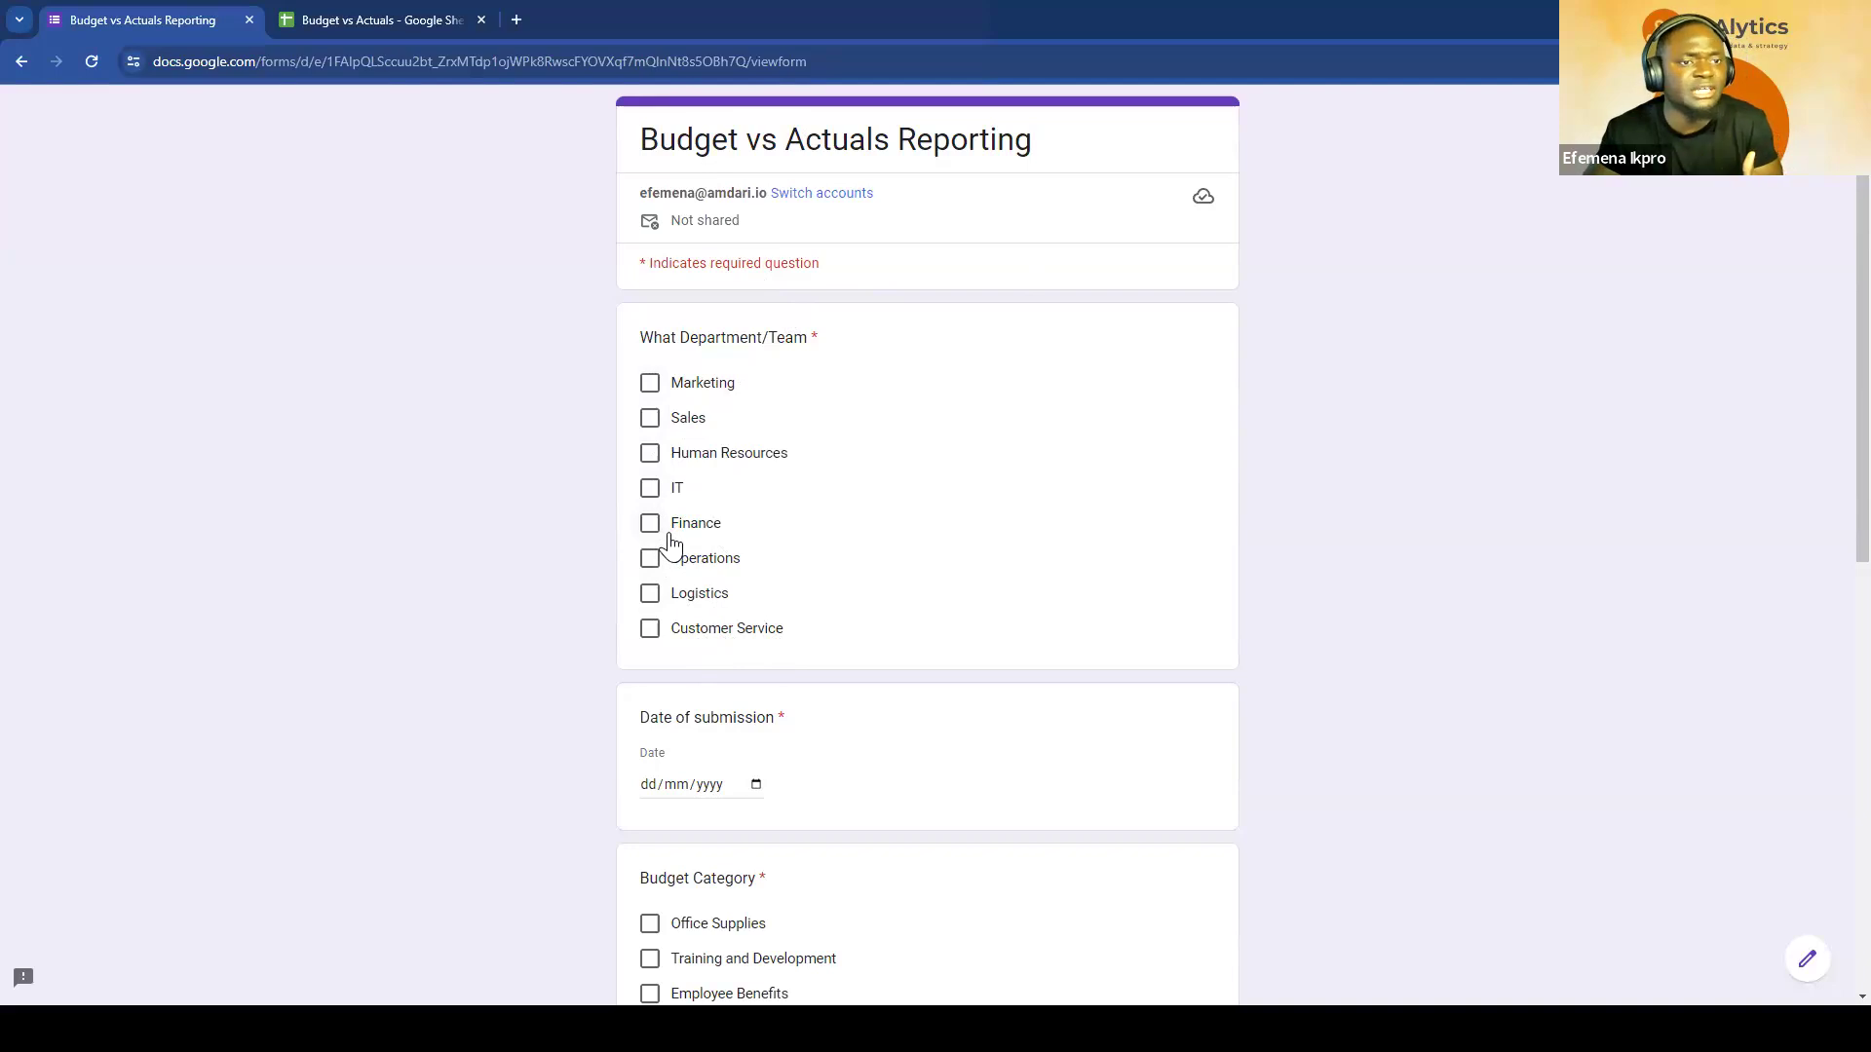
Step: Select Human Resources as the department and set the date of submission to 15/02/2024
click(650, 456)
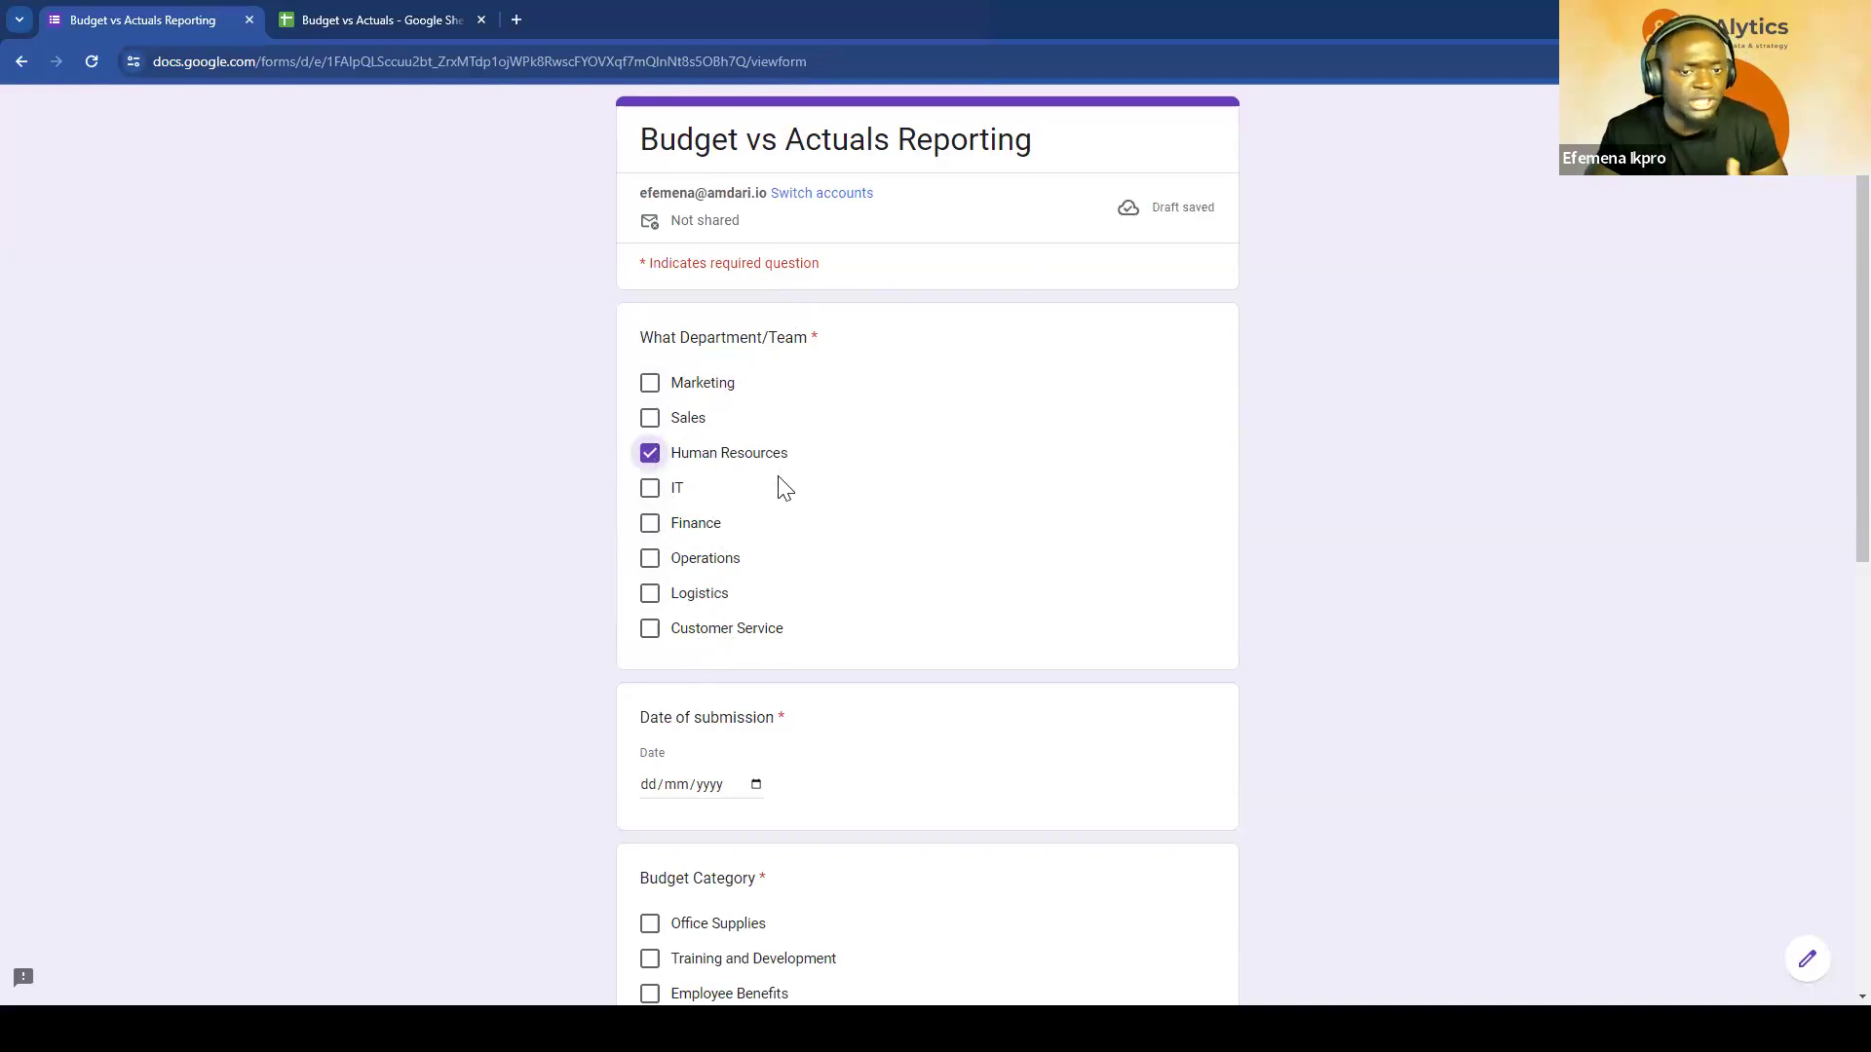
scroll(632, 560, down, 2)
click(692, 592)
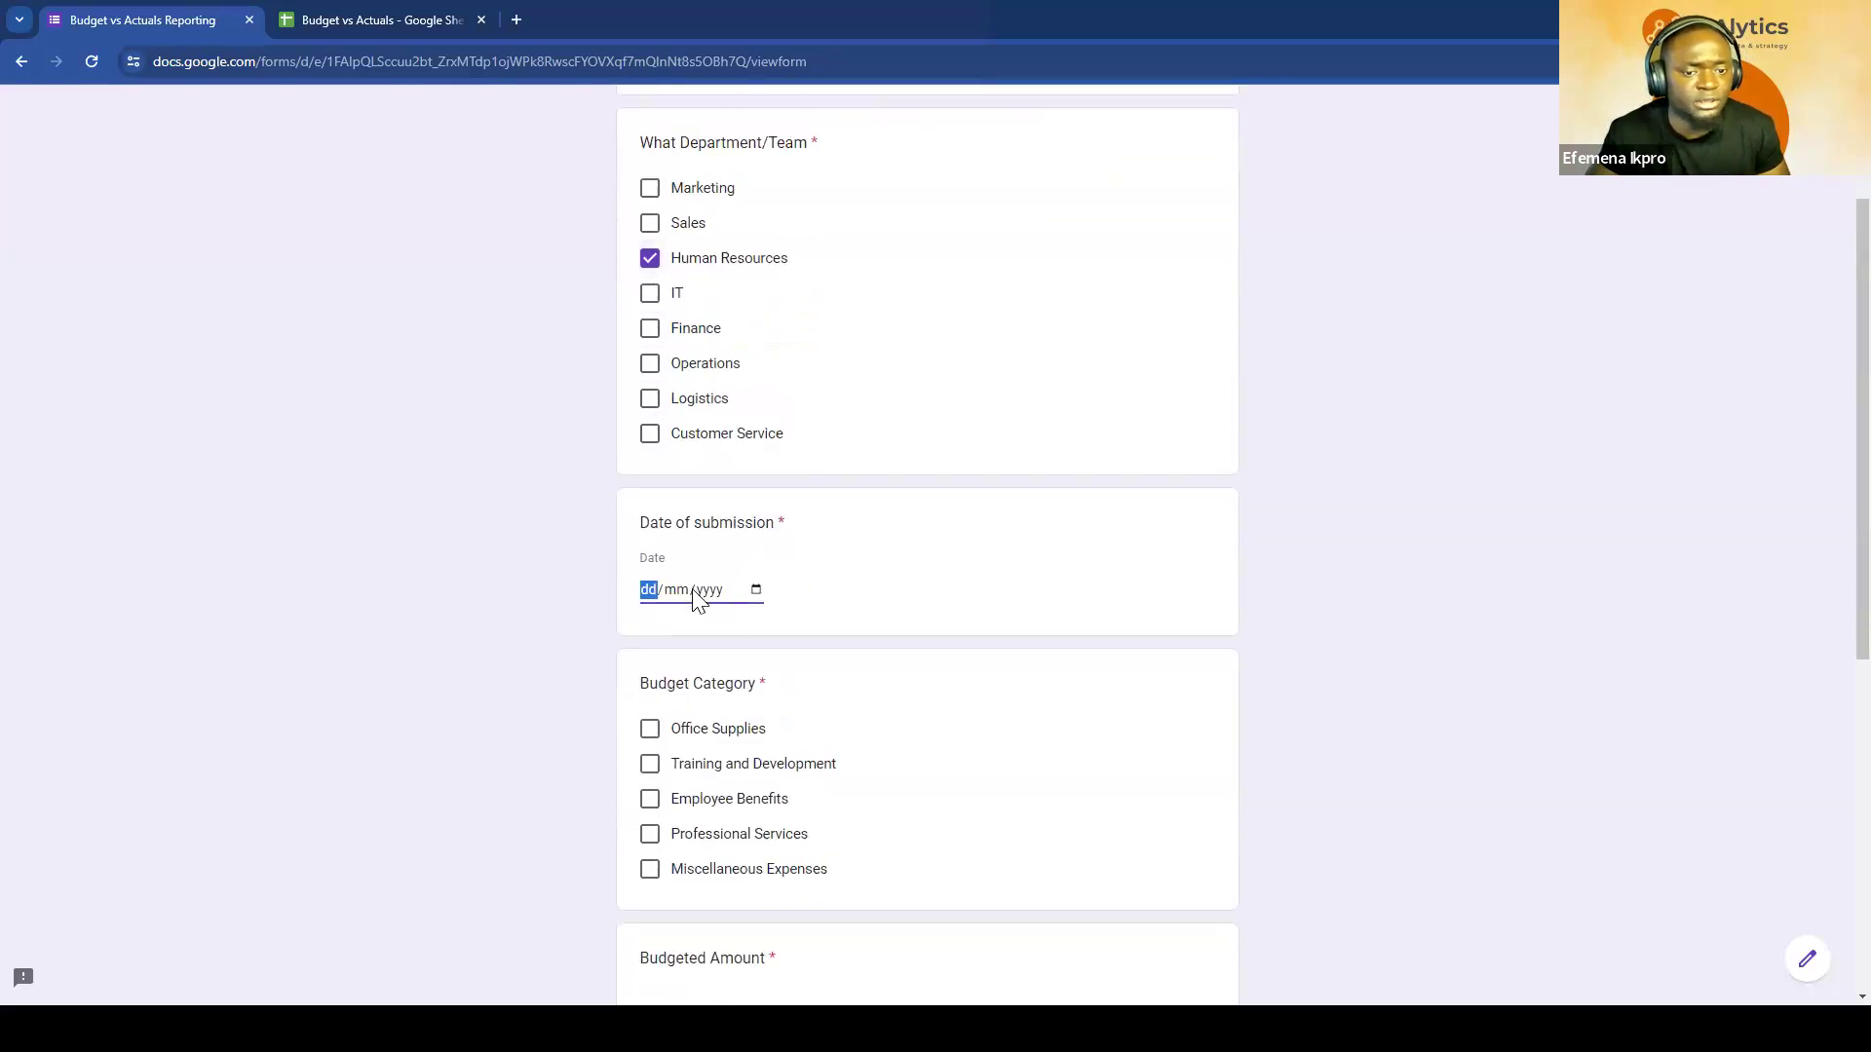
click(683, 592)
click(756, 588)
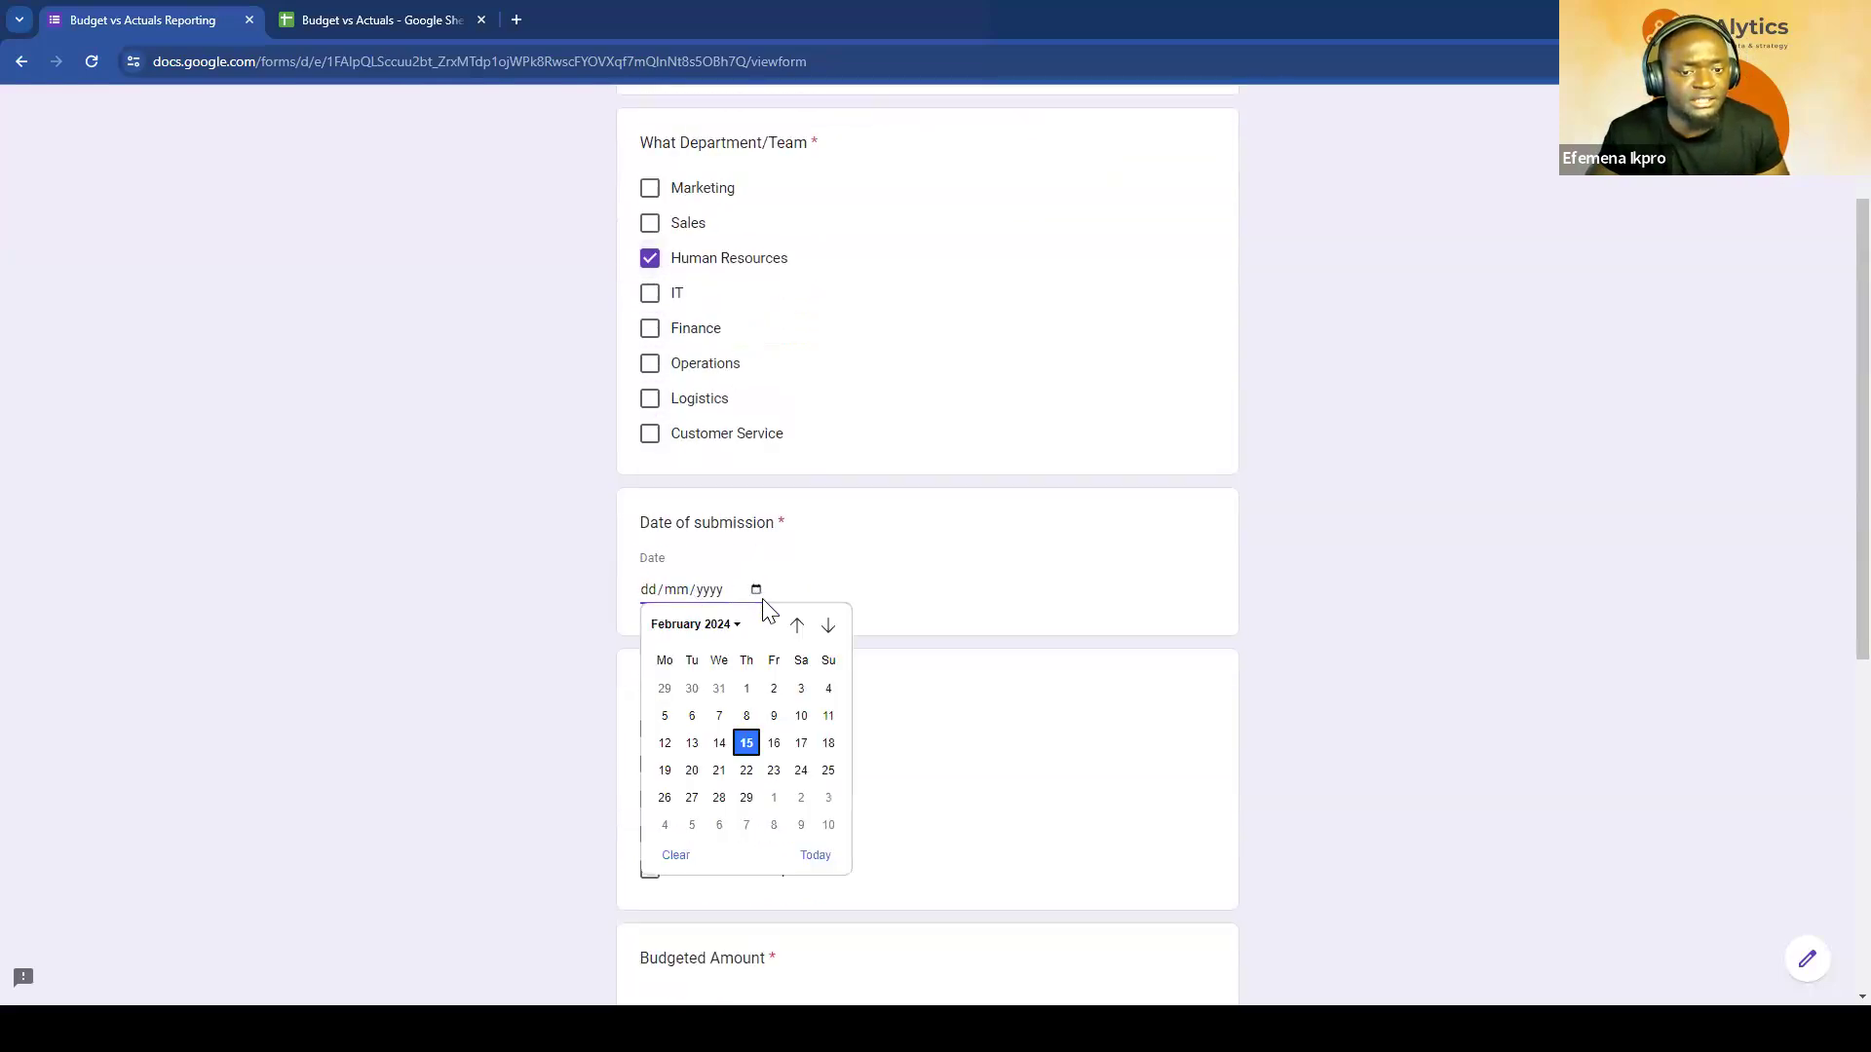
click(759, 753)
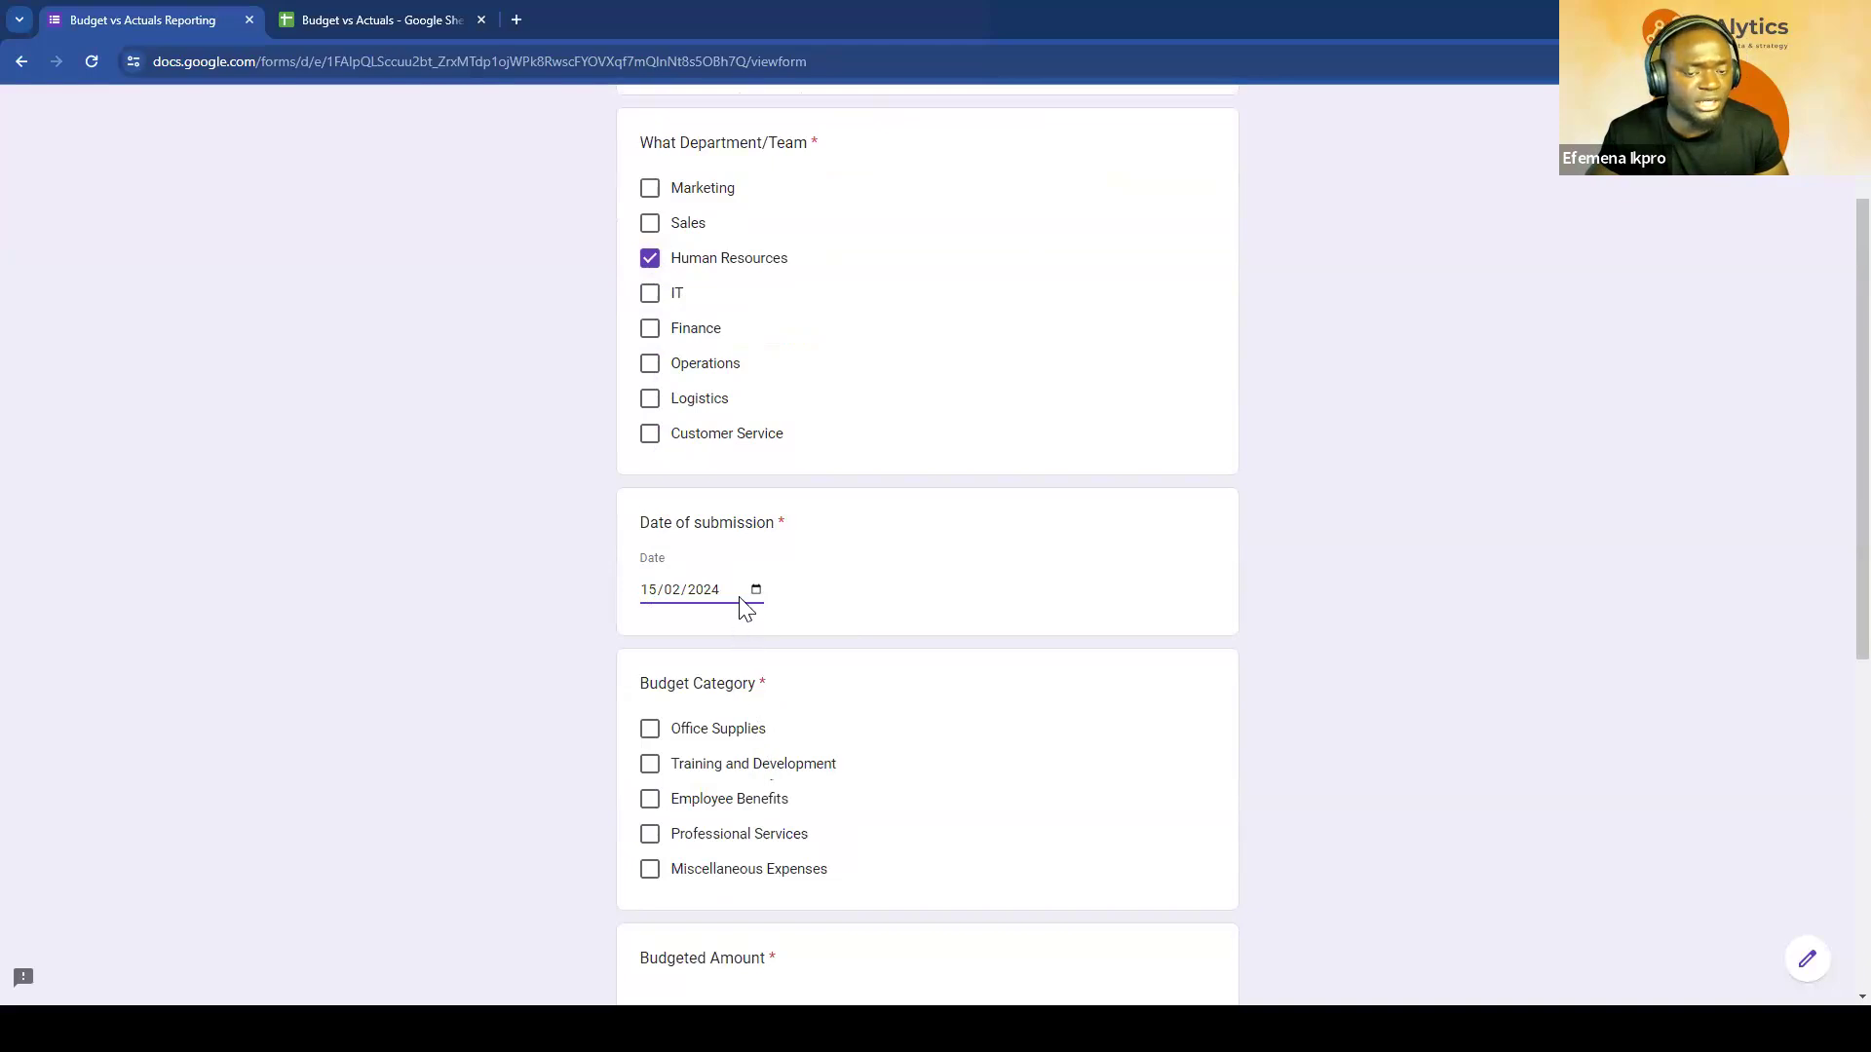
Step: Choose Office Supplies as the budget category and enter 35000 as the budgeted amount
scroll(687, 609, down, 3)
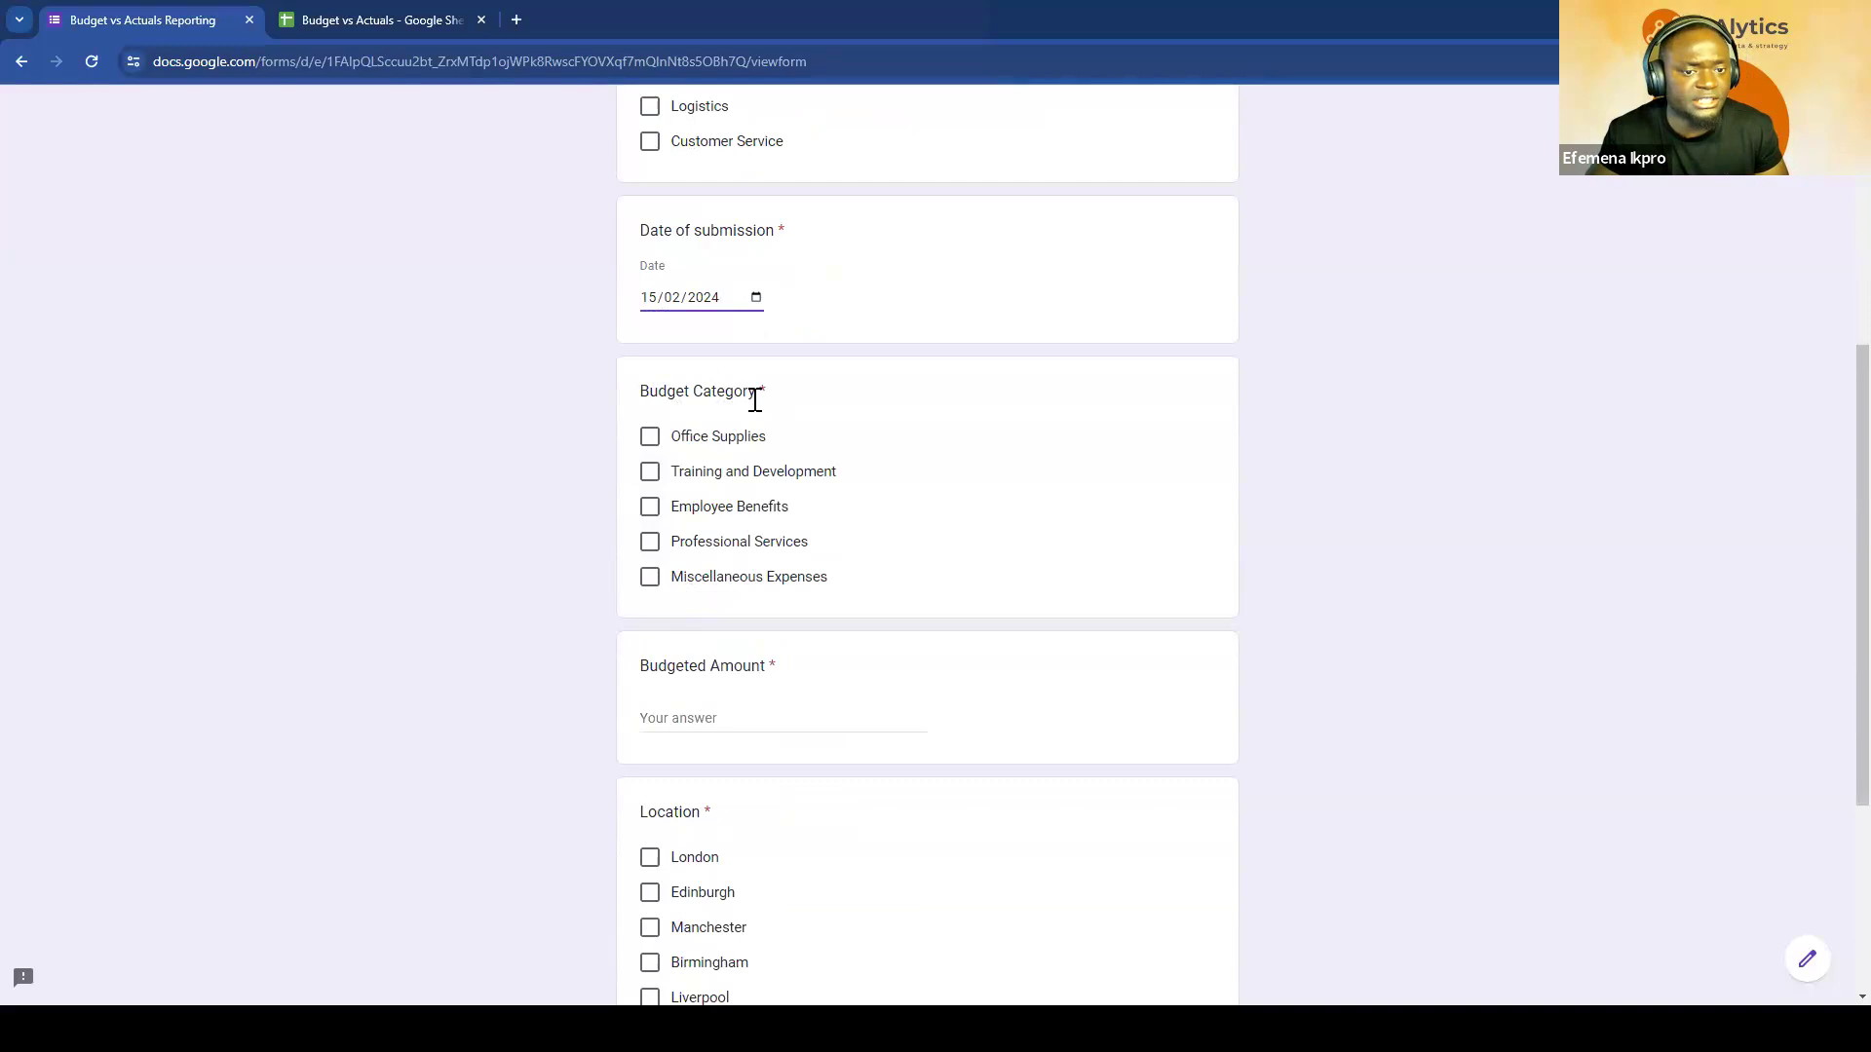
click(651, 438)
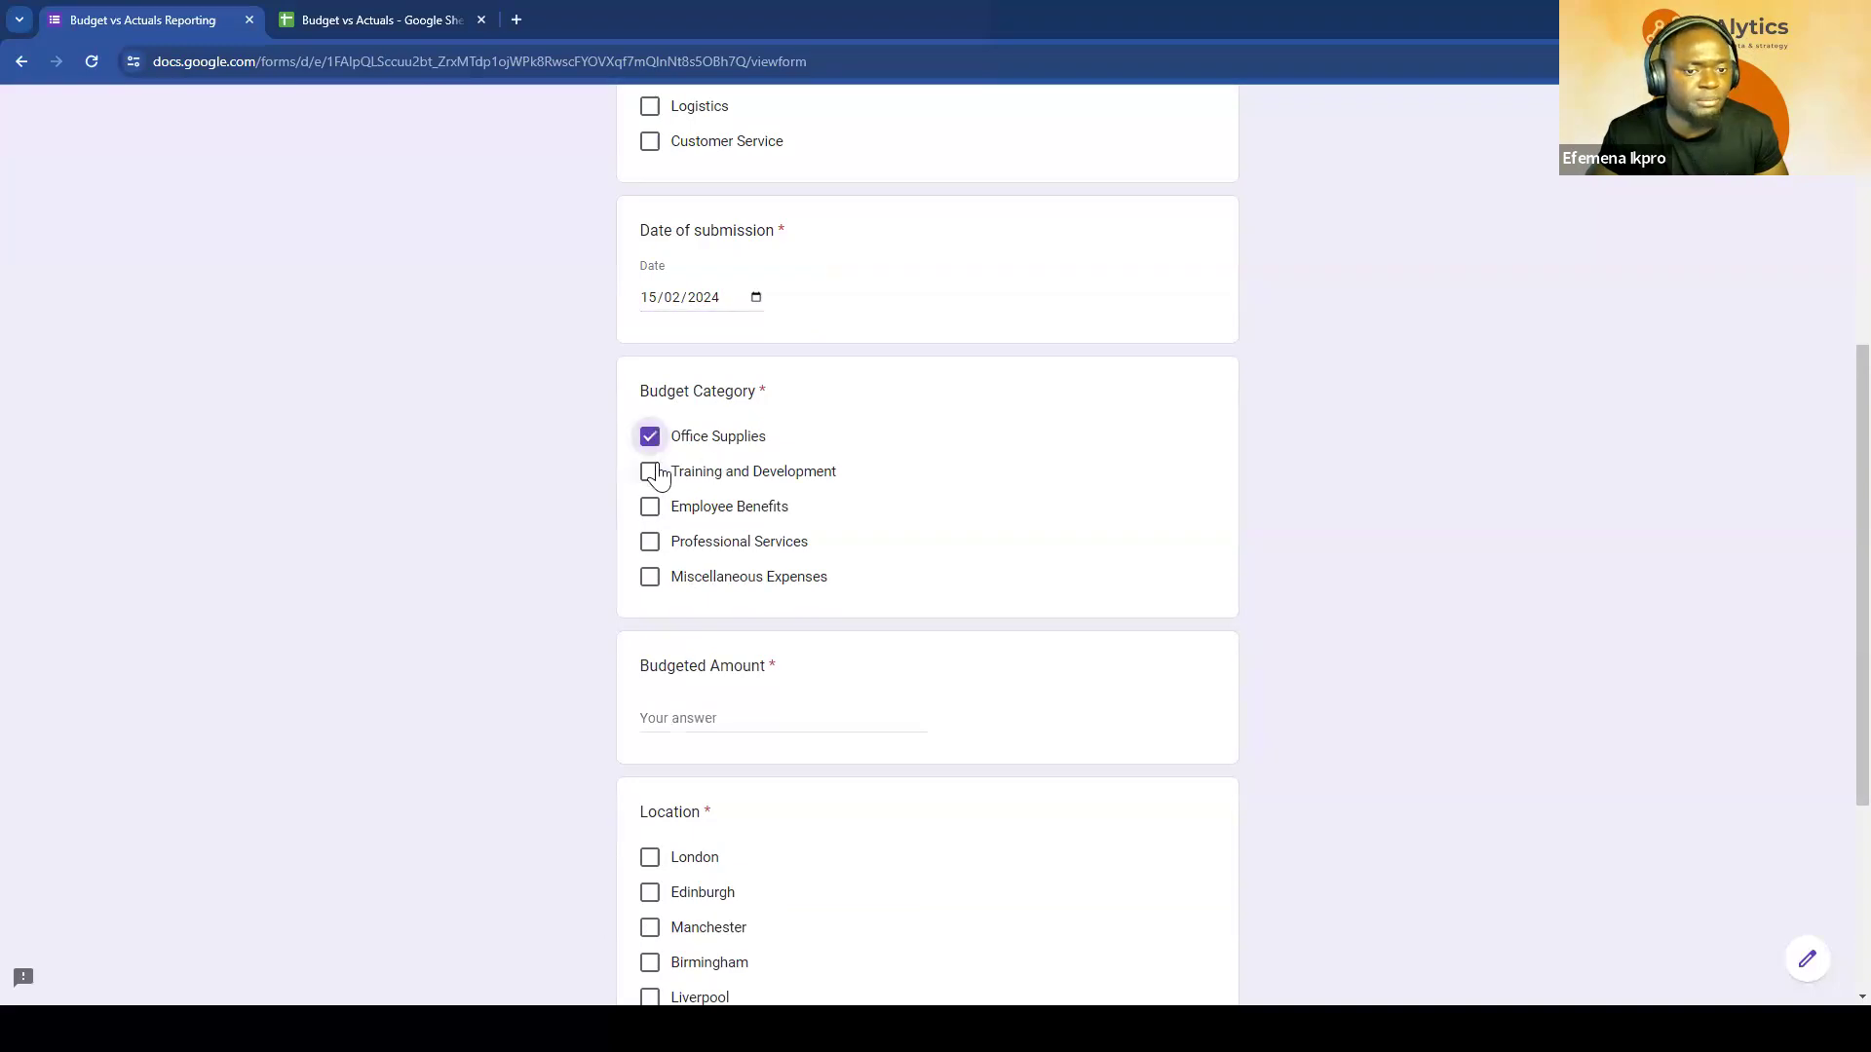
scroll(731, 643, down, 2)
click(706, 516)
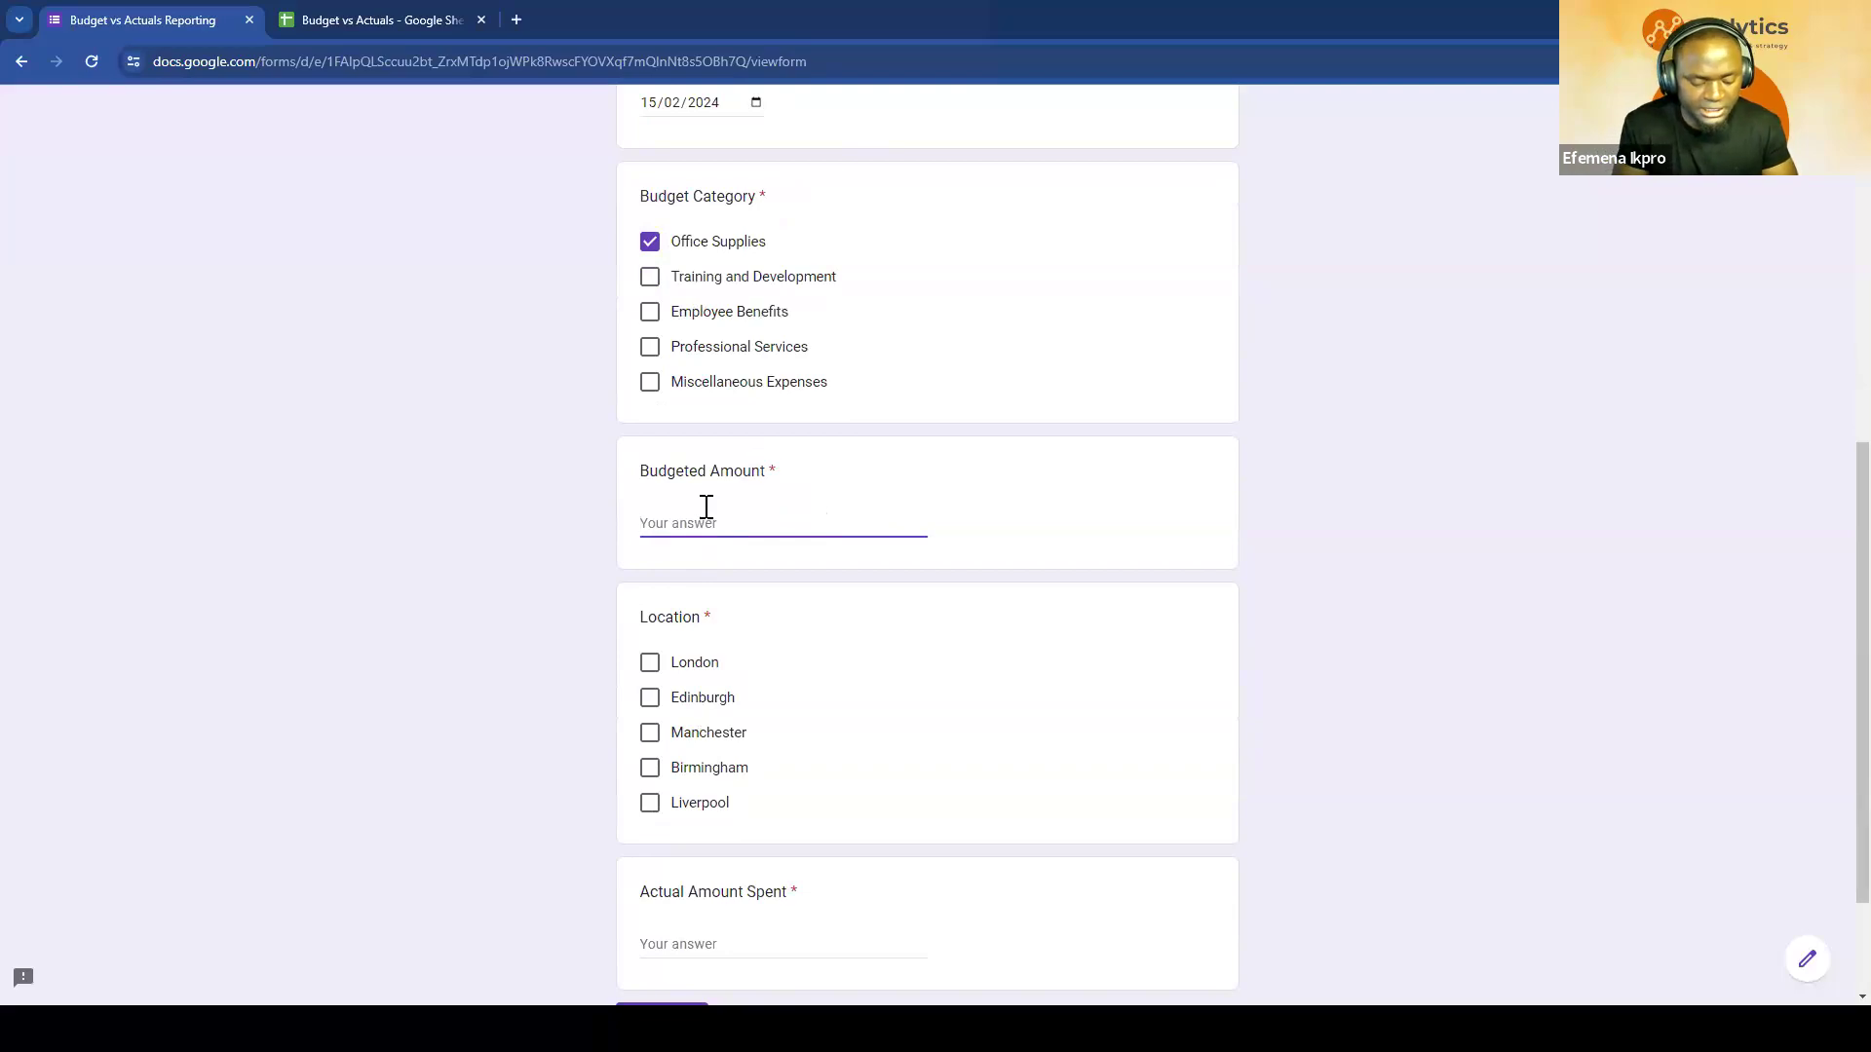
text(35000)
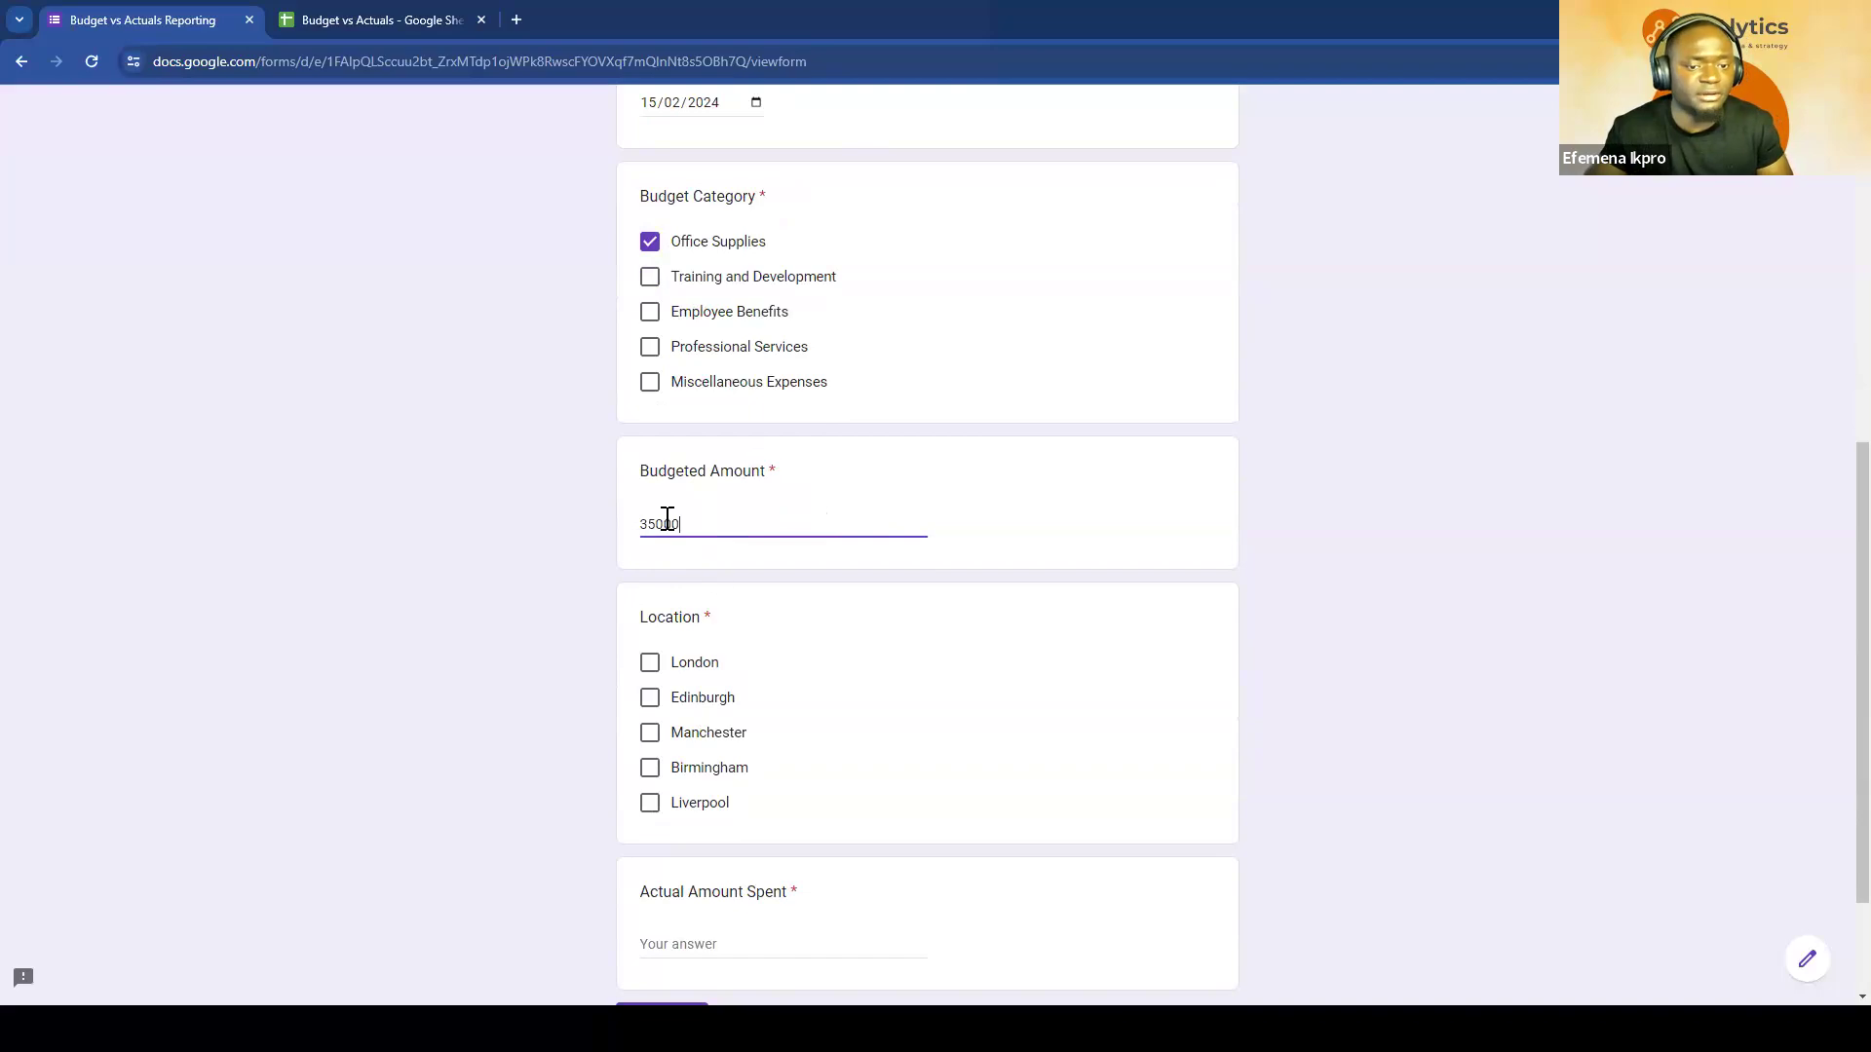
Step: Select Manchester as the location and enter 40900 as the actual amount spent
scroll(748, 635, down, 2)
key(super)
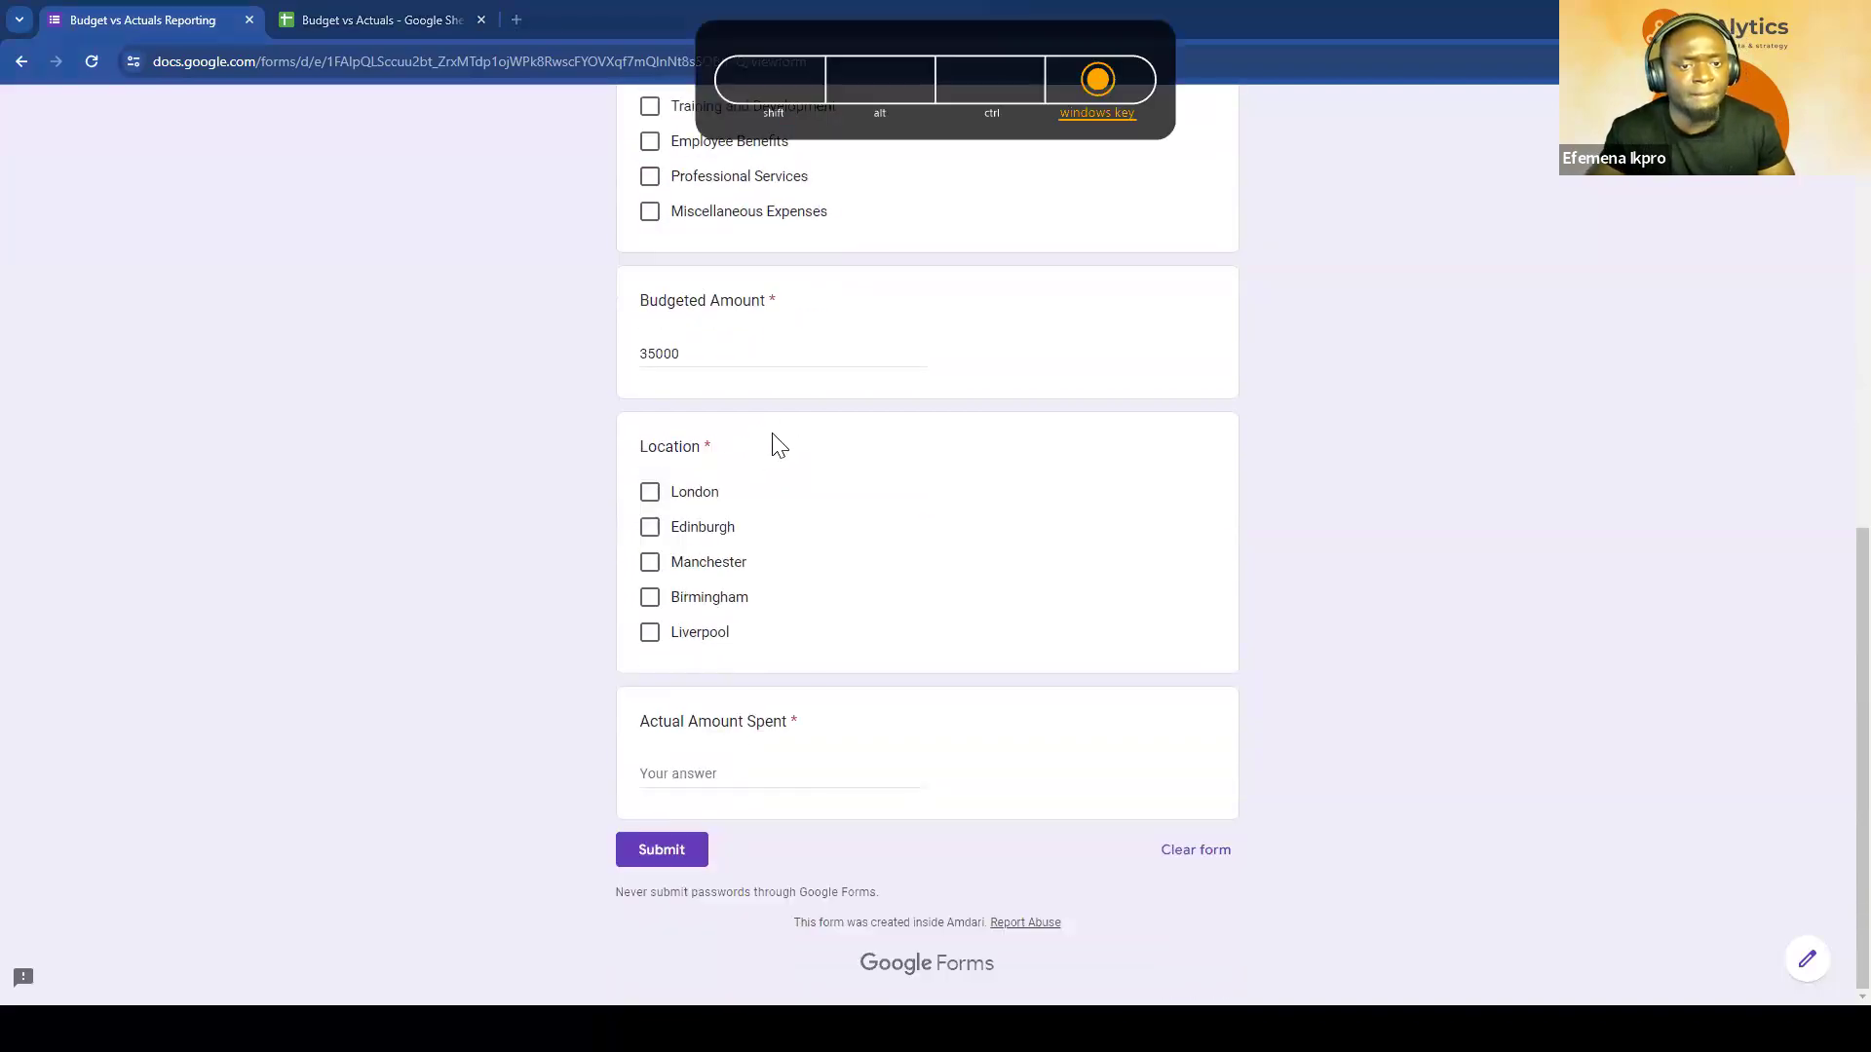
click(355, 427)
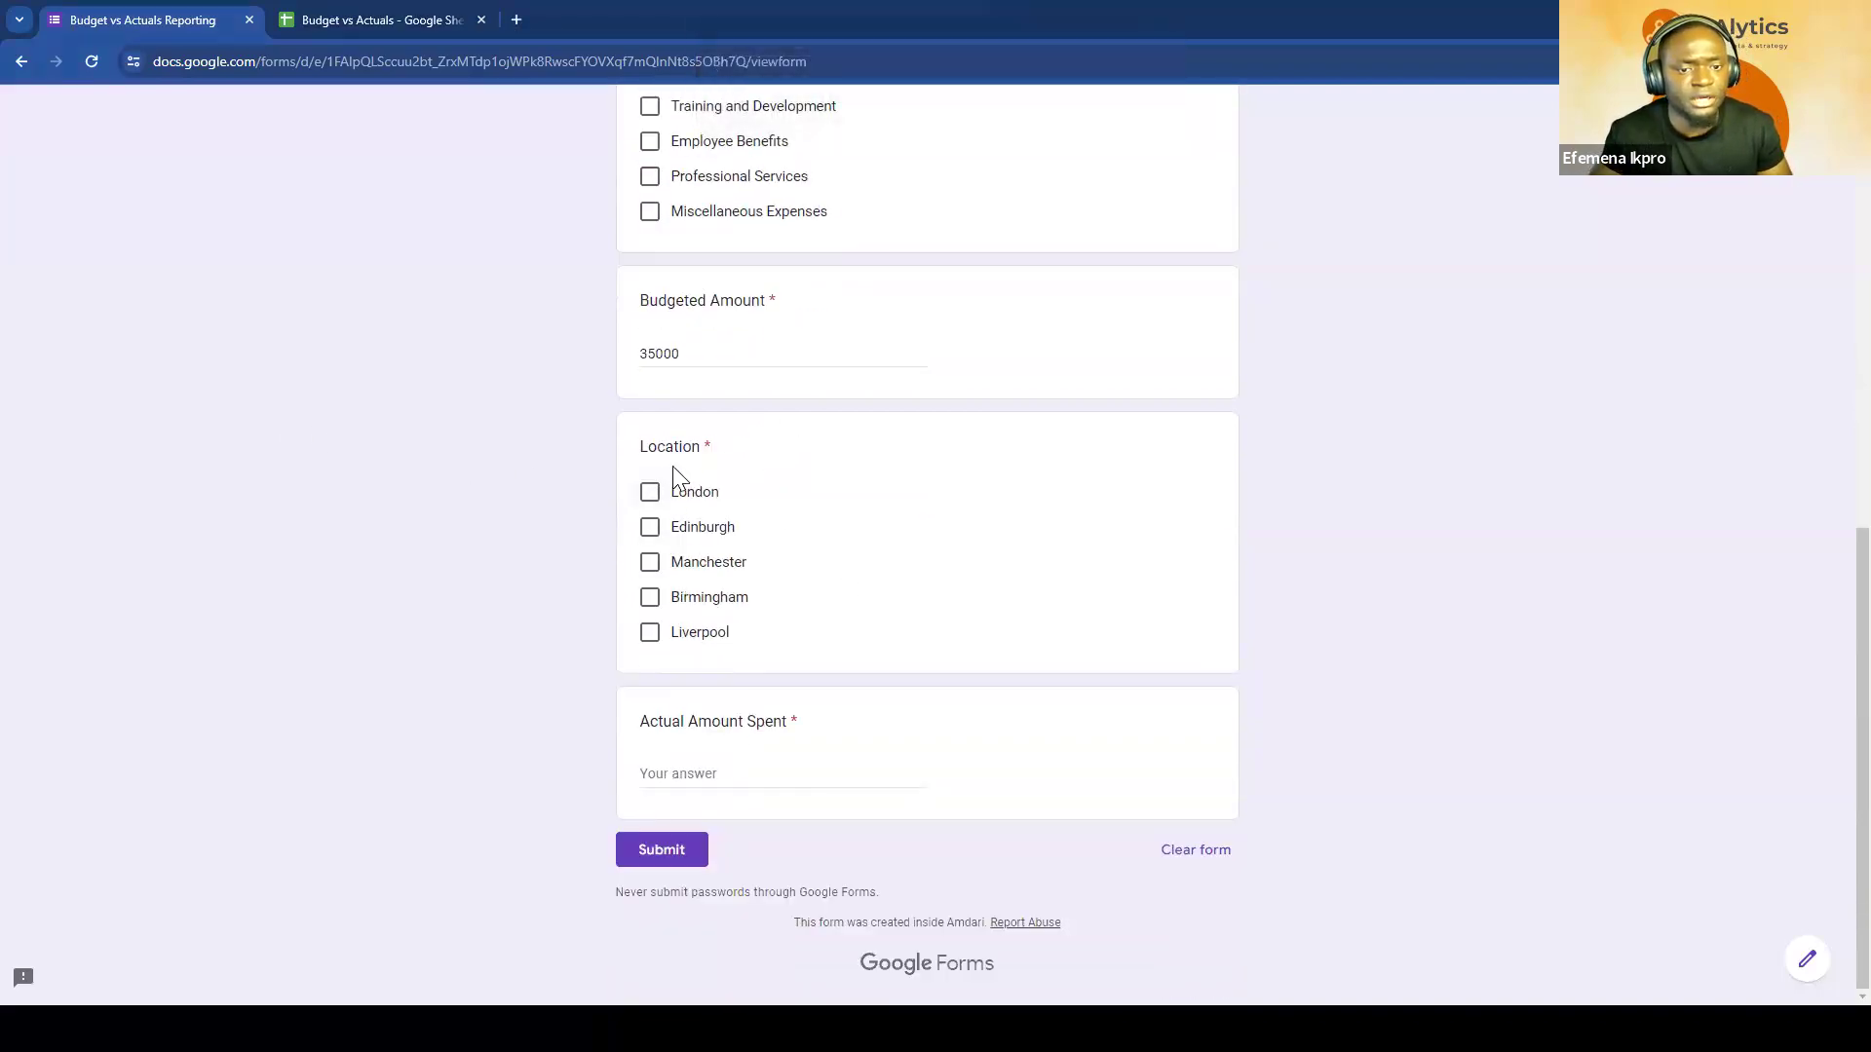
click(651, 563)
click(740, 775)
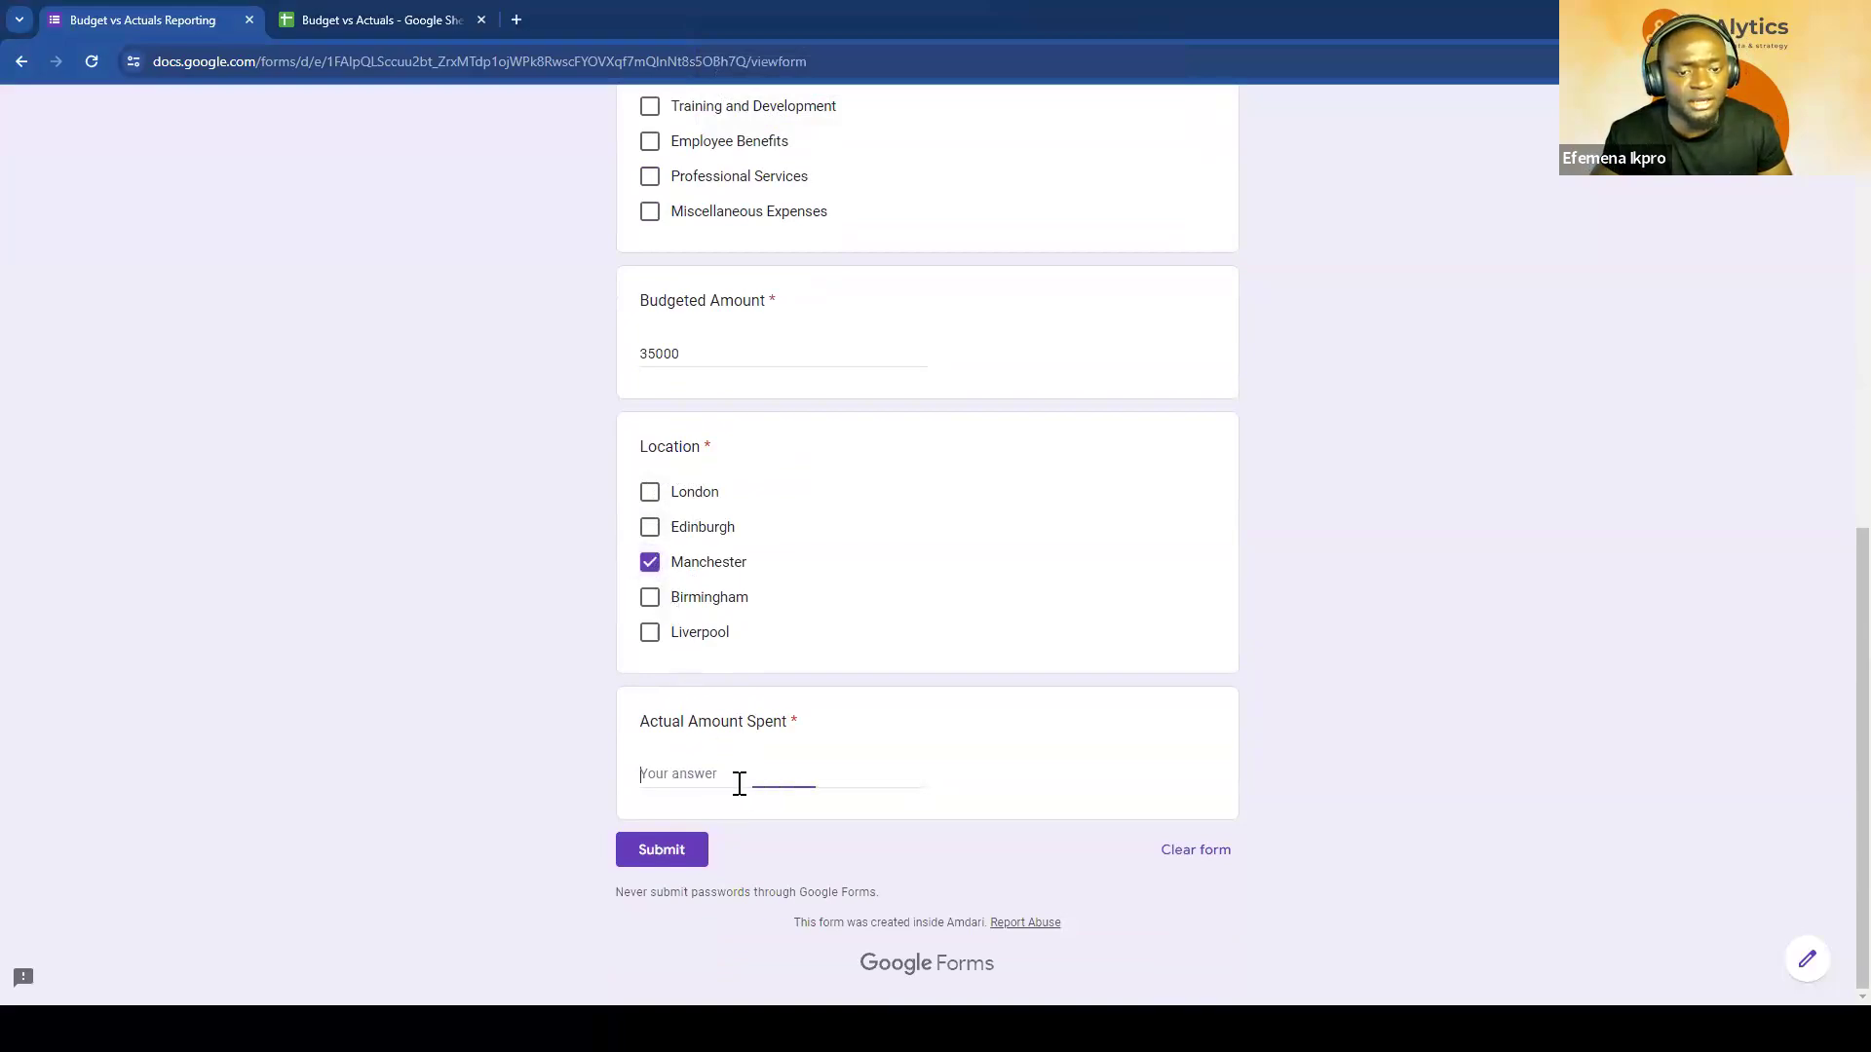
text(40)
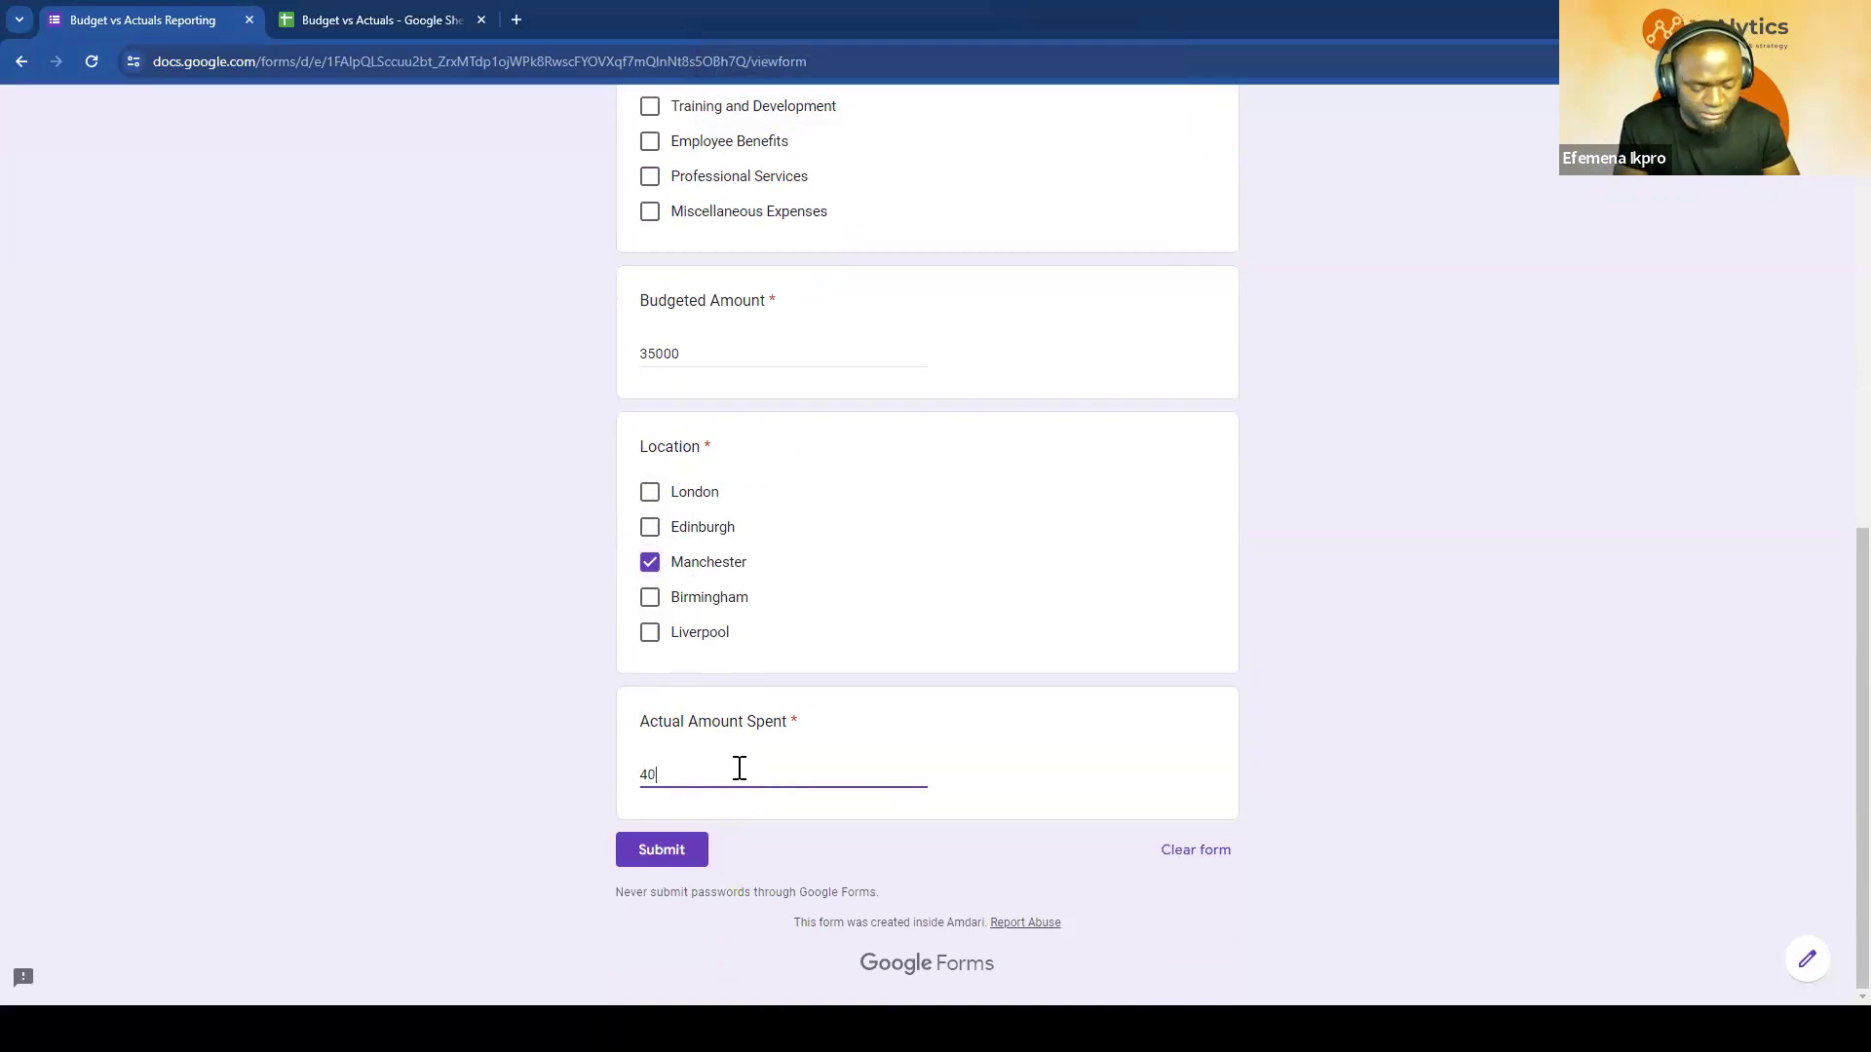
text(900)
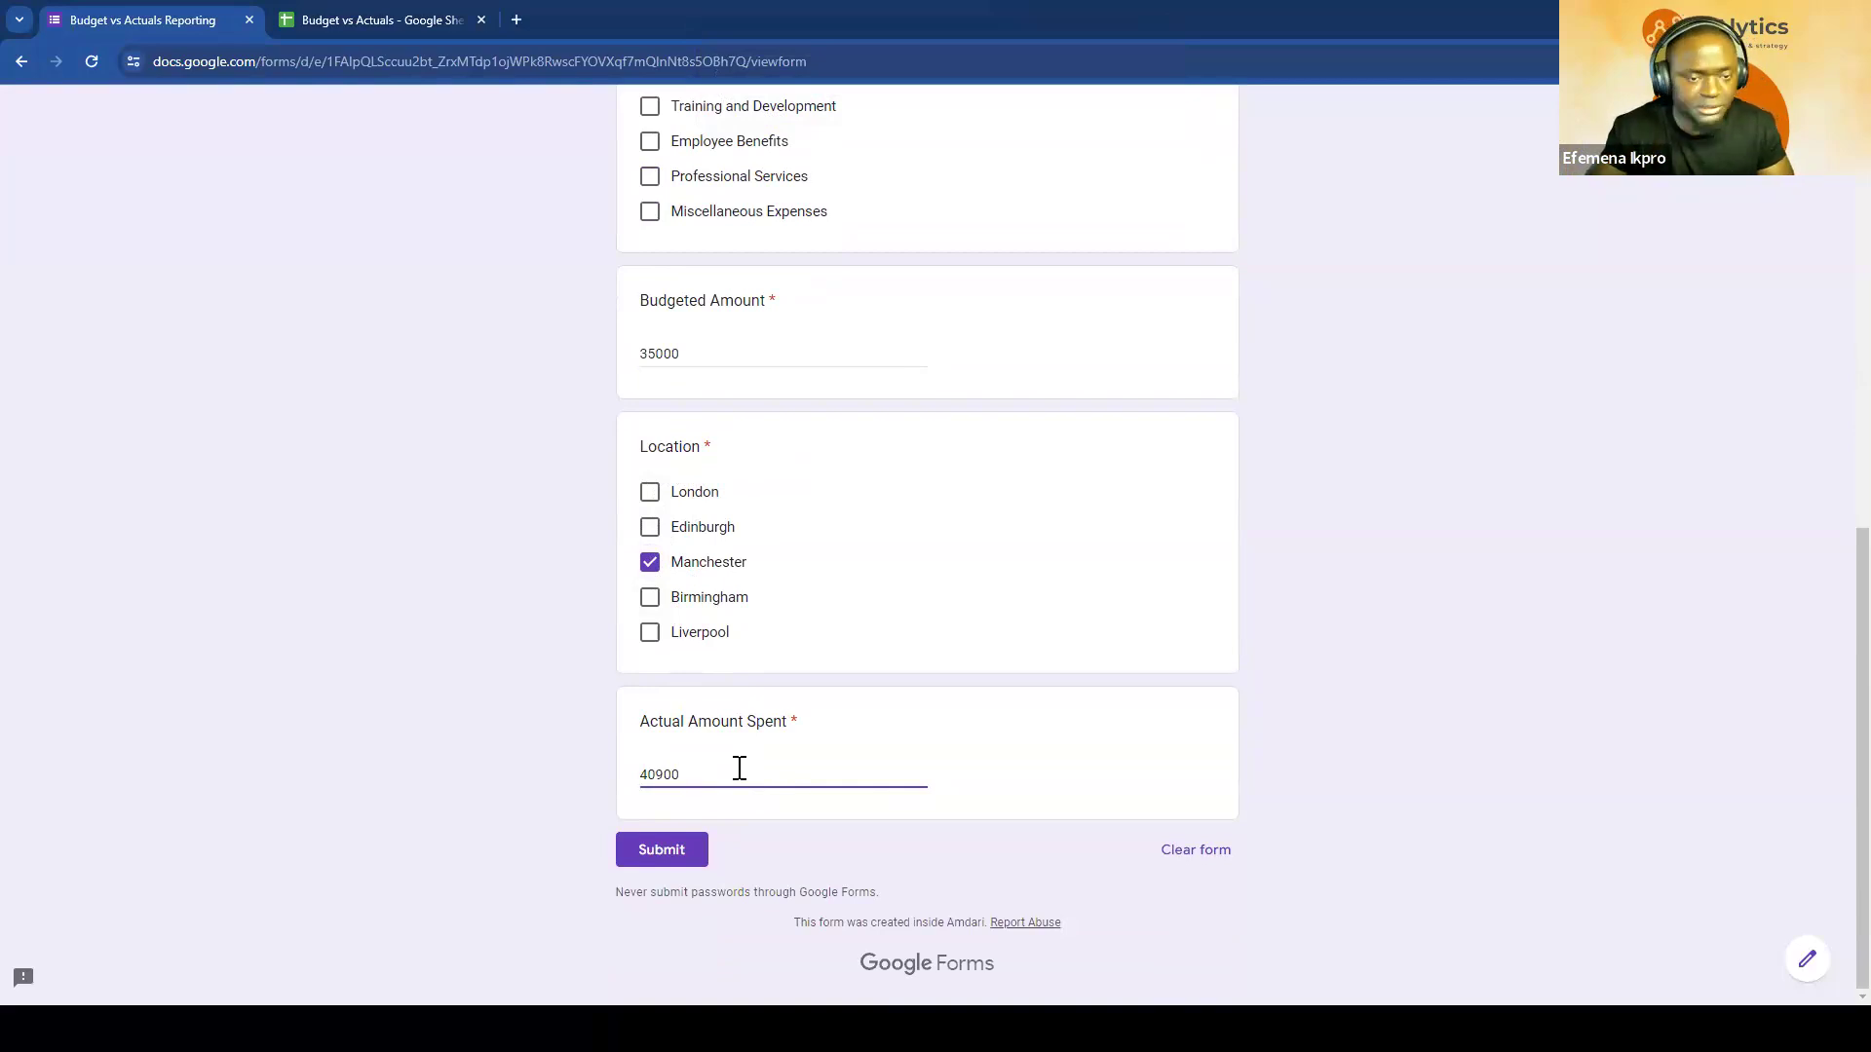
Step: Review the completed answers from the department down to the actual amount spent, and submit the form
scroll(882, 532, up, 8)
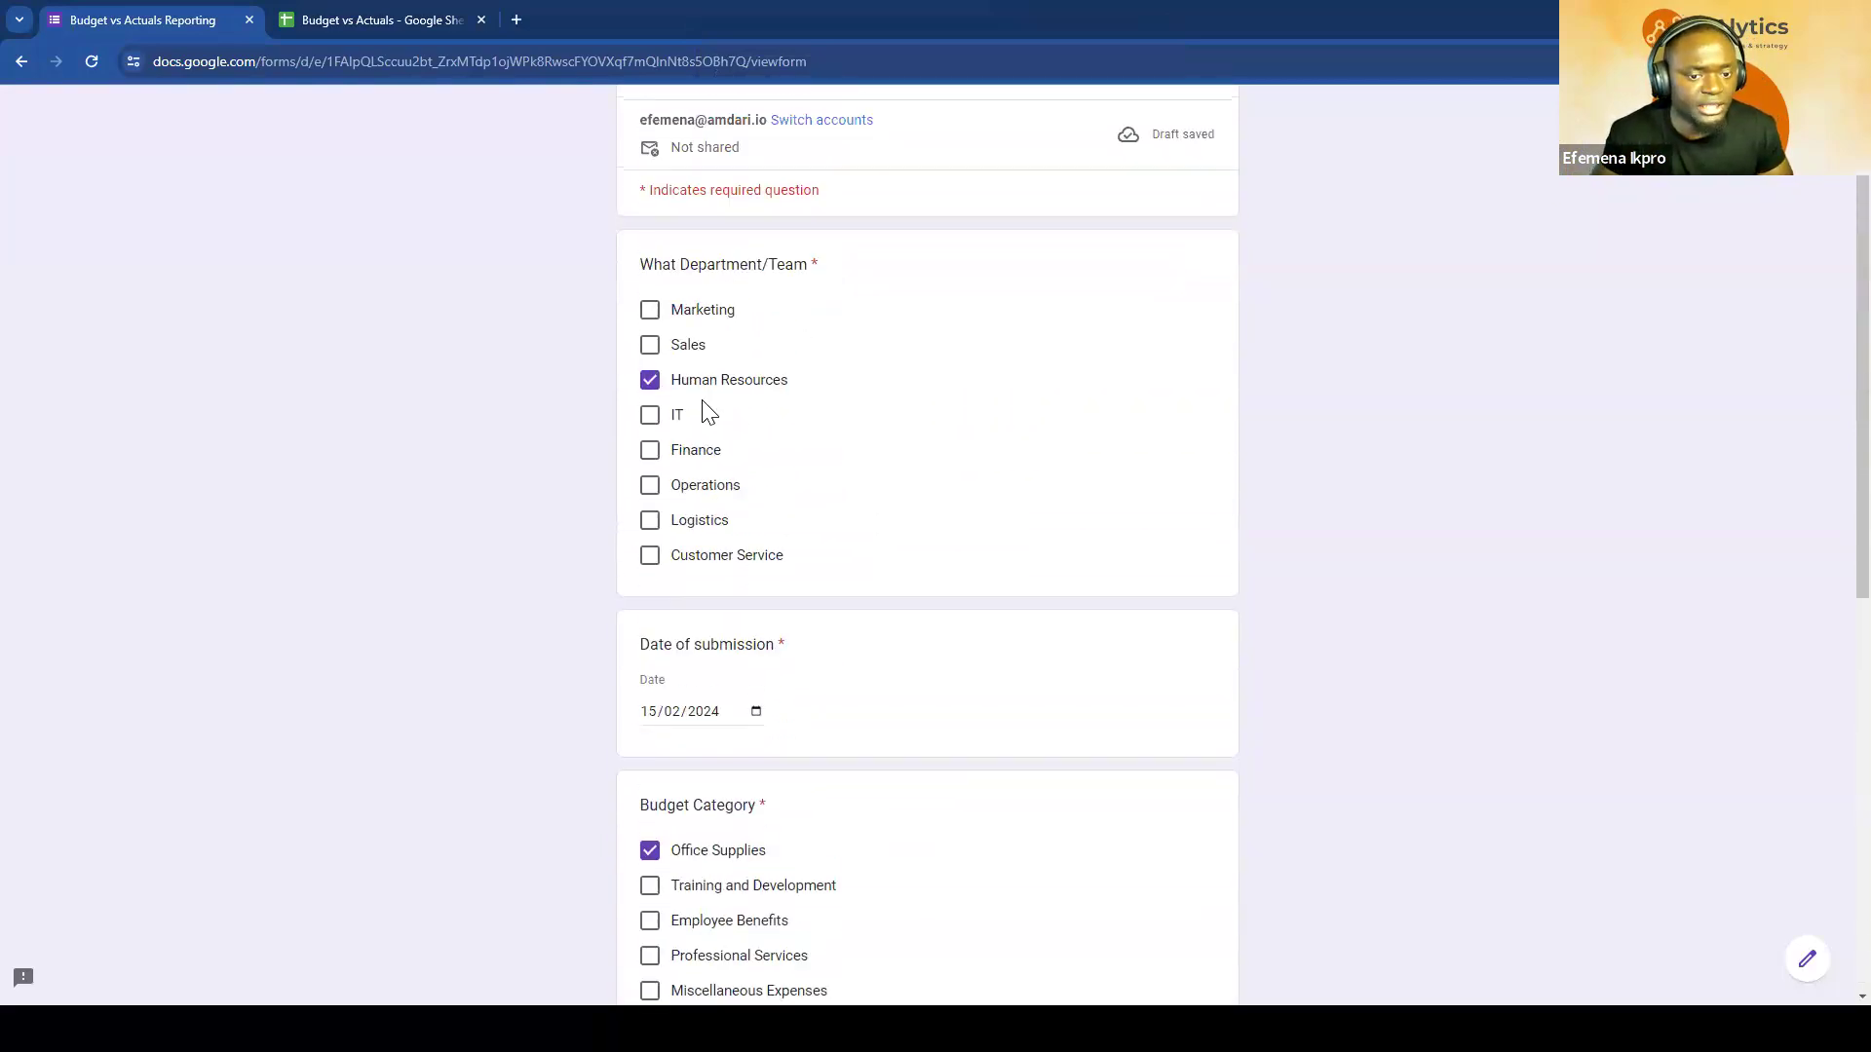
scroll(708, 413, down, 3)
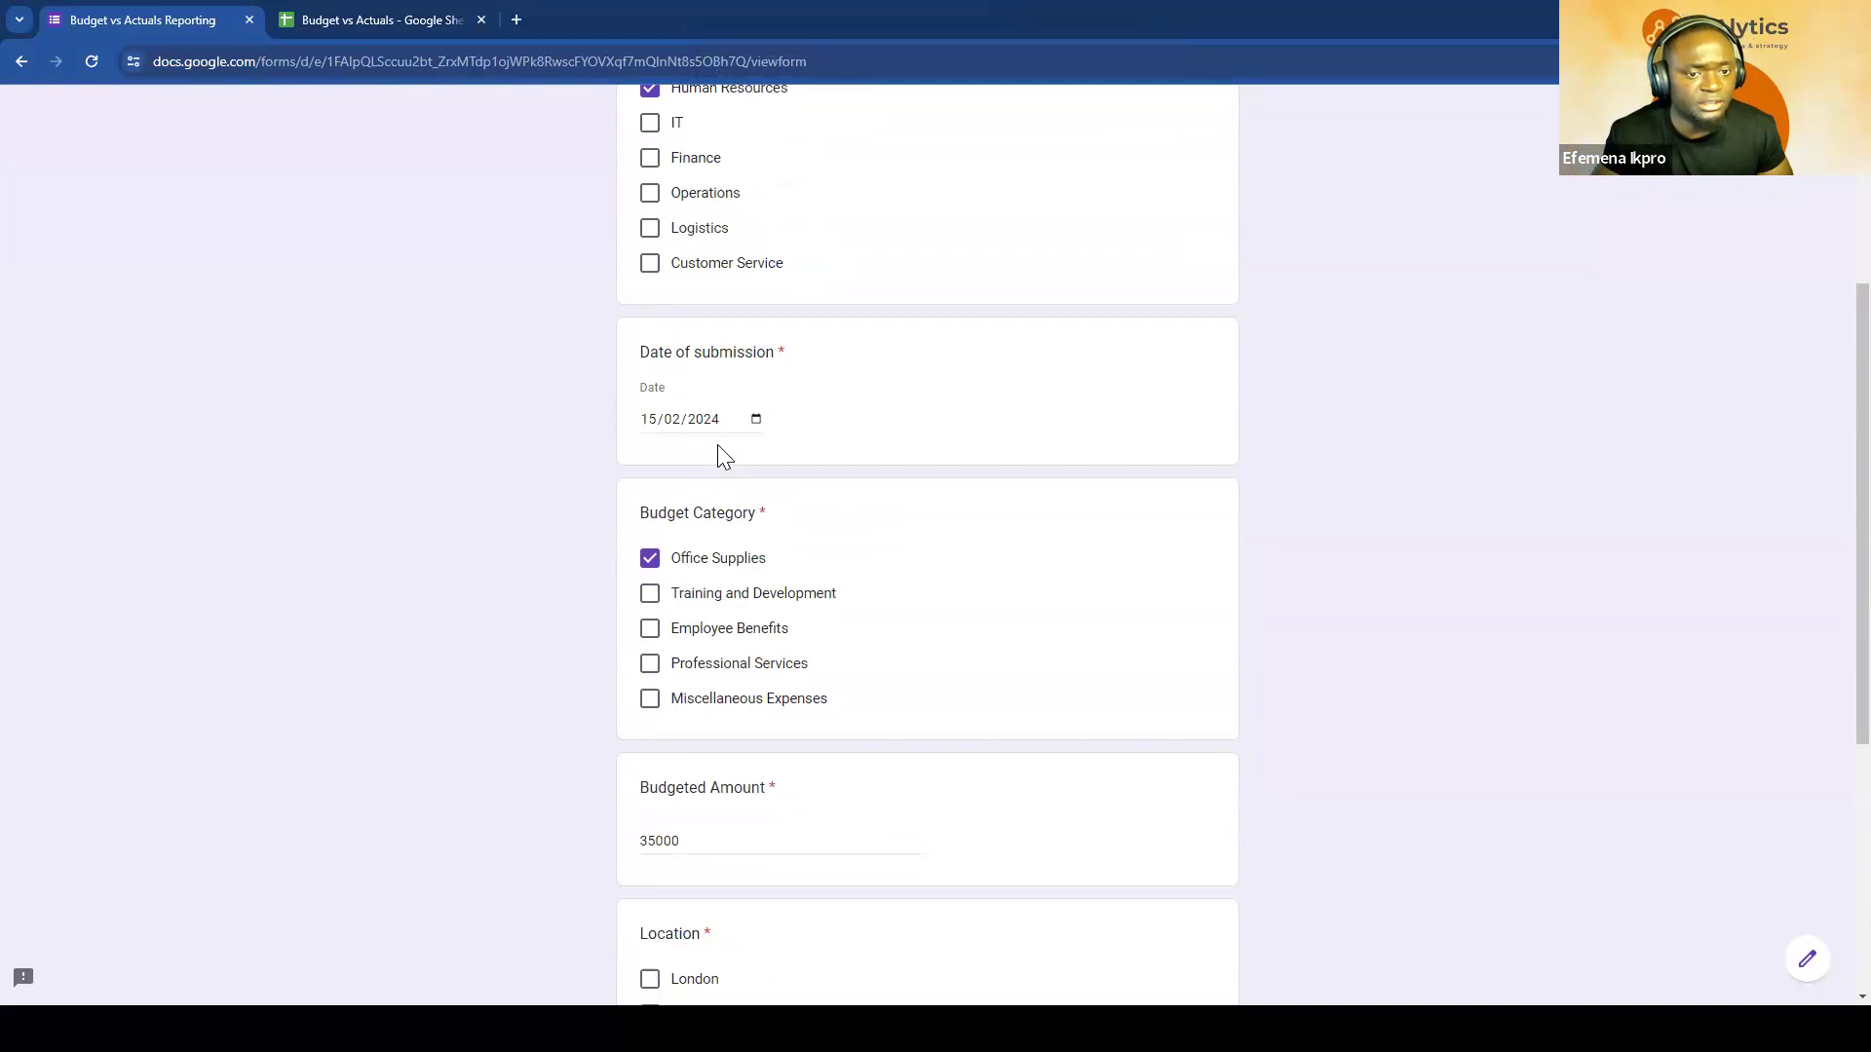
scroll(724, 468, down, 4)
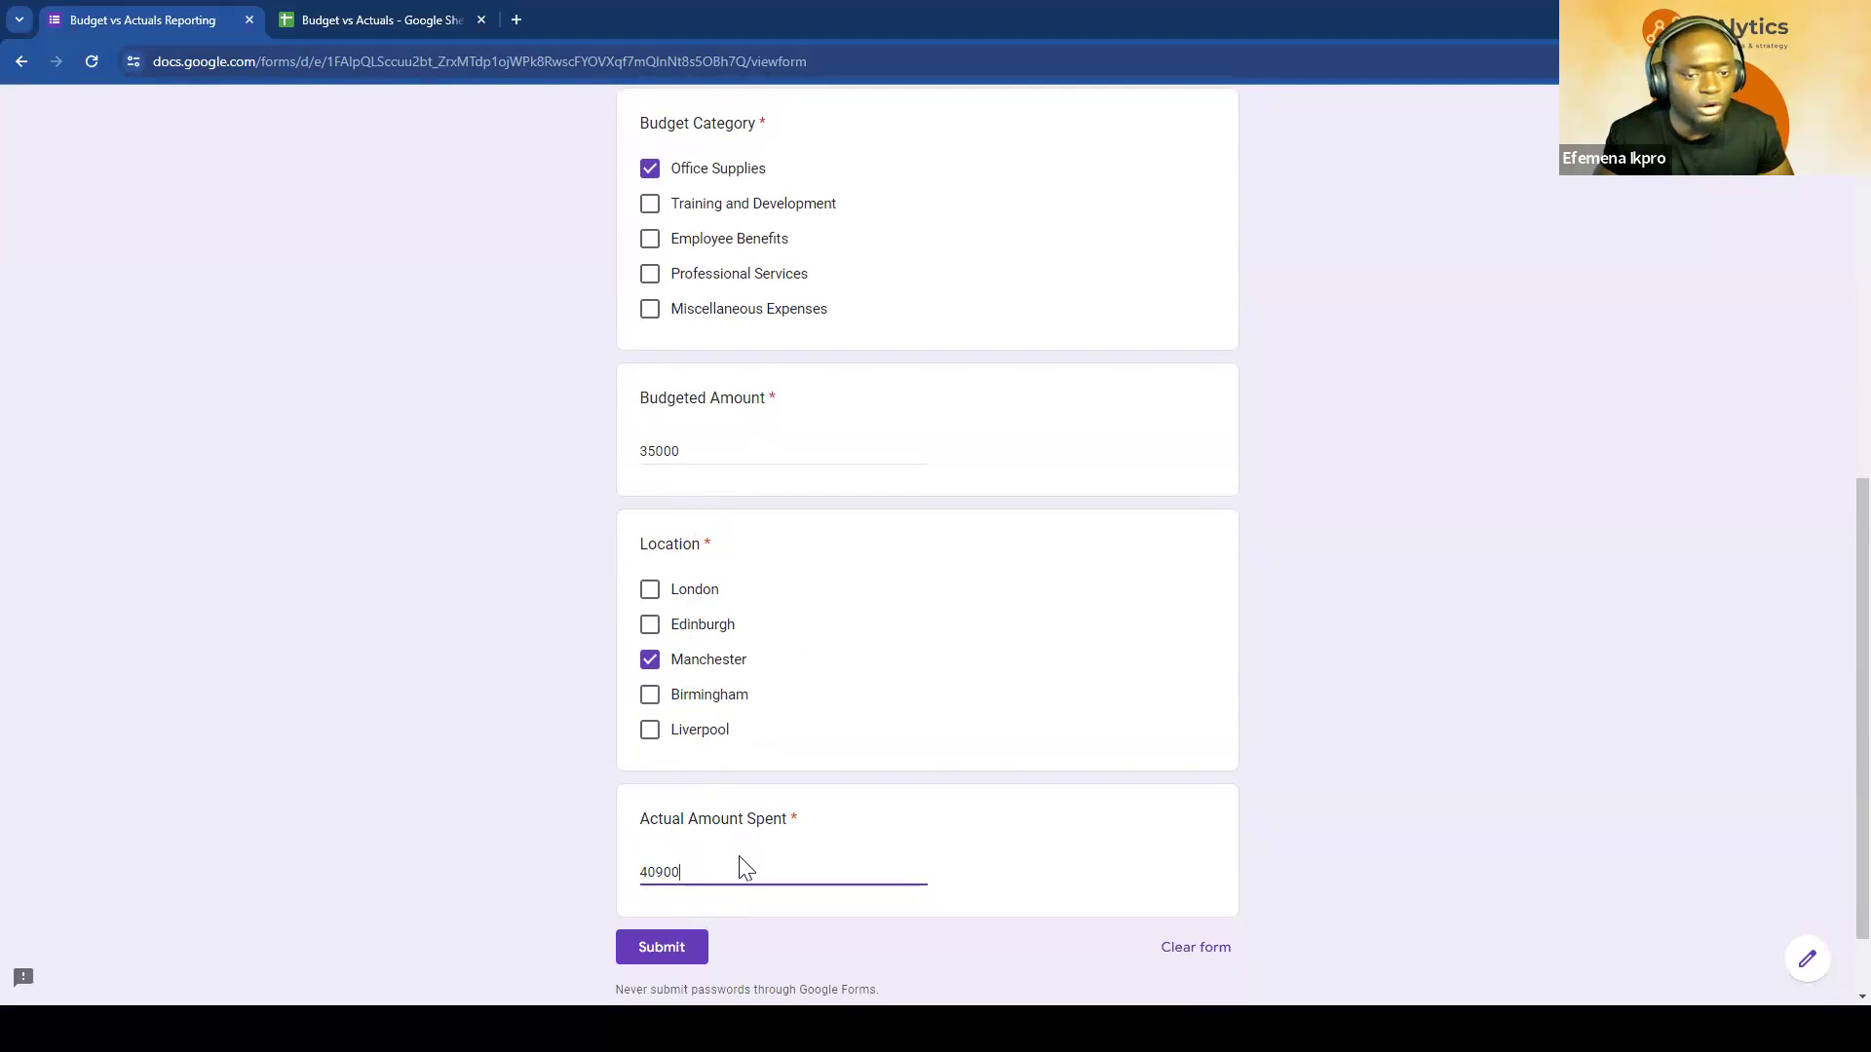
click(679, 954)
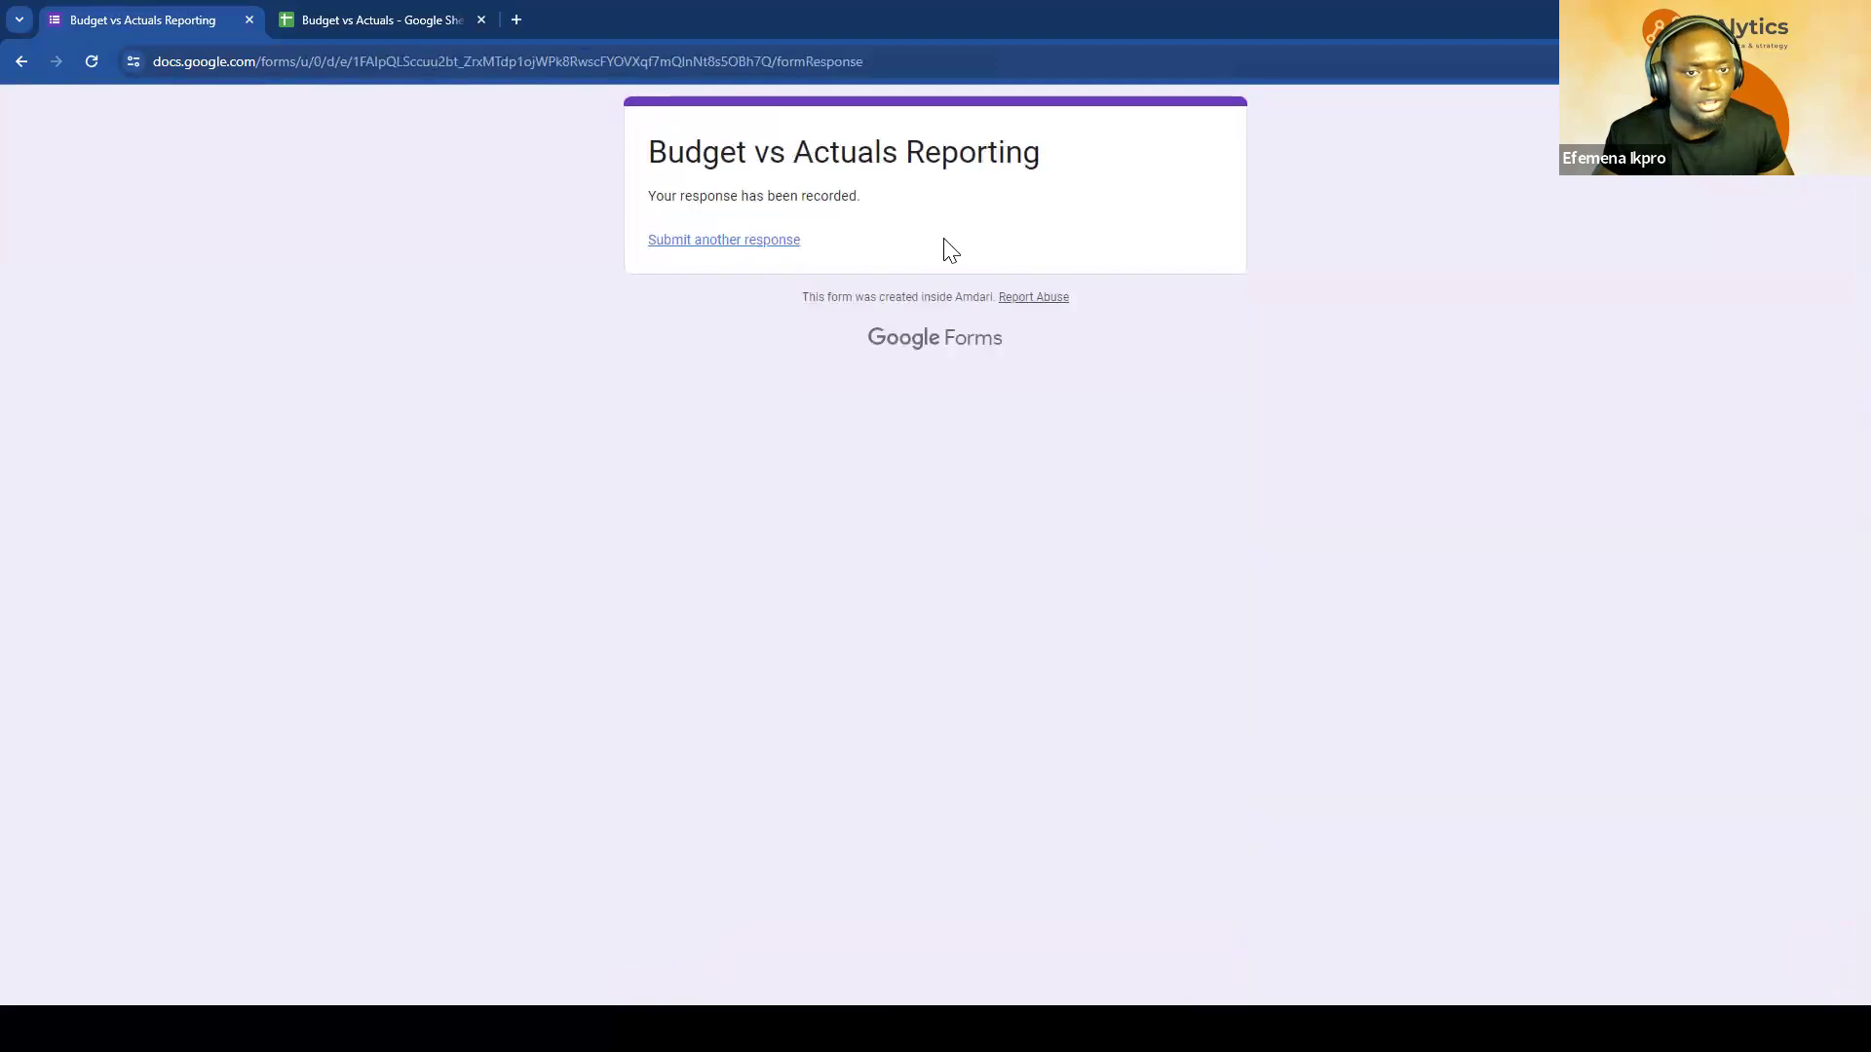
Step: Open the Budget vs Actuals responses spreadsheet and select row 2 to check the newly submitted entry
click(361, 23)
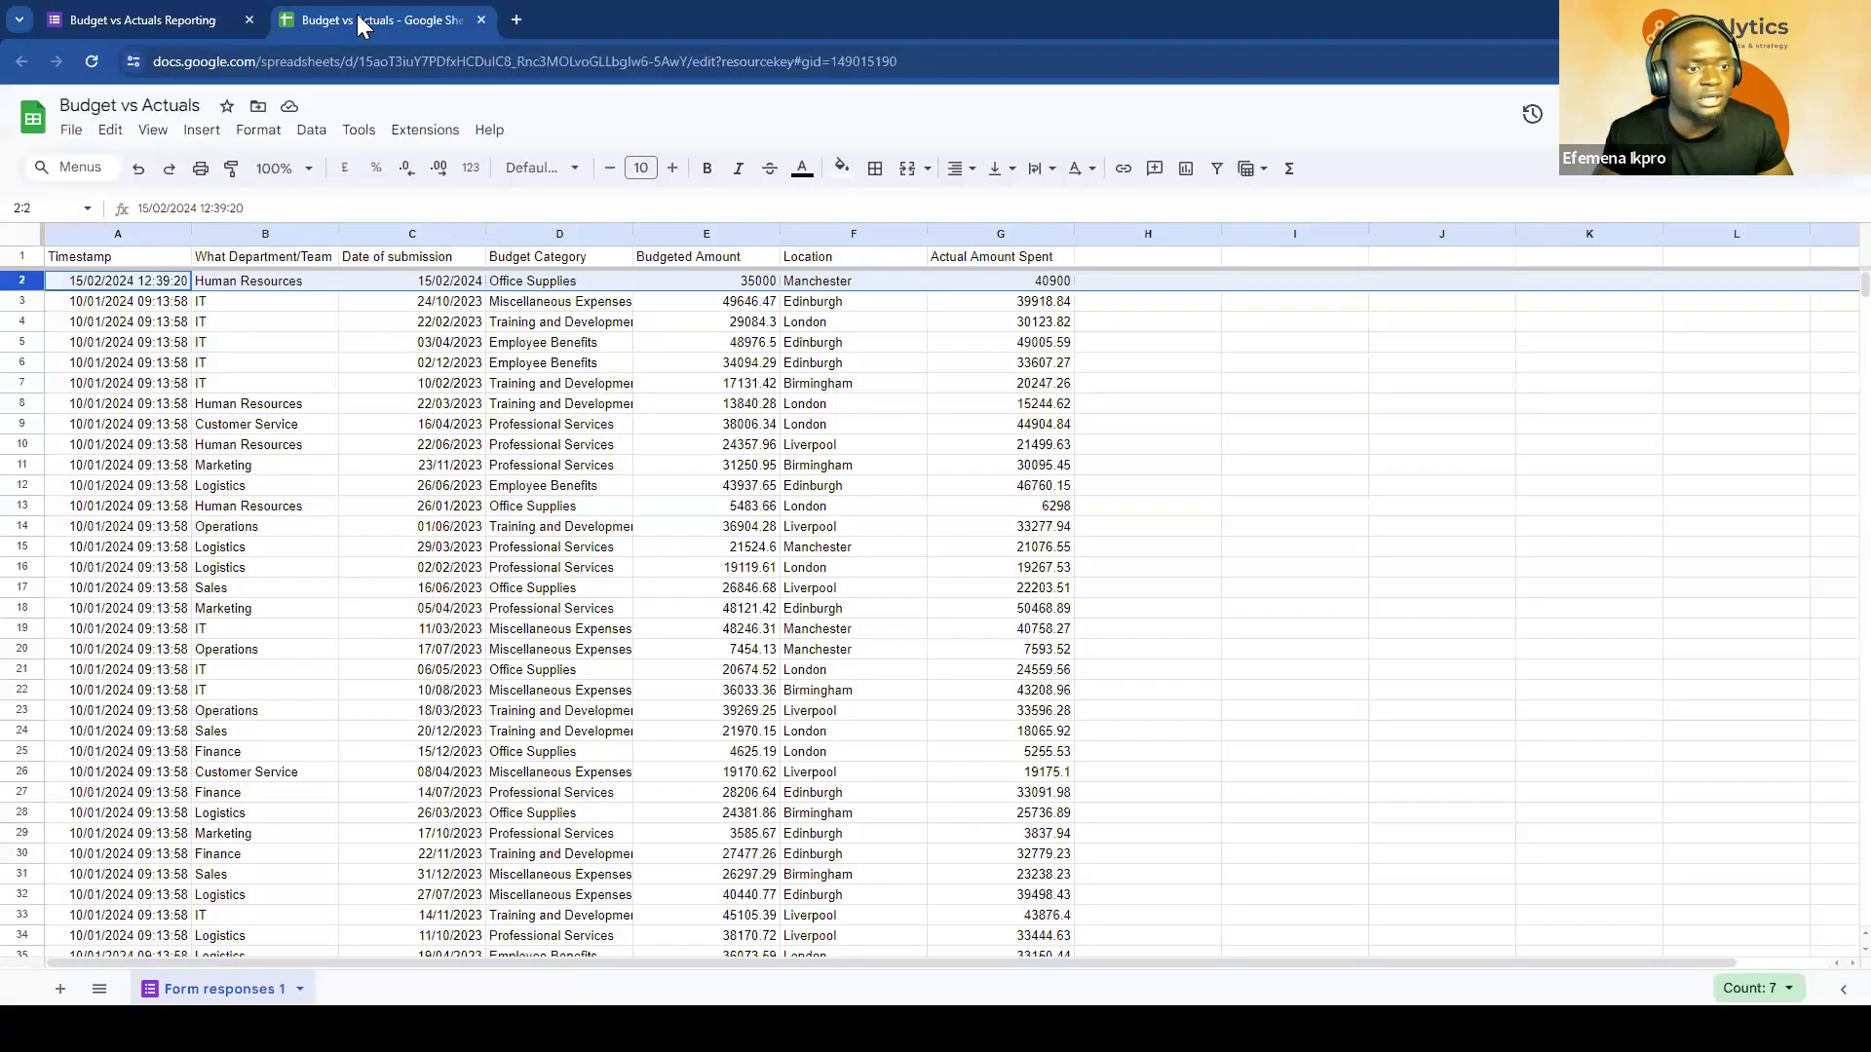
click(400, 387)
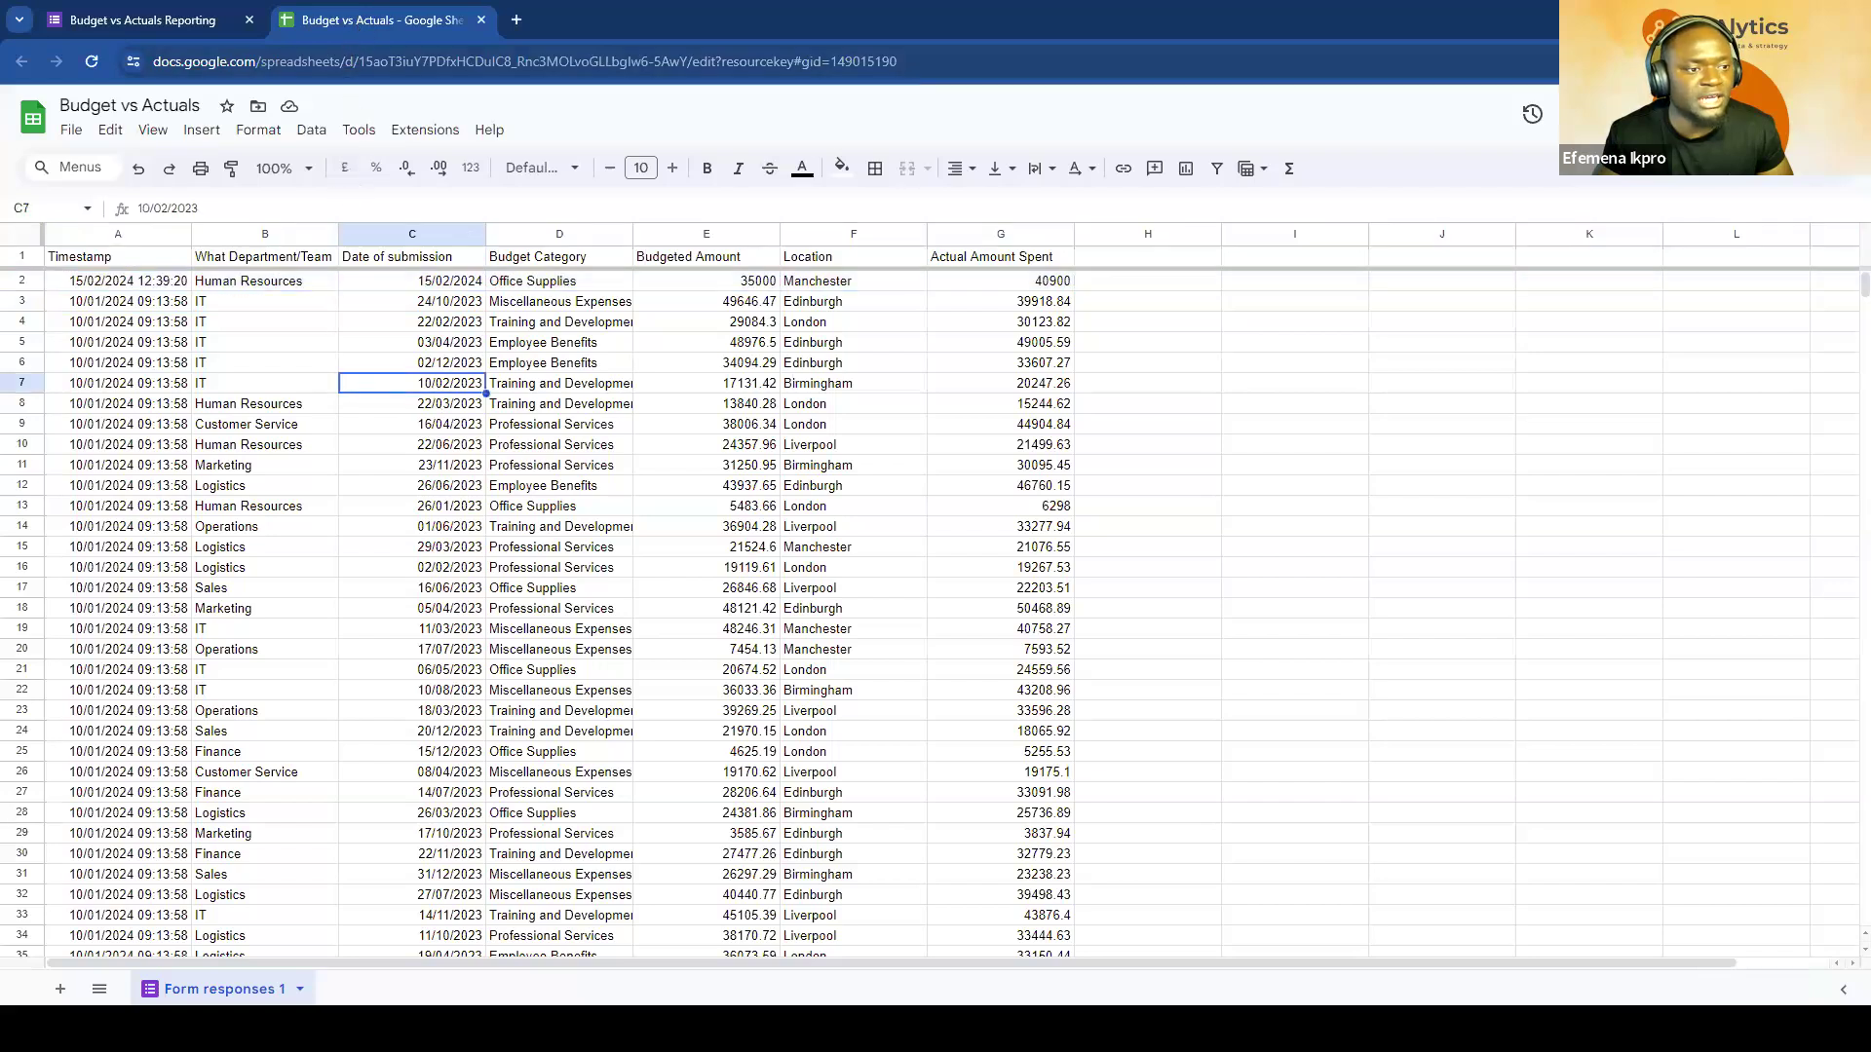
click(28, 283)
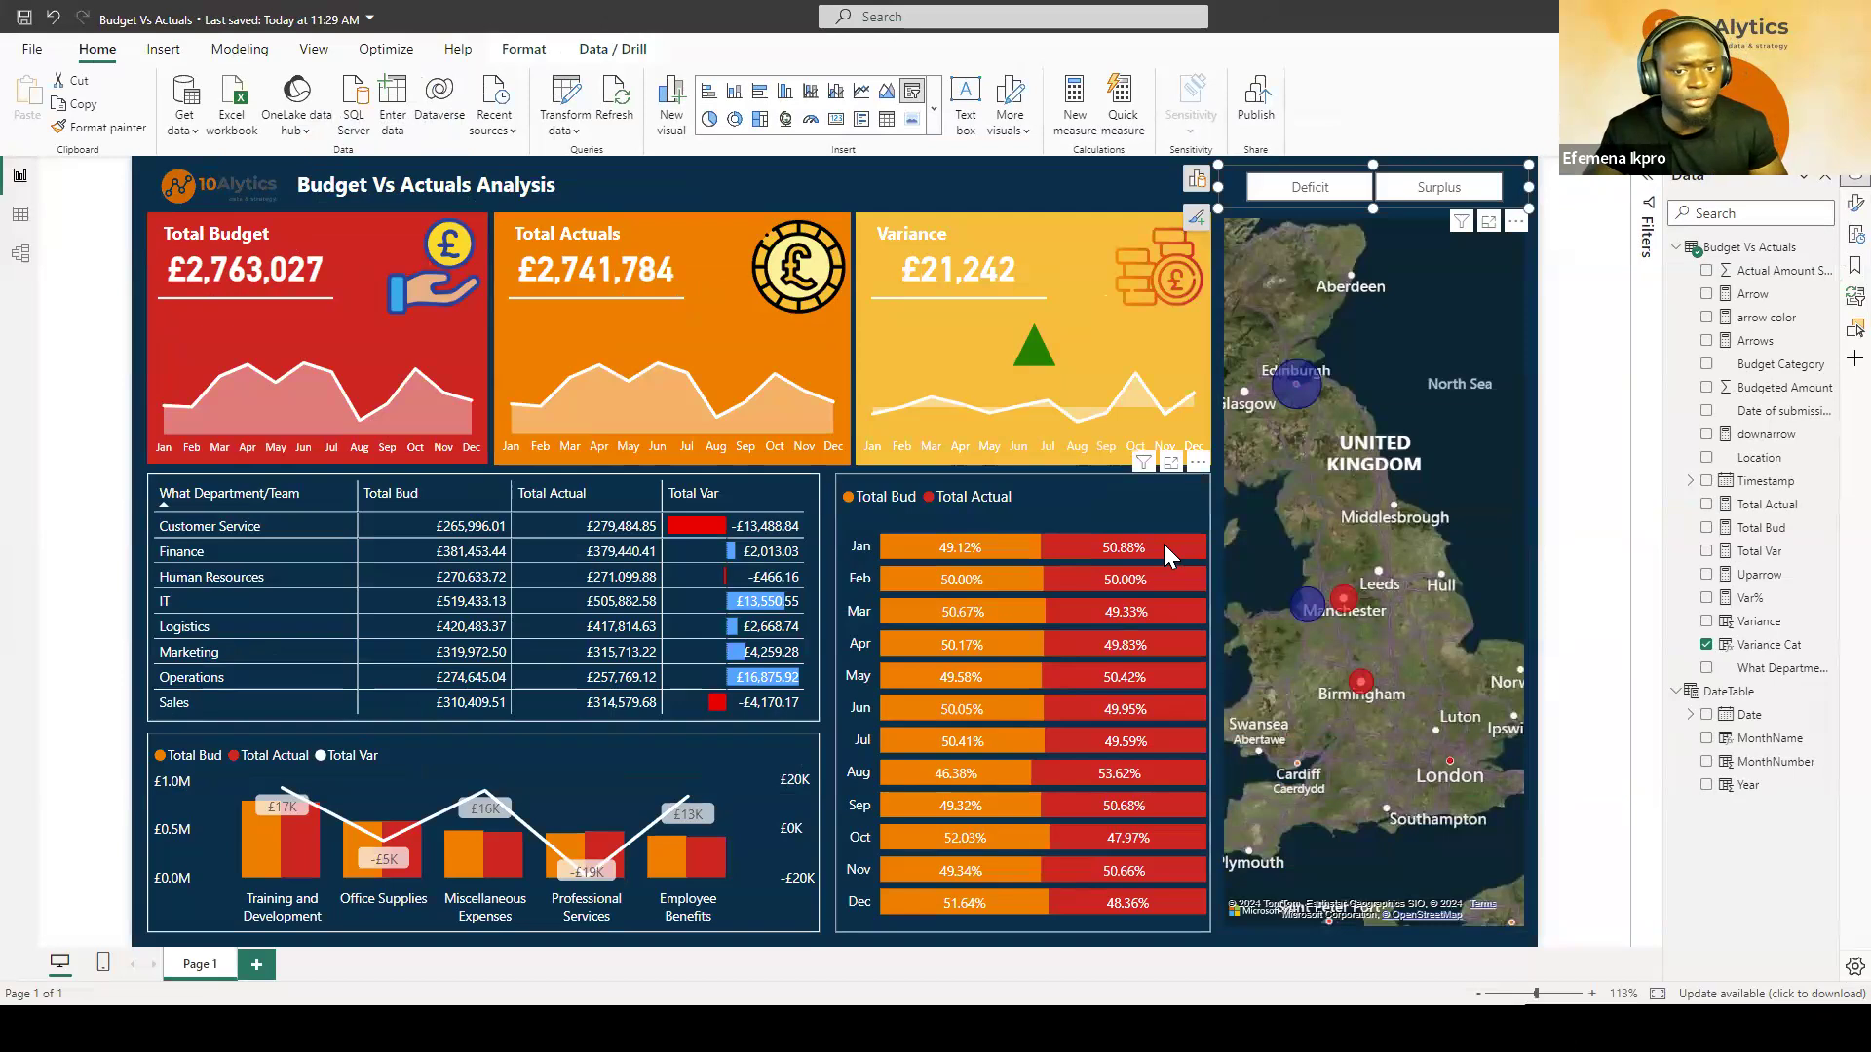
Step: Switch to the Power BI report, inspect the October point on the Variance trend chart, and clear the visual selection
mouse_move(1163, 542)
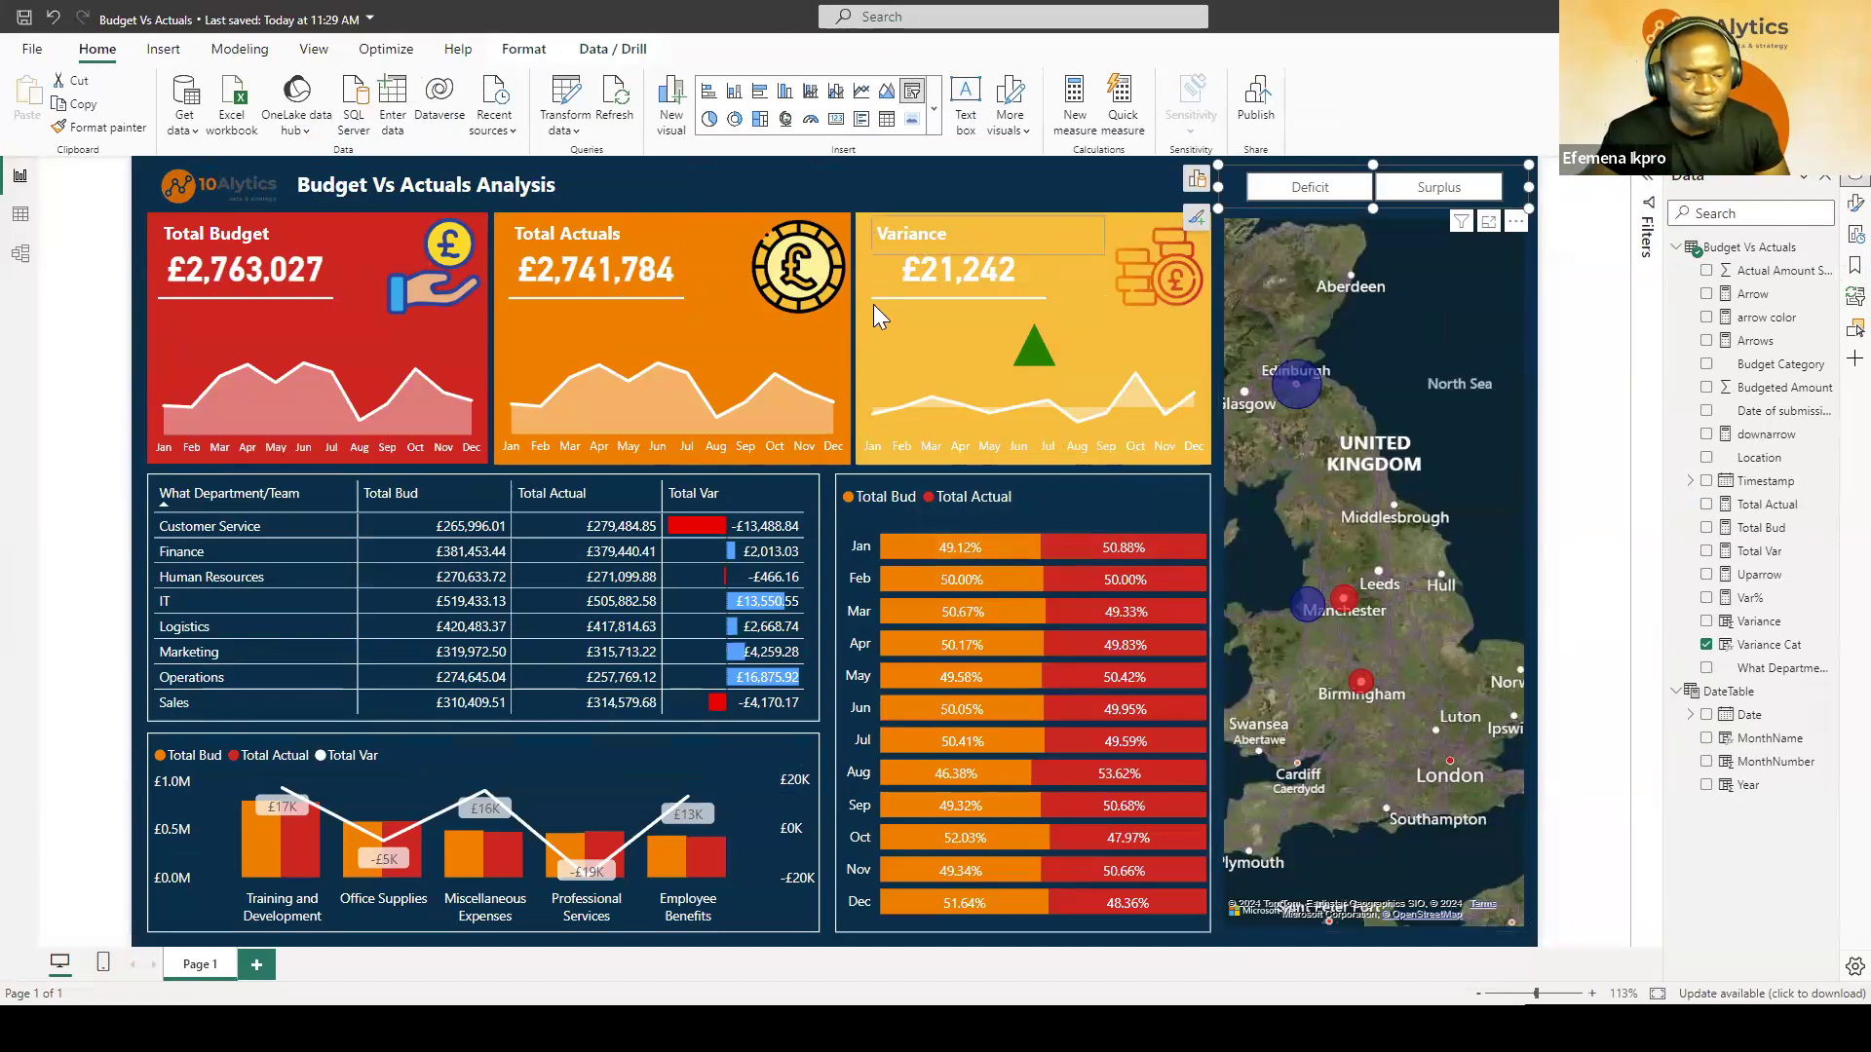
mouse_move(891, 400)
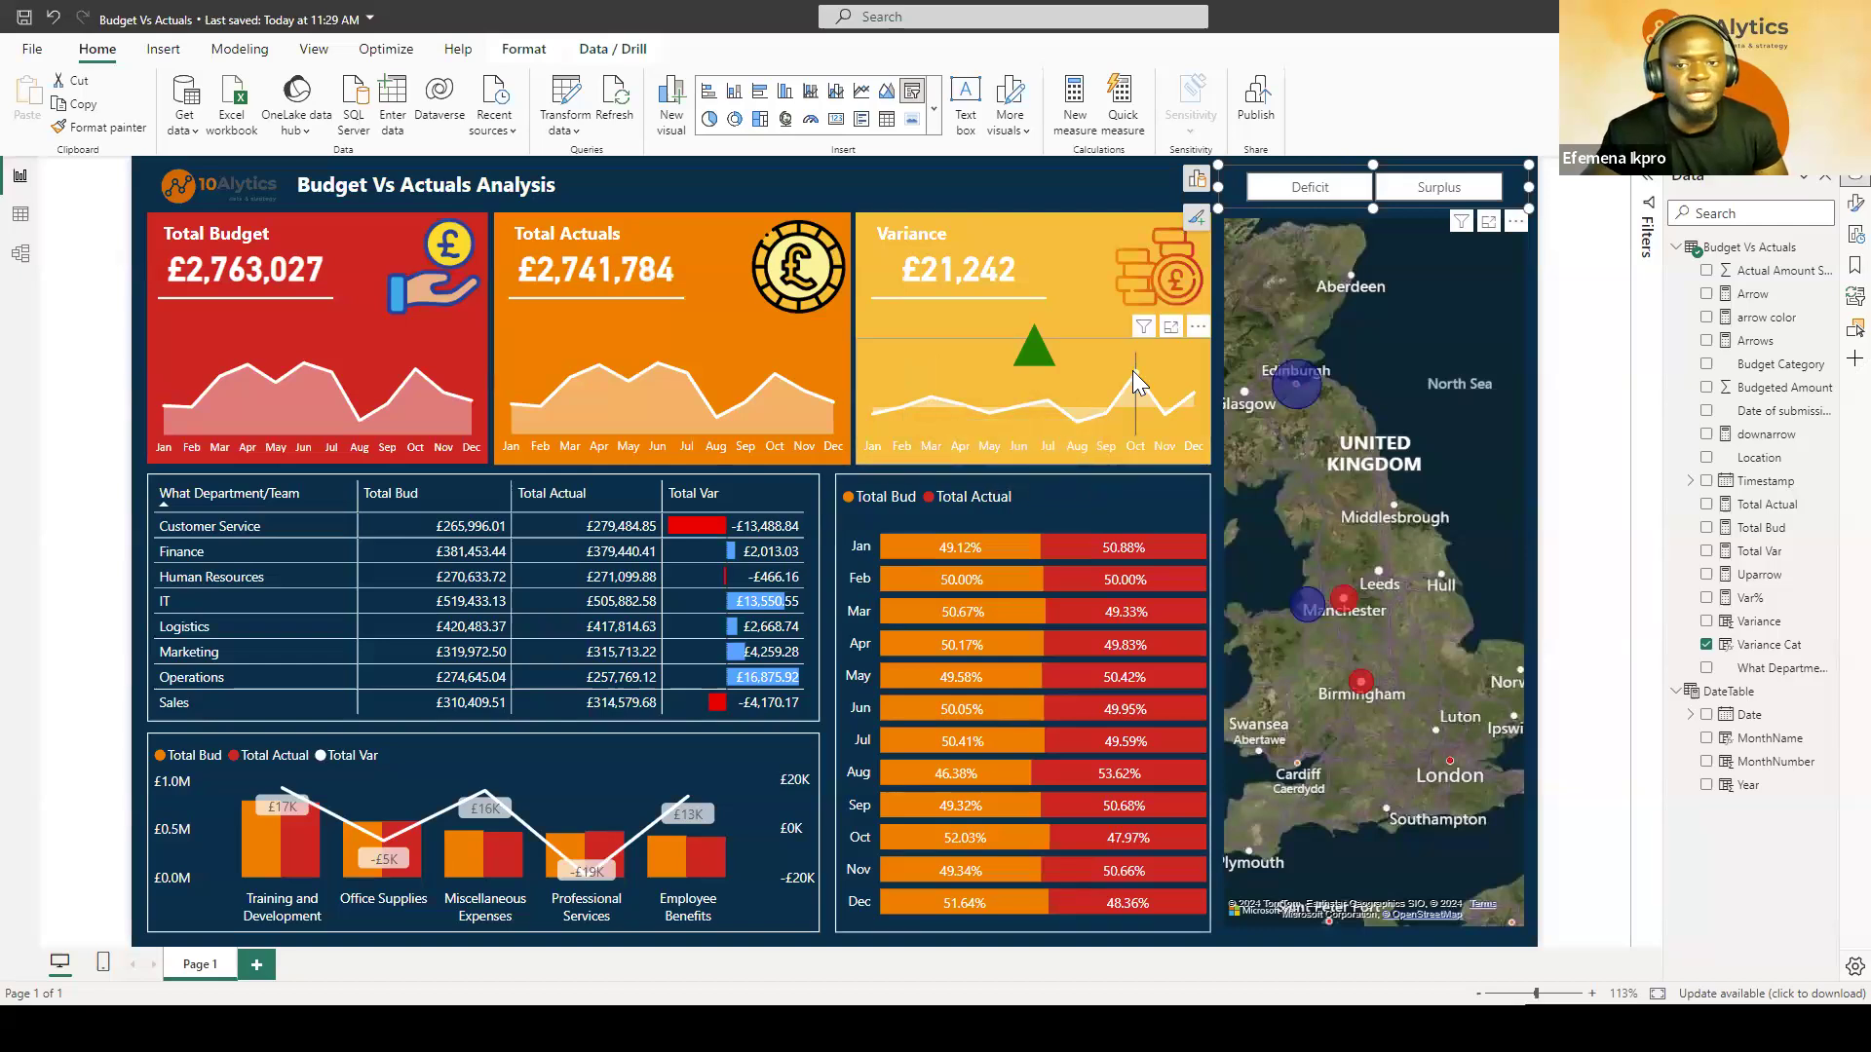
mouse_move(1132, 371)
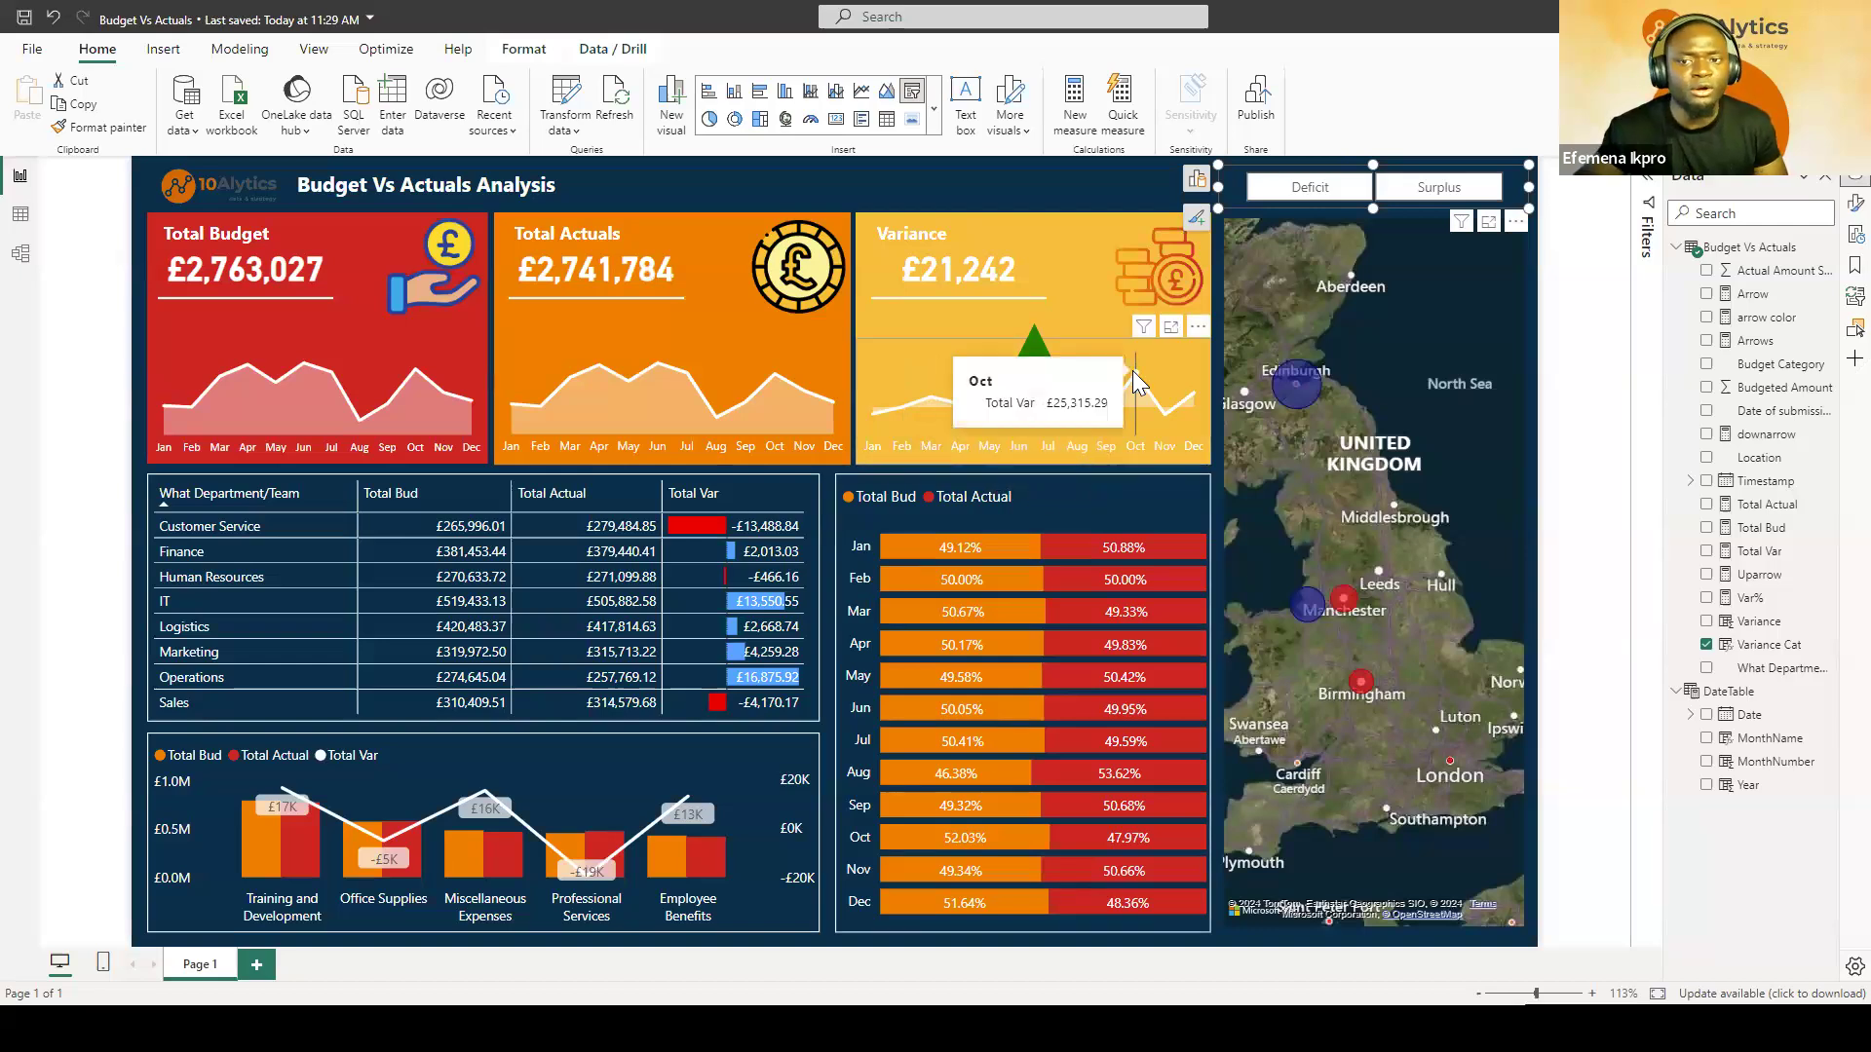
click(1082, 170)
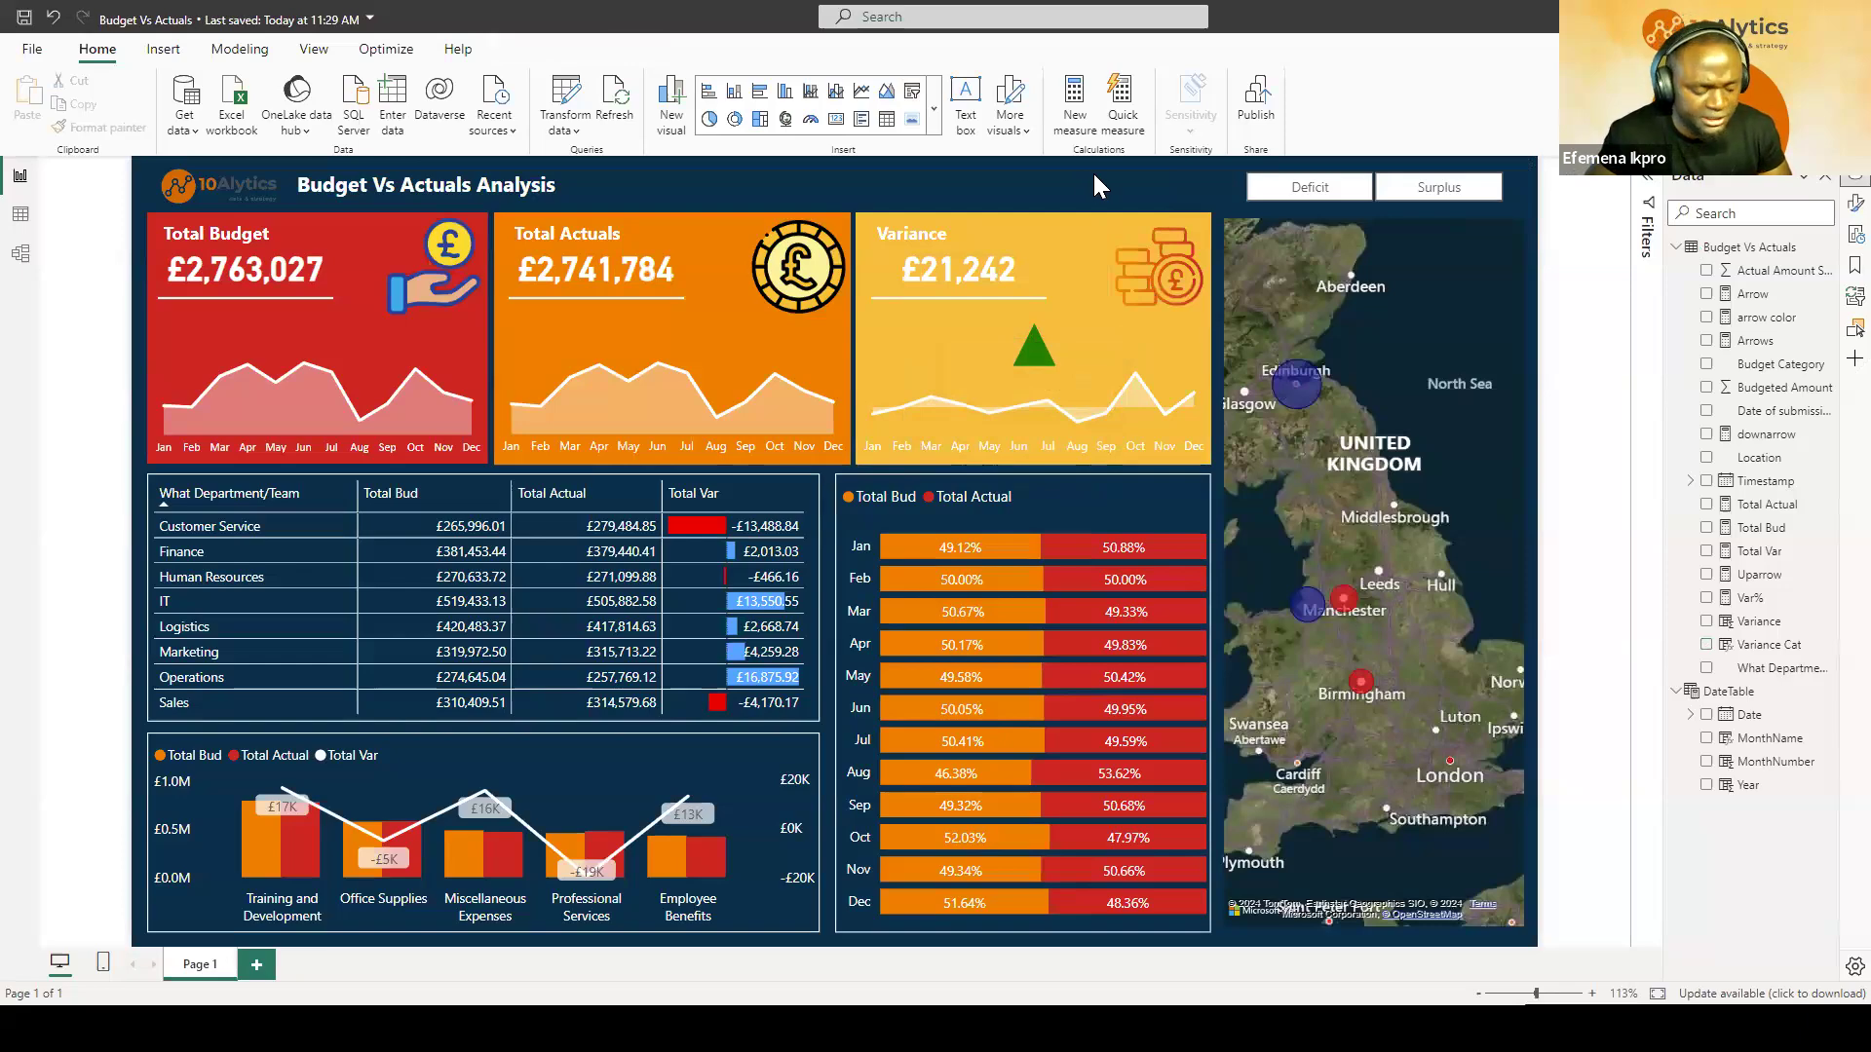
Step: Switch back to the browser to show the reporting form and its linked responses spreadsheet
key(alt+Tab)
click(137, 19)
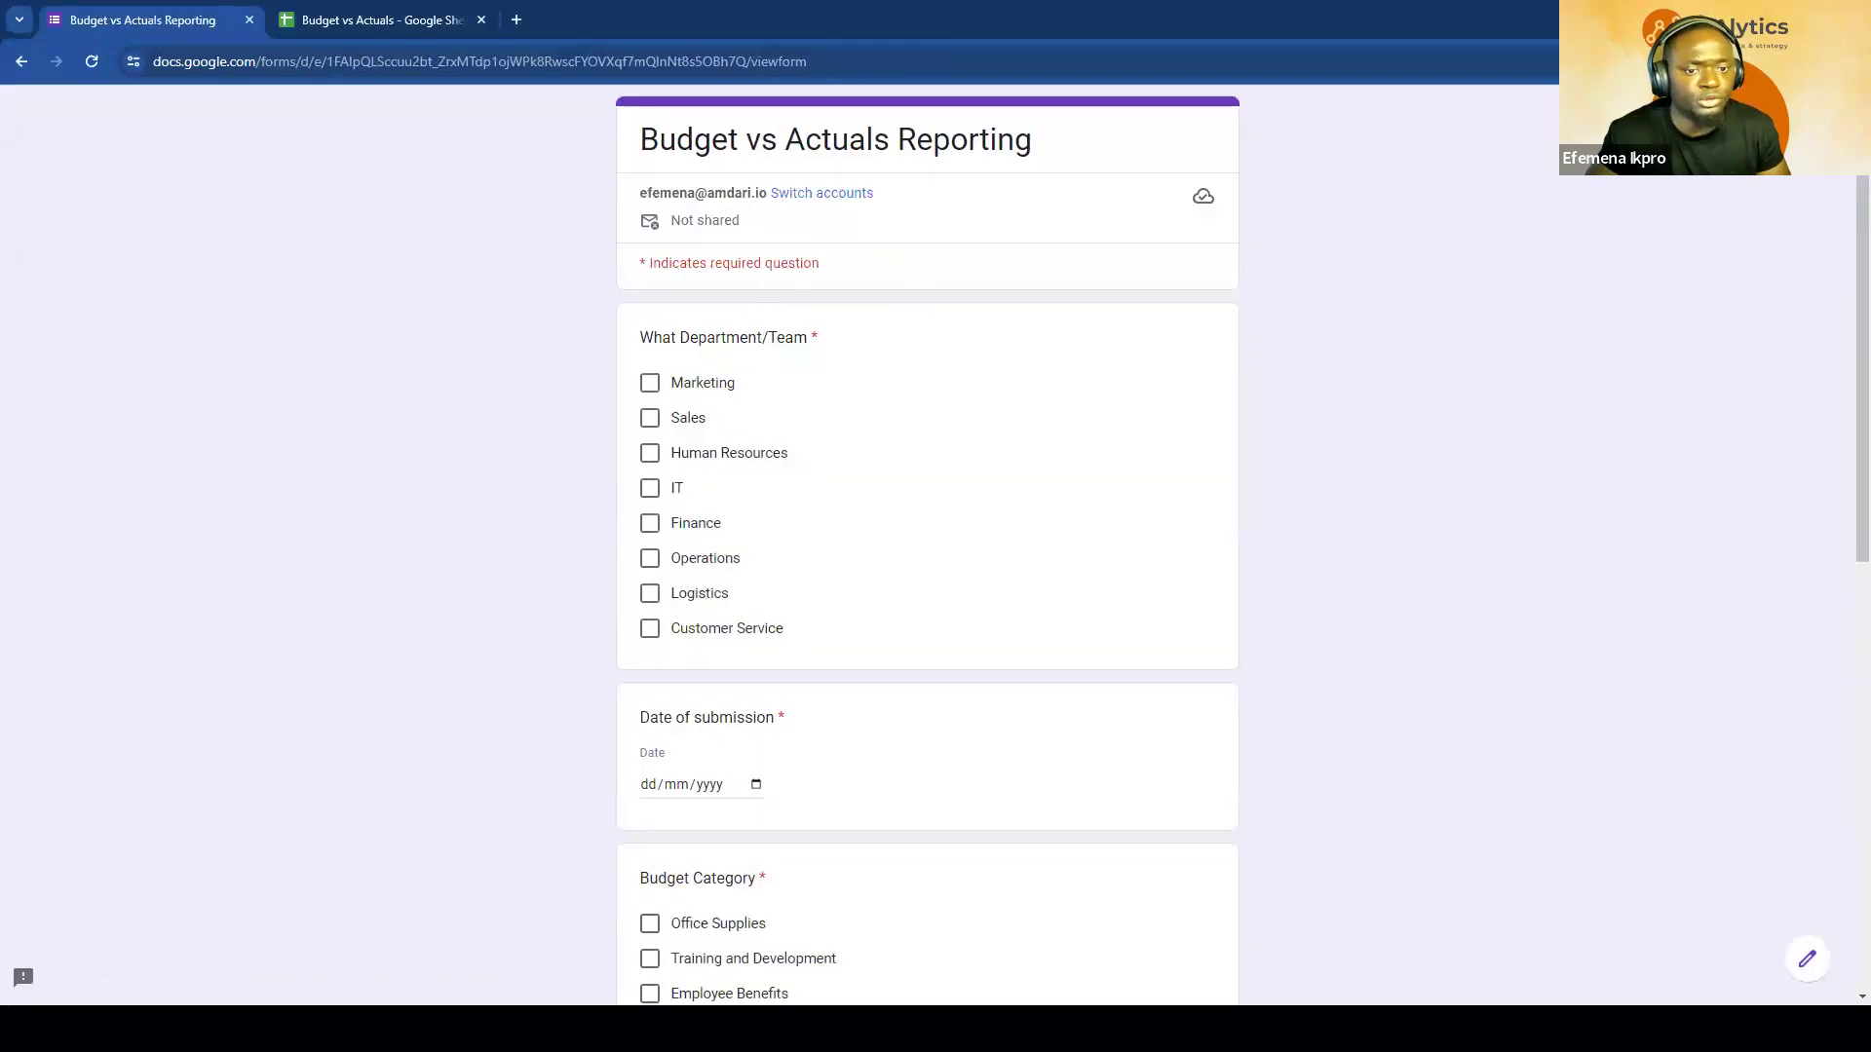
click(386, 19)
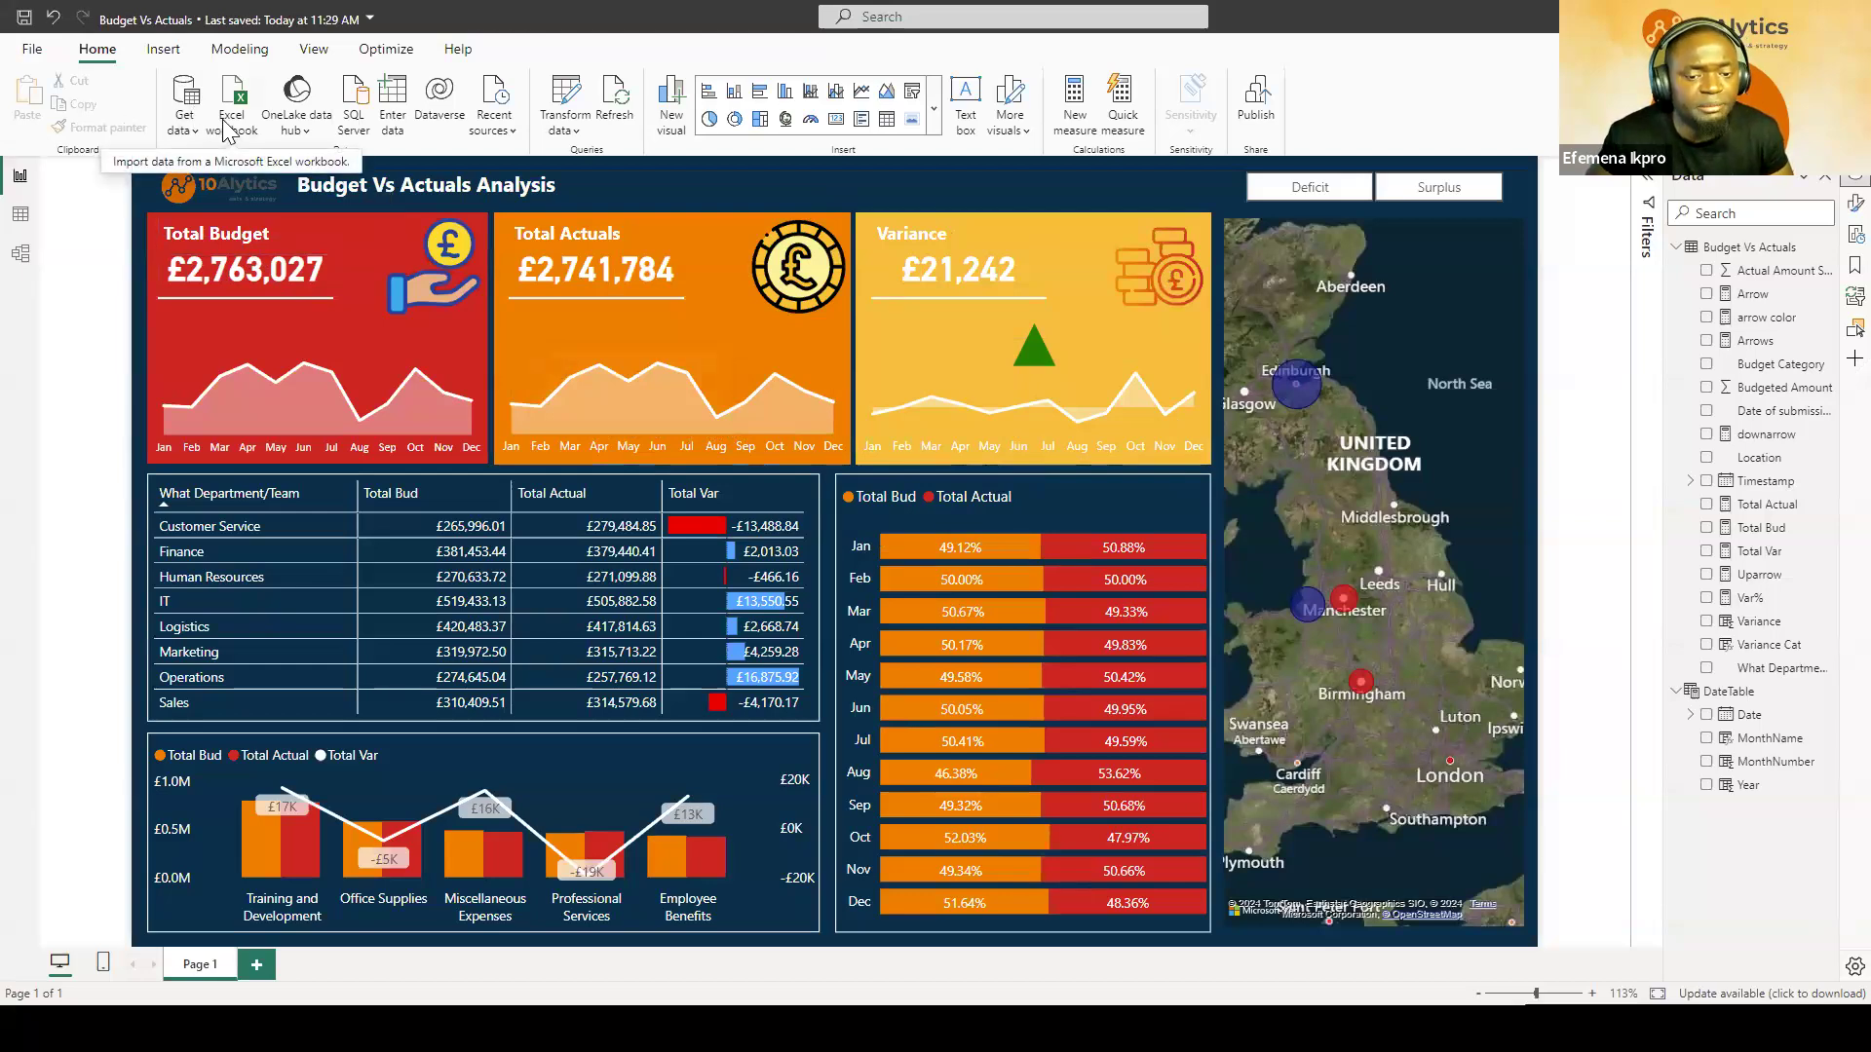
Step: Switch to Power BI and open the full Get Data list of available data sources
click(185, 118)
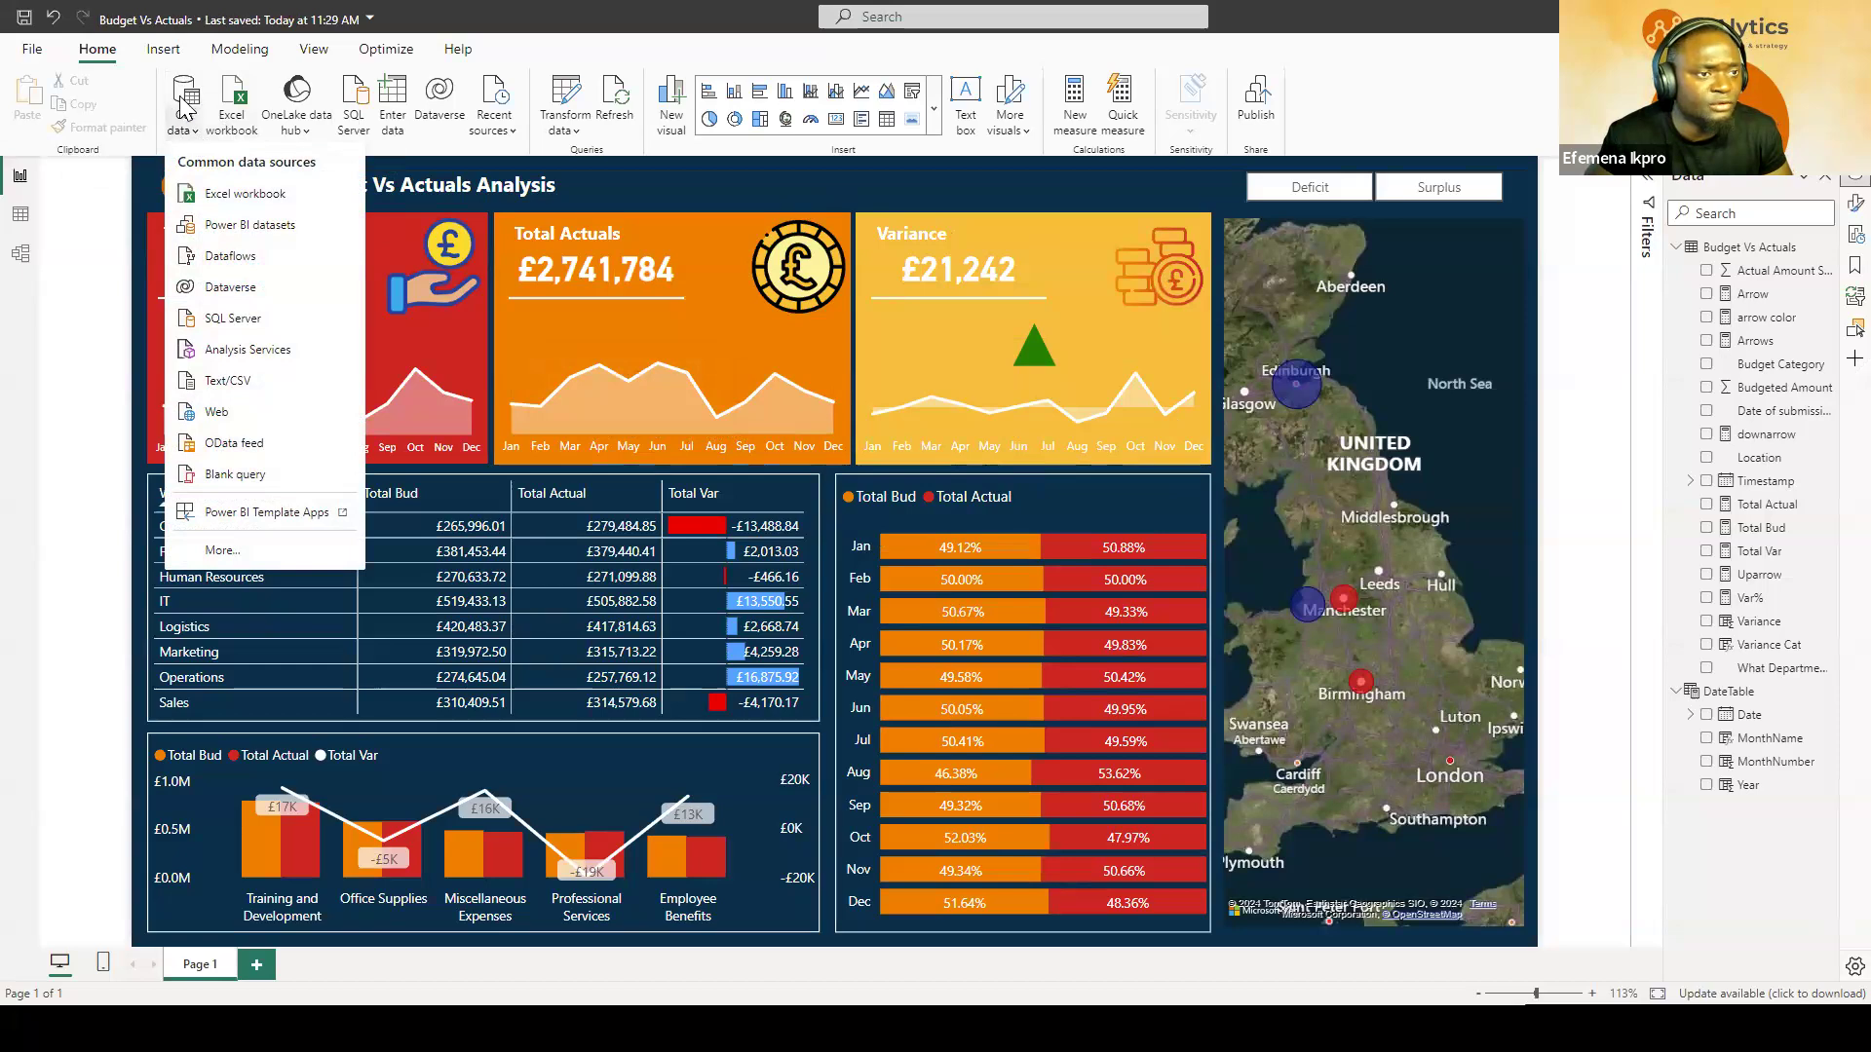
click(101, 54)
click(200, 131)
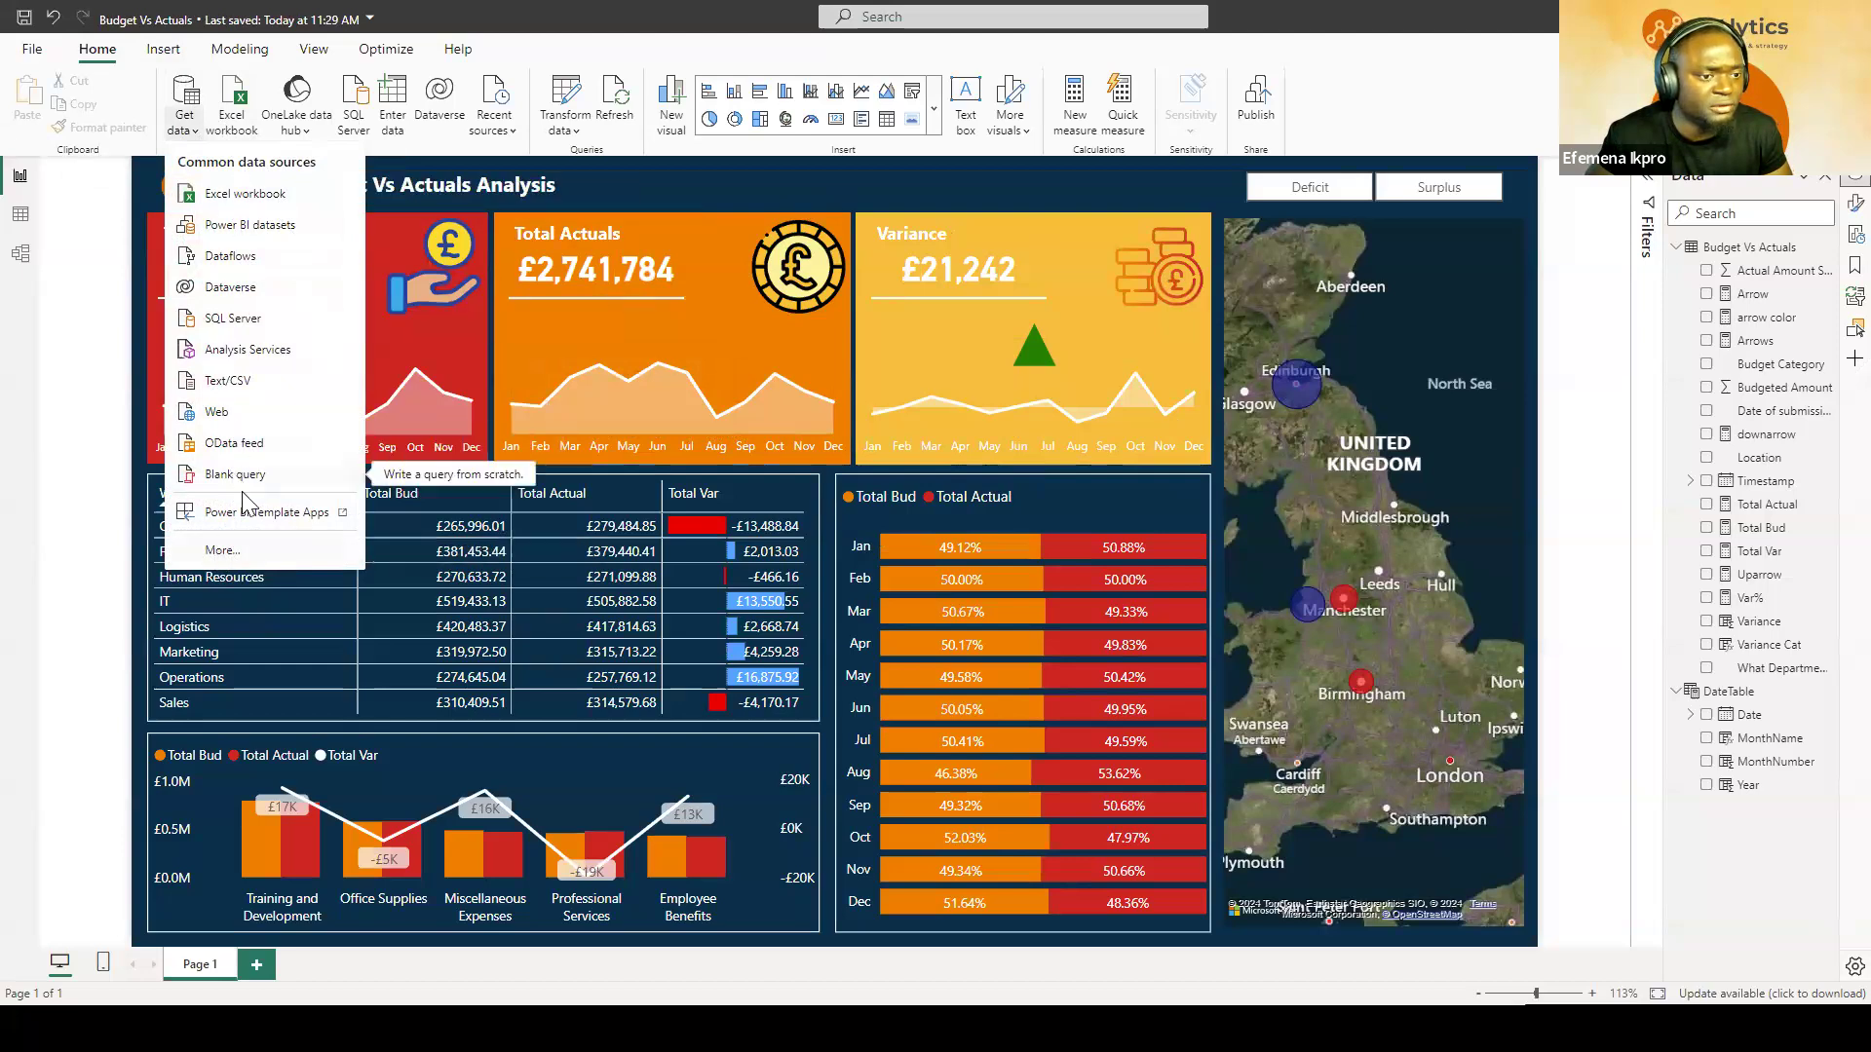
click(234, 550)
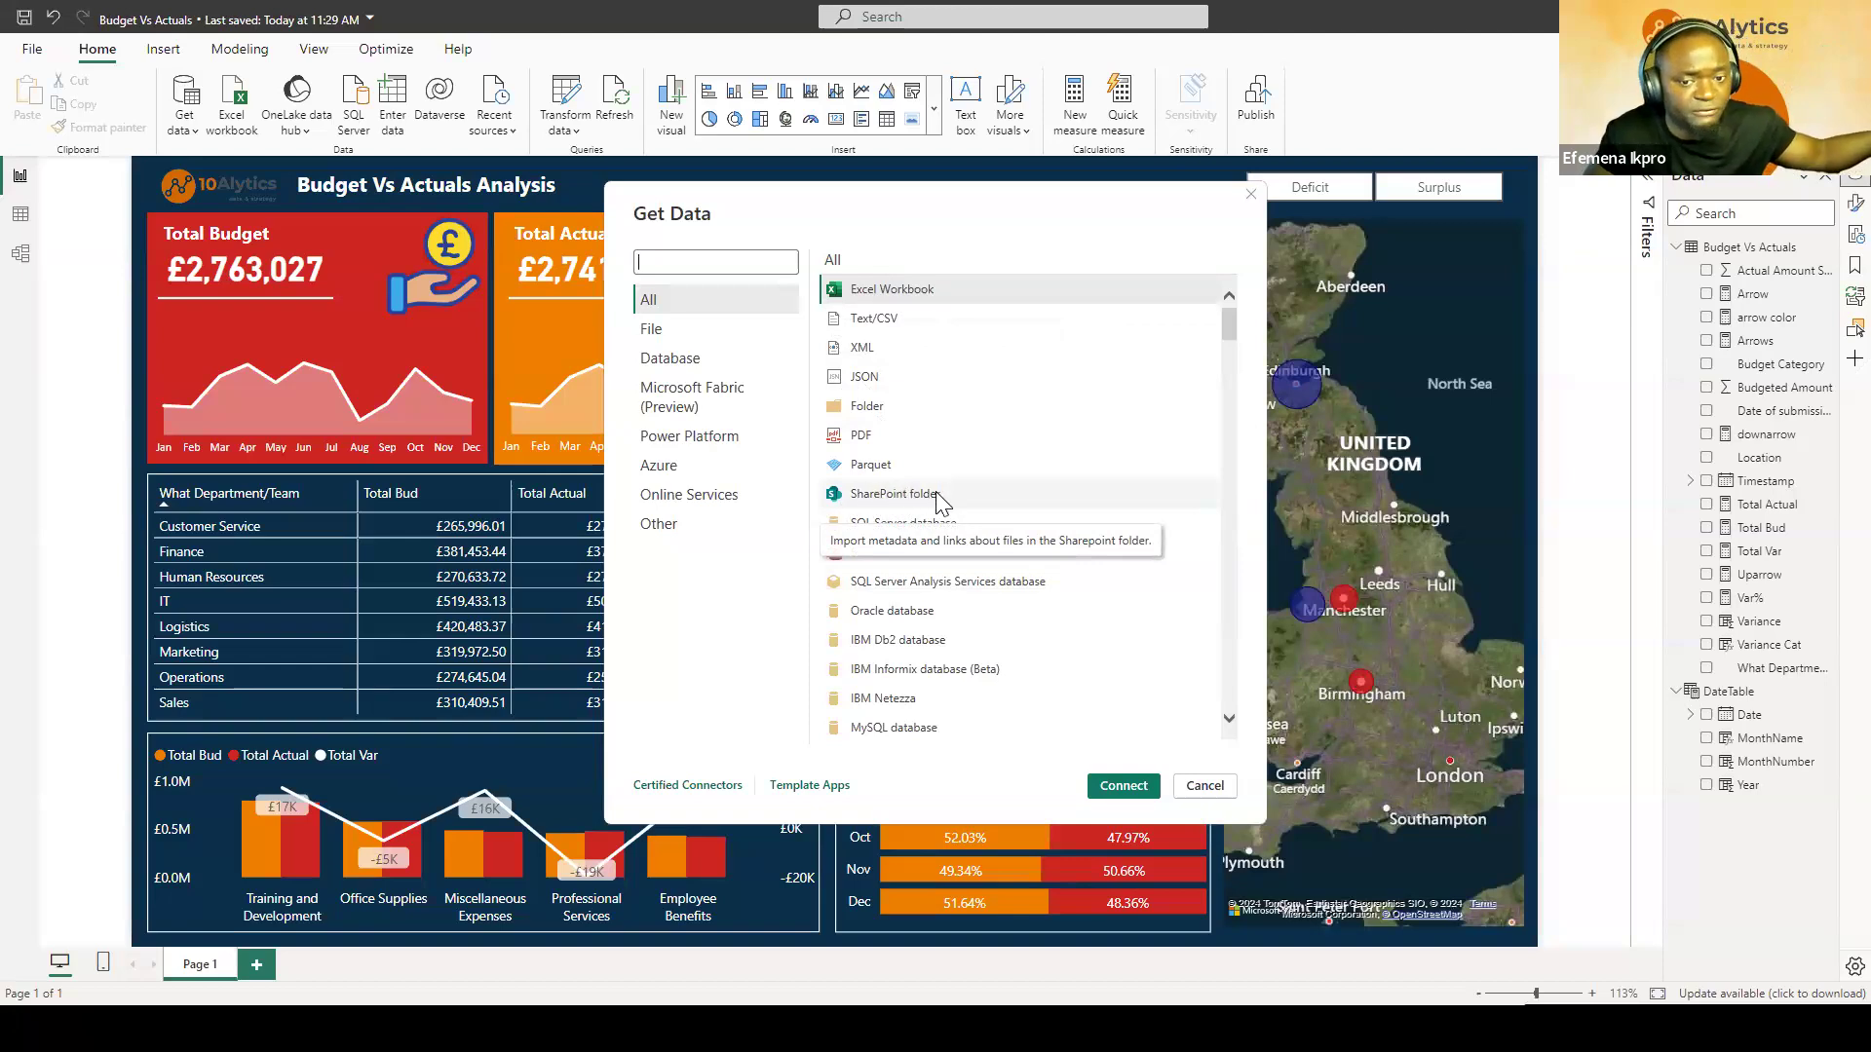
Step: Browse the connectors in the Database category, and display those in the Azure category
click(702, 362)
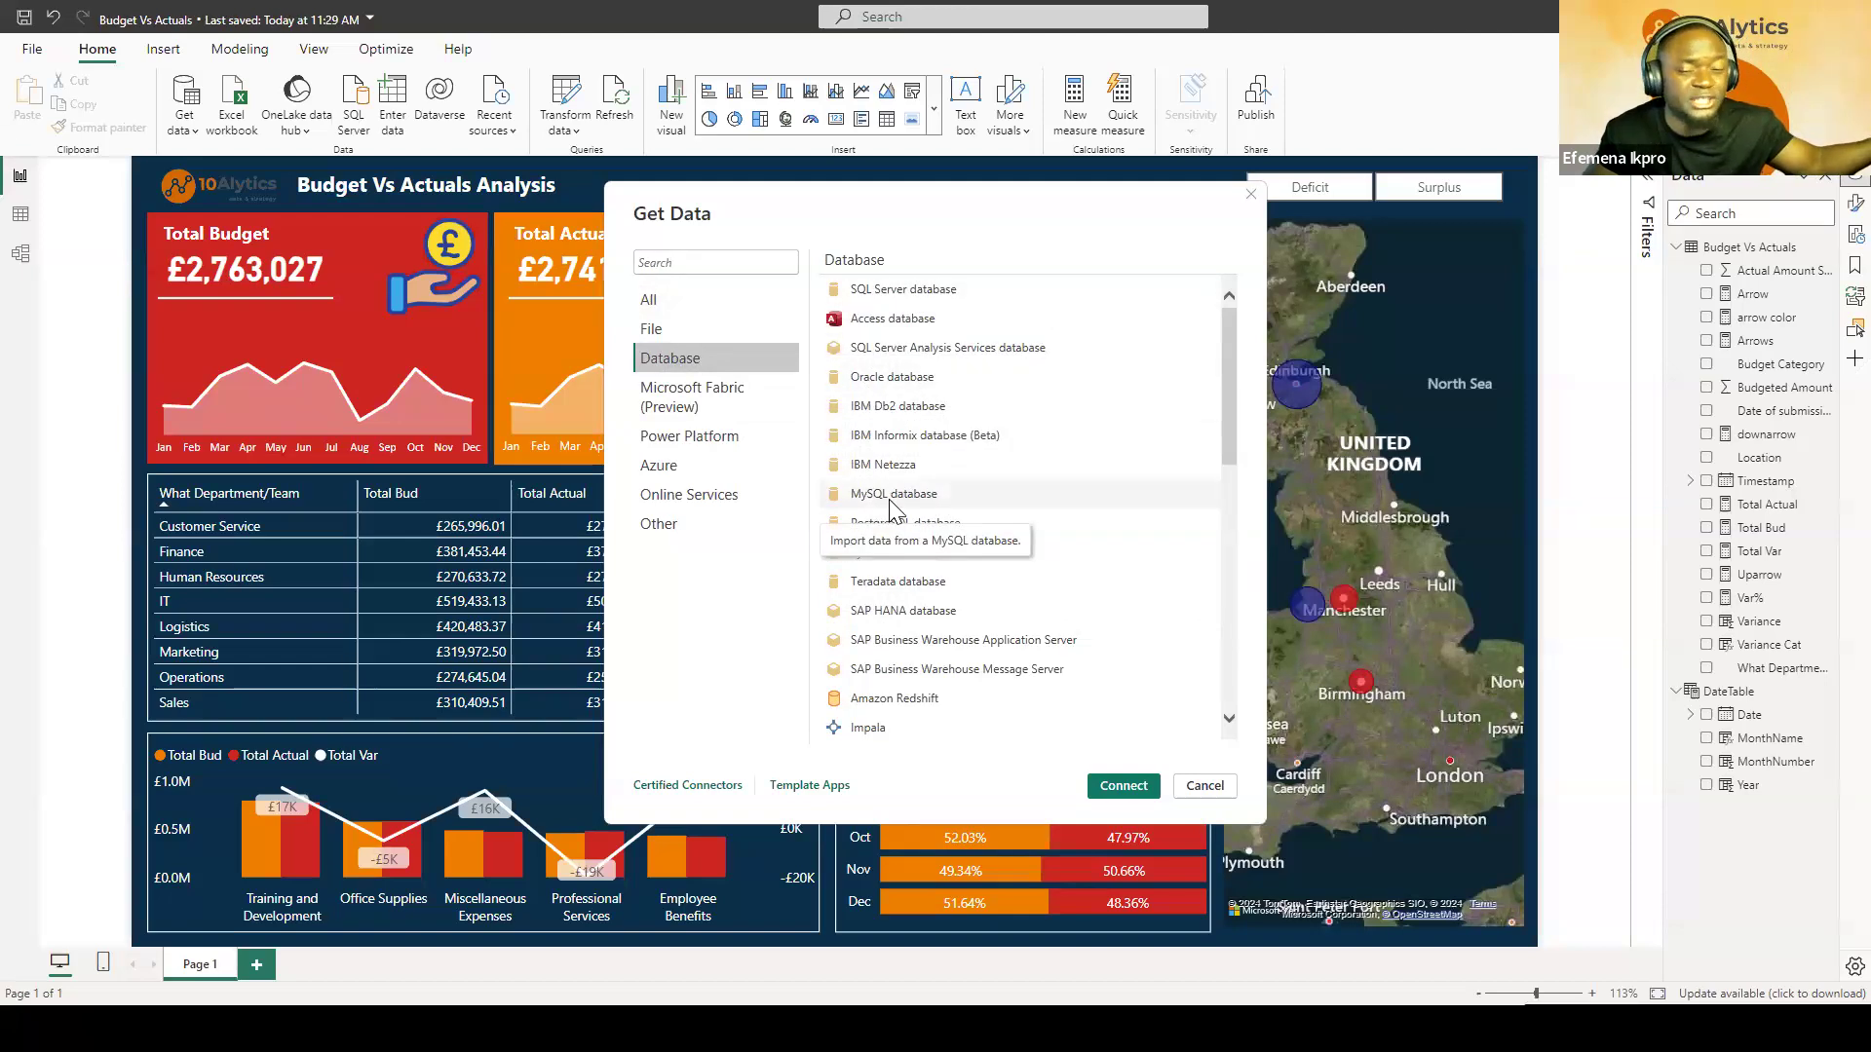
scroll(906, 532, down, 3)
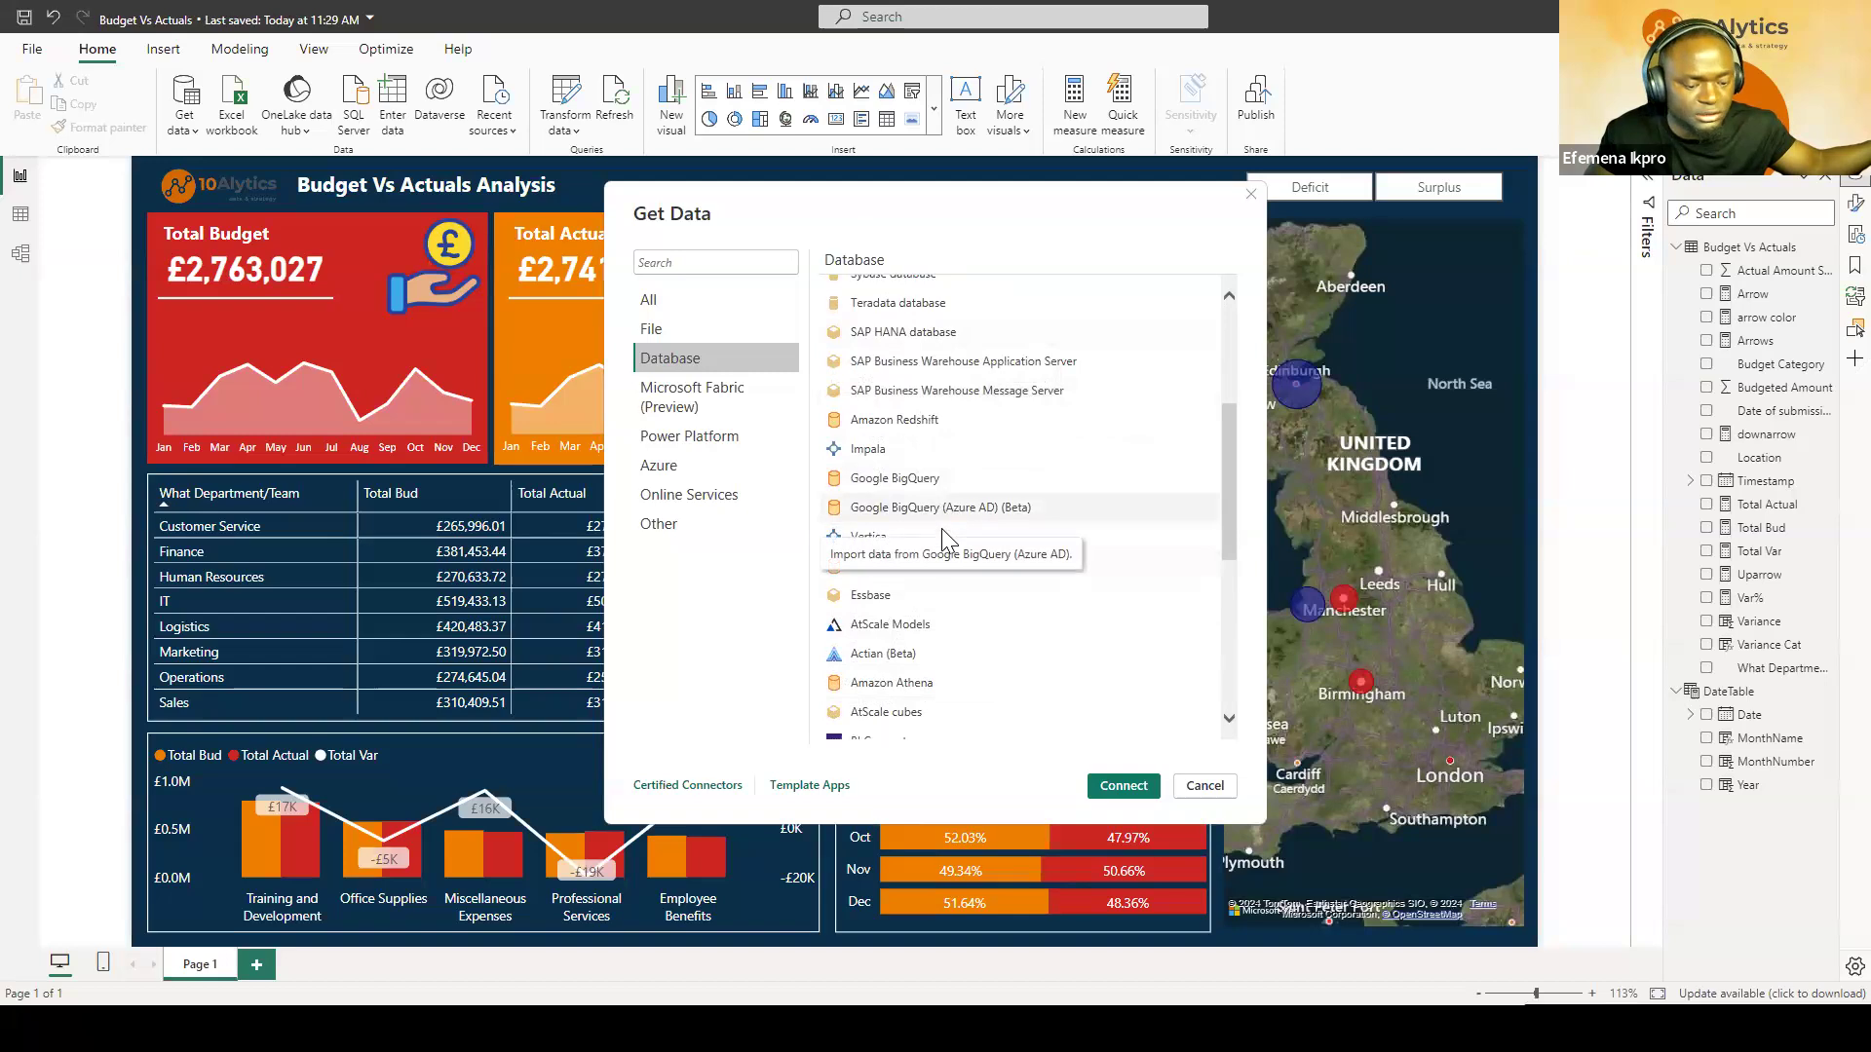
scroll(942, 536, down, 1)
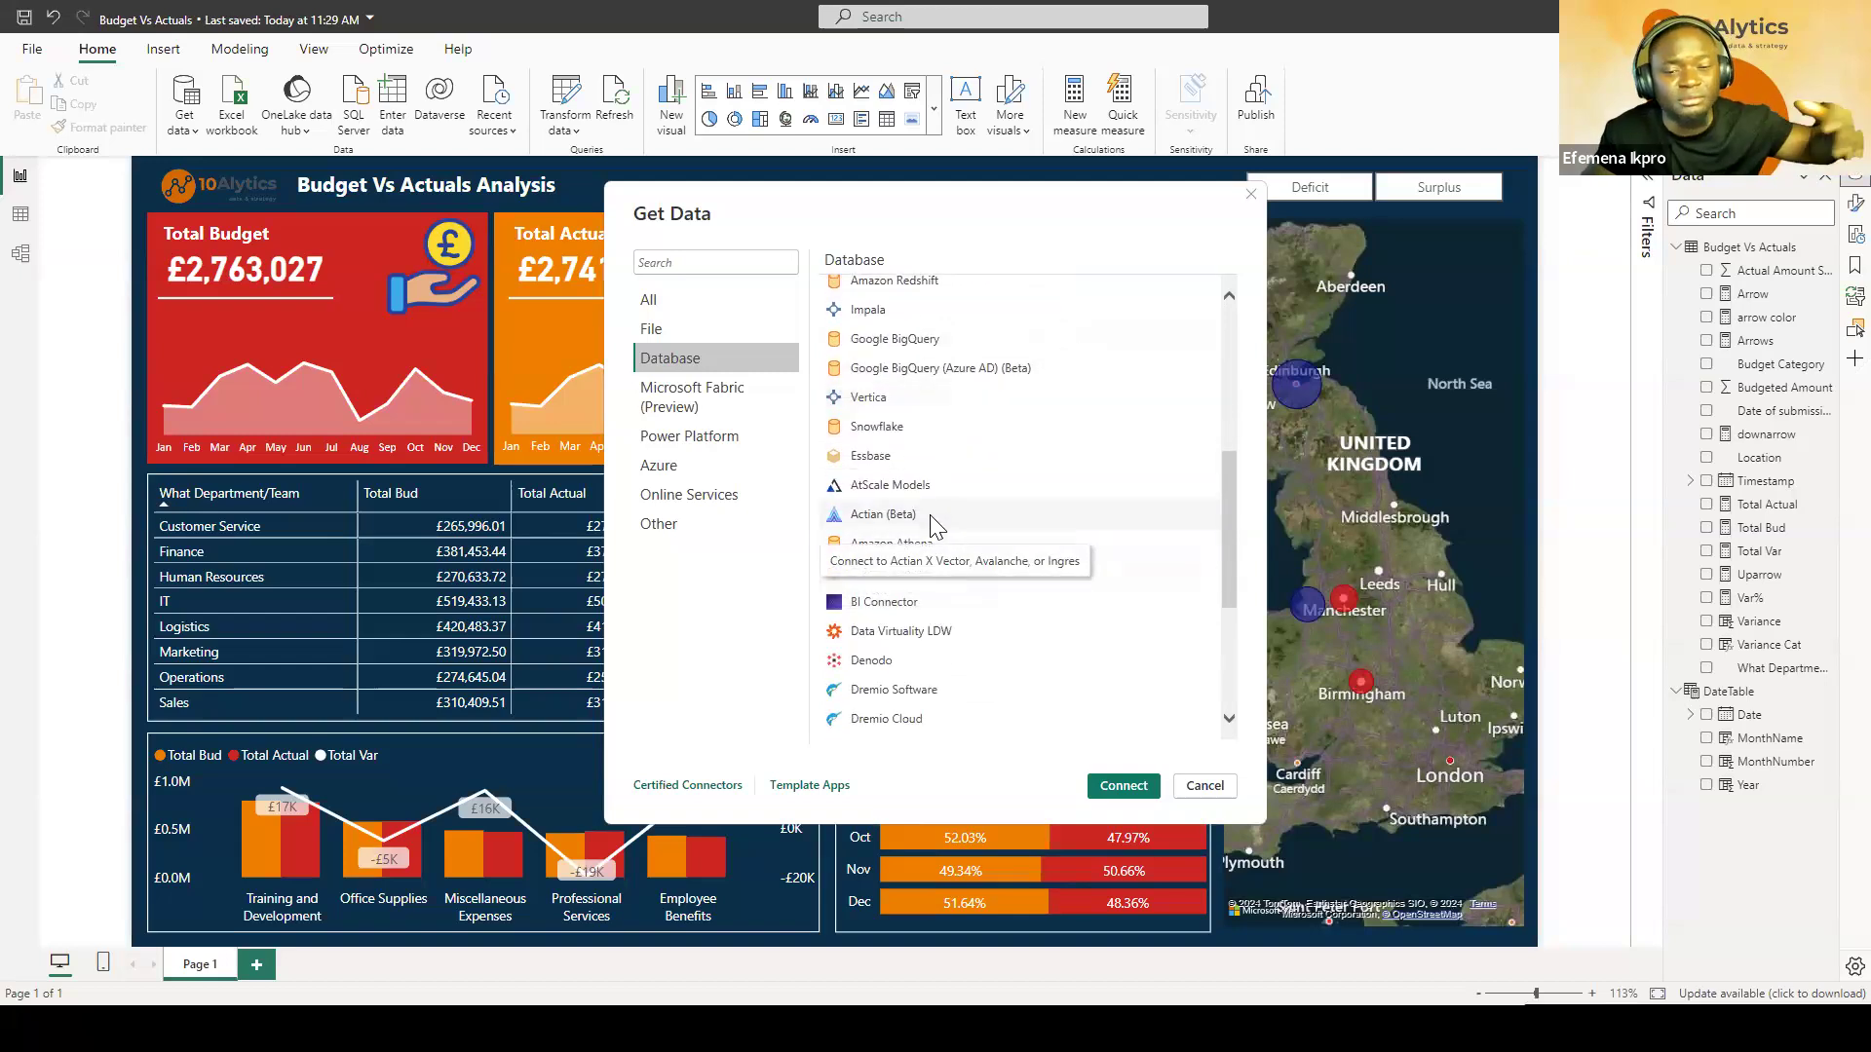
scroll(936, 524, down, 3)
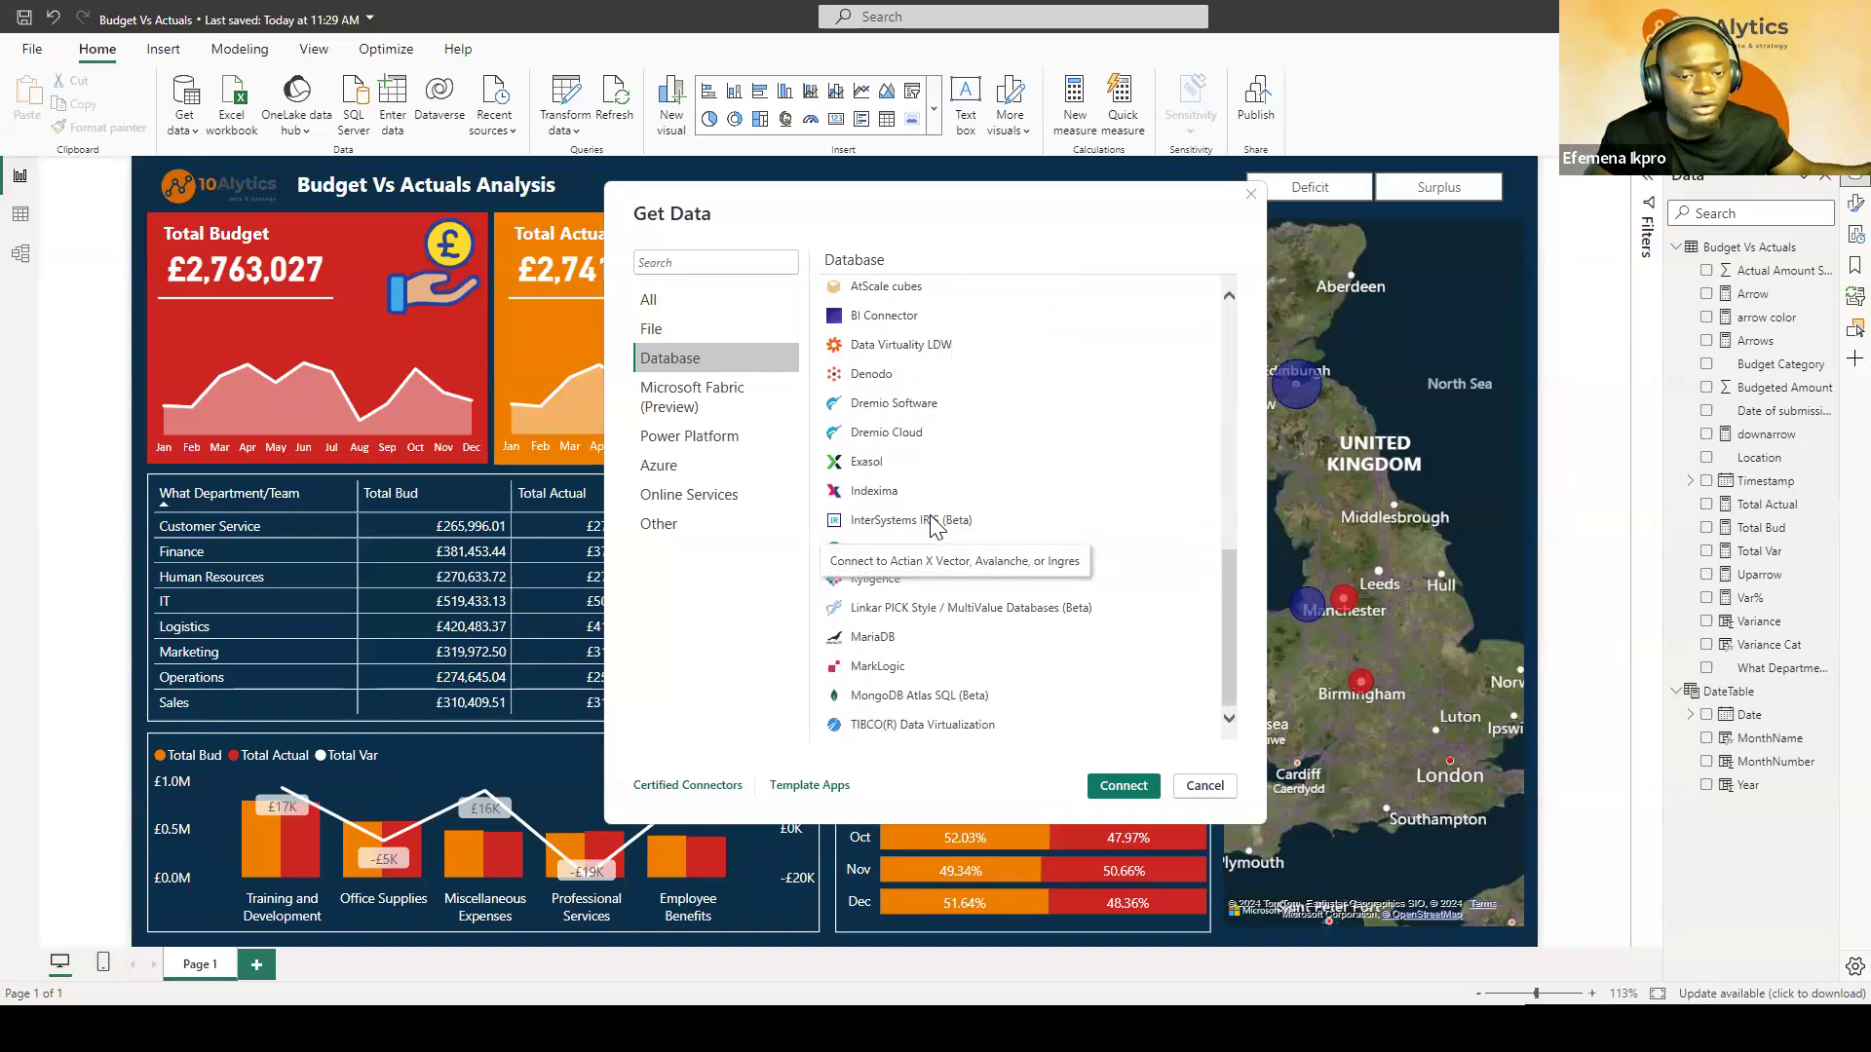
scroll(936, 526, up, 8)
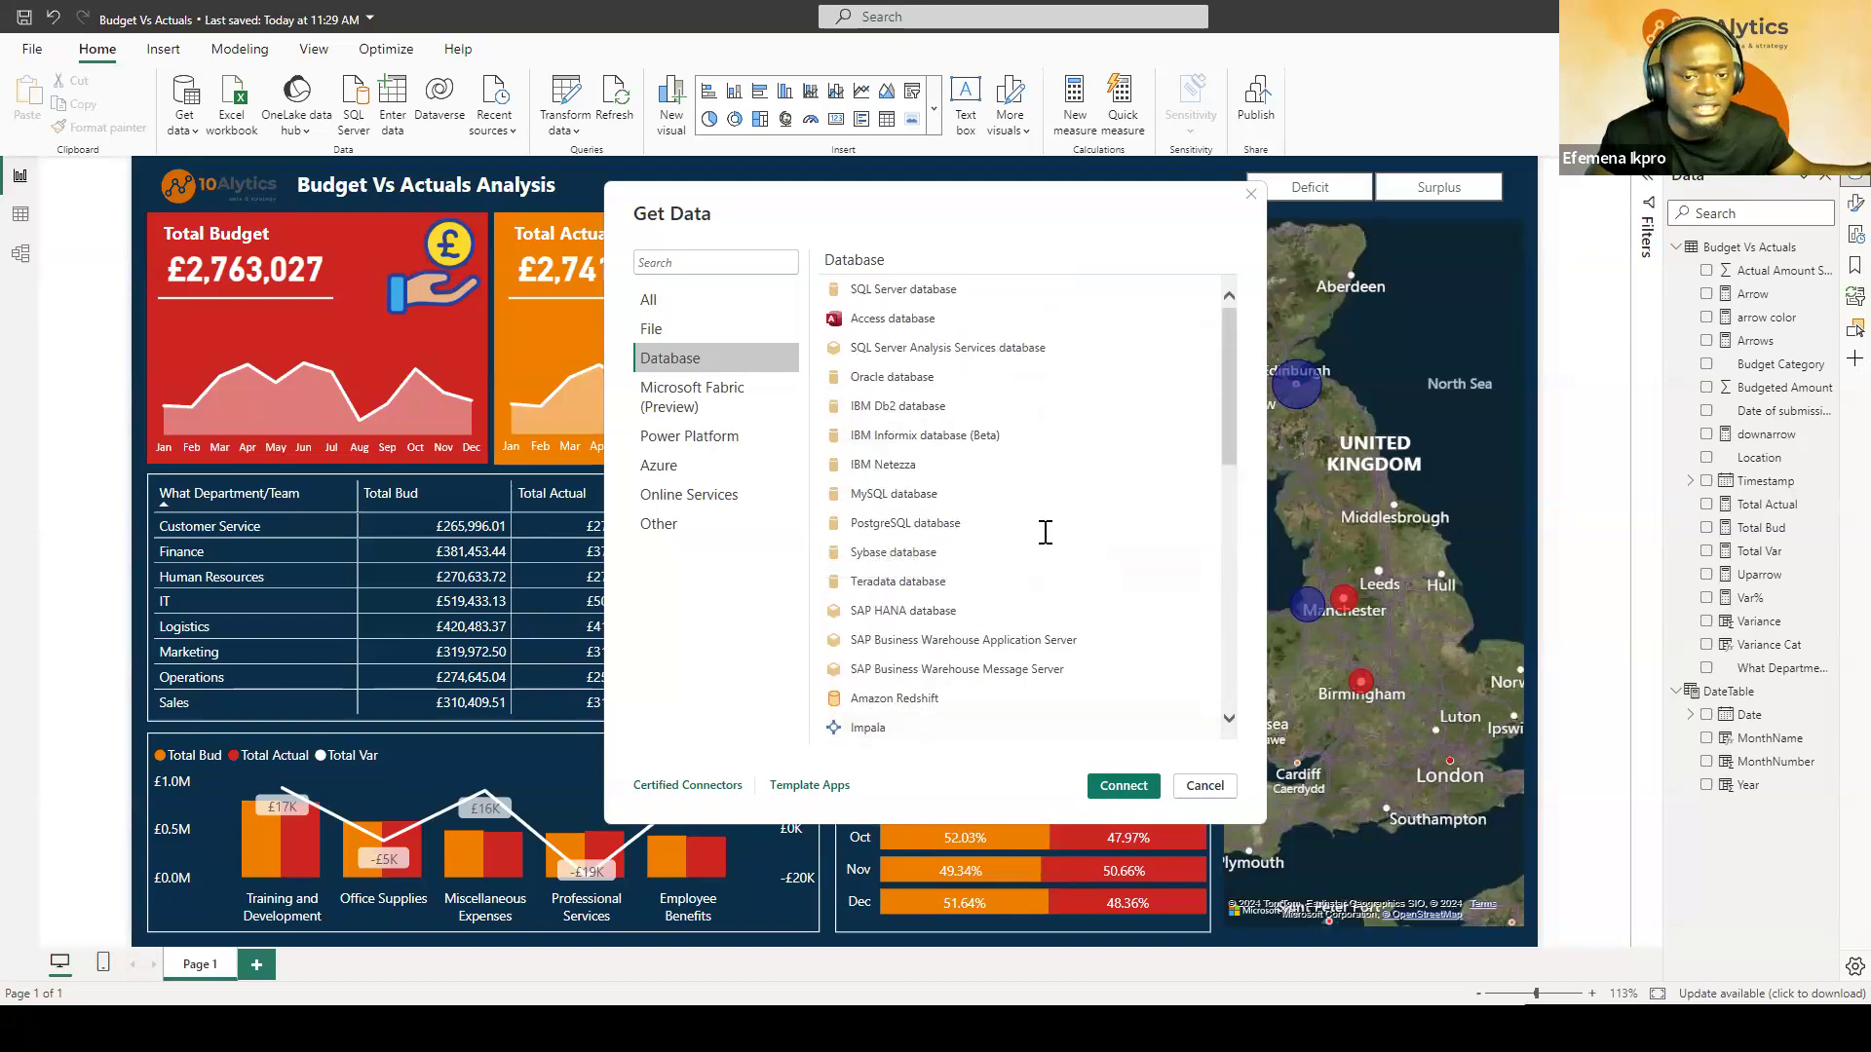
click(690, 470)
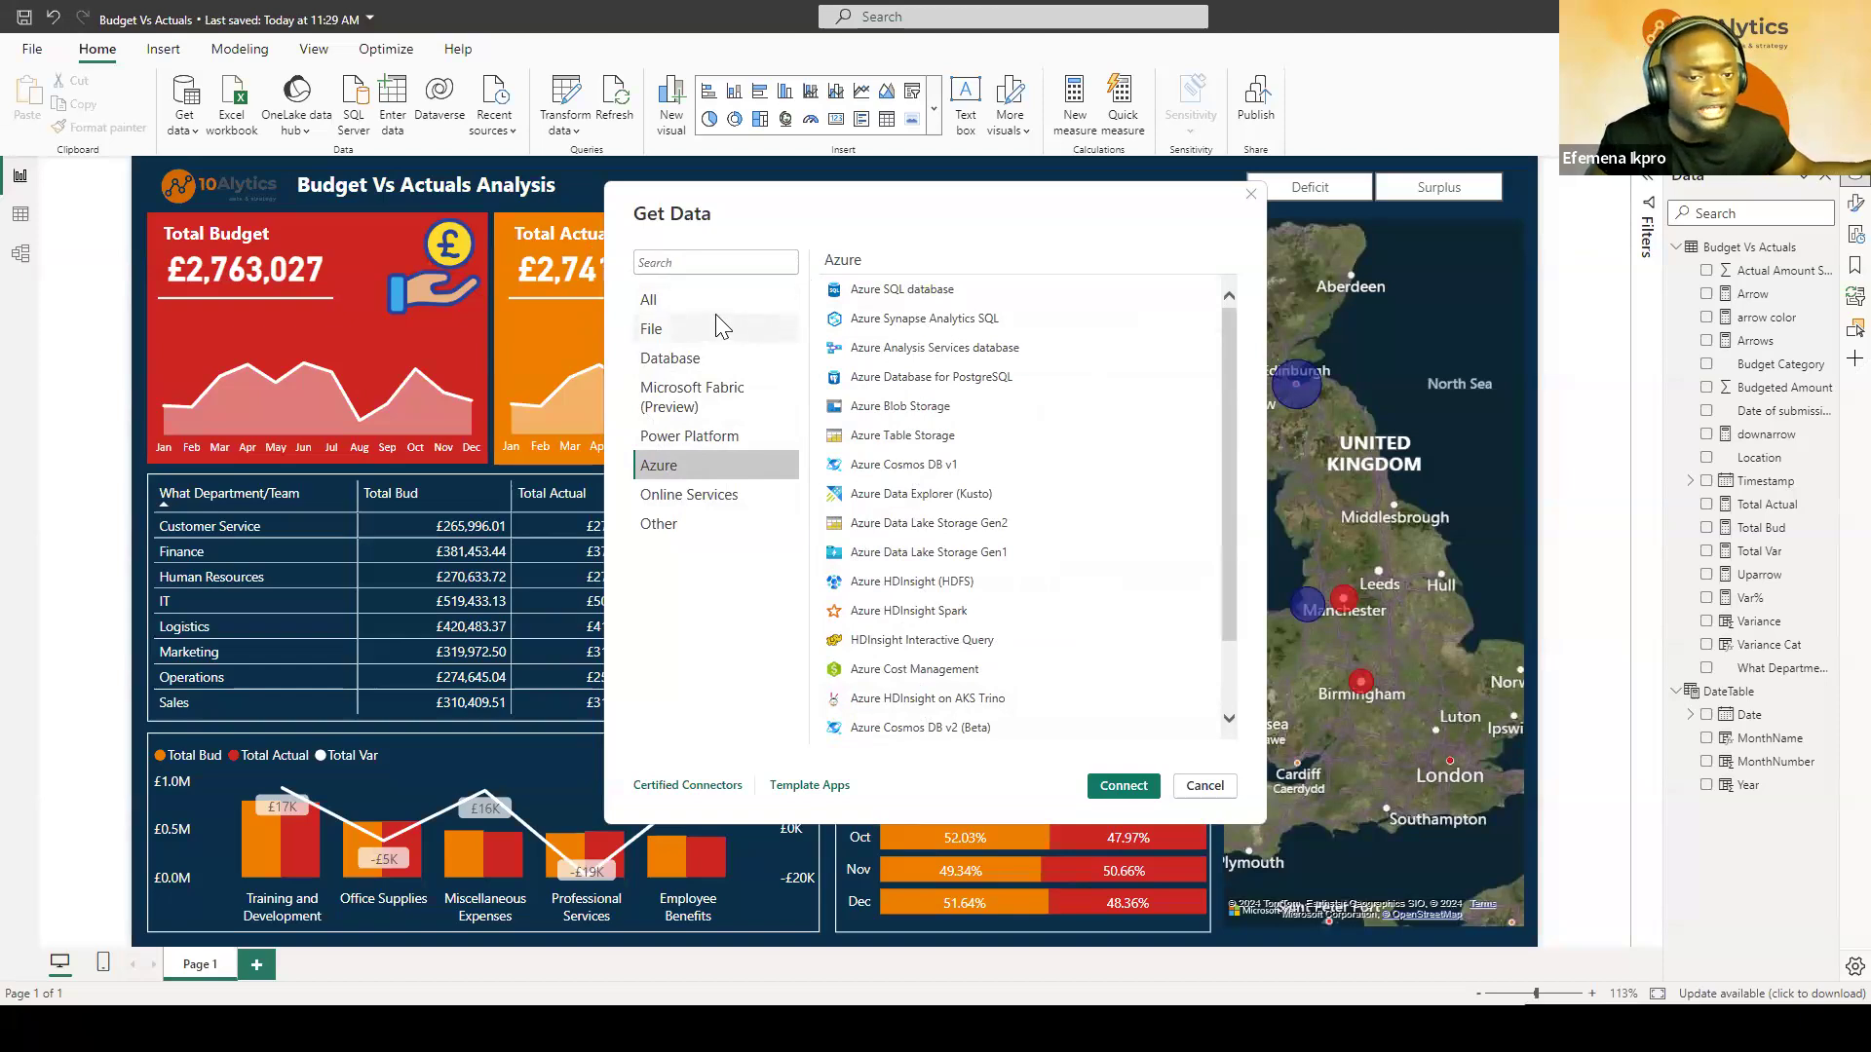
Step: Search the data connectors for "google sheet" and start a connection with the Google Sheets connector
click(740, 260)
text(google sheet)
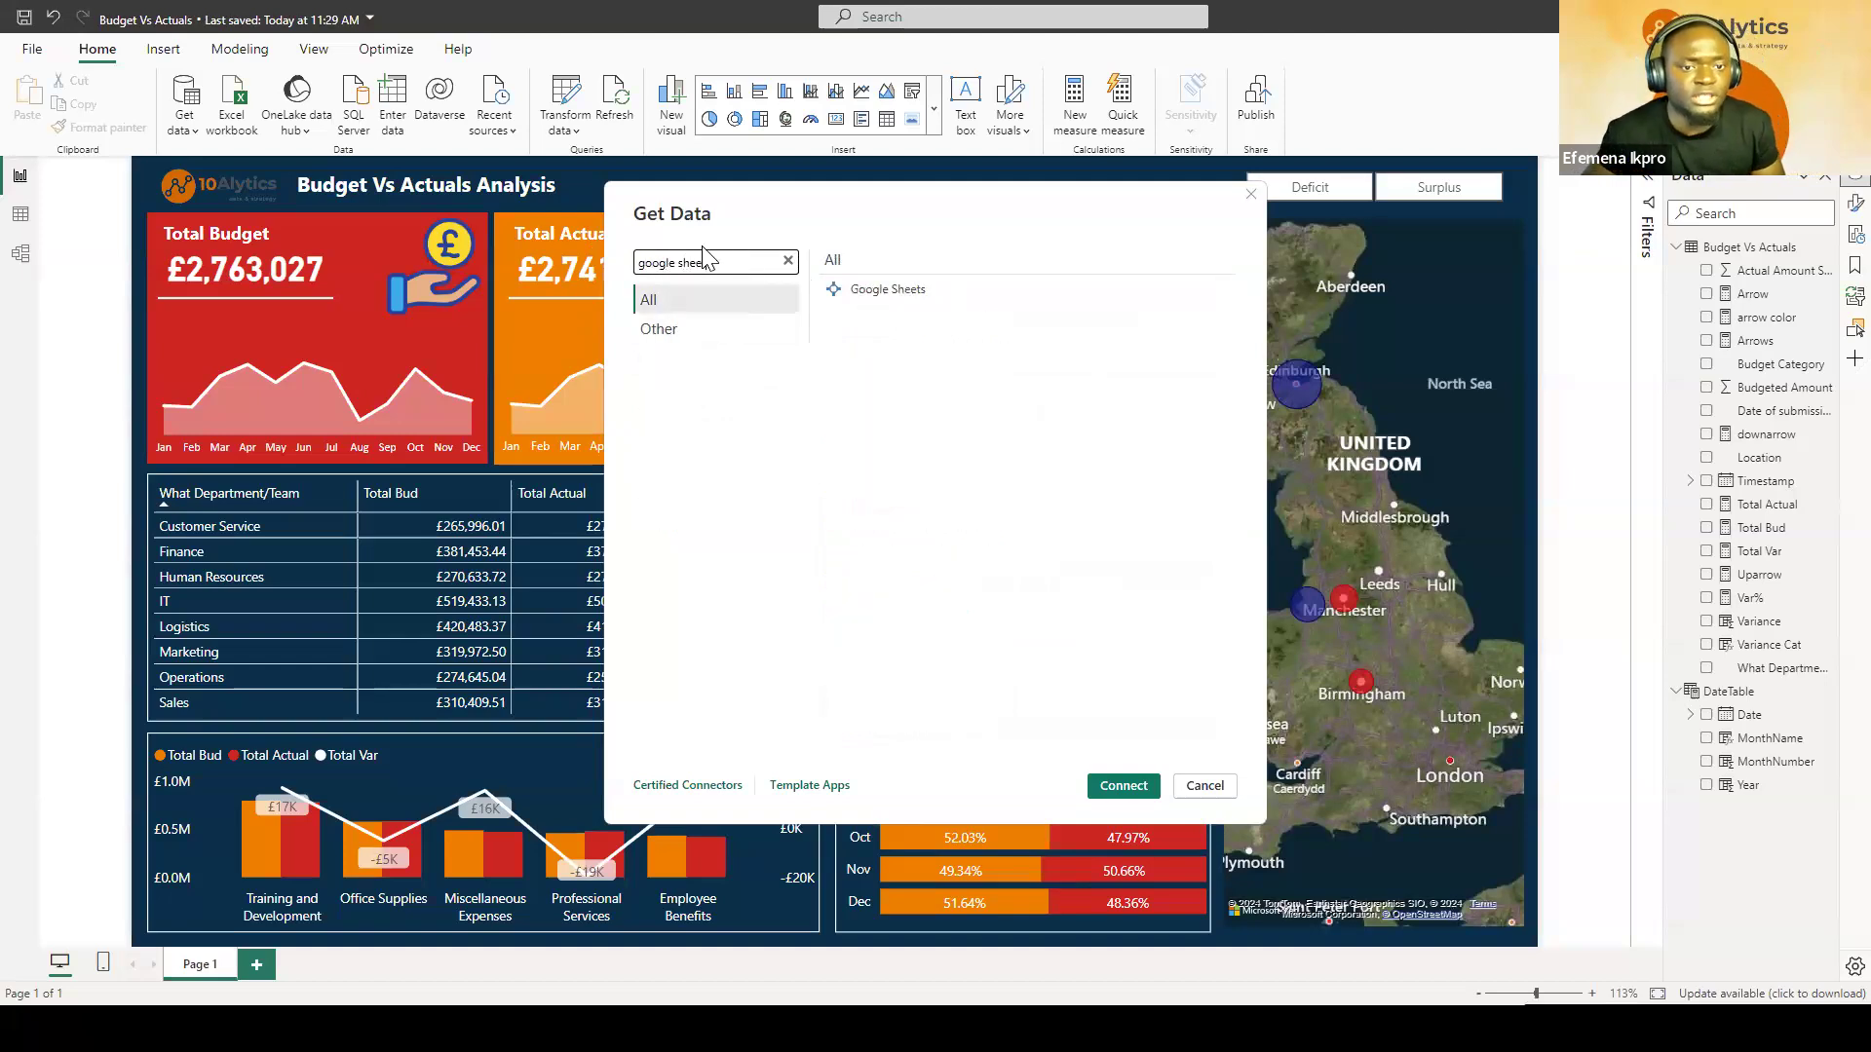
drag(740, 260, 600, 259)
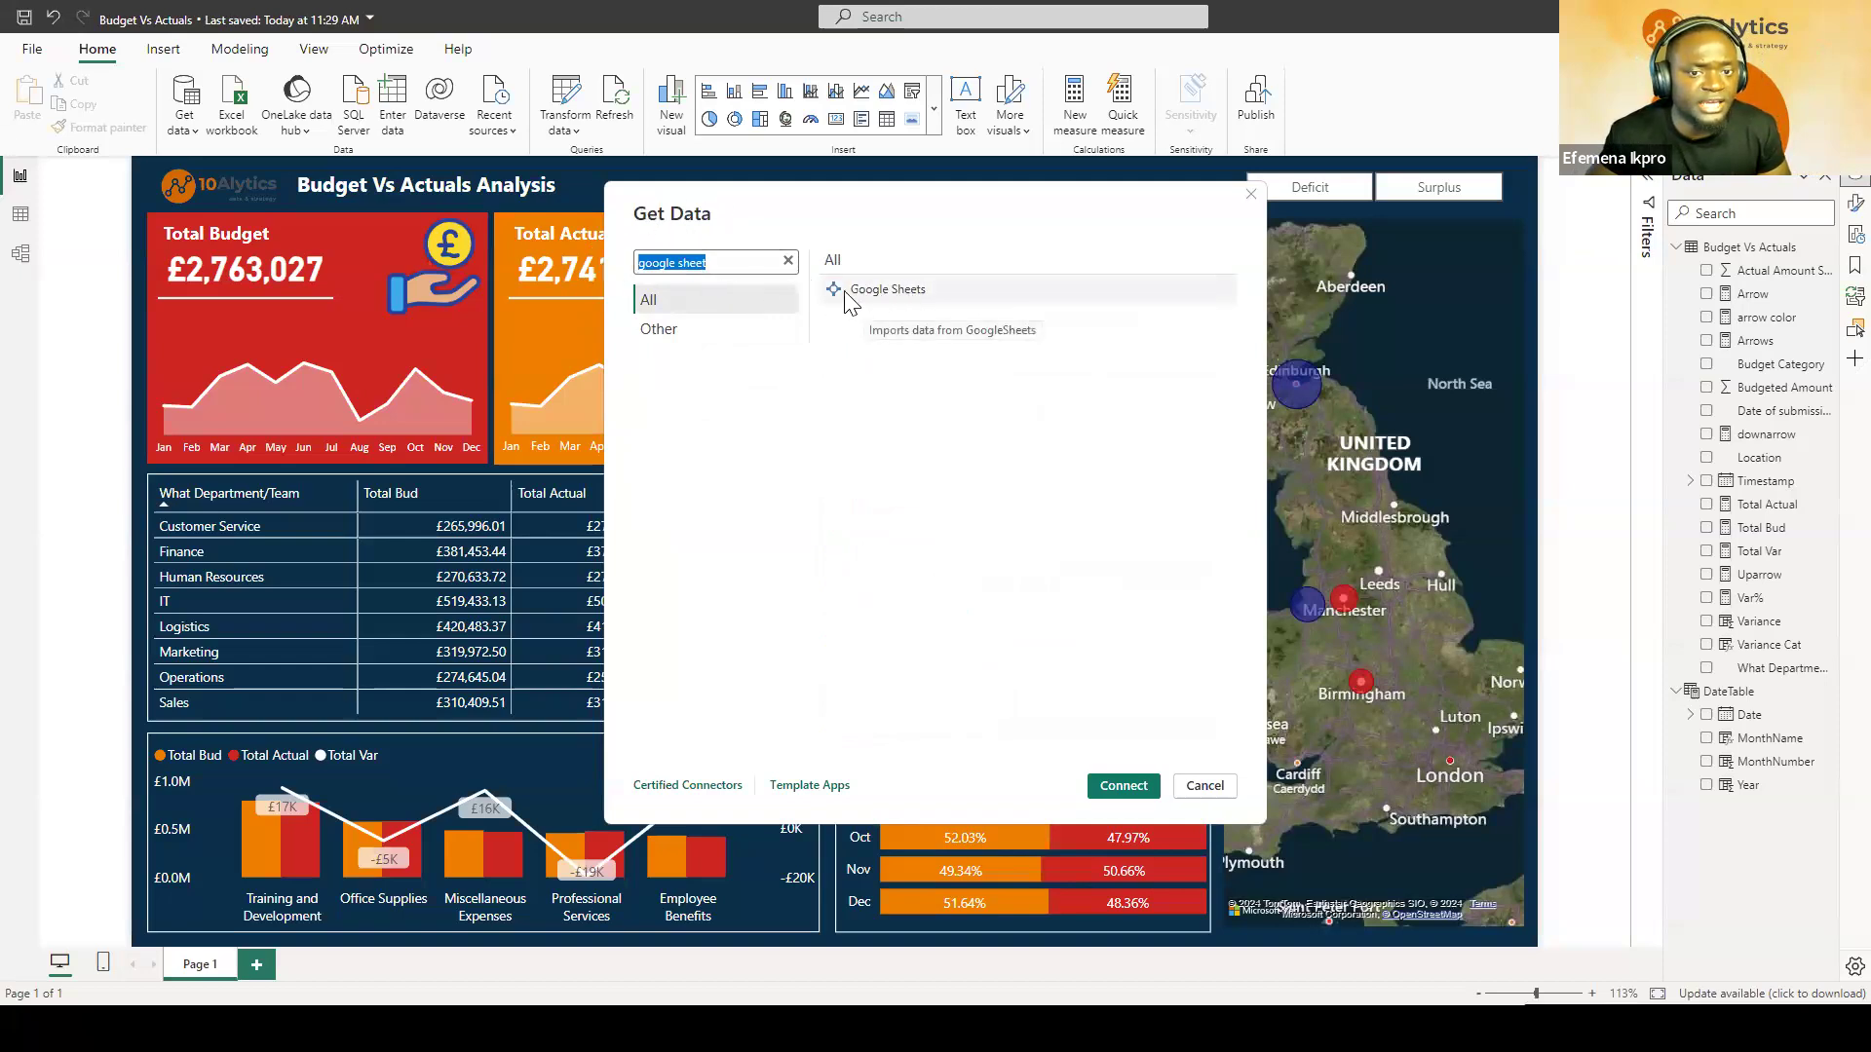
click(889, 297)
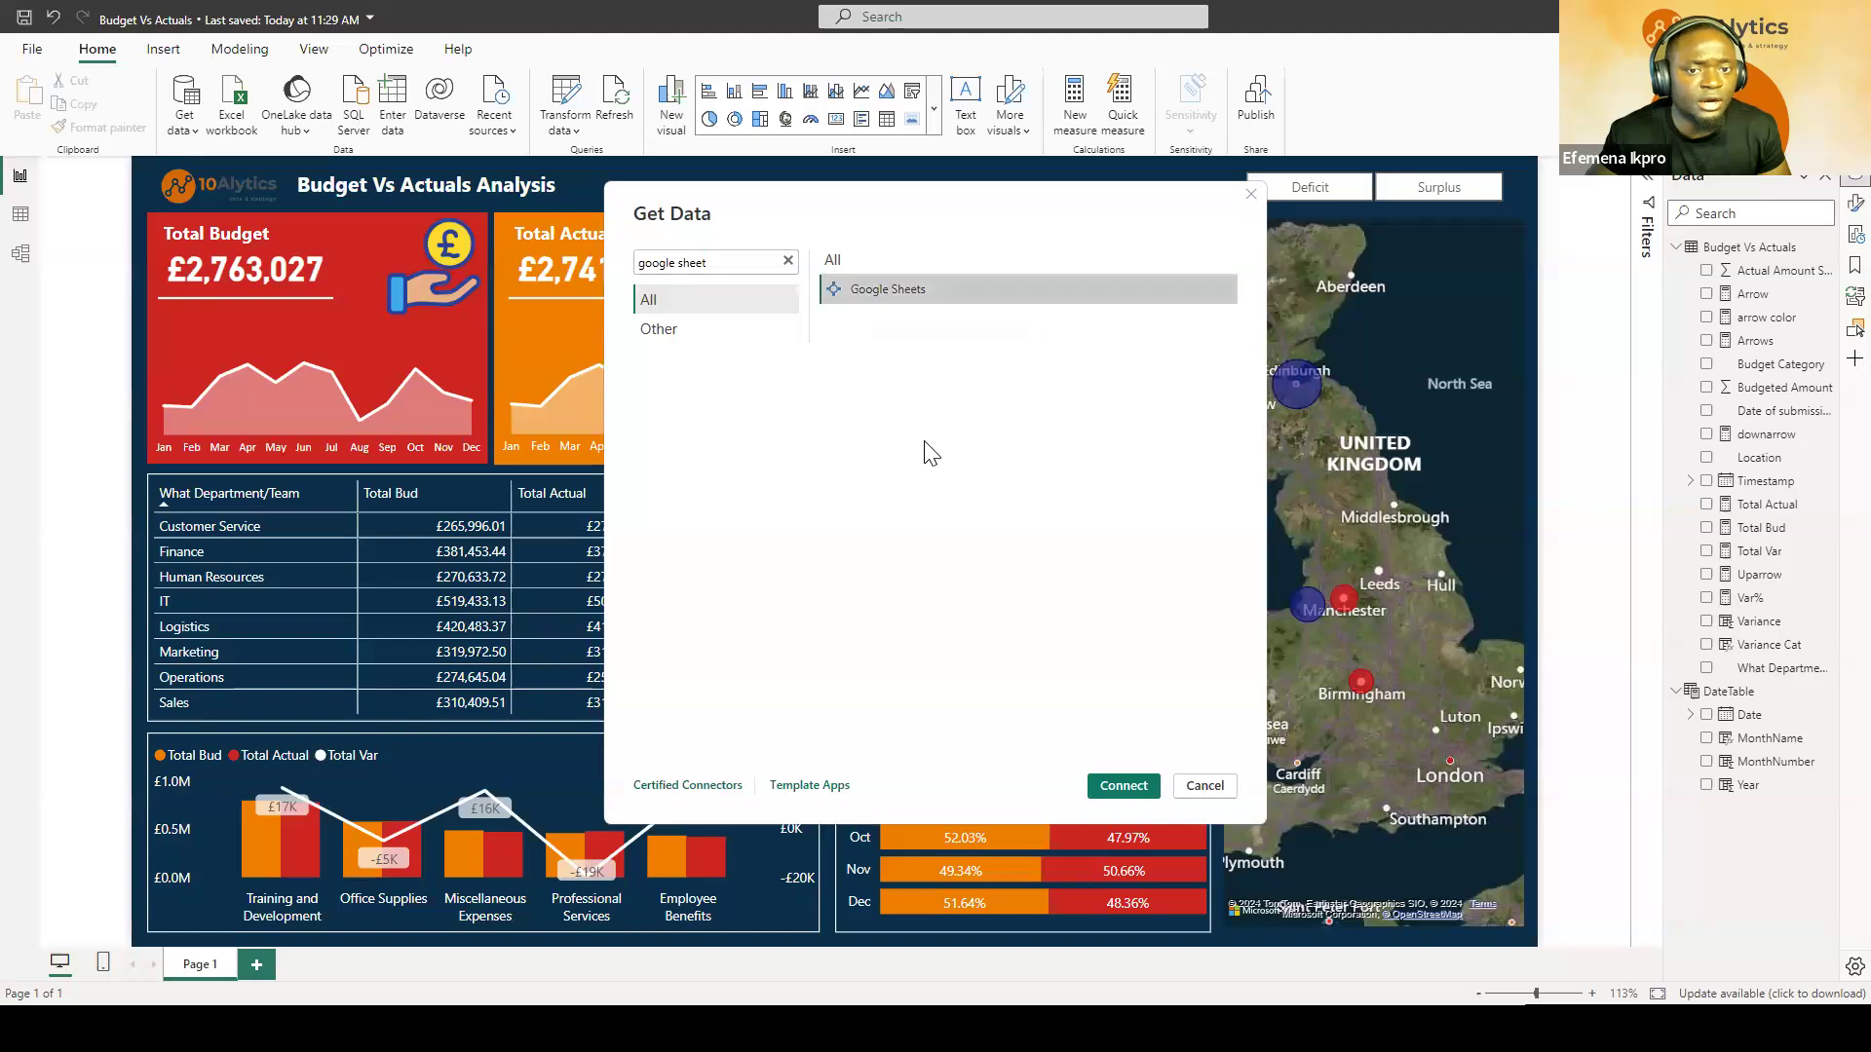
click(1123, 786)
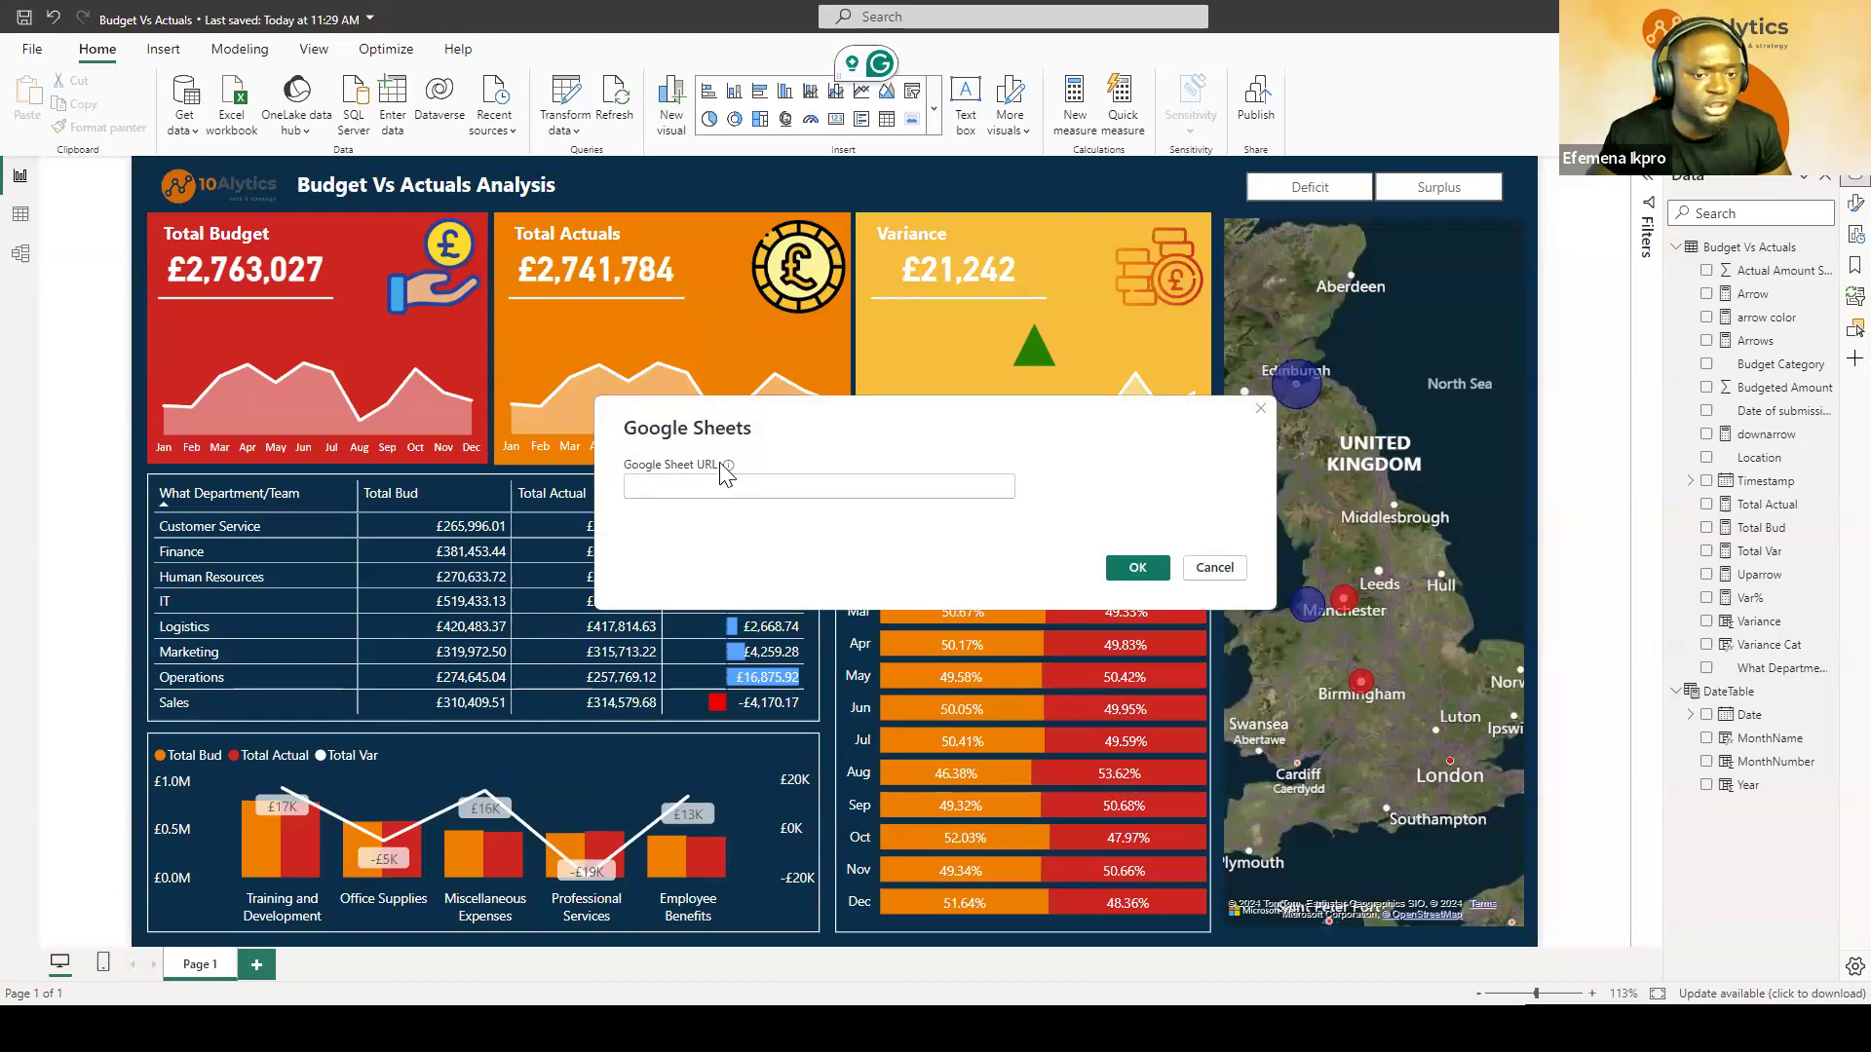
click(669, 452)
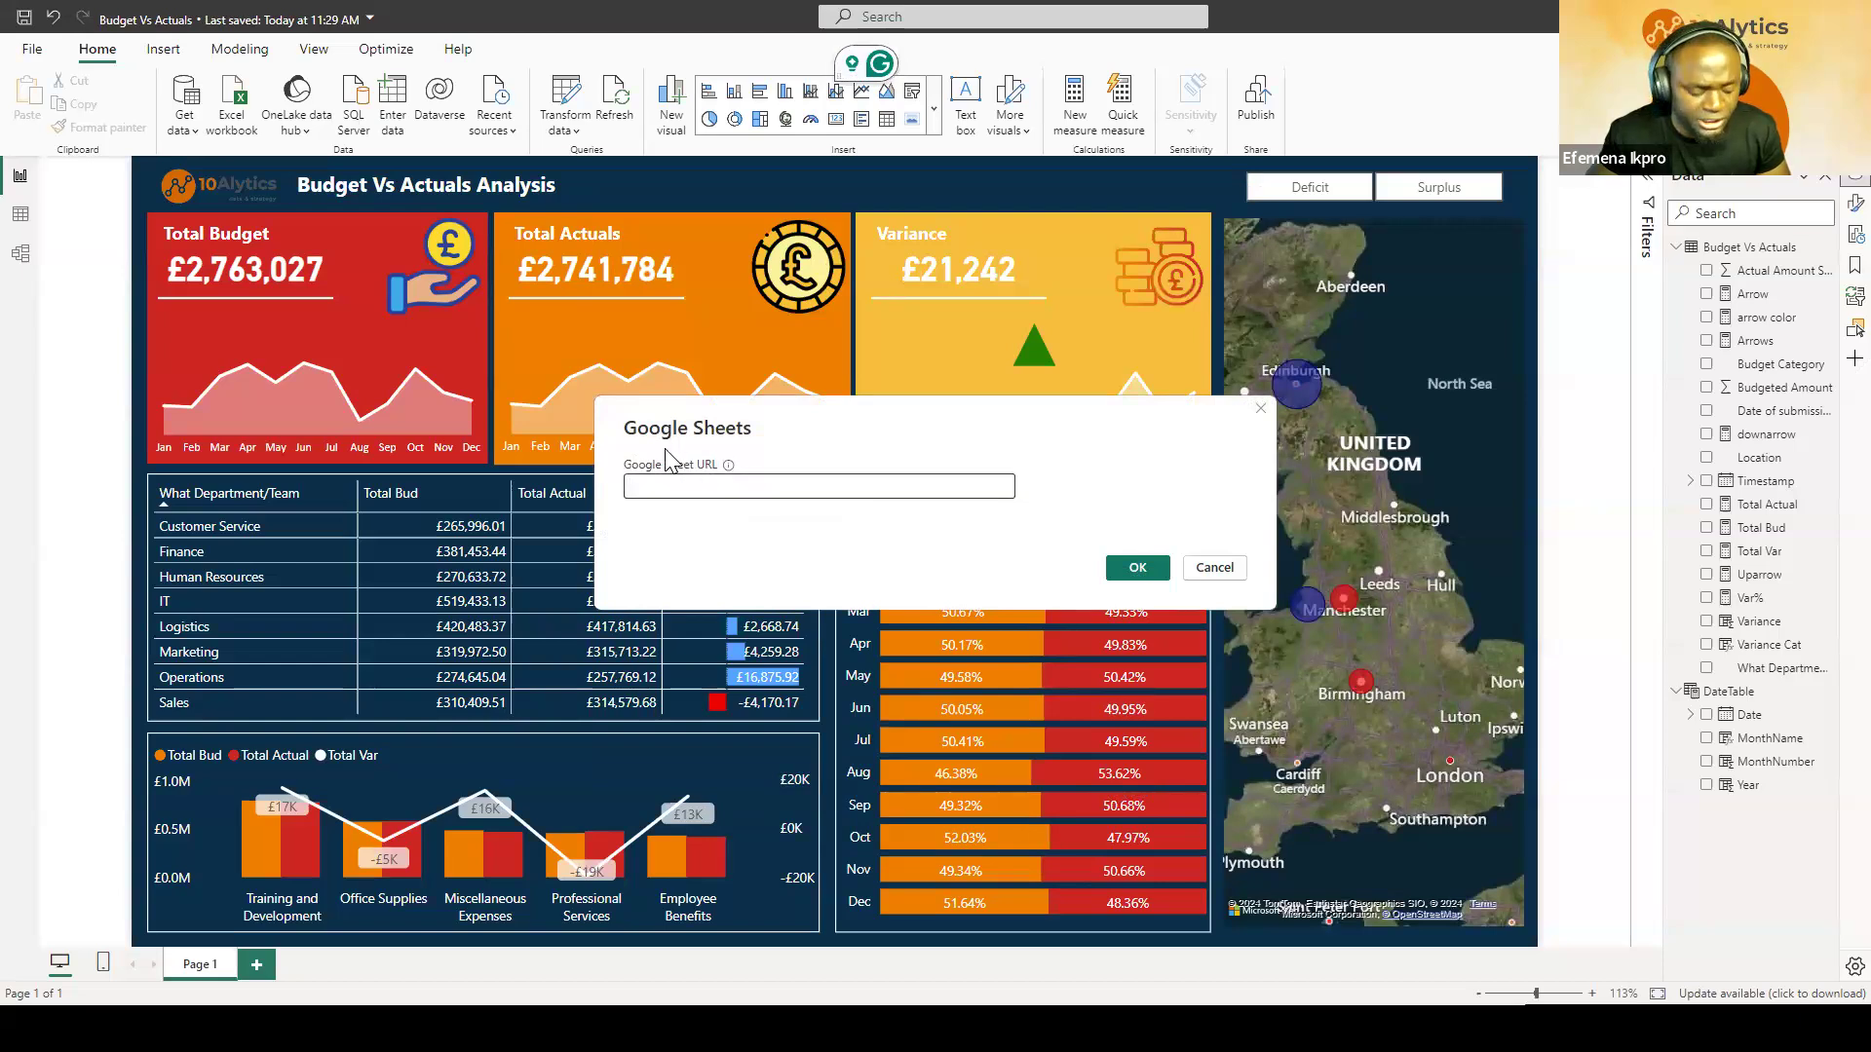
Step: Switch to the browser and copy the full URL of the Budget vs Actuals responses spreadsheet
key(alt+Tab)
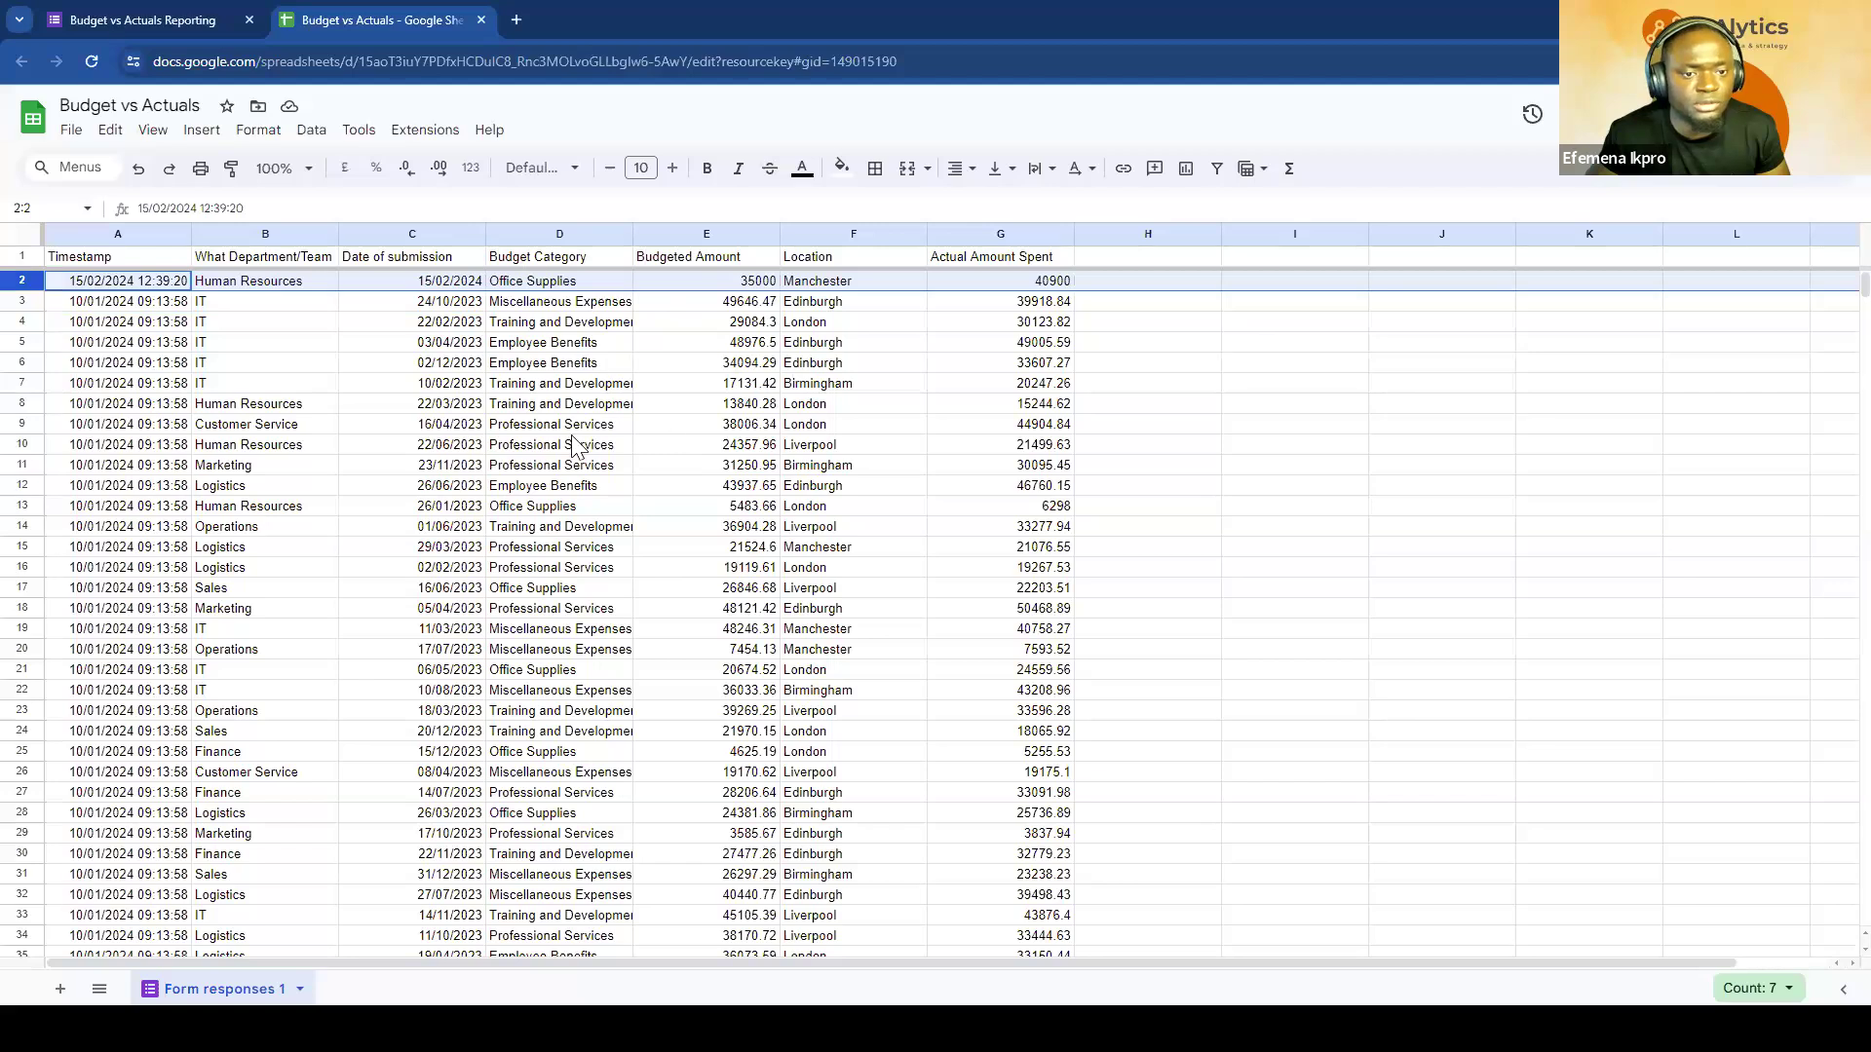
click(612, 60)
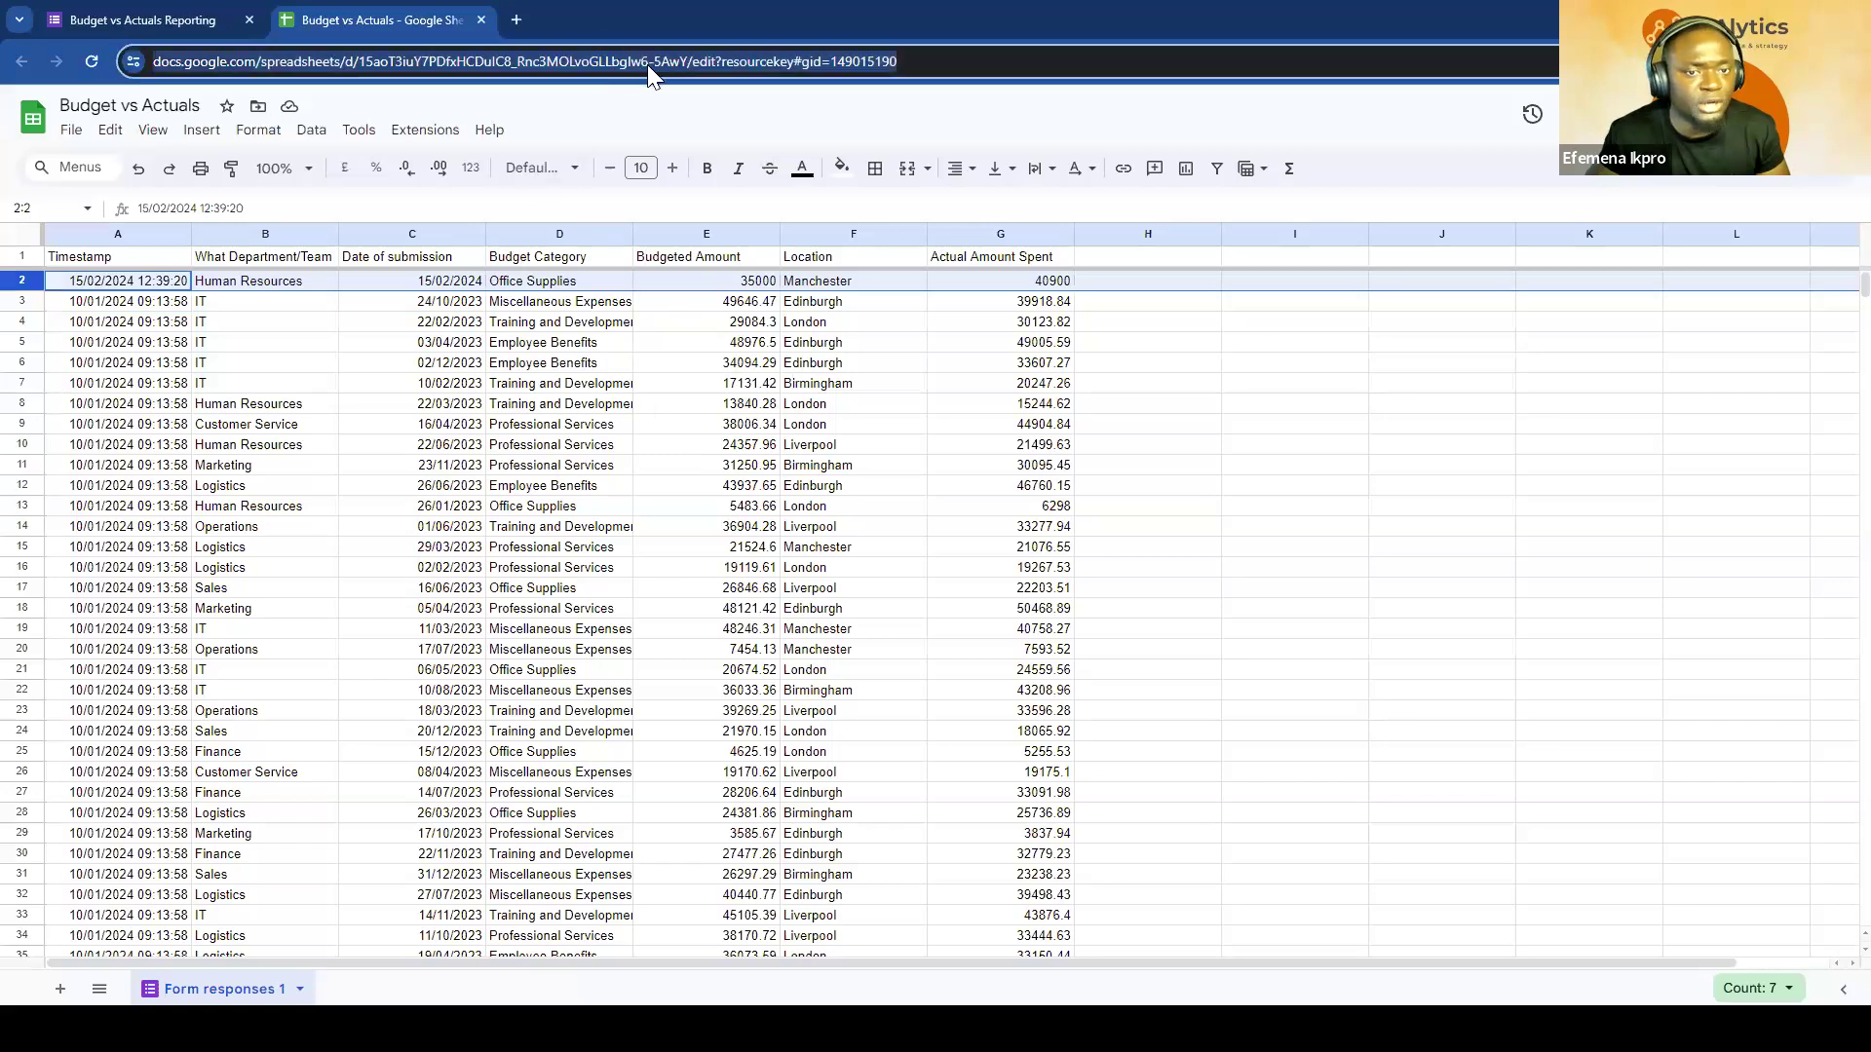
click(716, 68)
drag(974, 63, 209, 61)
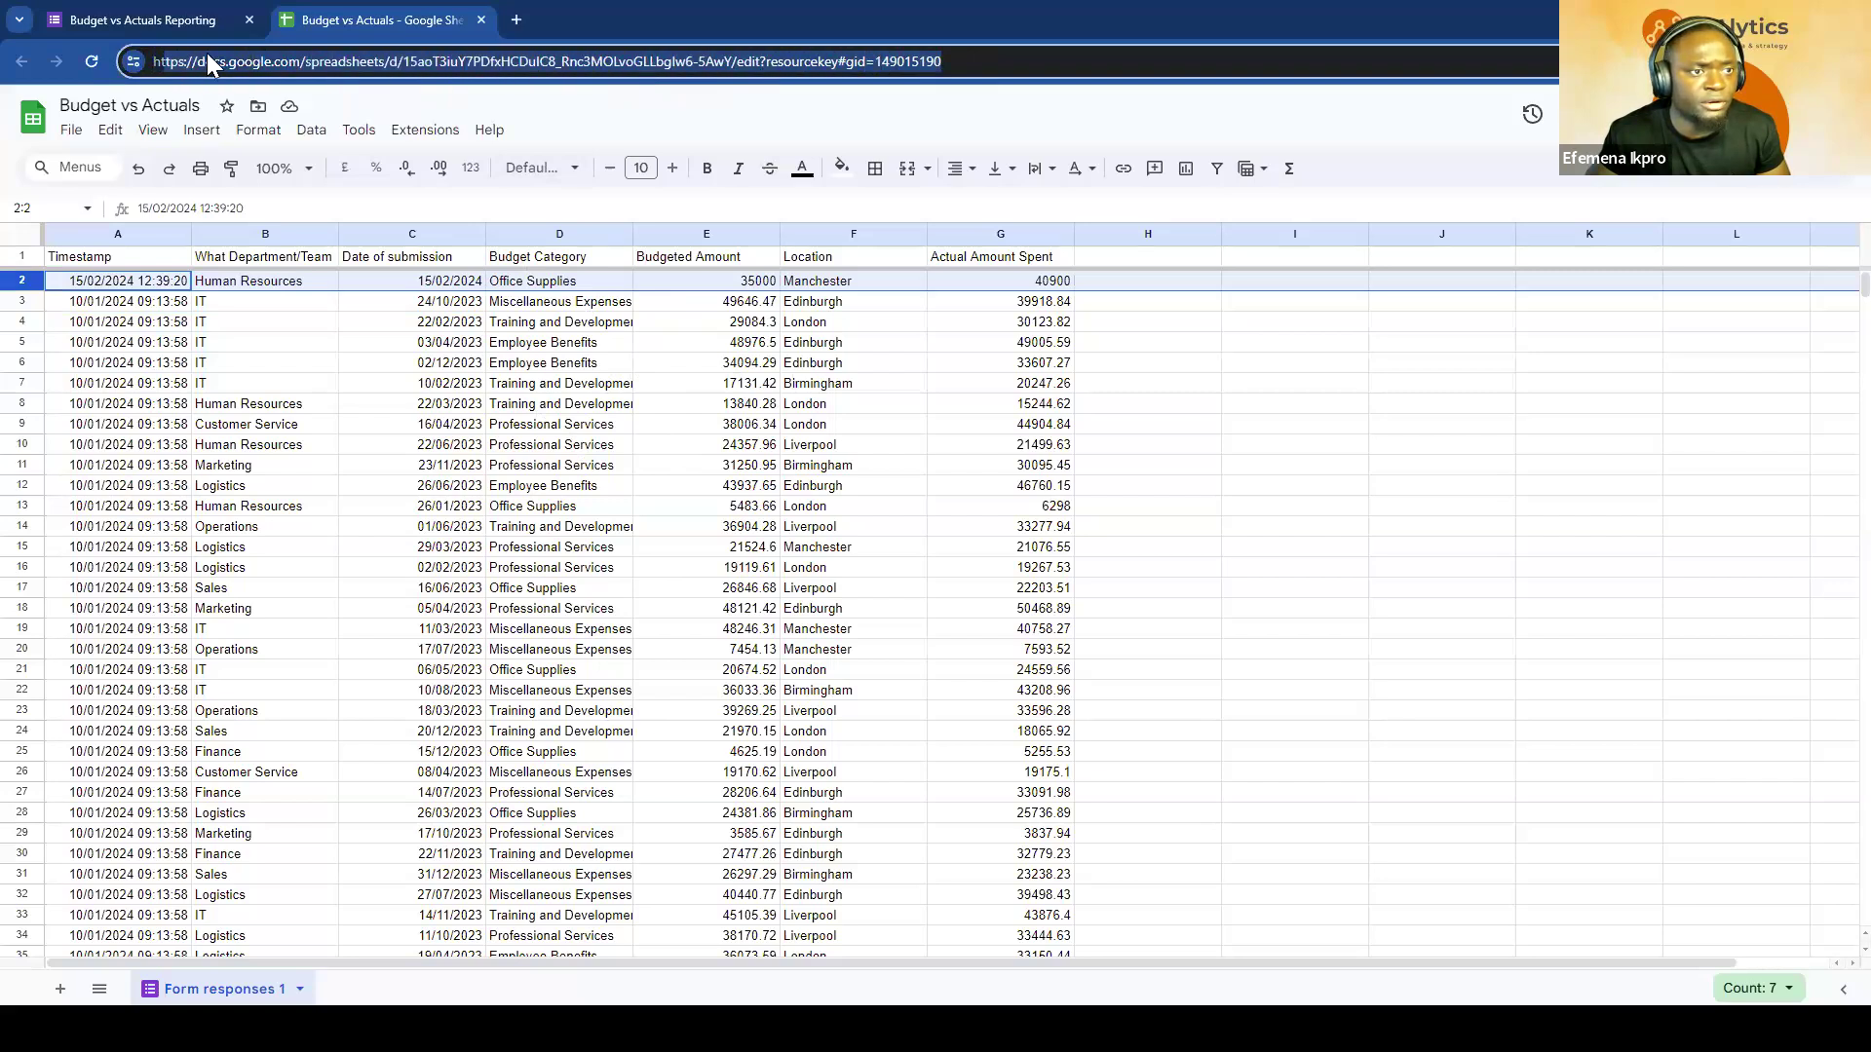
click(761, 62)
right_click(756, 61)
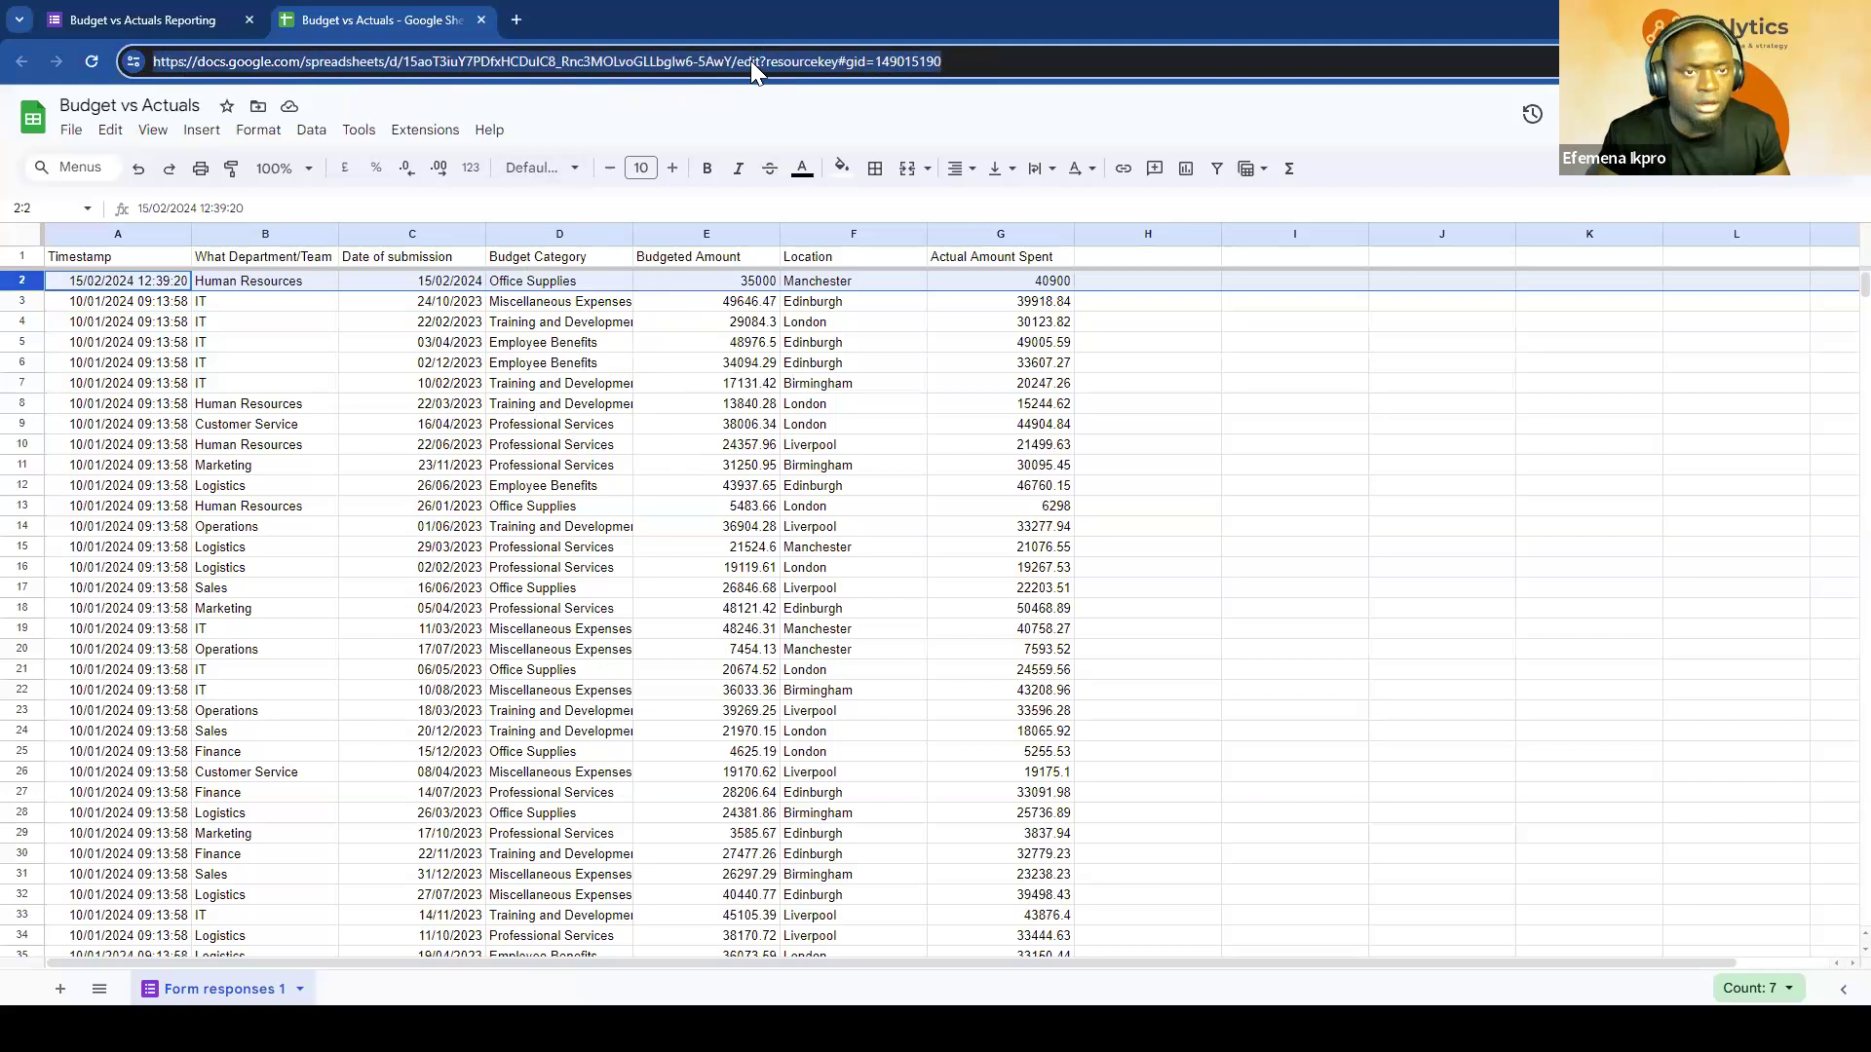
click(810, 242)
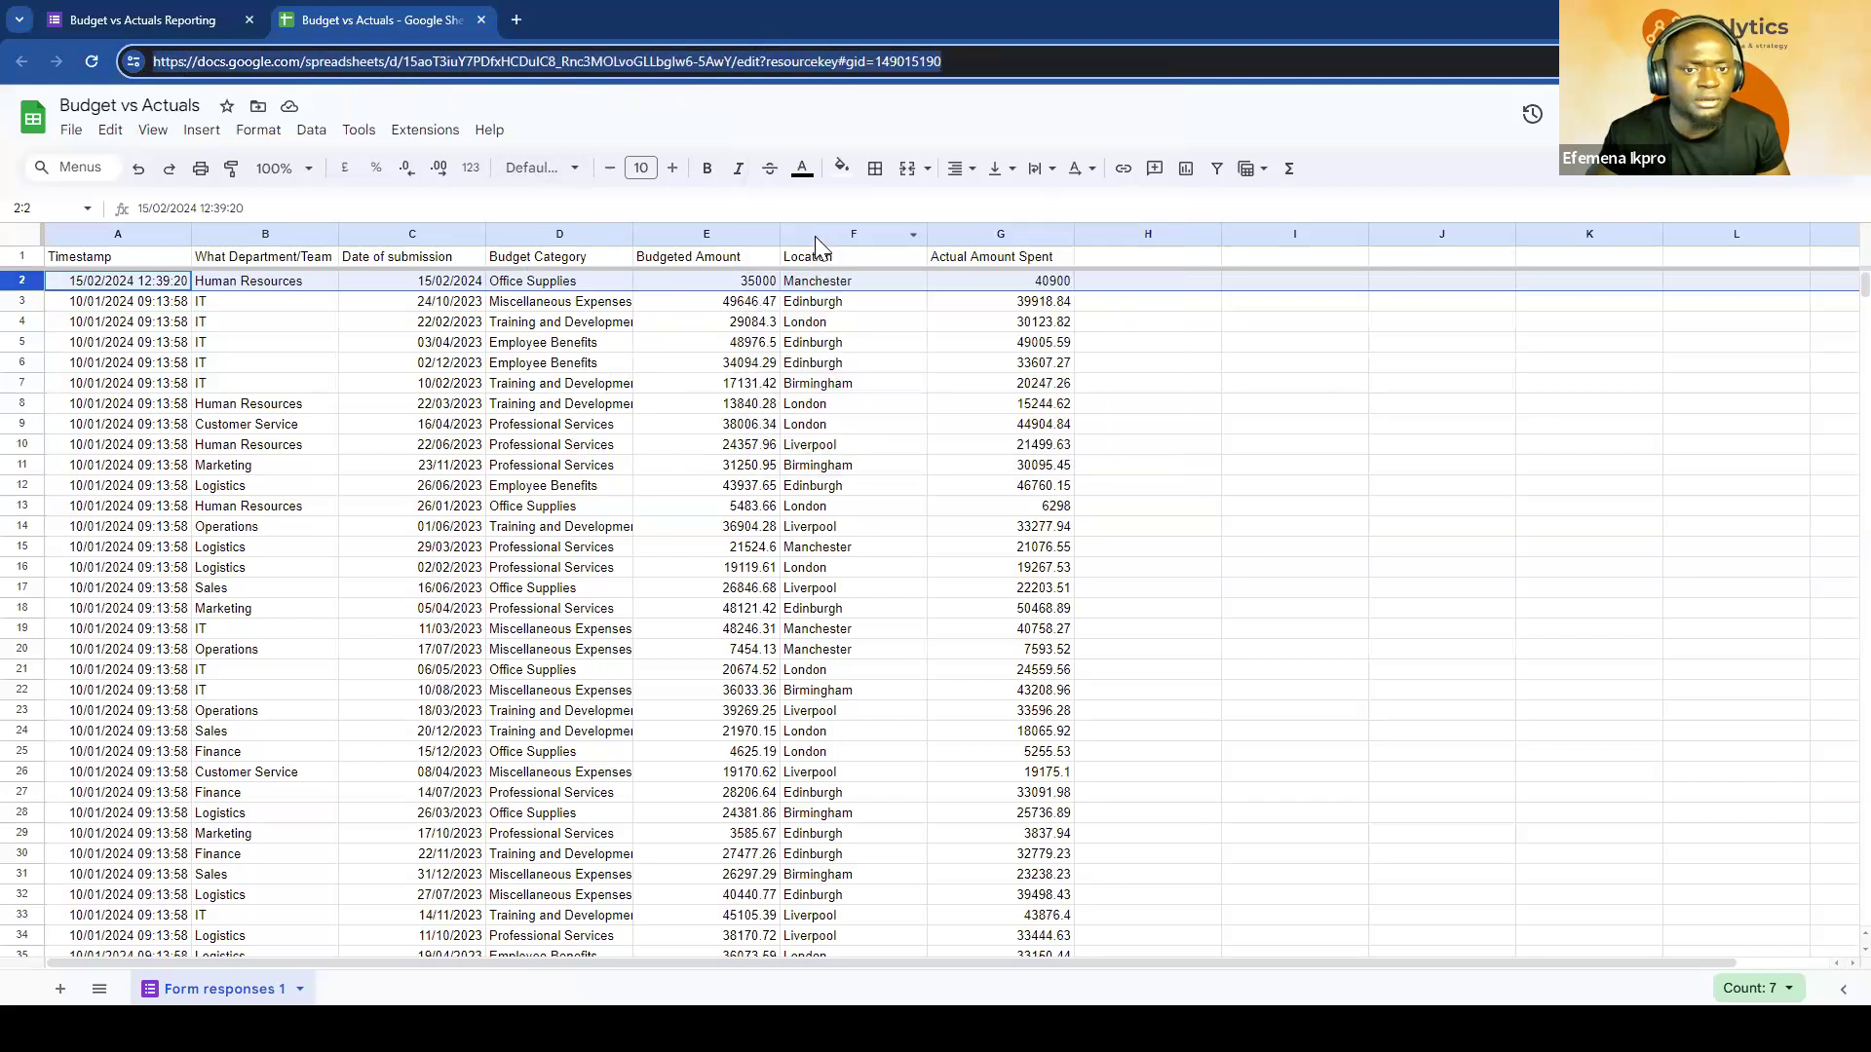
Step: Switch to Power BI, paste the spreadsheet link as the Google Sheet URL, and dismiss the connection without loading data
key(alt+Tab)
key(ctrl+v)
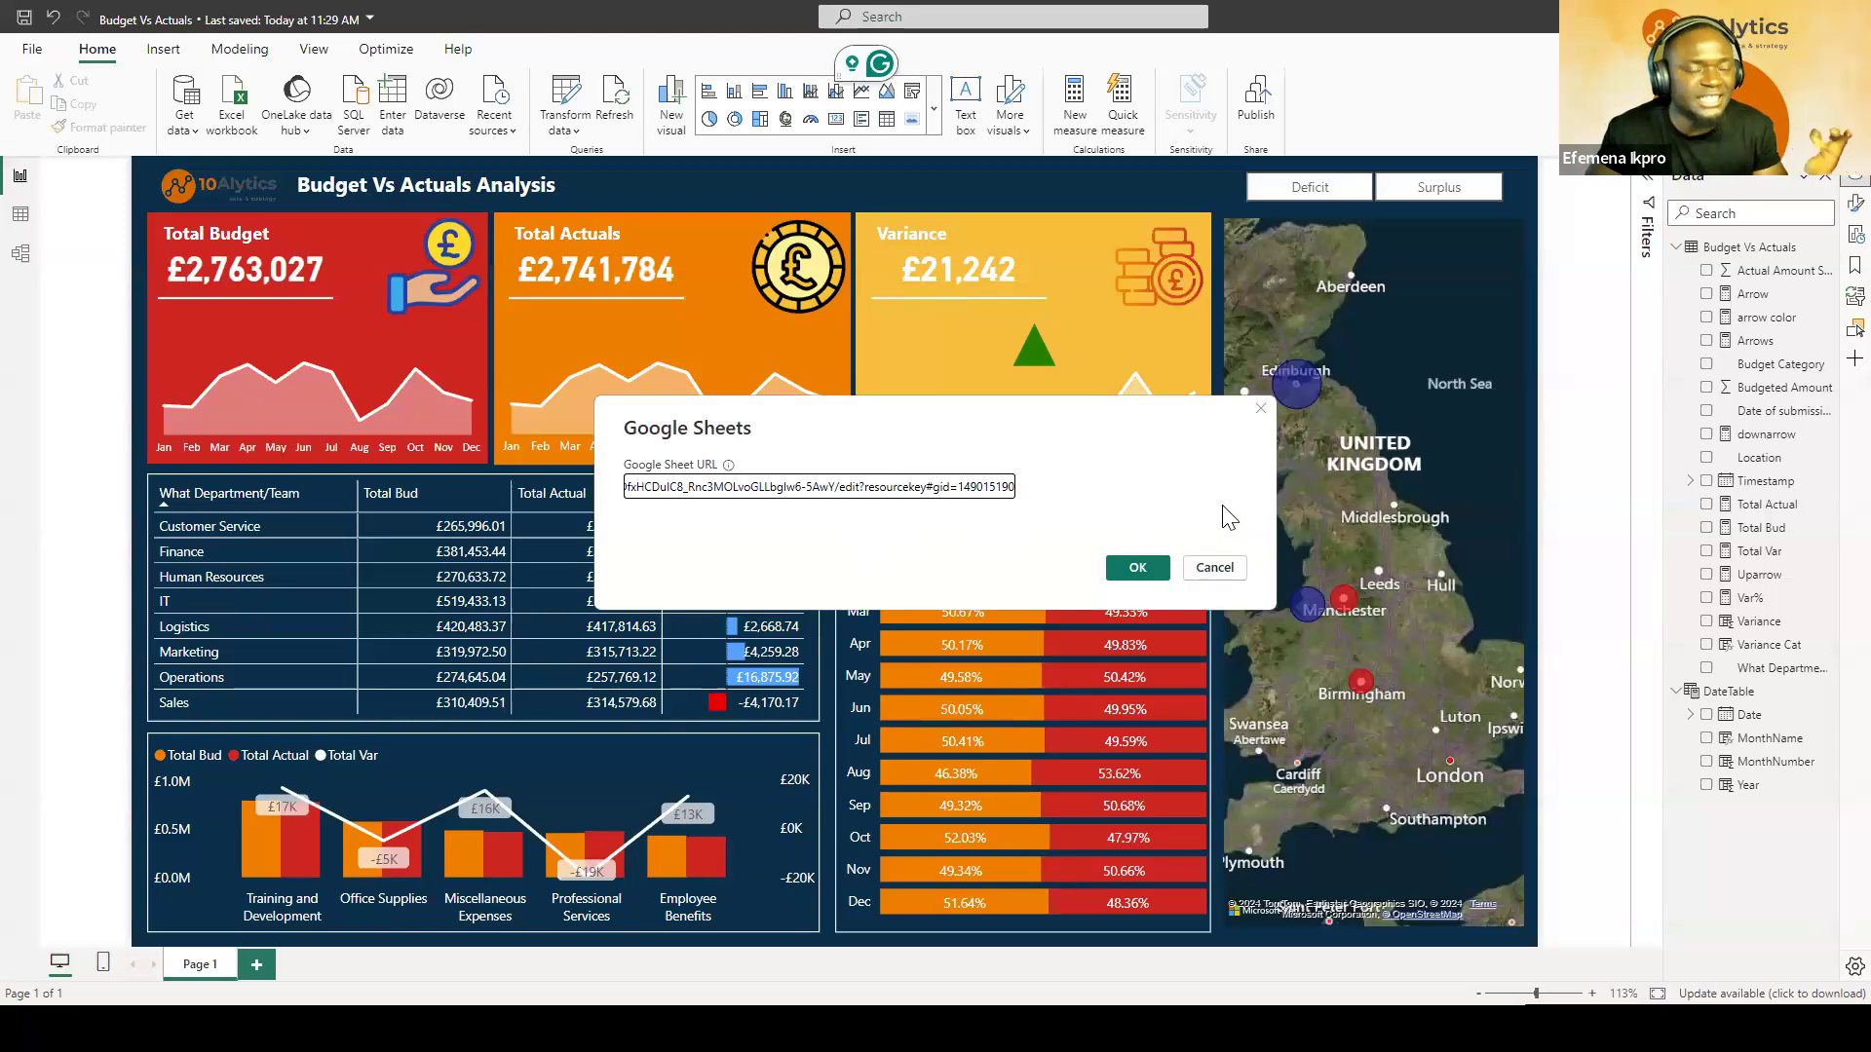
click(1260, 409)
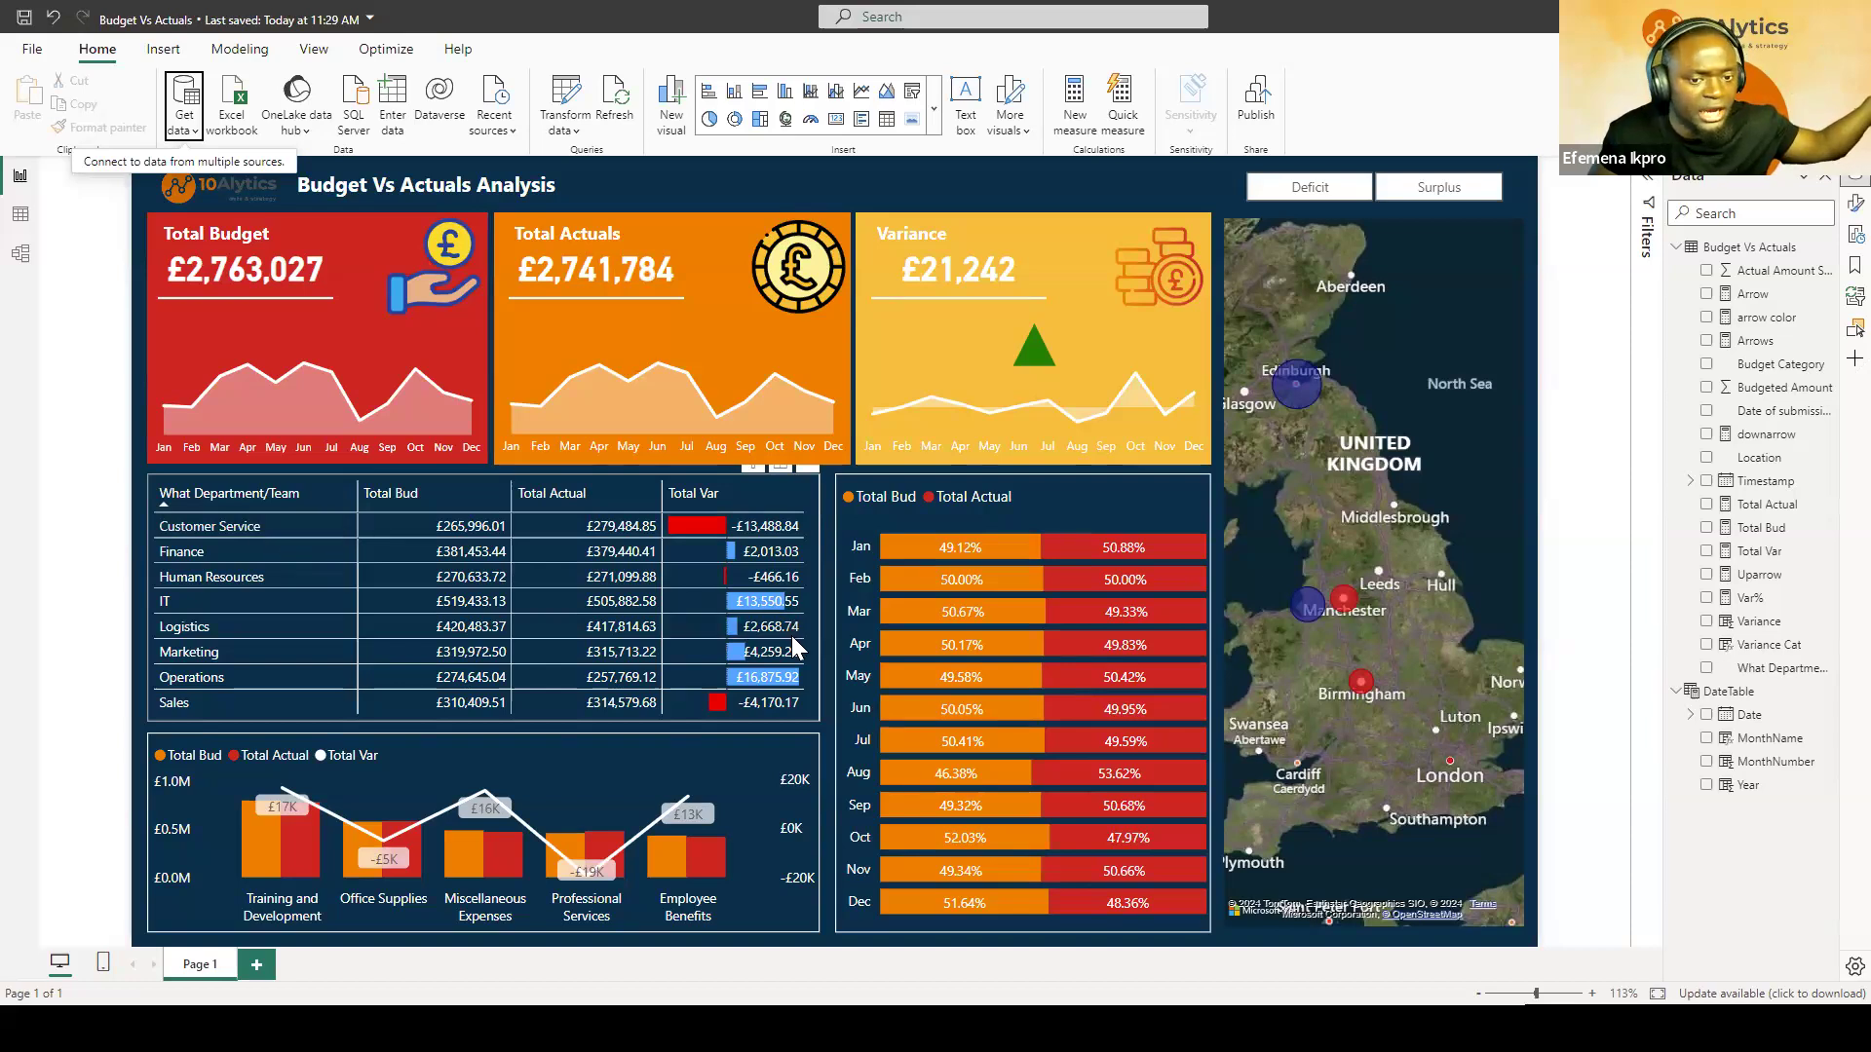
Step: Cross-filter the report by the Human Resources row of the department table, and clear the filter
click(248, 575)
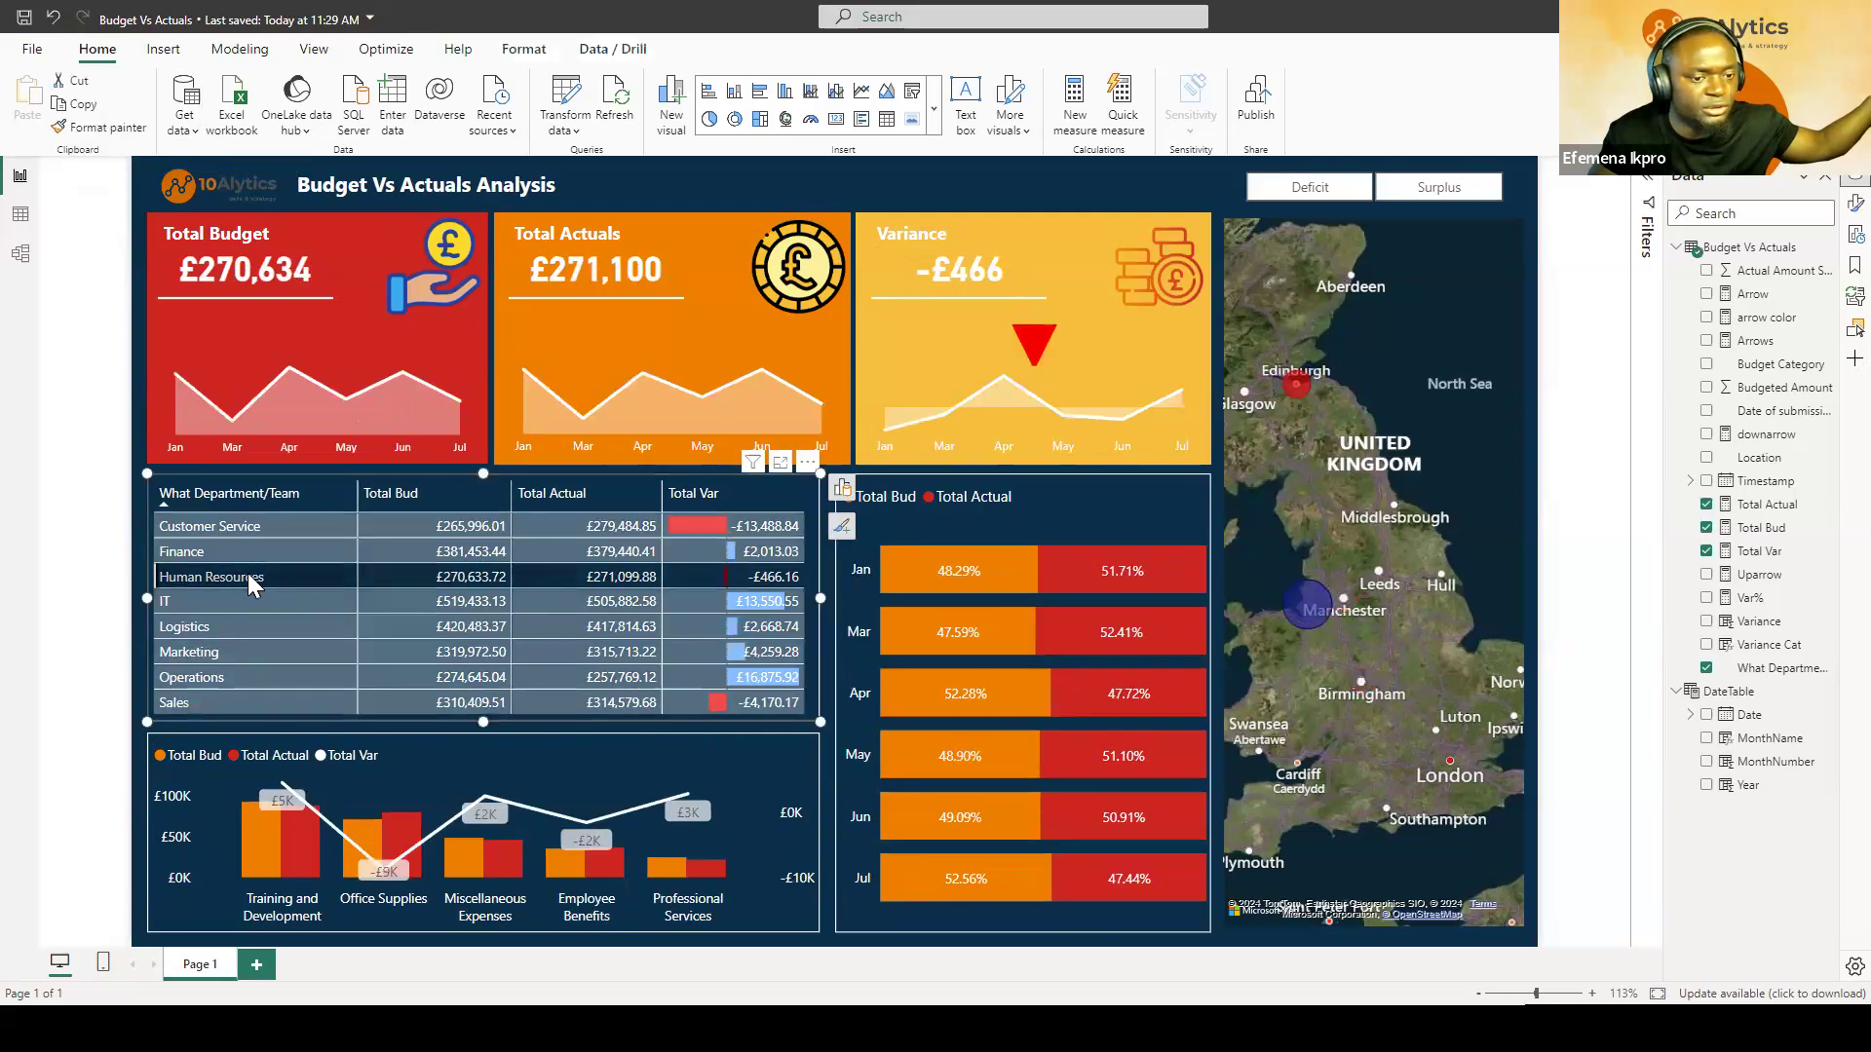
click(248, 575)
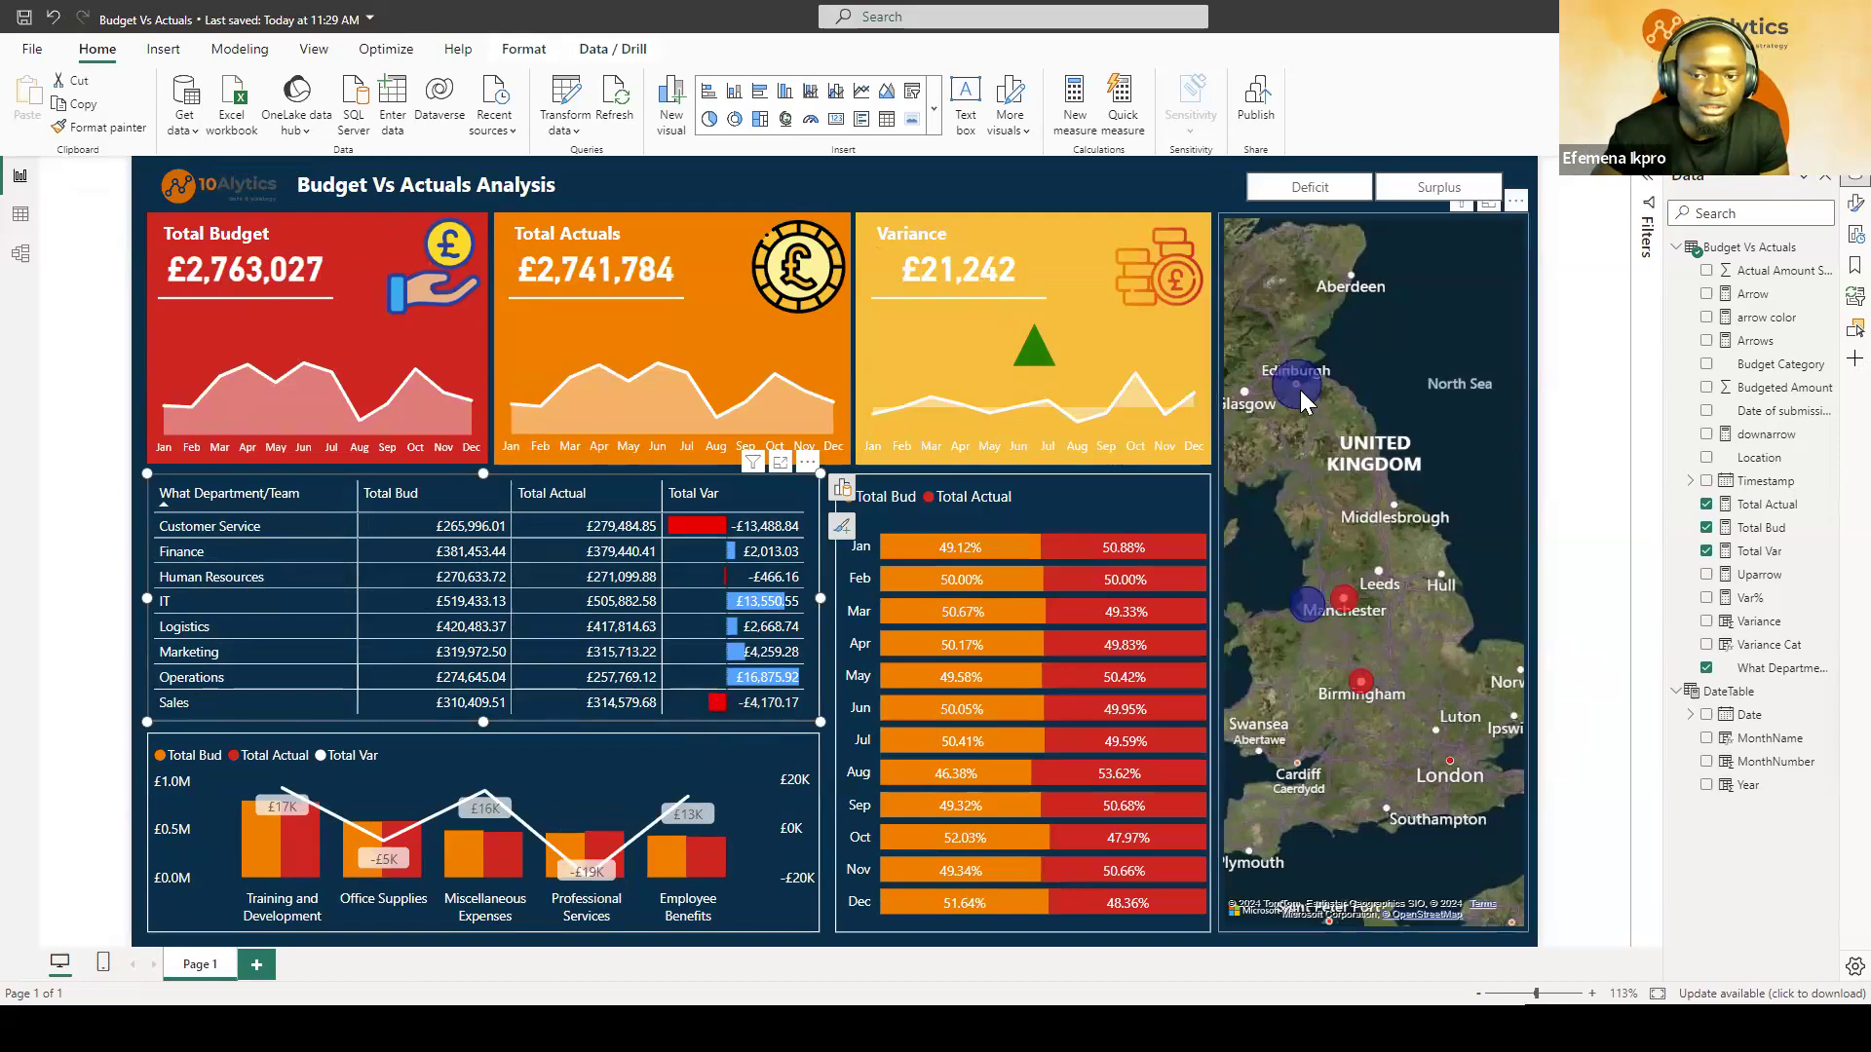
Step: Inspect Edinburgh's variance on the map and toggle its selection to examine the cross-filtered department figures
mouse_move(1303, 383)
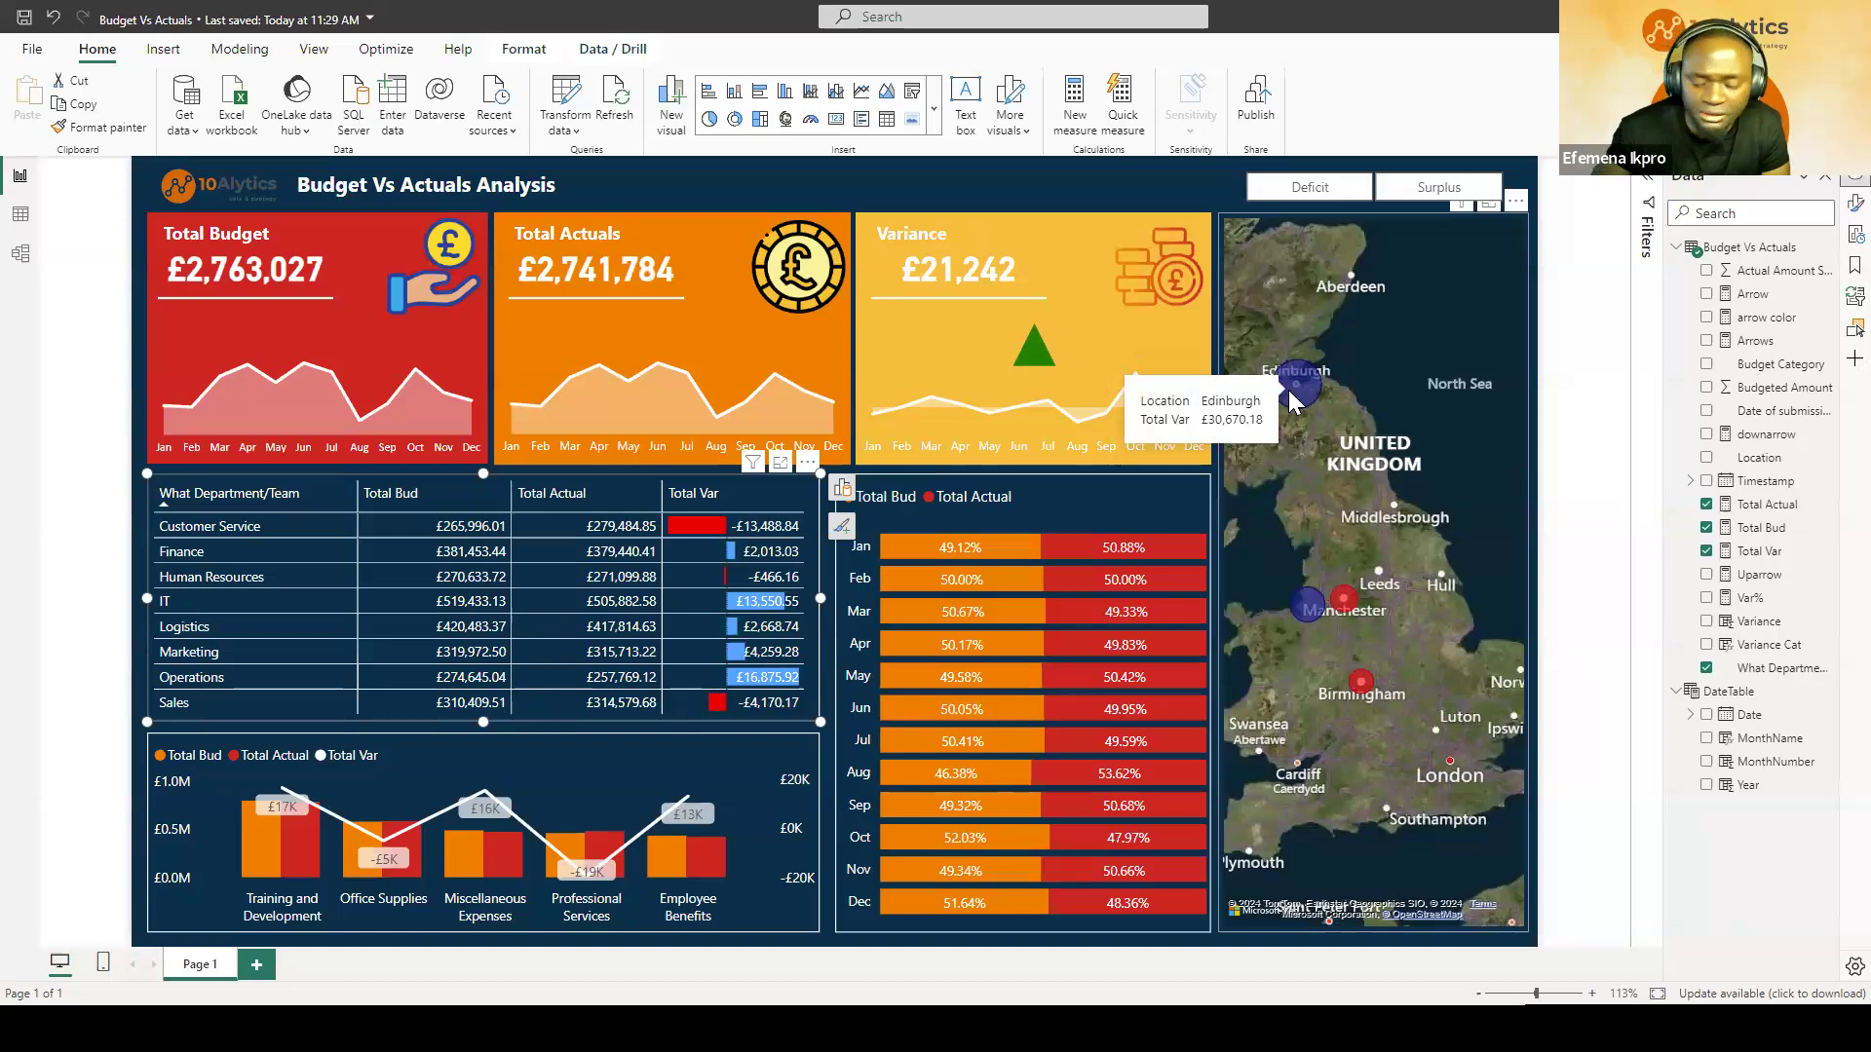
click(1293, 400)
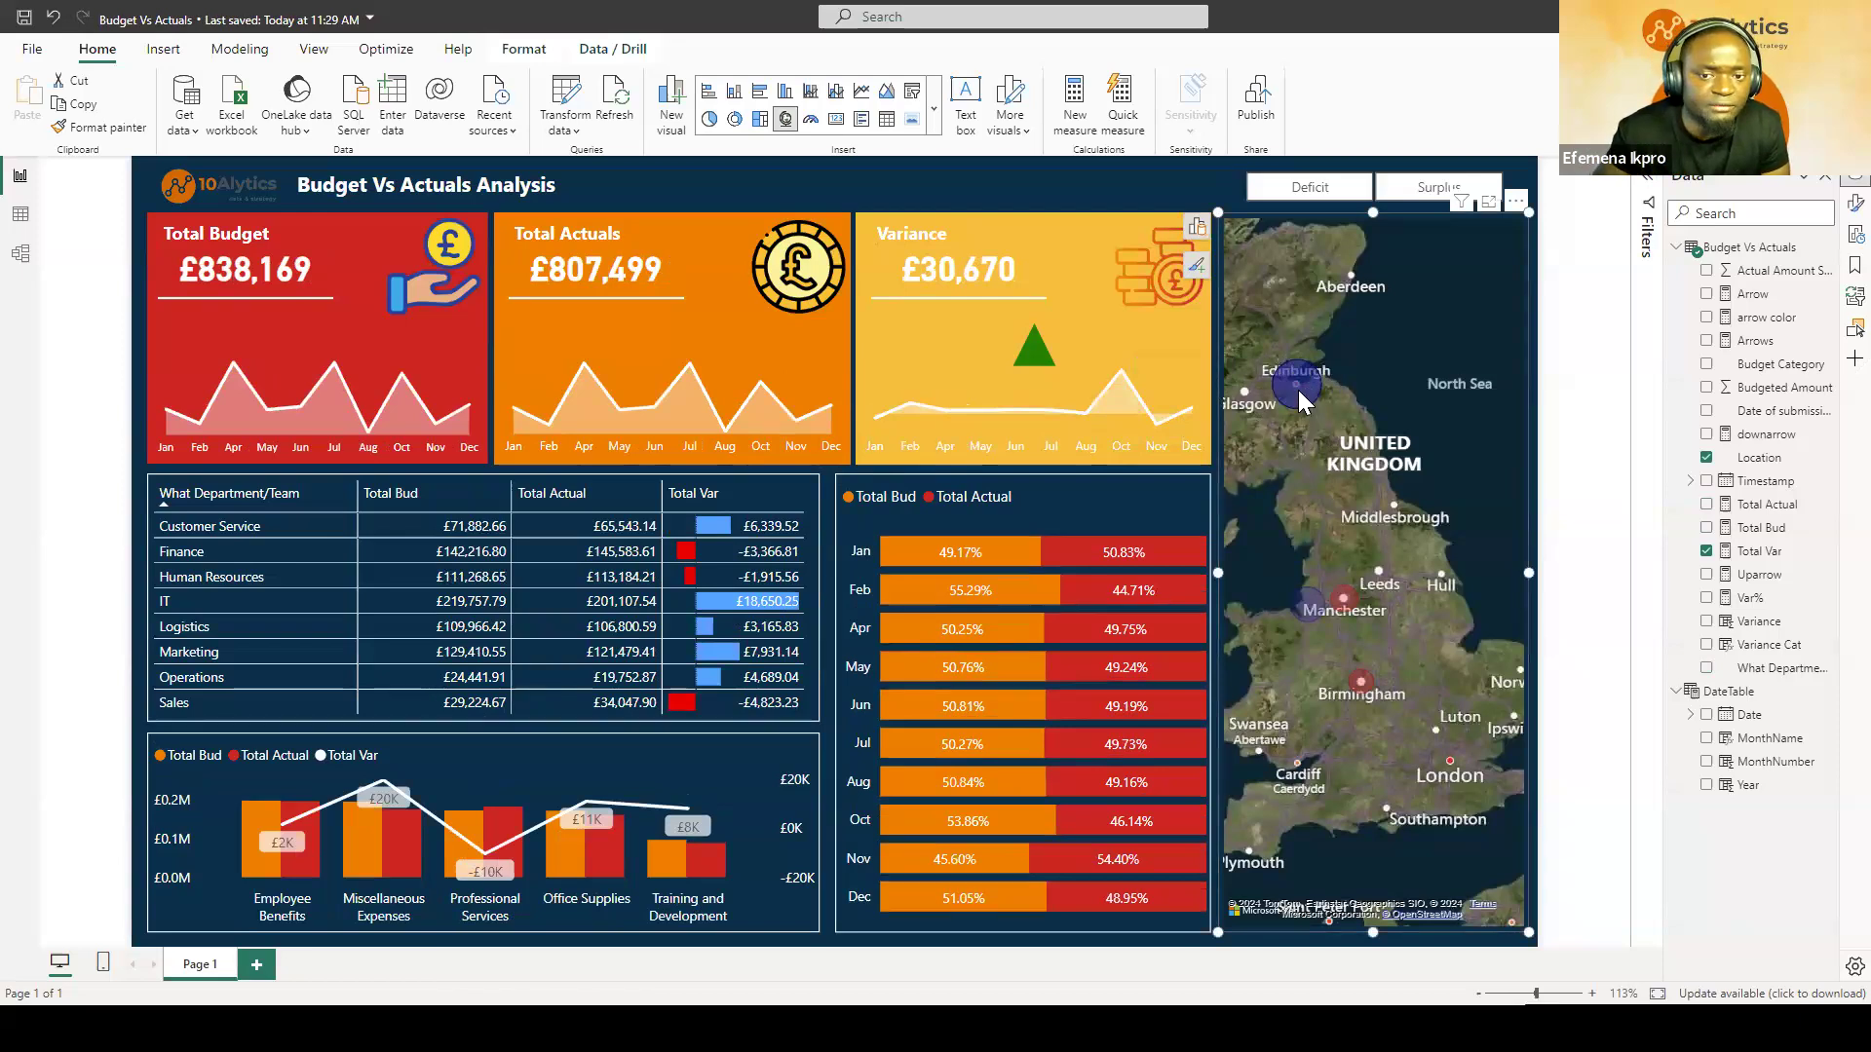
click(1298, 390)
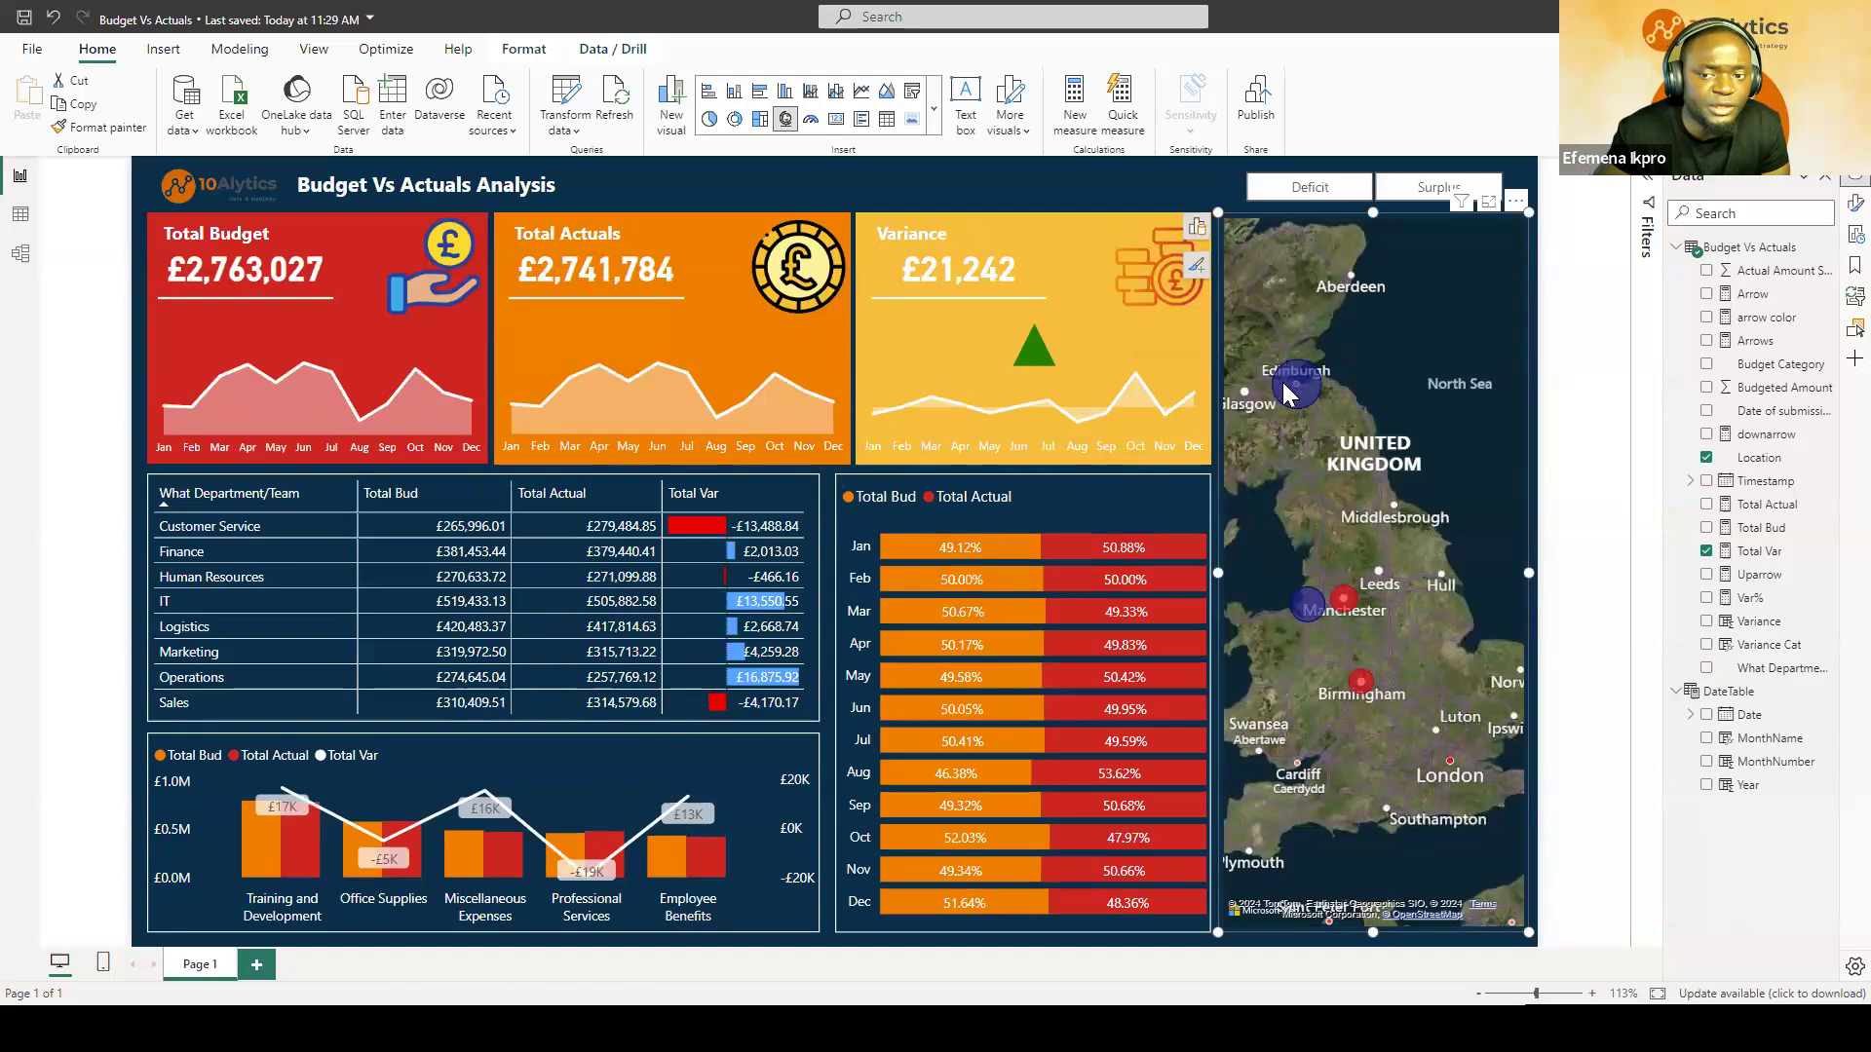
mouse_move(1309, 384)
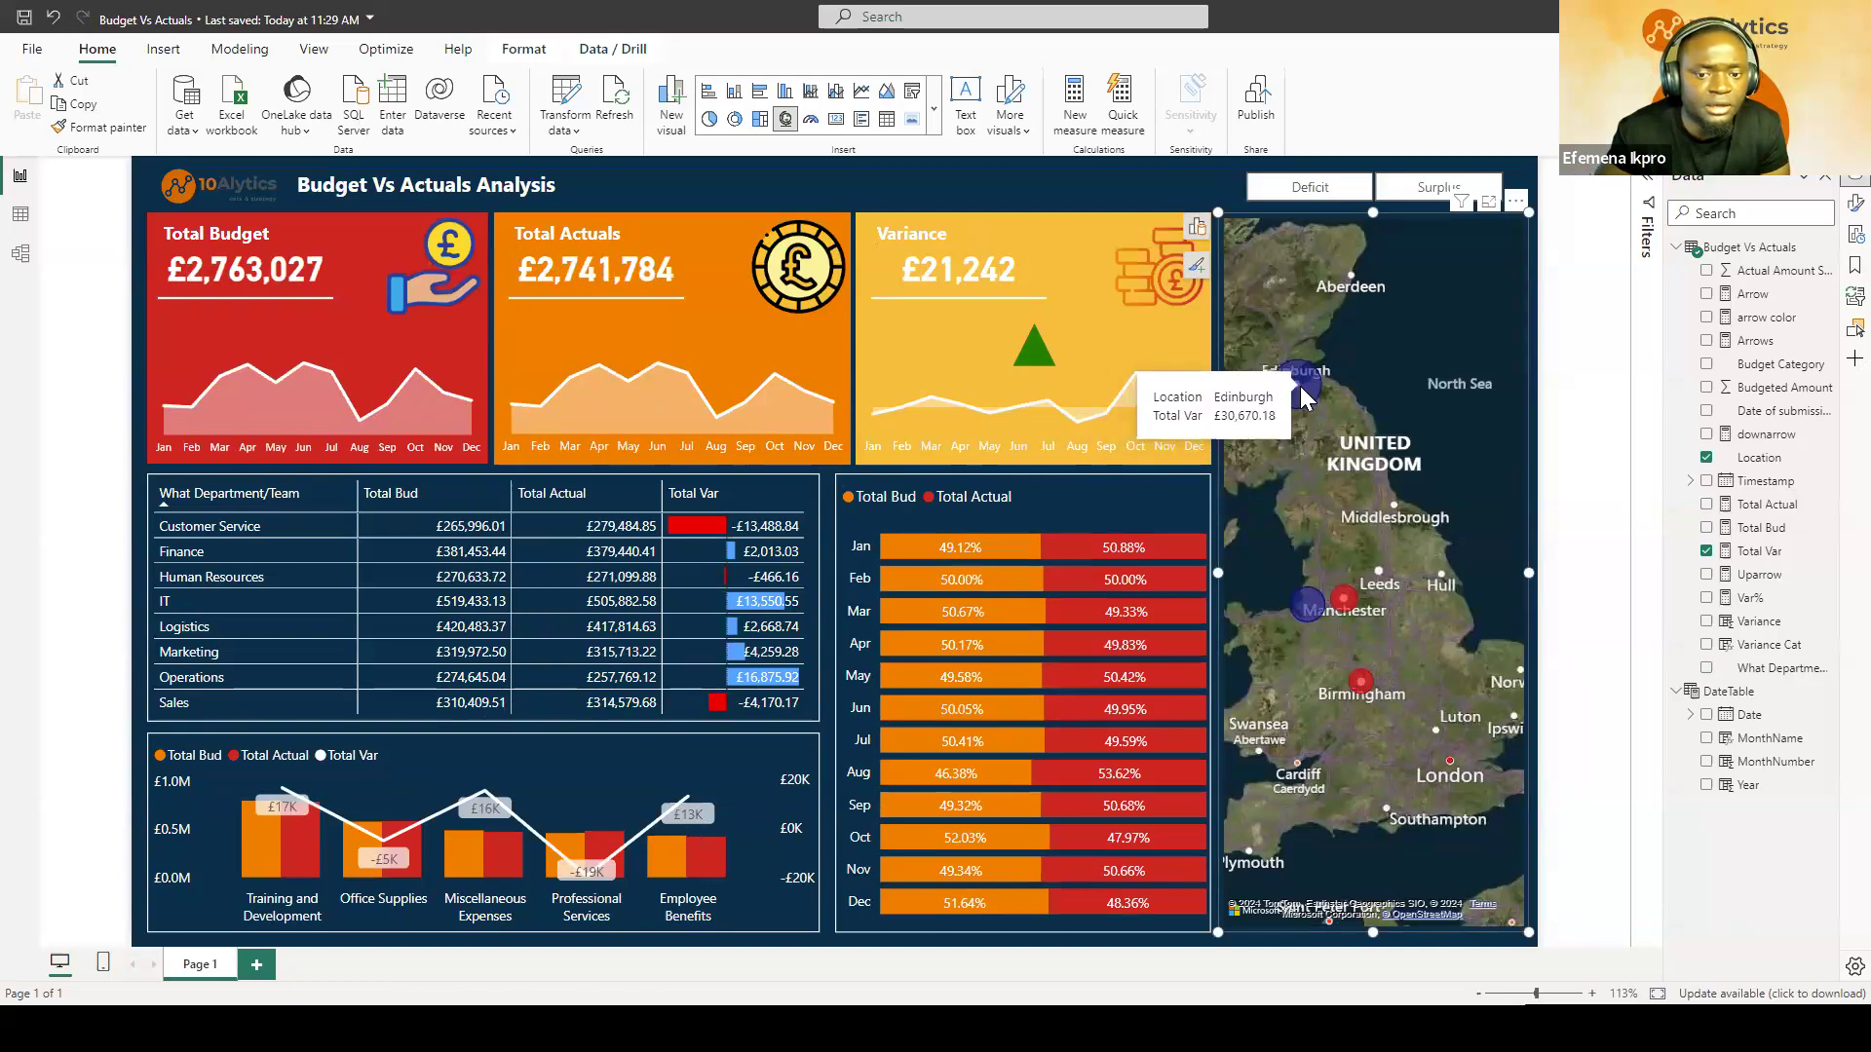
click(1302, 393)
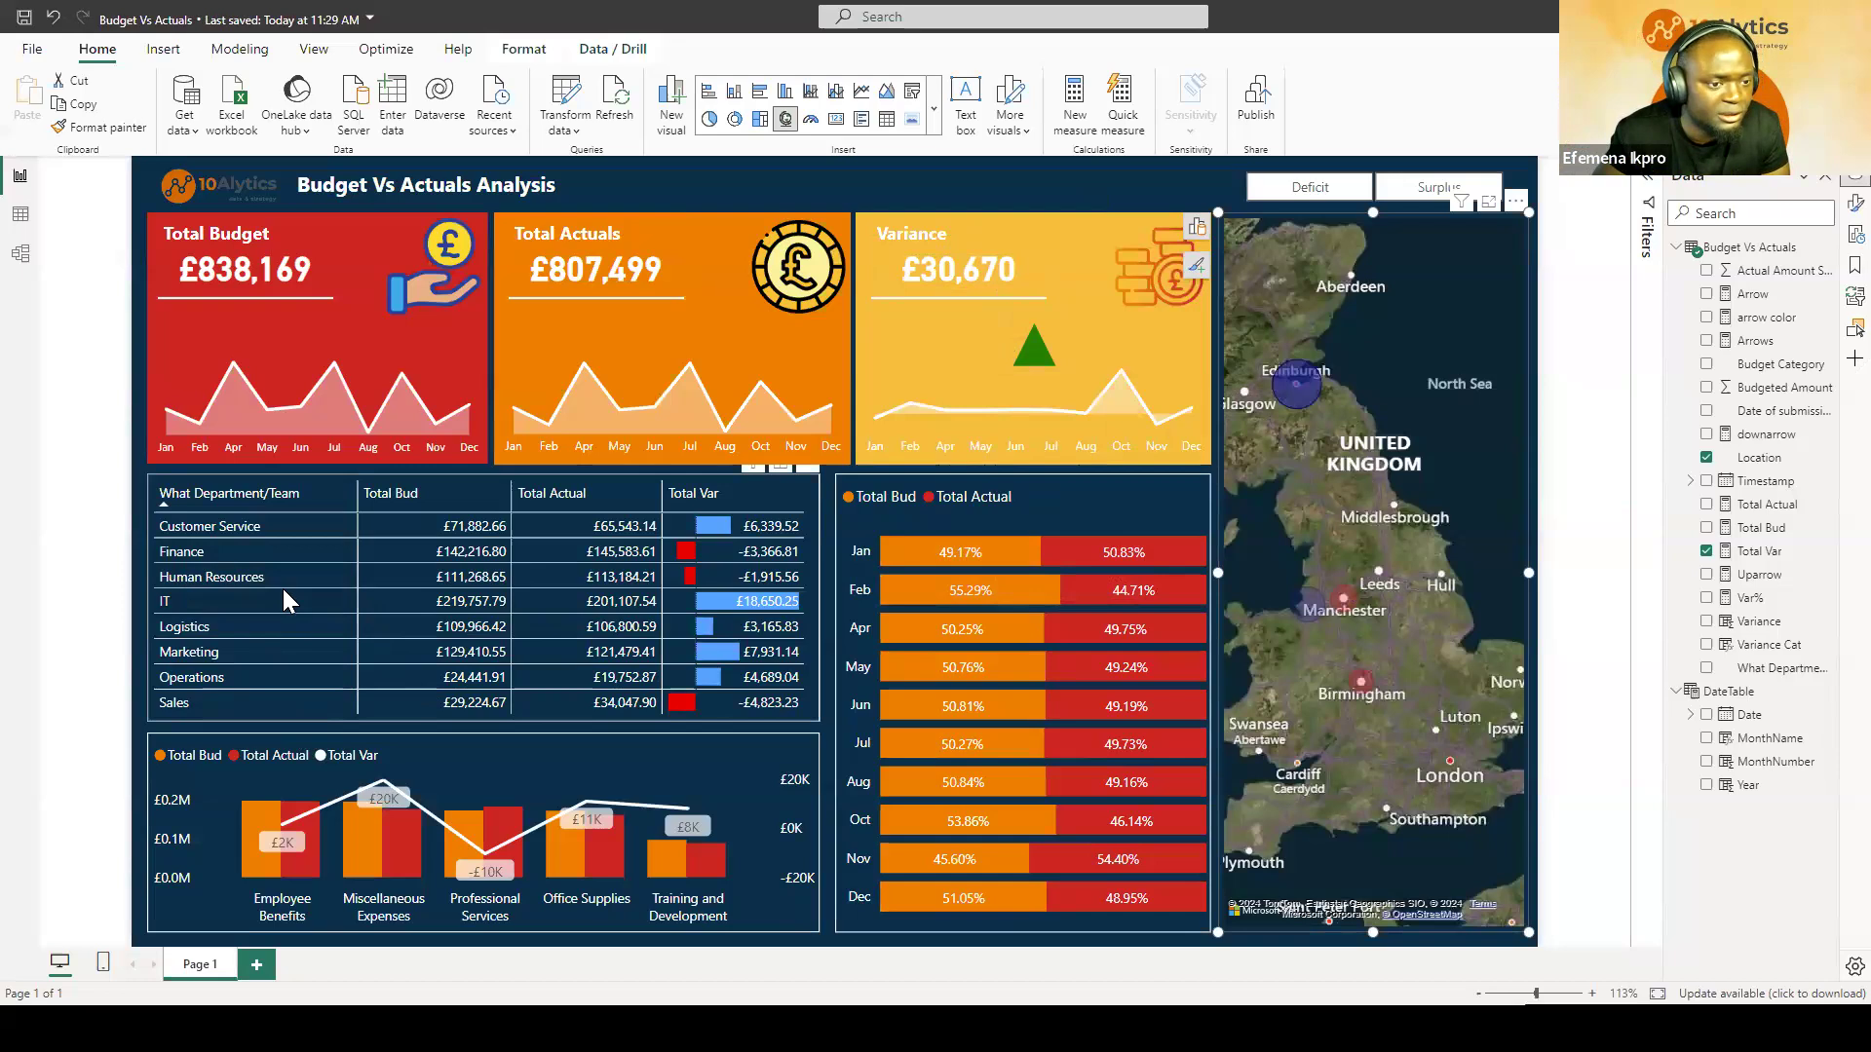
mouse_move(1289, 400)
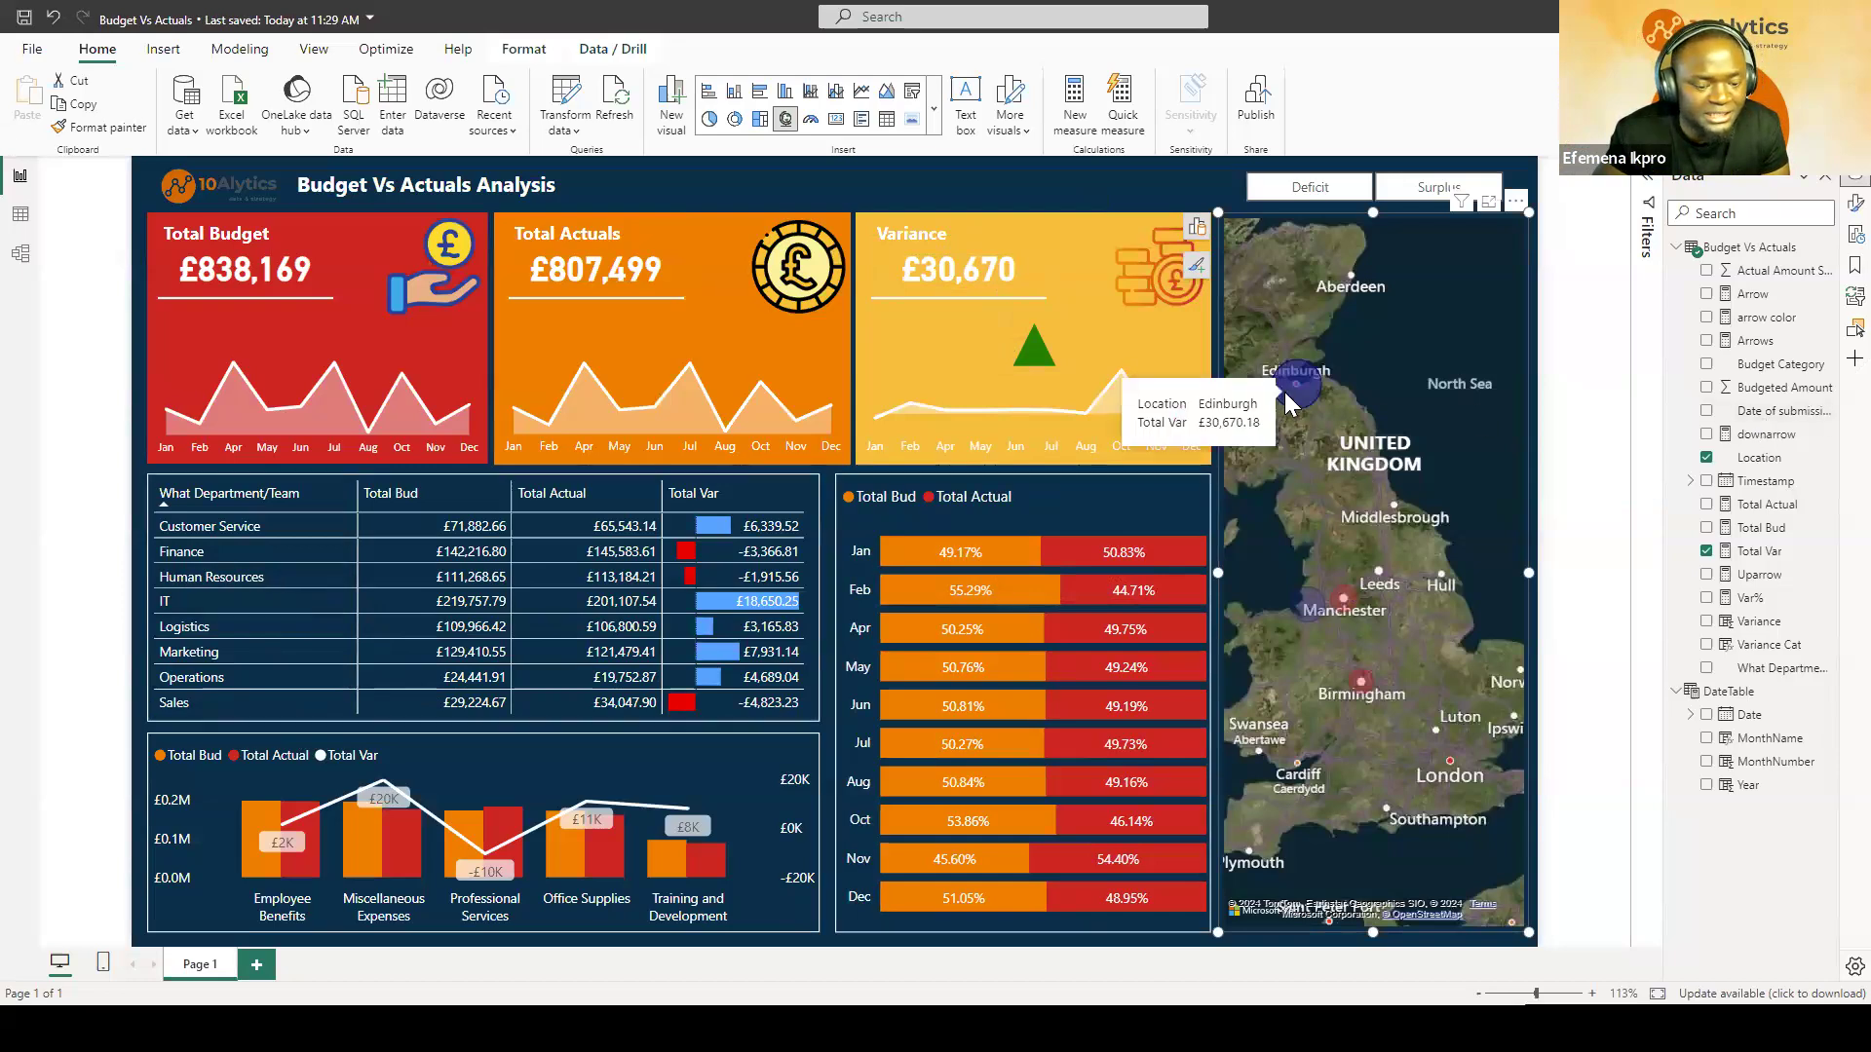
click(1306, 388)
click(1304, 390)
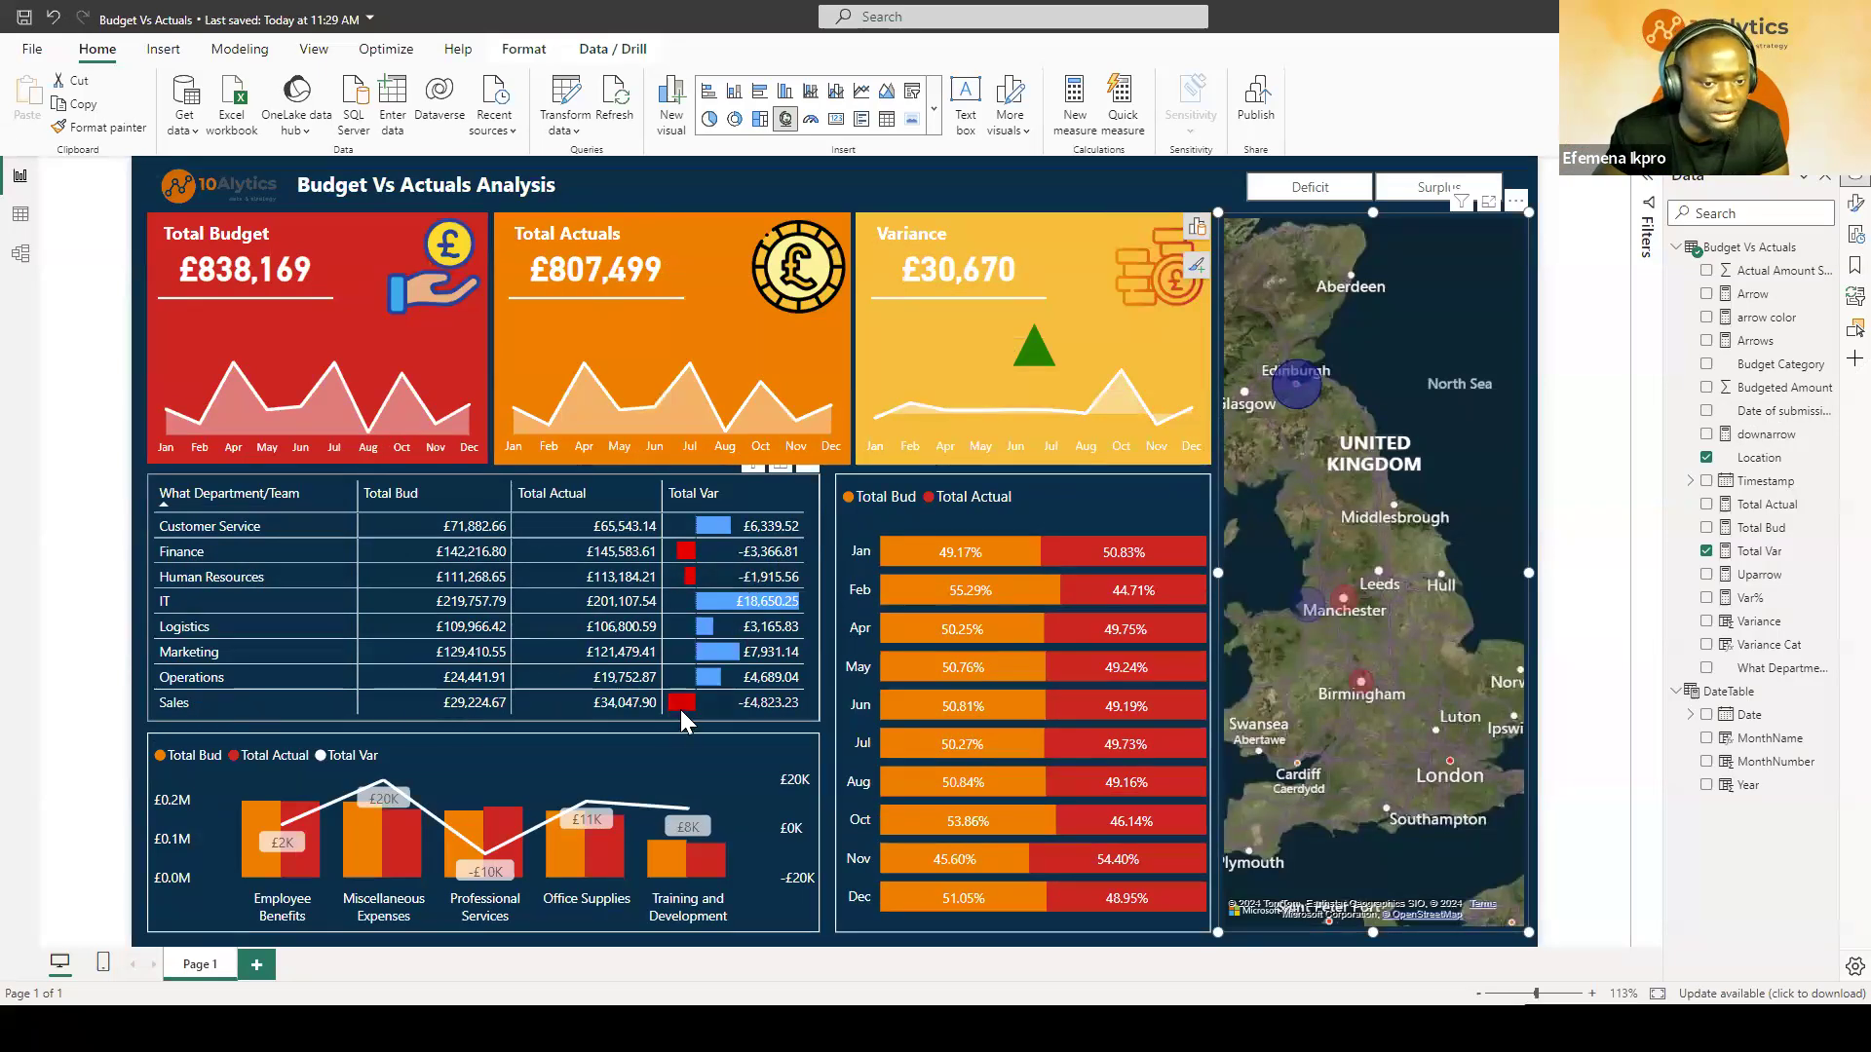
Step: Cross-filter the report by the blue map bubble just west of Manchester, examine its monthly breakdown, and clear the selection
click(1304, 604)
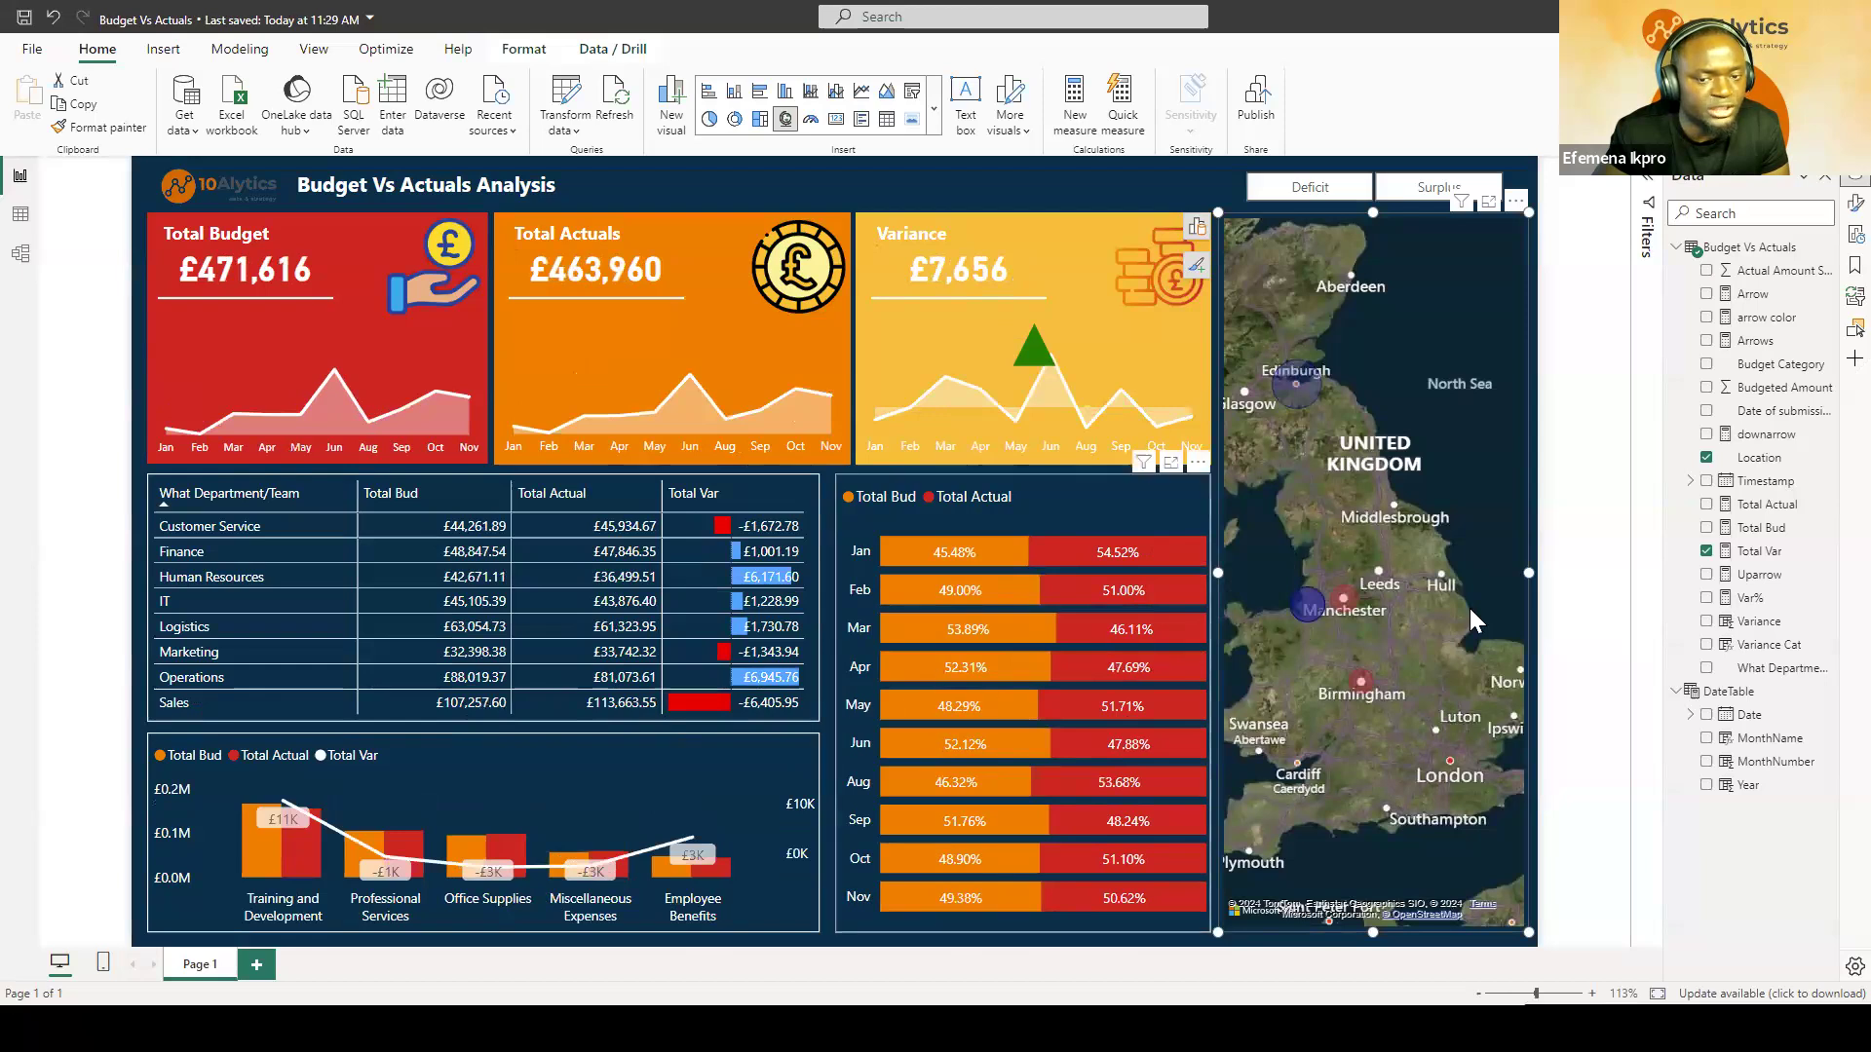
click(1301, 609)
click(1304, 610)
click(1311, 596)
click(1312, 596)
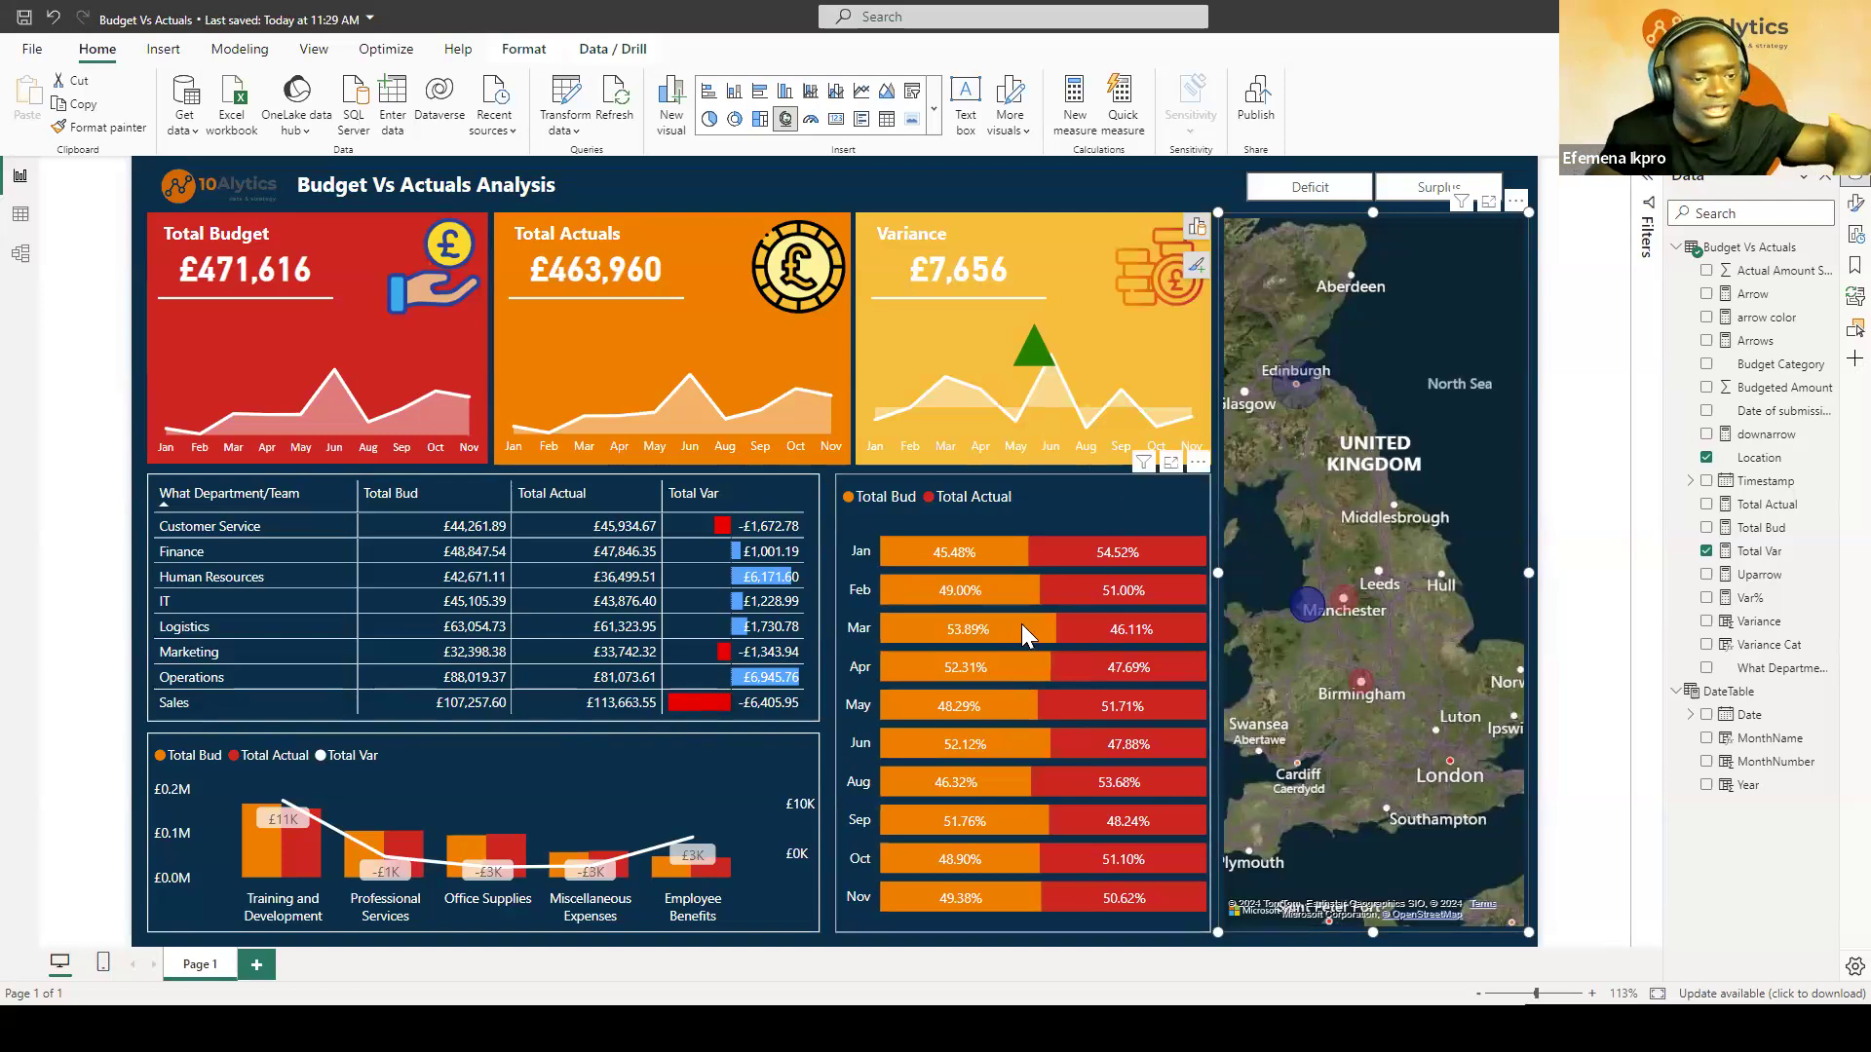
mouse_move(1021, 623)
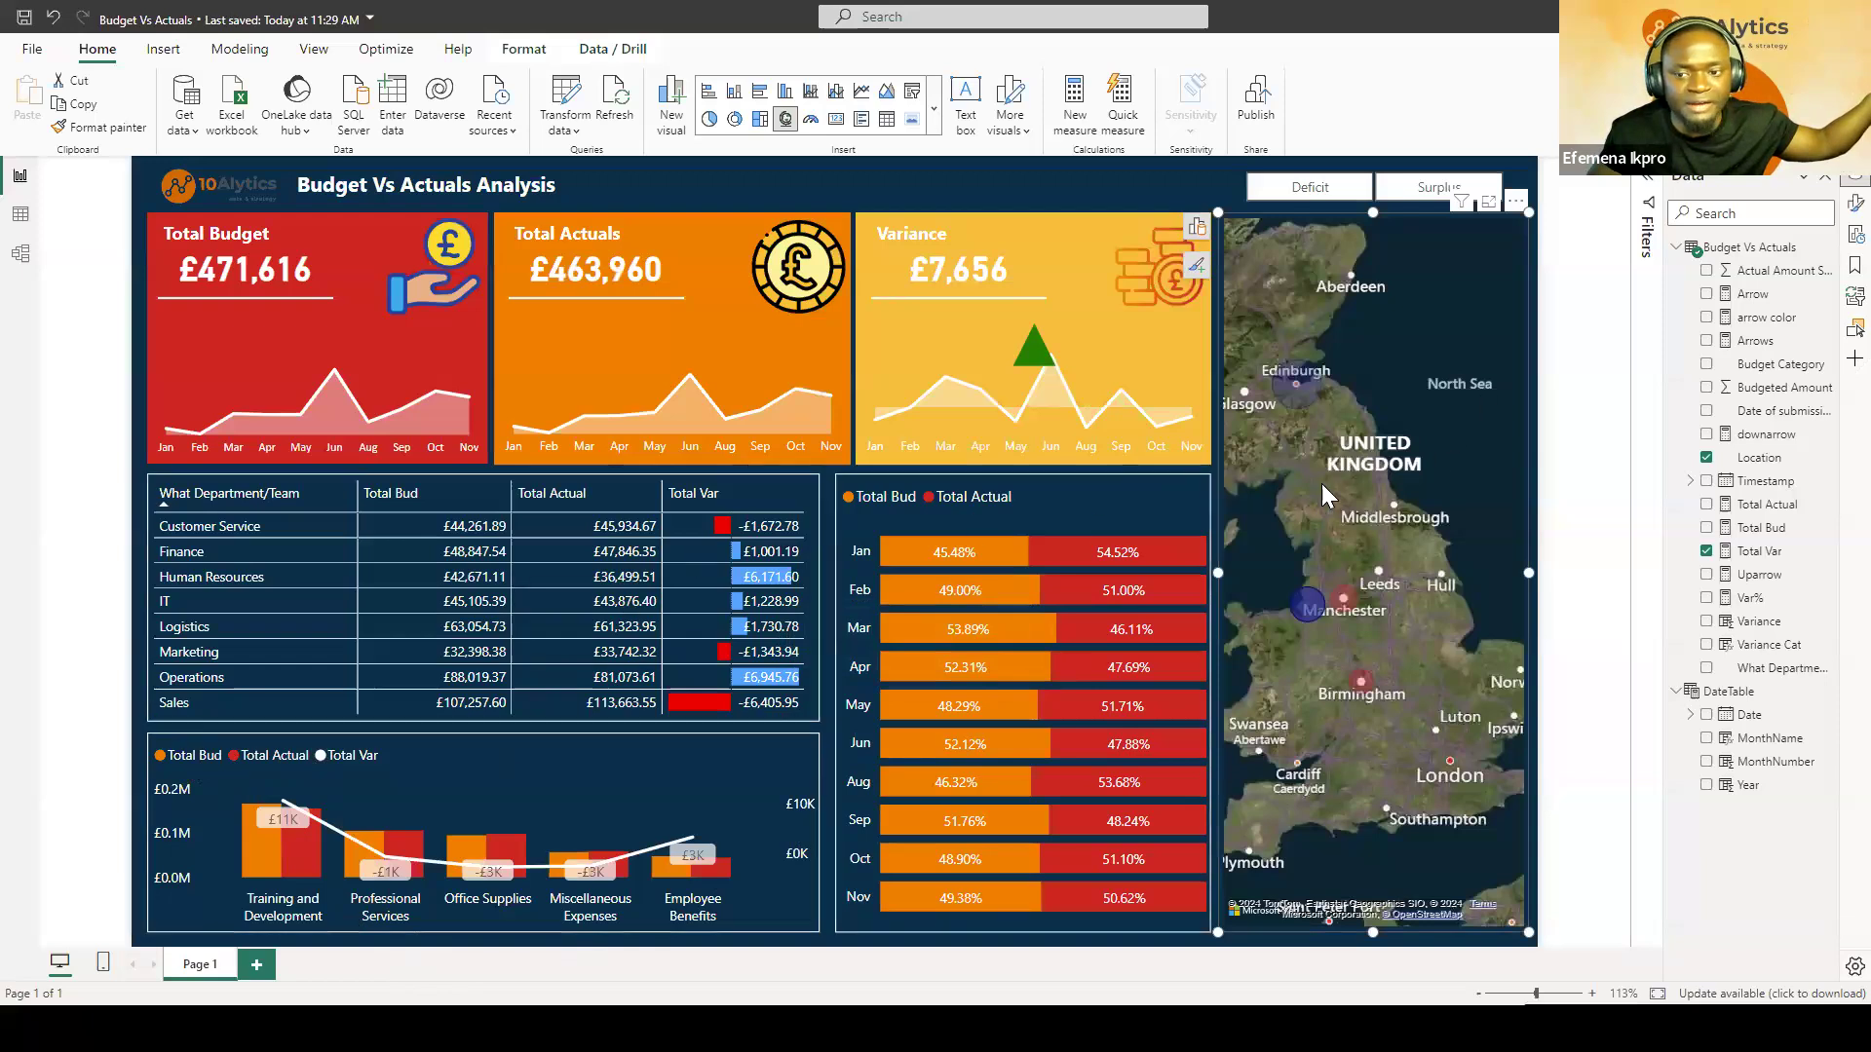
click(1305, 603)
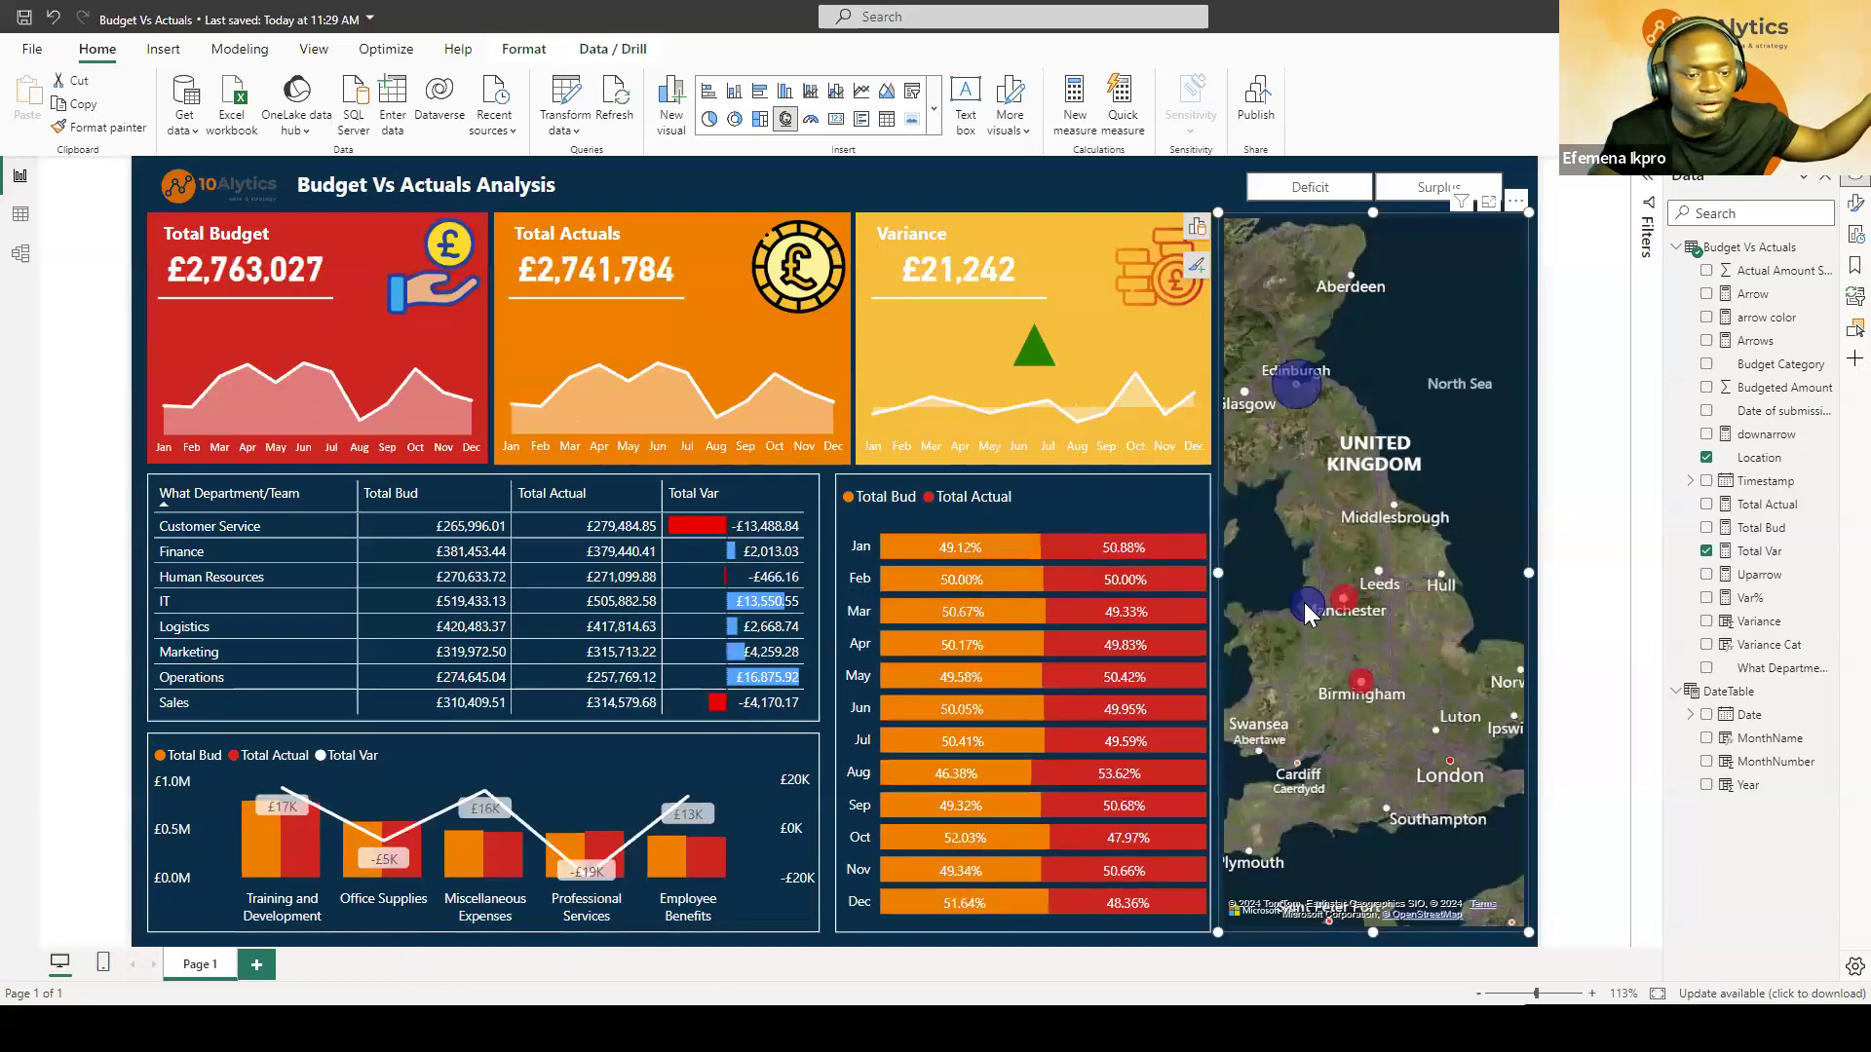
Step: Cross-filter the report by London and by Birmingham on the map, and clear the selection
click(1450, 765)
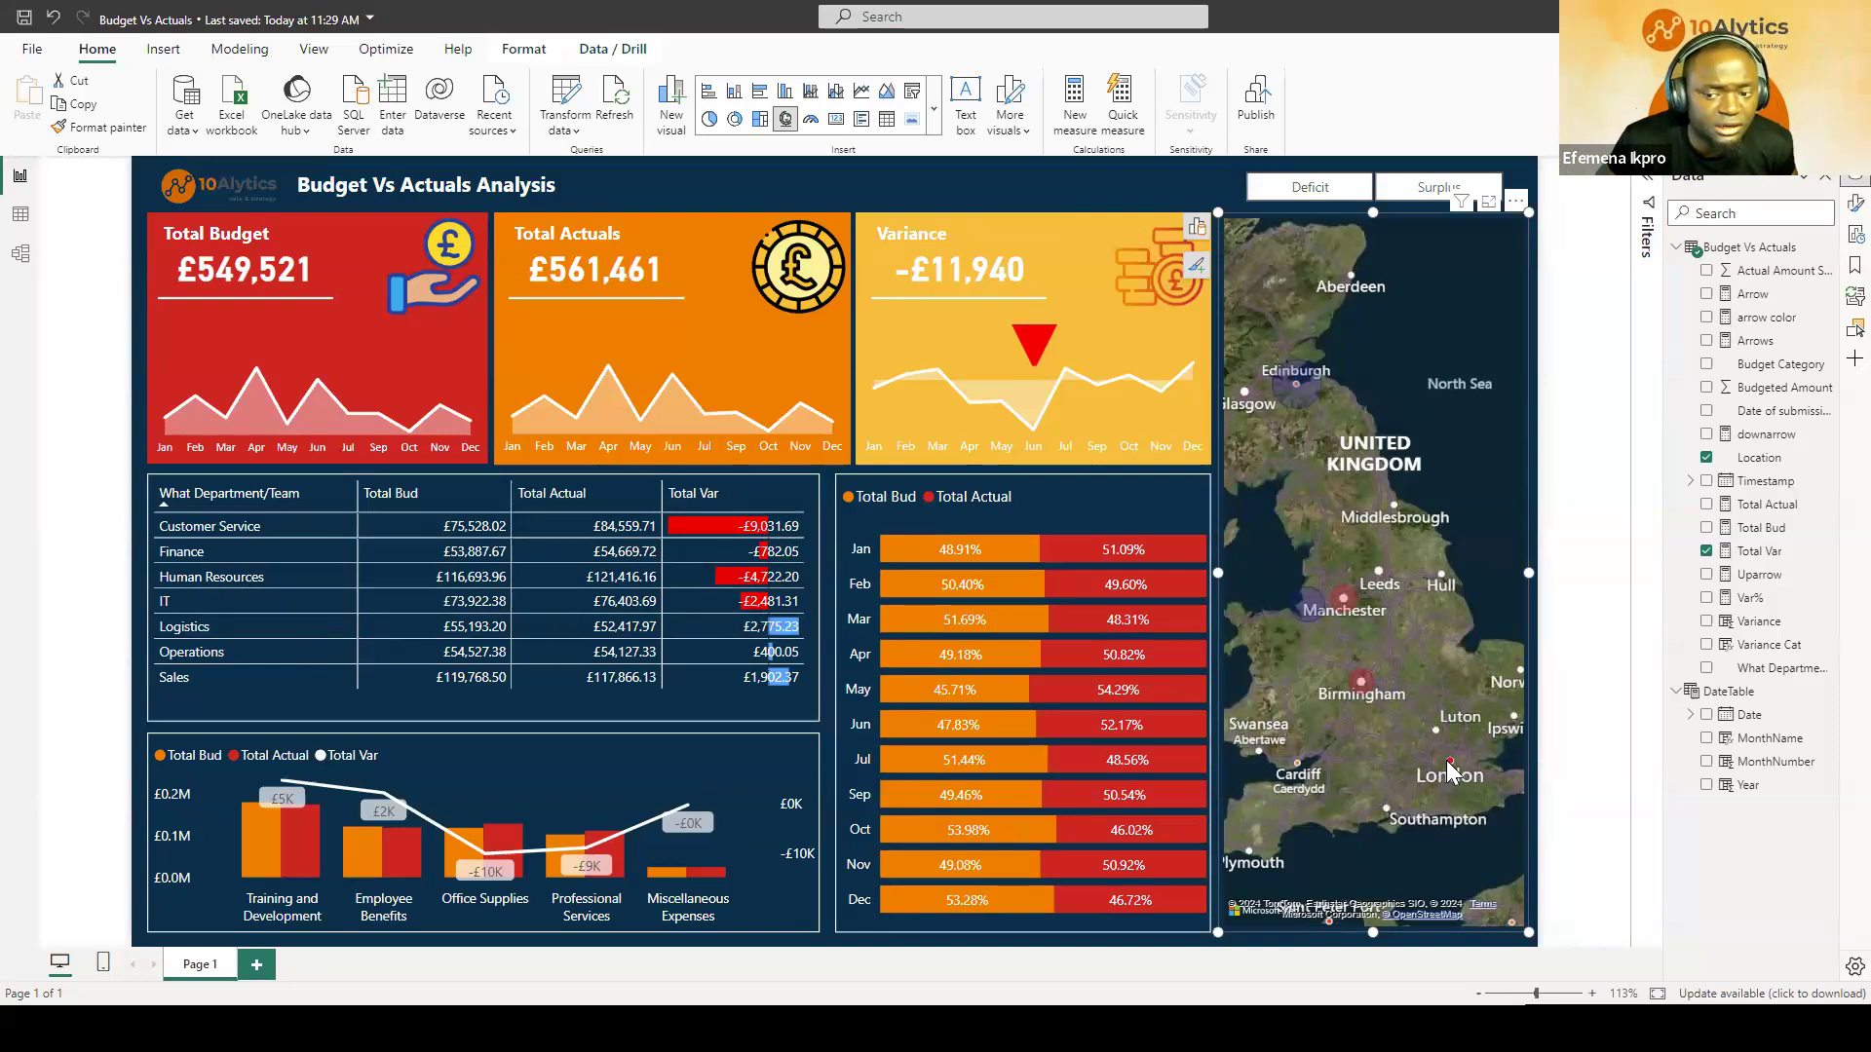
click(1360, 682)
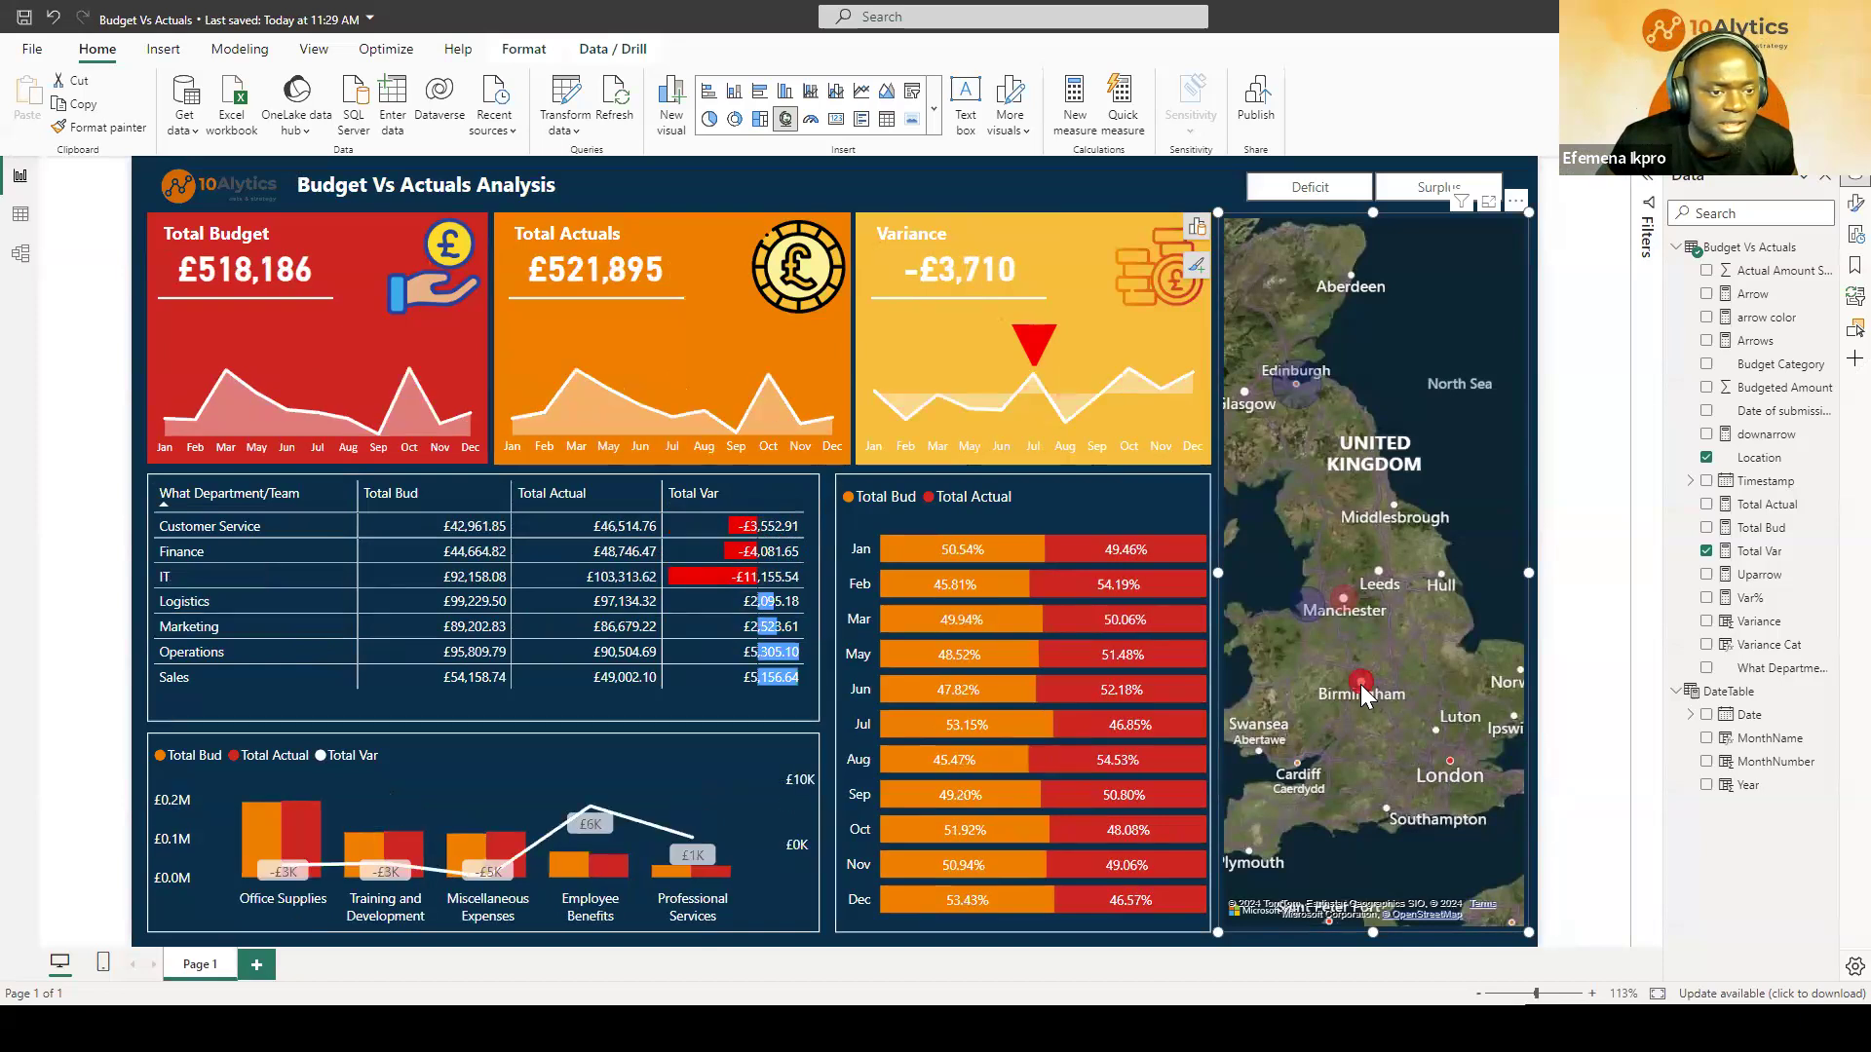
click(1361, 684)
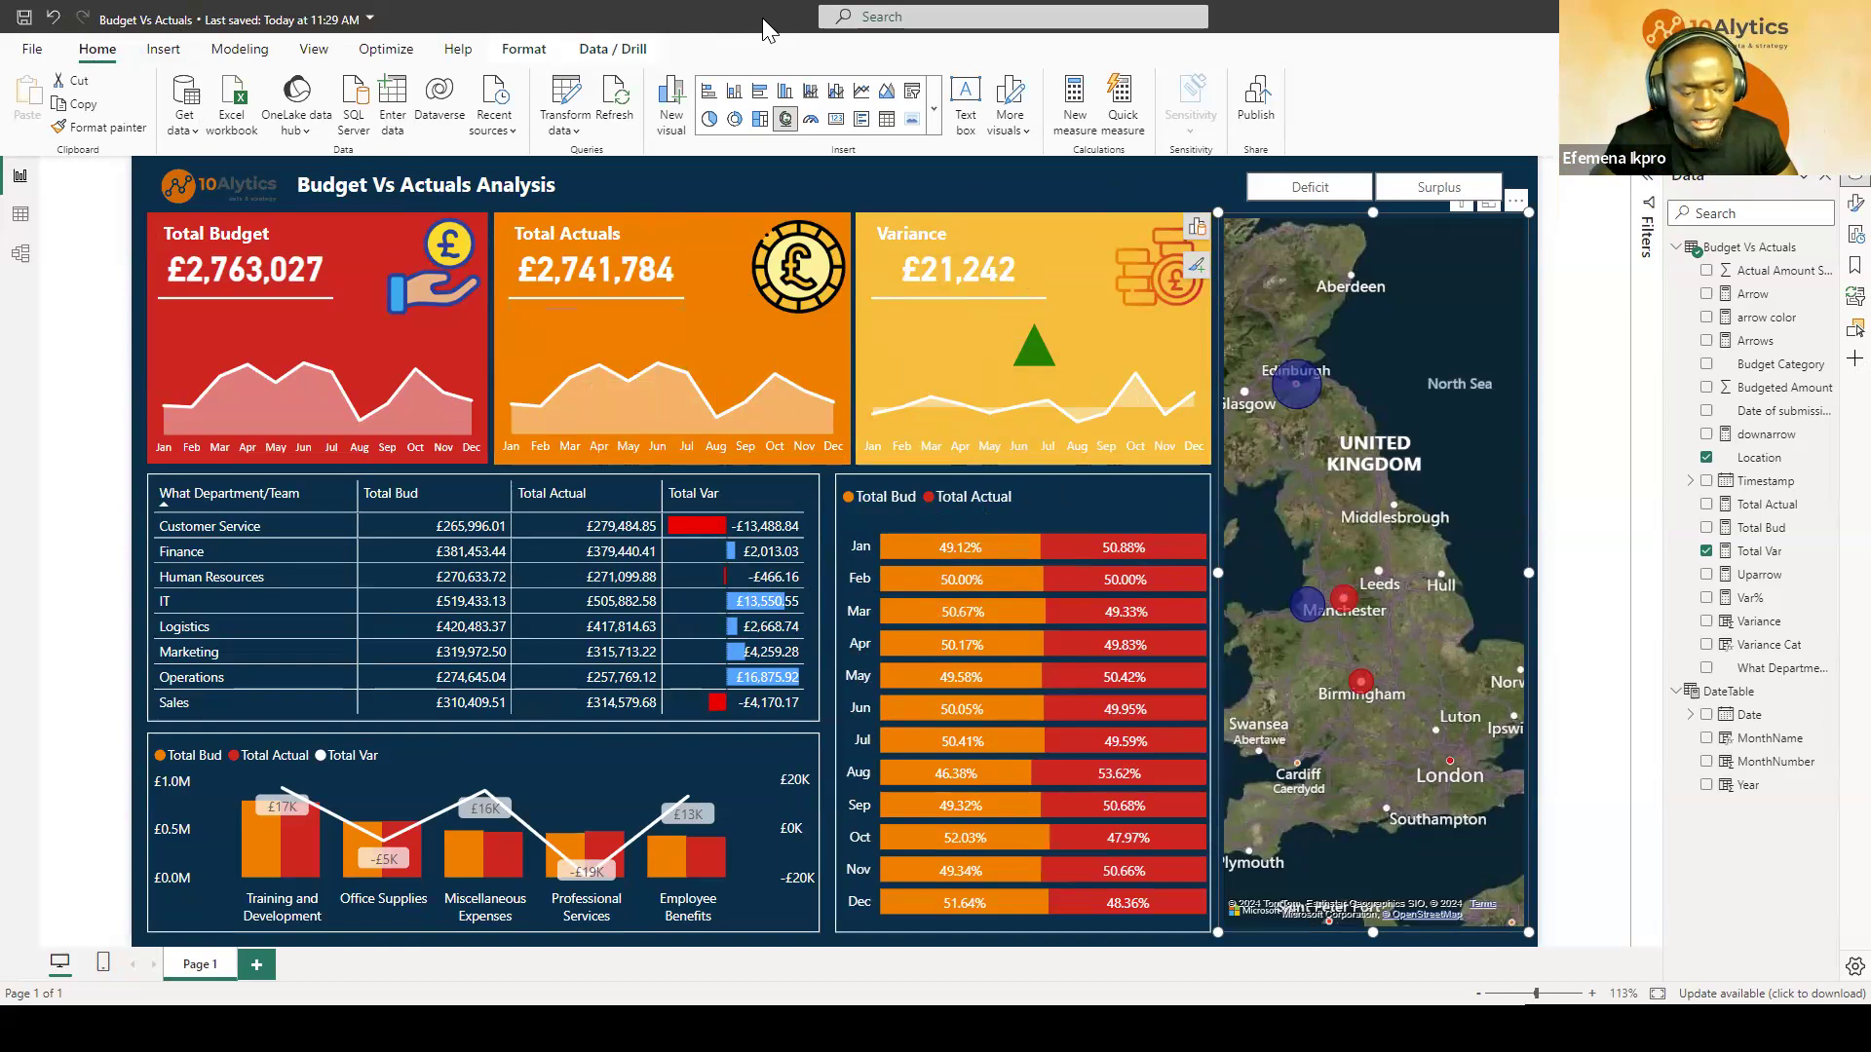
Step: Switch to the browser to show the Power BI service home page, and return to the desktop report
key(alt+Tab)
click(160, 14)
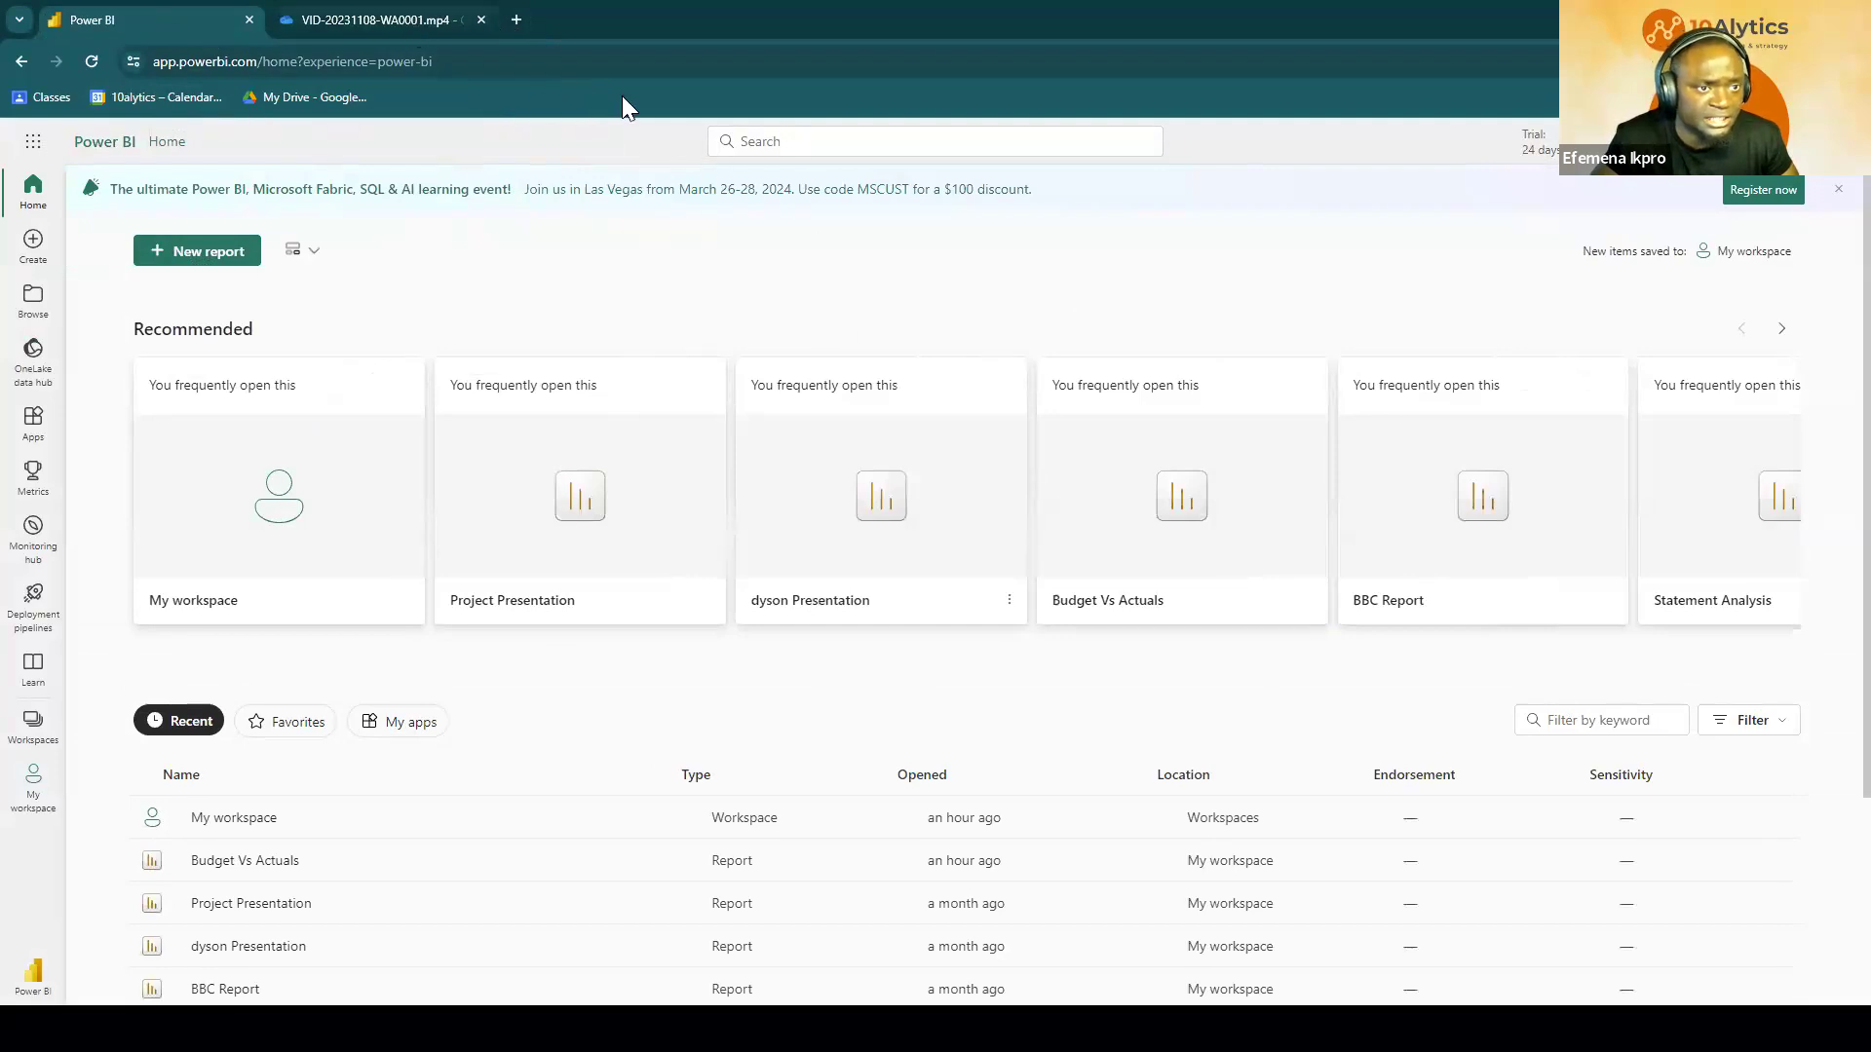
key(alt+Tab)
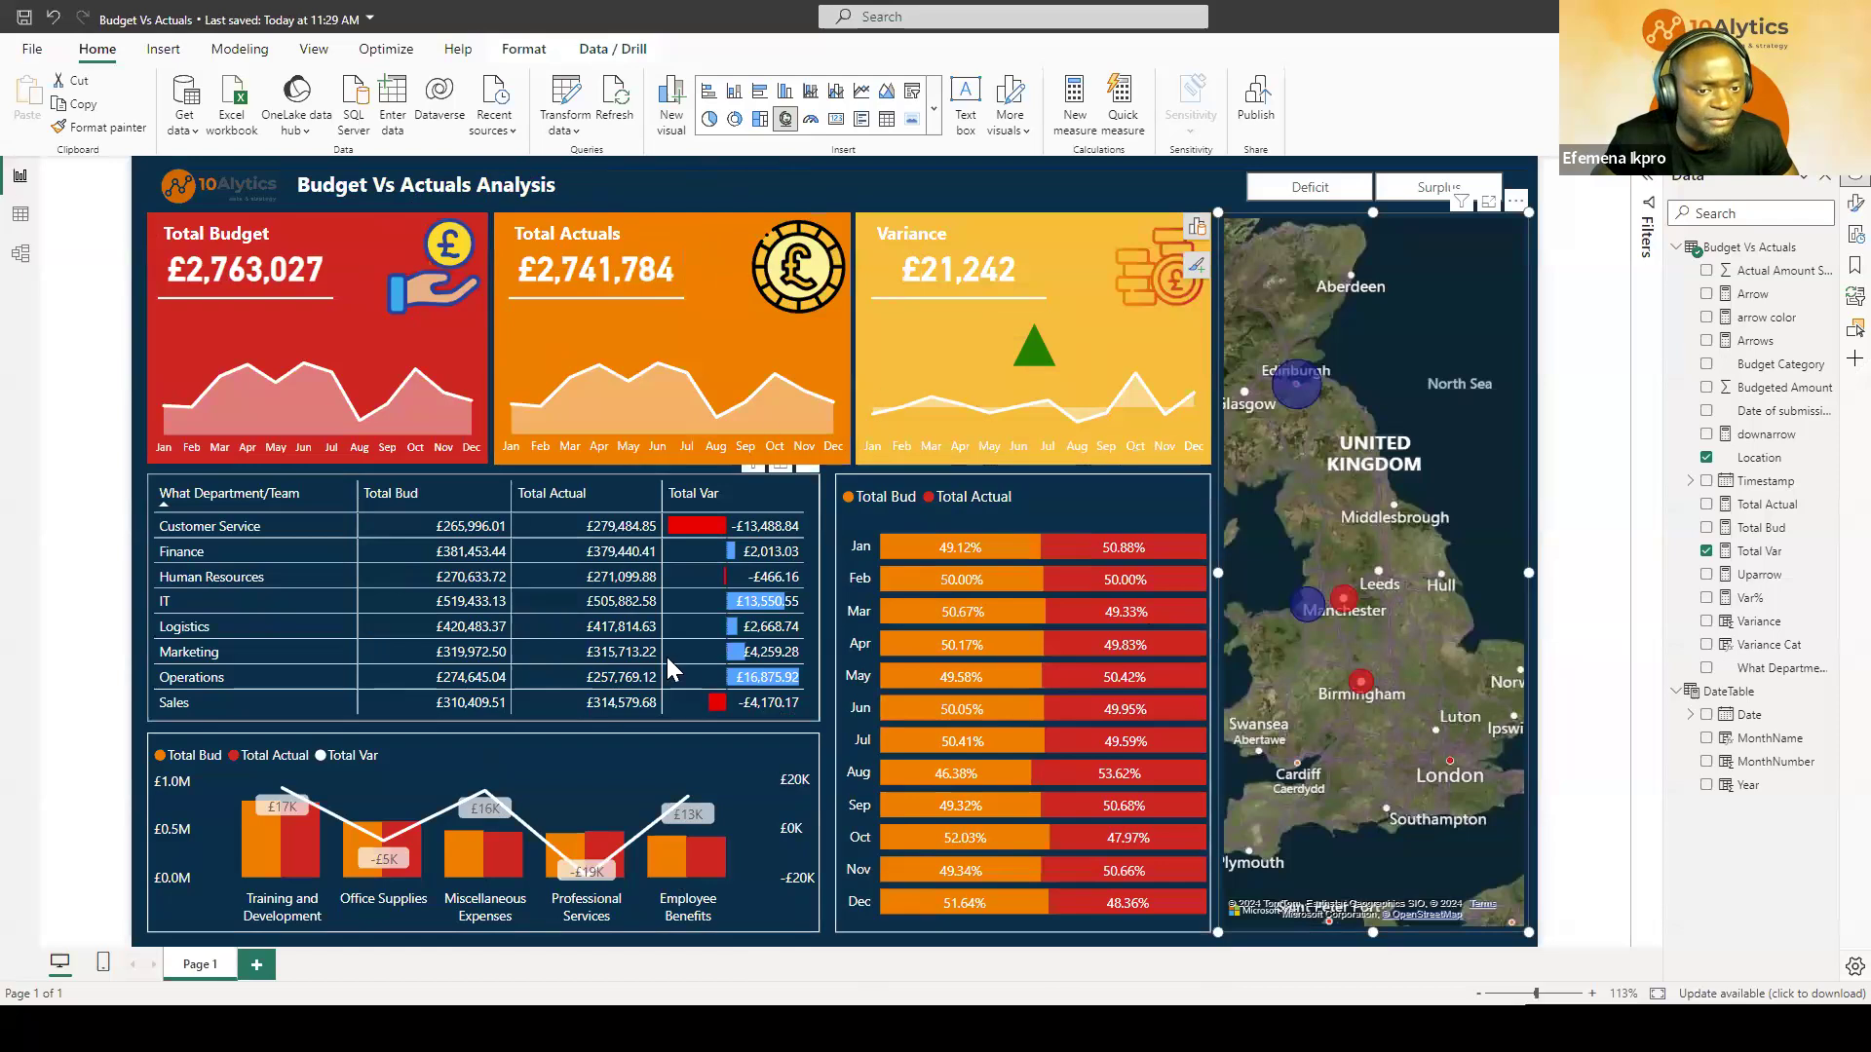
Step: Save the Budget Vs Actuals report and publish it to My workspace, replacing the existing dataset
click(1259, 107)
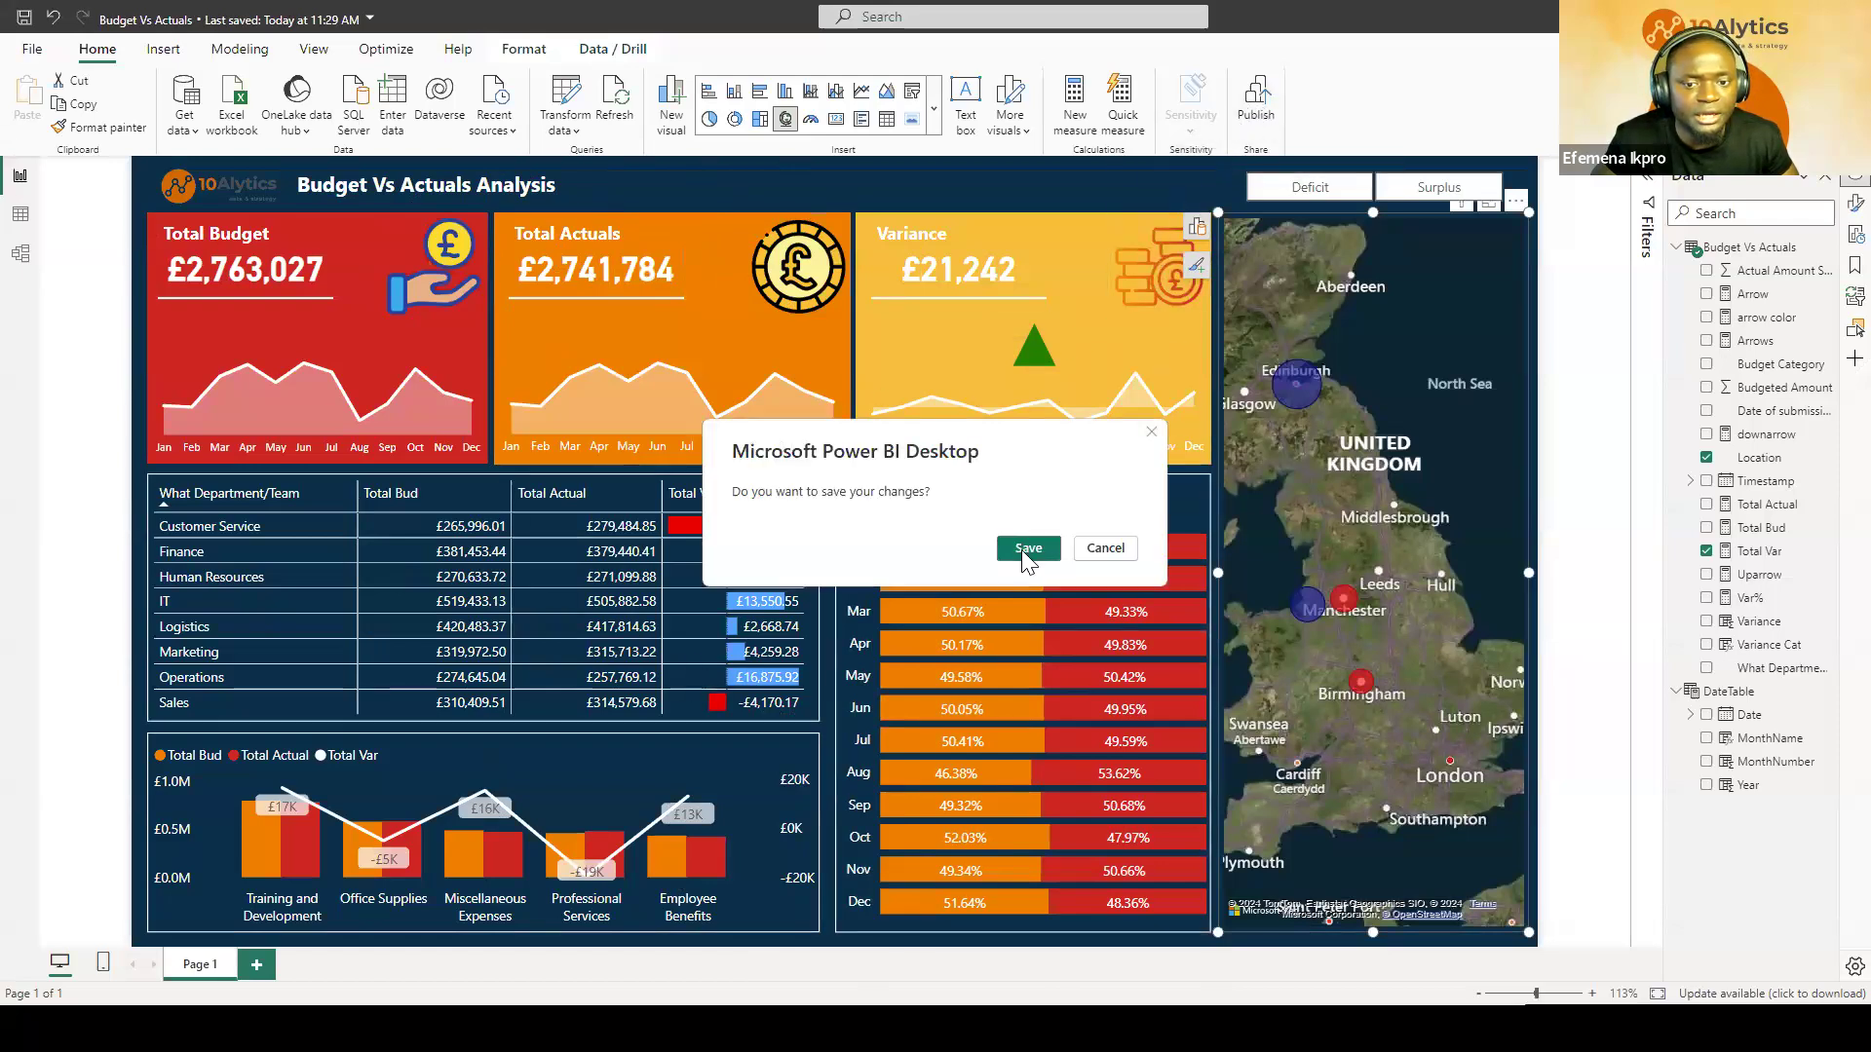
click(1019, 549)
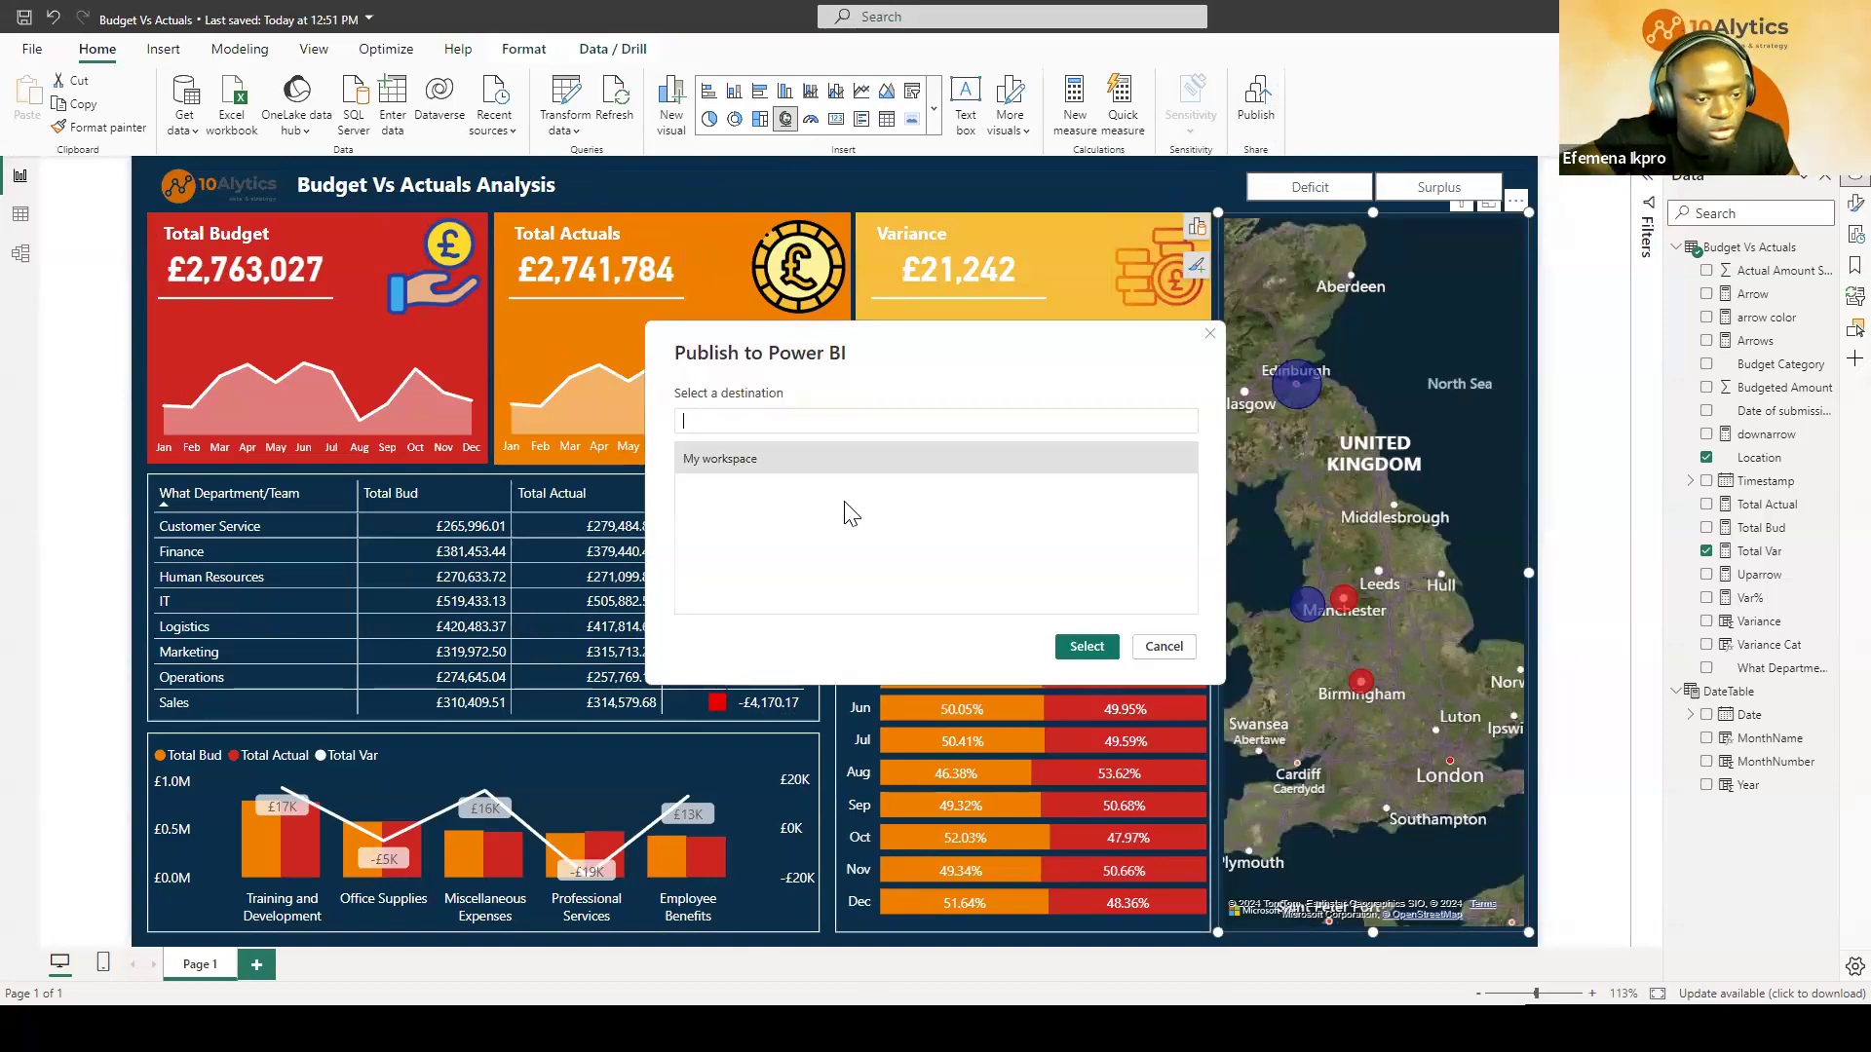
click(745, 465)
click(1095, 649)
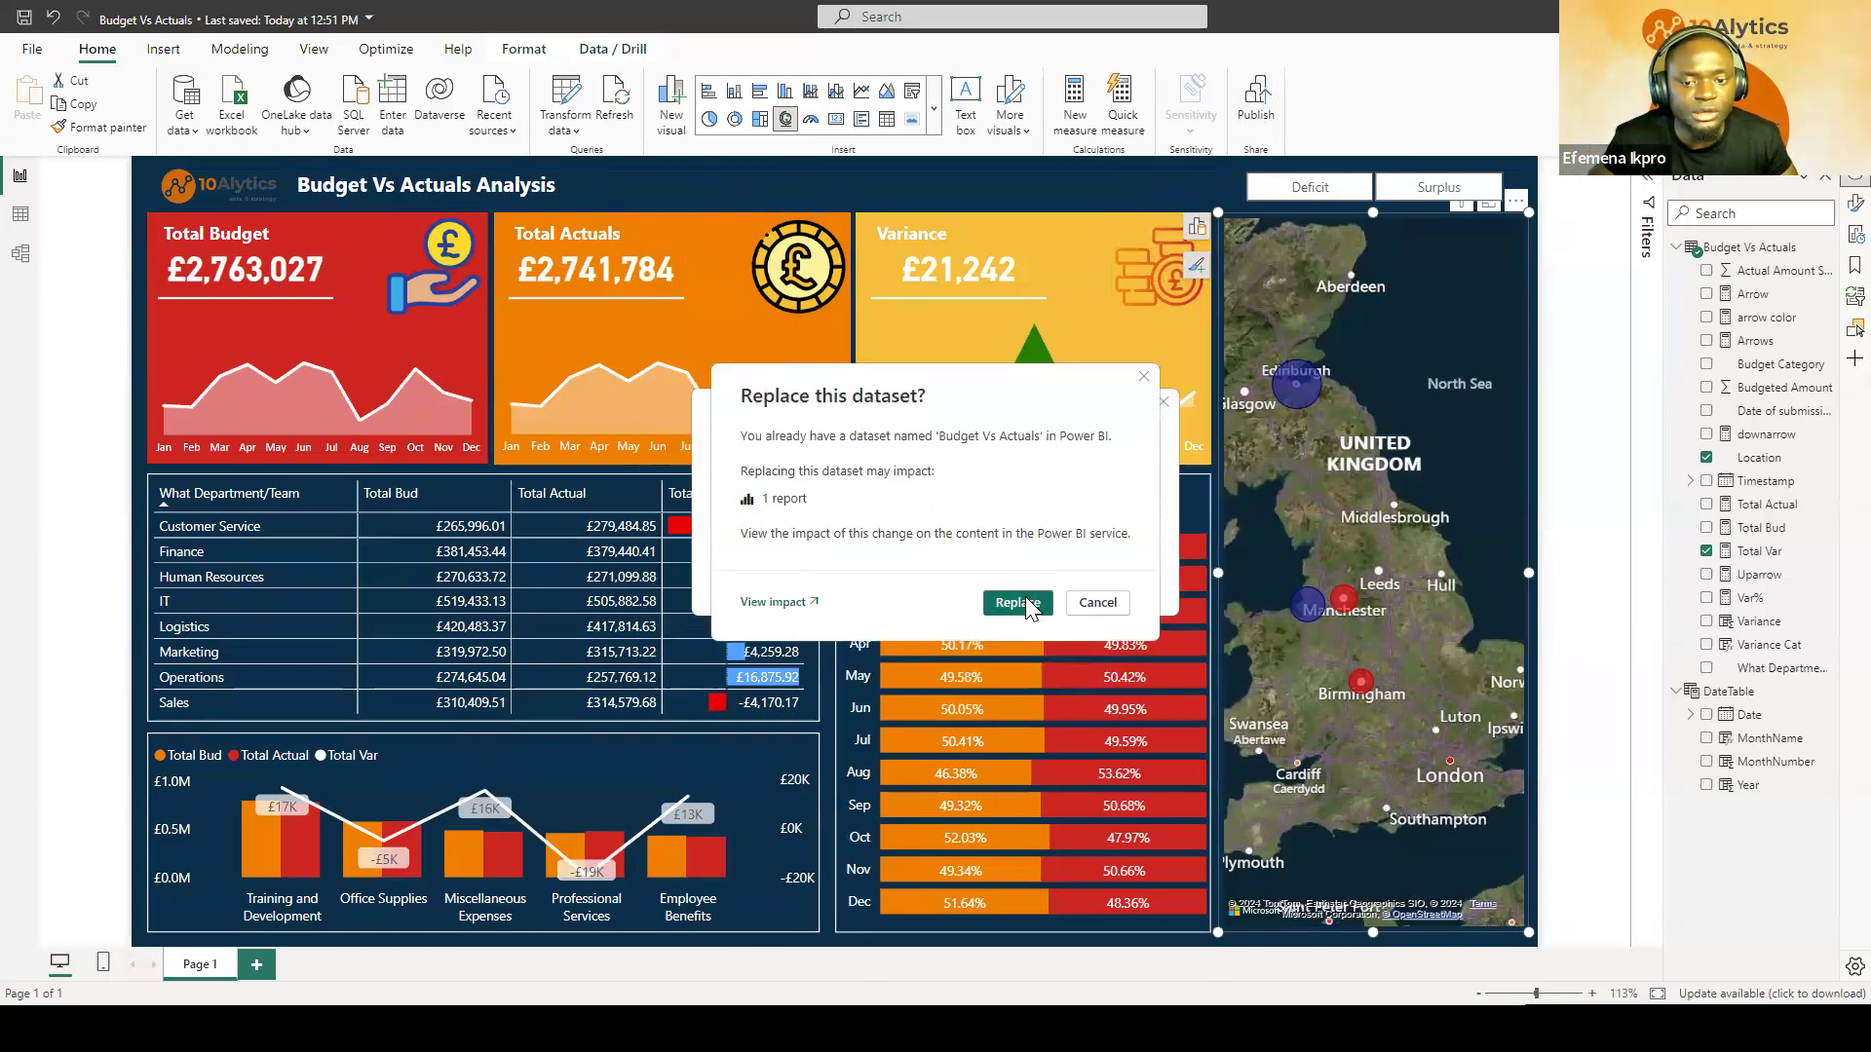
click(1017, 602)
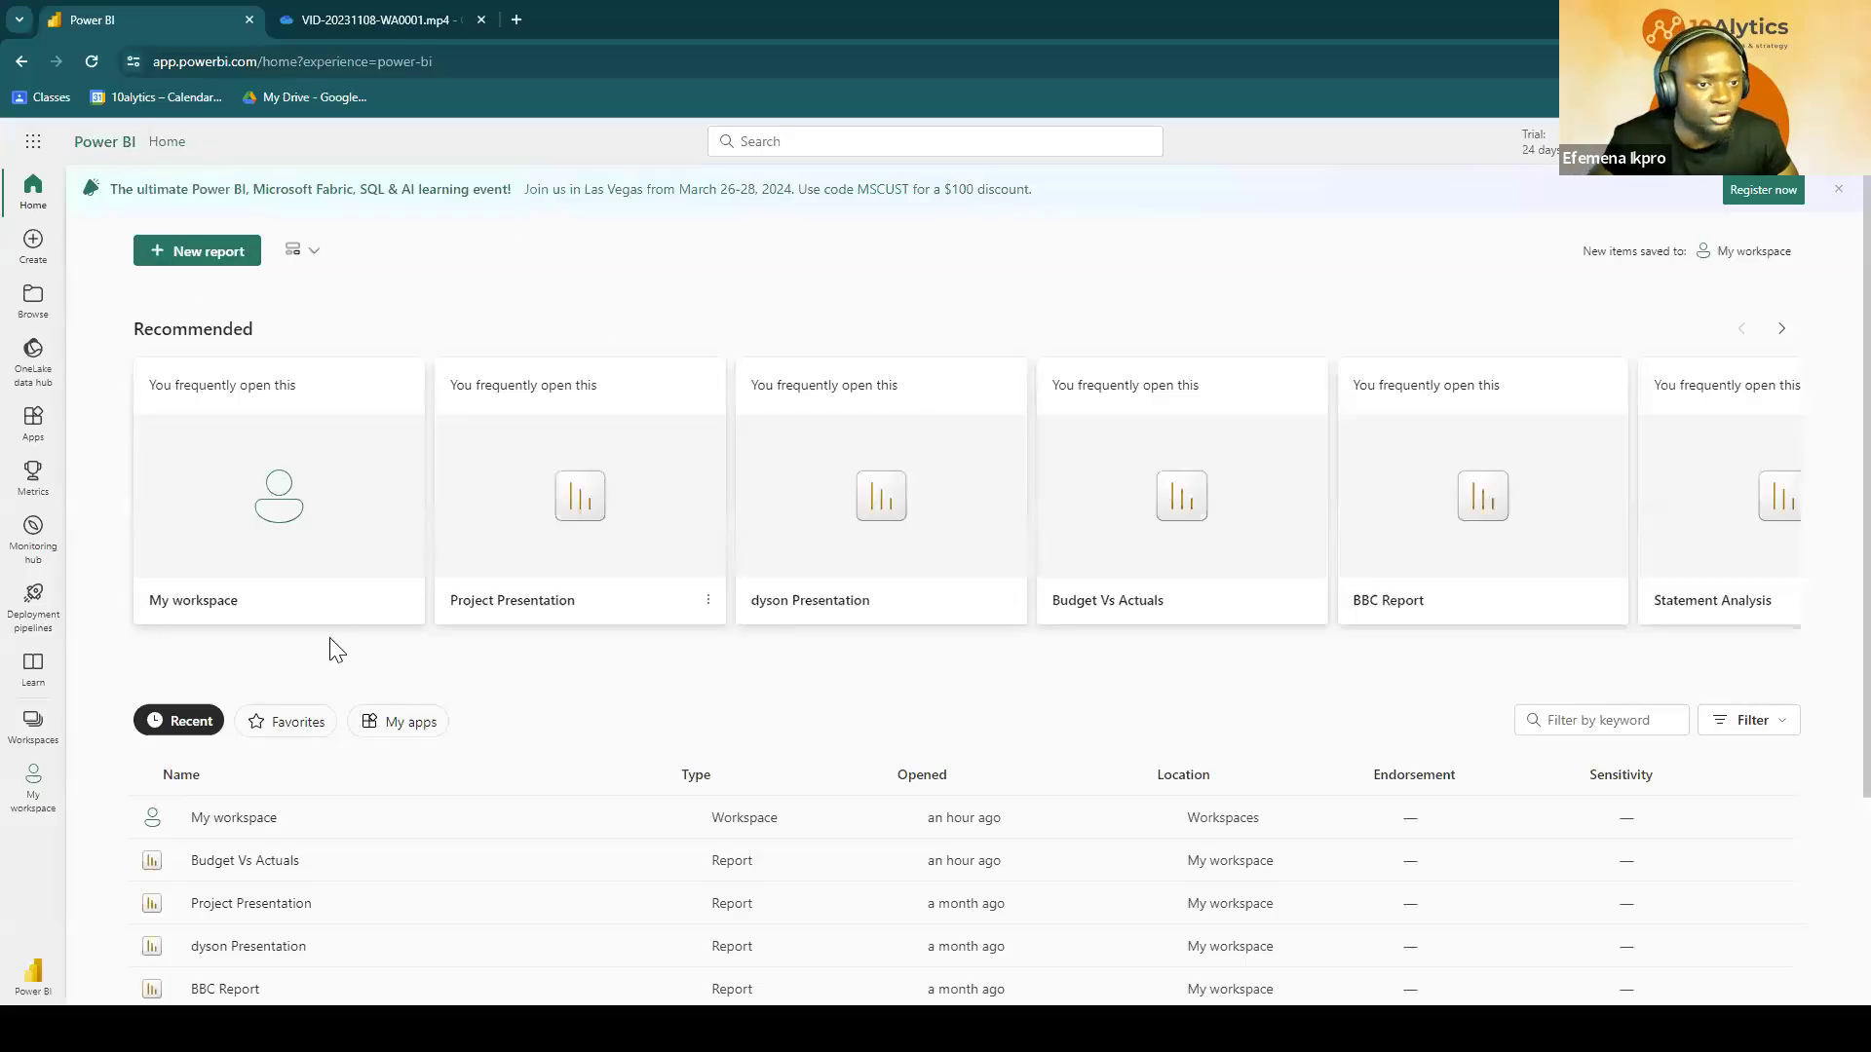
Step: Open My workspace in the Power BI service and dismiss the publishing confirmation in Power BI Desktop
click(39, 742)
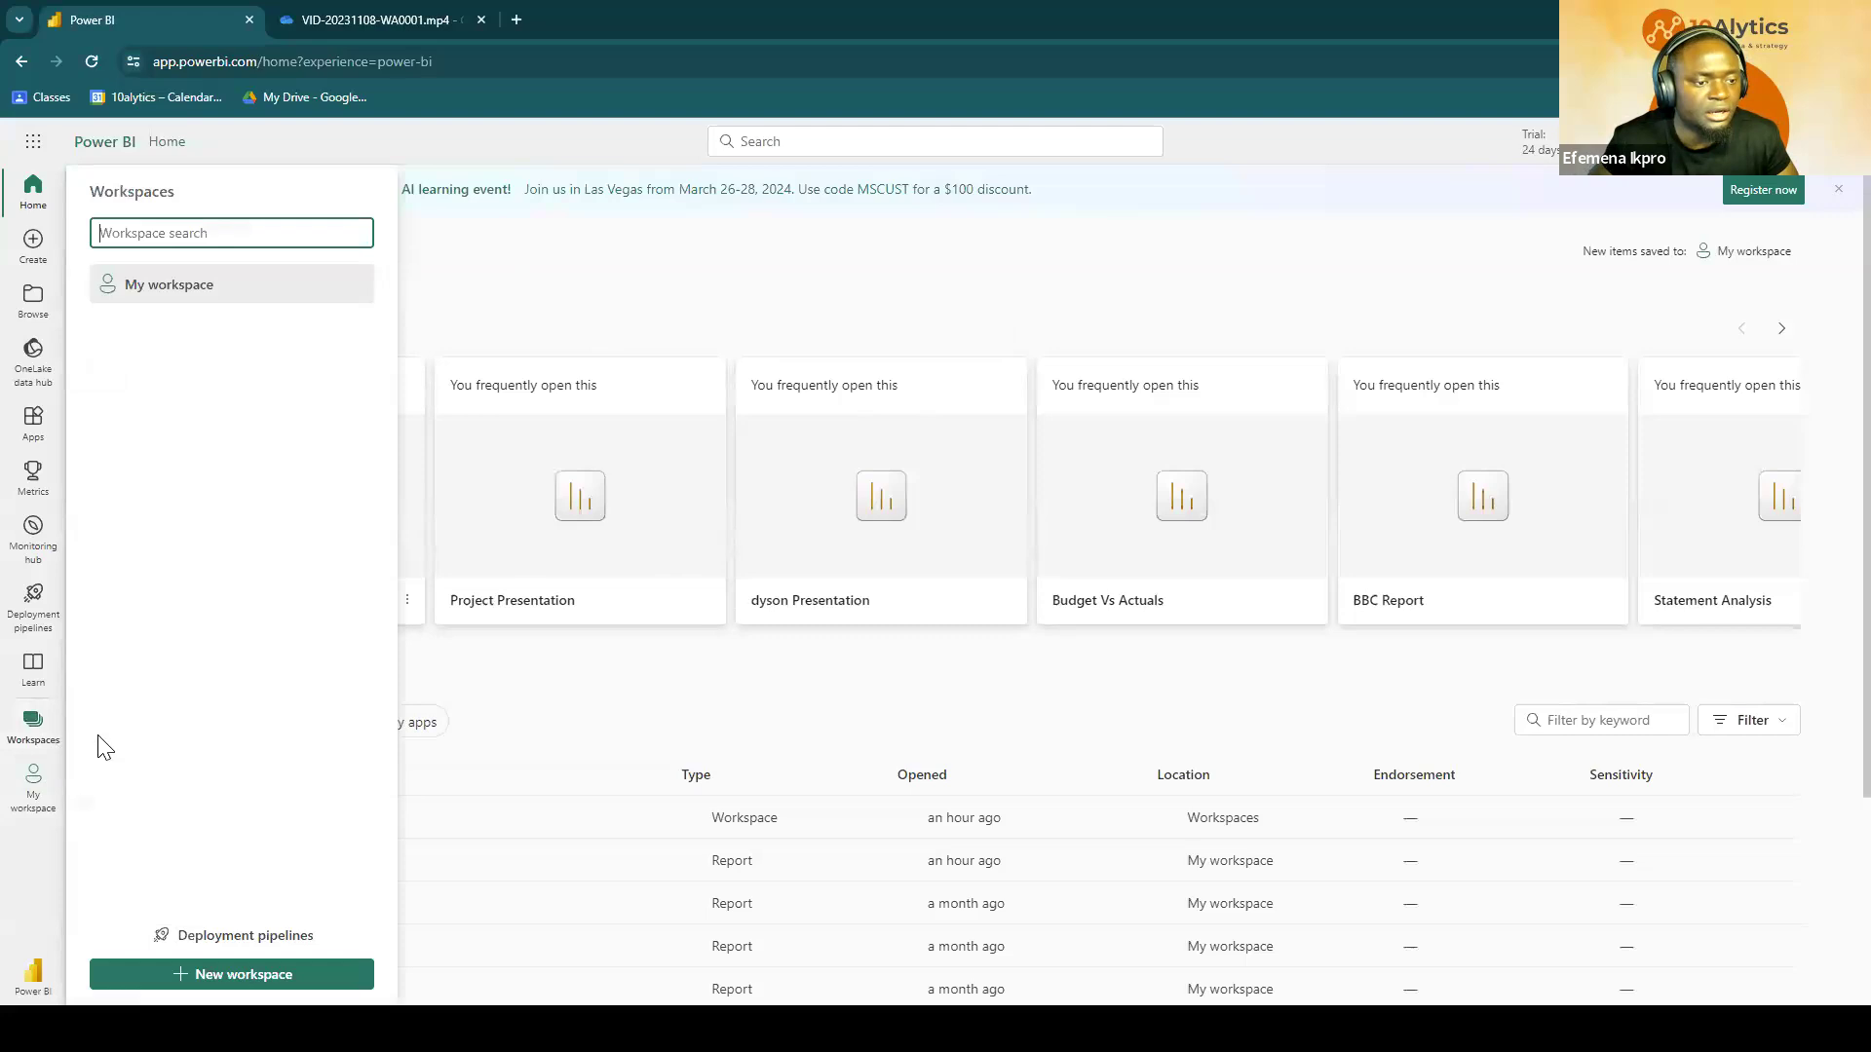
click(174, 287)
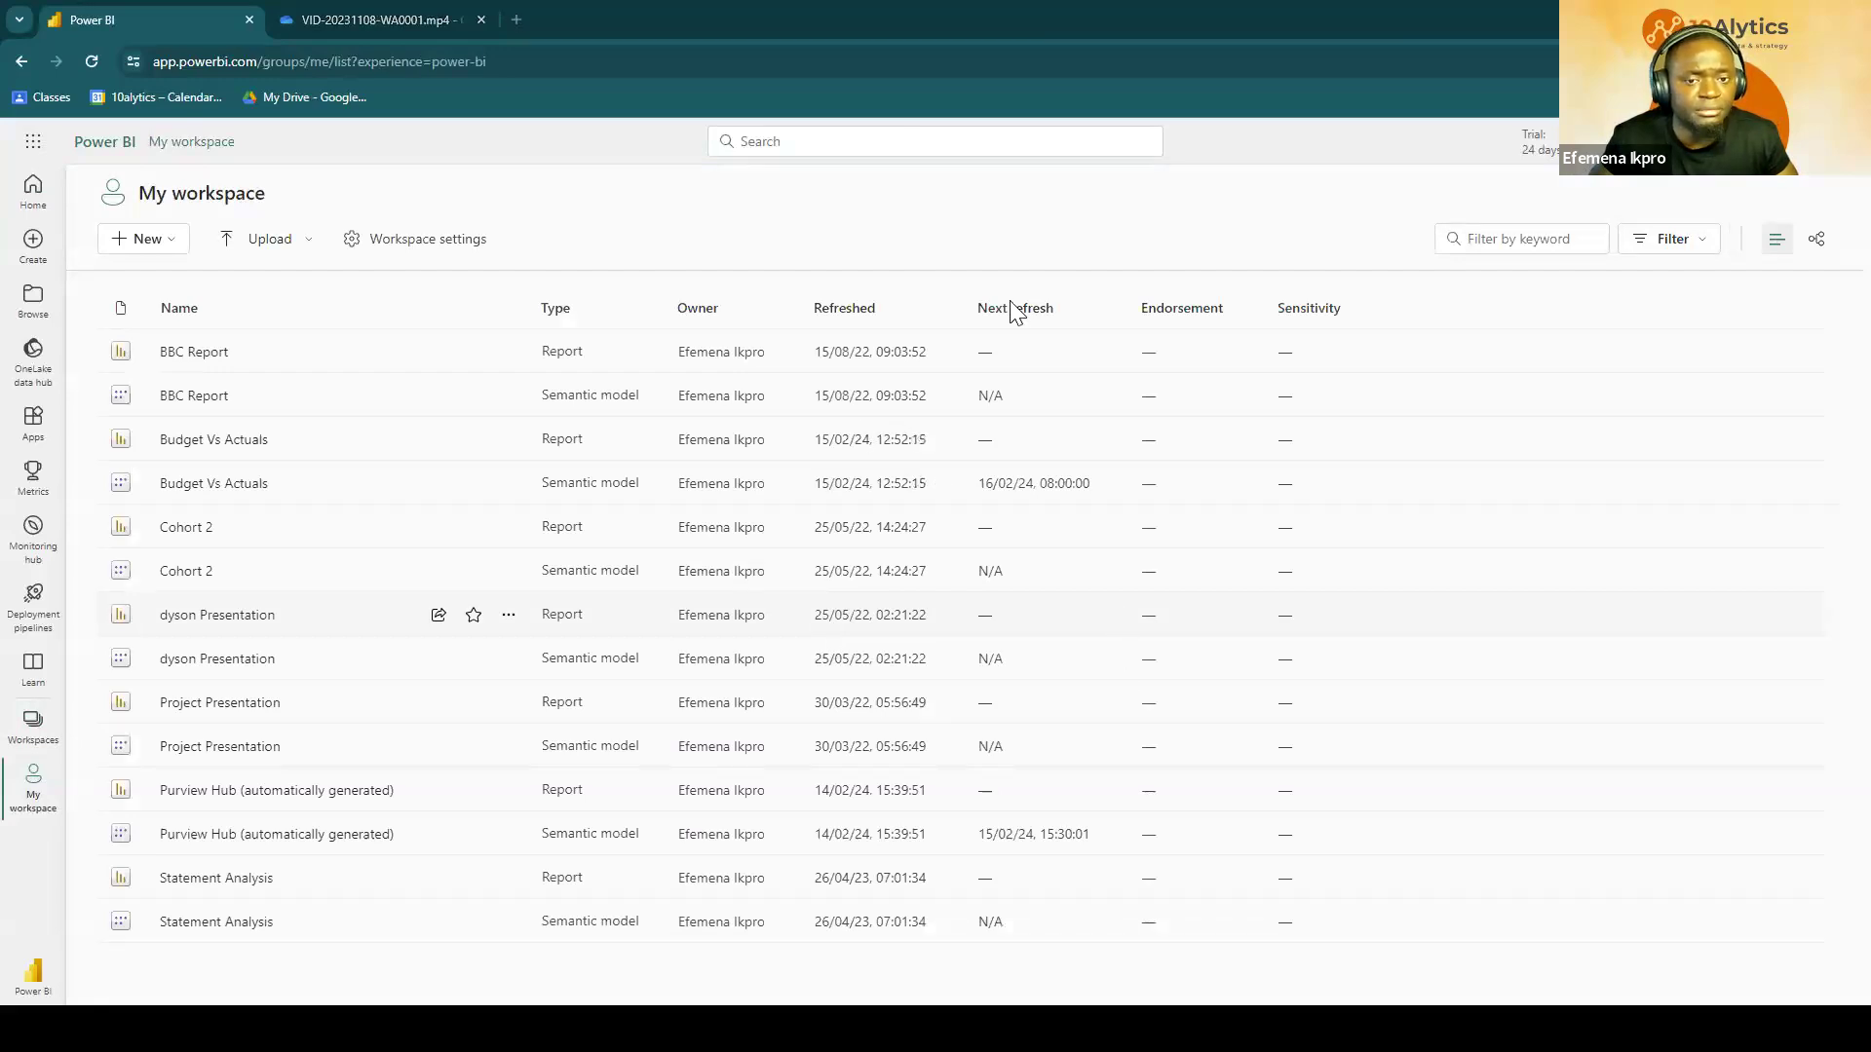
key(alt+Tab)
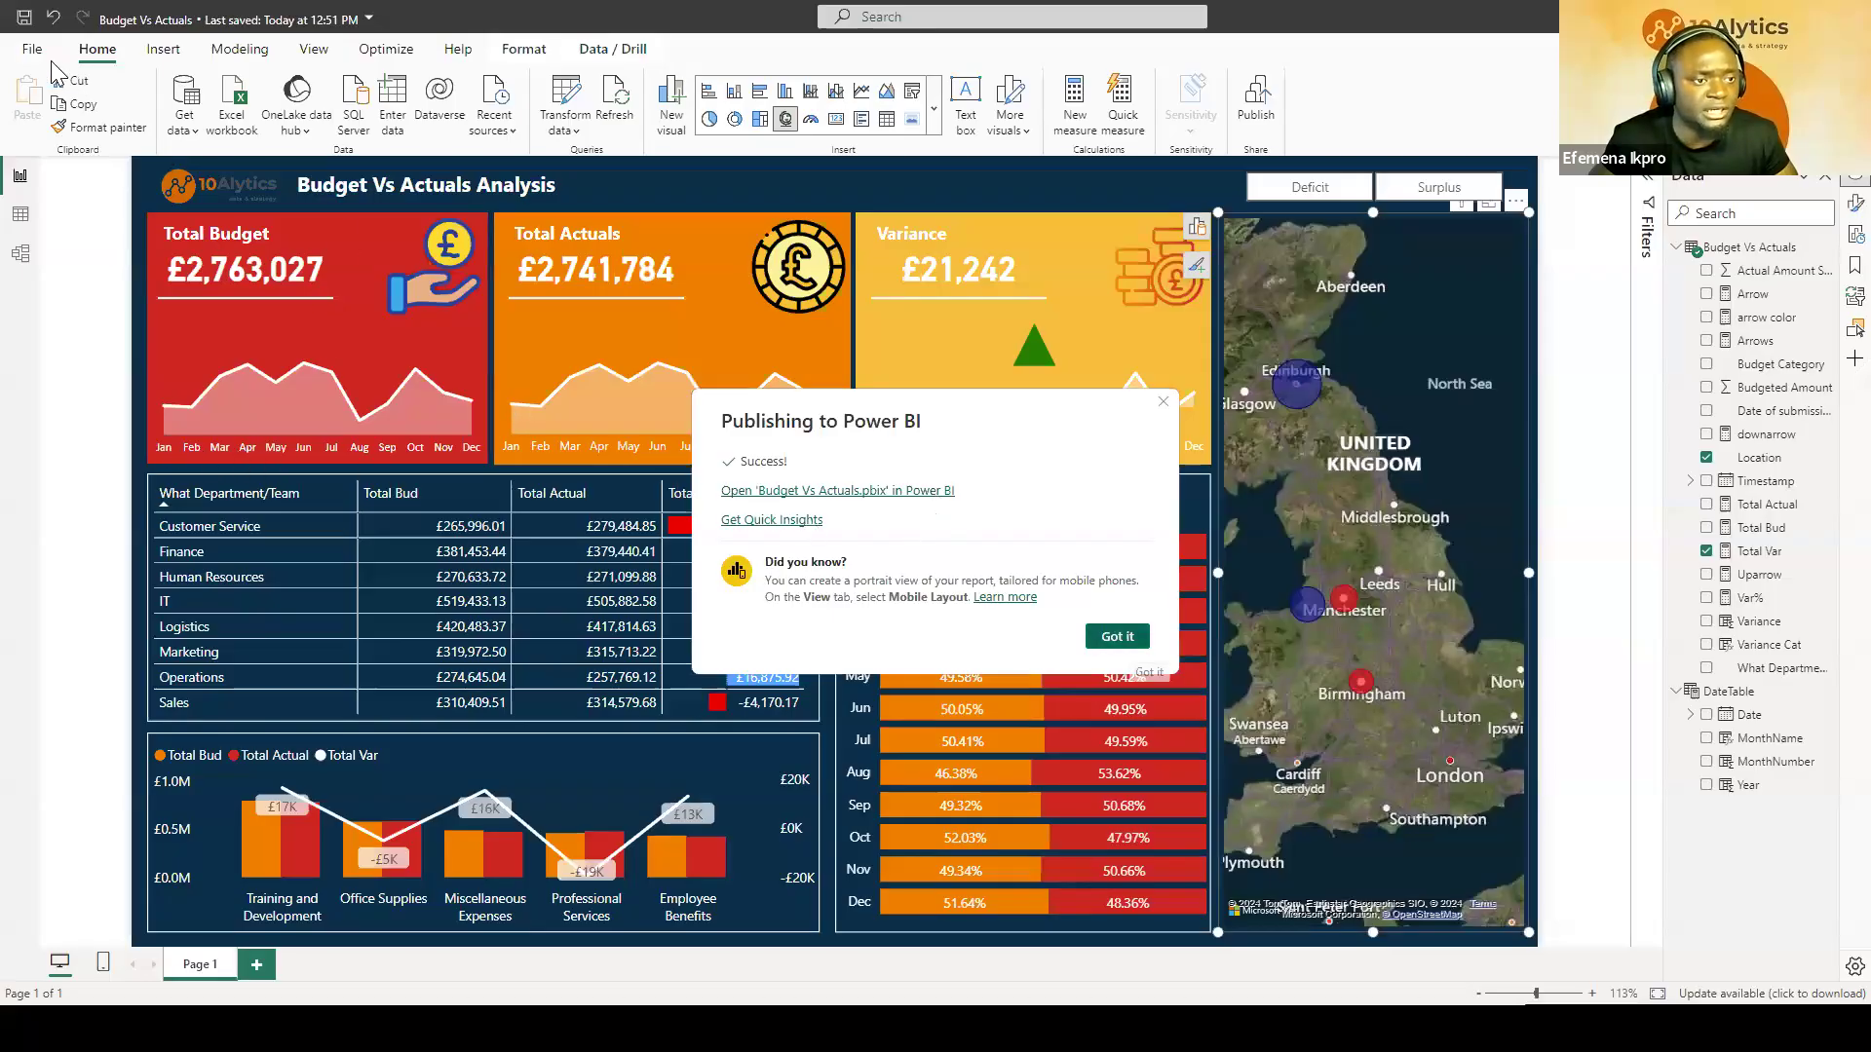
click(1118, 637)
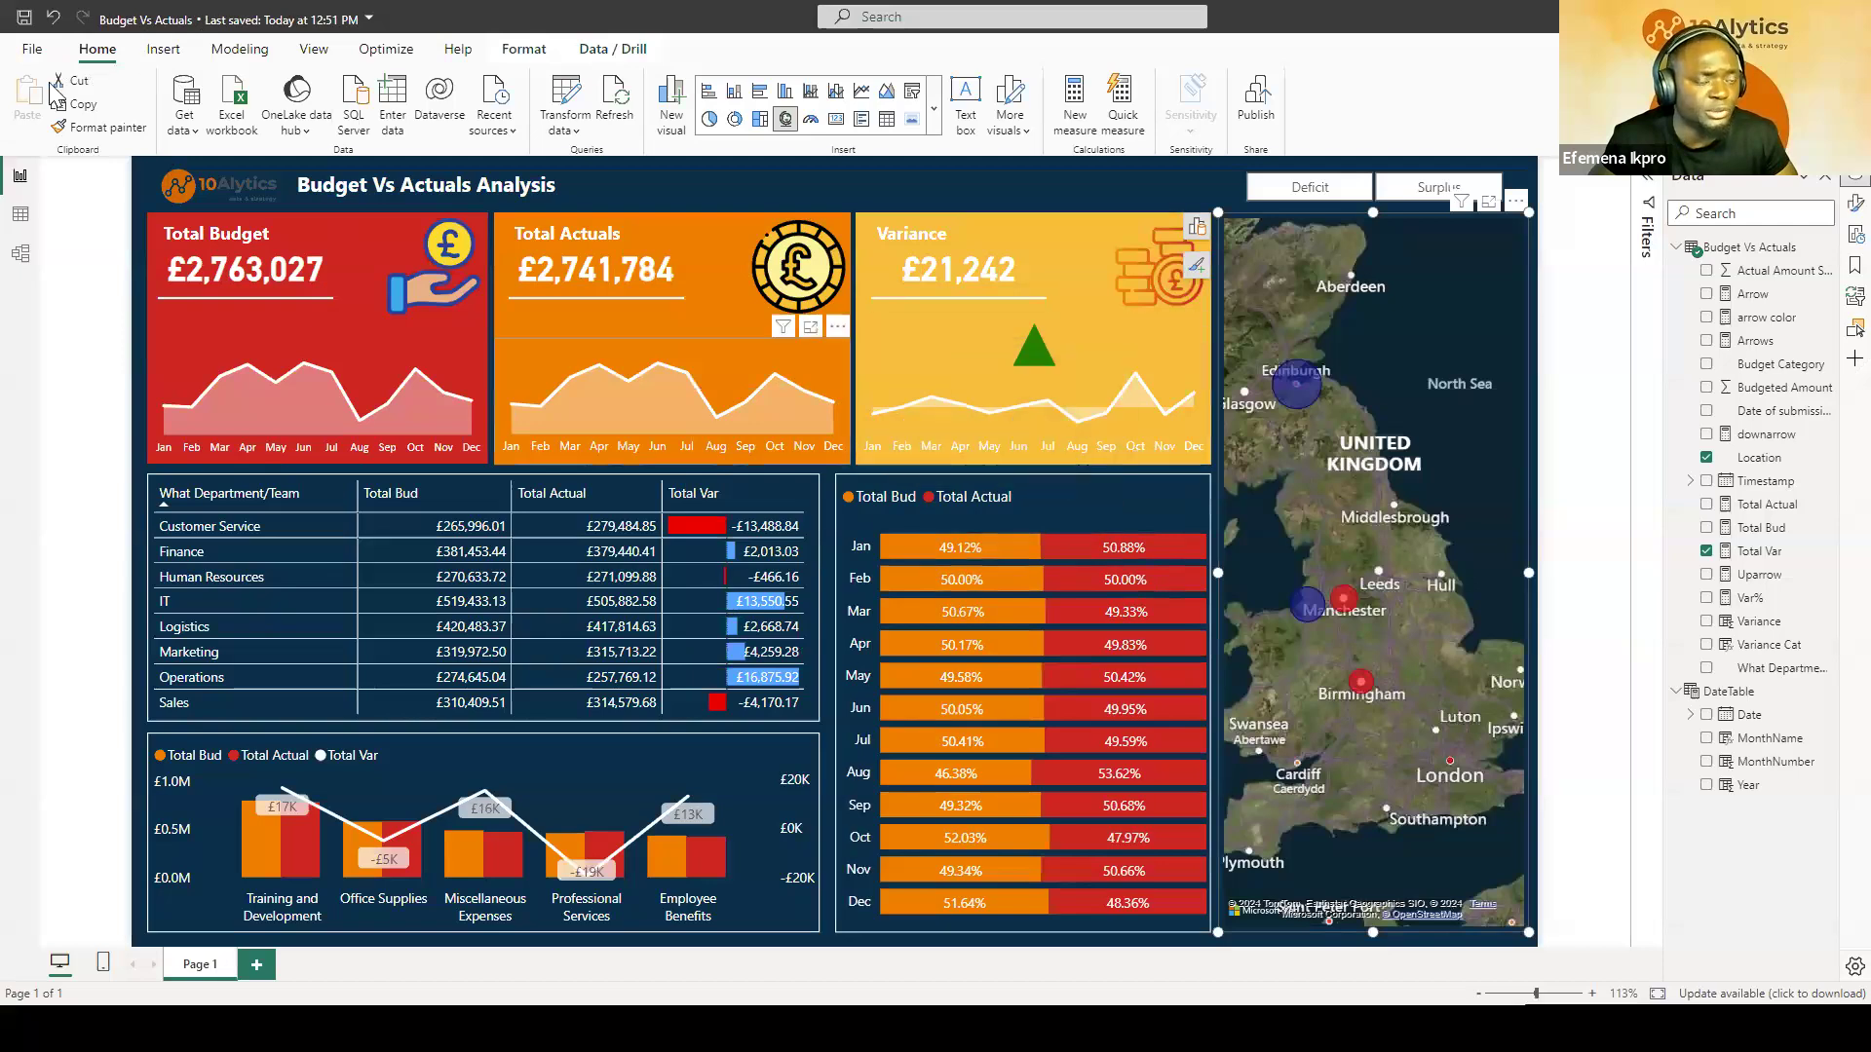
key(alt+Tab)
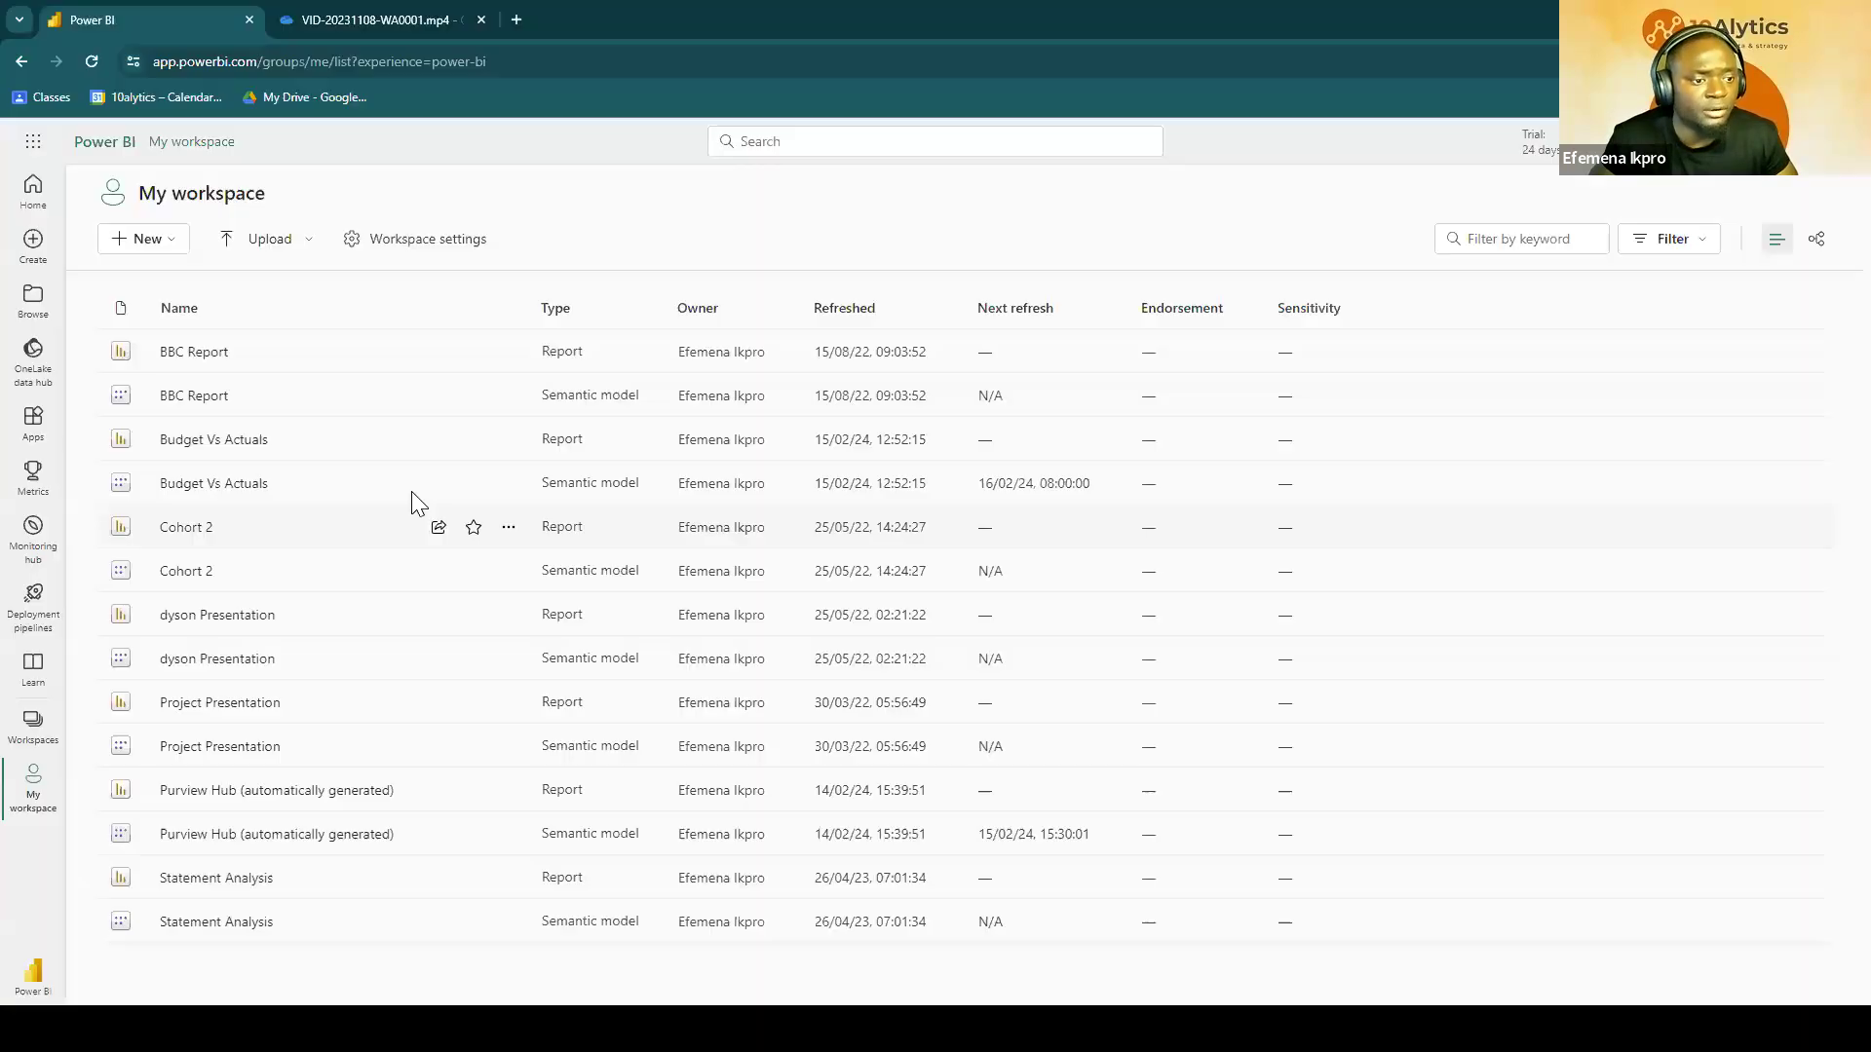
Step: Open the published Budget Vs Actuals report from My workspace and show it in a maximized browser window
click(234, 440)
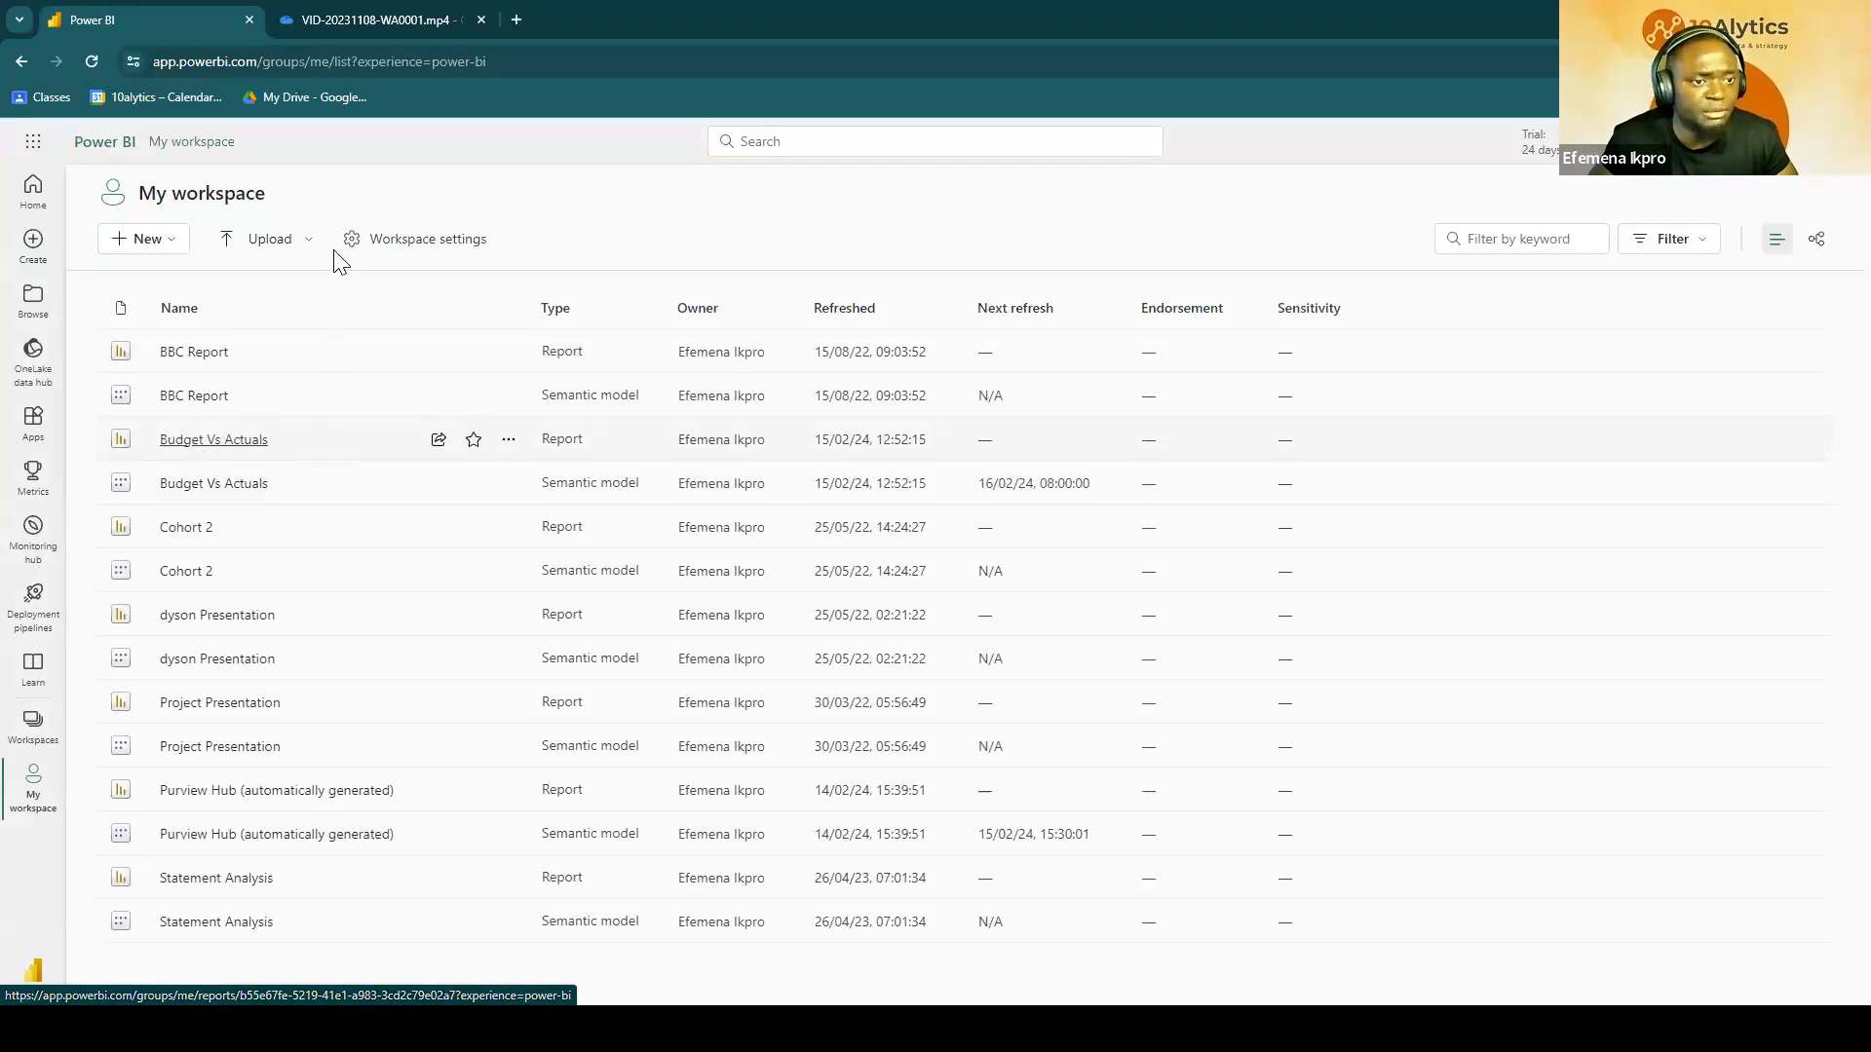
key(alt+Tab)
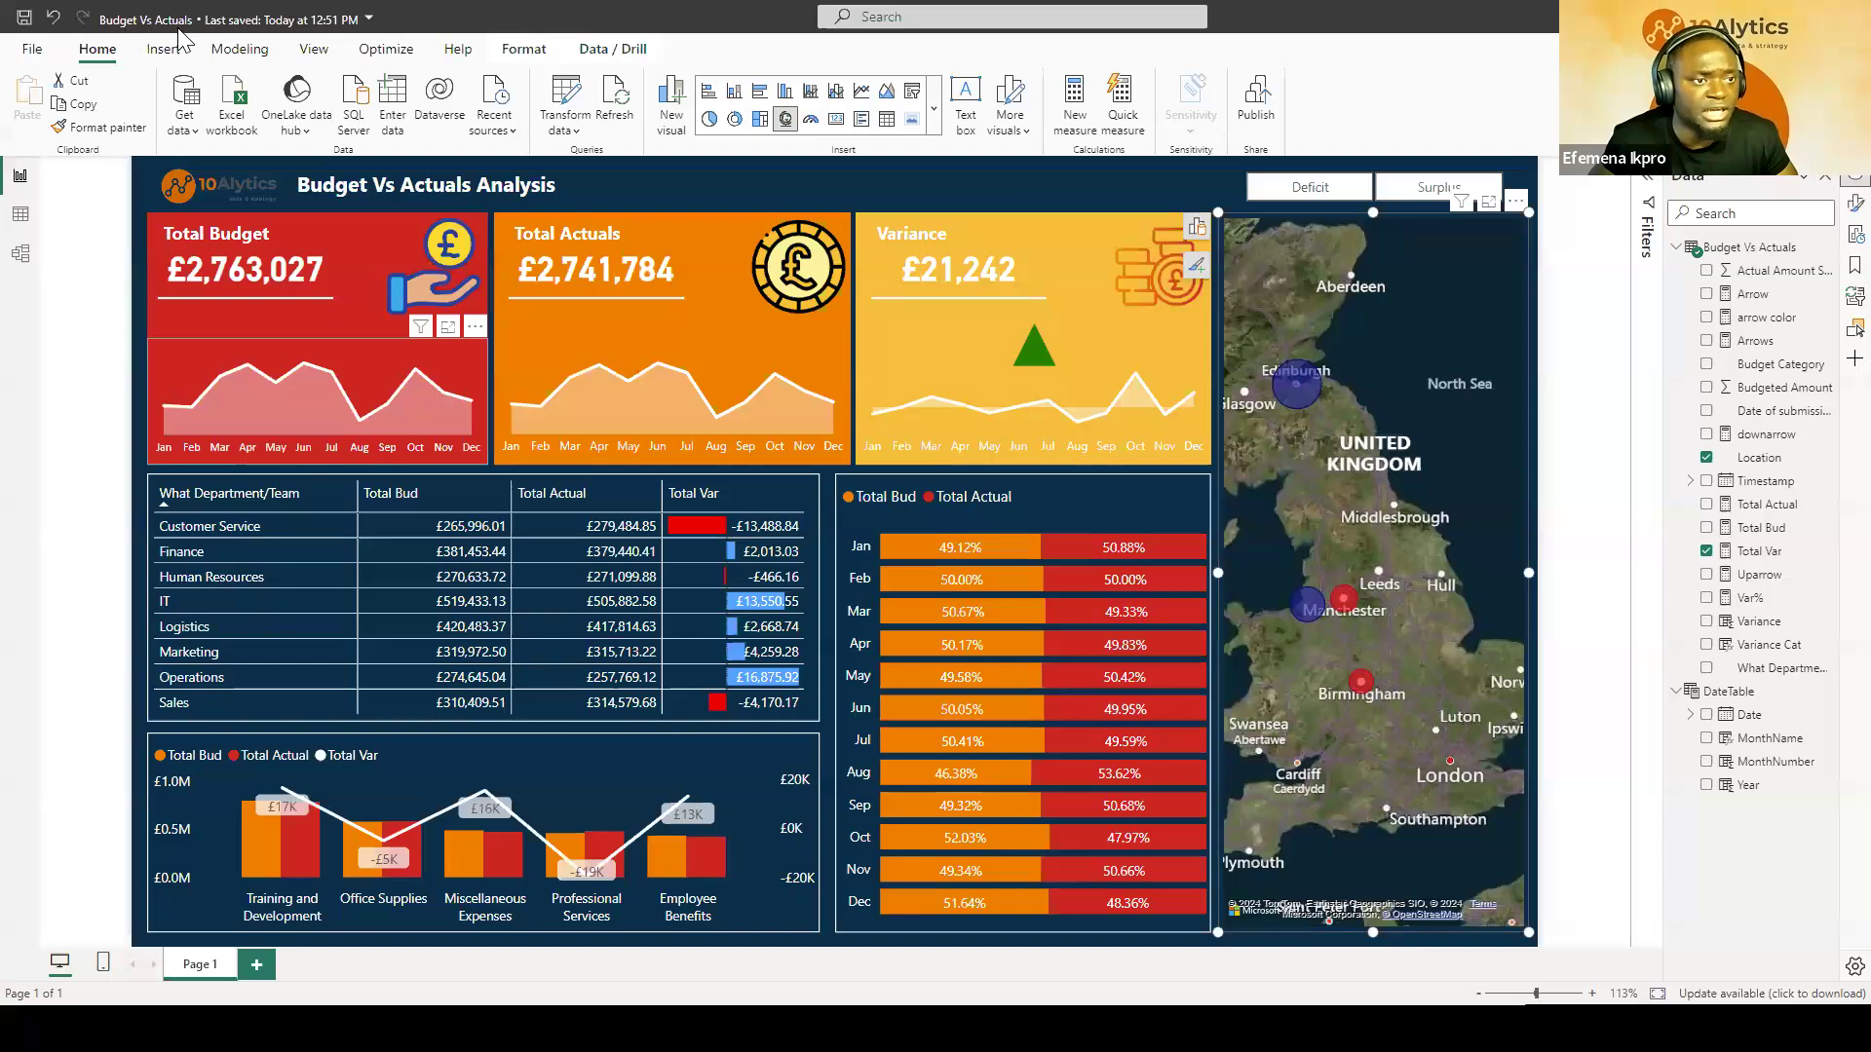
key(alt+Tab)
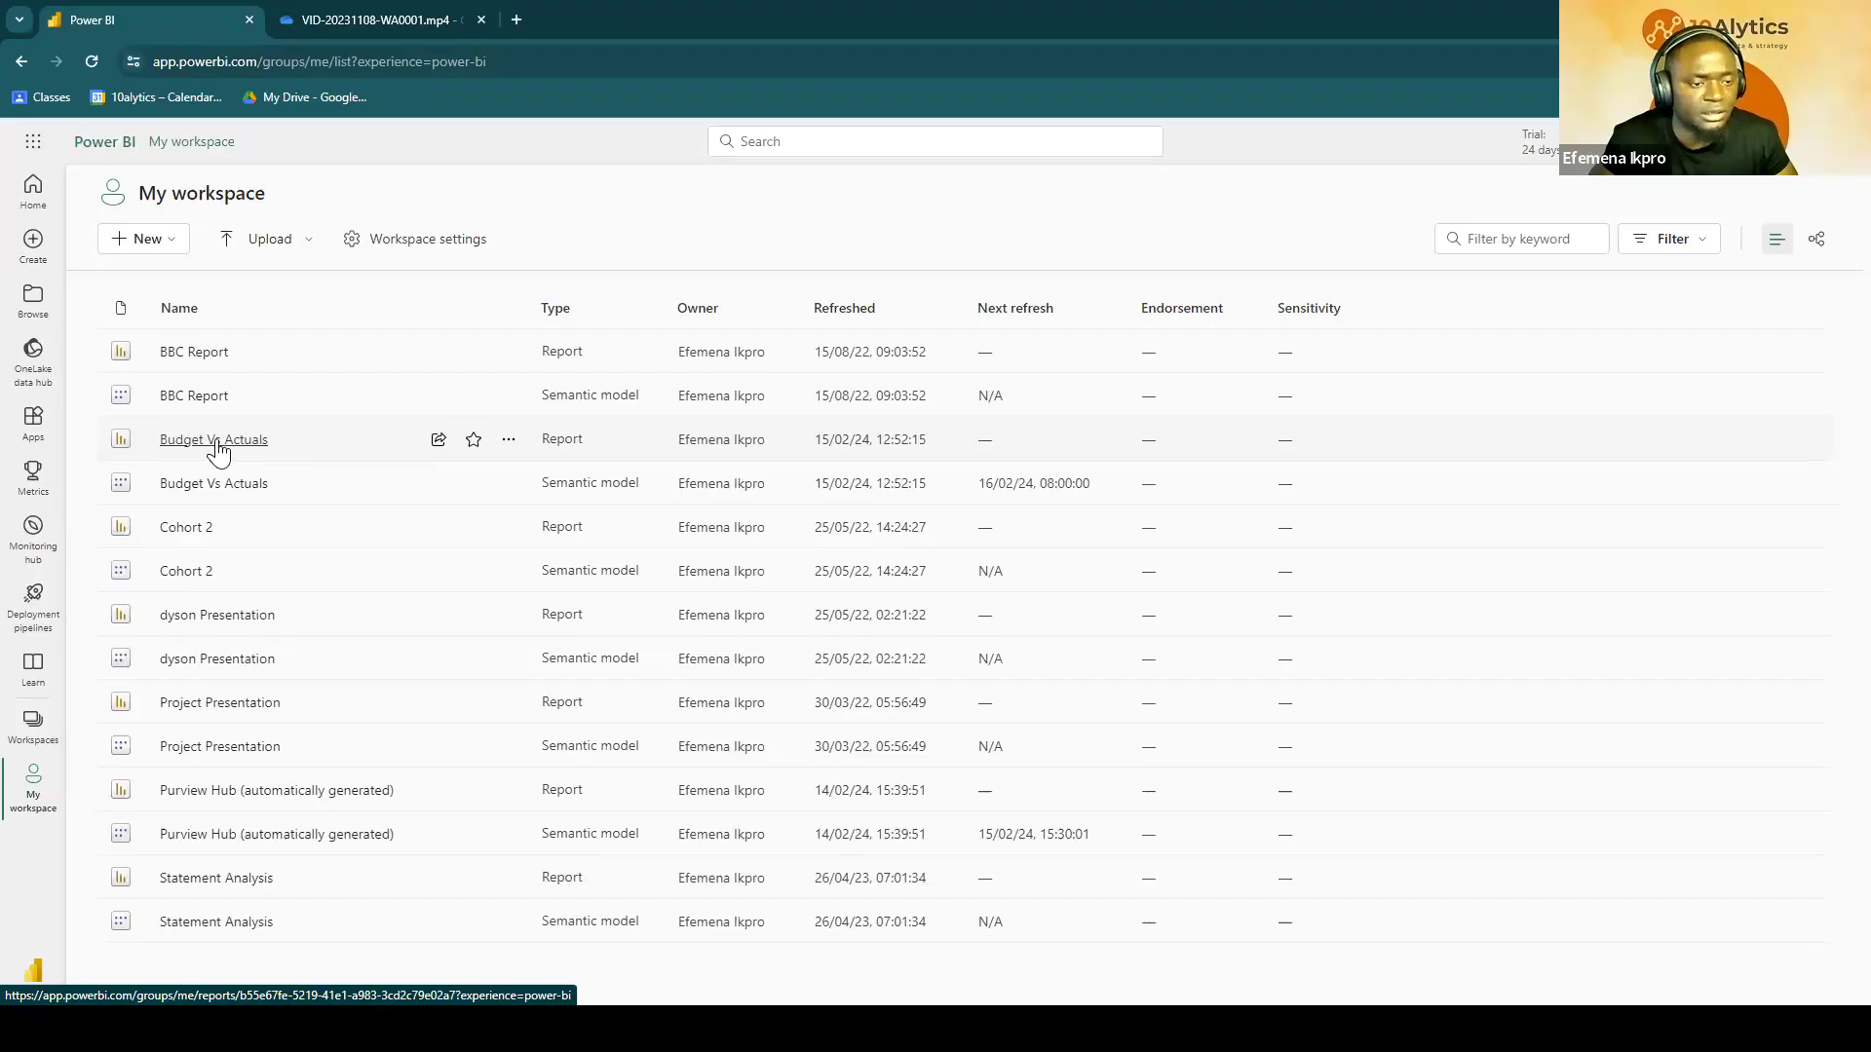
click(217, 444)
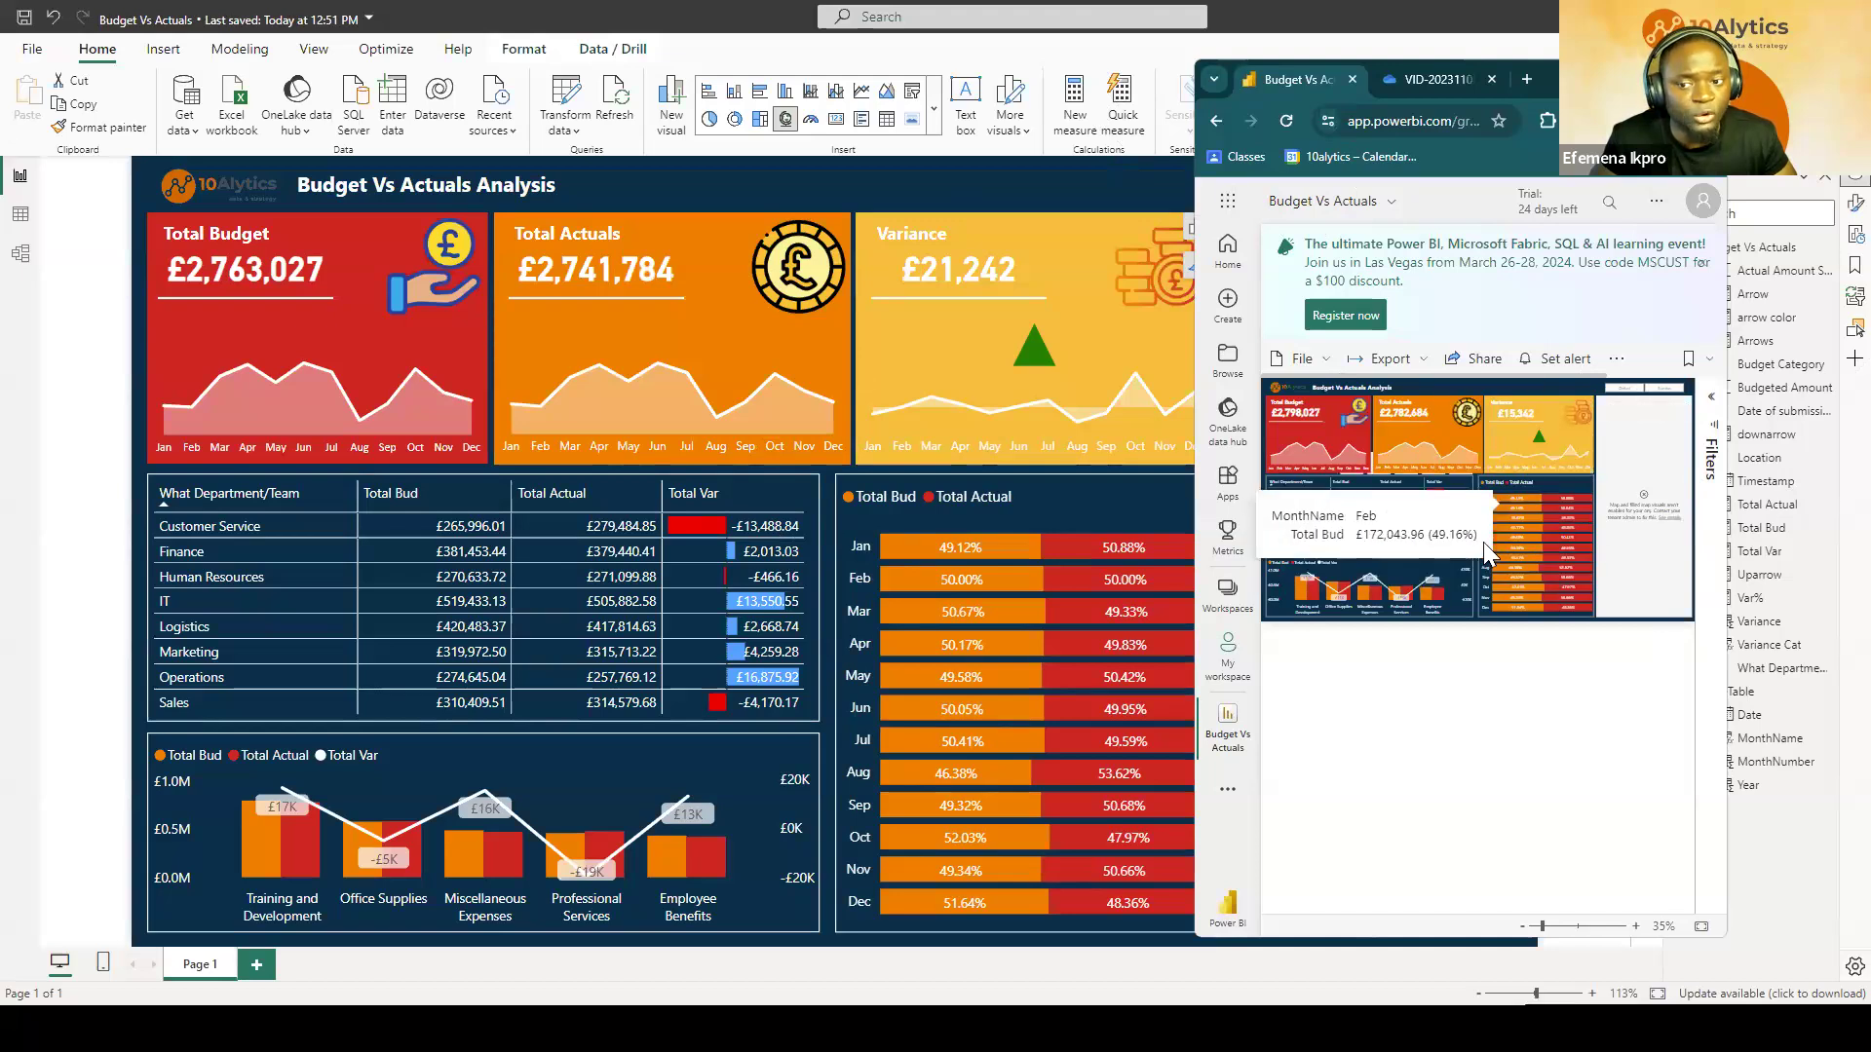
click(1660, 80)
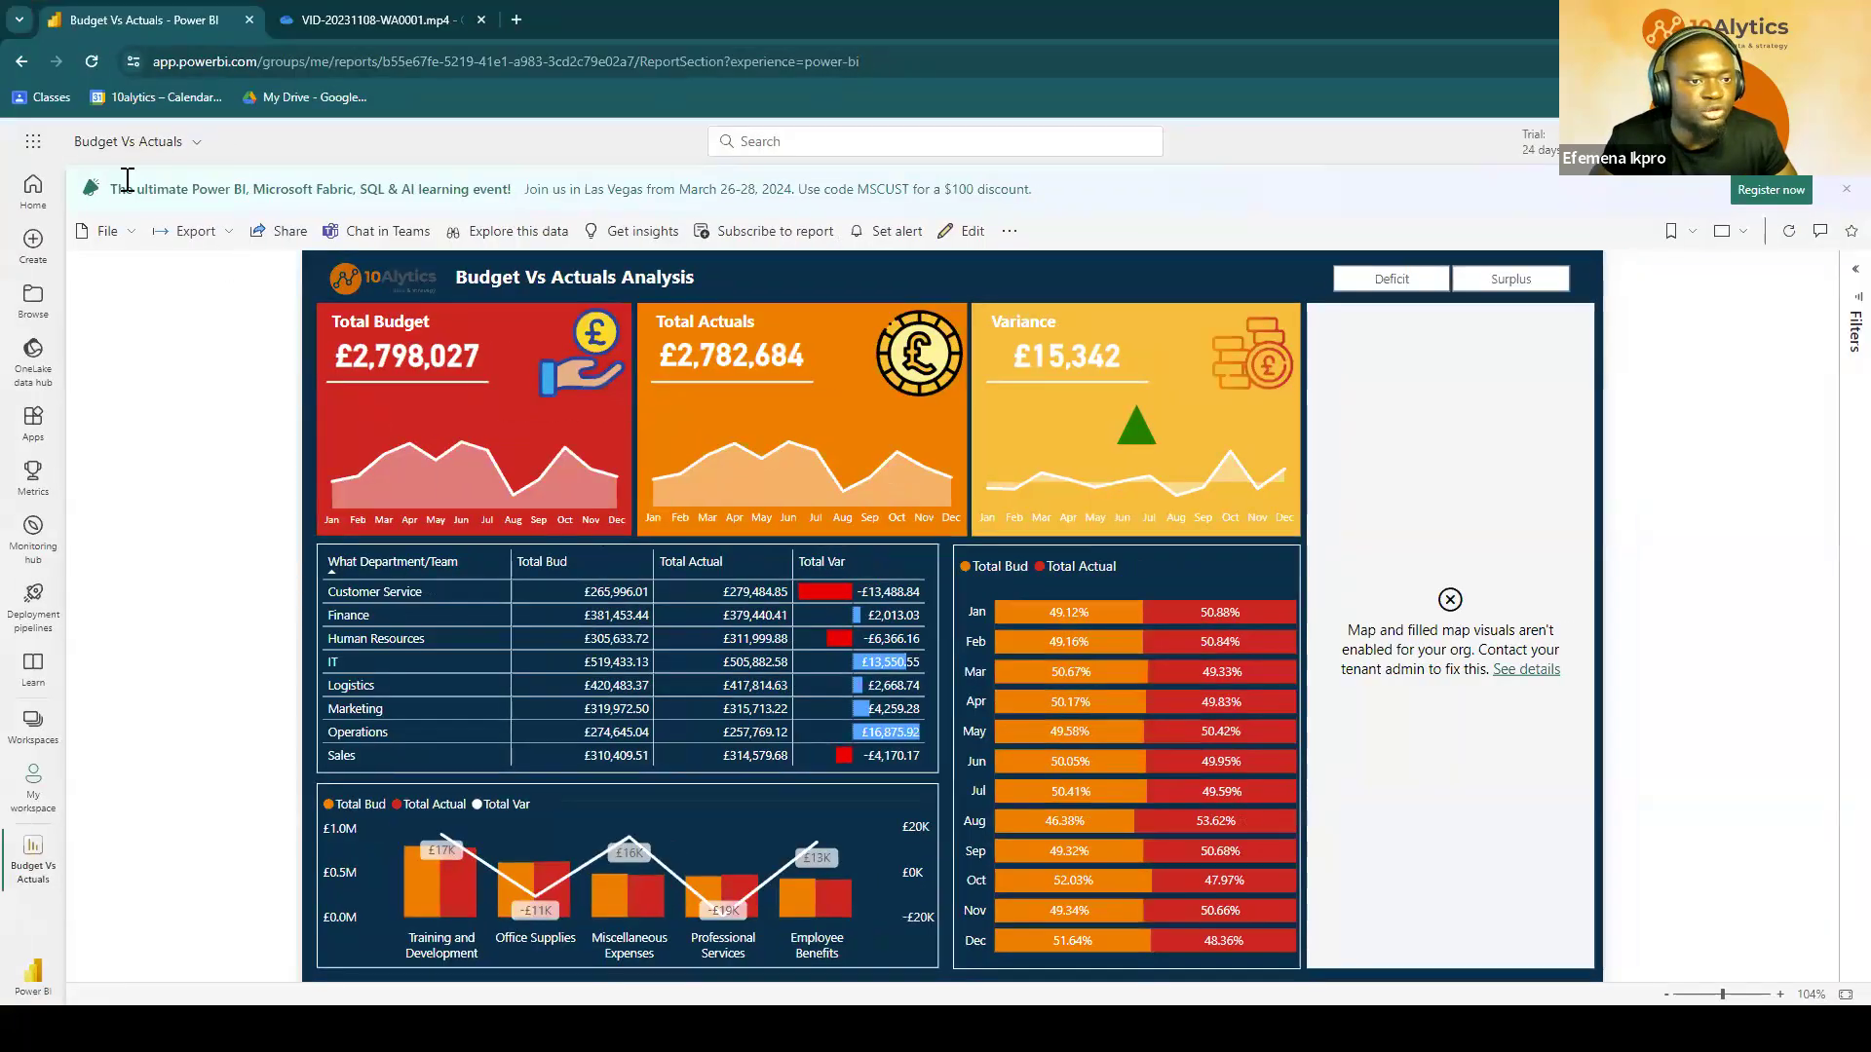
Step: Review the sharing options of the published Budget Vs Actuals report and close them without sending a link
click(271, 239)
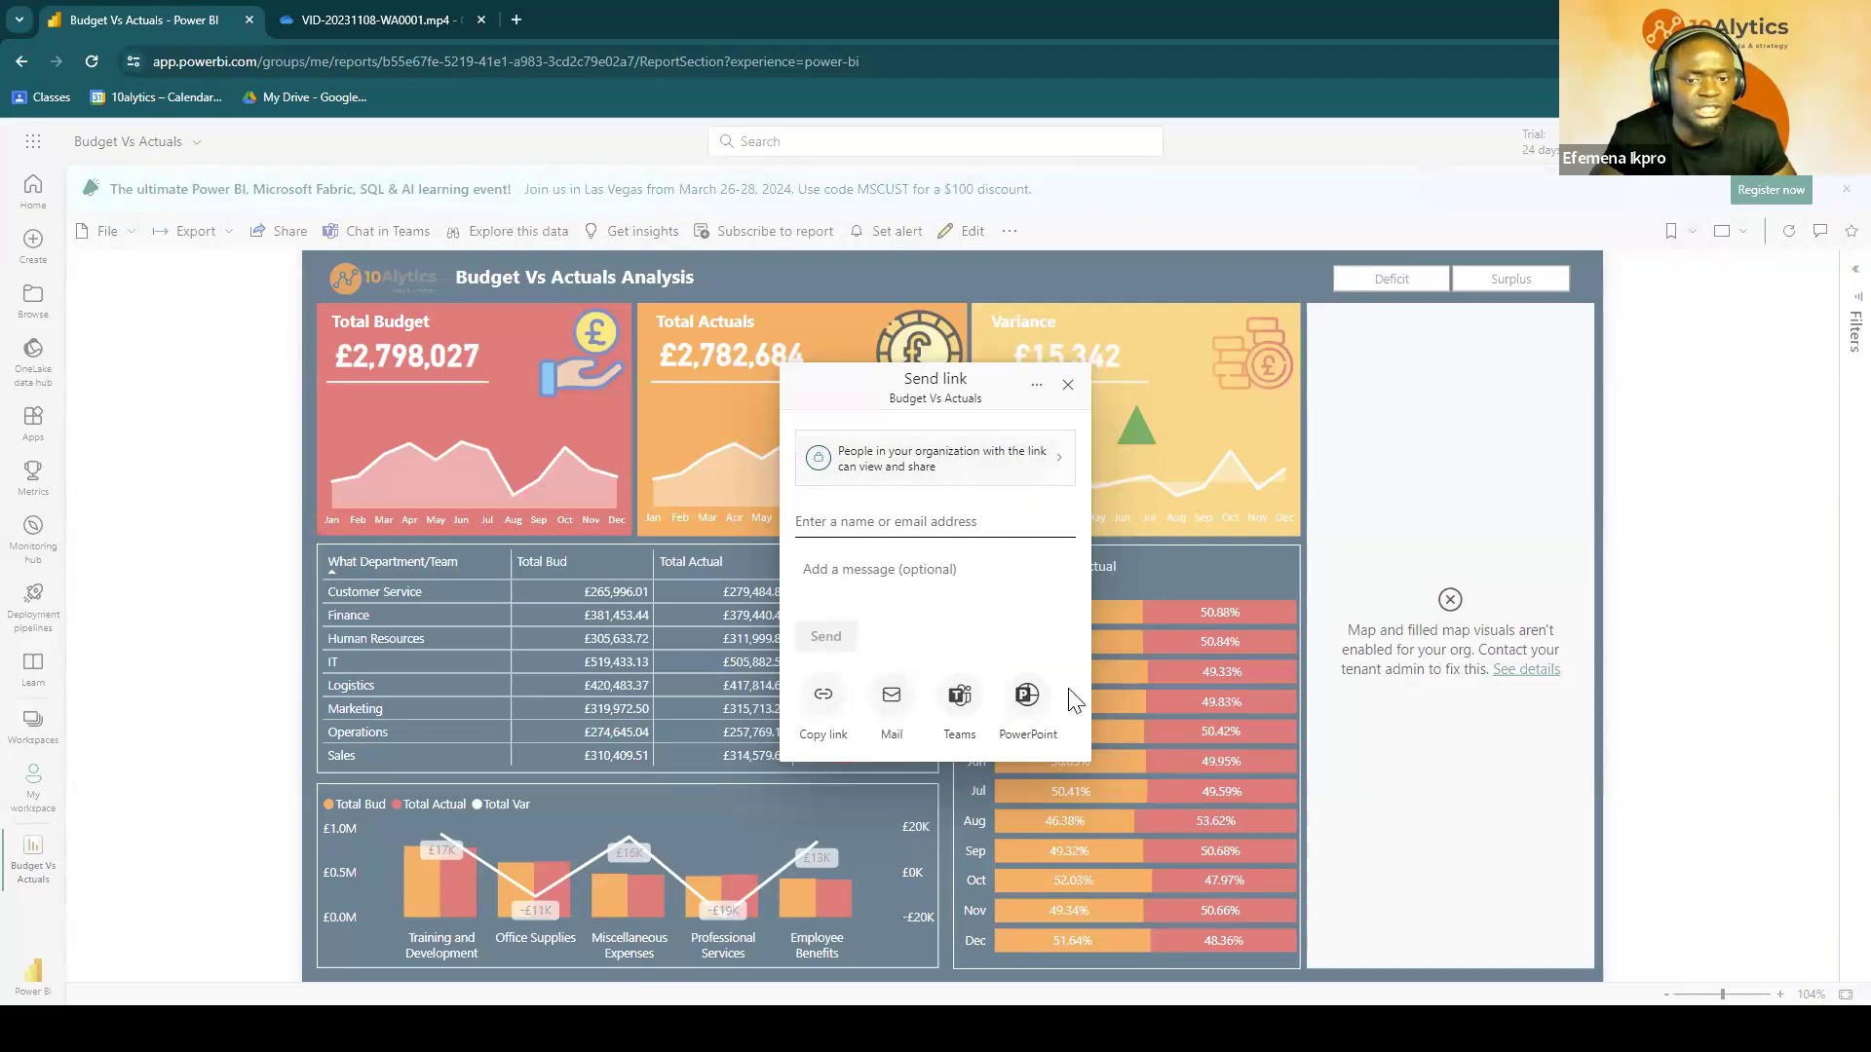
click(1068, 384)
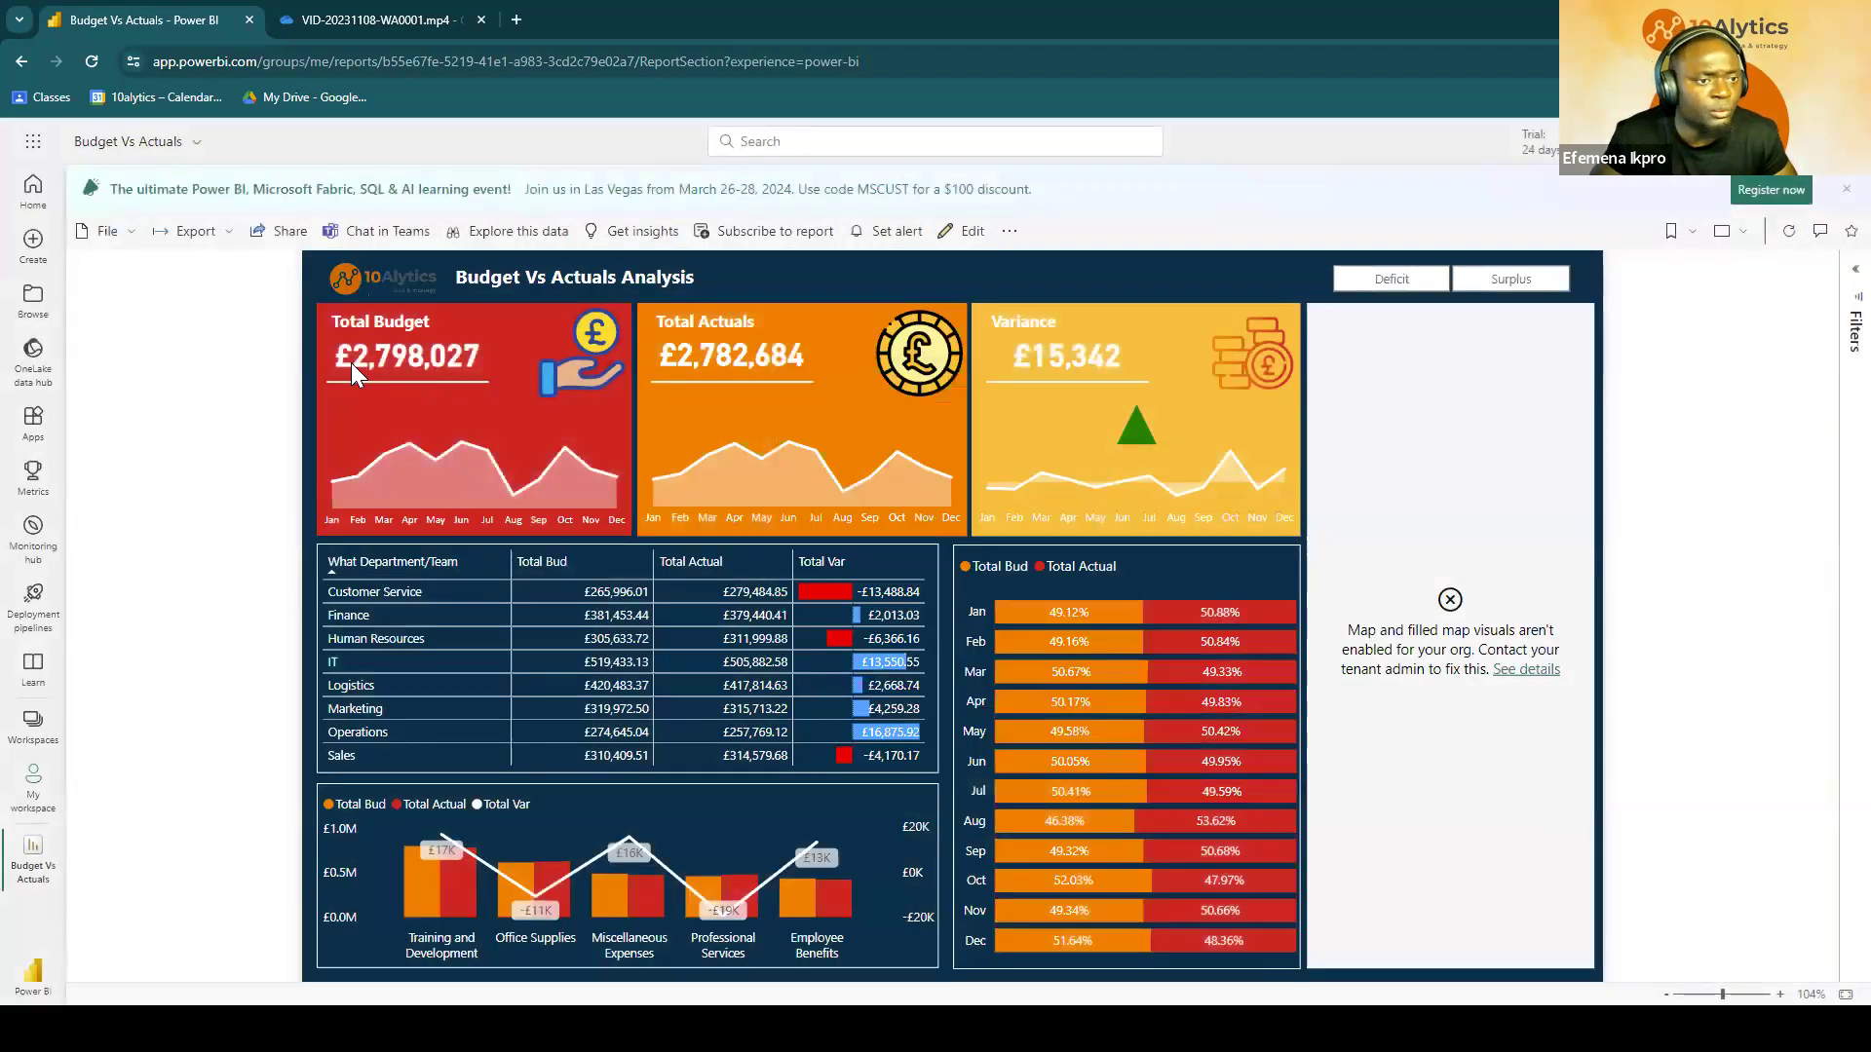
Step: Open the Budget Vs Actuals semantic model's refresh schedule from My workspace and choose the Daily refresh frequency
click(33, 785)
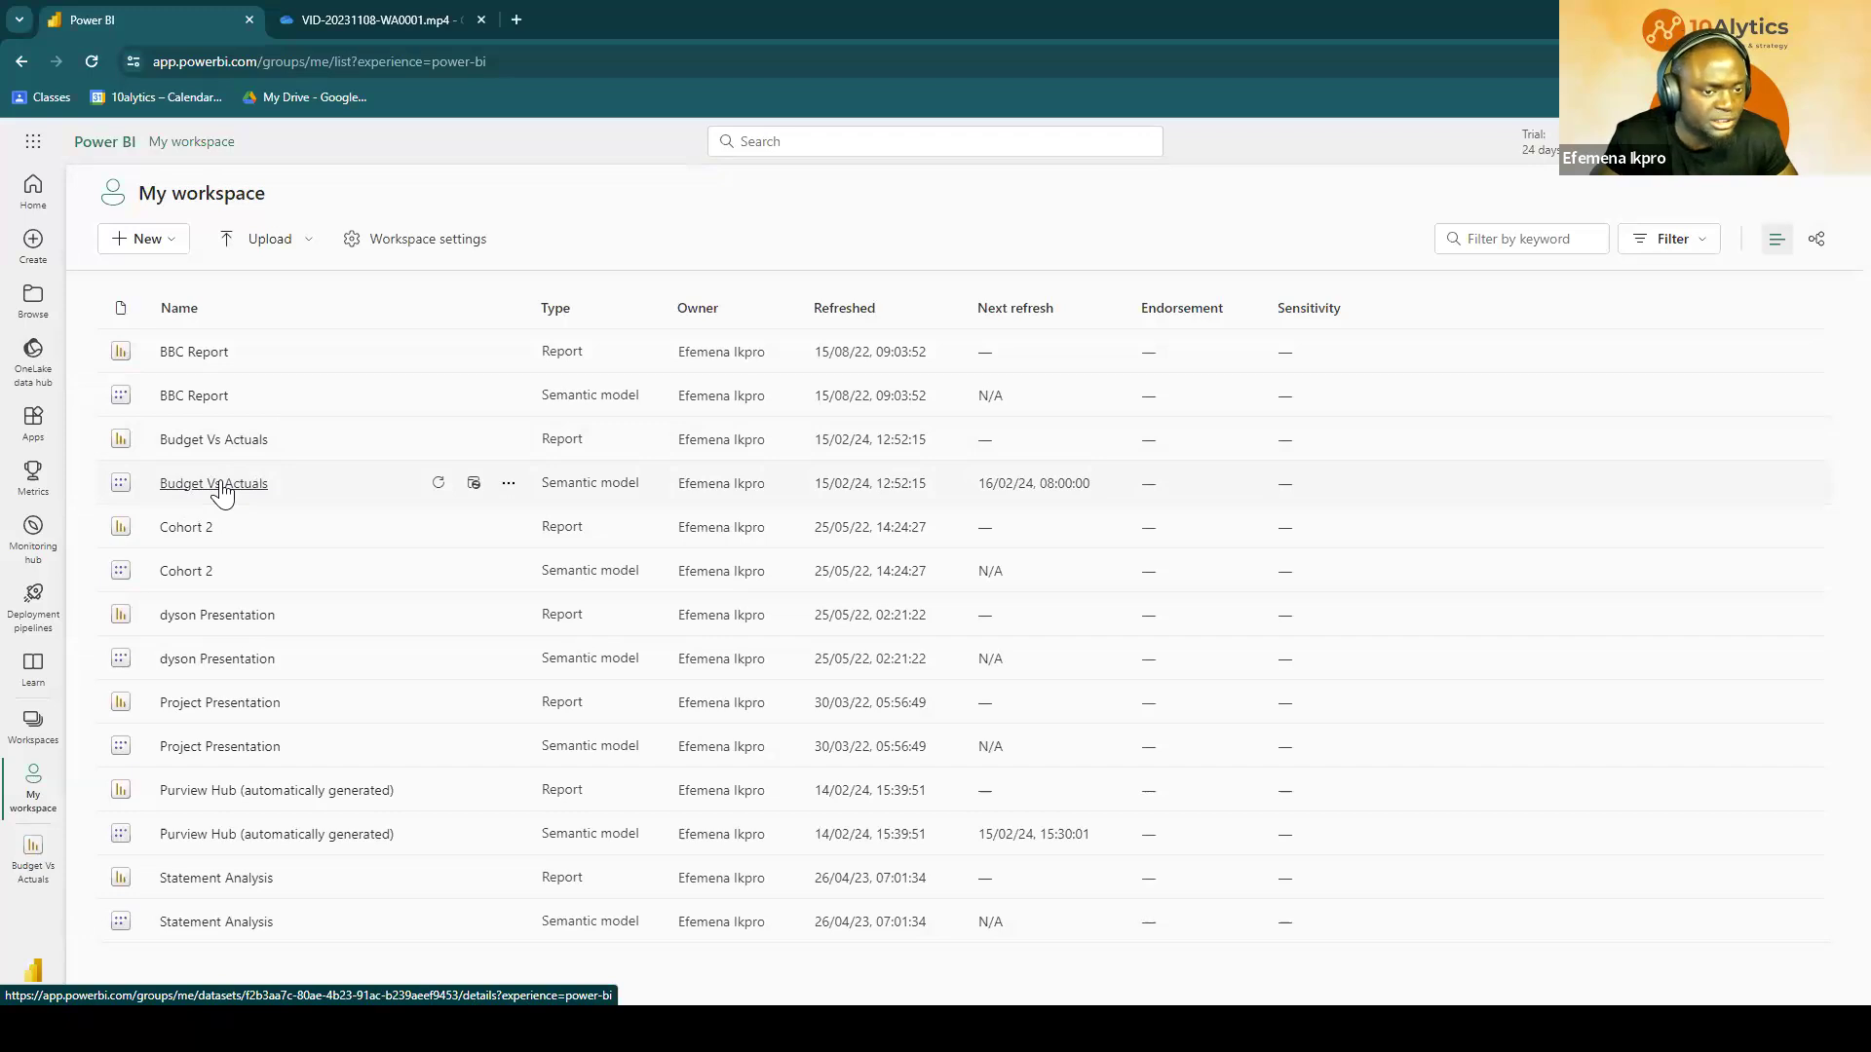
click(475, 487)
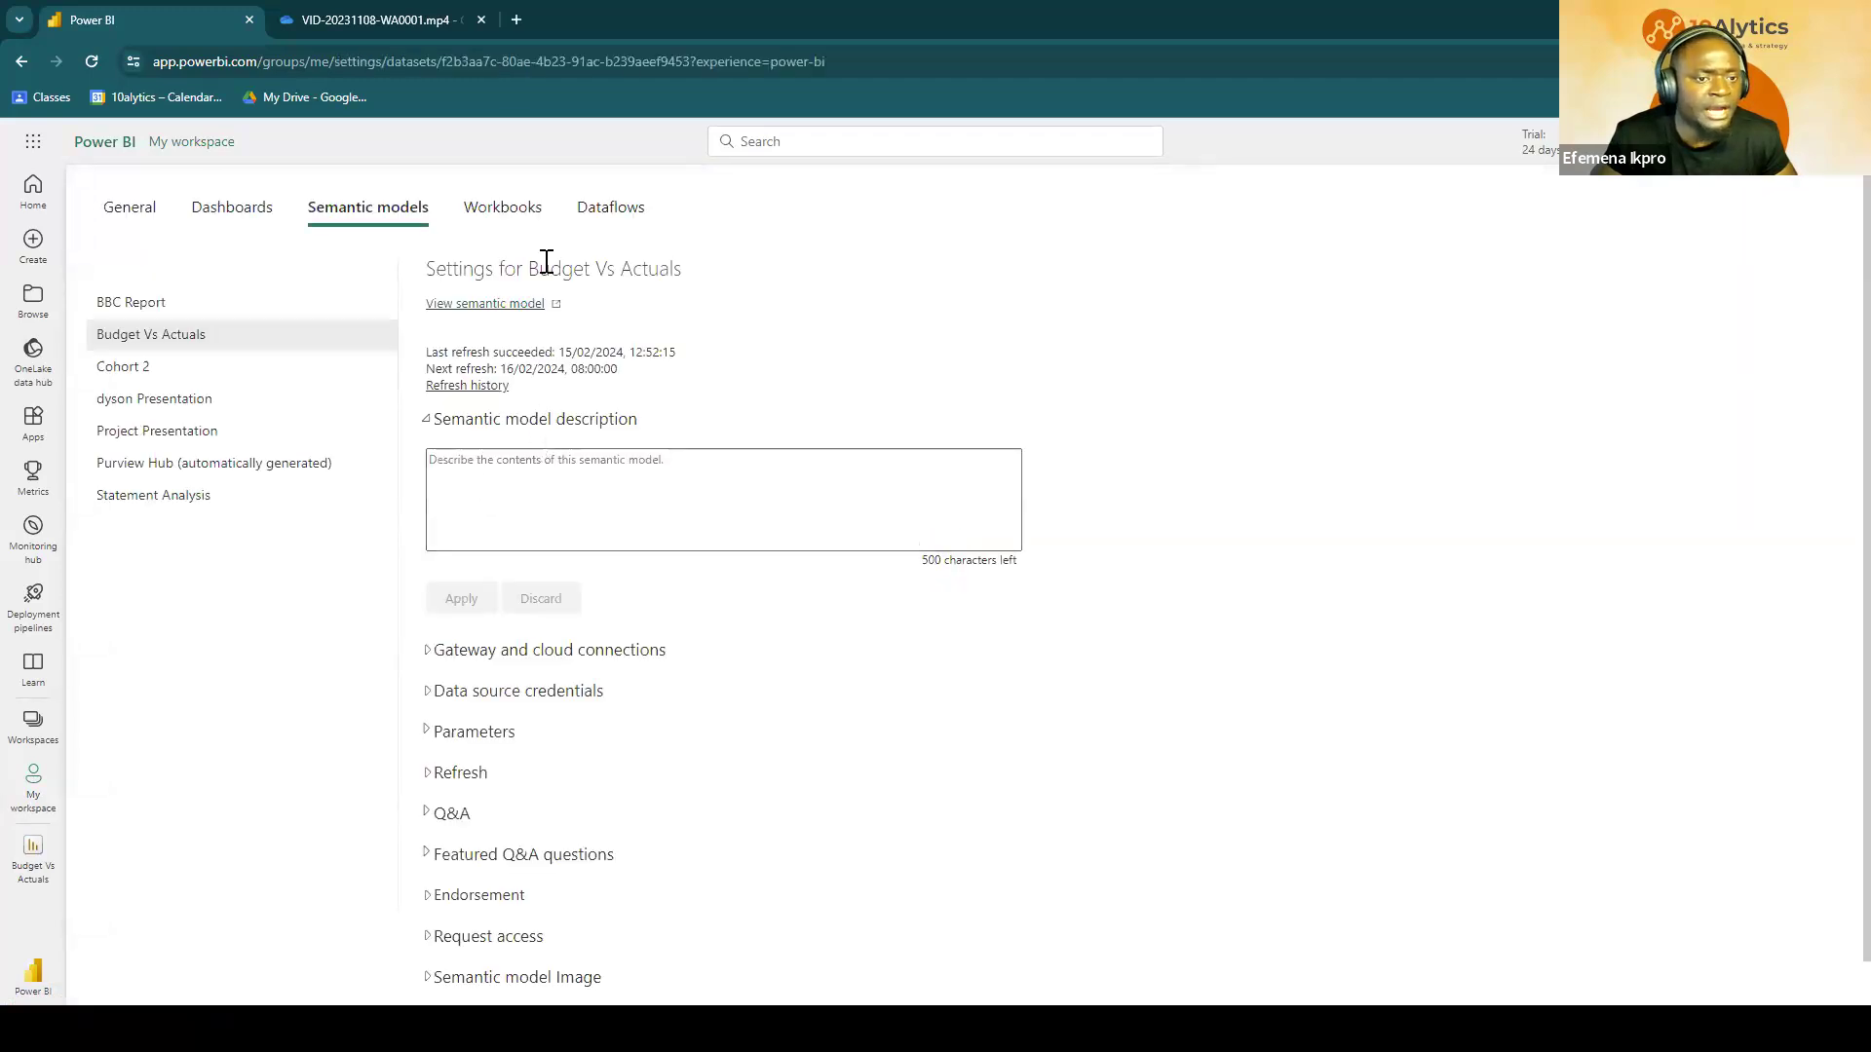
scroll(551, 419, down, 1)
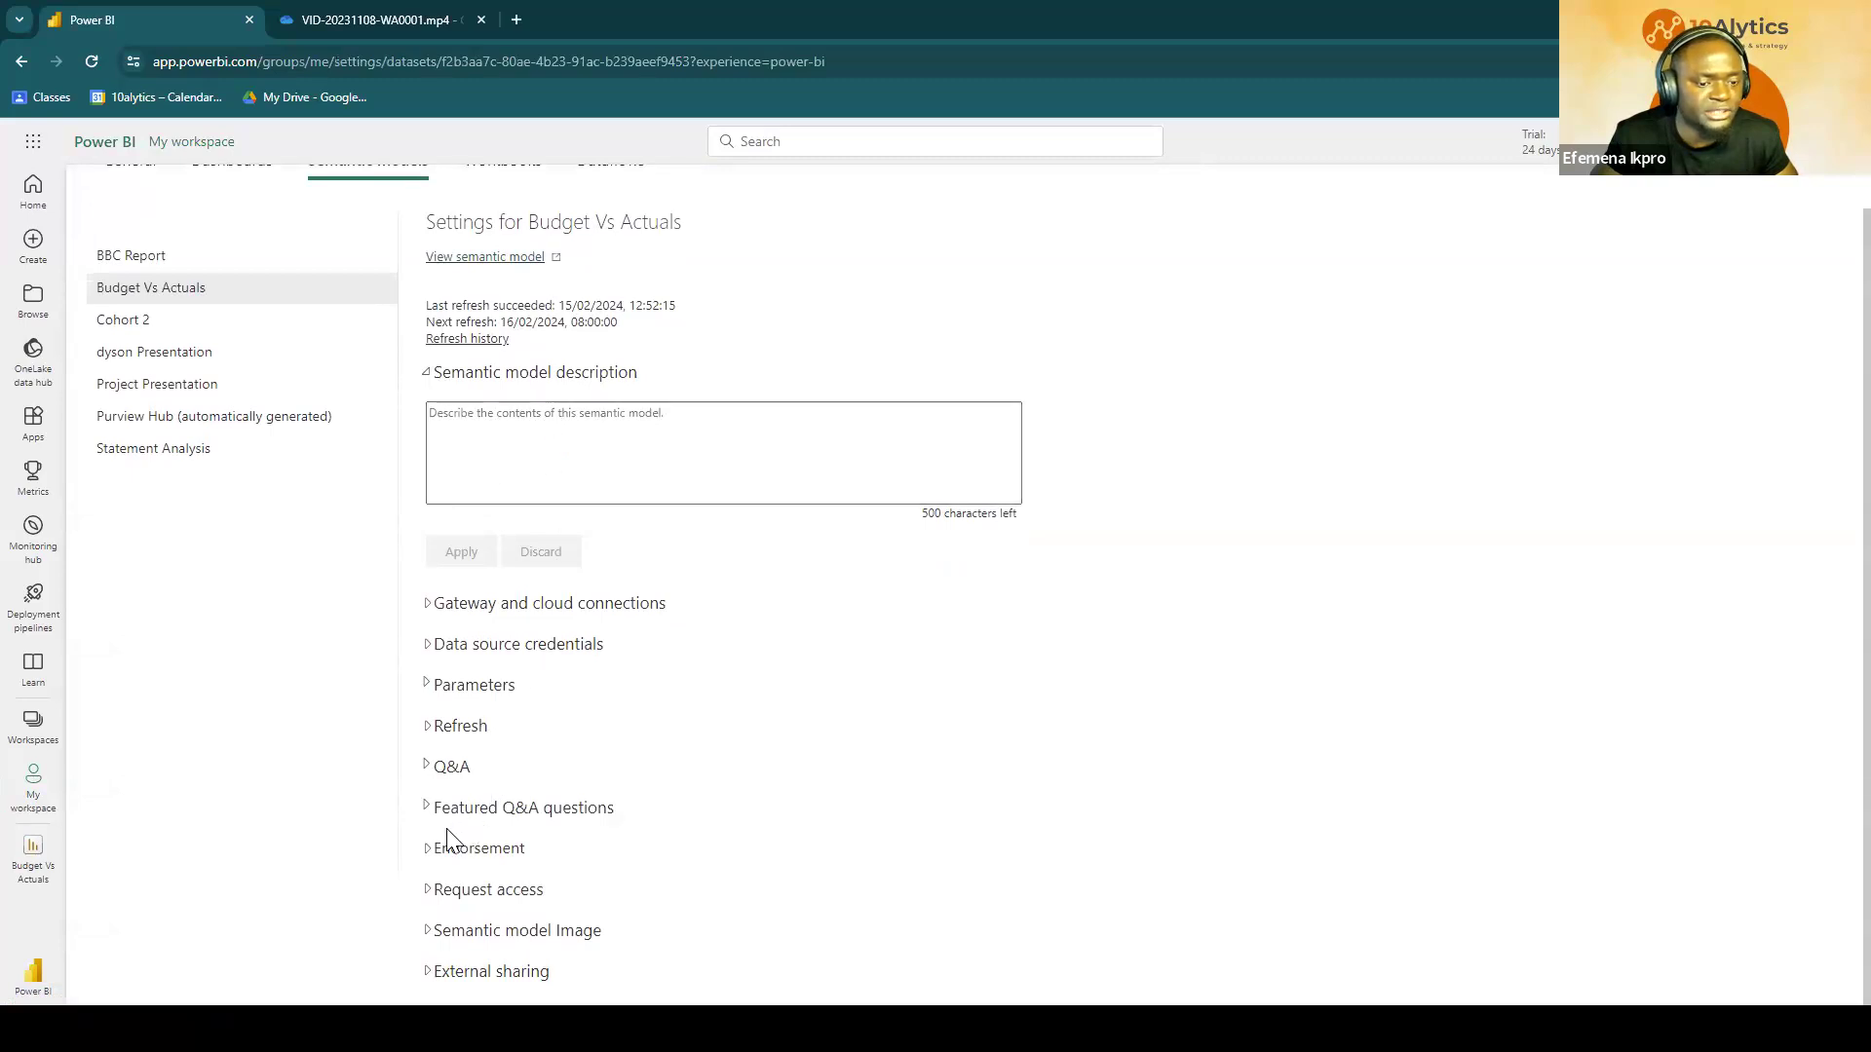
click(432, 735)
scroll(565, 718, down, 4)
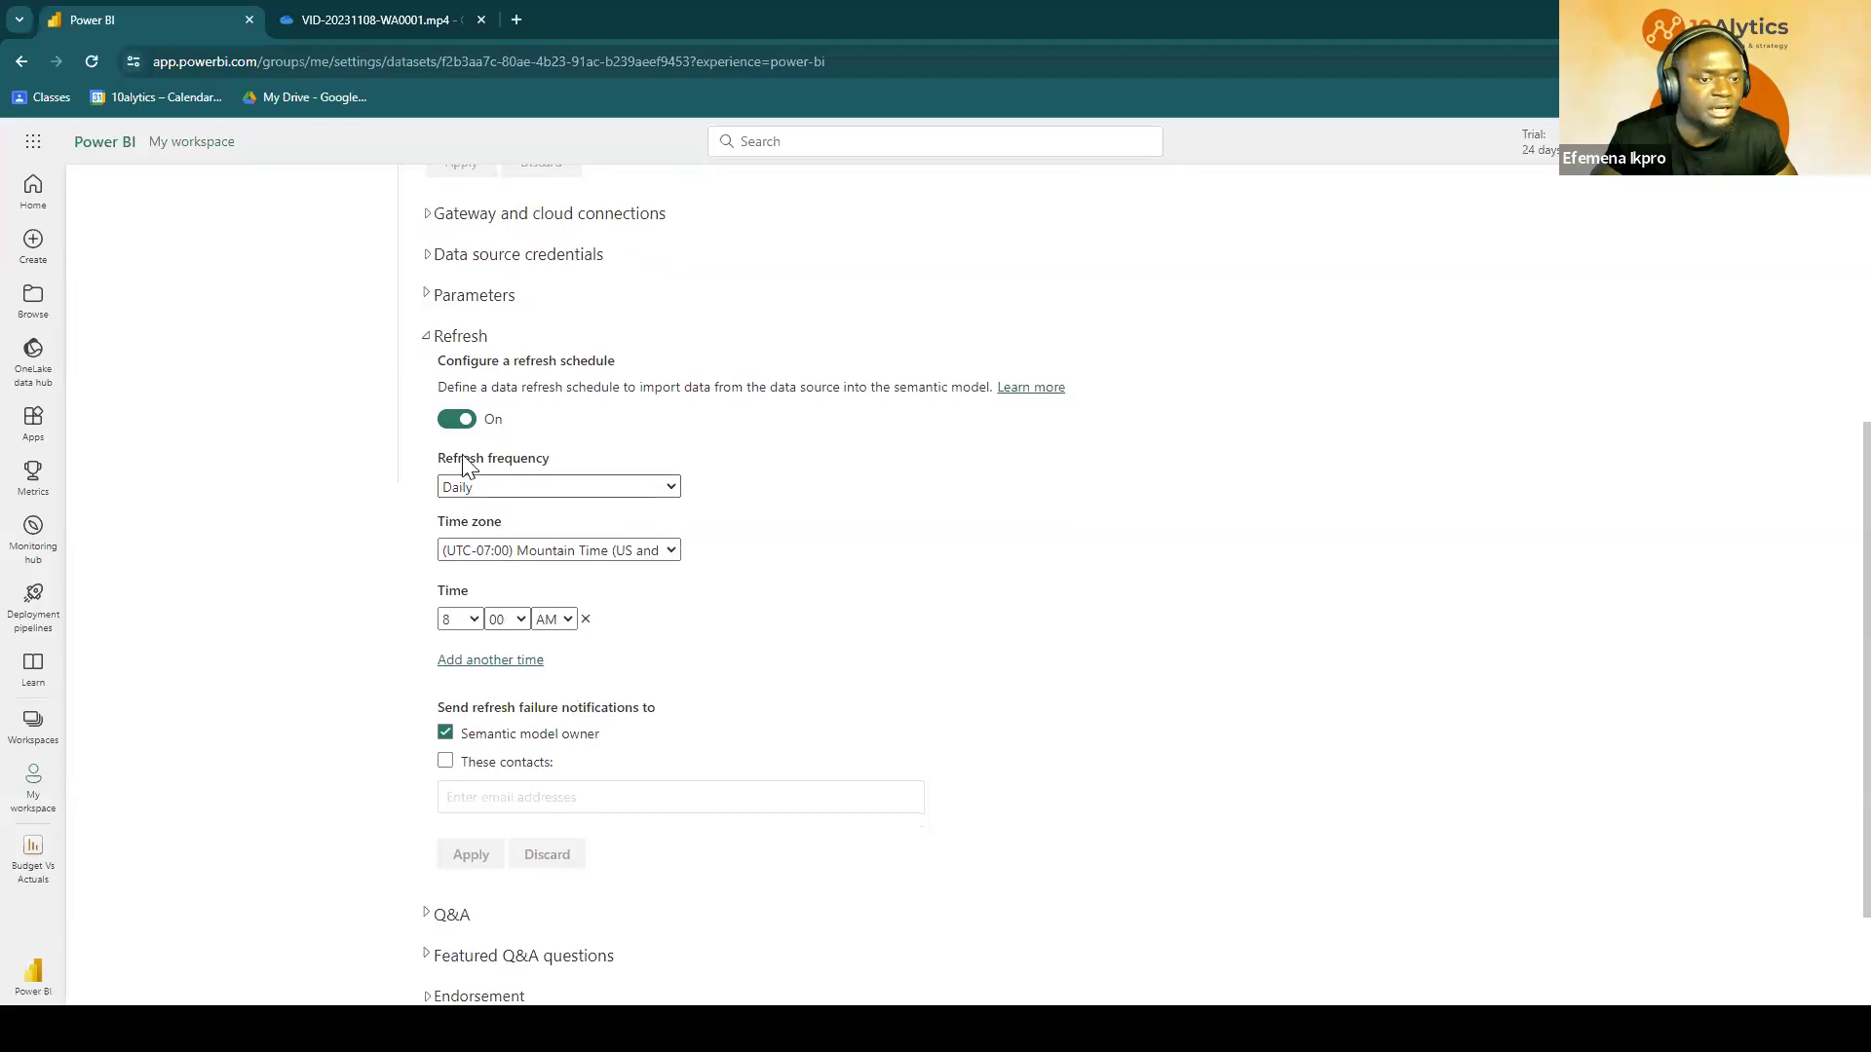
click(509, 488)
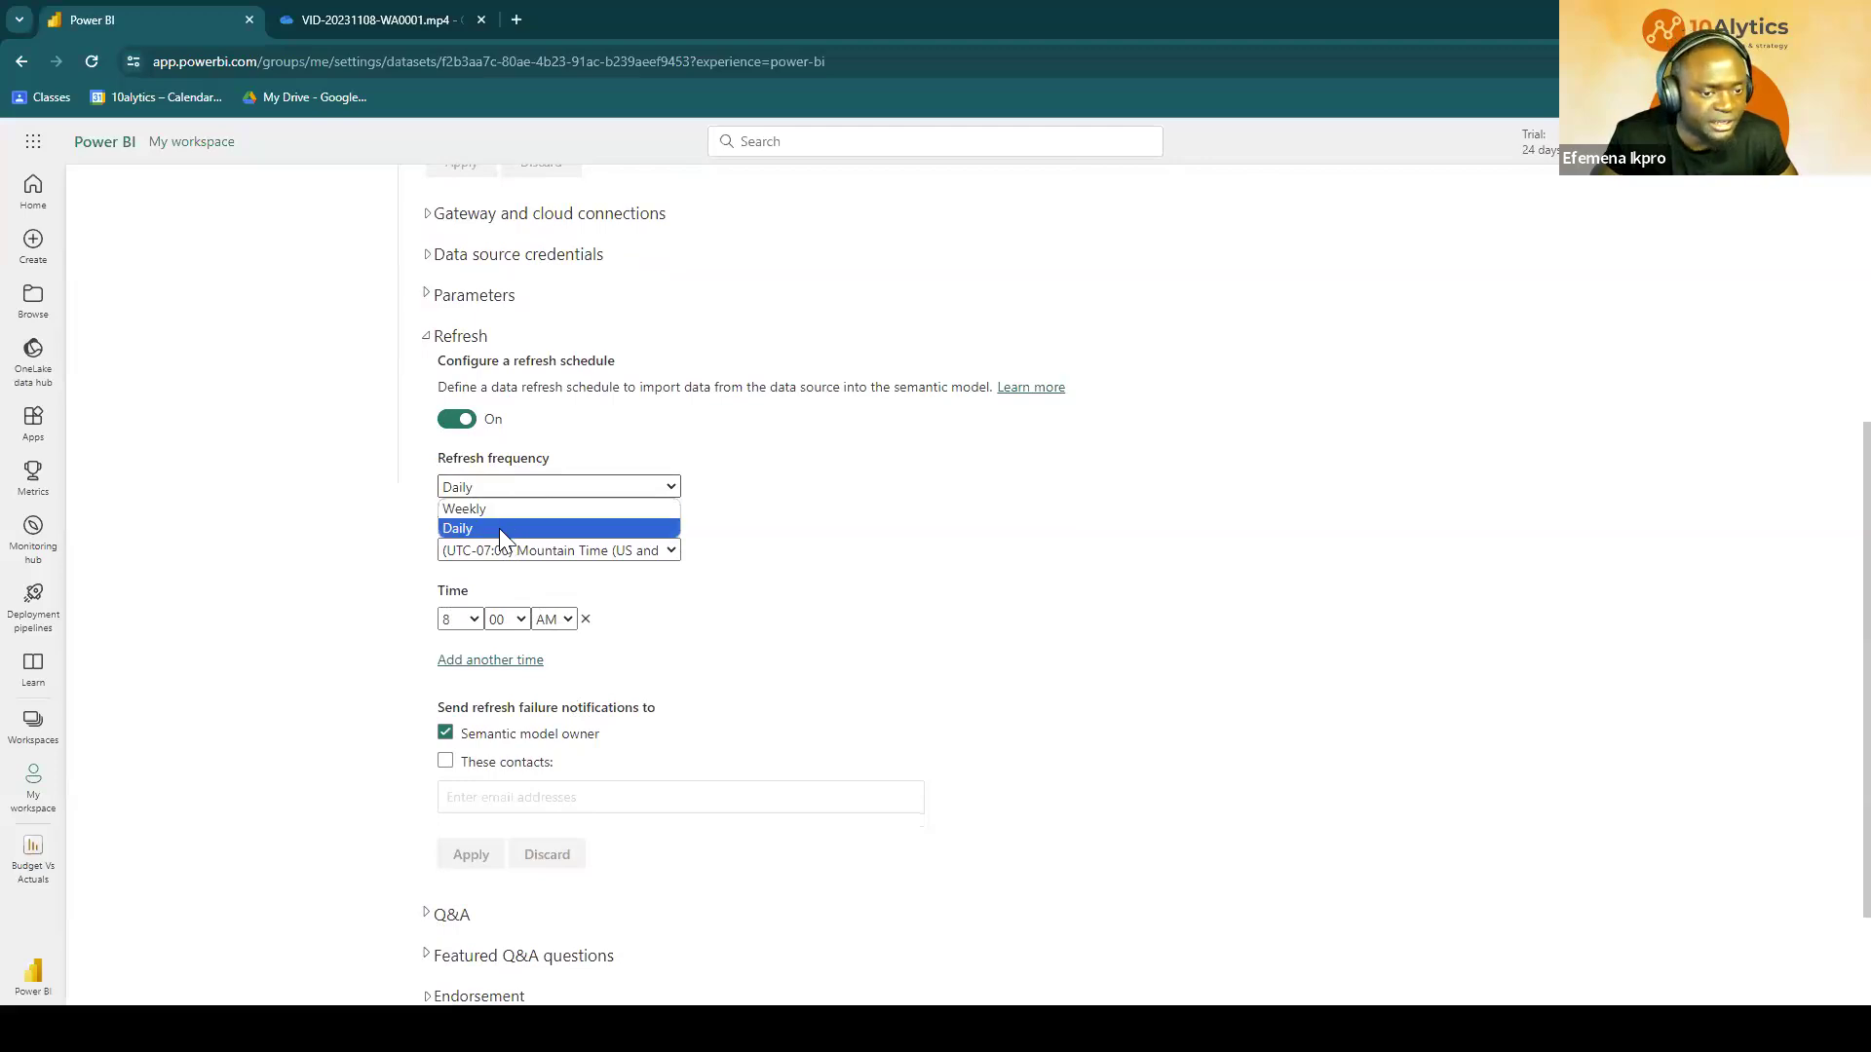
click(499, 528)
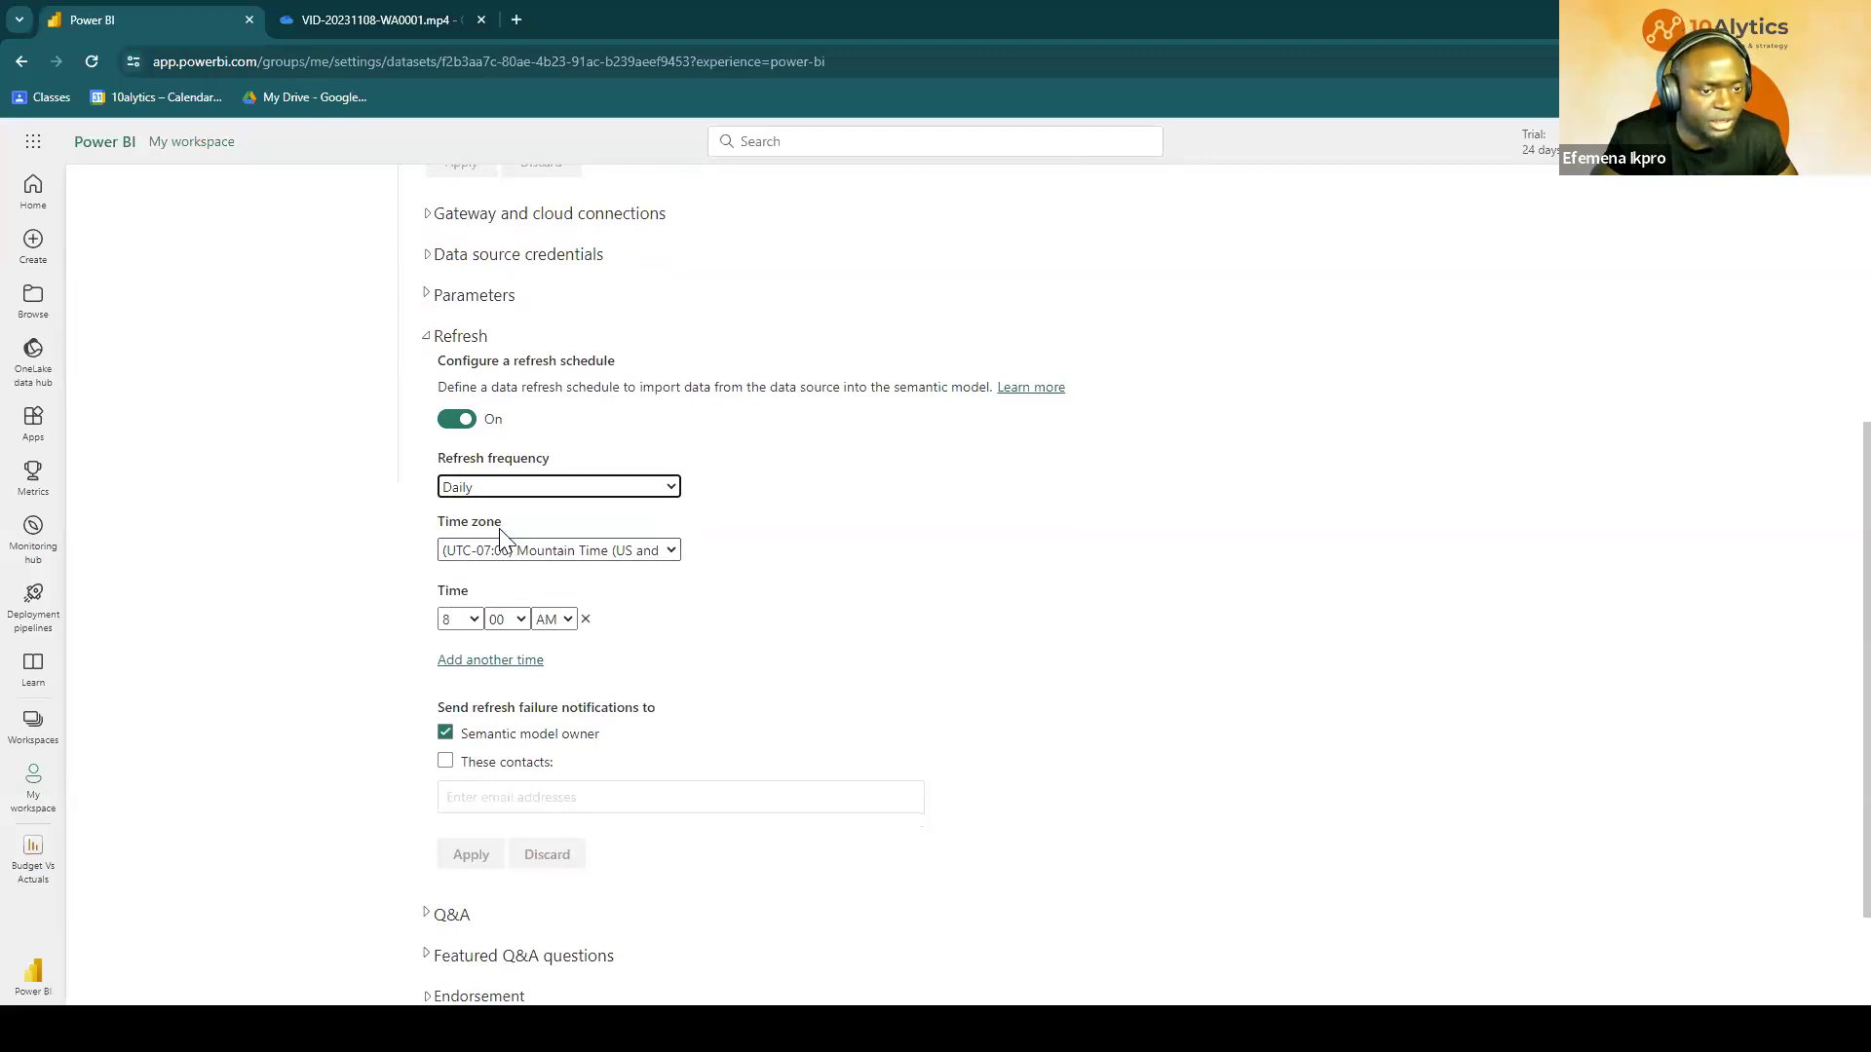
Step: Add a second daily refresh time of 4:00 PM to the schedule and apply the changes
click(477, 623)
click(477, 627)
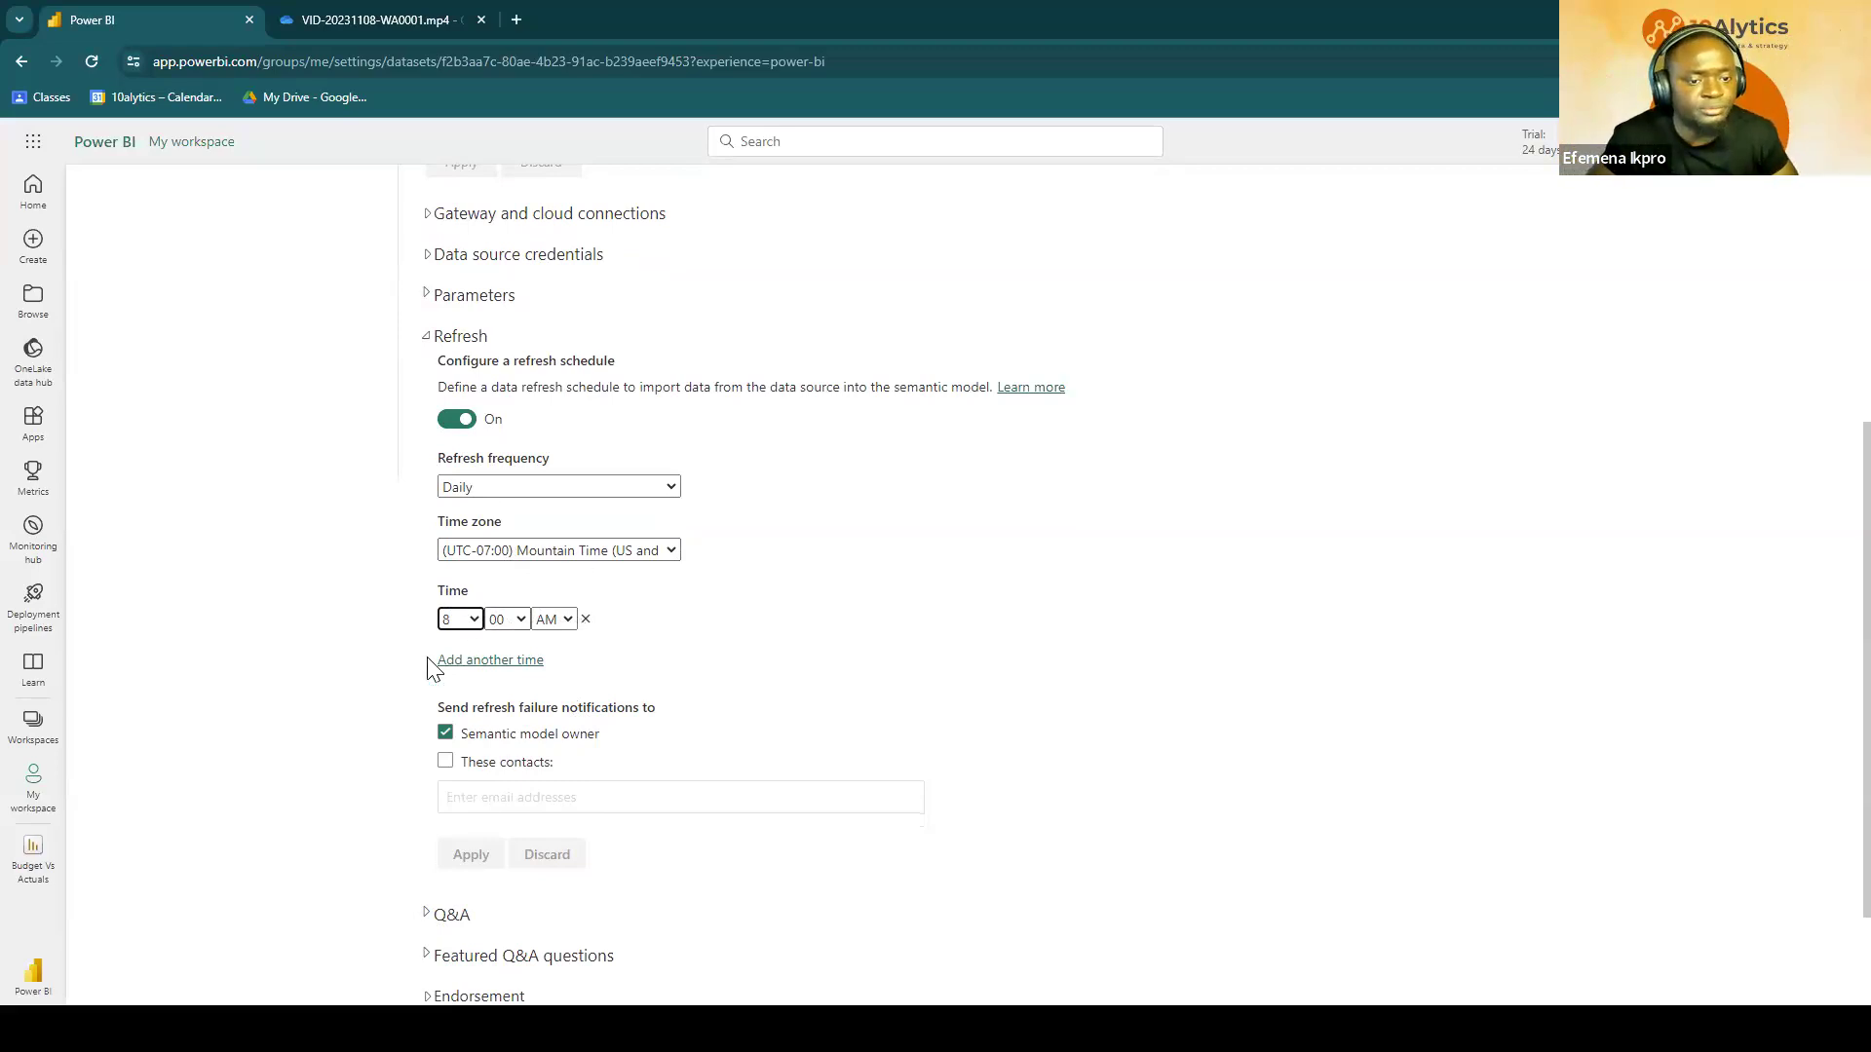
click(497, 662)
click(470, 663)
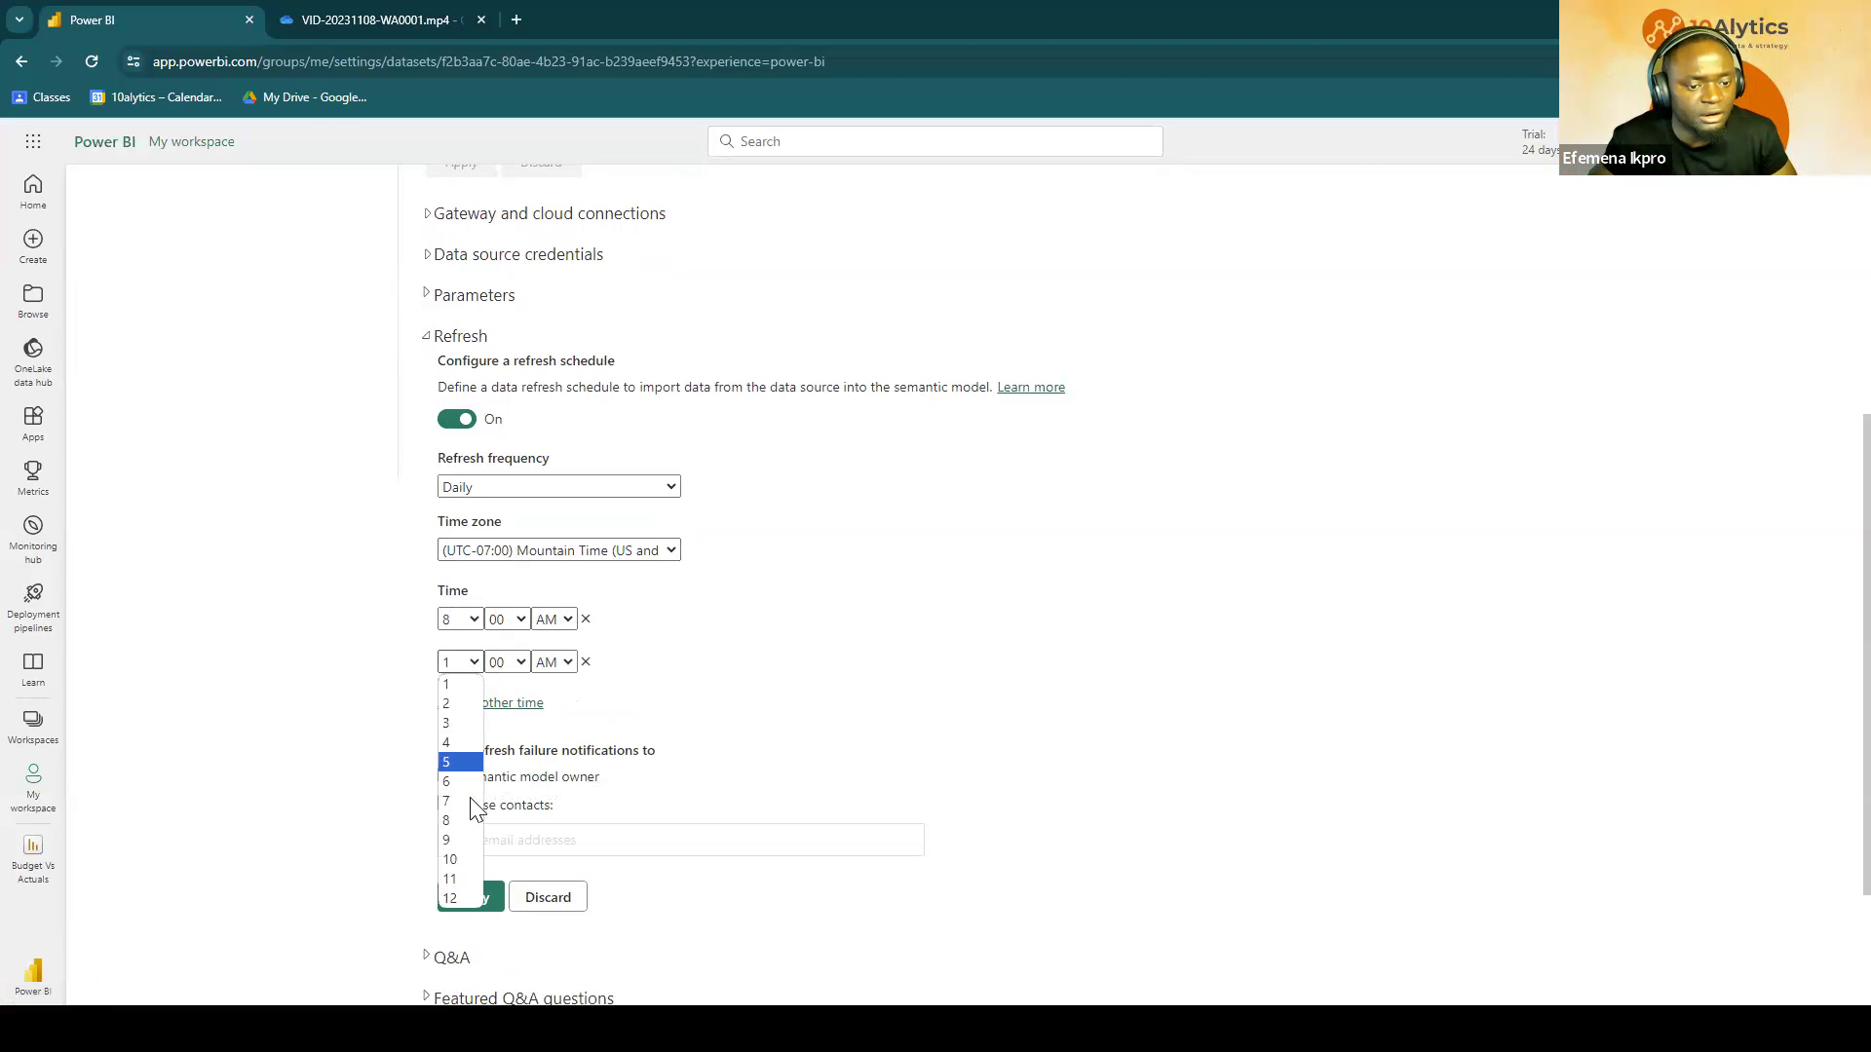
click(466, 744)
click(553, 663)
click(559, 704)
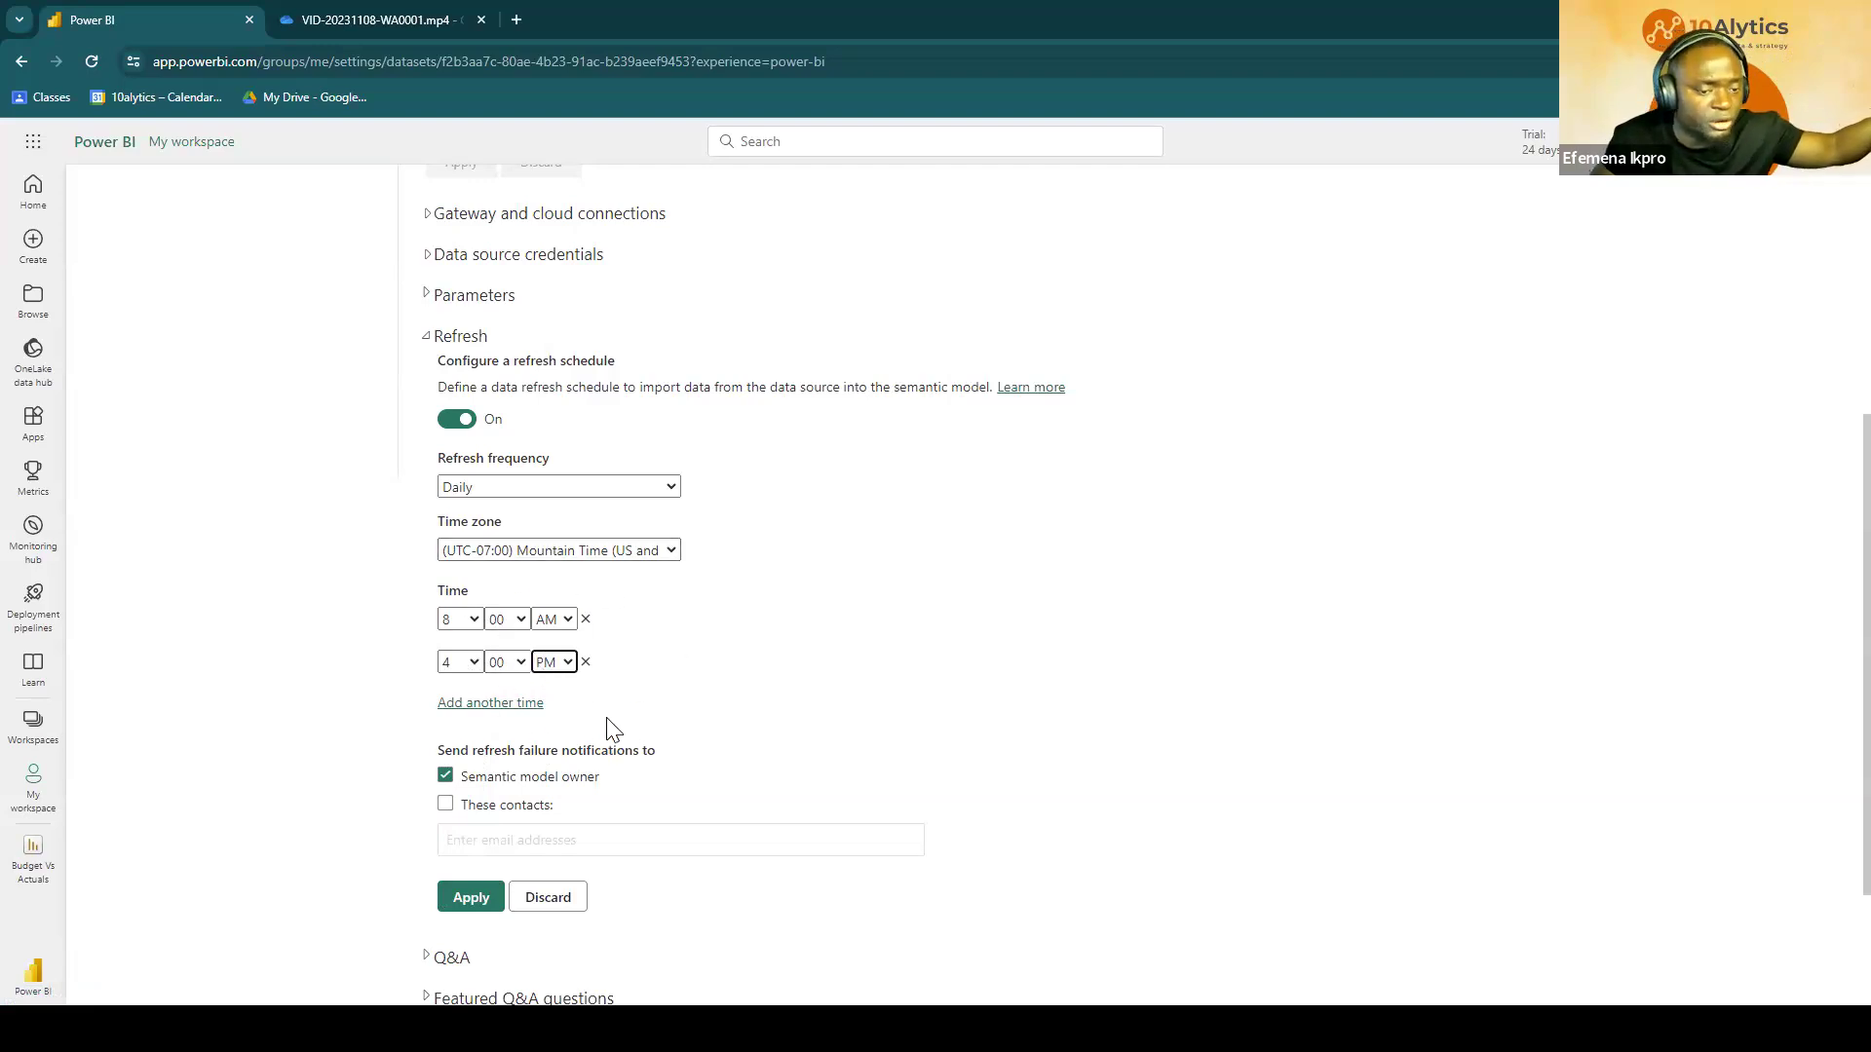
click(475, 904)
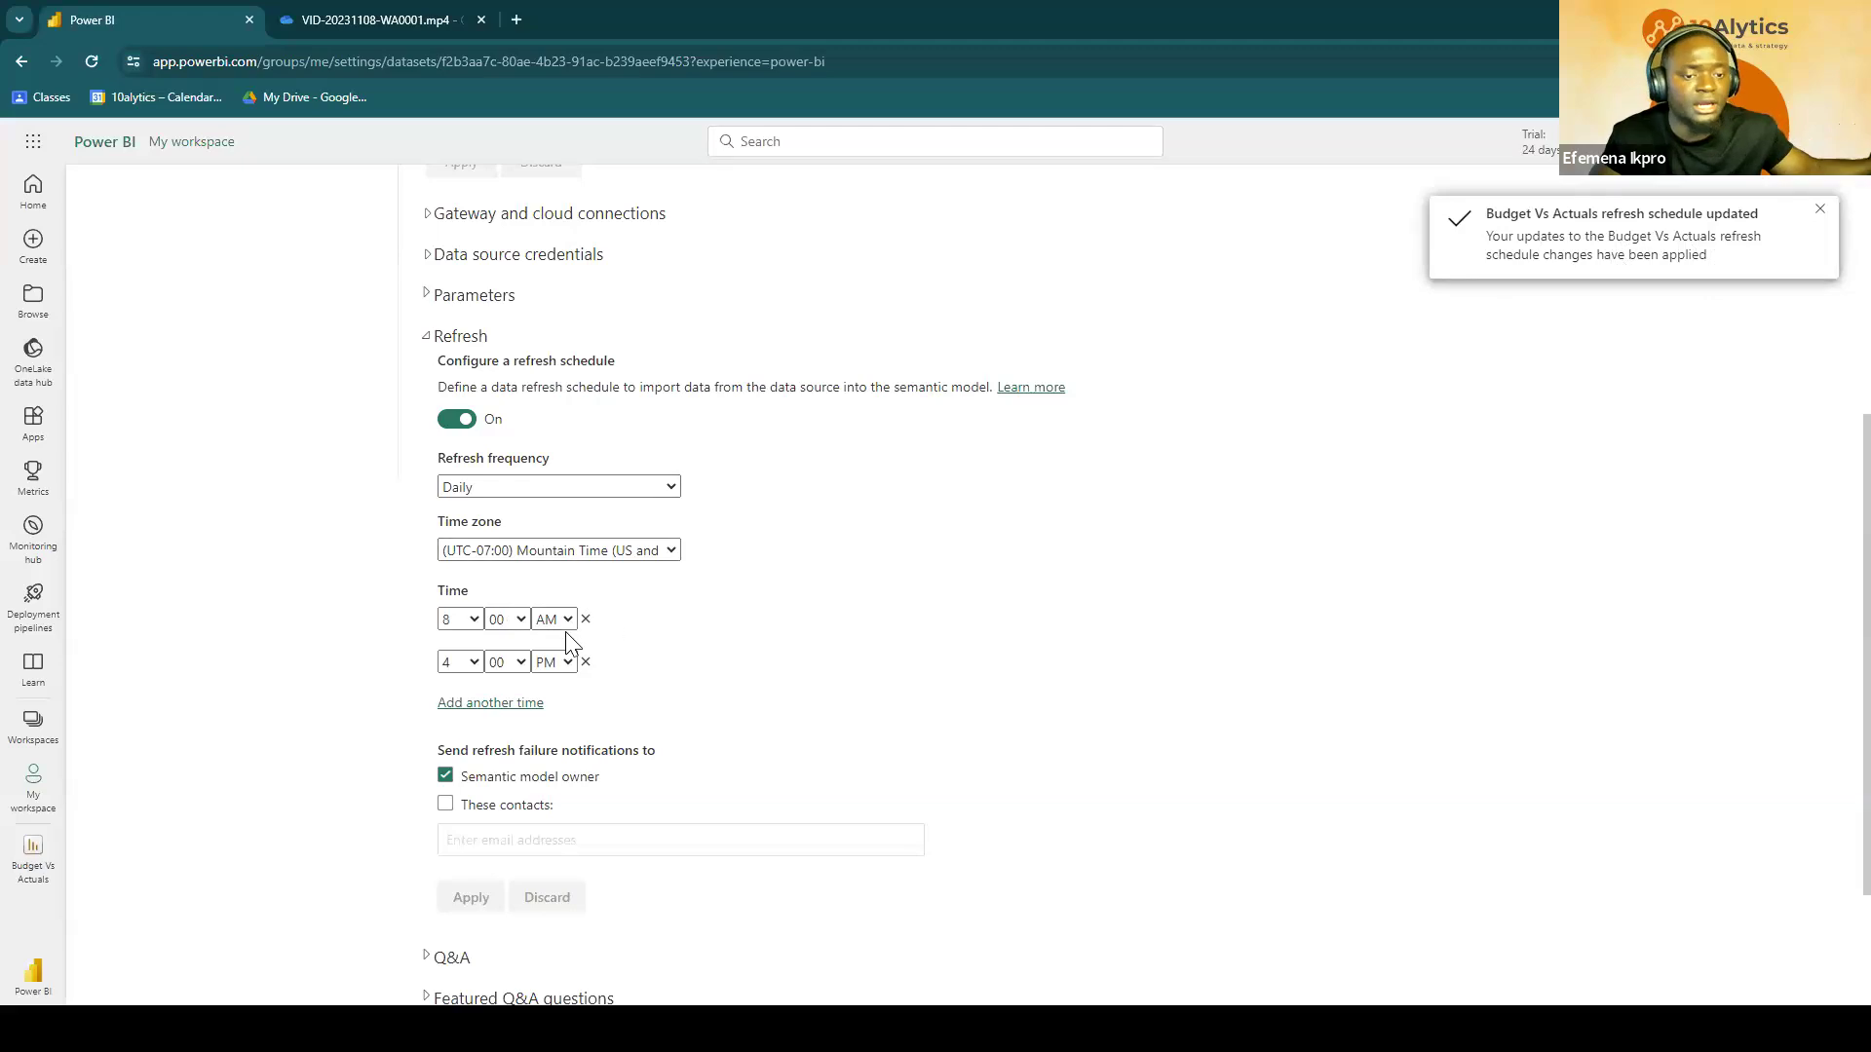
Step: Look over the refresh schedule, reopen the Budget Vs Actuals report, and view its link-sharing options before closing them
scroll(547, 625, up, 2)
scroll(548, 624, down, 3)
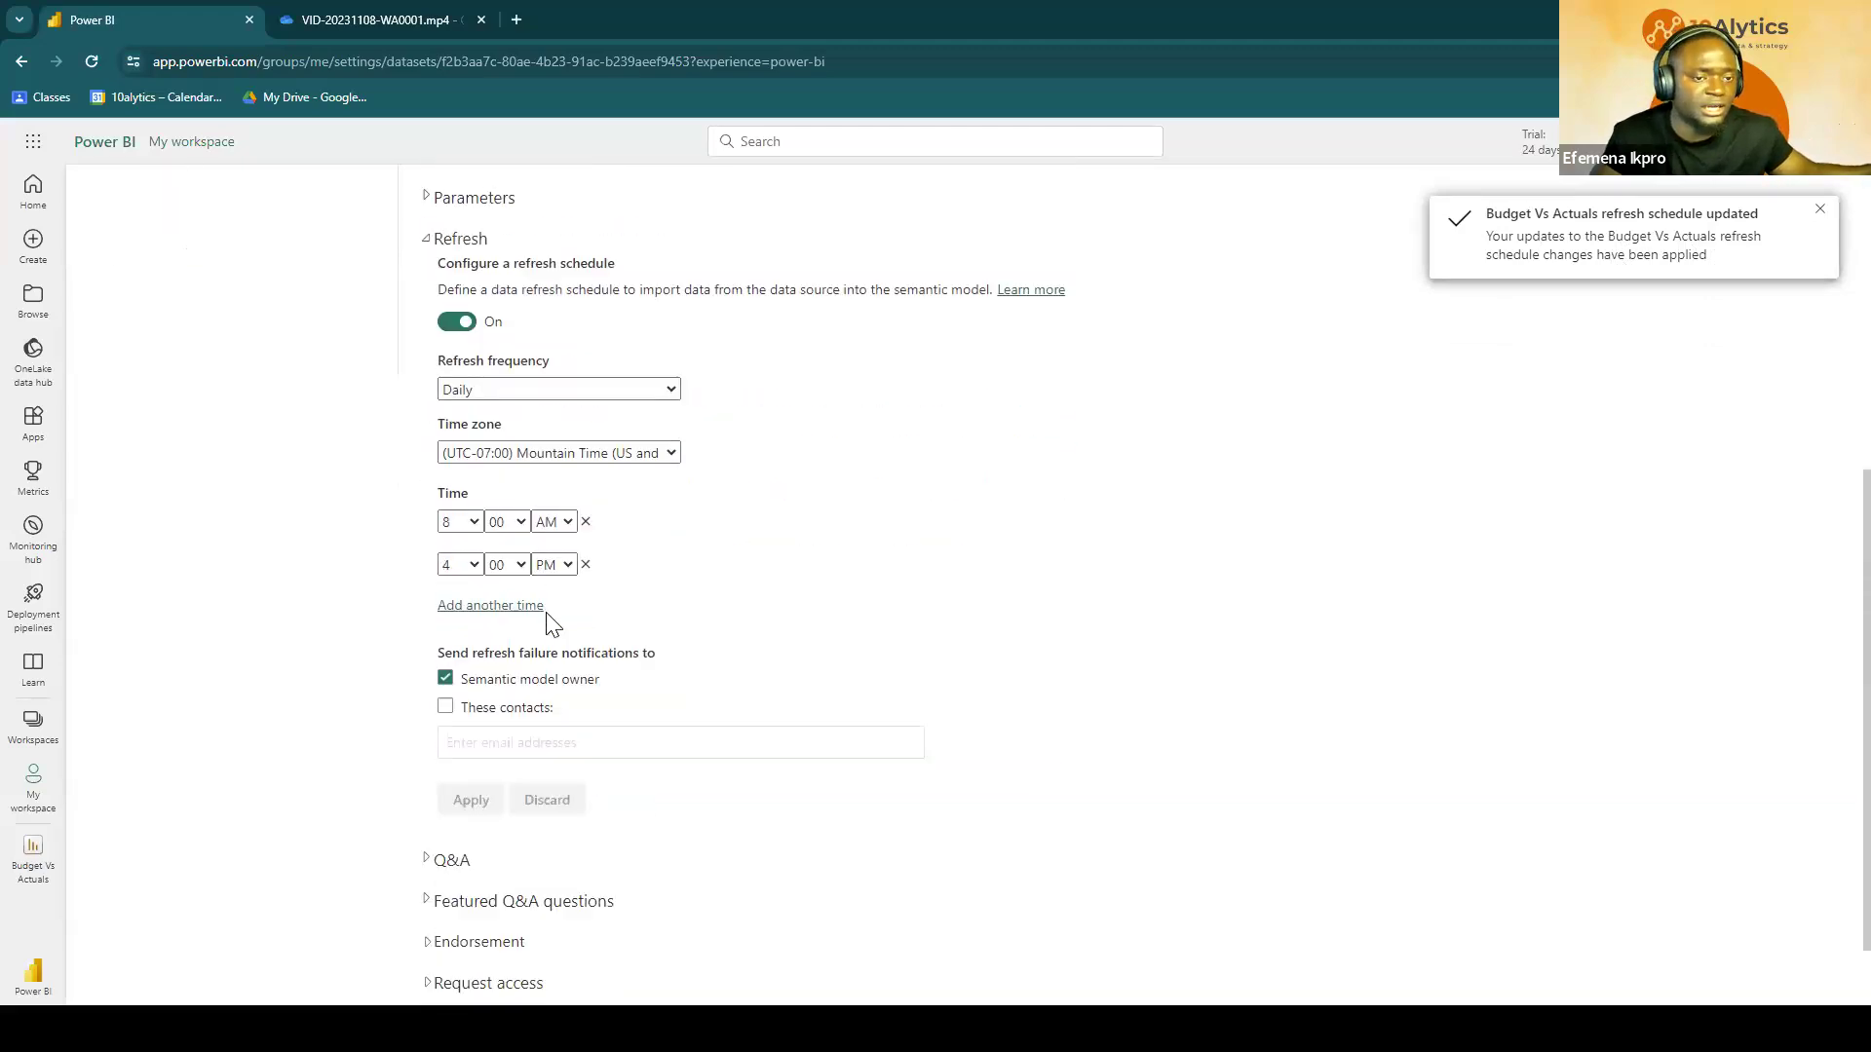
scroll(548, 625, up, 1)
scroll(546, 622, up, 2)
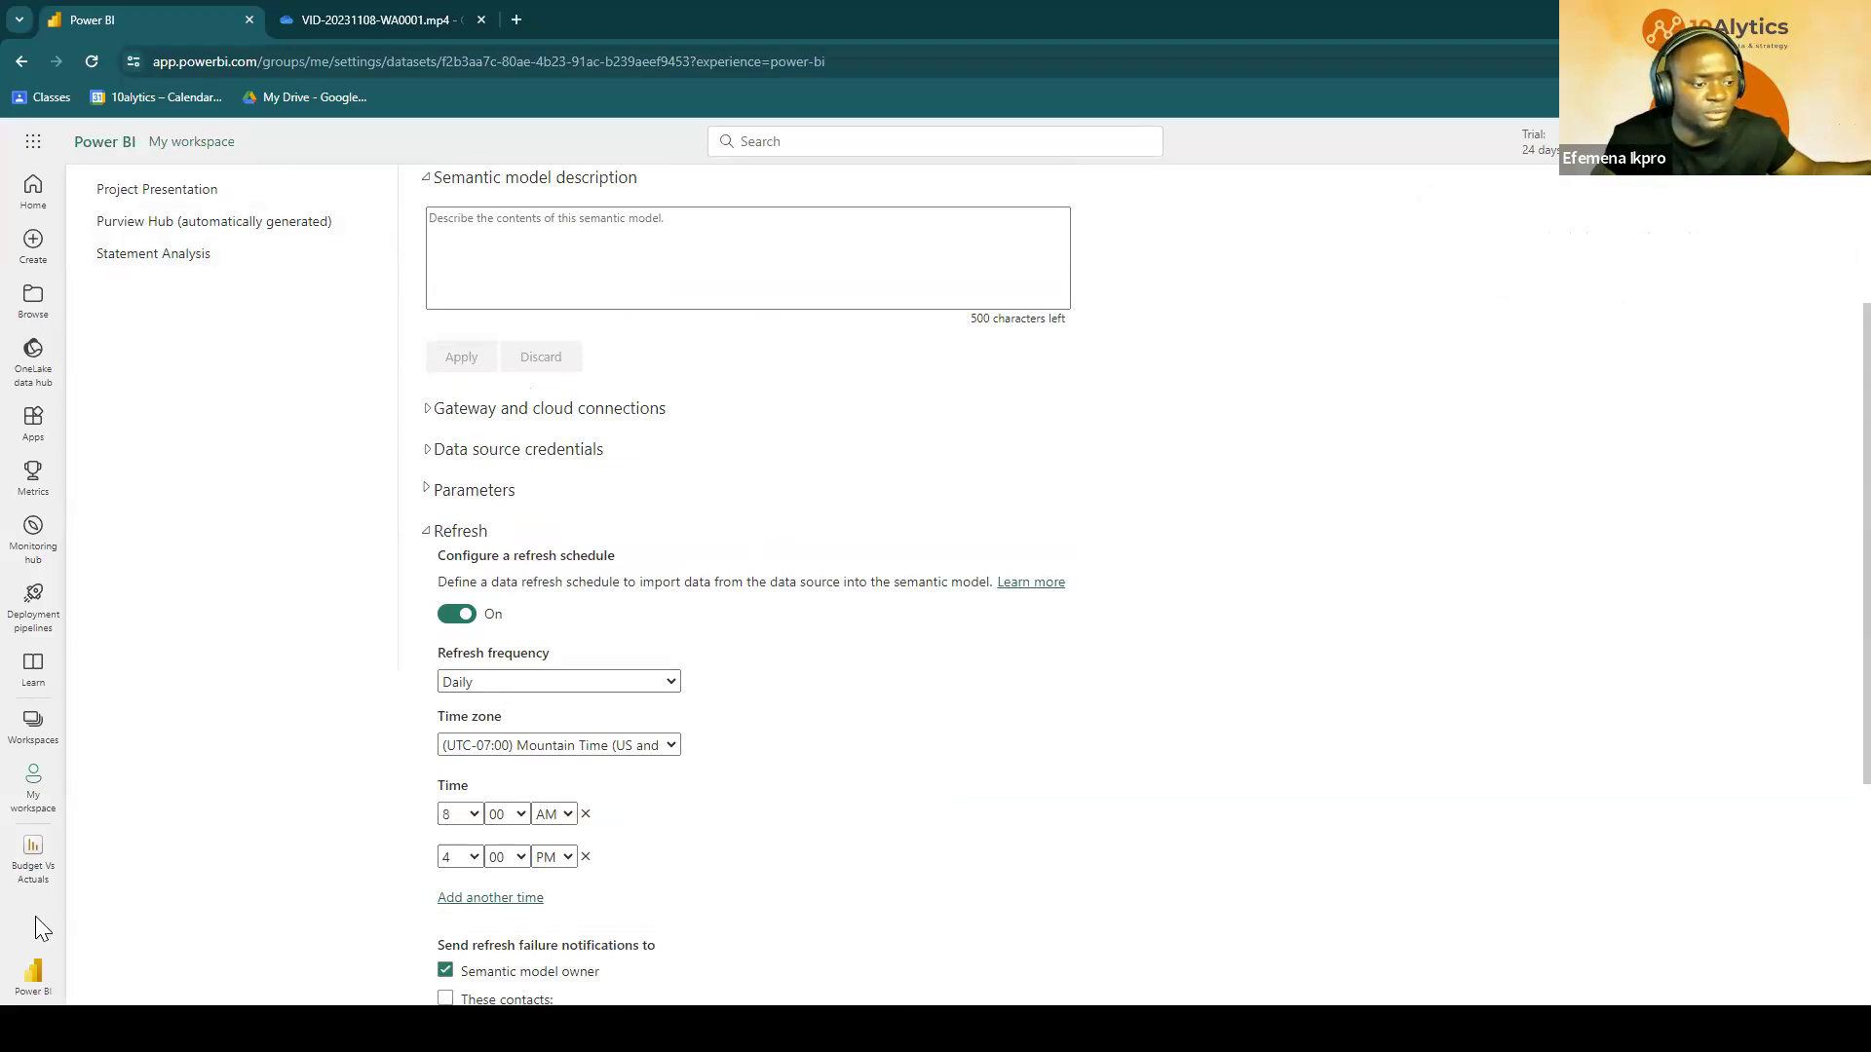
click(29, 858)
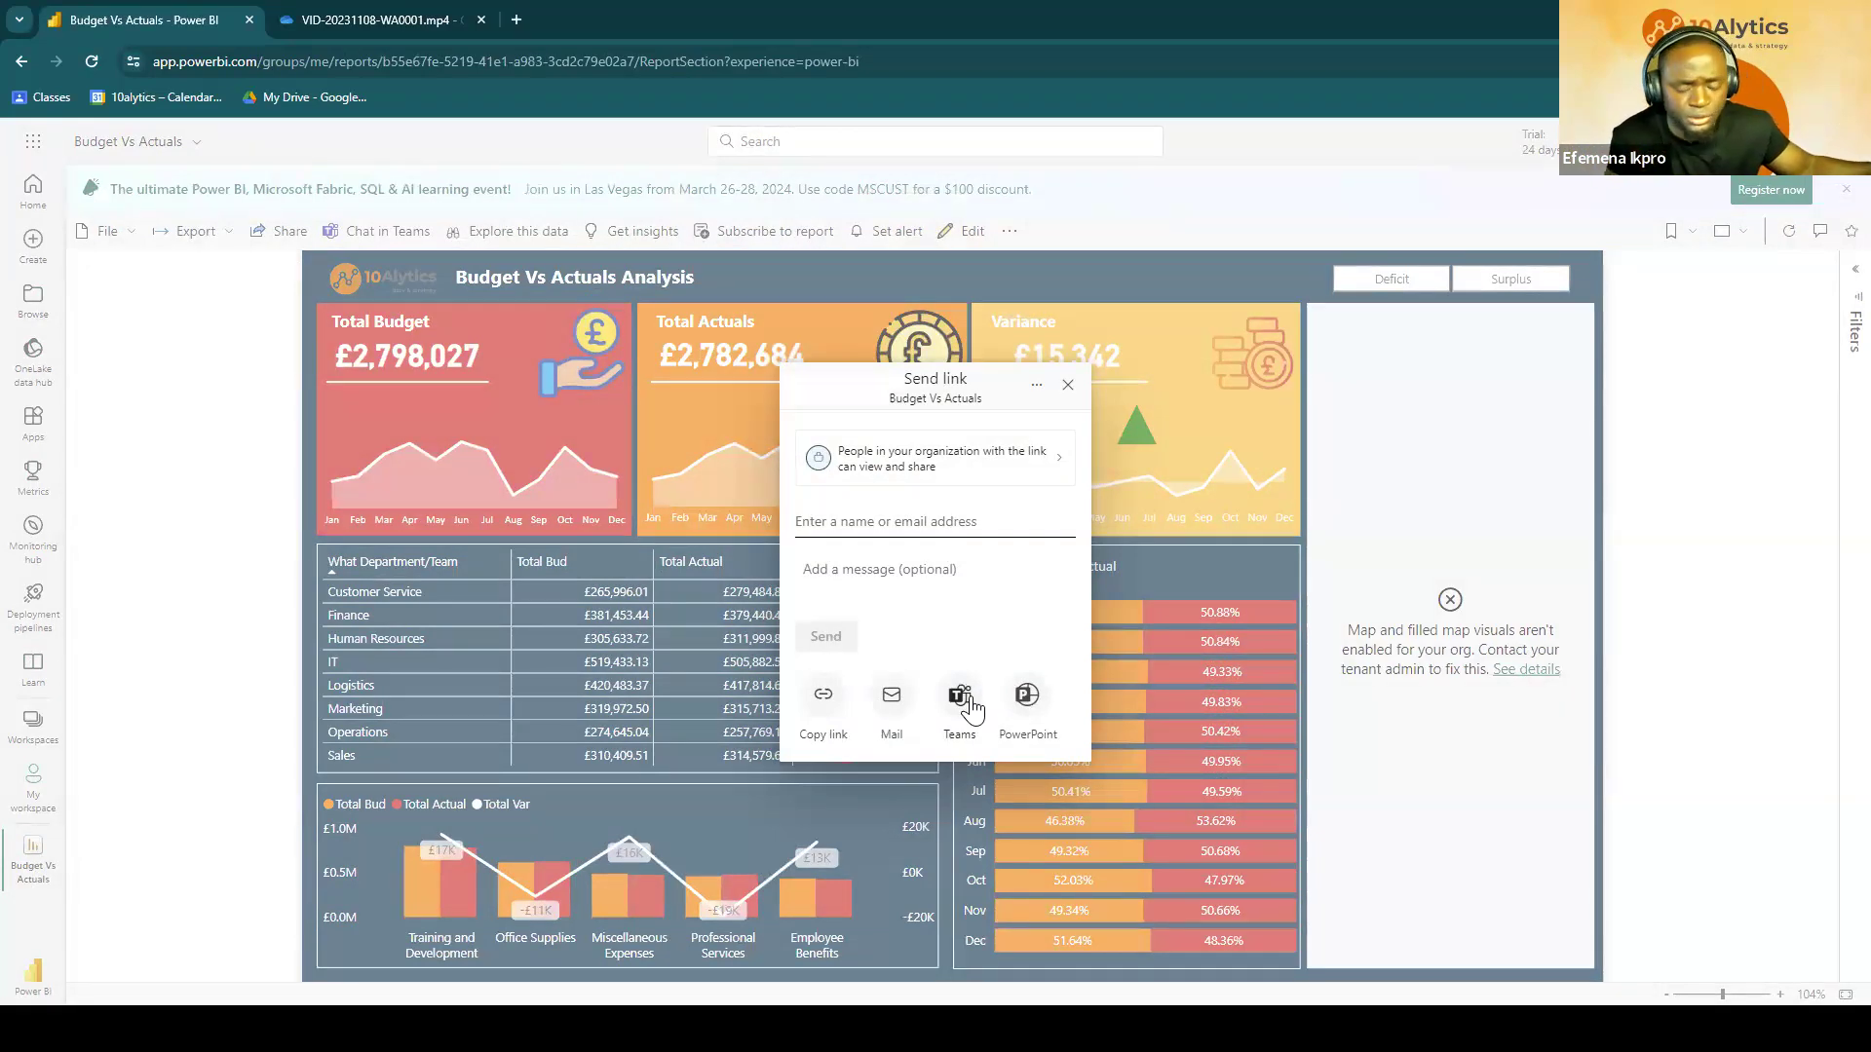
click(1069, 387)
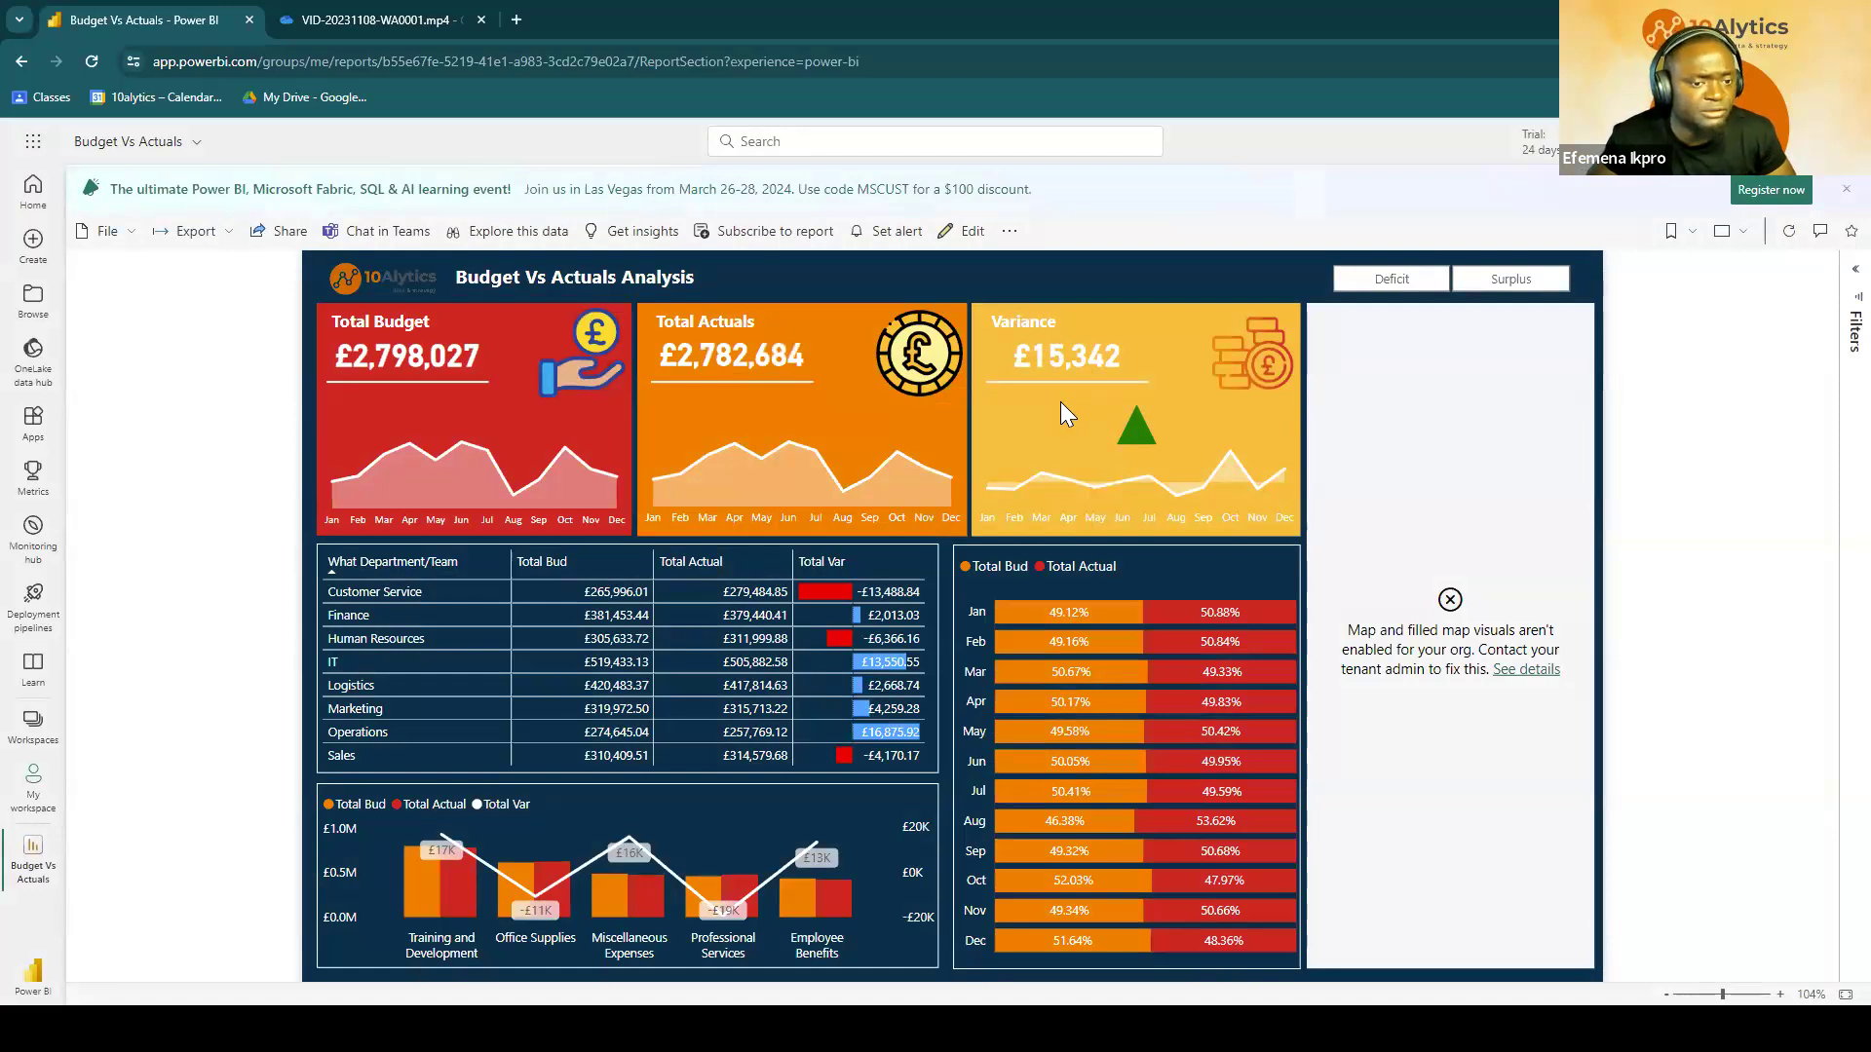
Step: Switch to the browser with the Budget vs Actuals Reporting form and show its linked Google Sheets responses
key(alt+Tab)
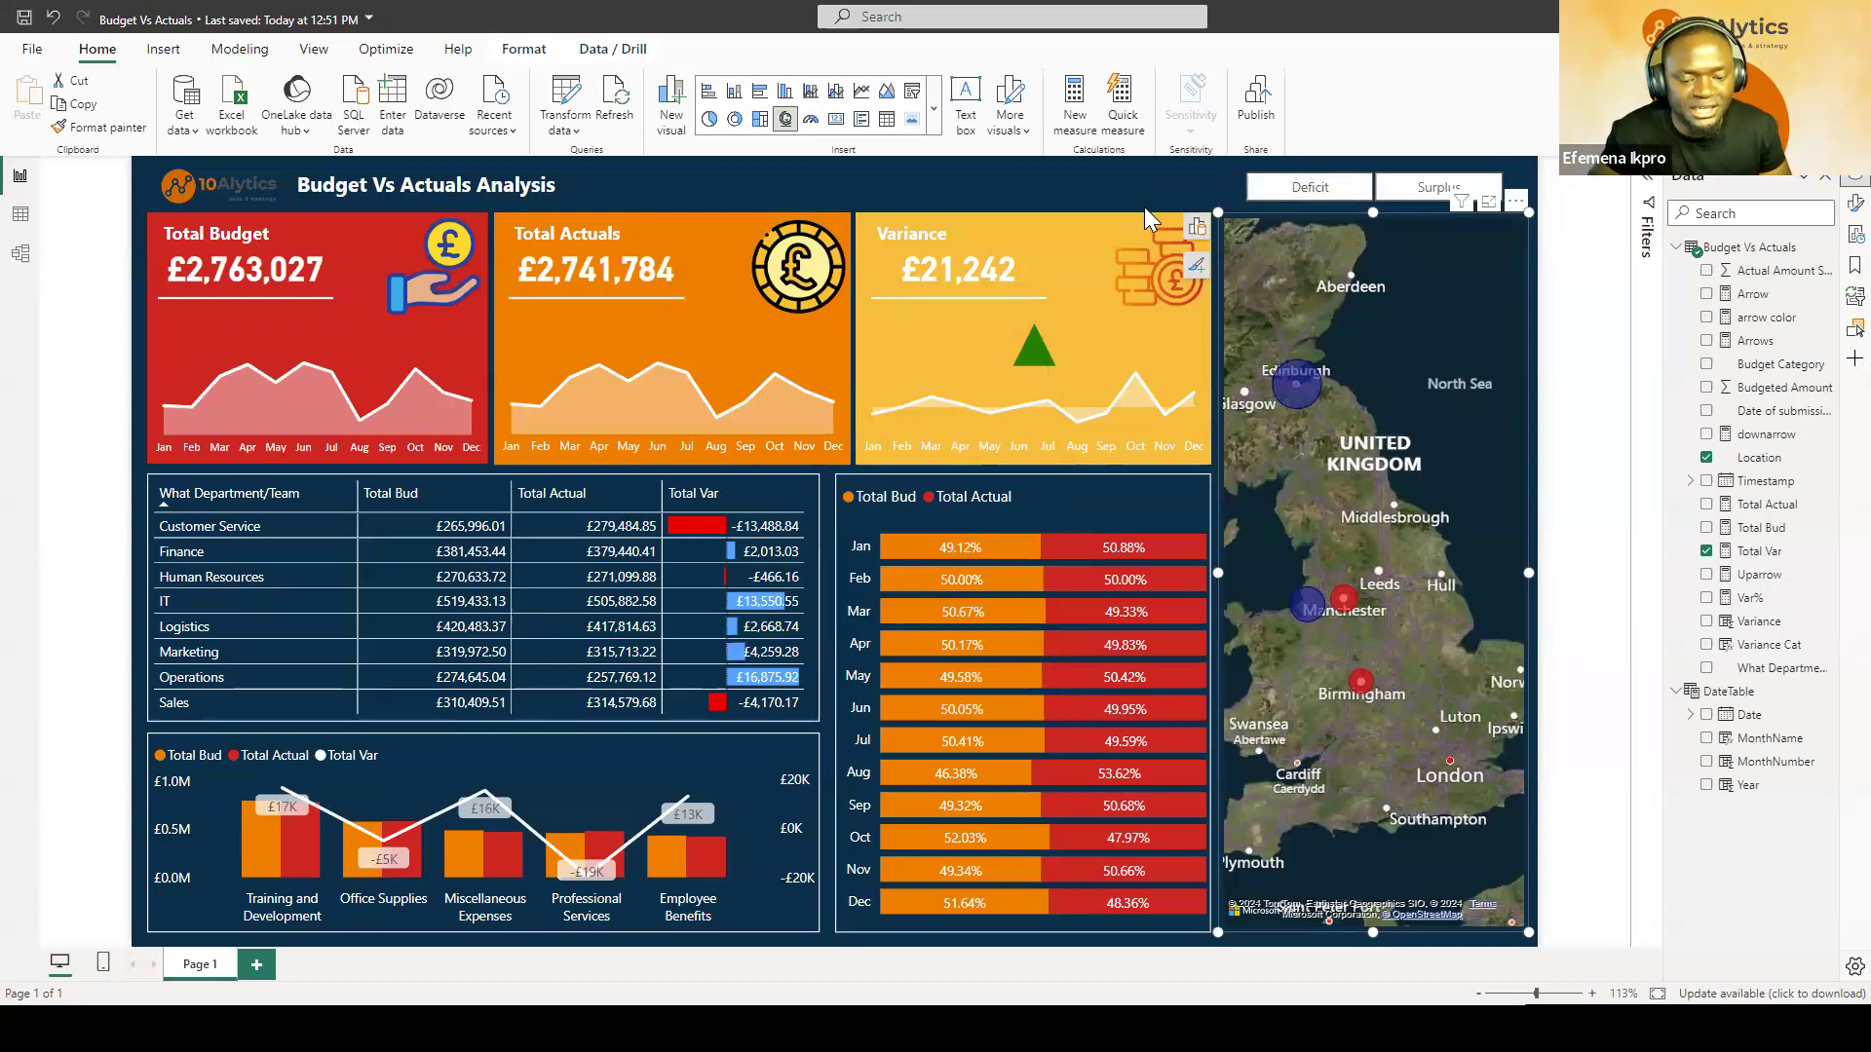
key(alt+Tab)
click(98, 13)
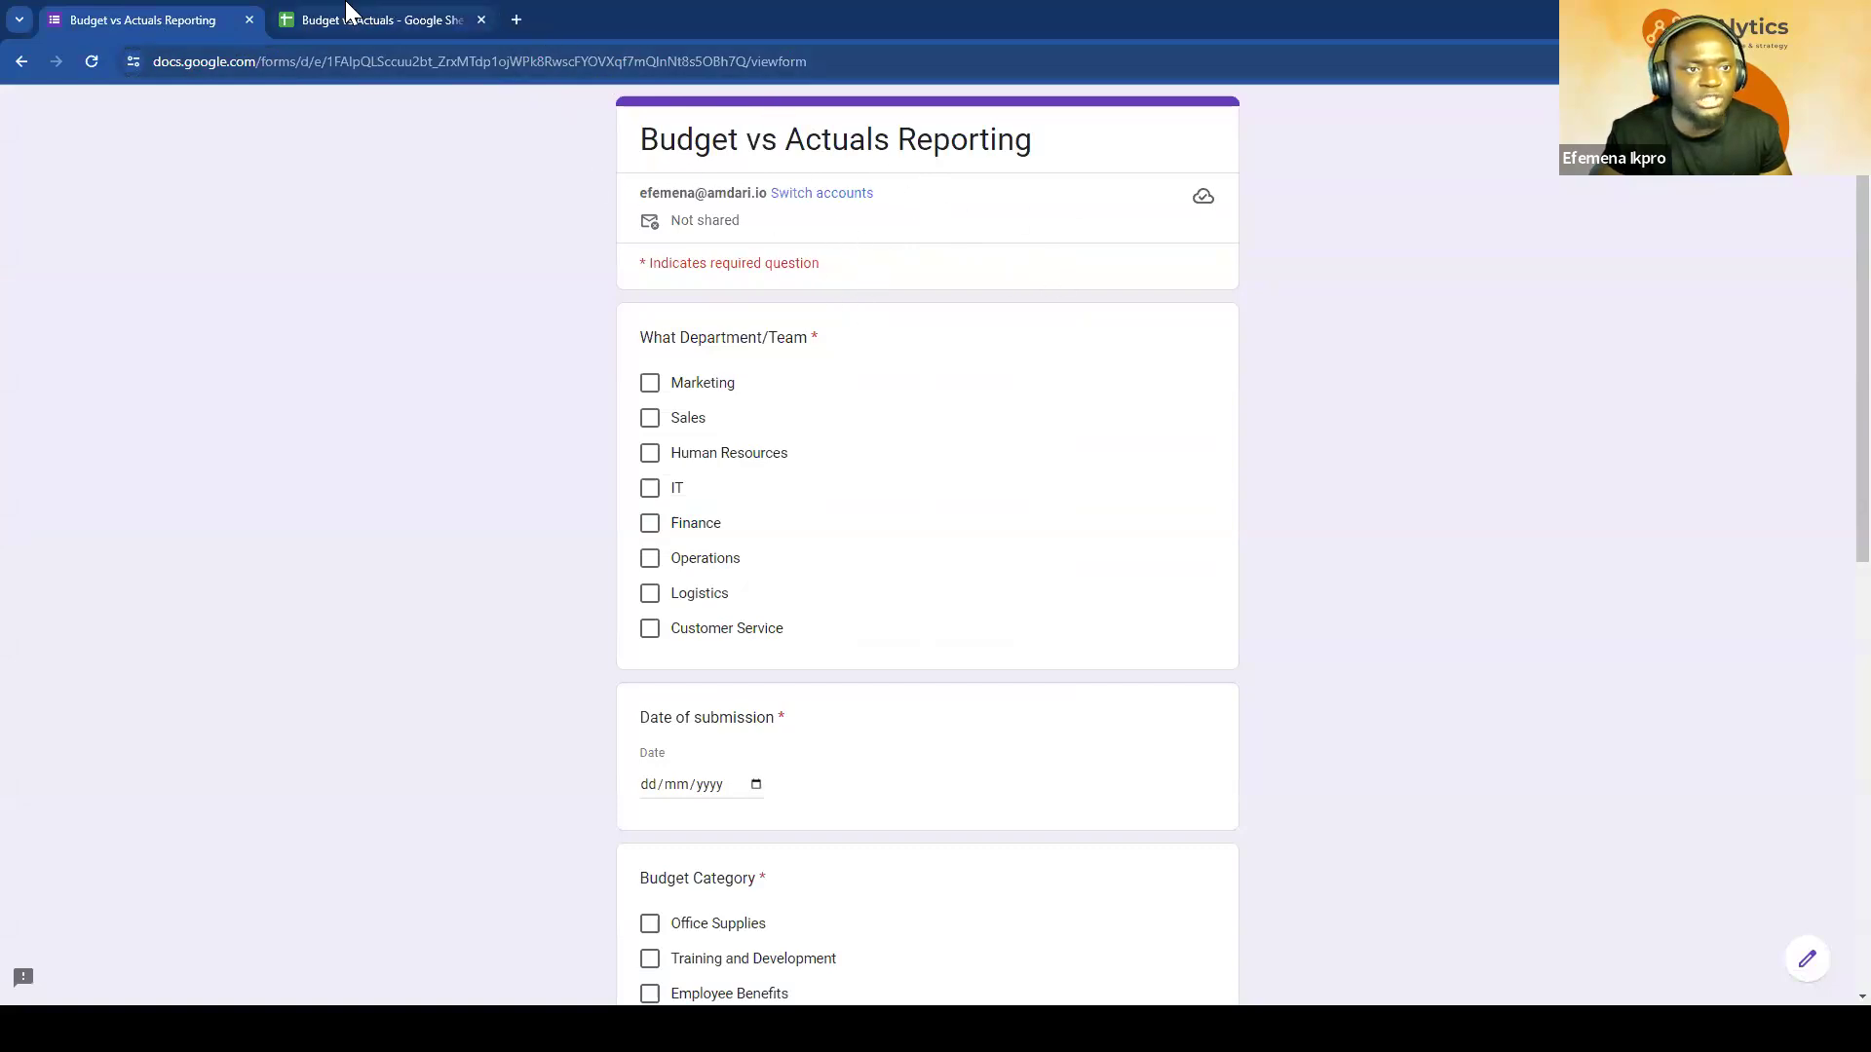
click(399, 13)
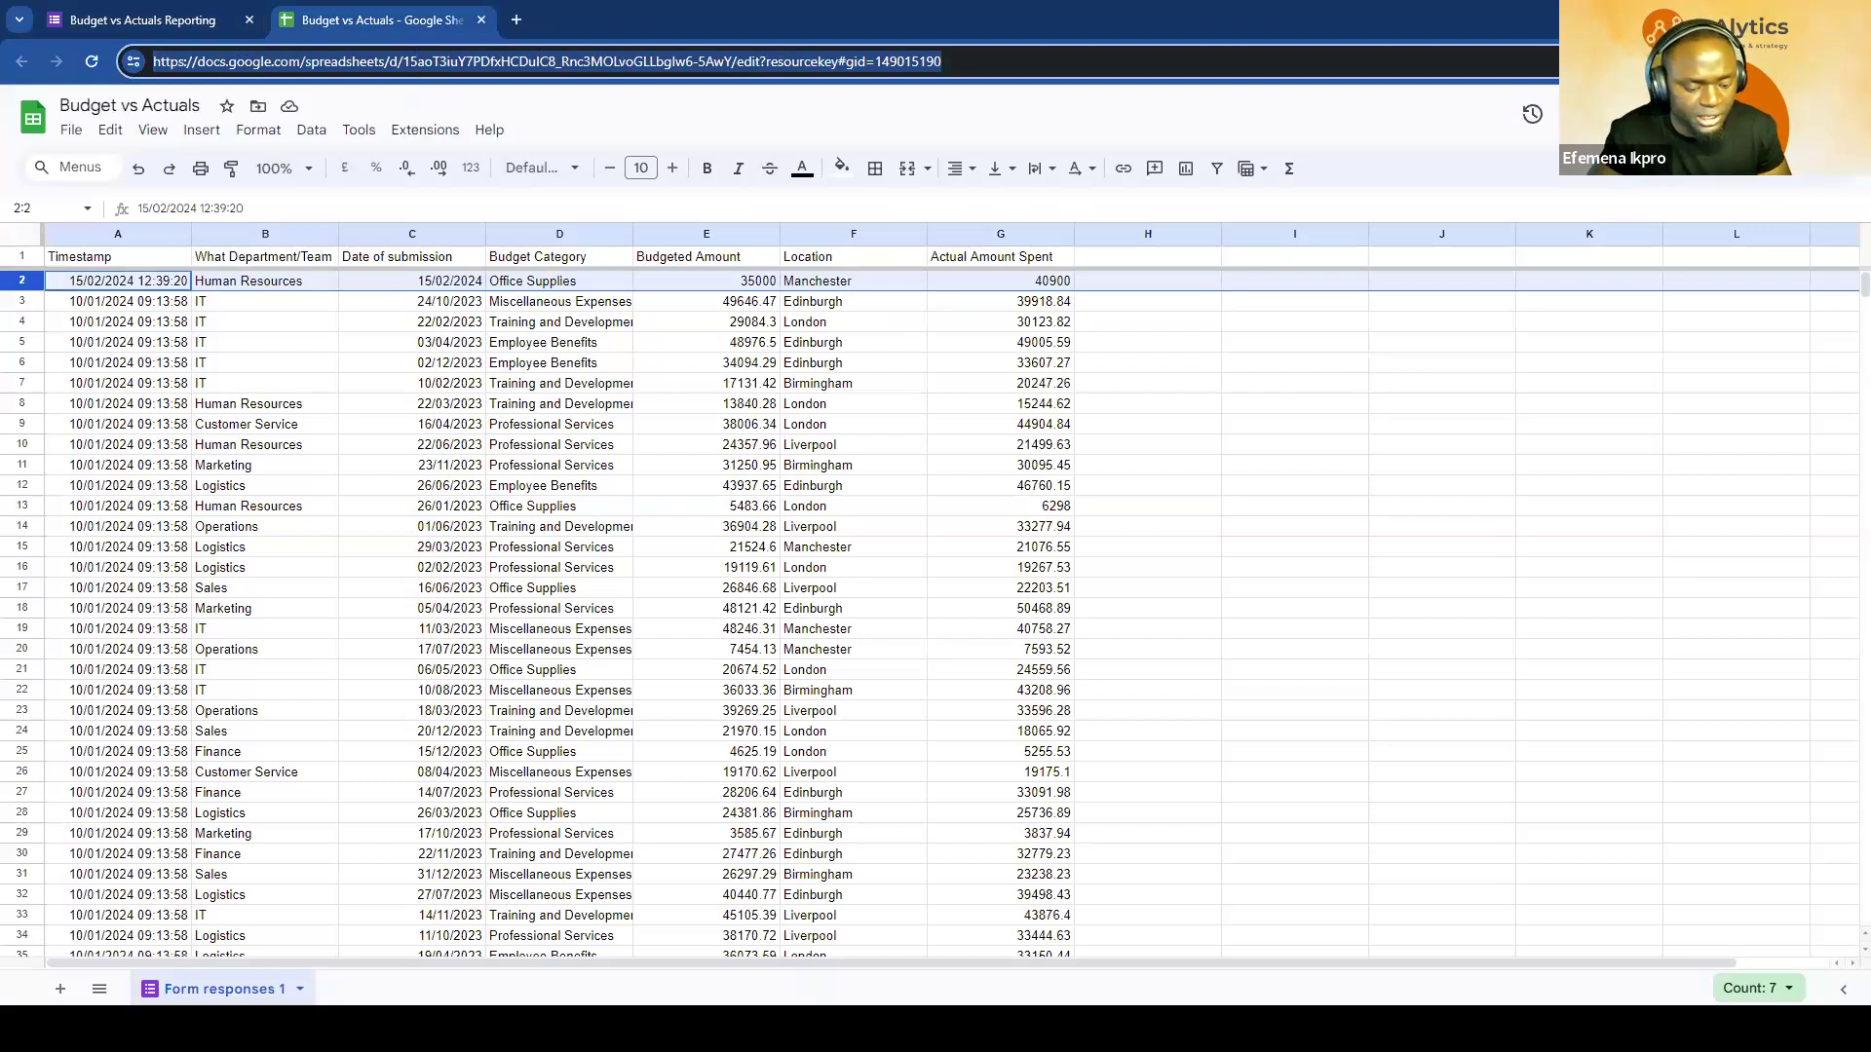
key(alt+Tab)
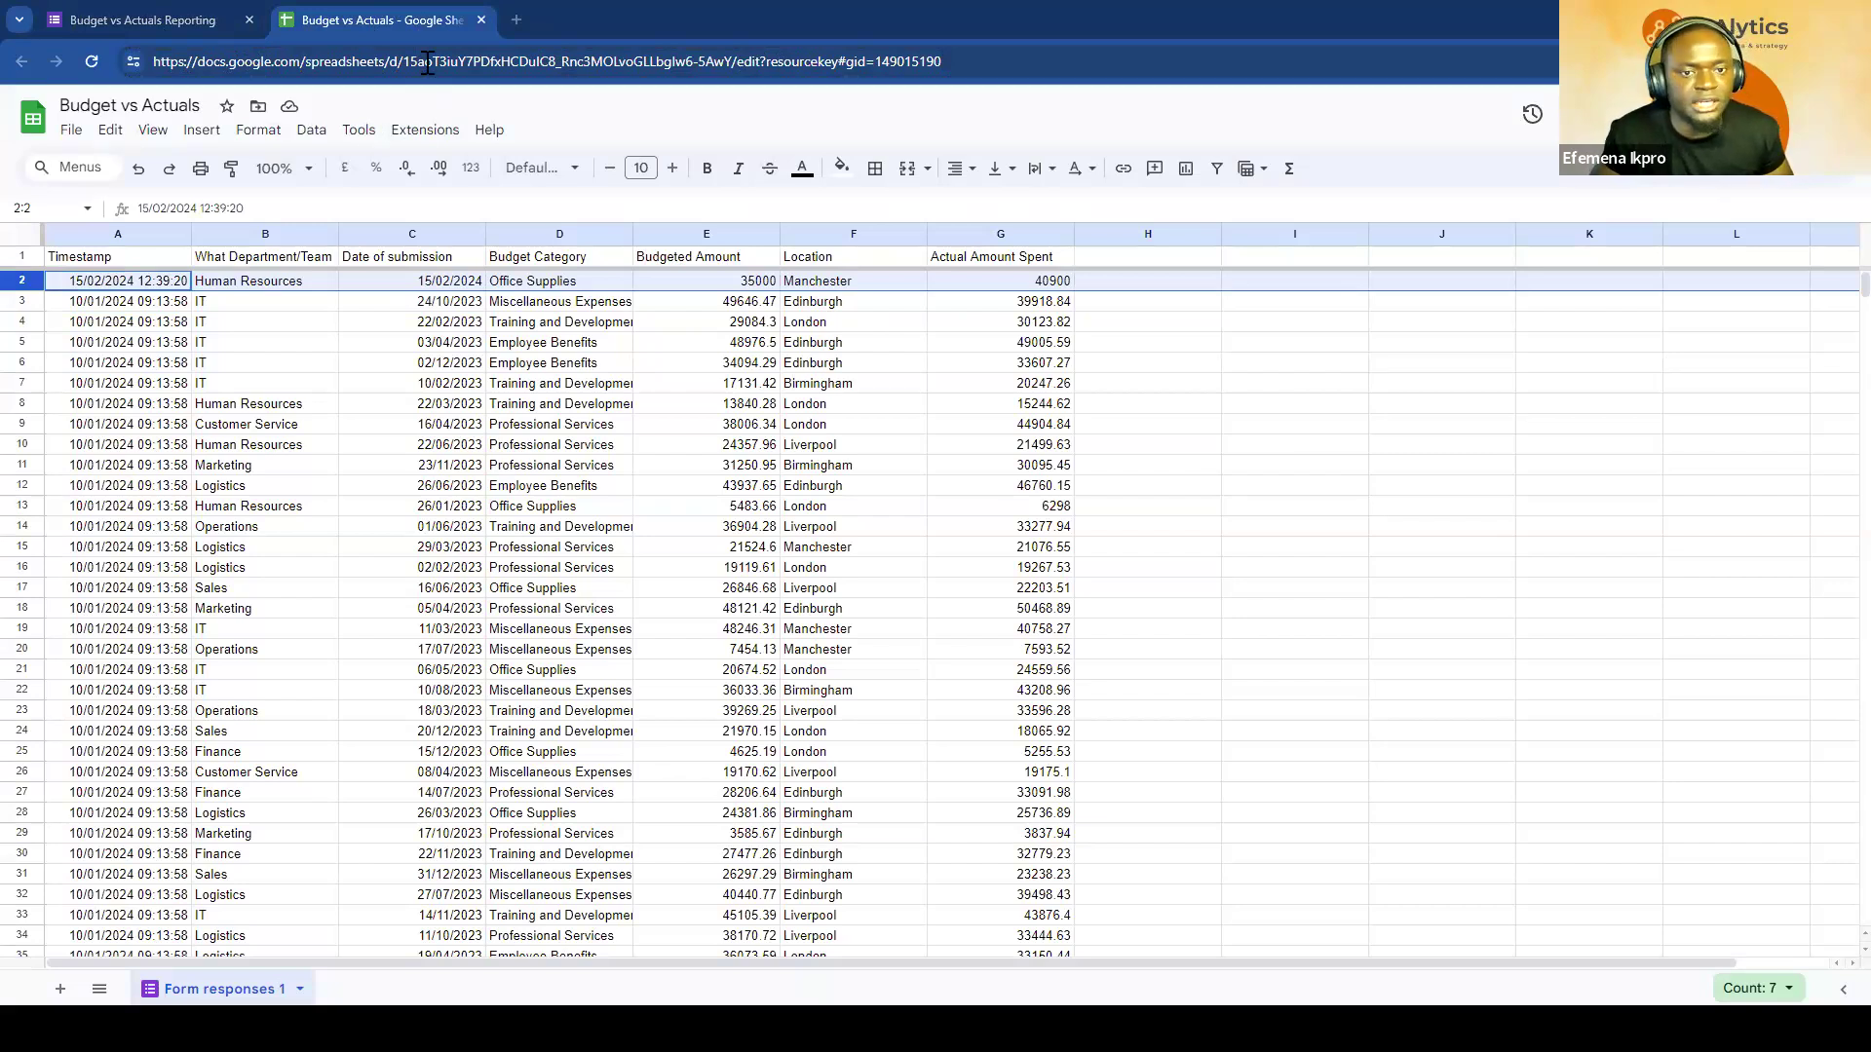
click(711, 385)
Step: Highlight row 2 of the Form responses 1 sheet with a light red fill and deselect the row
click(24, 280)
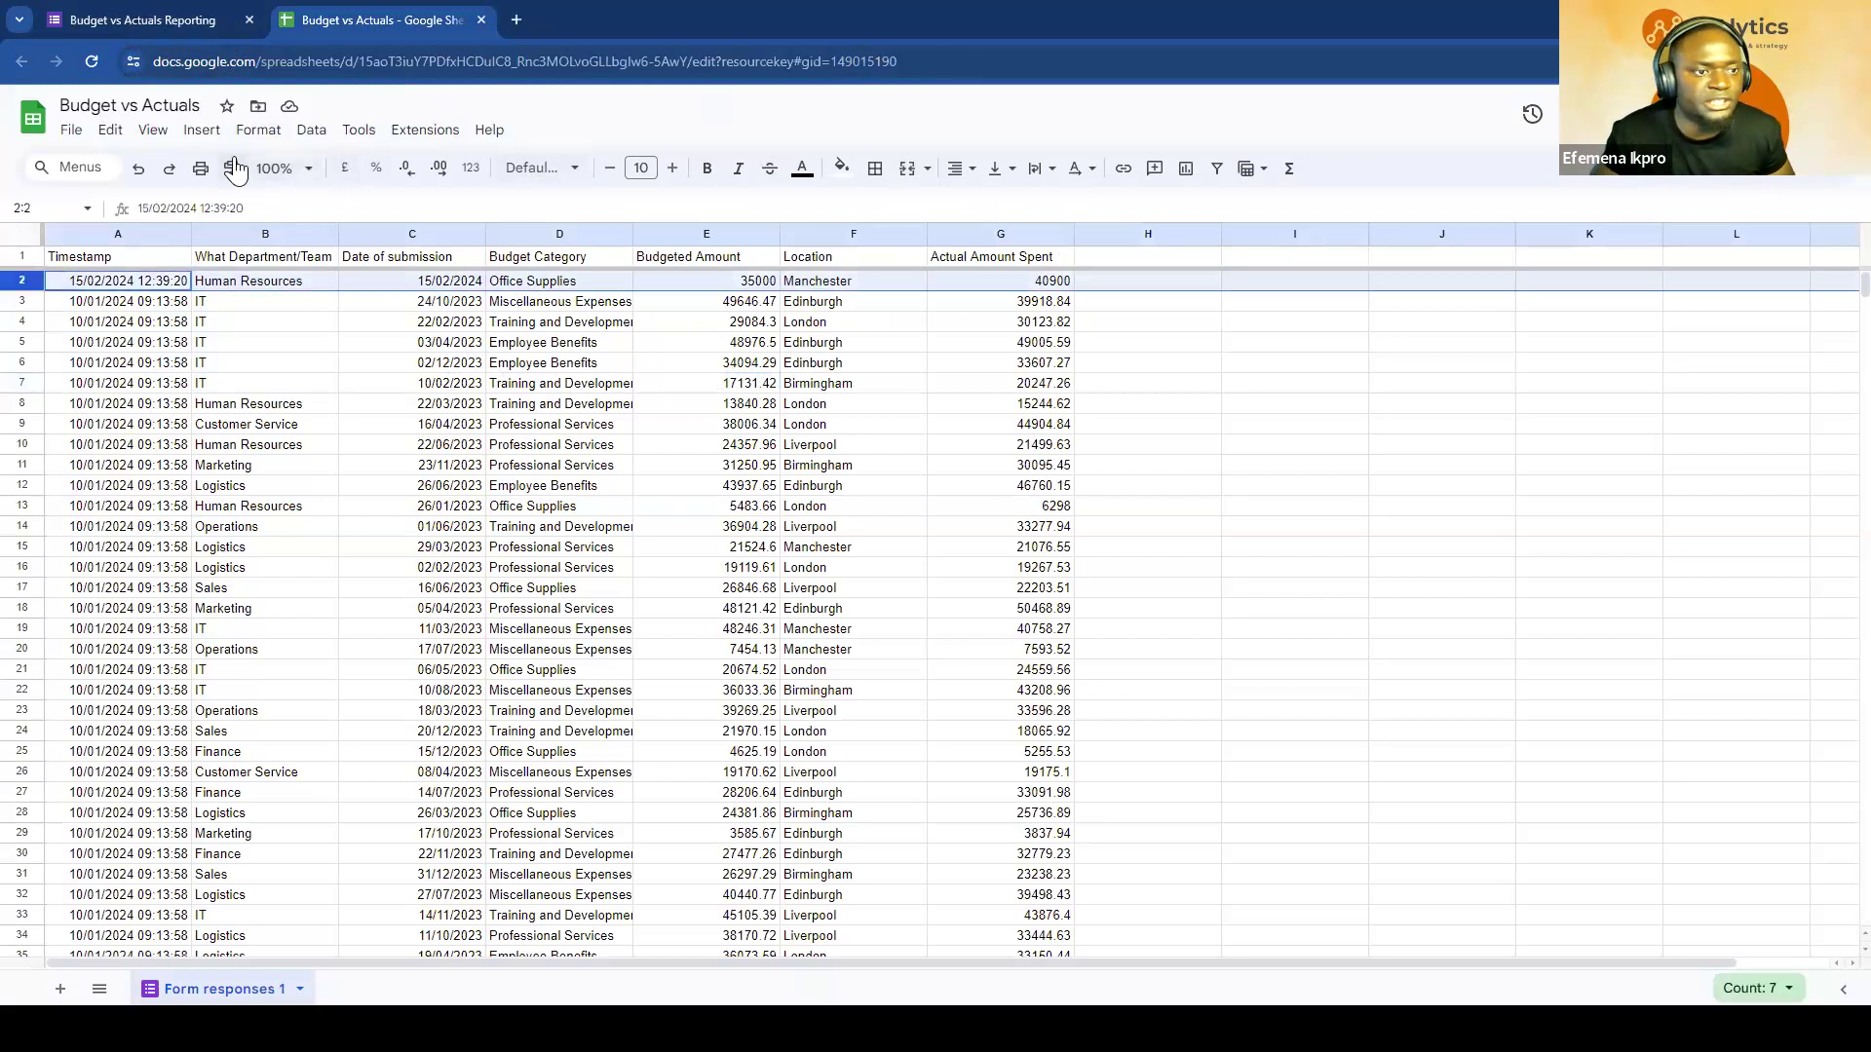
click(842, 168)
click(866, 258)
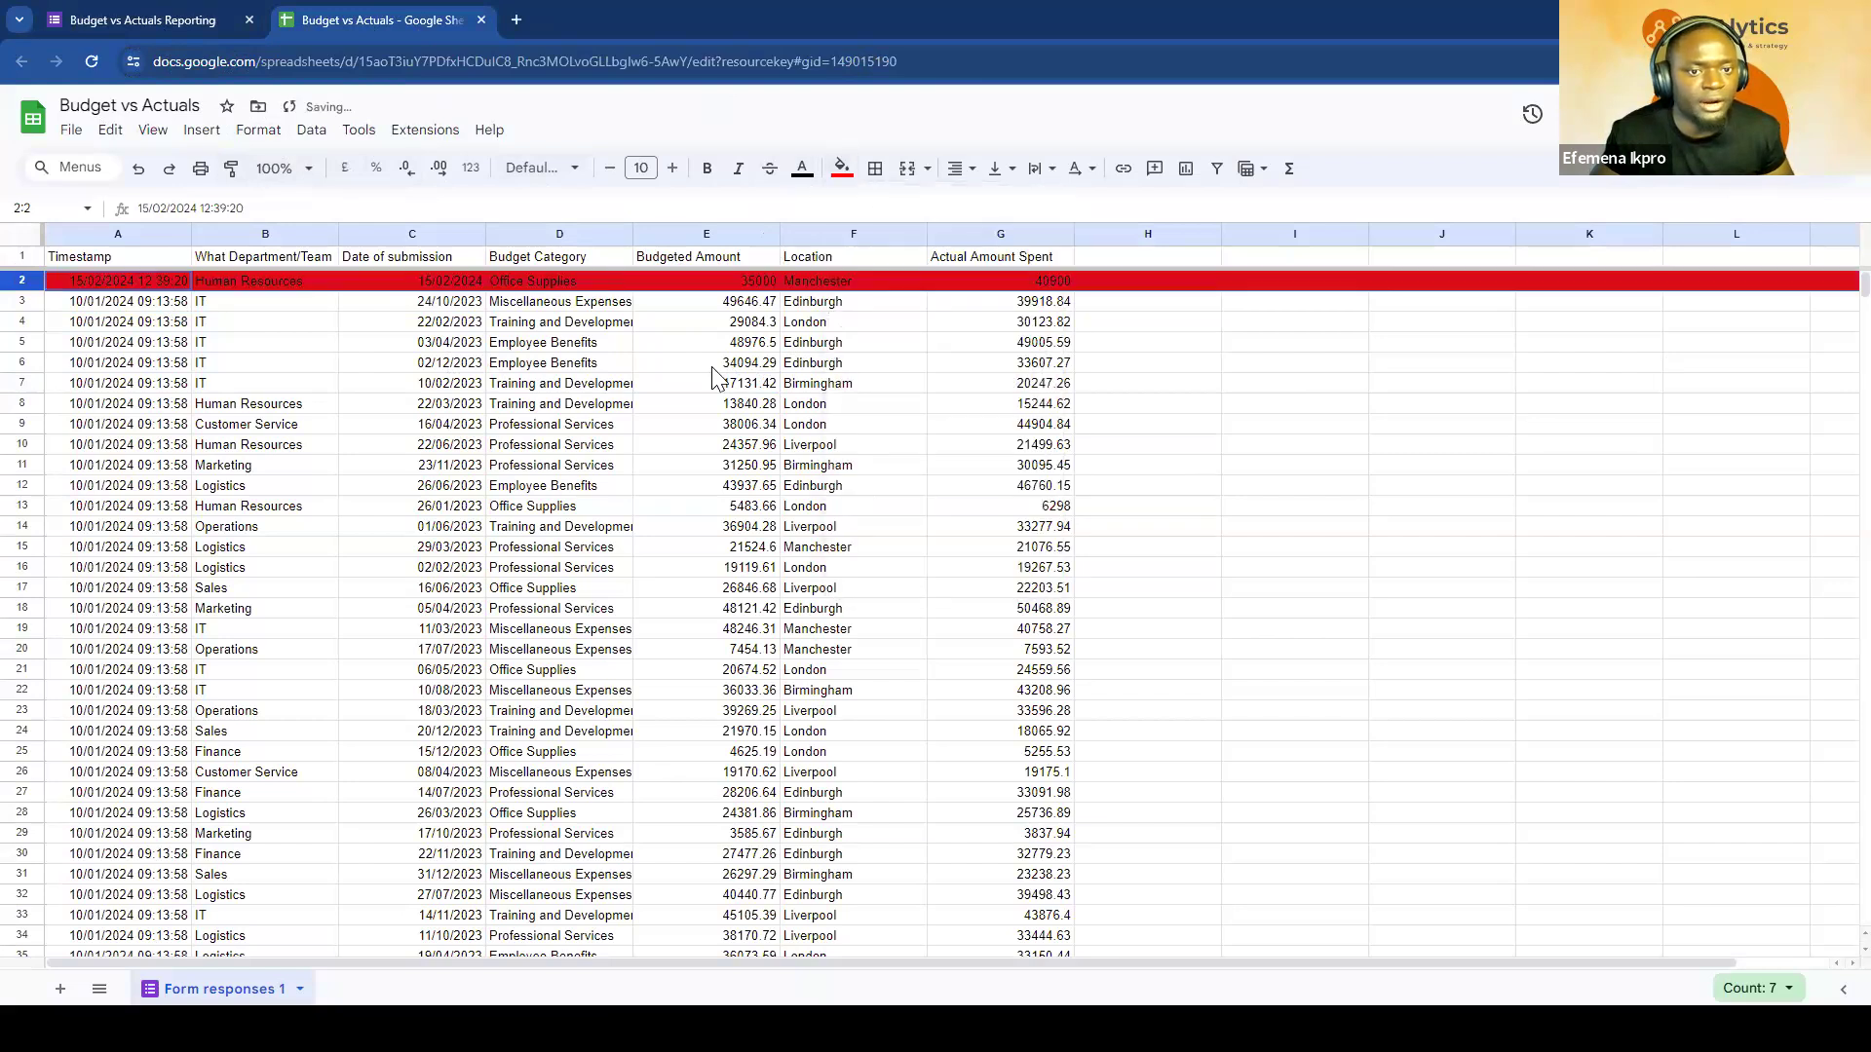
click(842, 168)
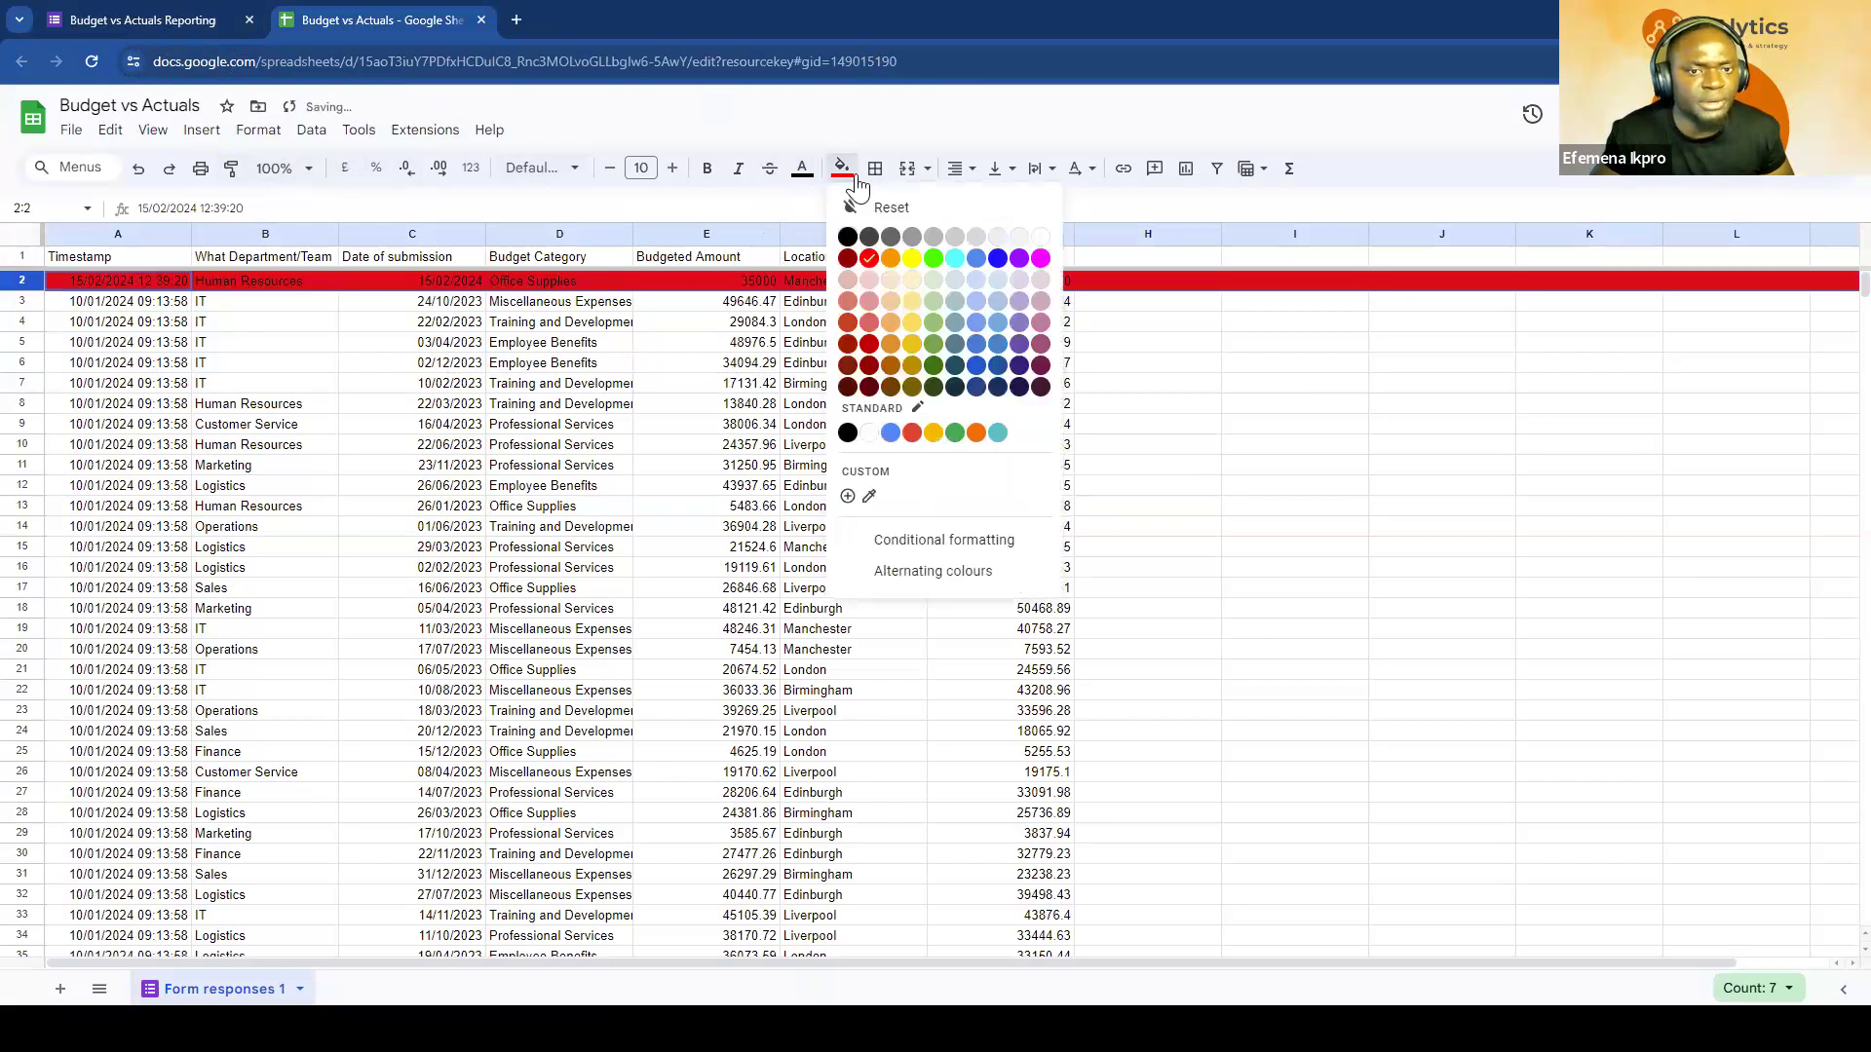
click(869, 322)
click(707, 342)
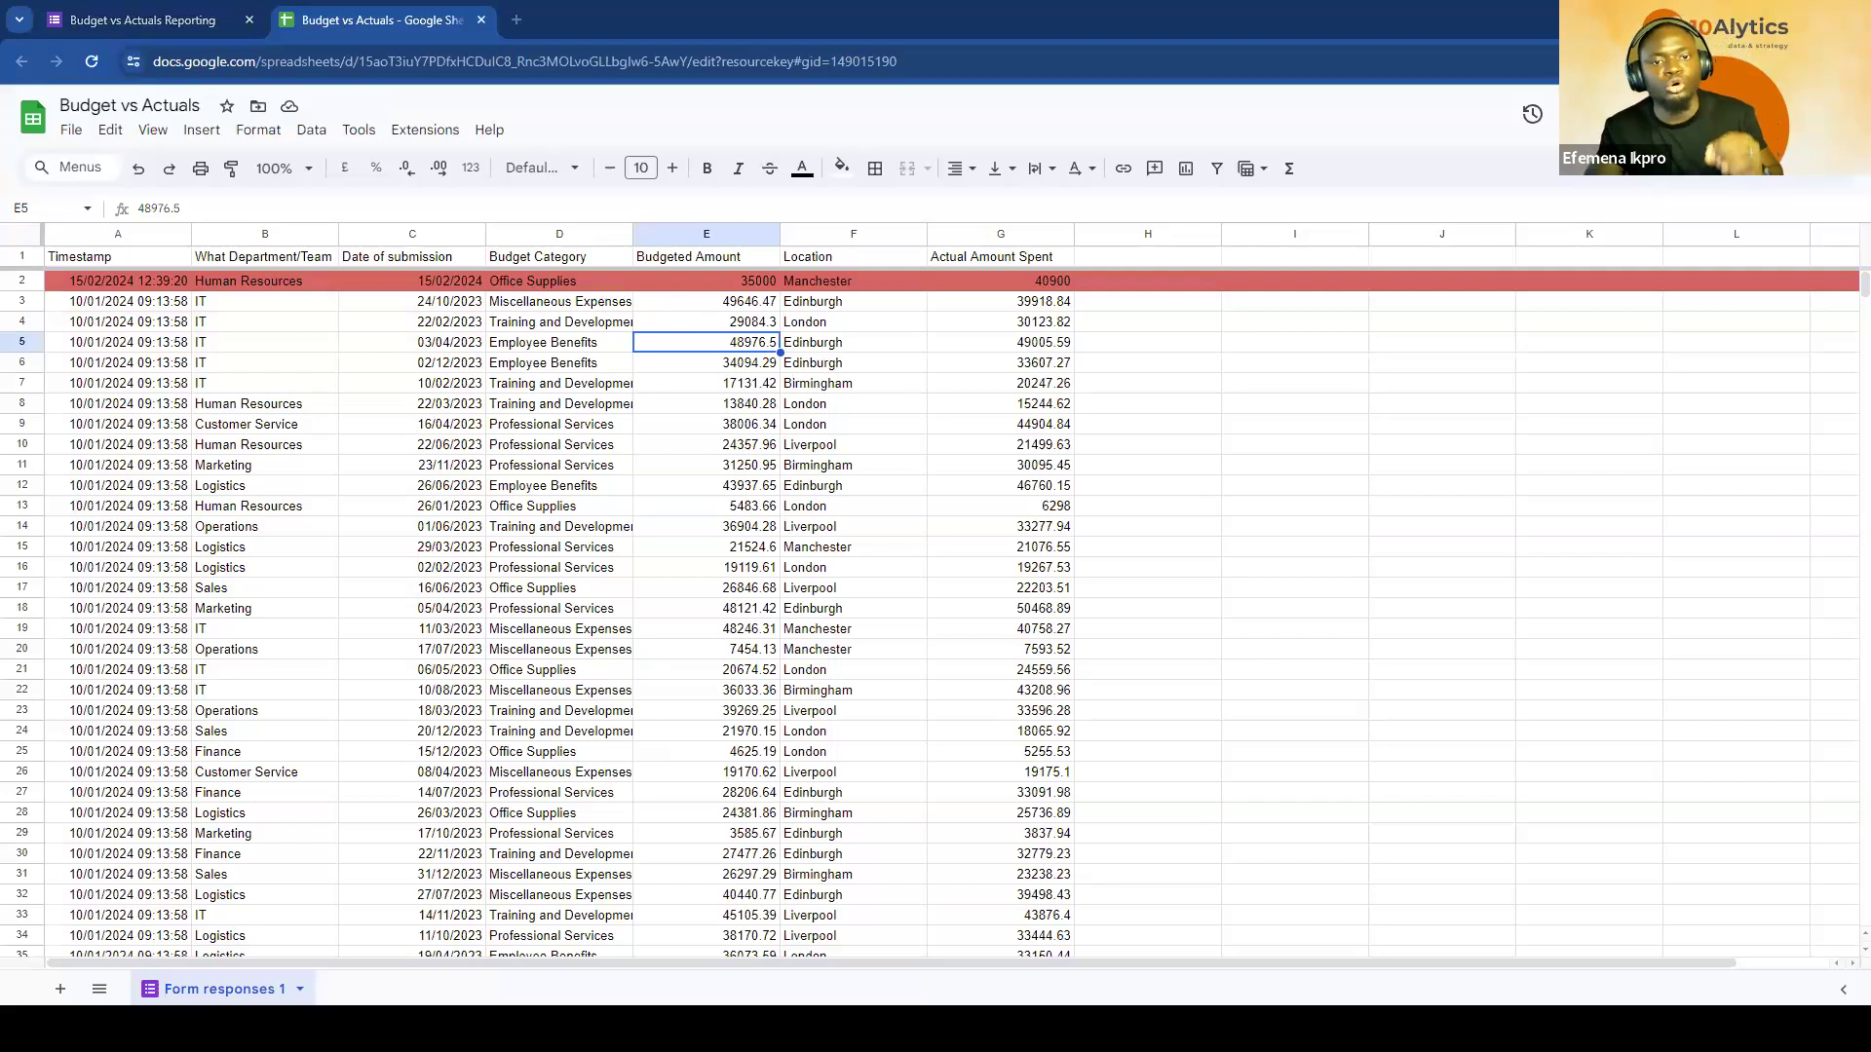
click(580, 469)
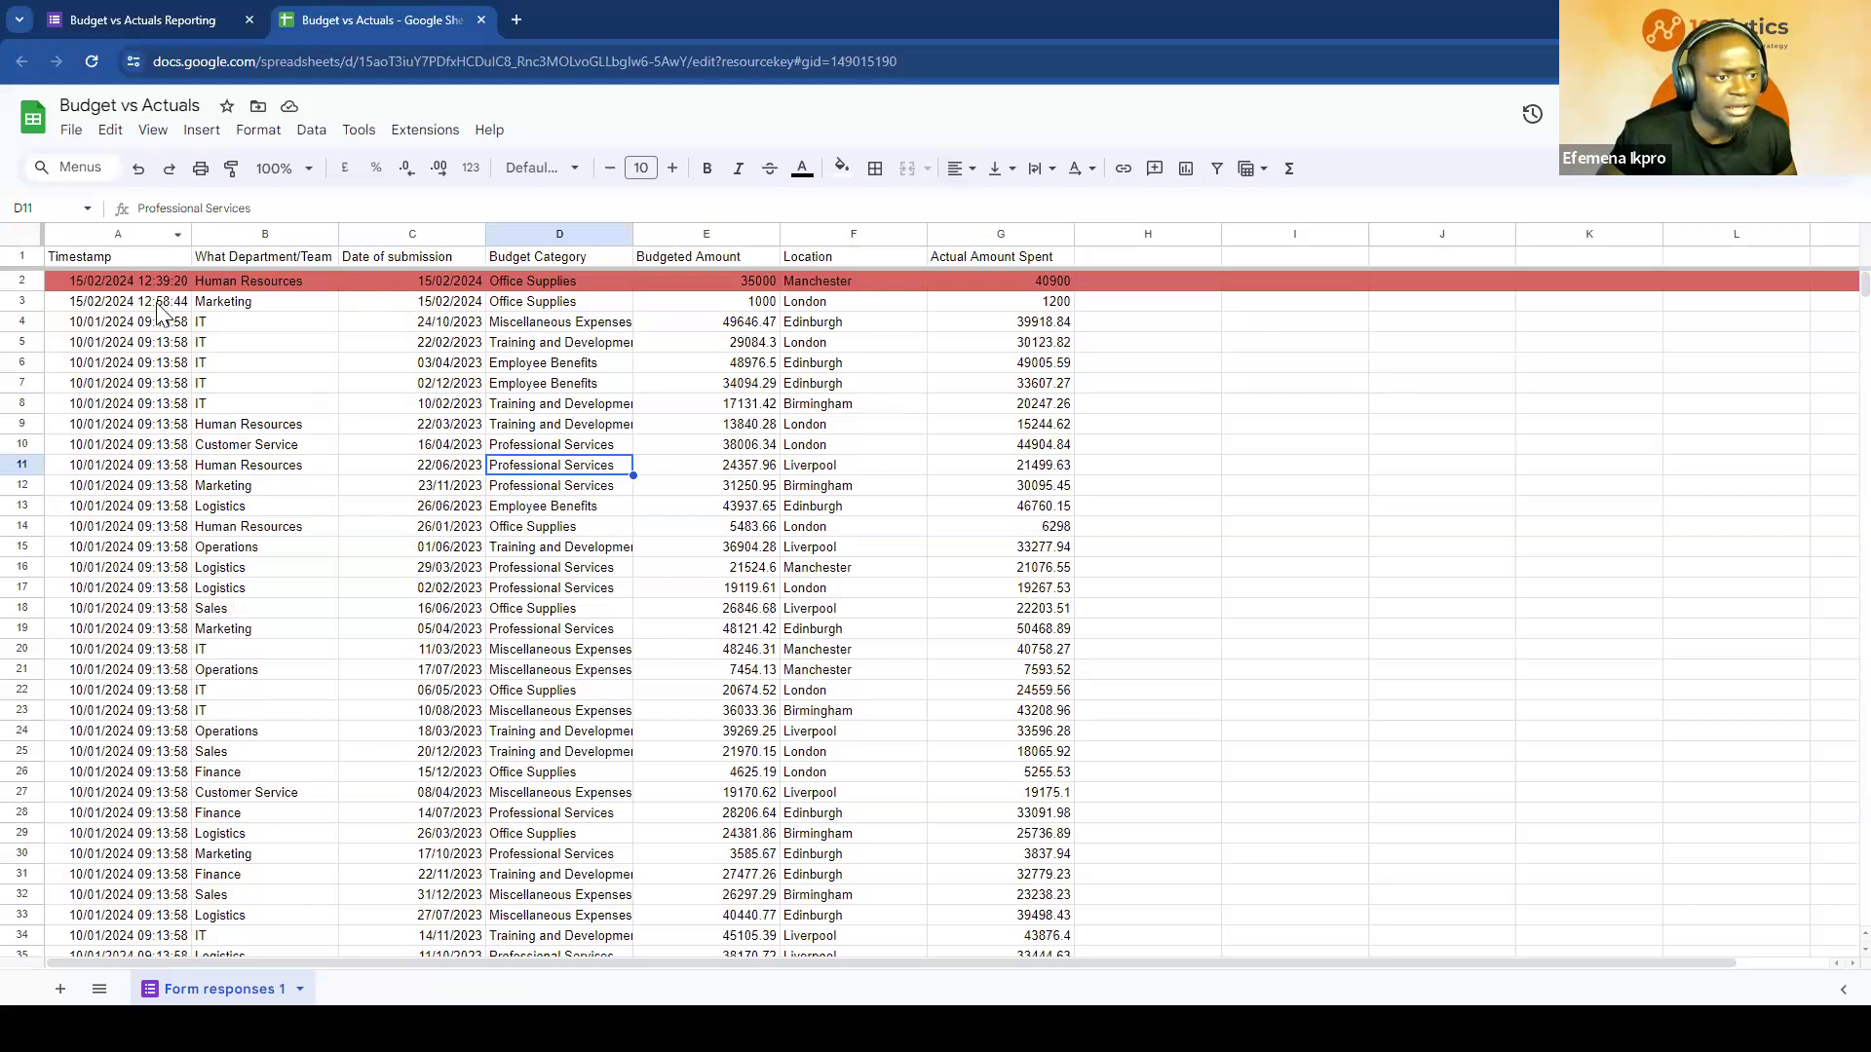
Step: Highlight row 4 of the Form responses 1 sheet with a light green fill and deselect the row
click(22, 321)
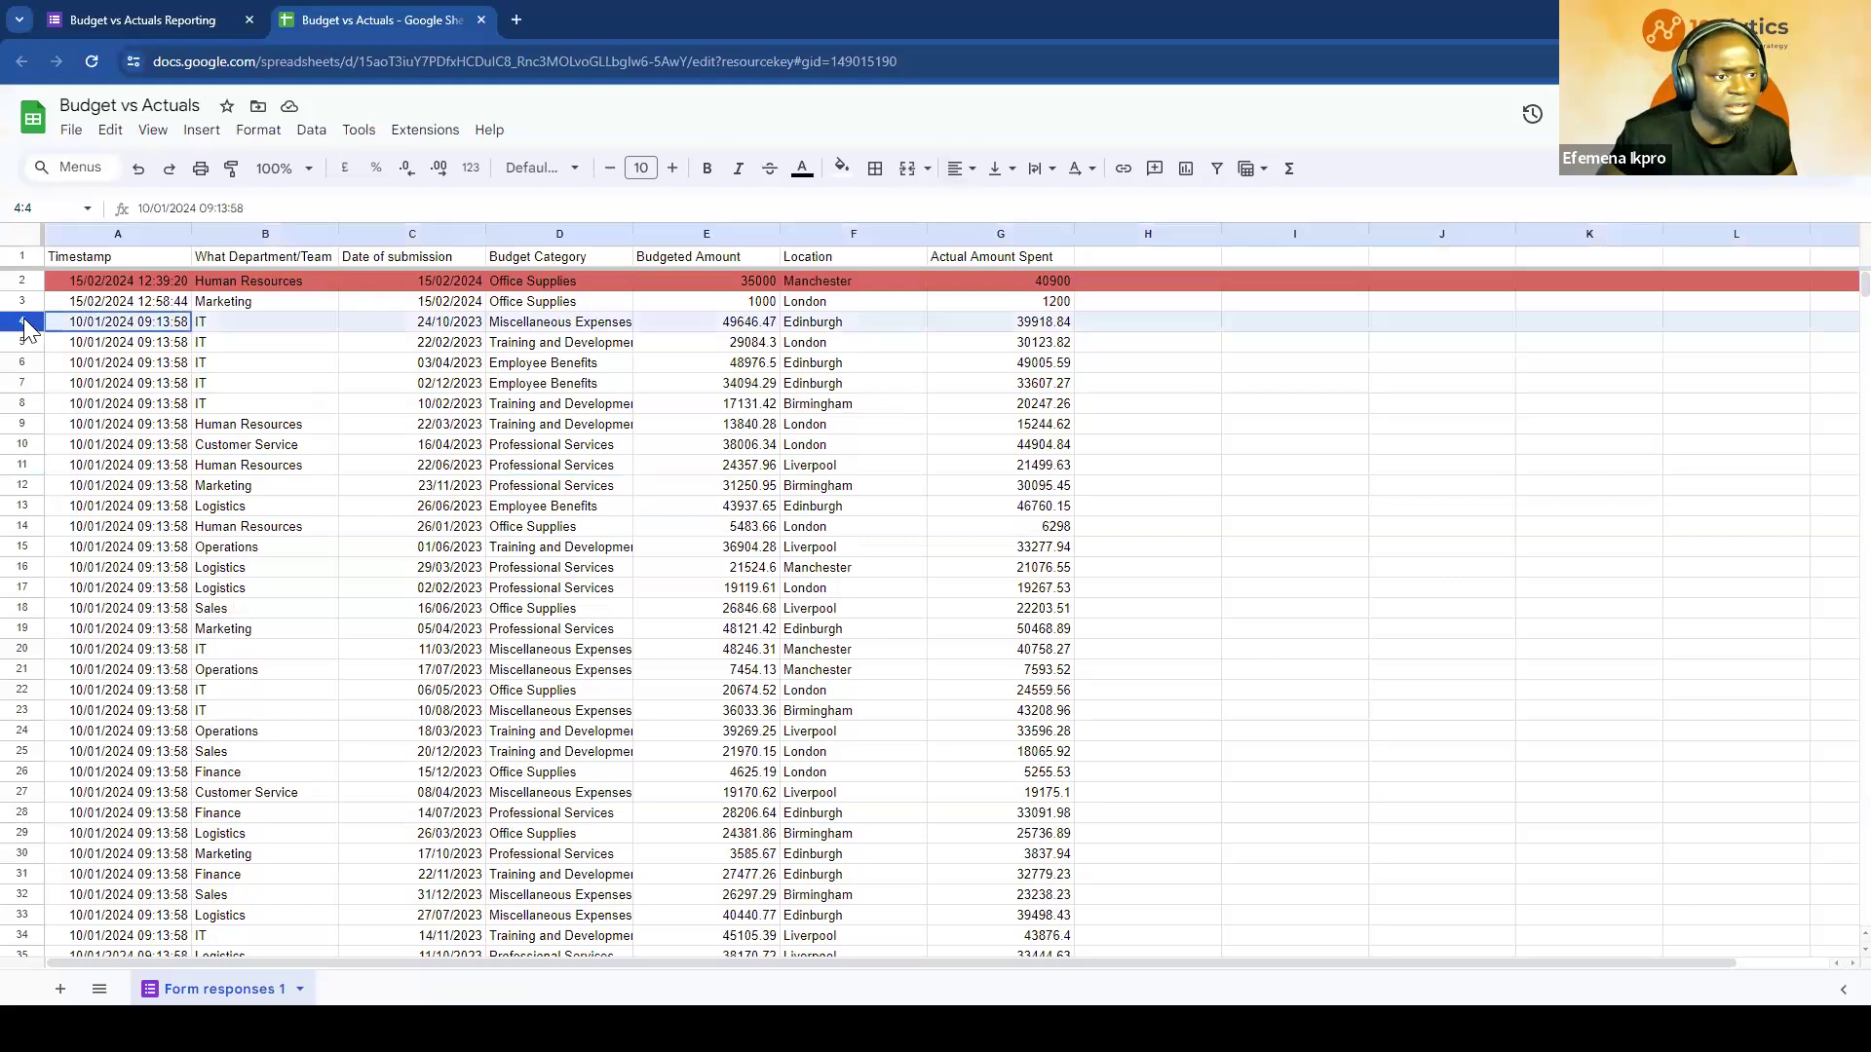
click(842, 168)
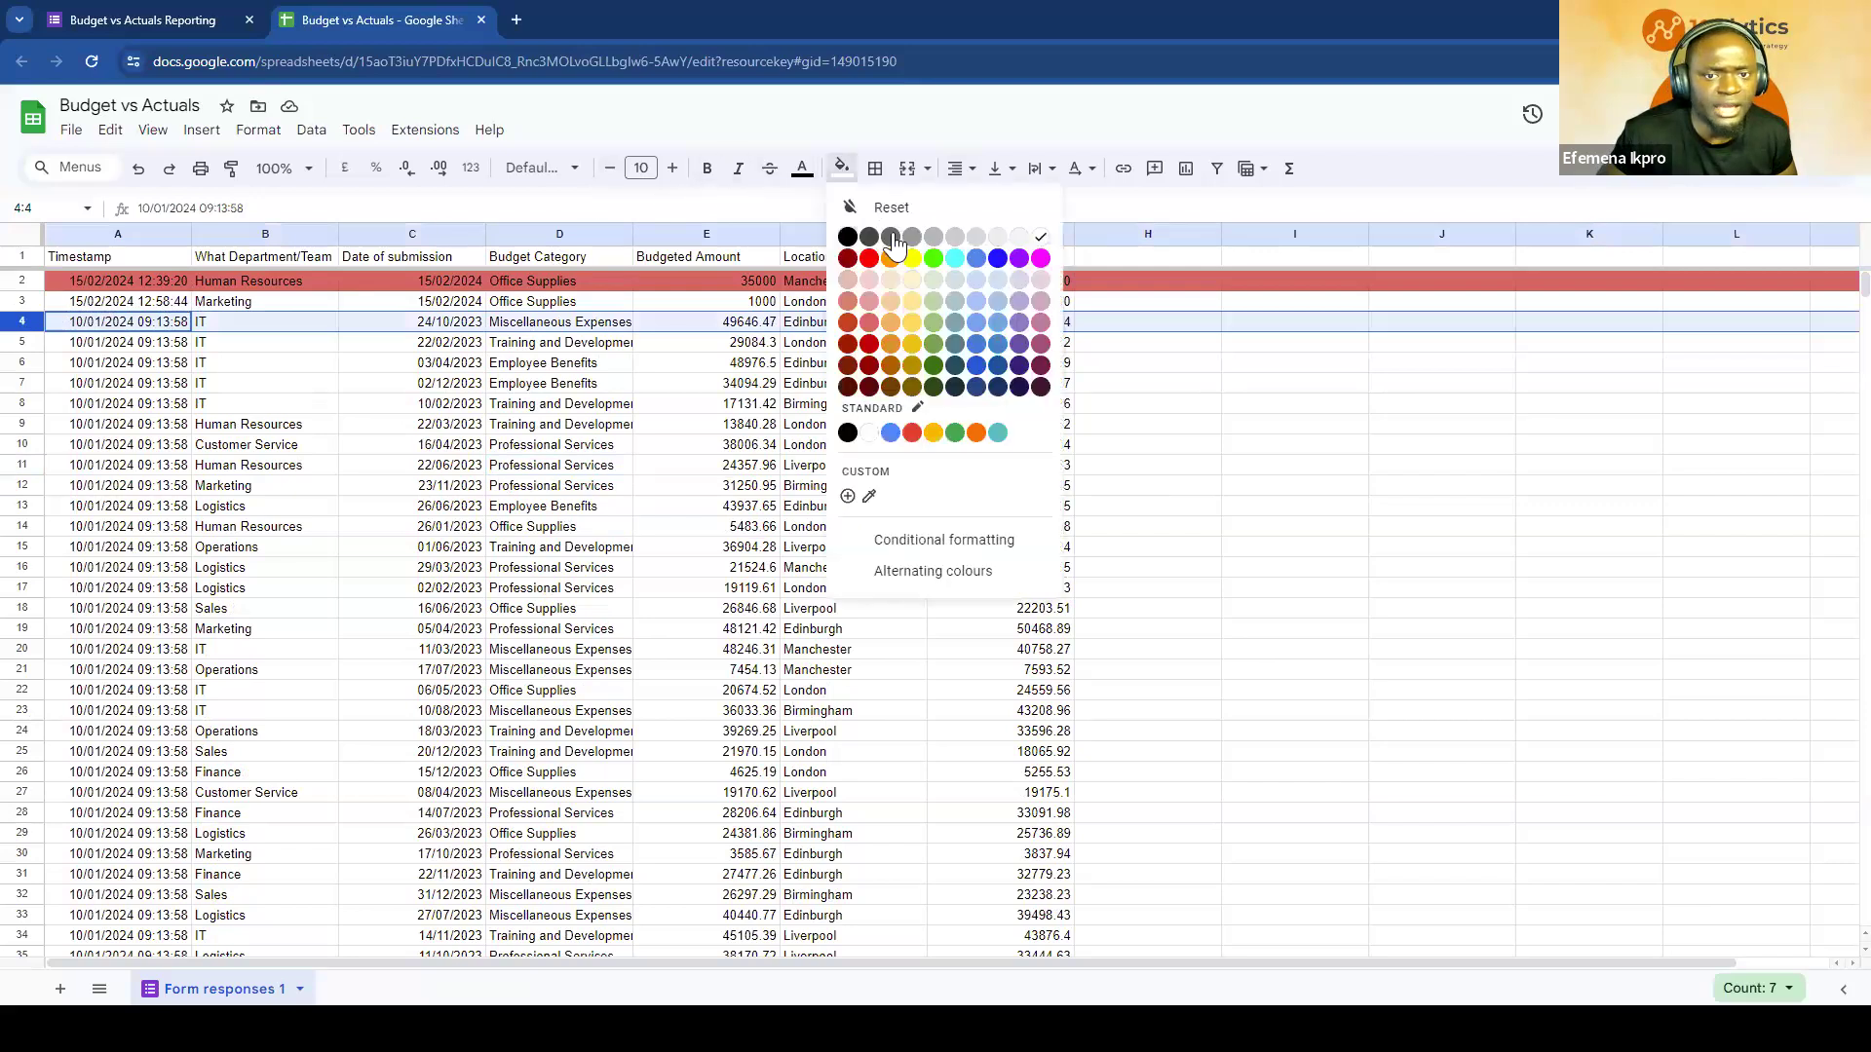
click(936, 322)
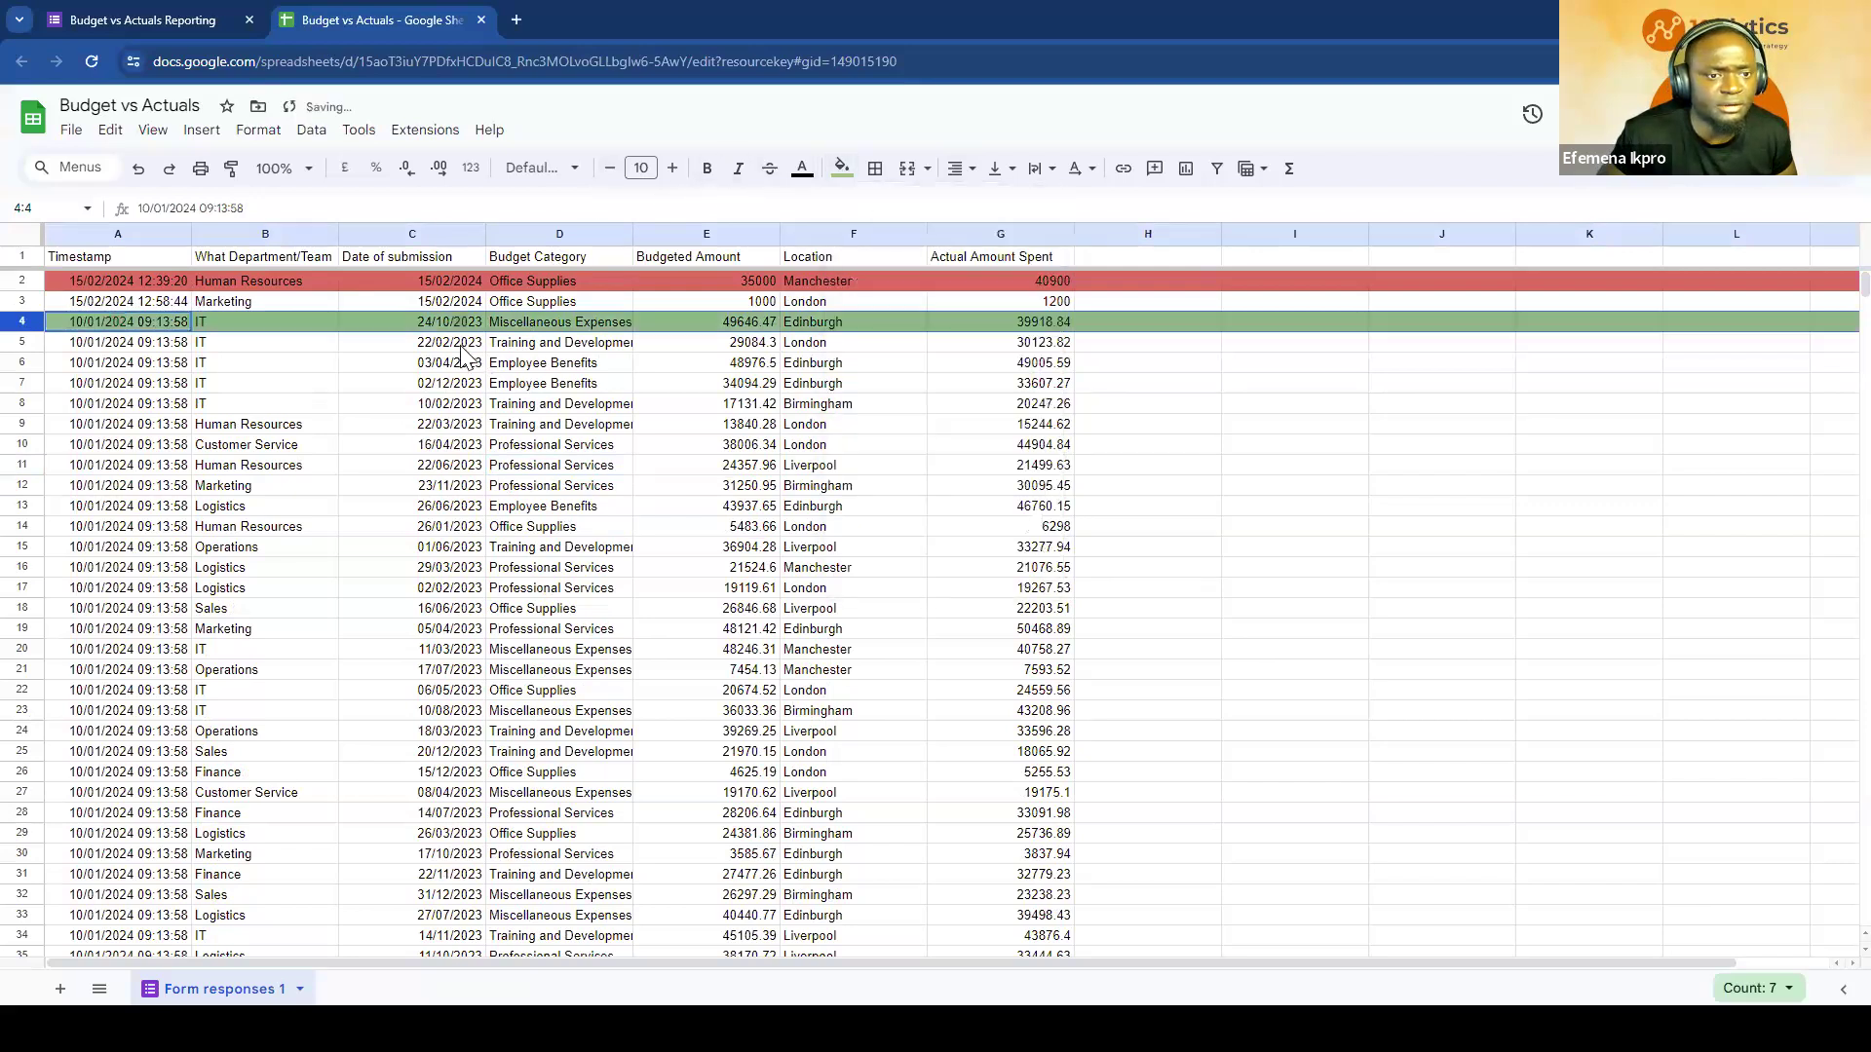
click(100, 302)
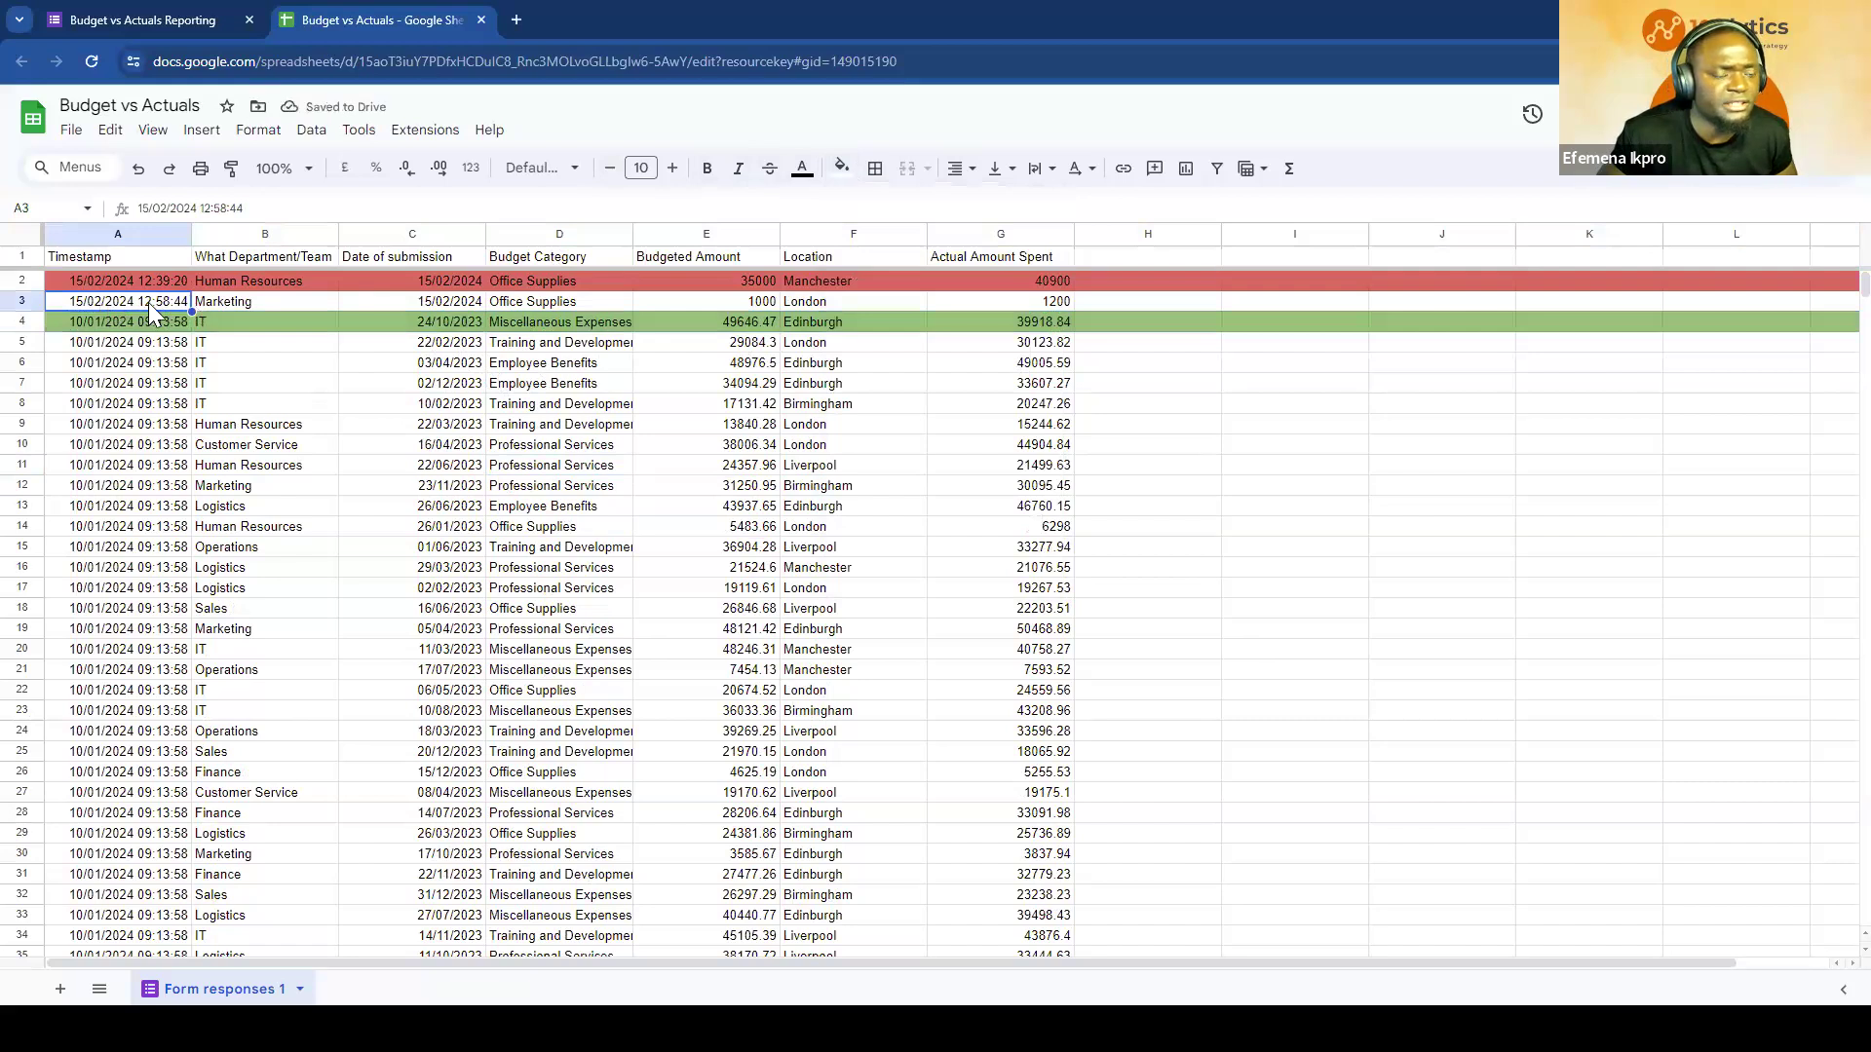
Step: Look over the incoming responses in the sheet, check the Budget vs Actuals Reporting form, and return to the sheet
click(213, 323)
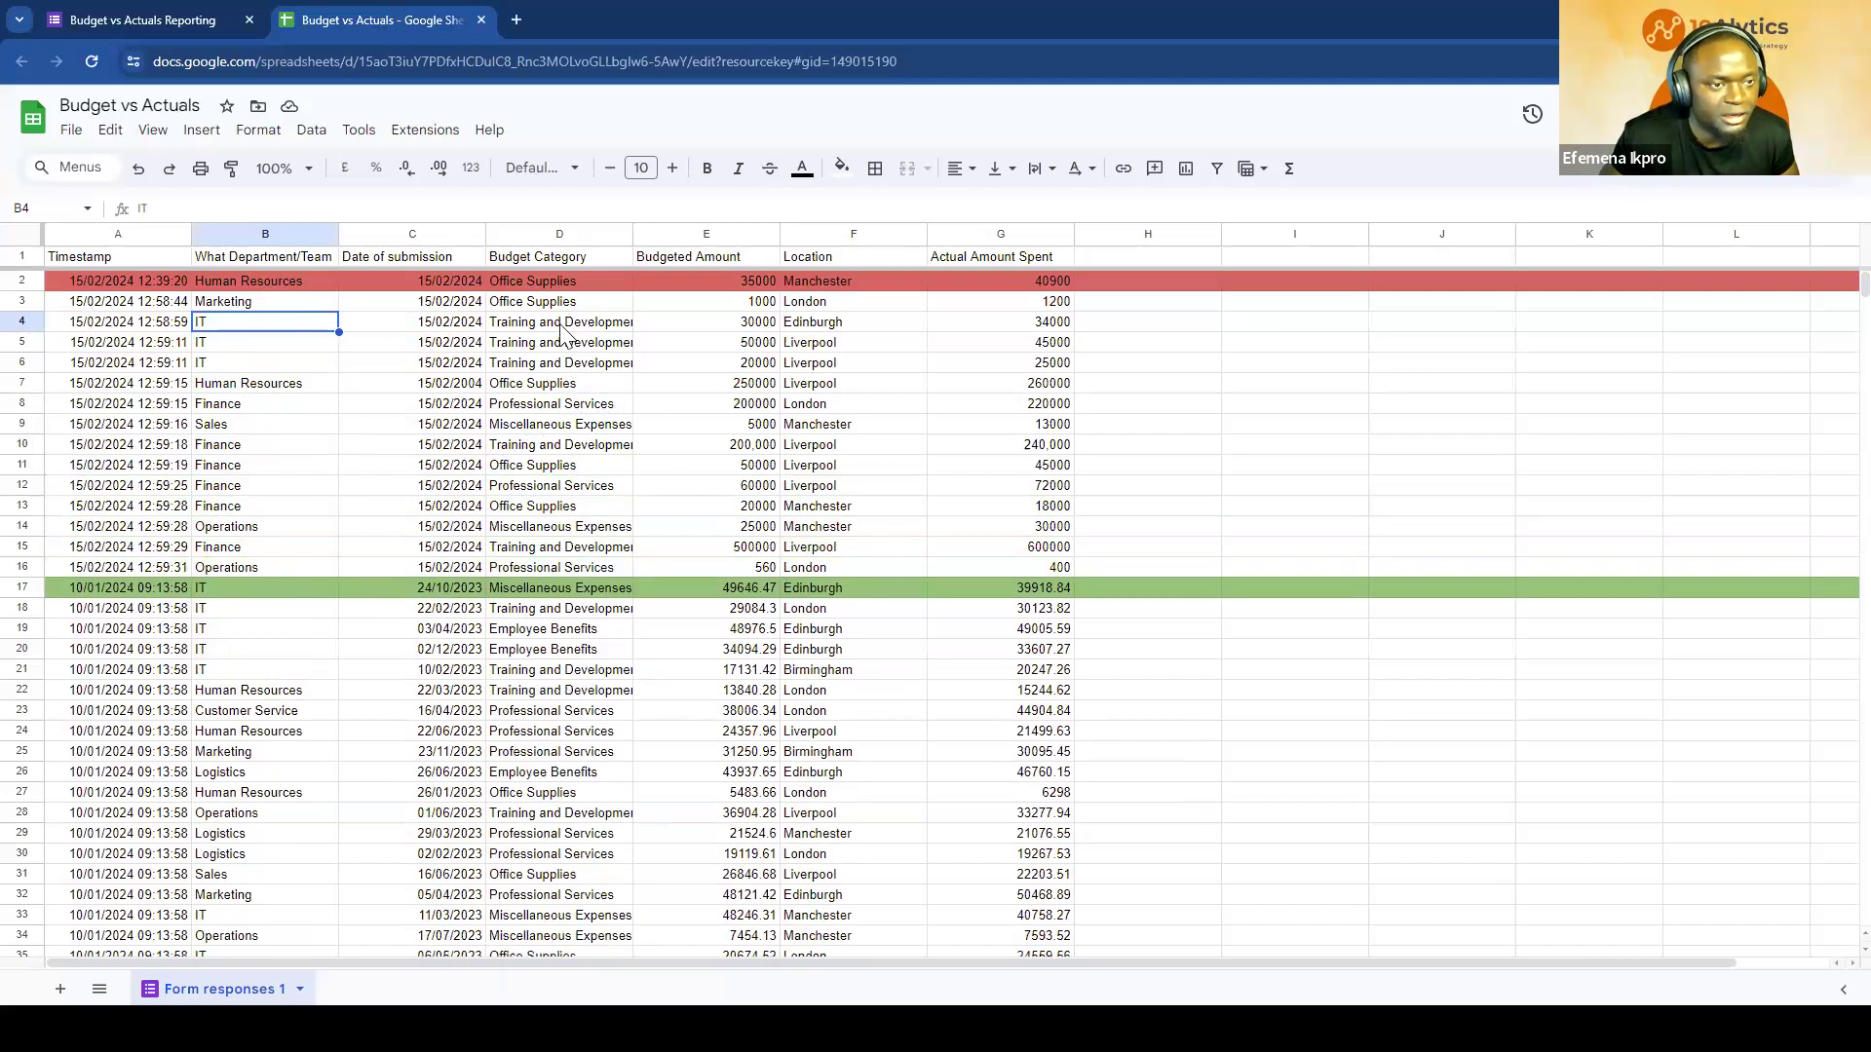
click(117, 18)
click(315, 20)
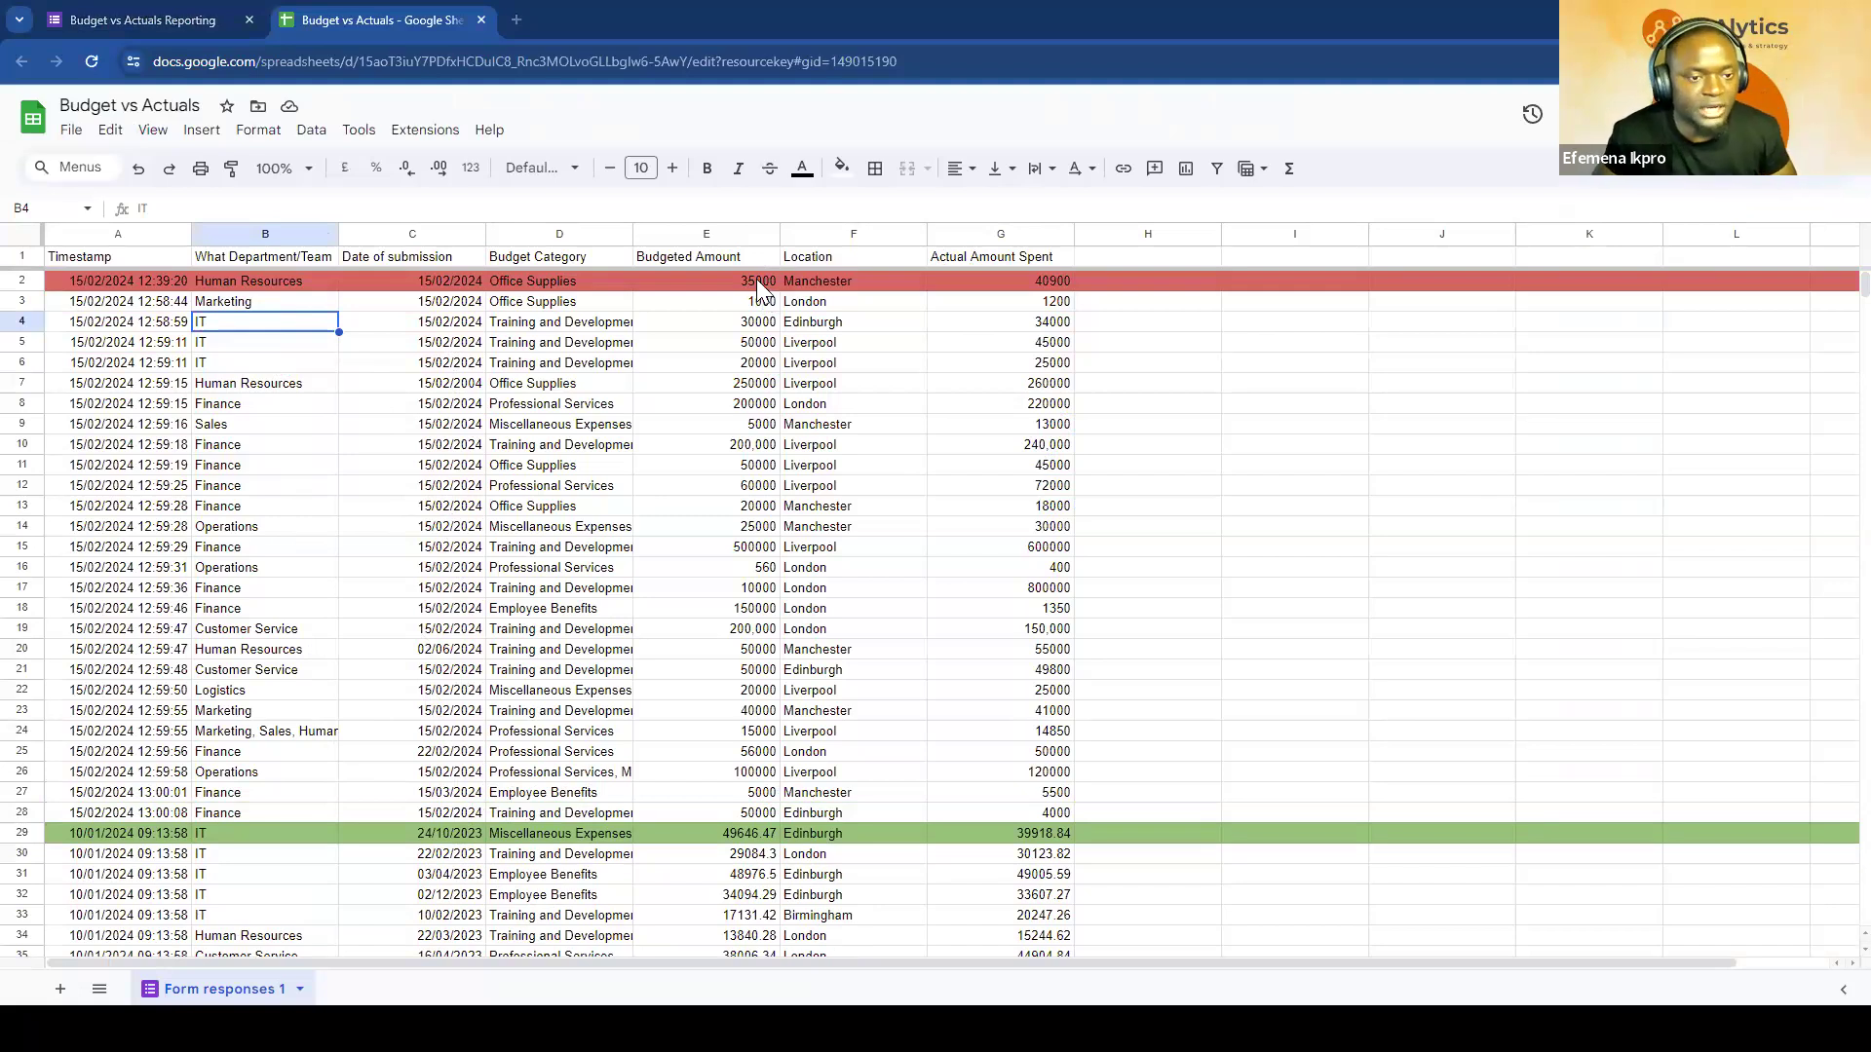
Step: Compare the published report with the Power BI Desktop report and refresh the desktop report's data
key(alt+Tab)
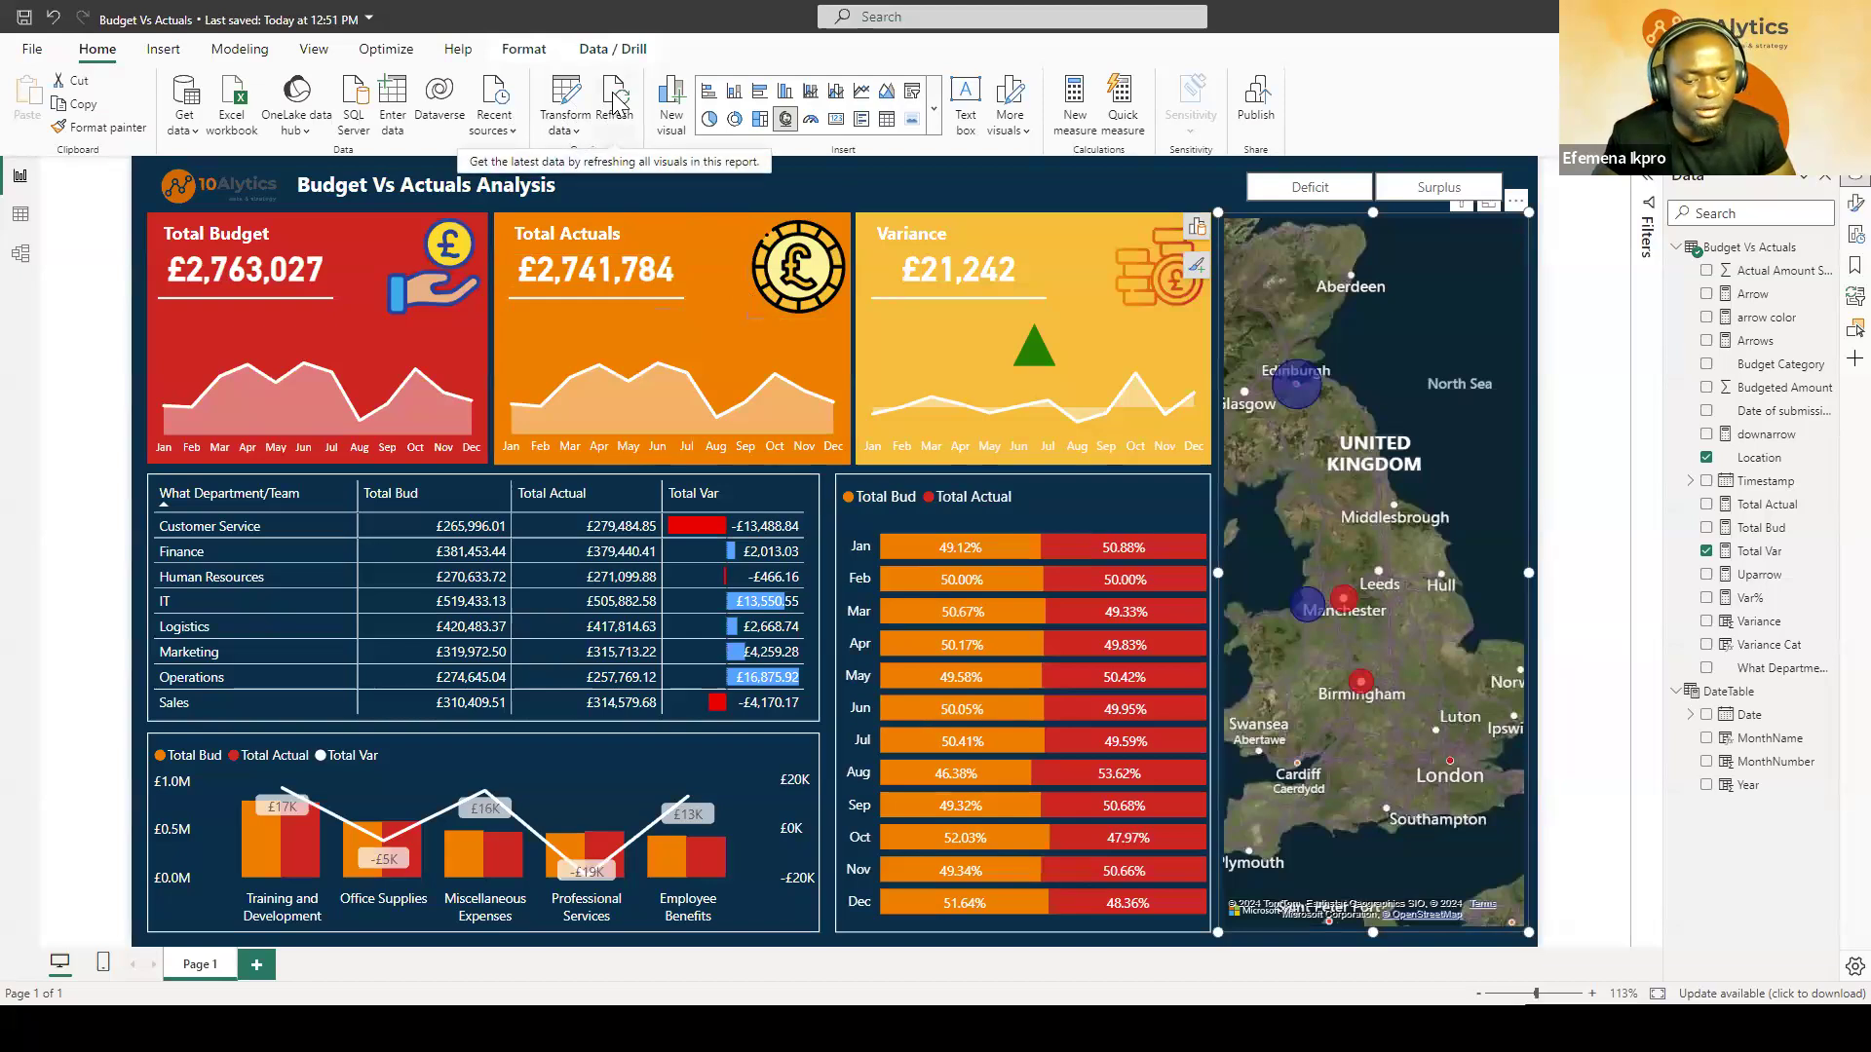
key(alt+Tab)
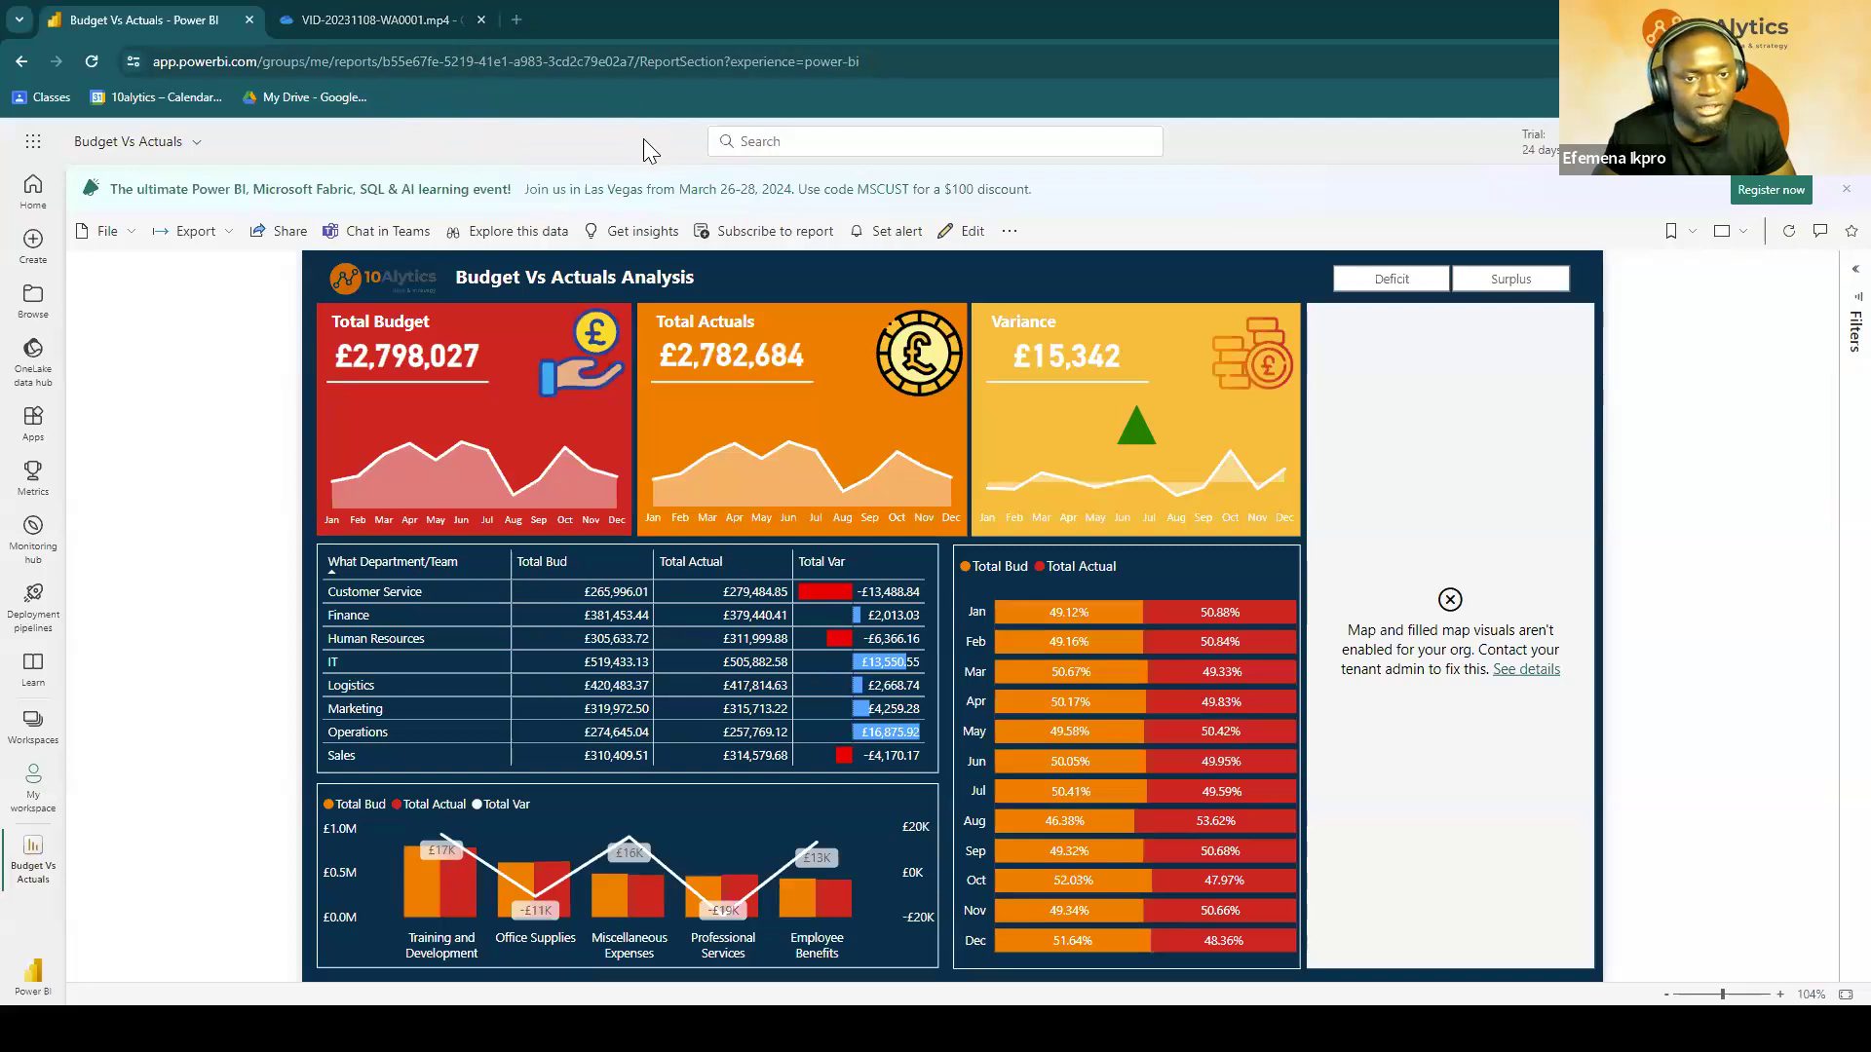
key(alt+Tab)
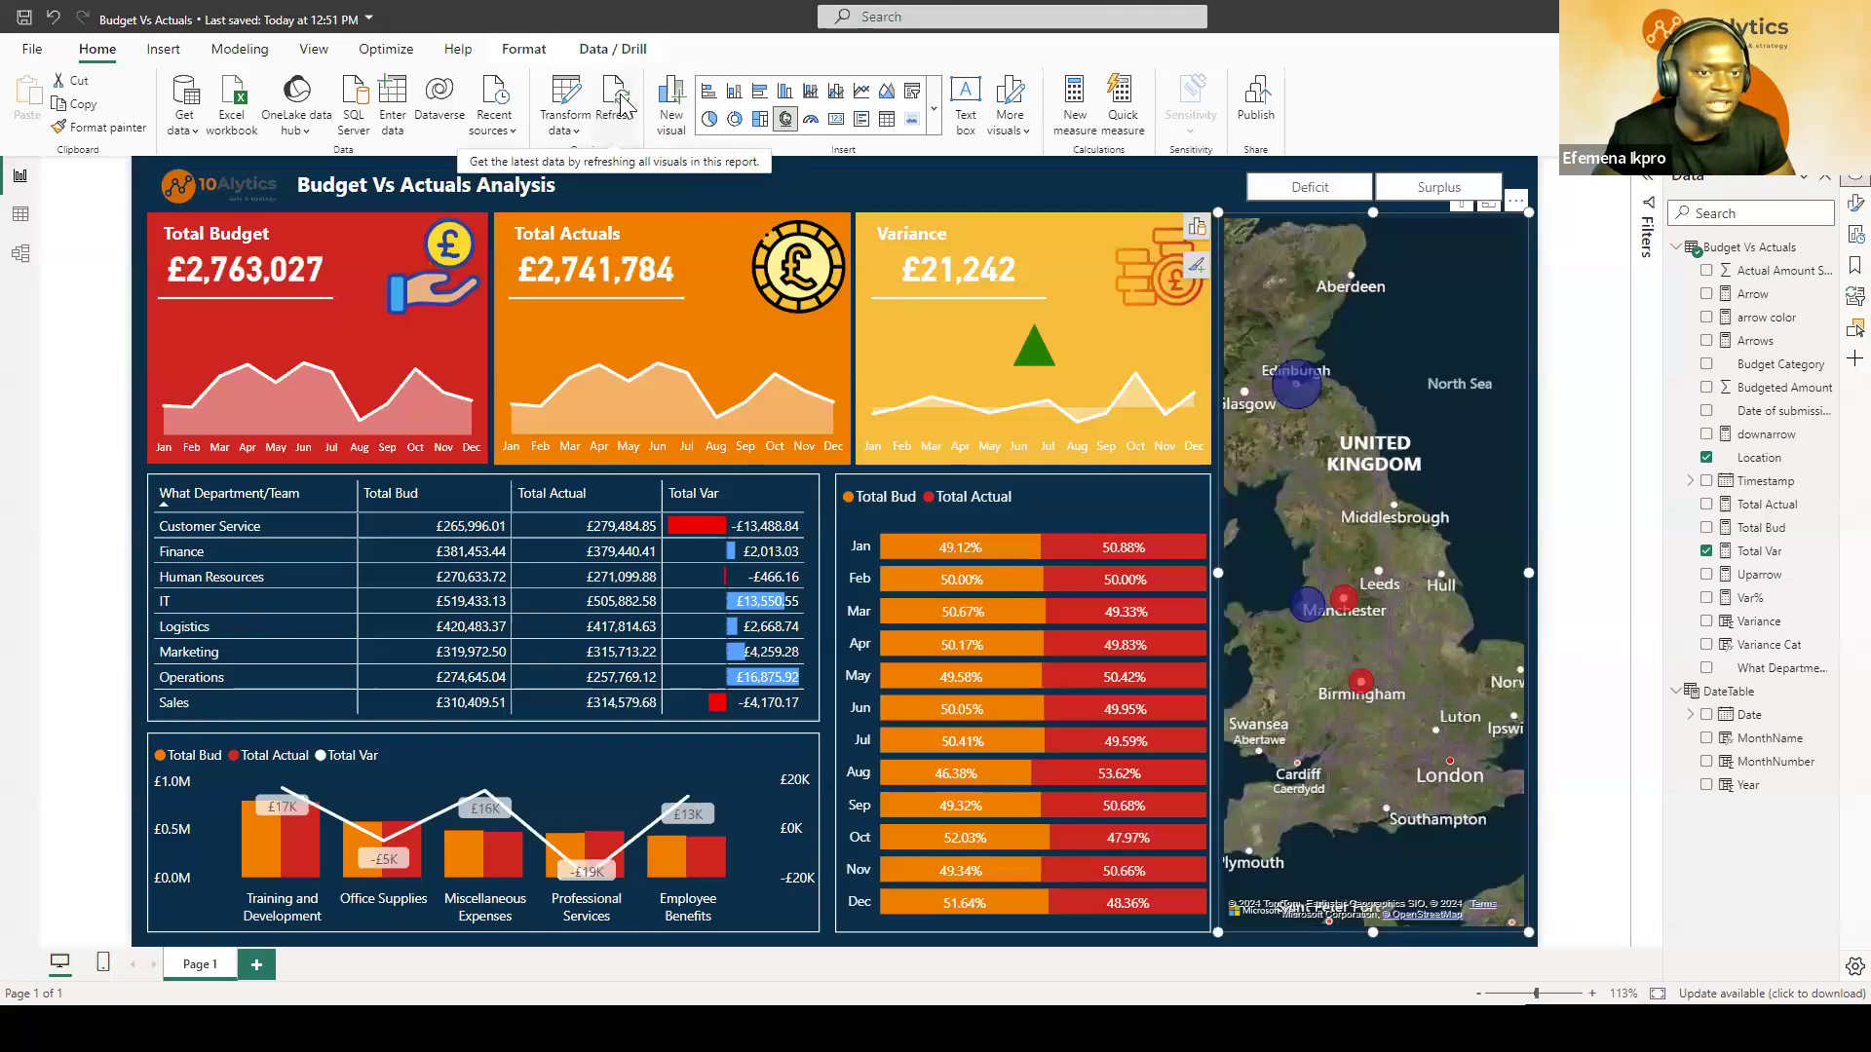
click(629, 115)
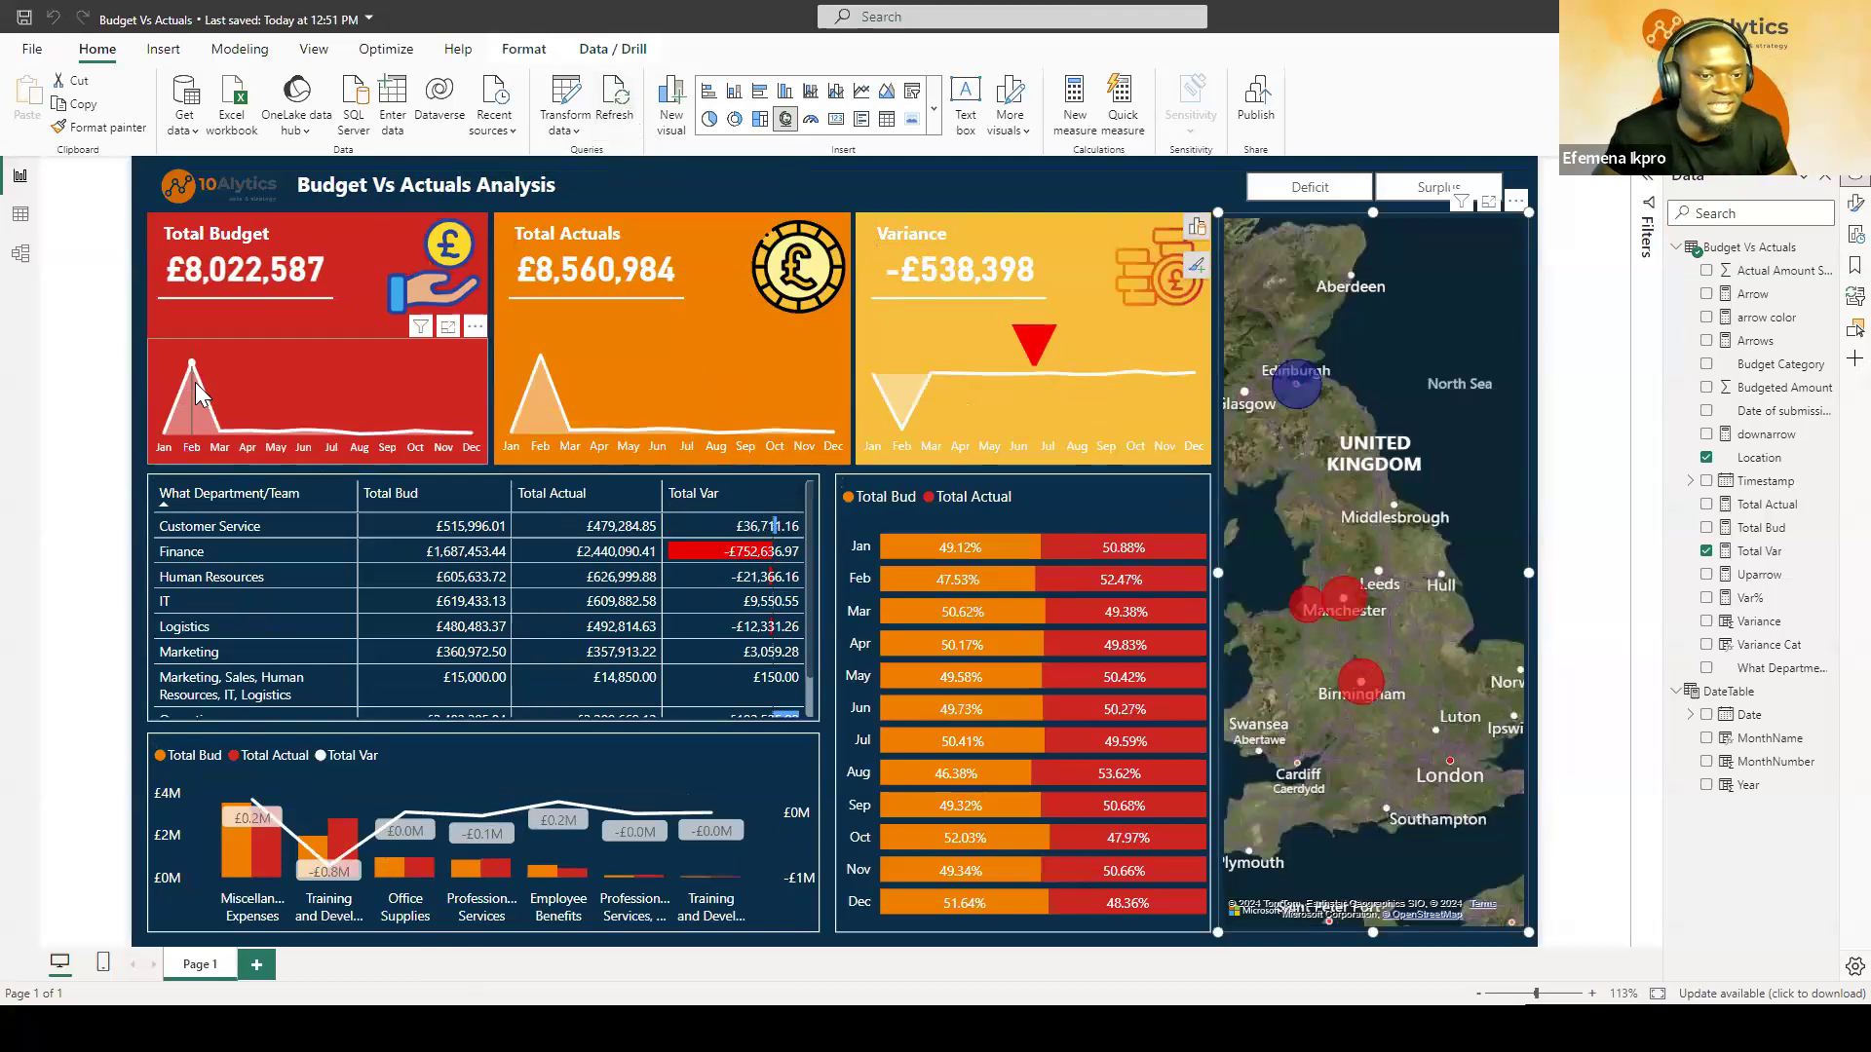
Step: Inspect the February point in the Total Budget trend chart and filter the report to February
mouse_move(195, 382)
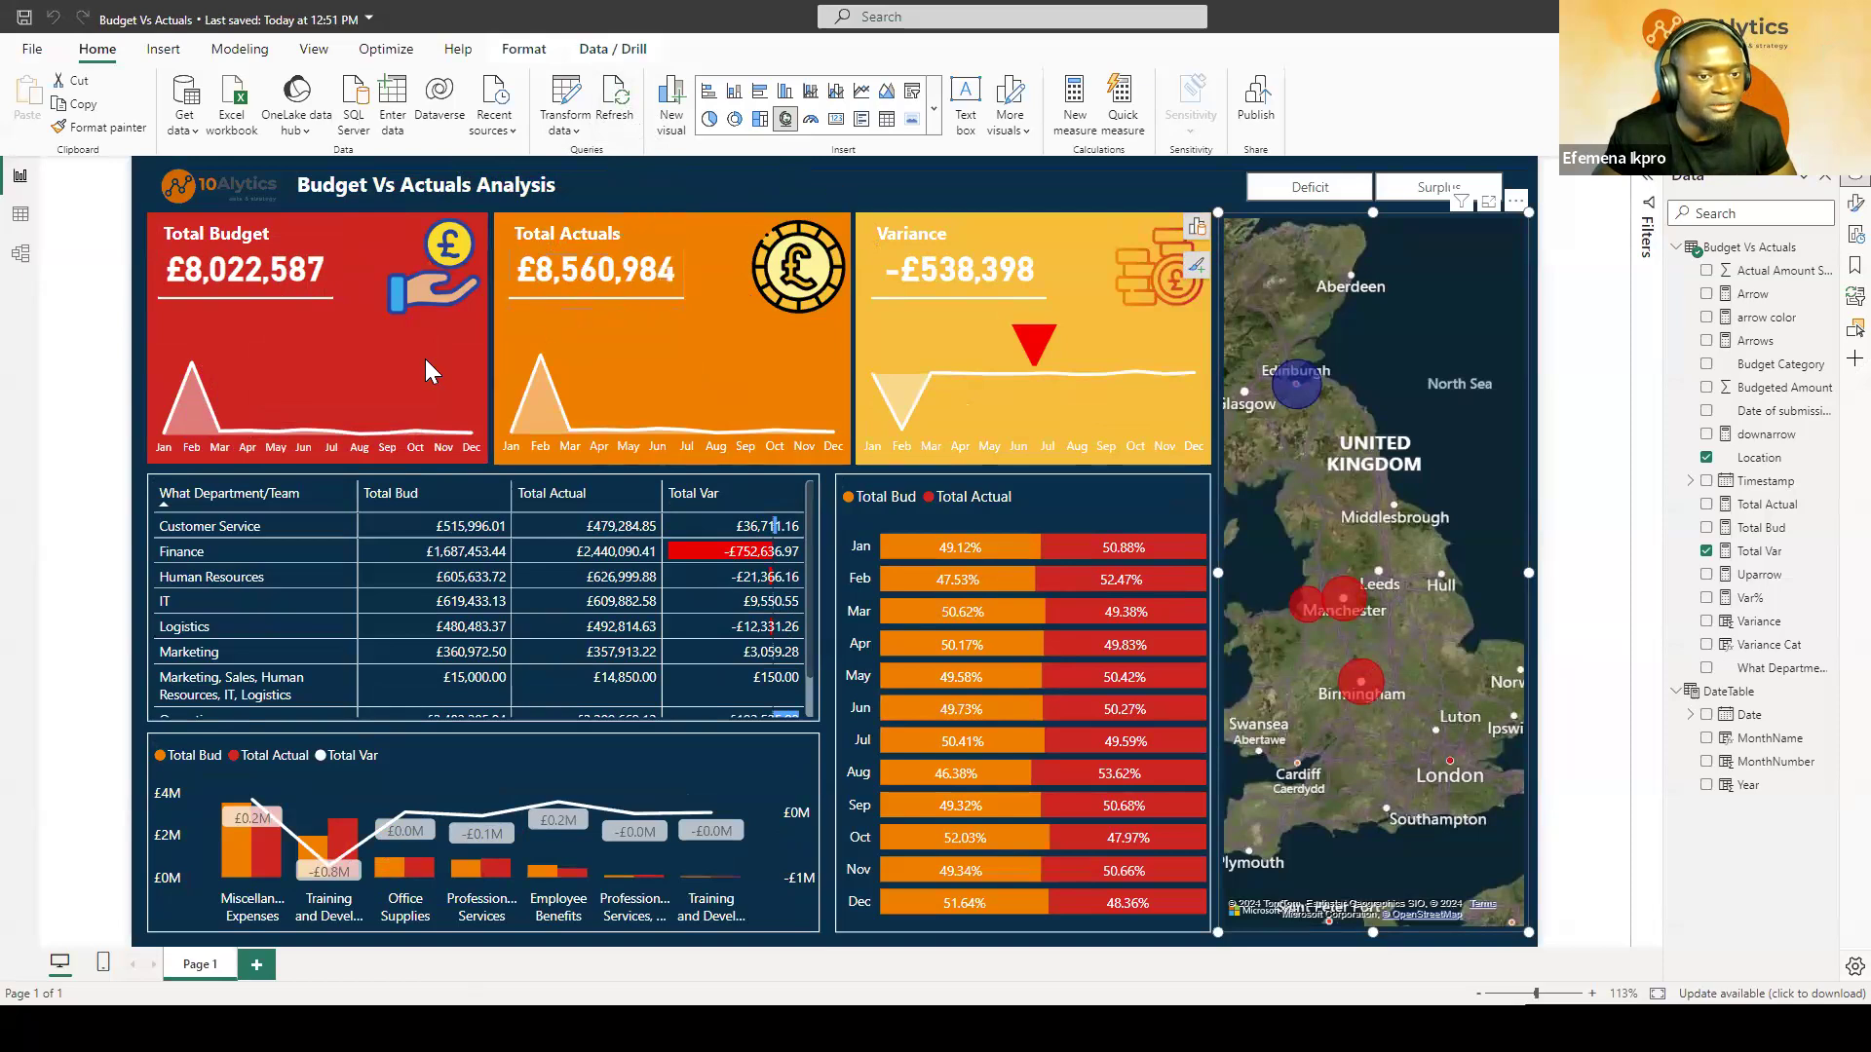
mouse_move(191, 368)
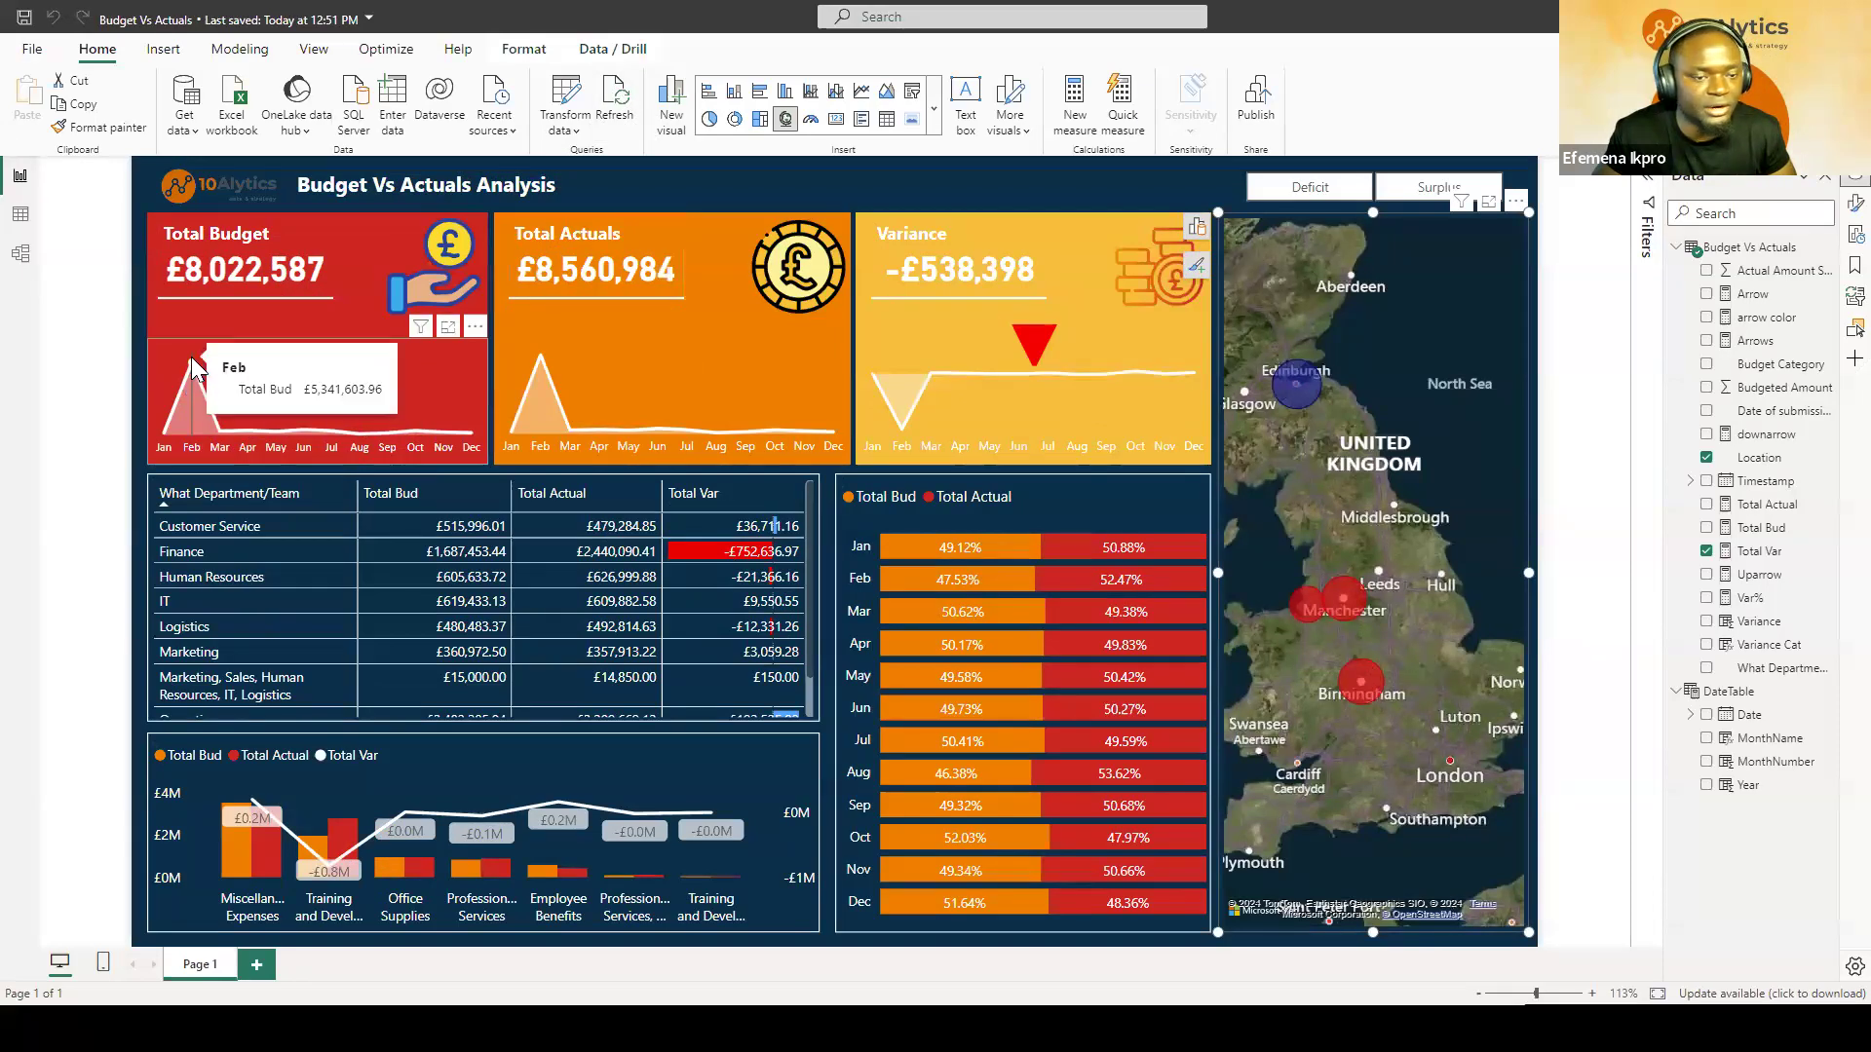
click(193, 365)
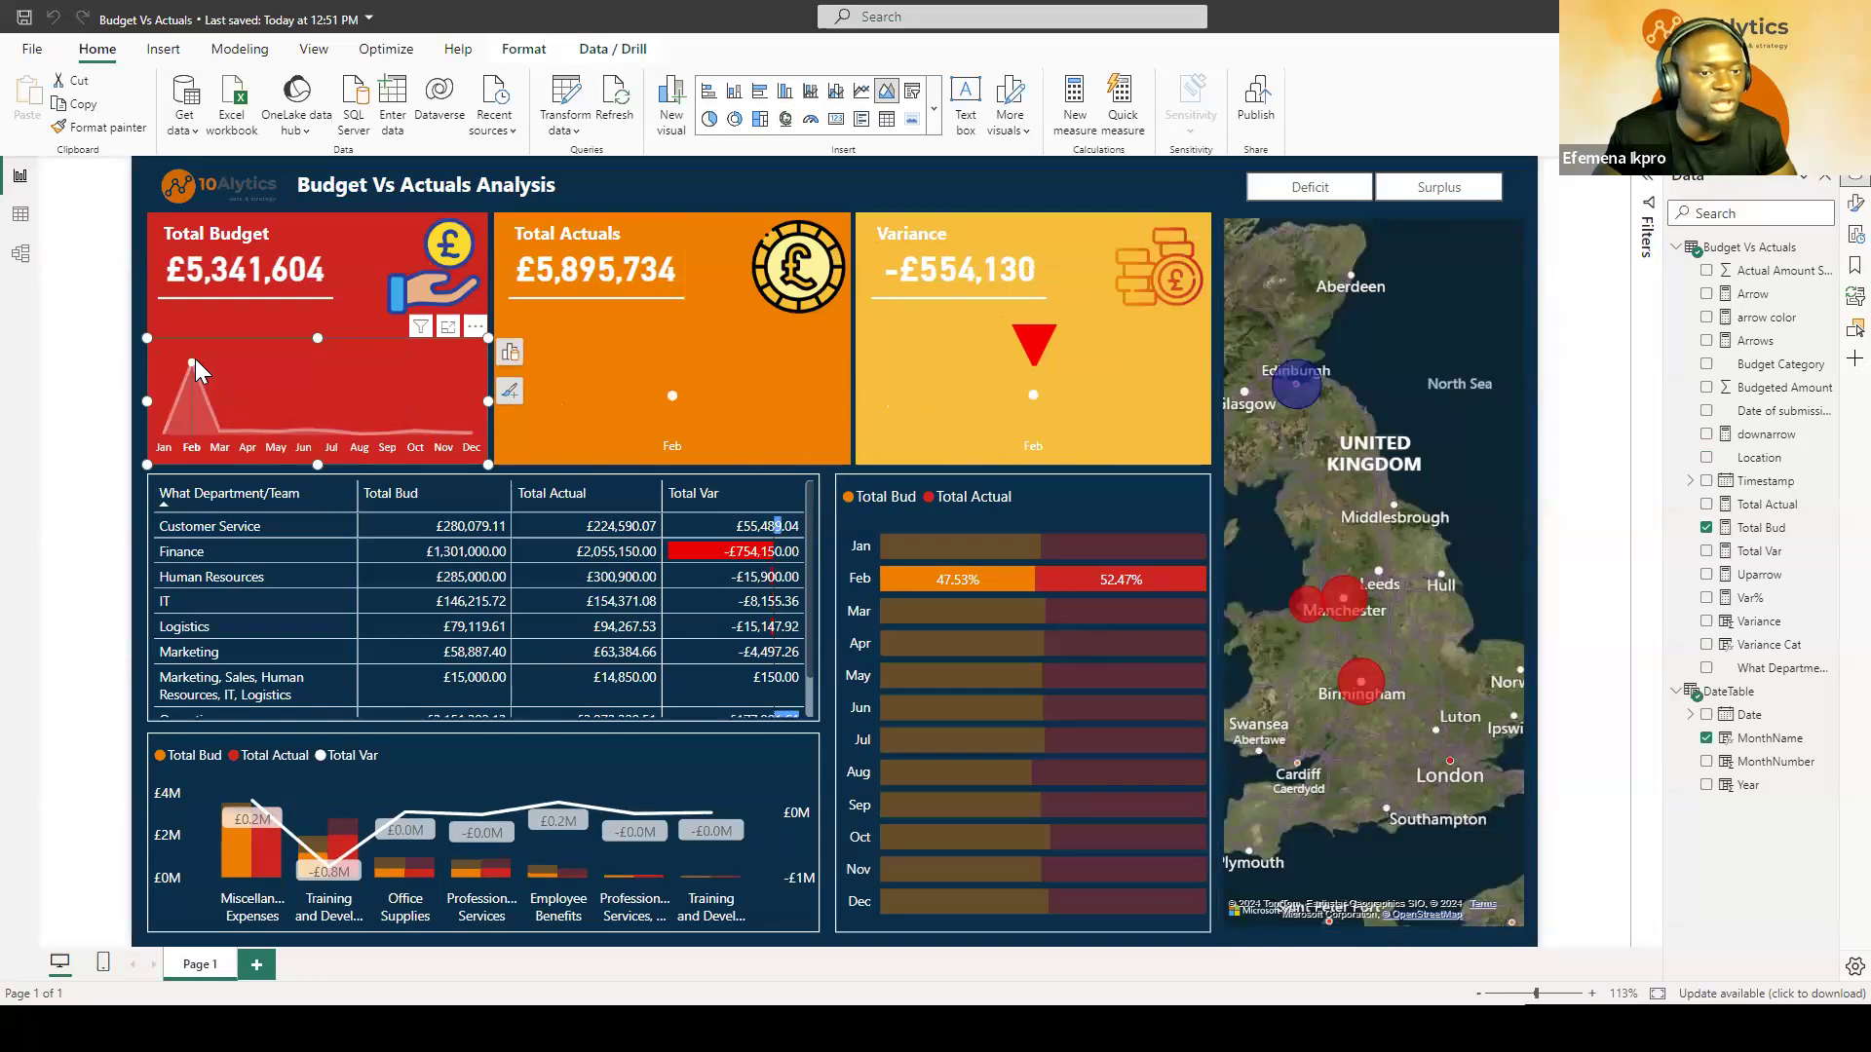
mouse_move(194, 361)
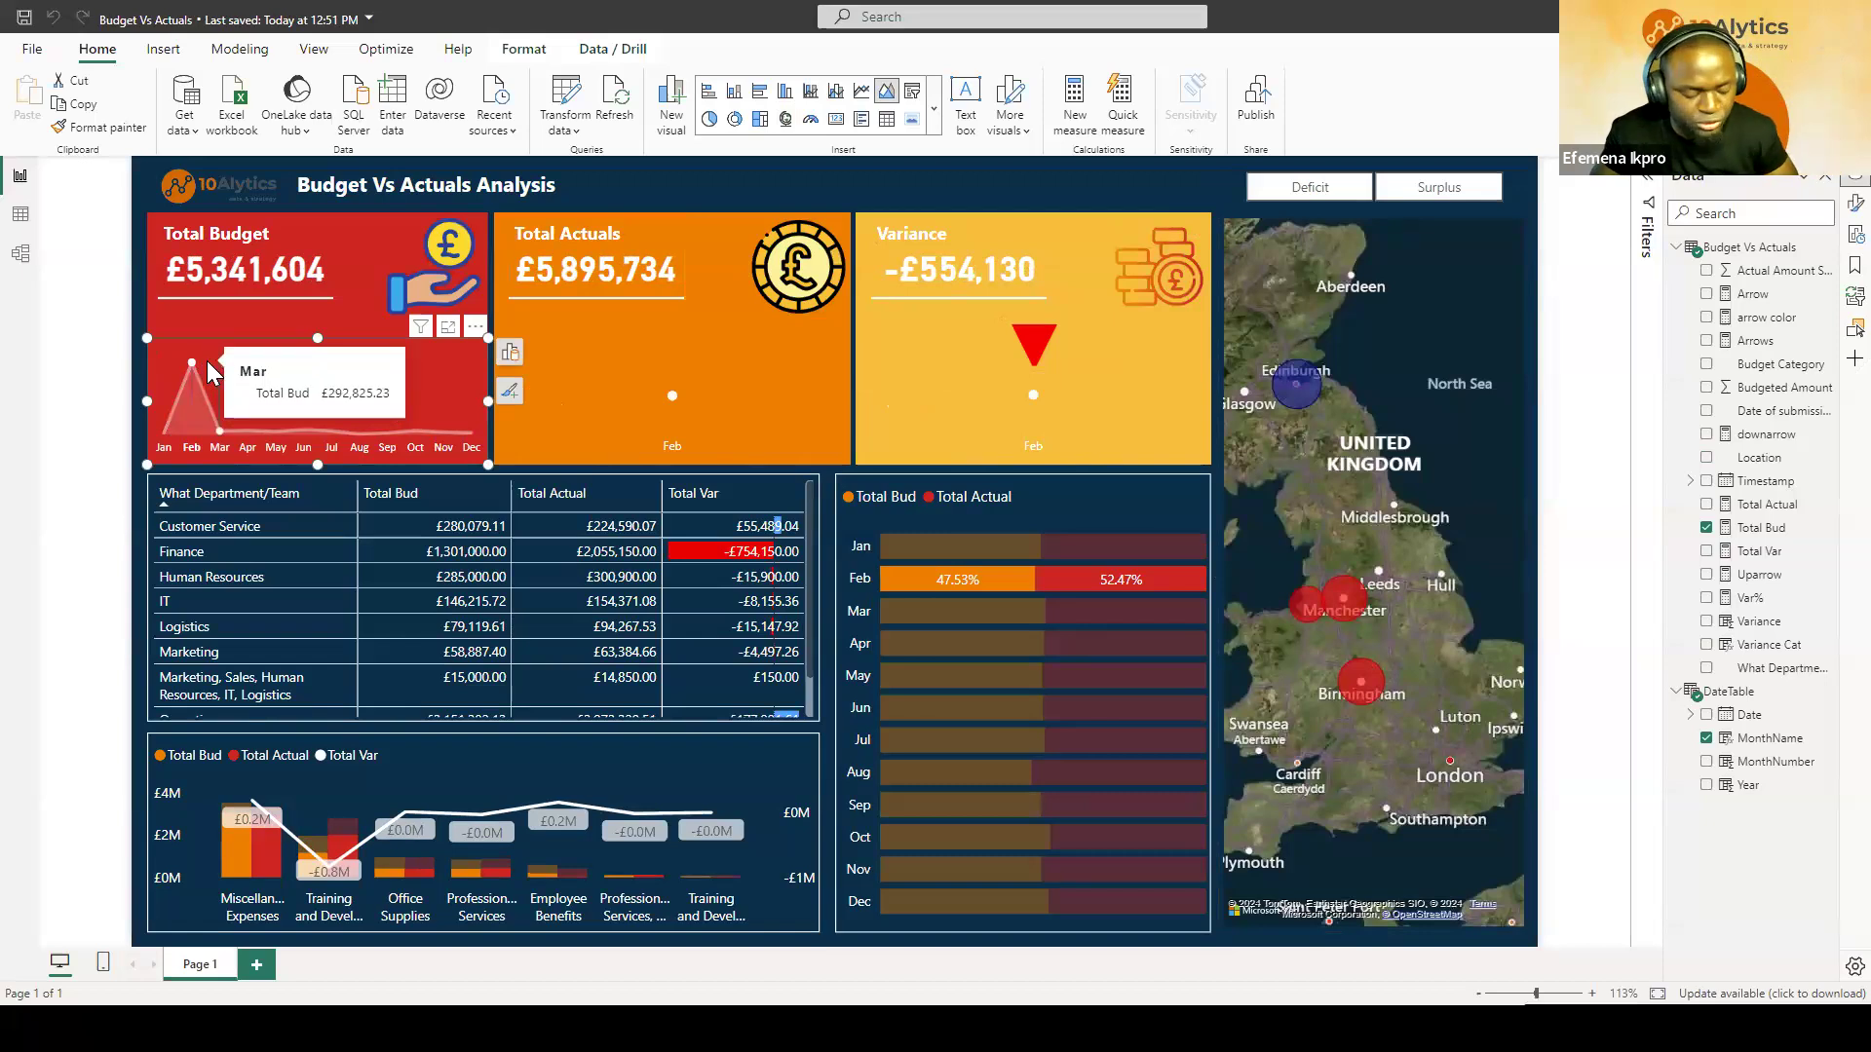
Step: Switch to the response sheet and select the submission dates of the new responses, C3:C20 and C21:C34
key(alt+Tab)
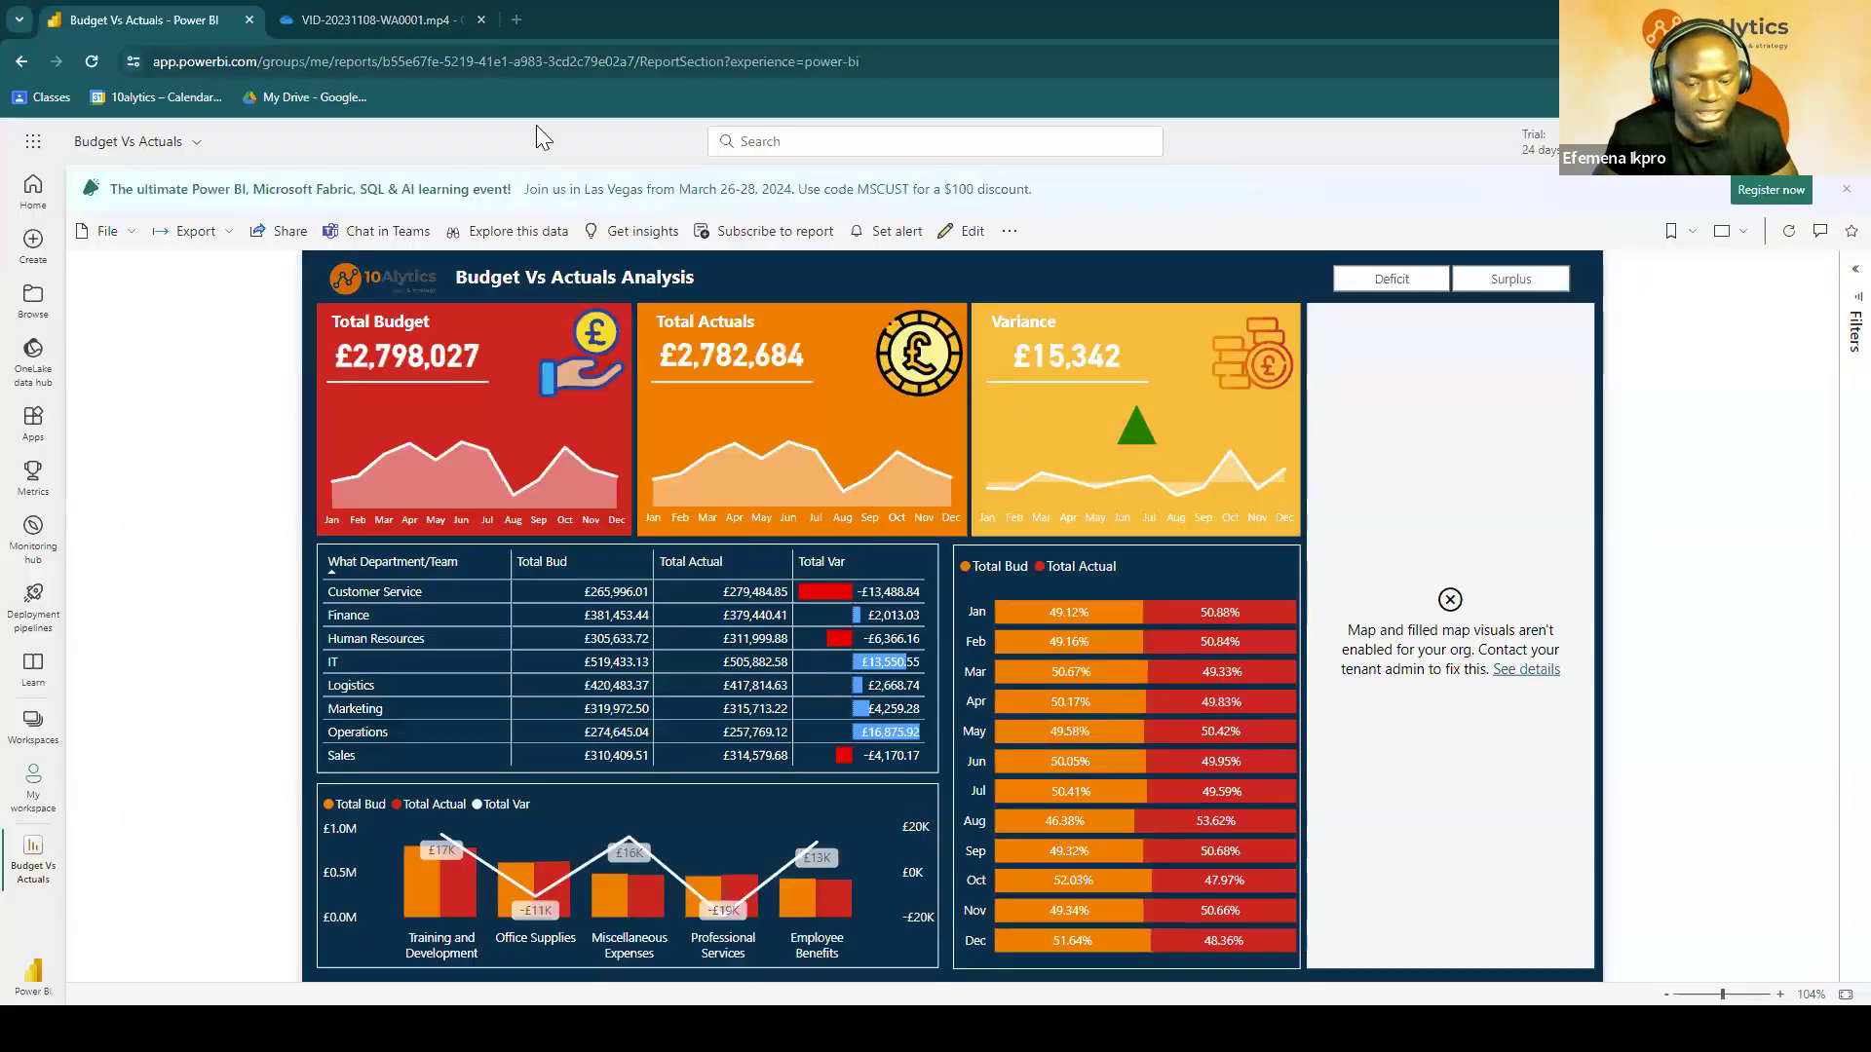
key(alt+Tab)
drag(444, 336, 445, 658)
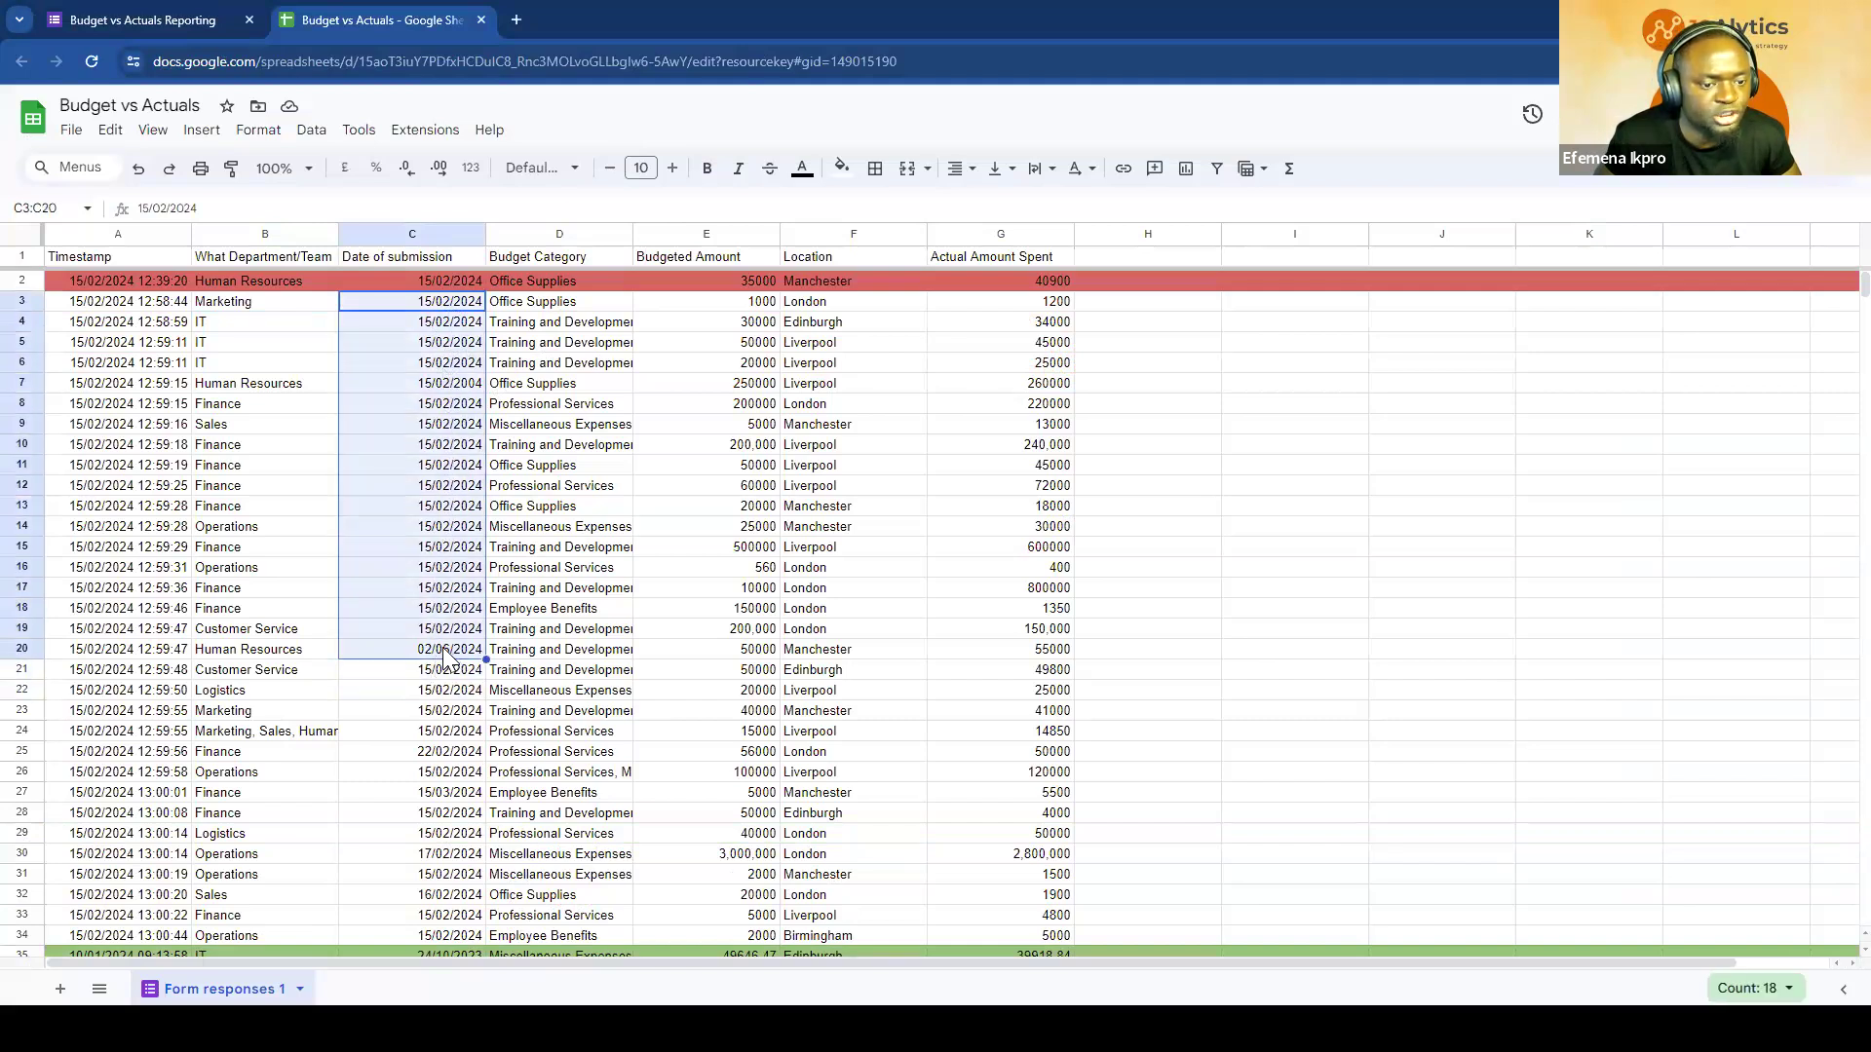
scroll(448, 655, down, 1)
drag(450, 633, 419, 895)
Step: Compare the published report with the Power BI Desktop report and the new rows in the response sheet
key(alt+Tab)
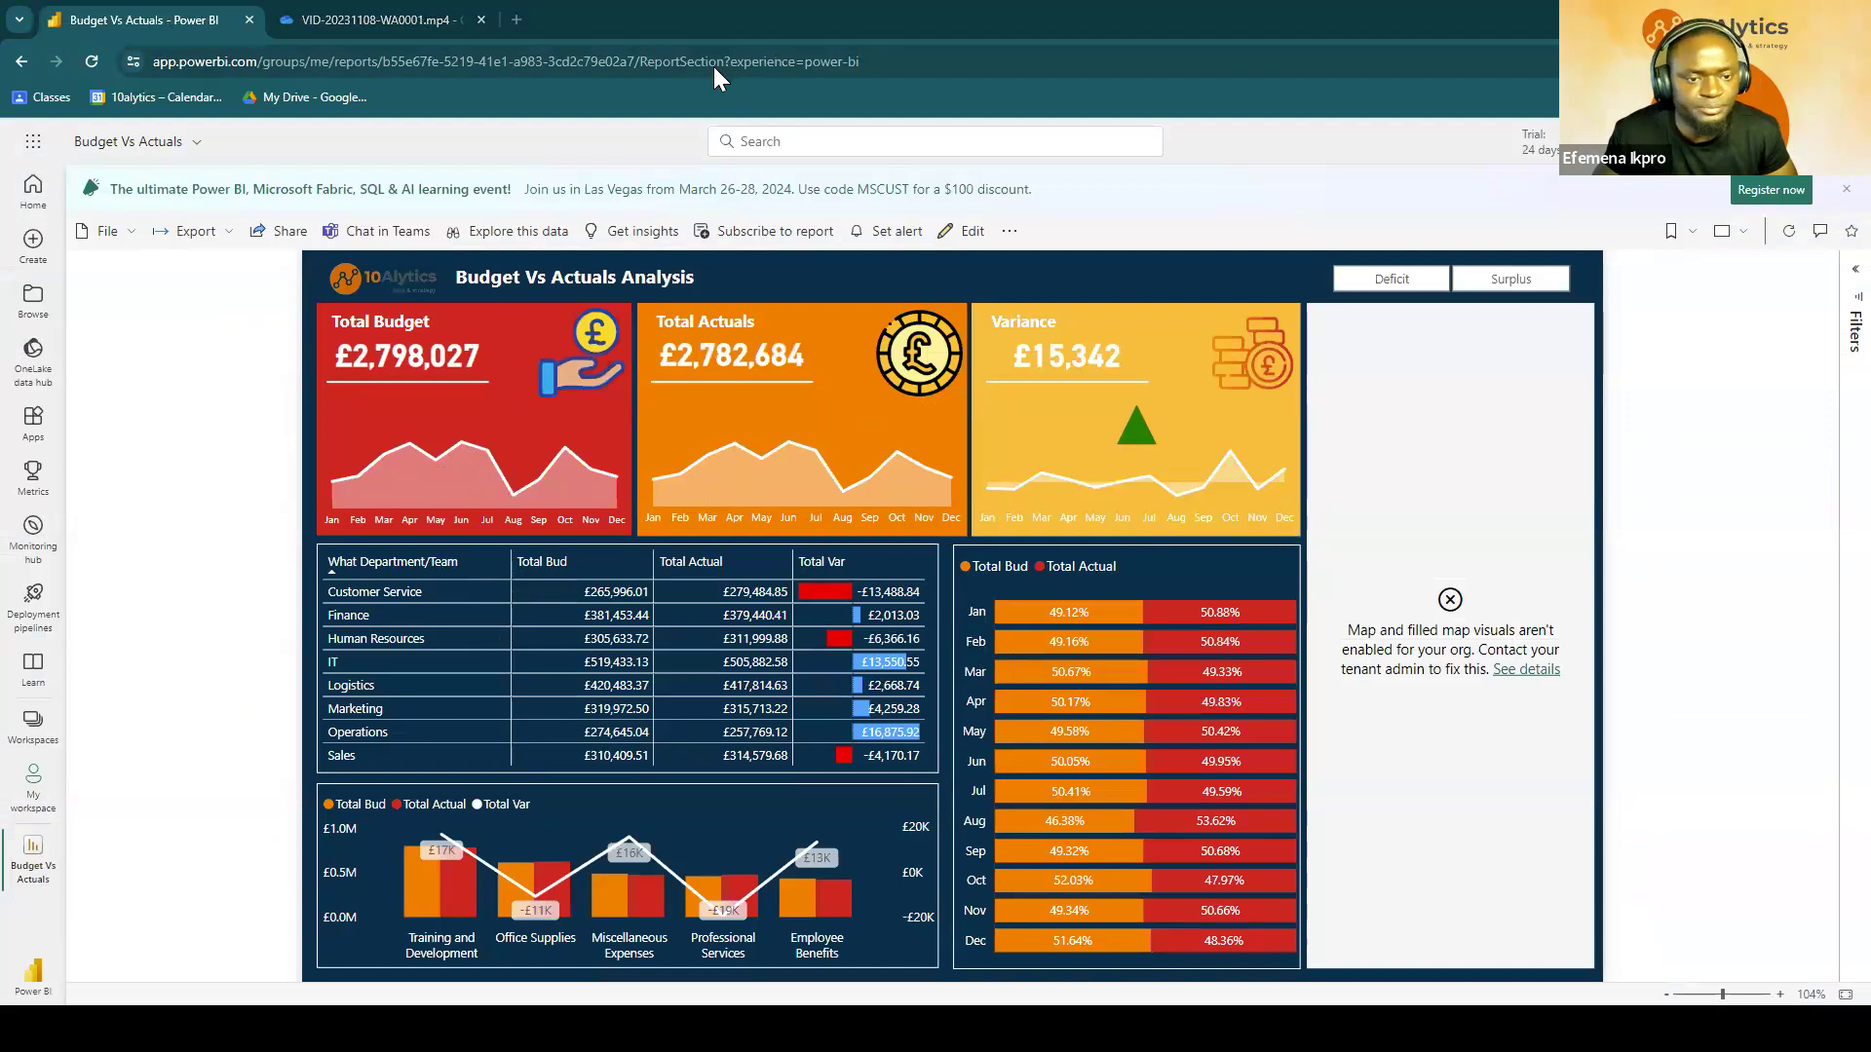
key(alt+Tab)
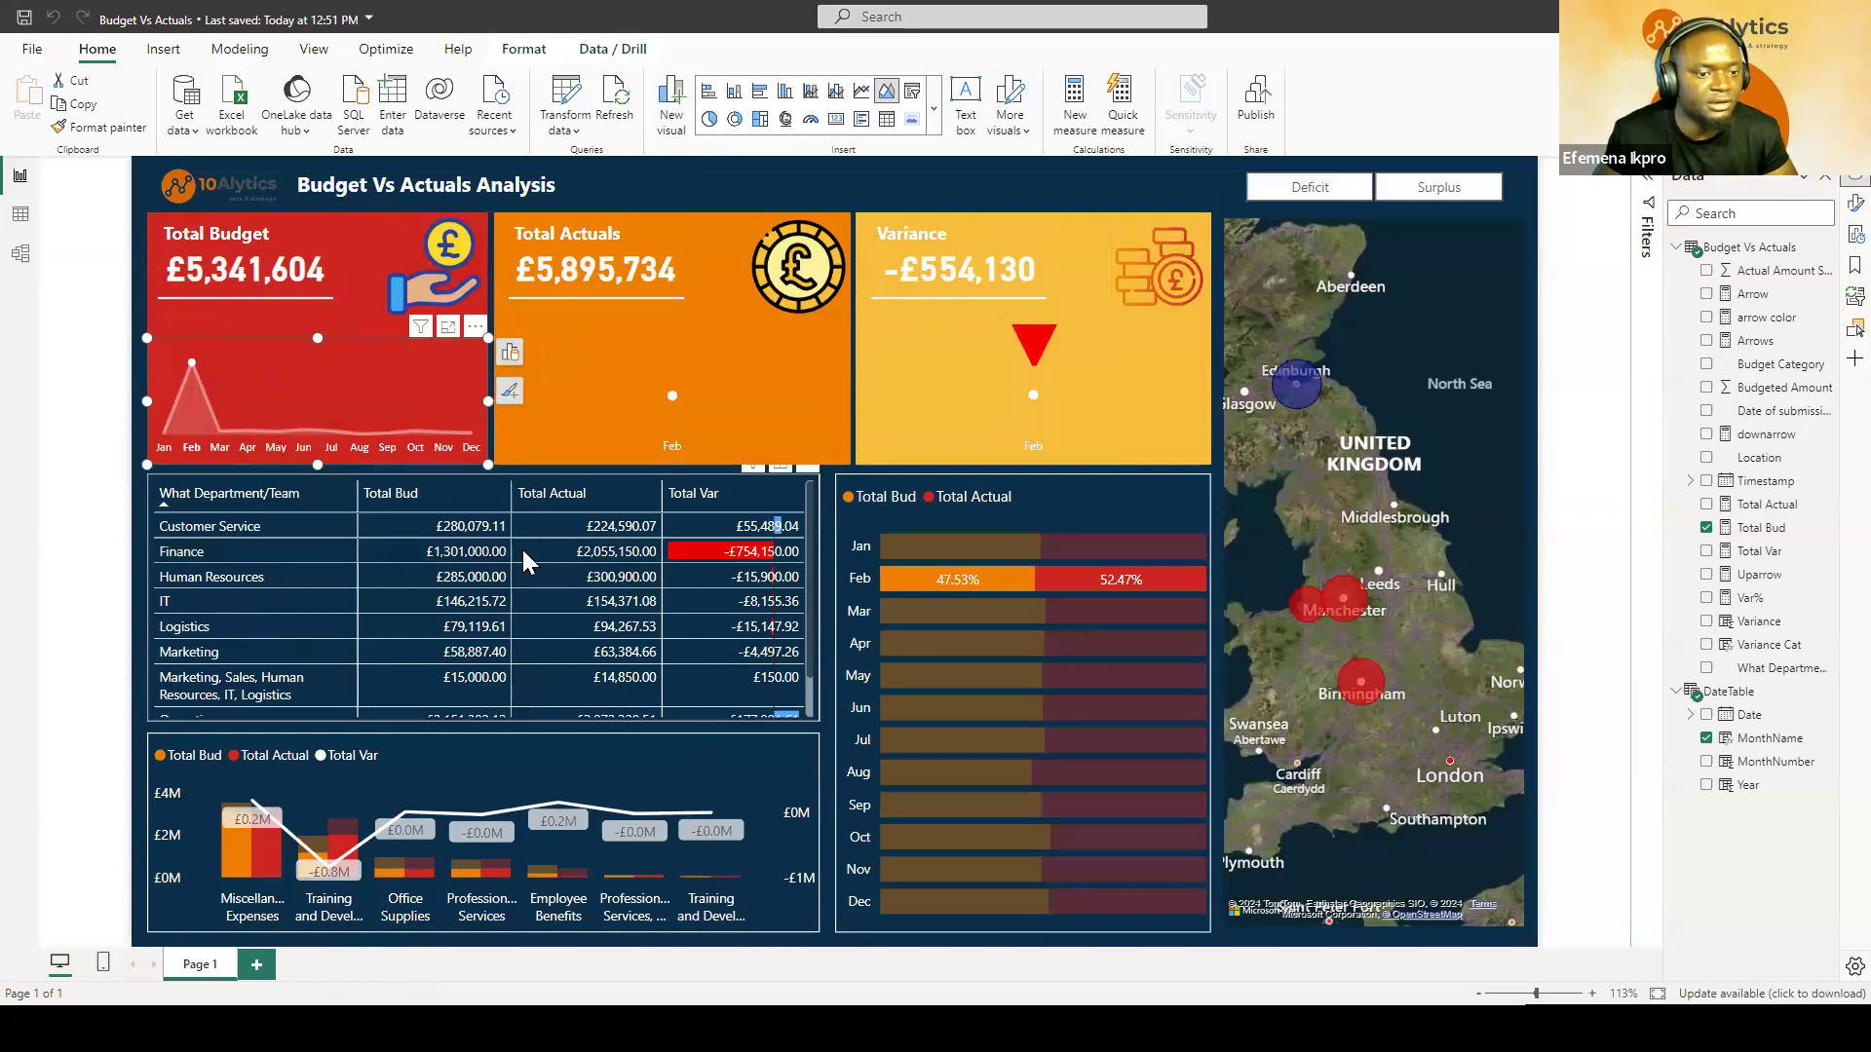
key(alt+Tab)
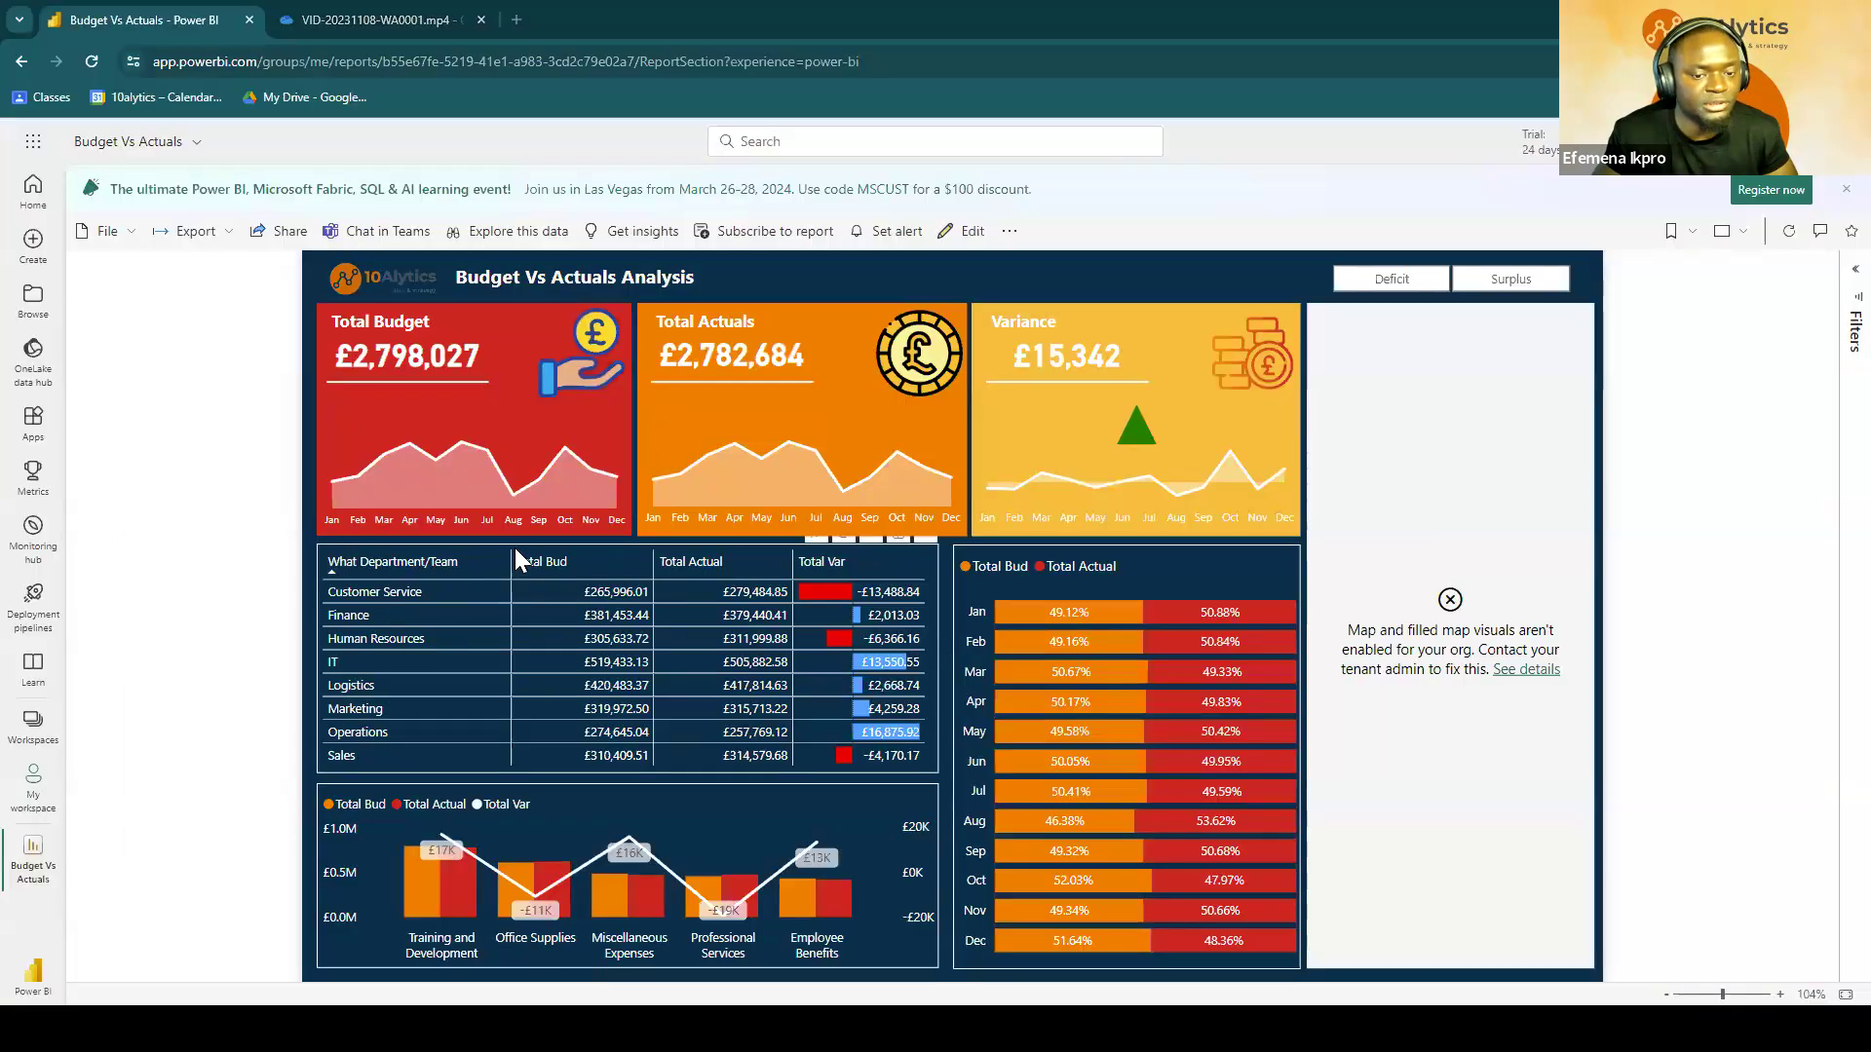
key(alt+Tab)
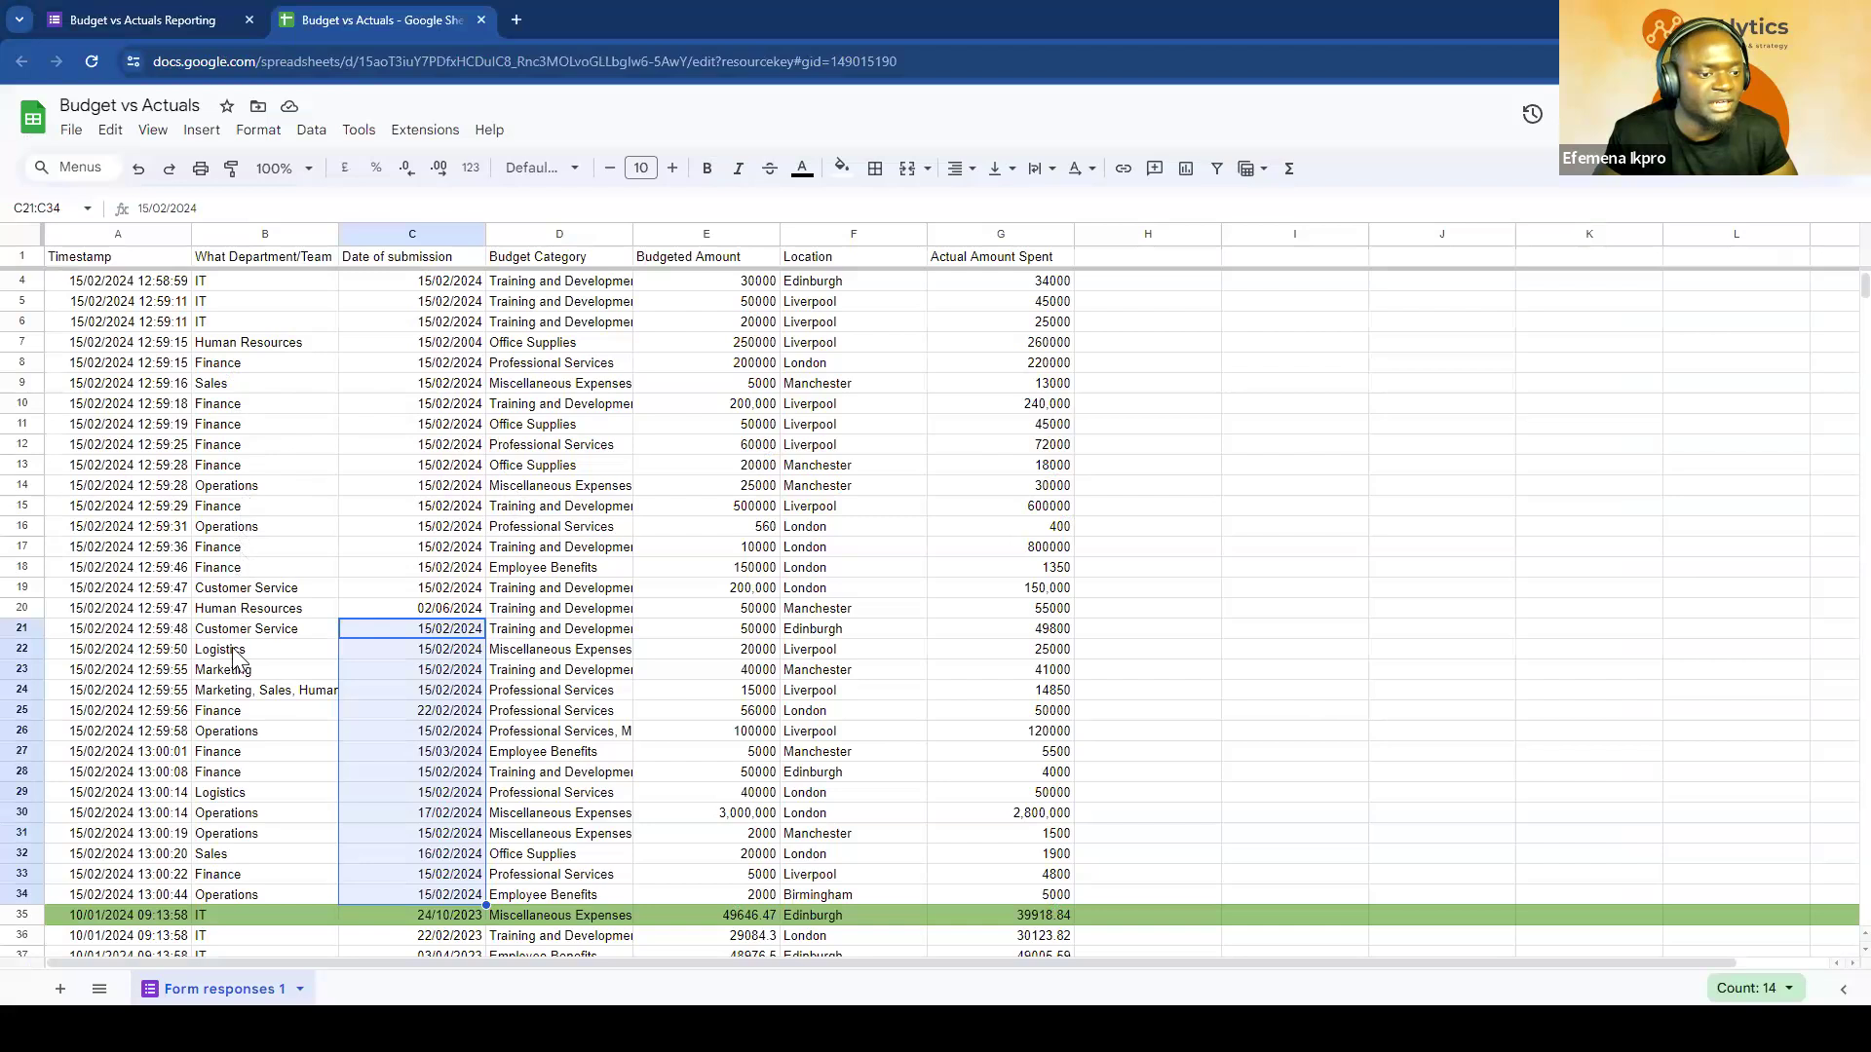
scroll(246, 376, up, 1)
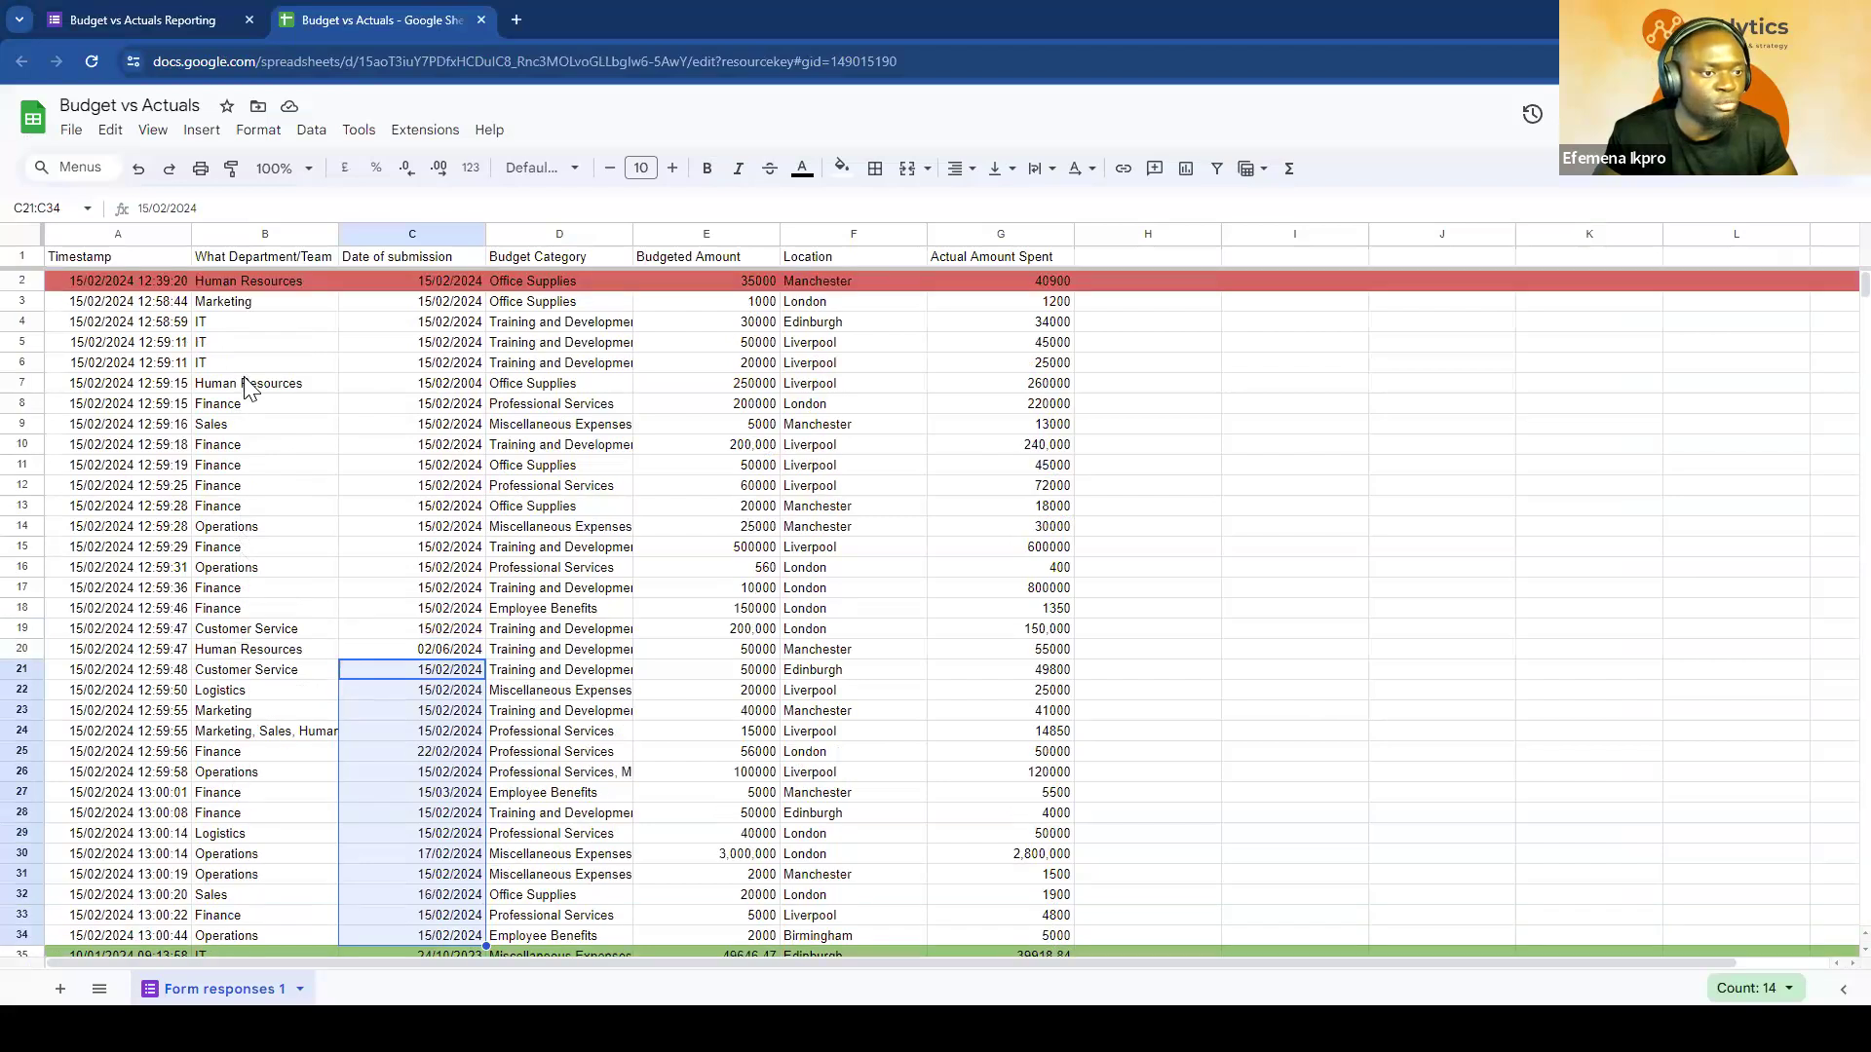
click(279, 930)
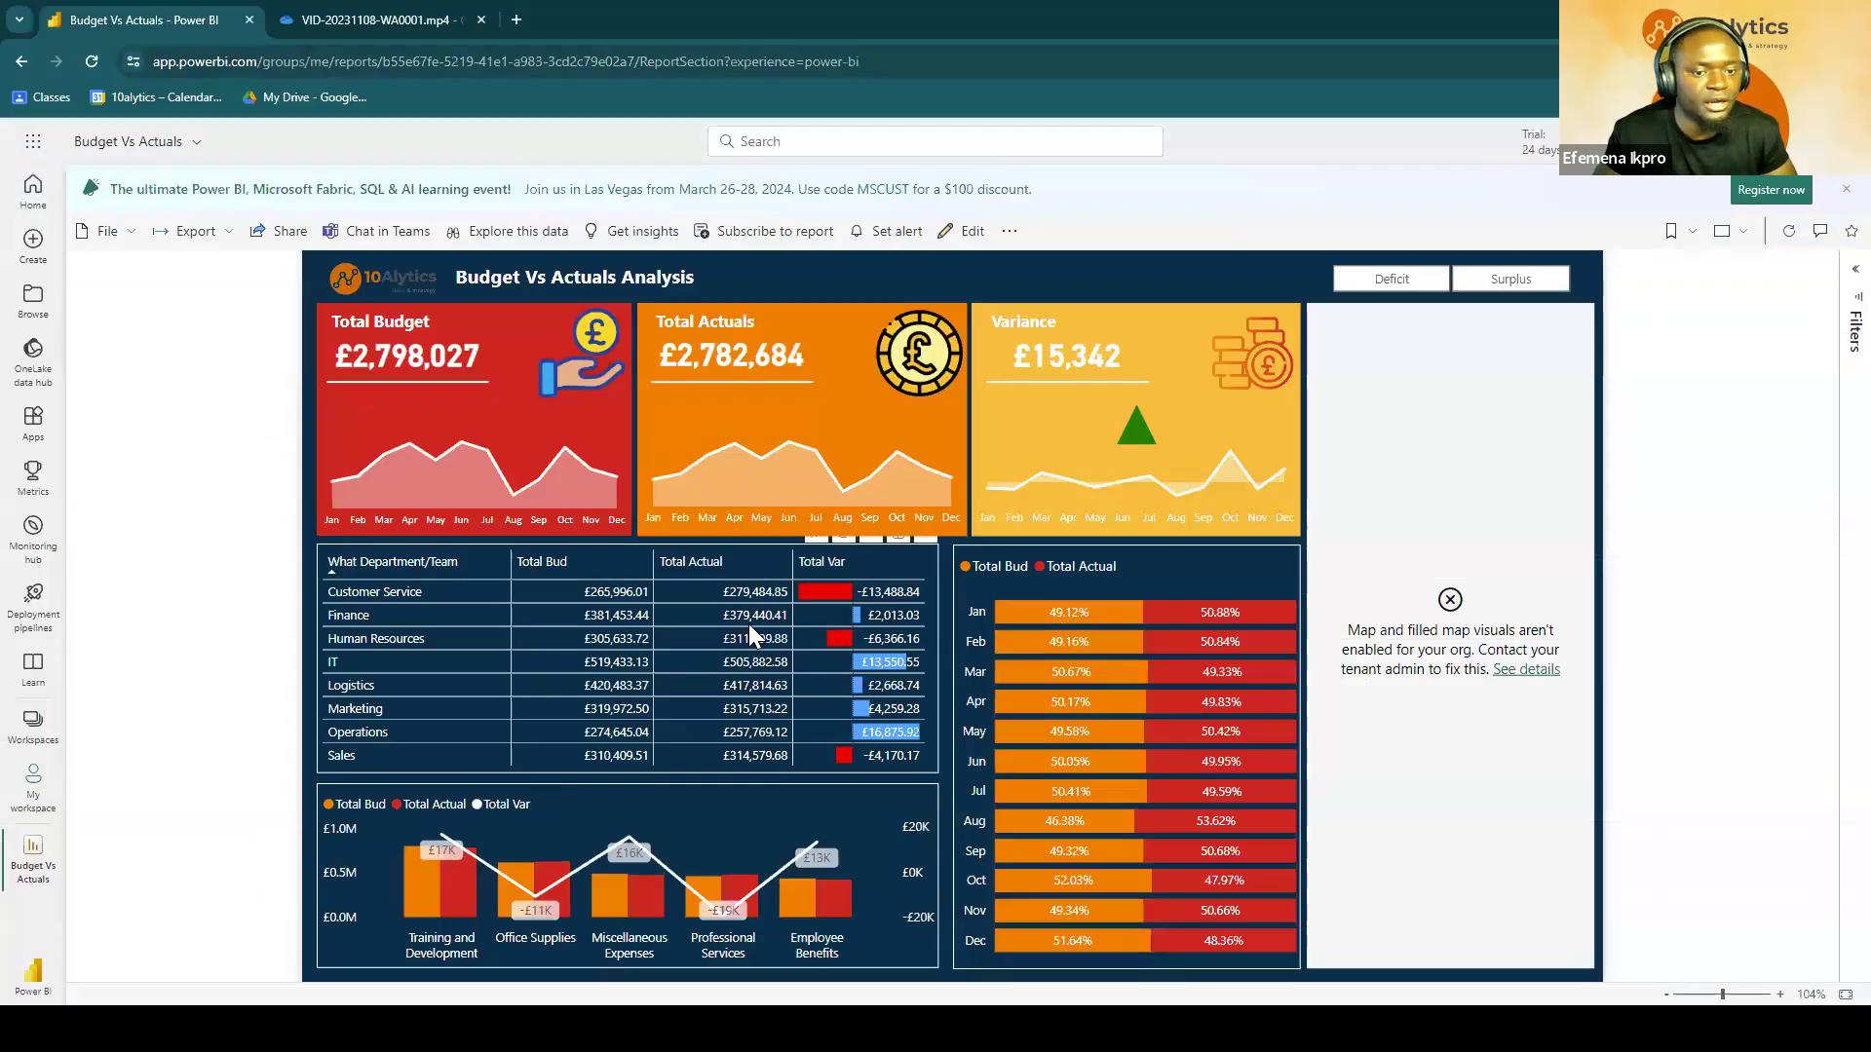
Step: Switch to Power BI Desktop, narrow the February view to the Finance department, and inspect its Training and Development column
key(alt+Tab)
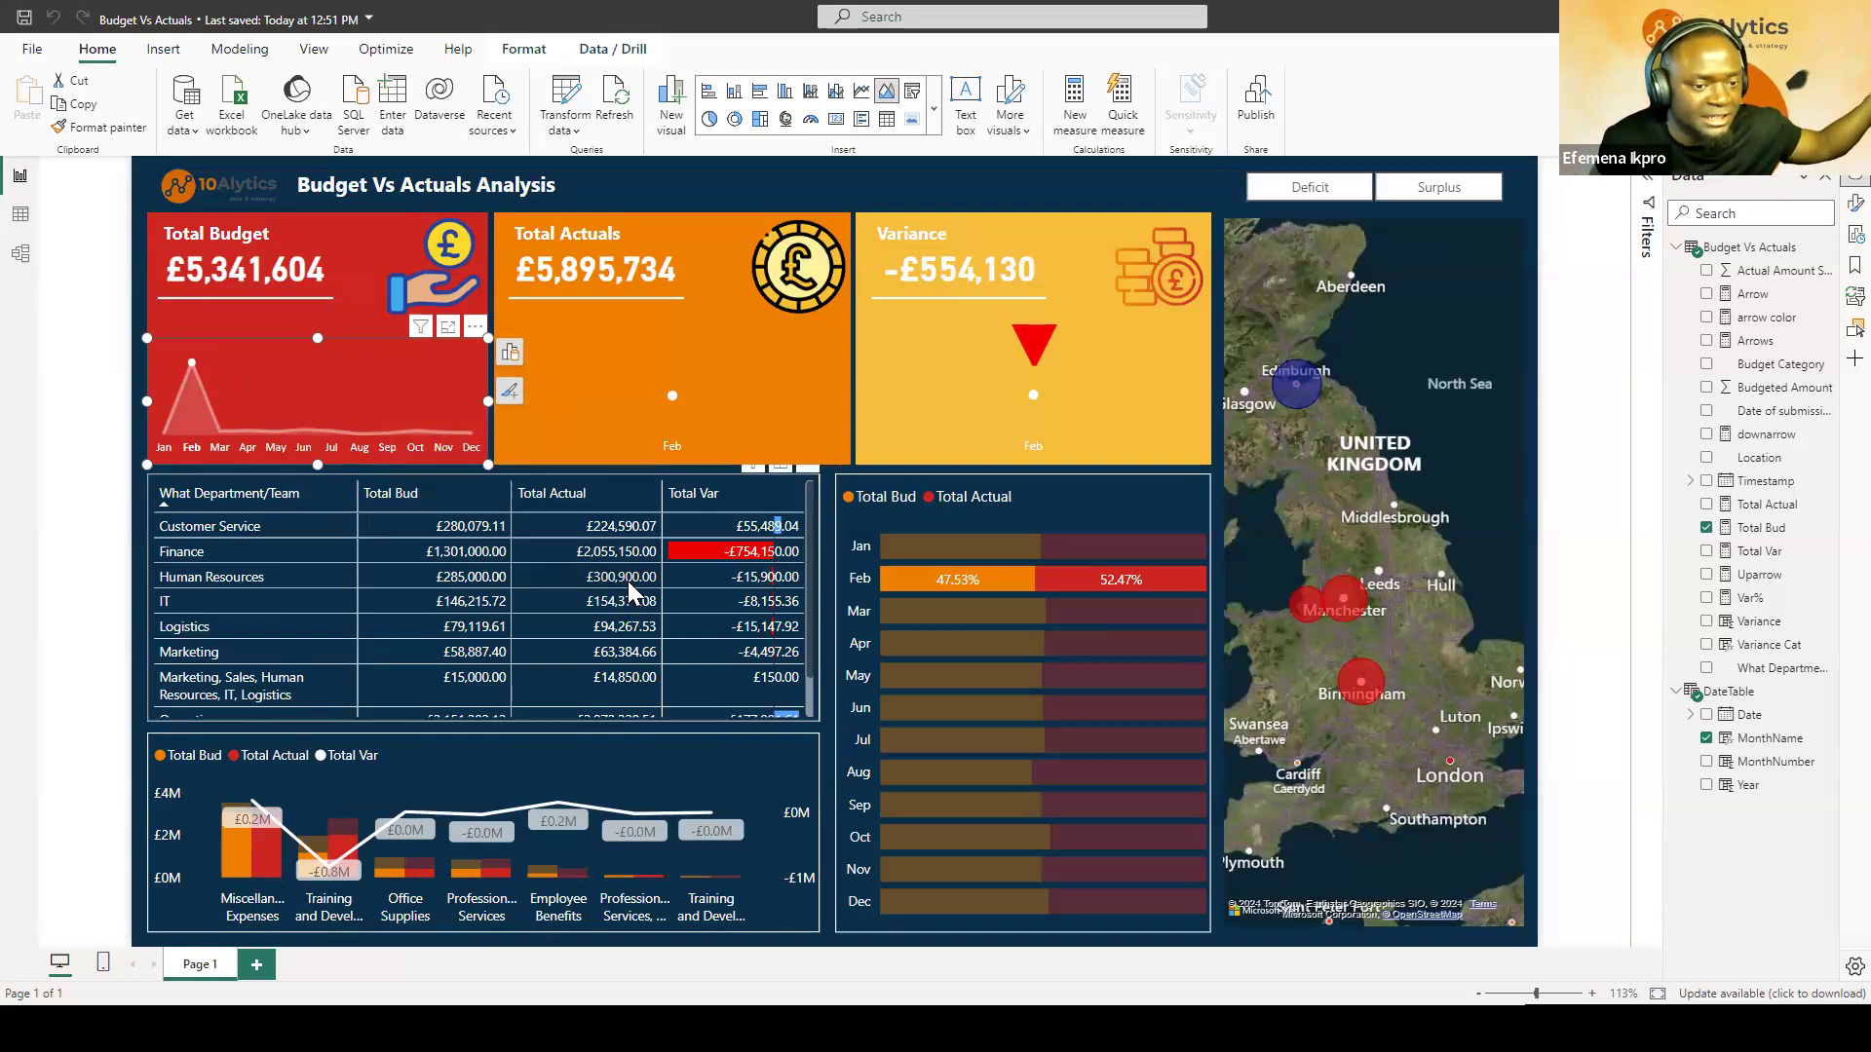
click(210, 552)
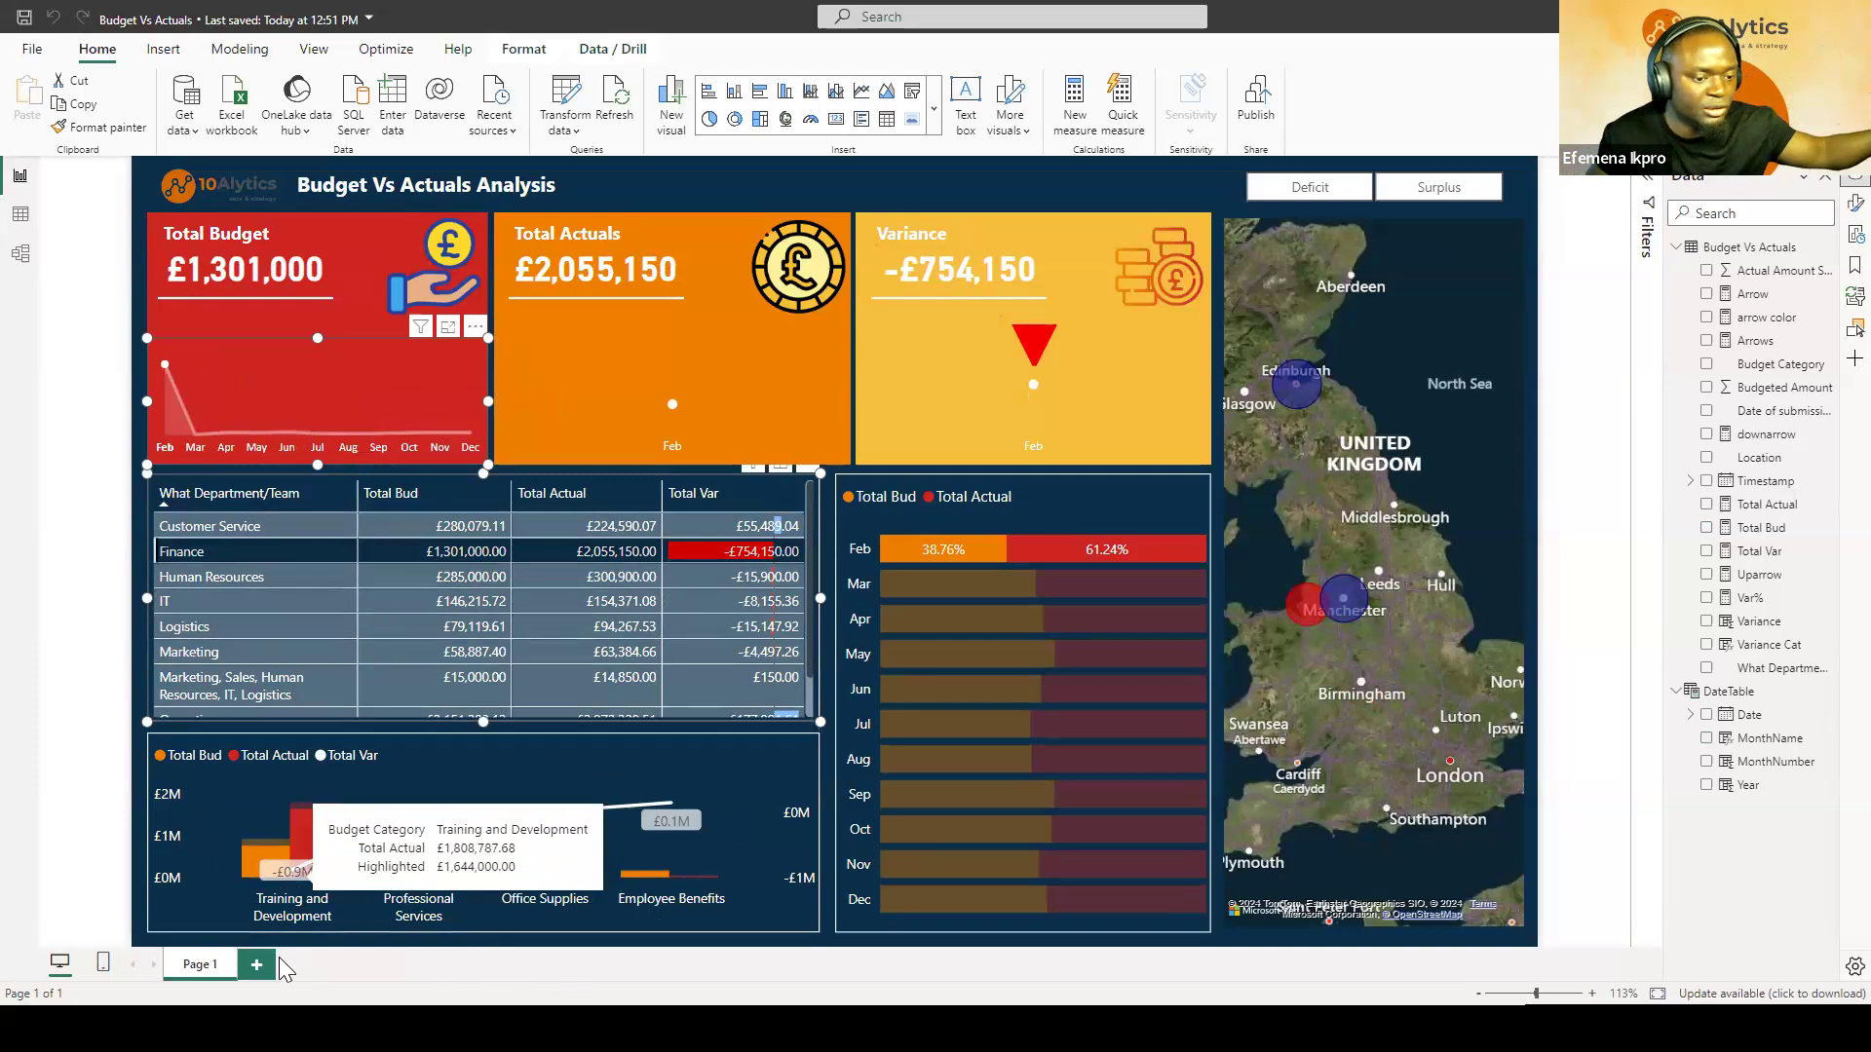
mouse_move(284, 866)
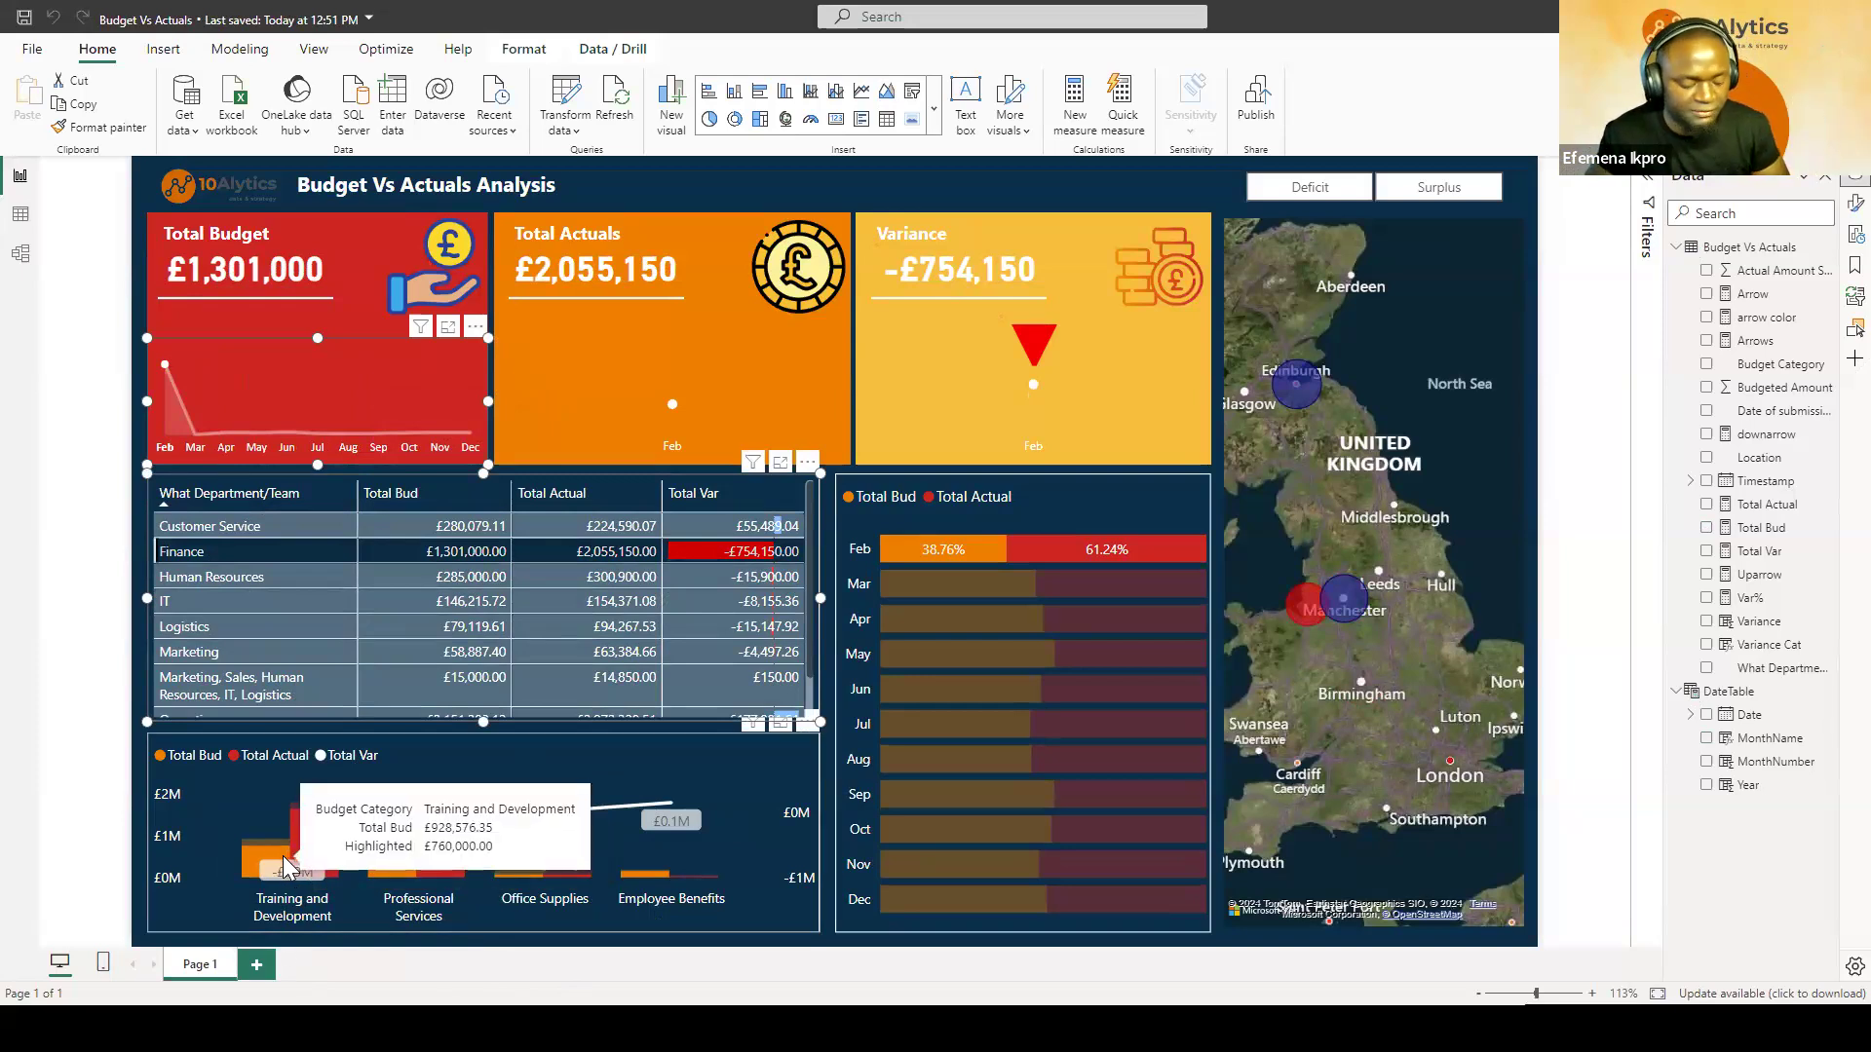
Step: Switch to the response sheet and mark the Finance Training and Development entries in rows 10, 15 and 17
key(alt+Tab)
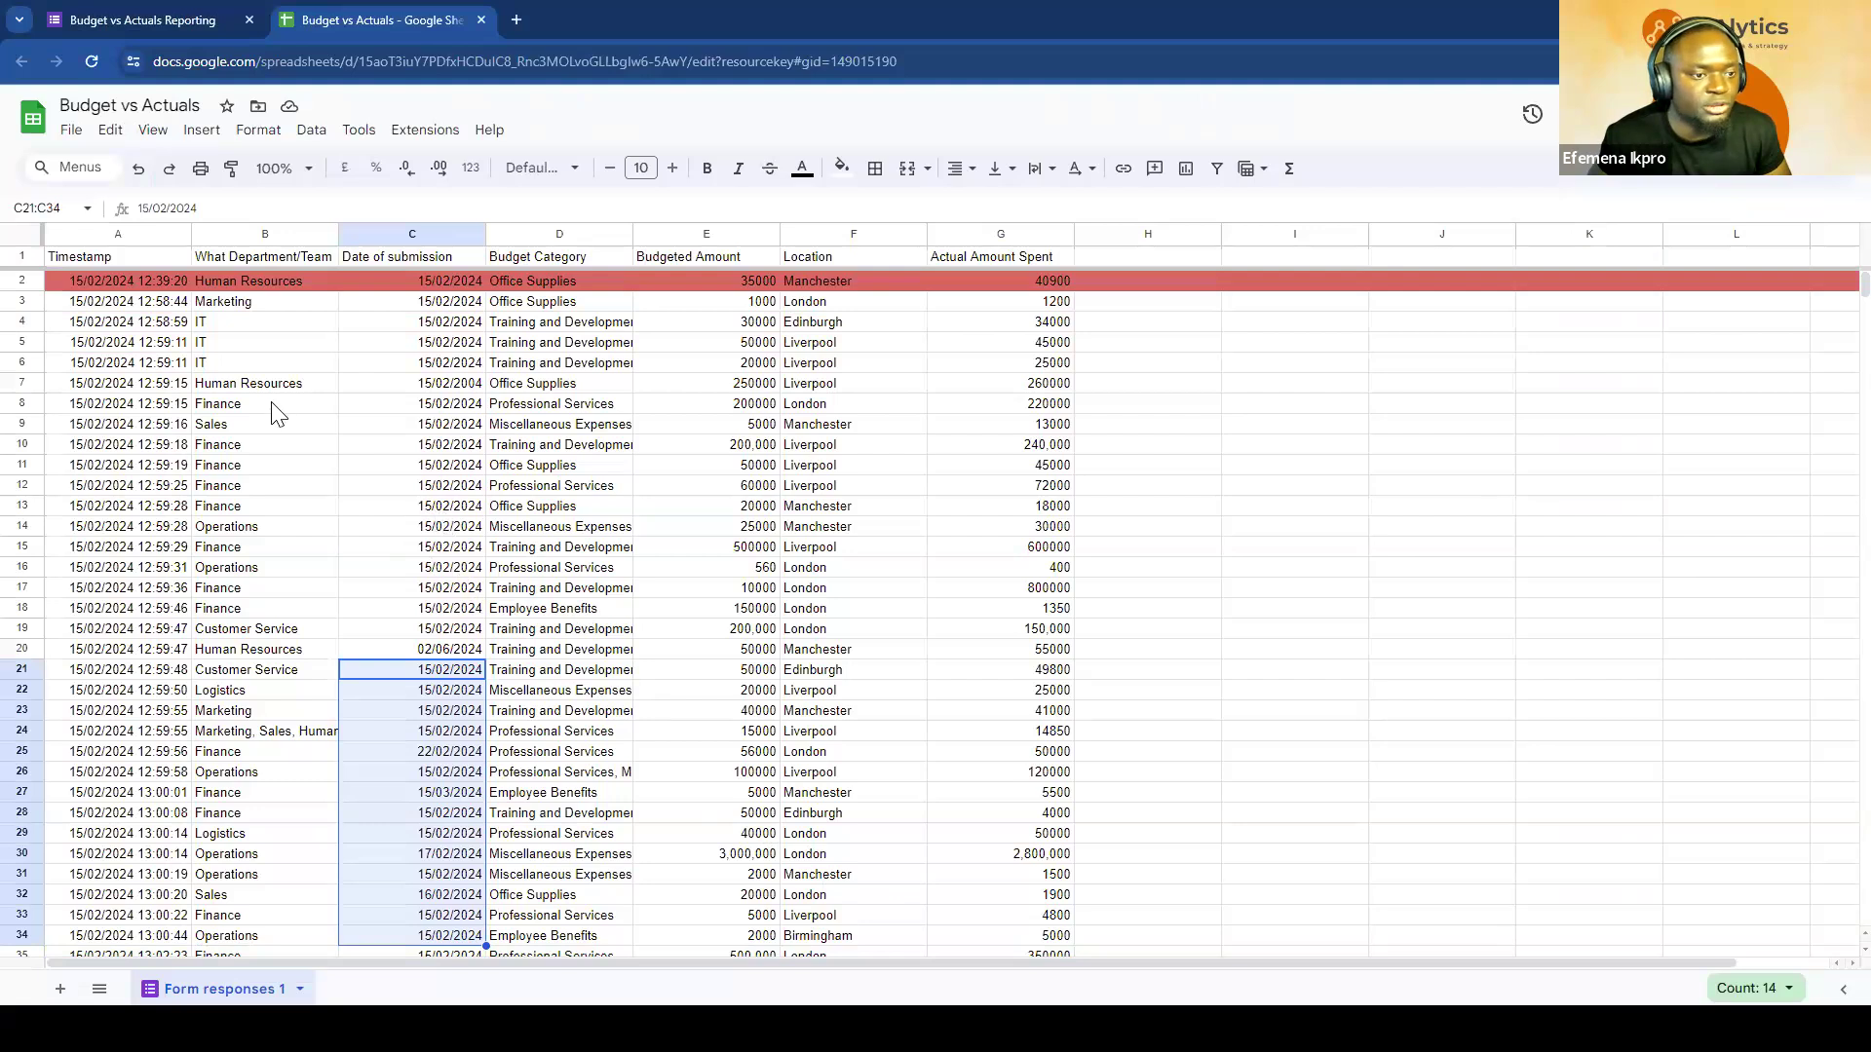
drag(237, 448, 508, 453)
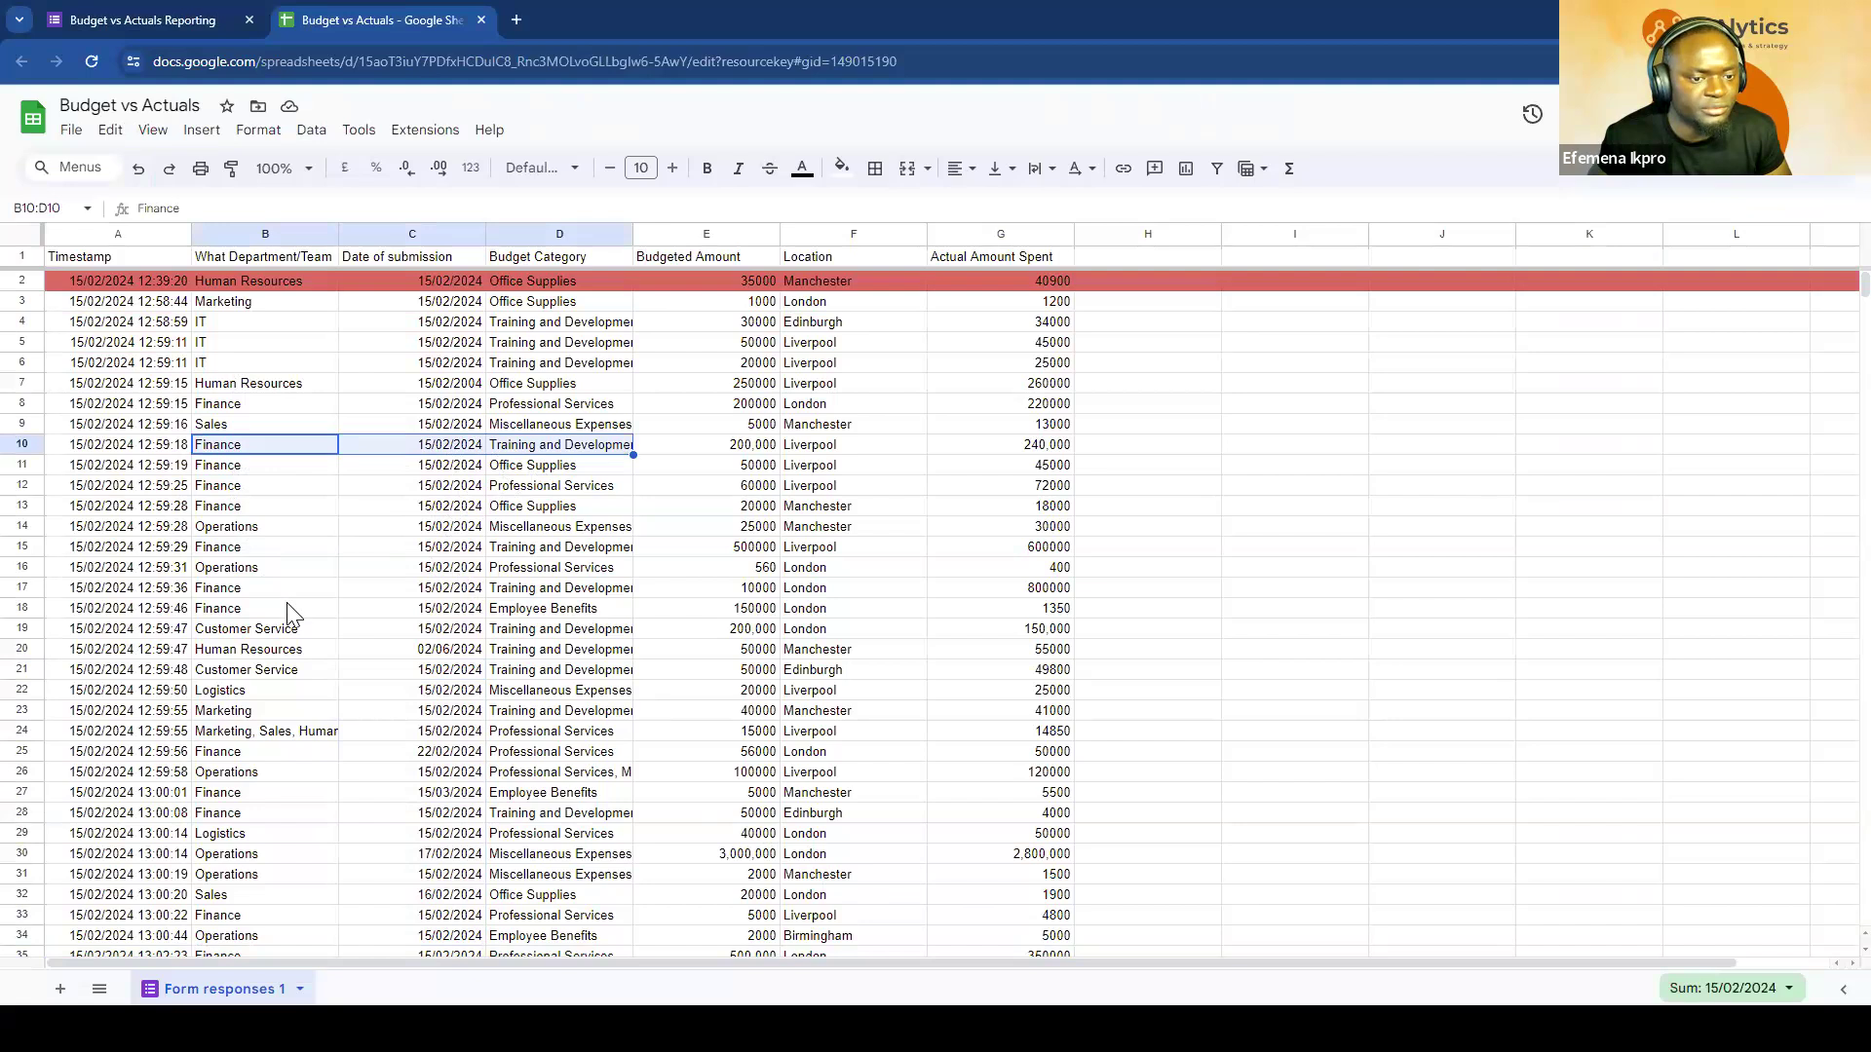
drag(231, 546, 584, 564)
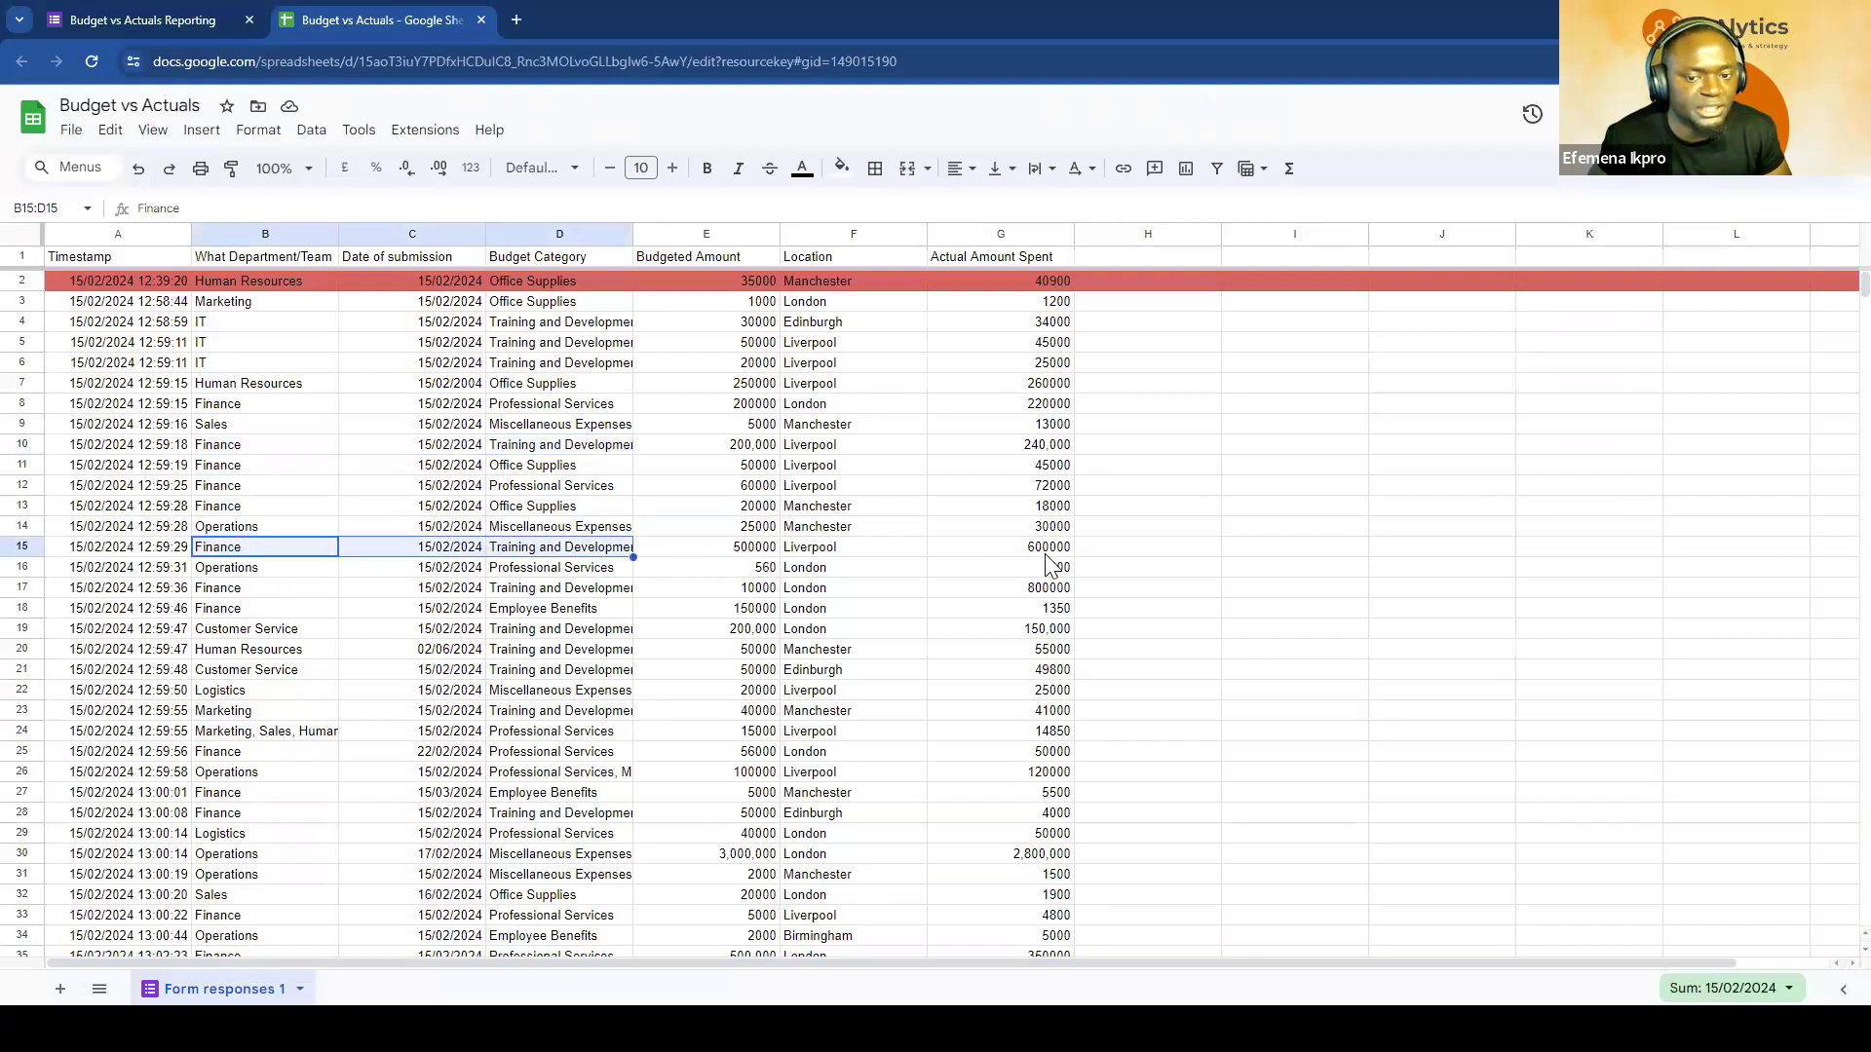
click(232, 588)
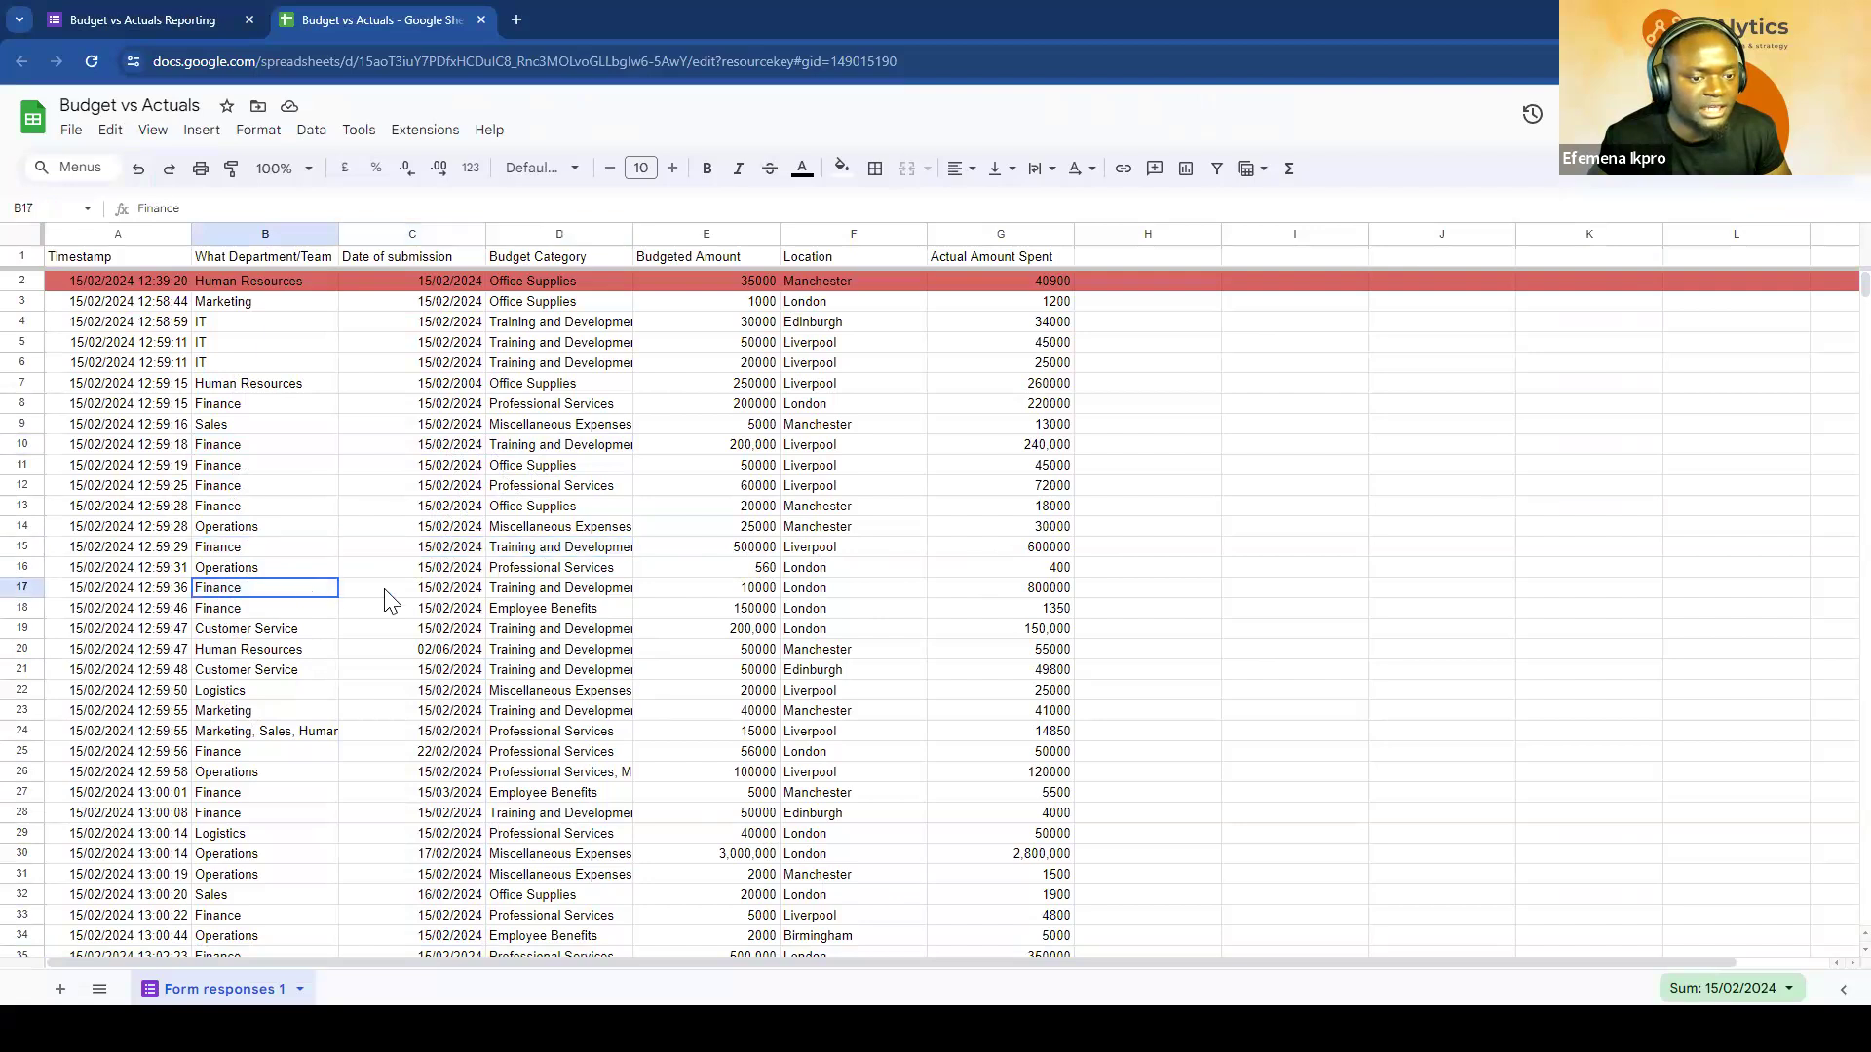
drag(388, 599, 545, 596)
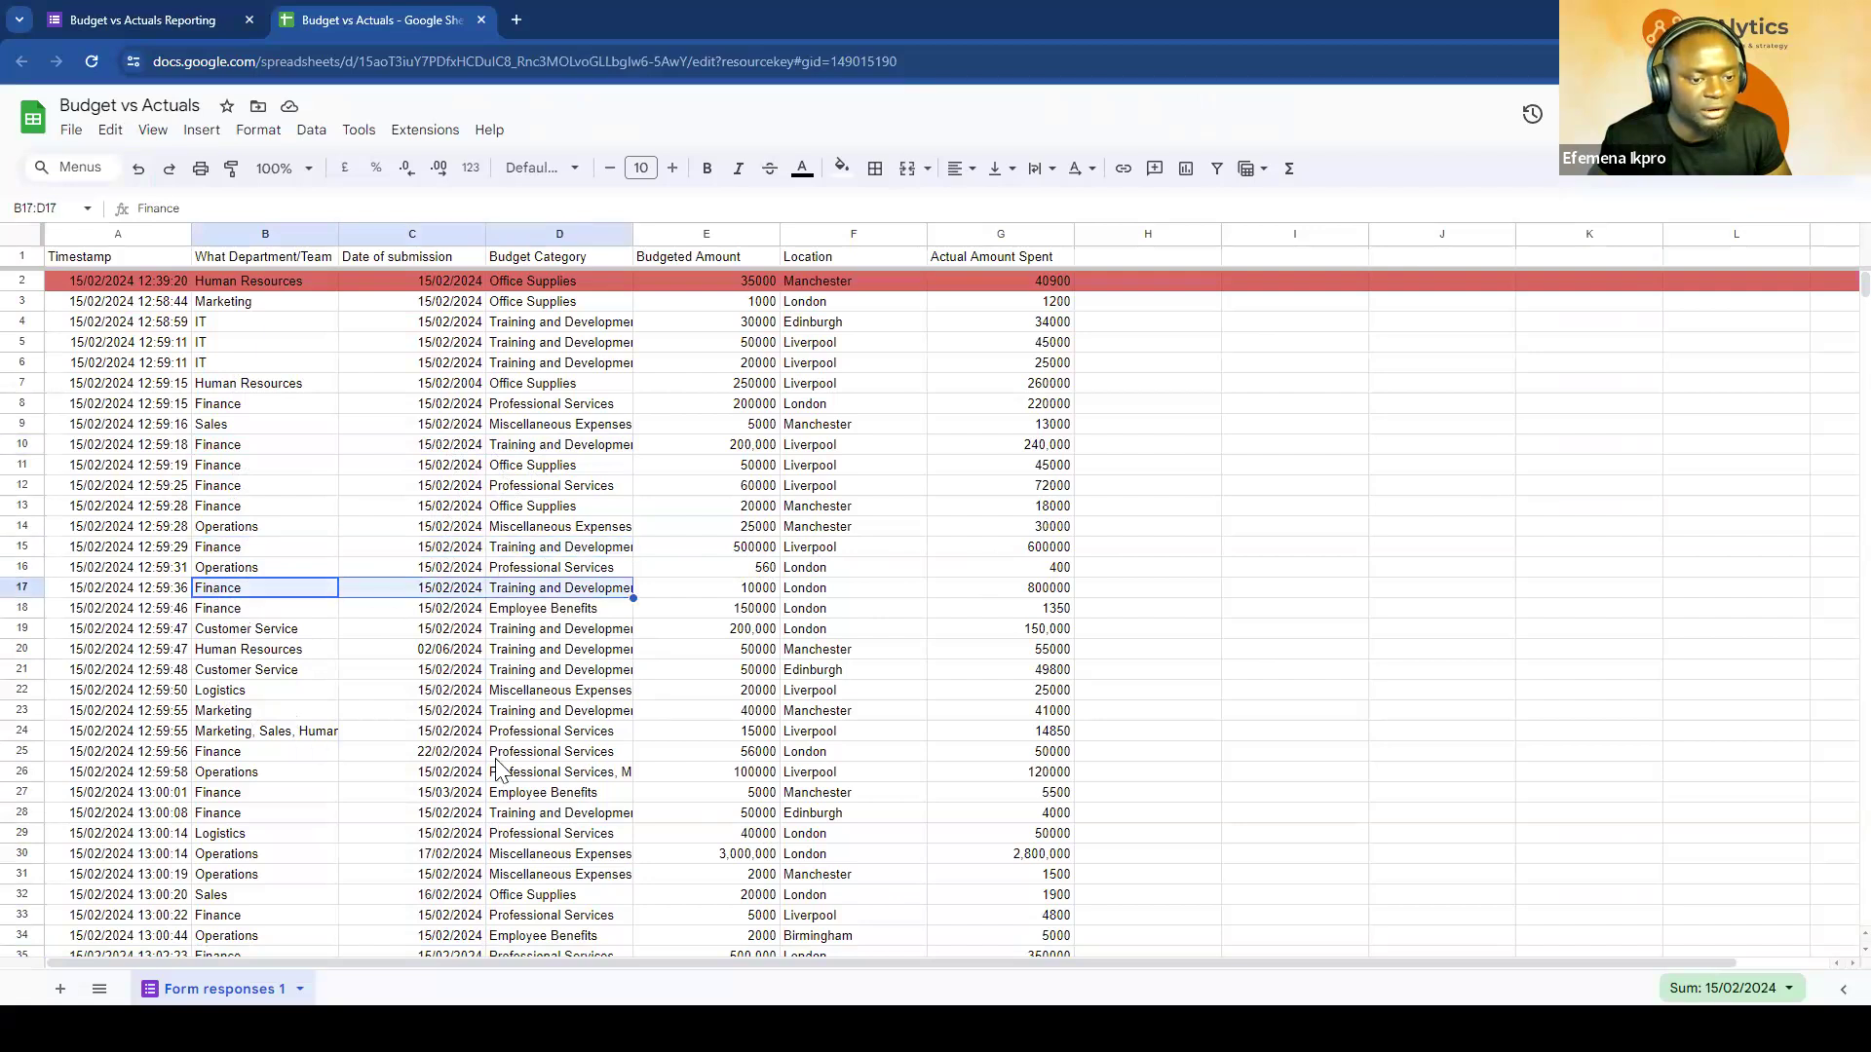
scroll(511, 877, down, 1)
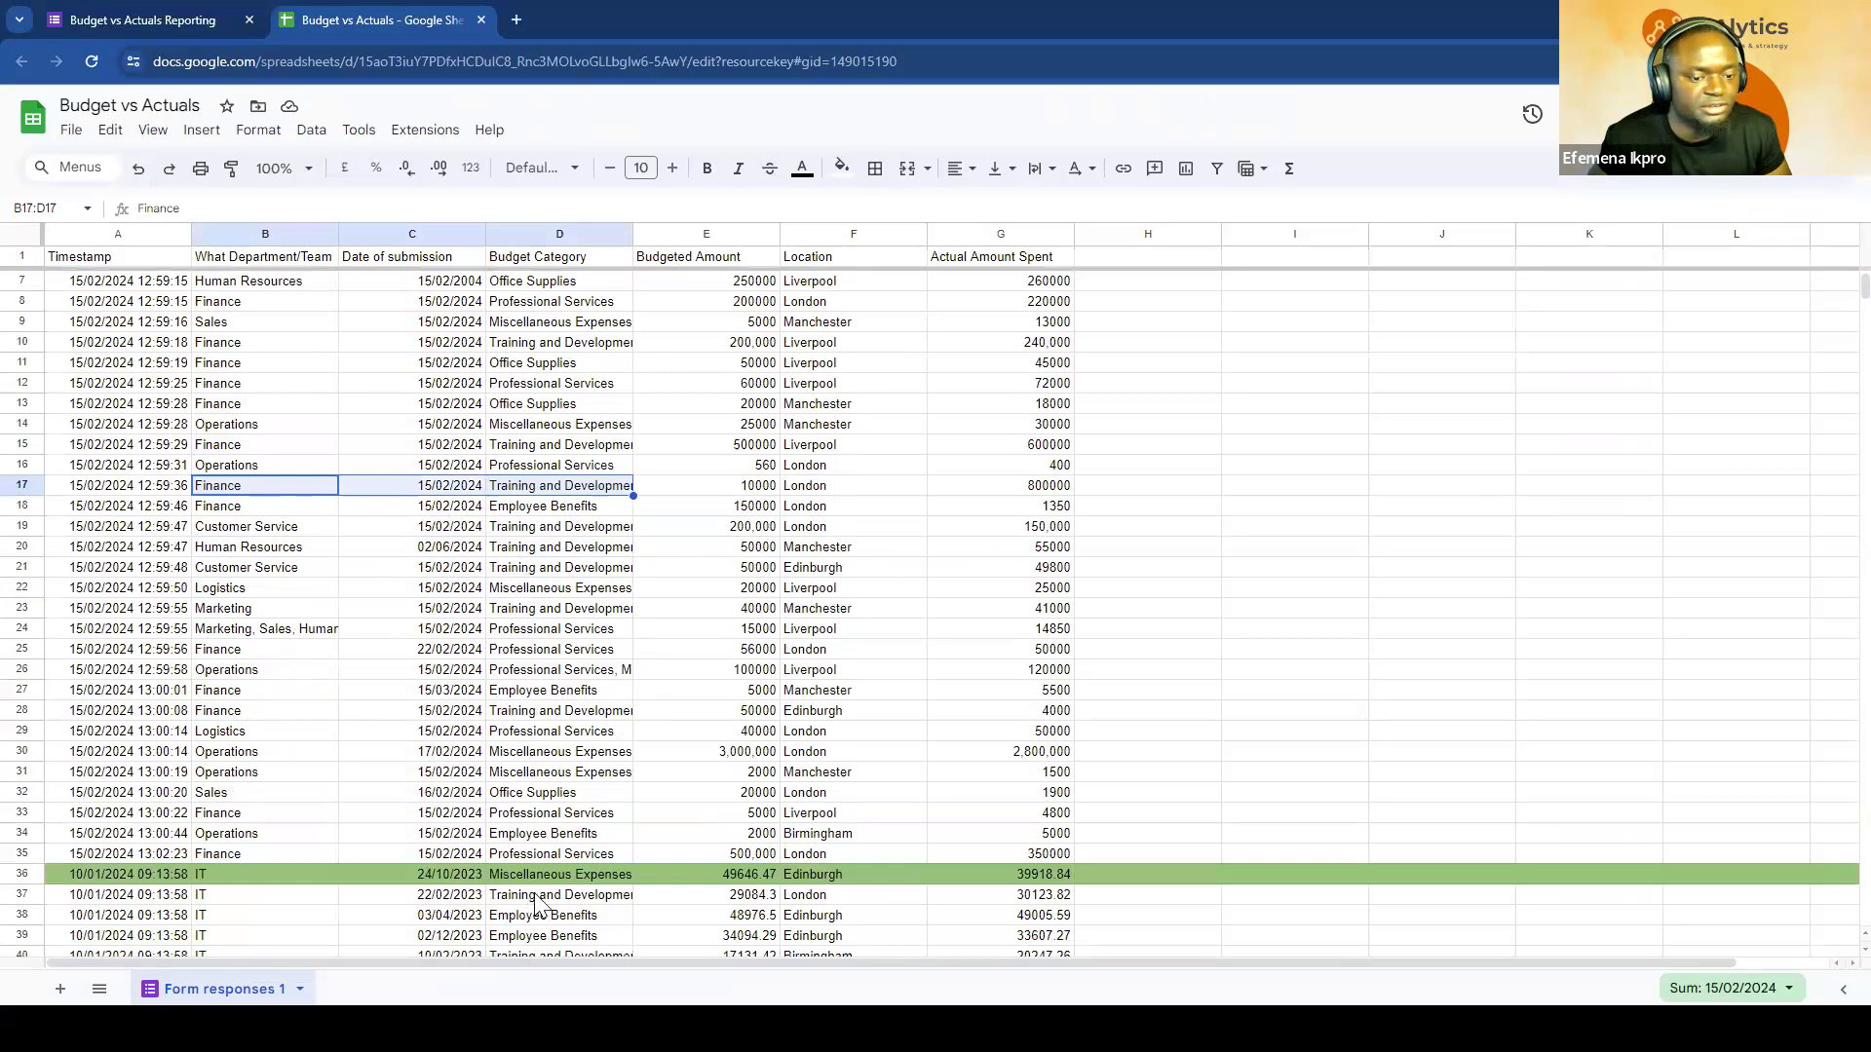
Step: Switch back to Power BI Desktop, examine the Finance figures, and clear the February and Finance selections
key(alt+Tab)
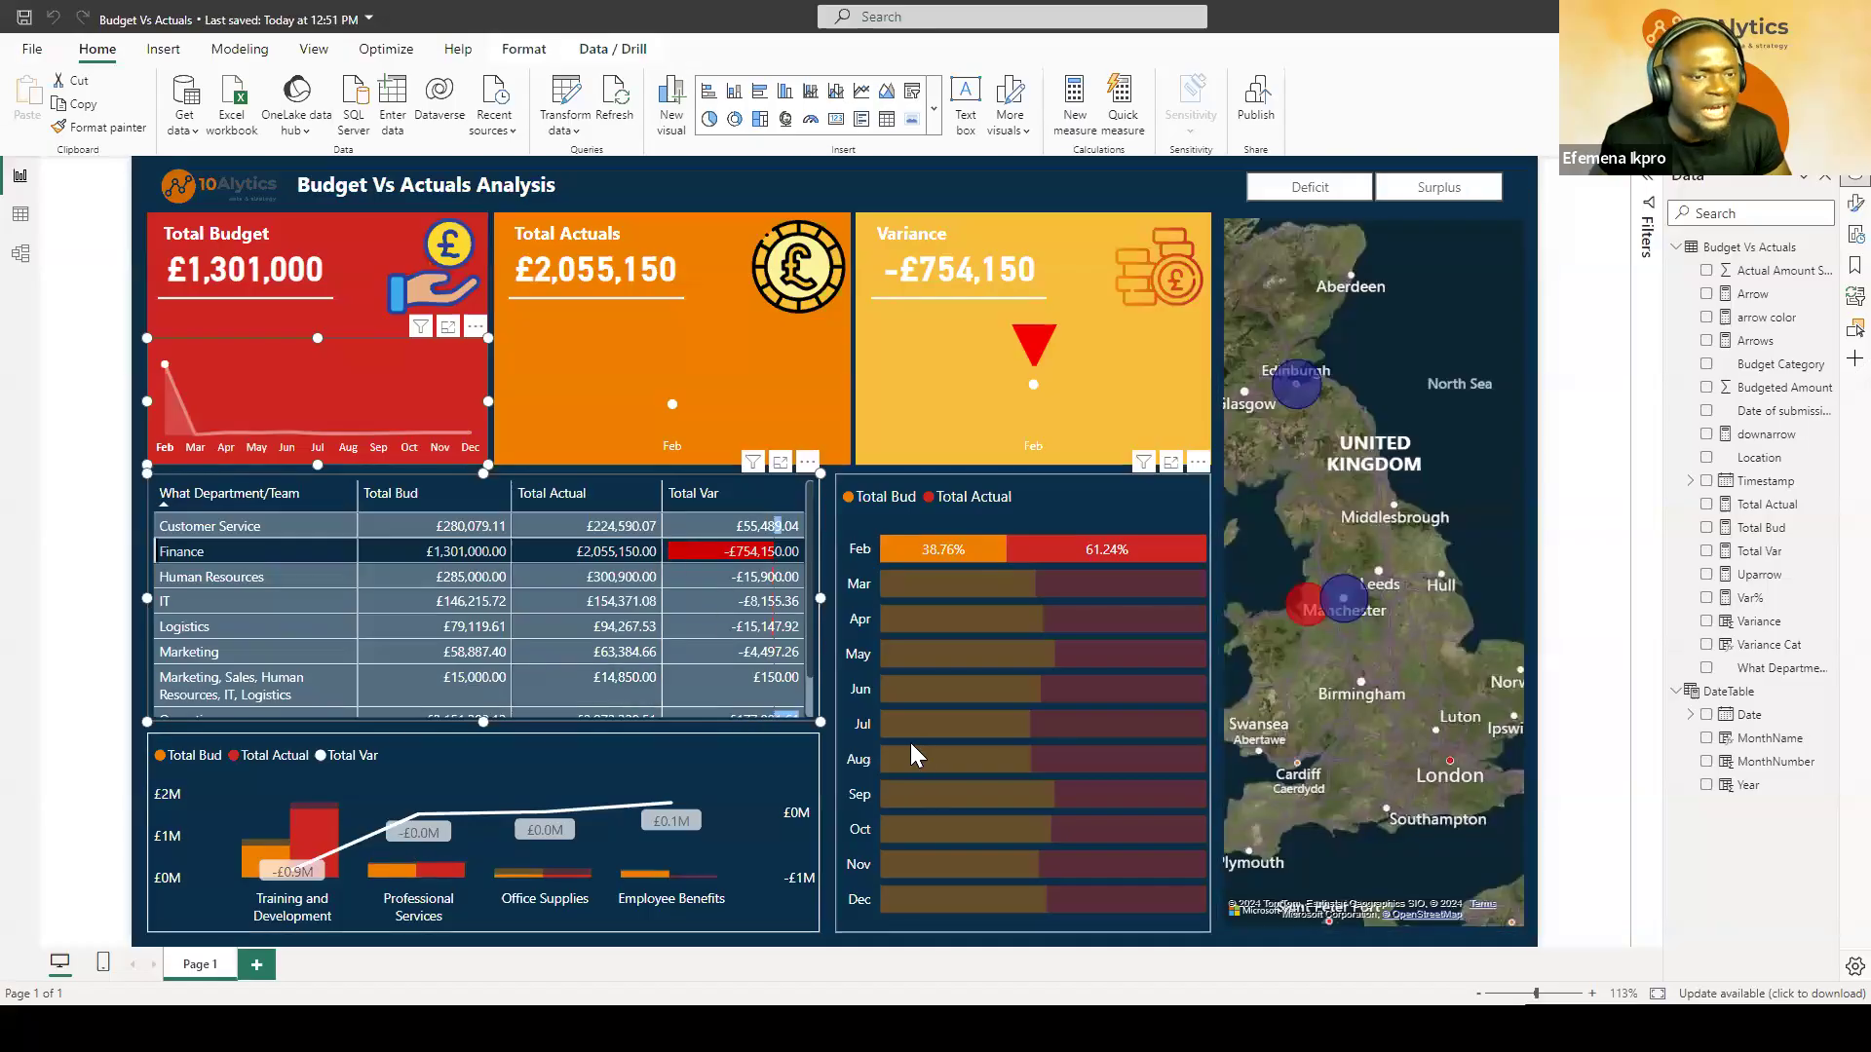
mouse_move(915, 733)
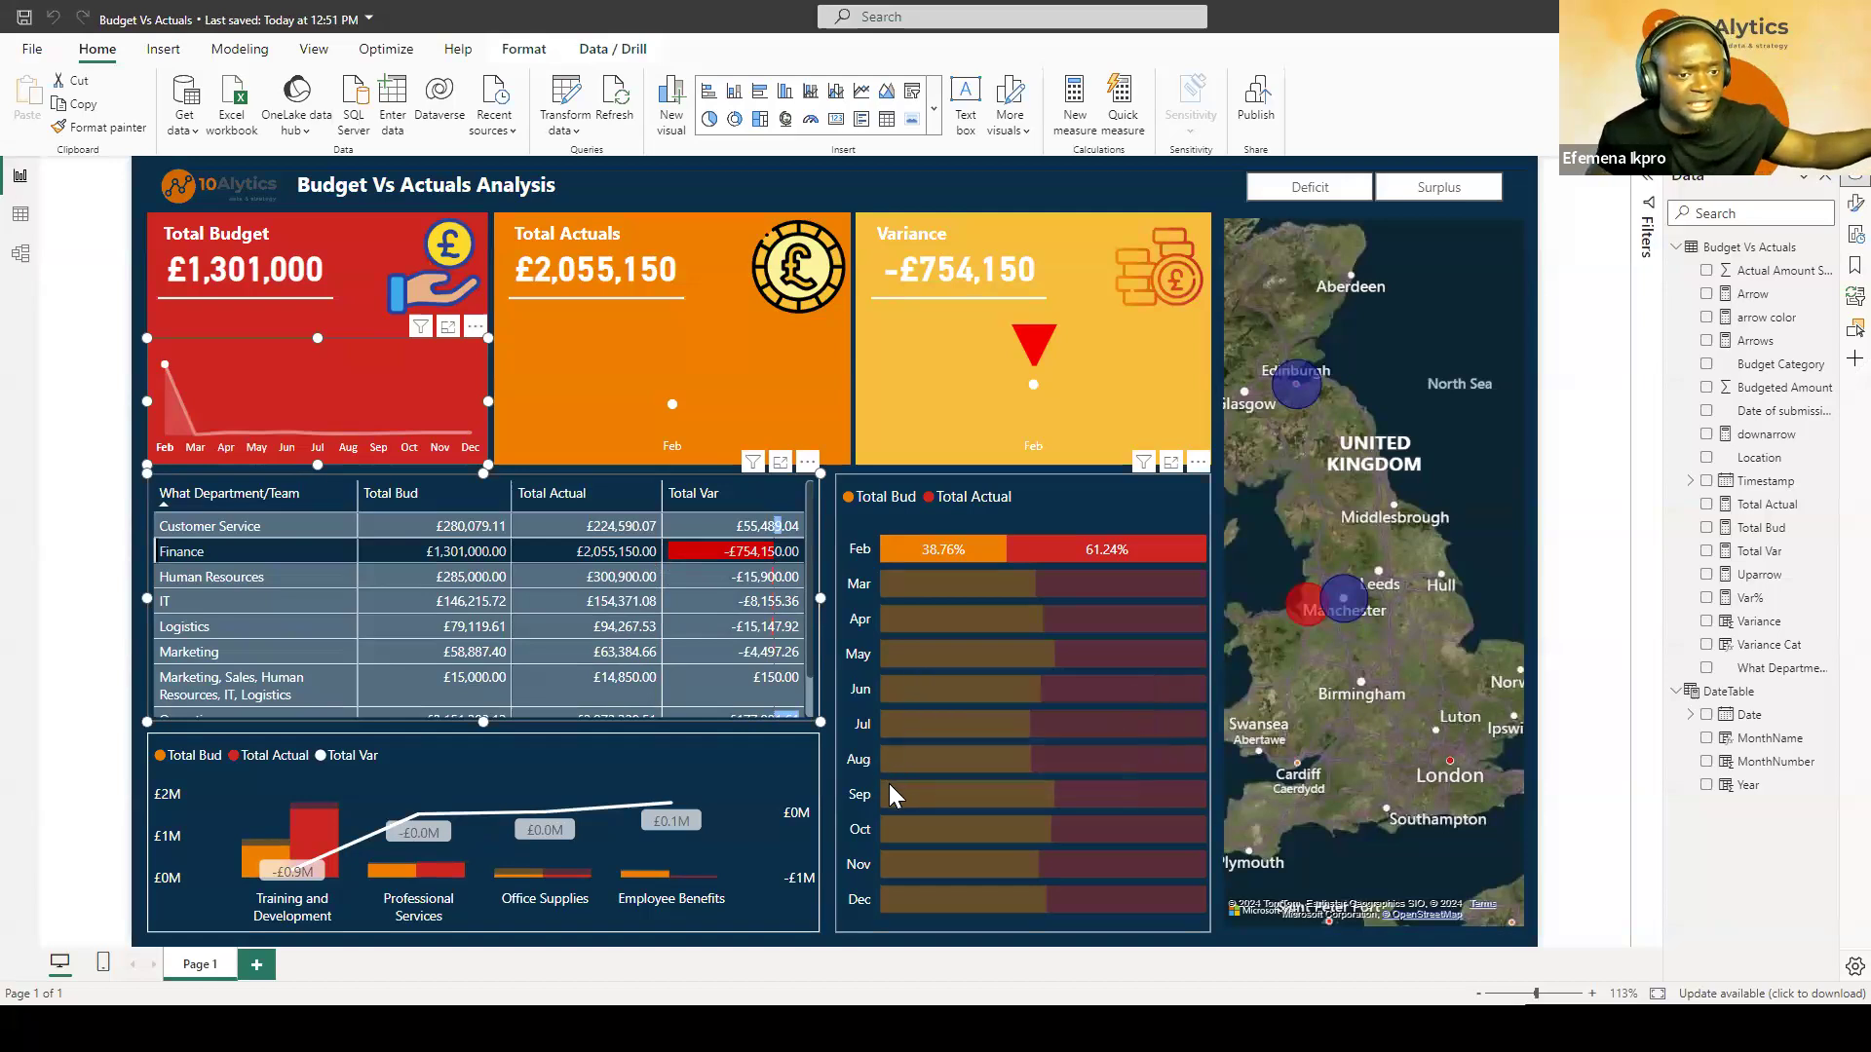
mouse_move(889, 826)
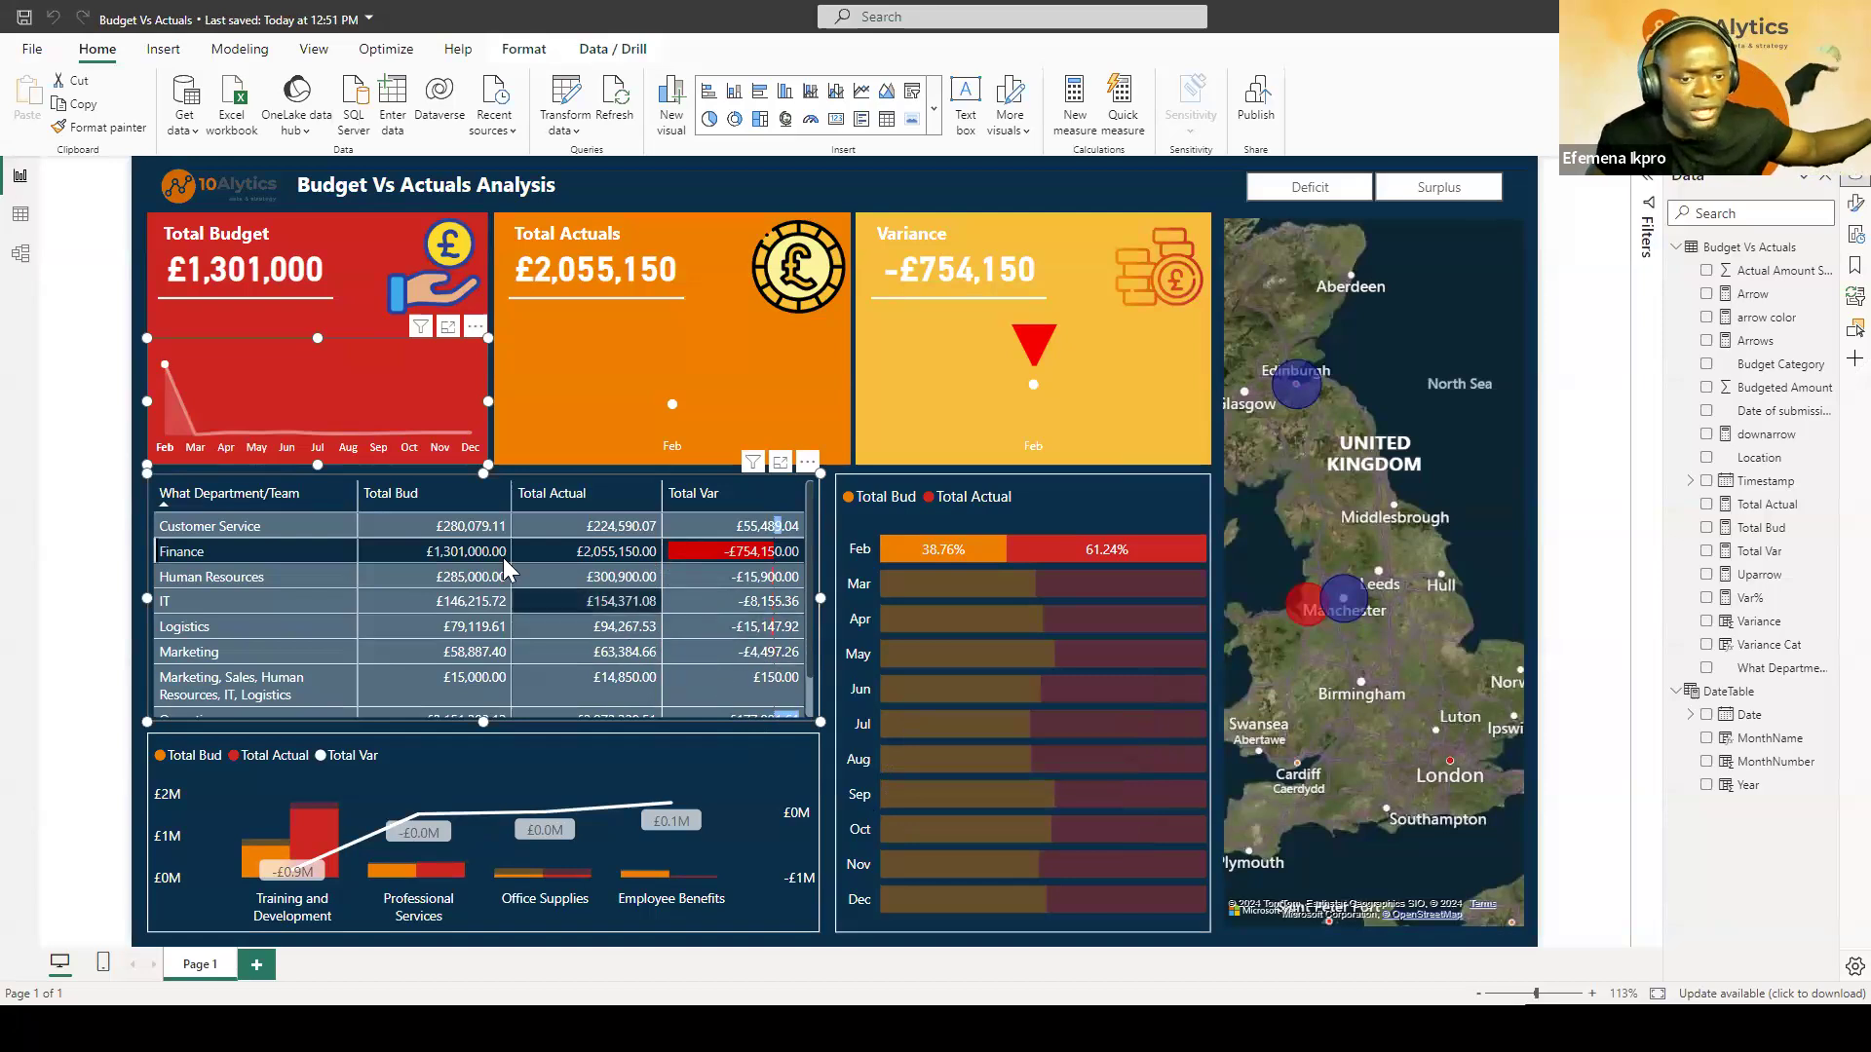
click(238, 551)
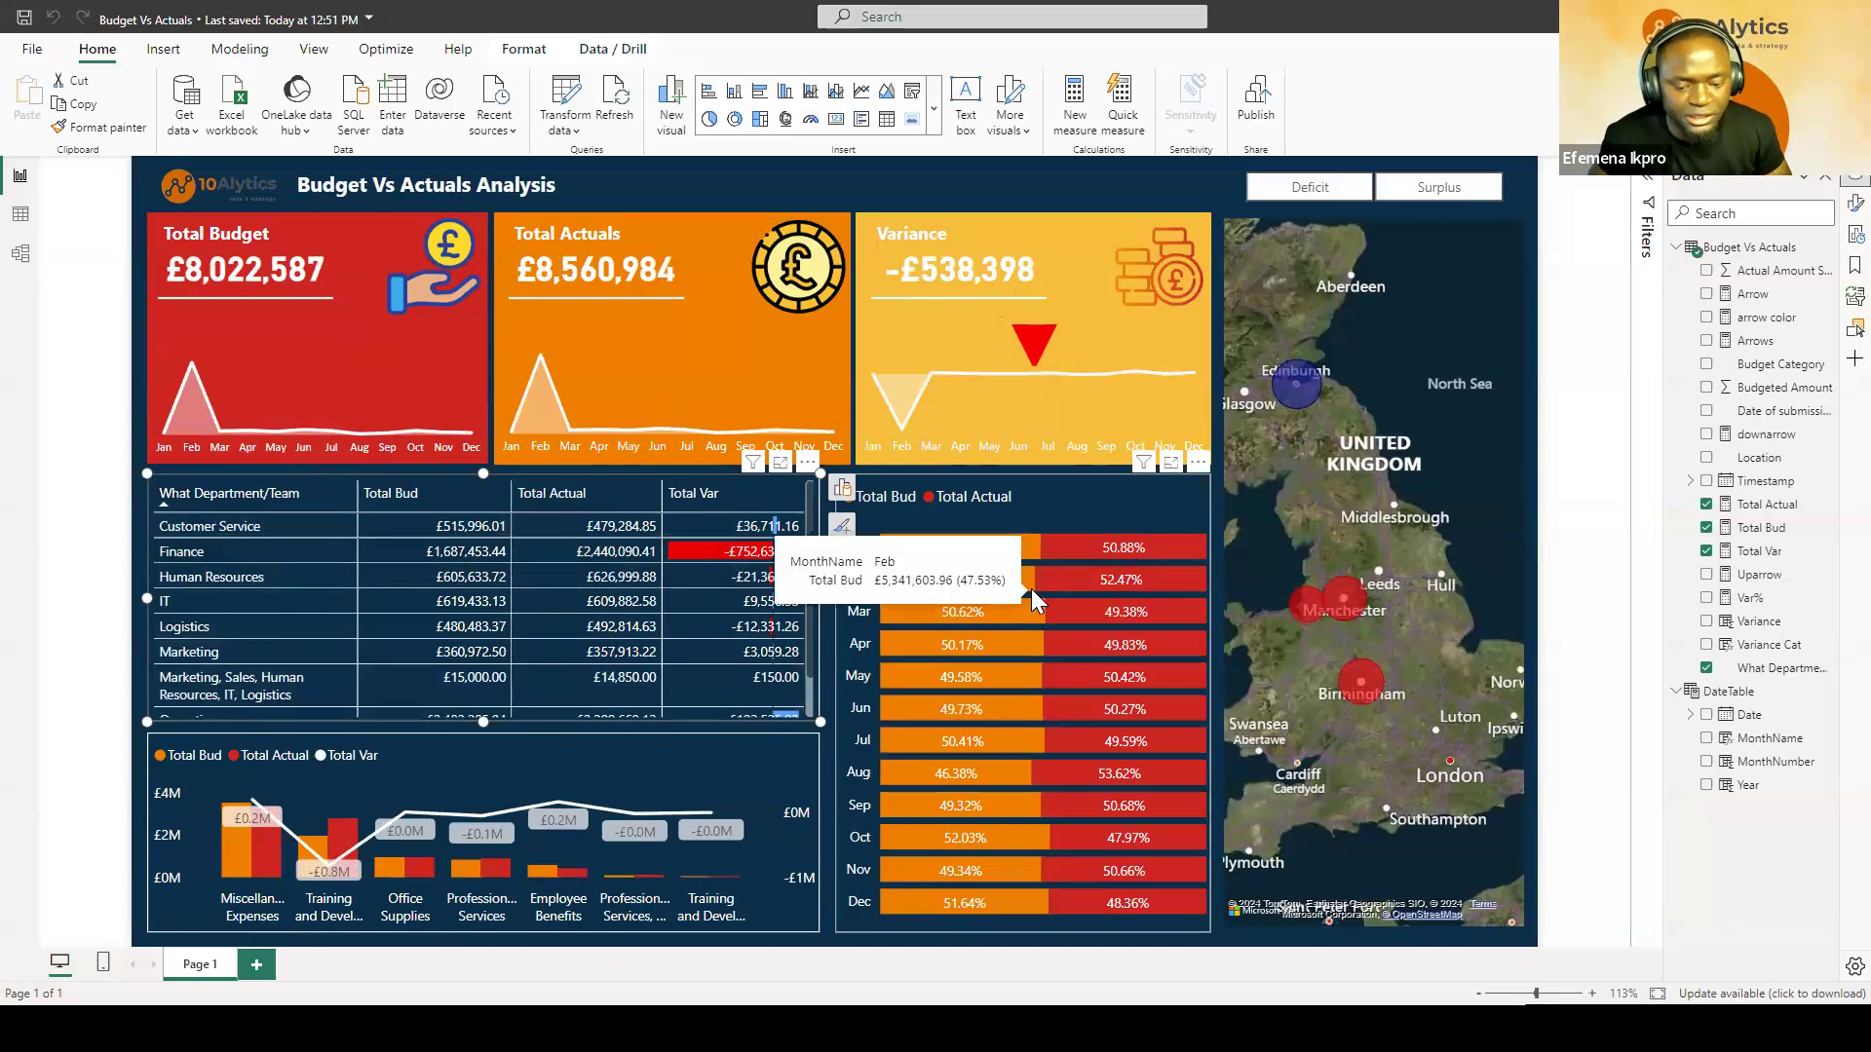
Step: Switch to the slideshow and review the Current Process, Fully Automated Reporting and Future Process slides
key(alt+Tab)
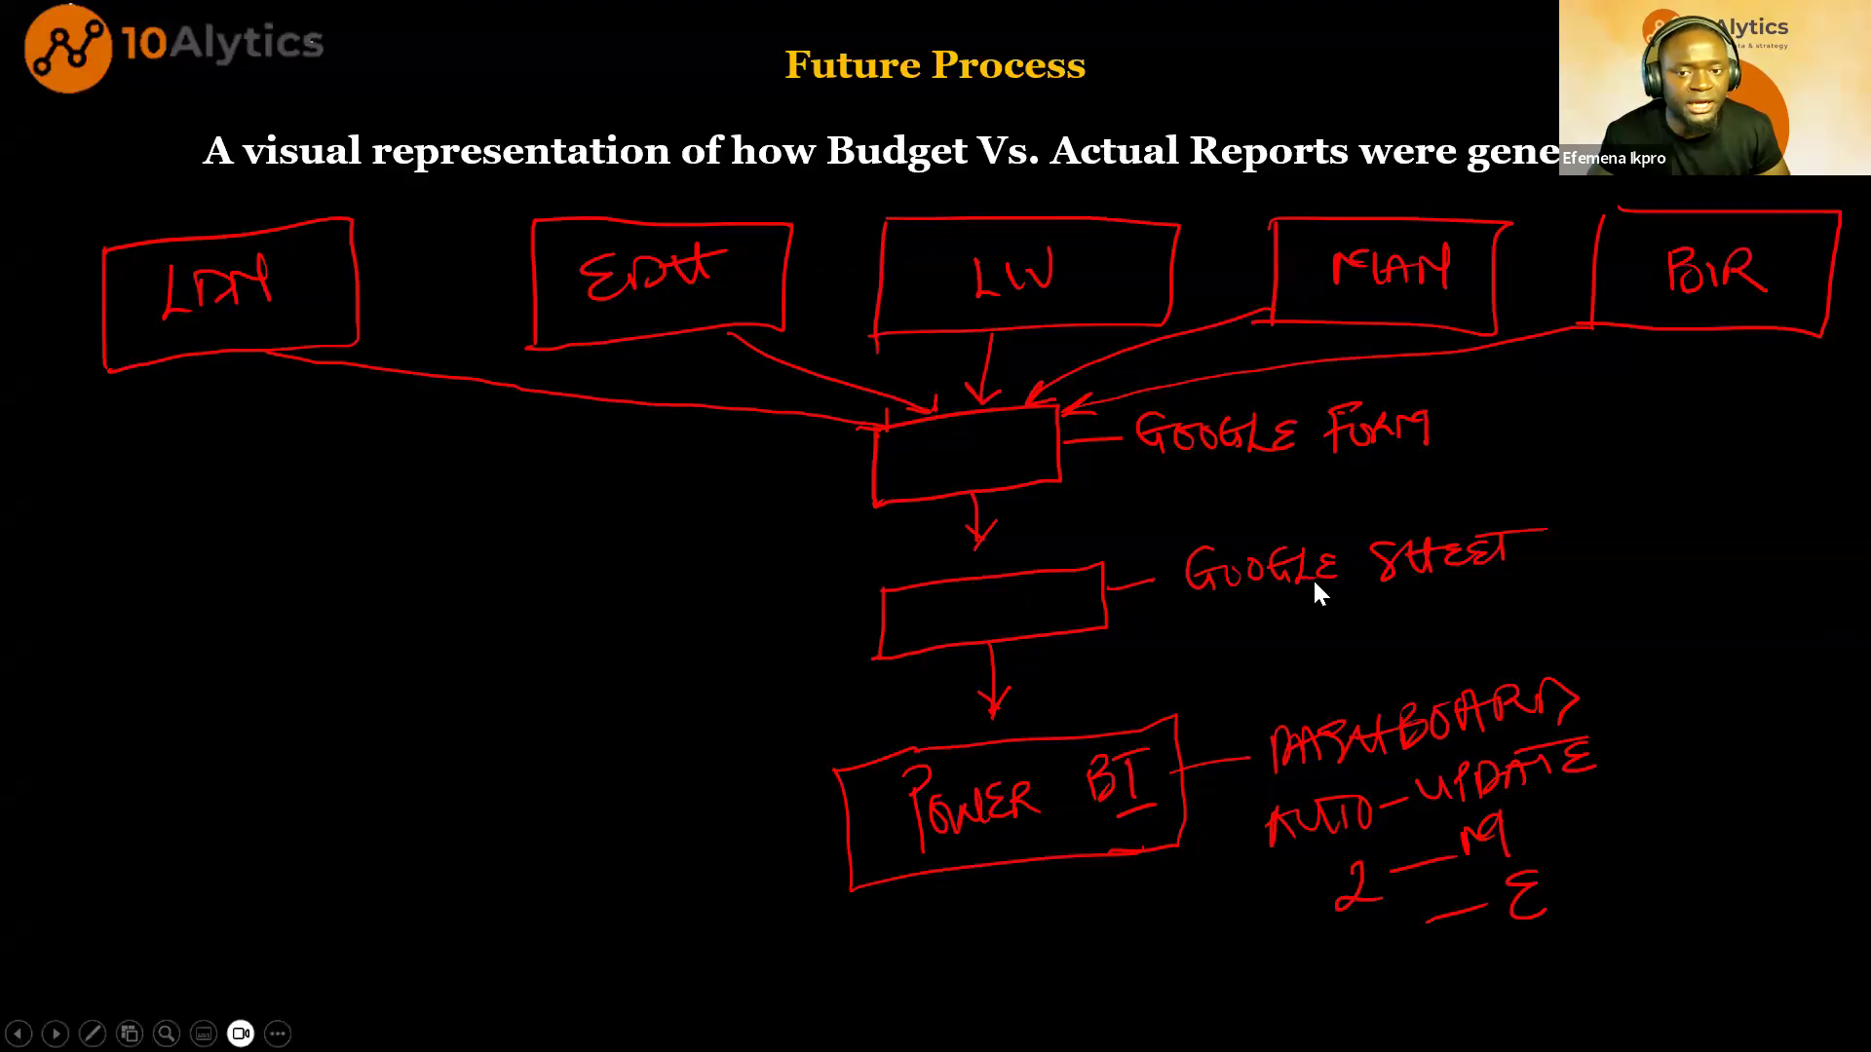
key(Left)
key(Left)
key(Left)
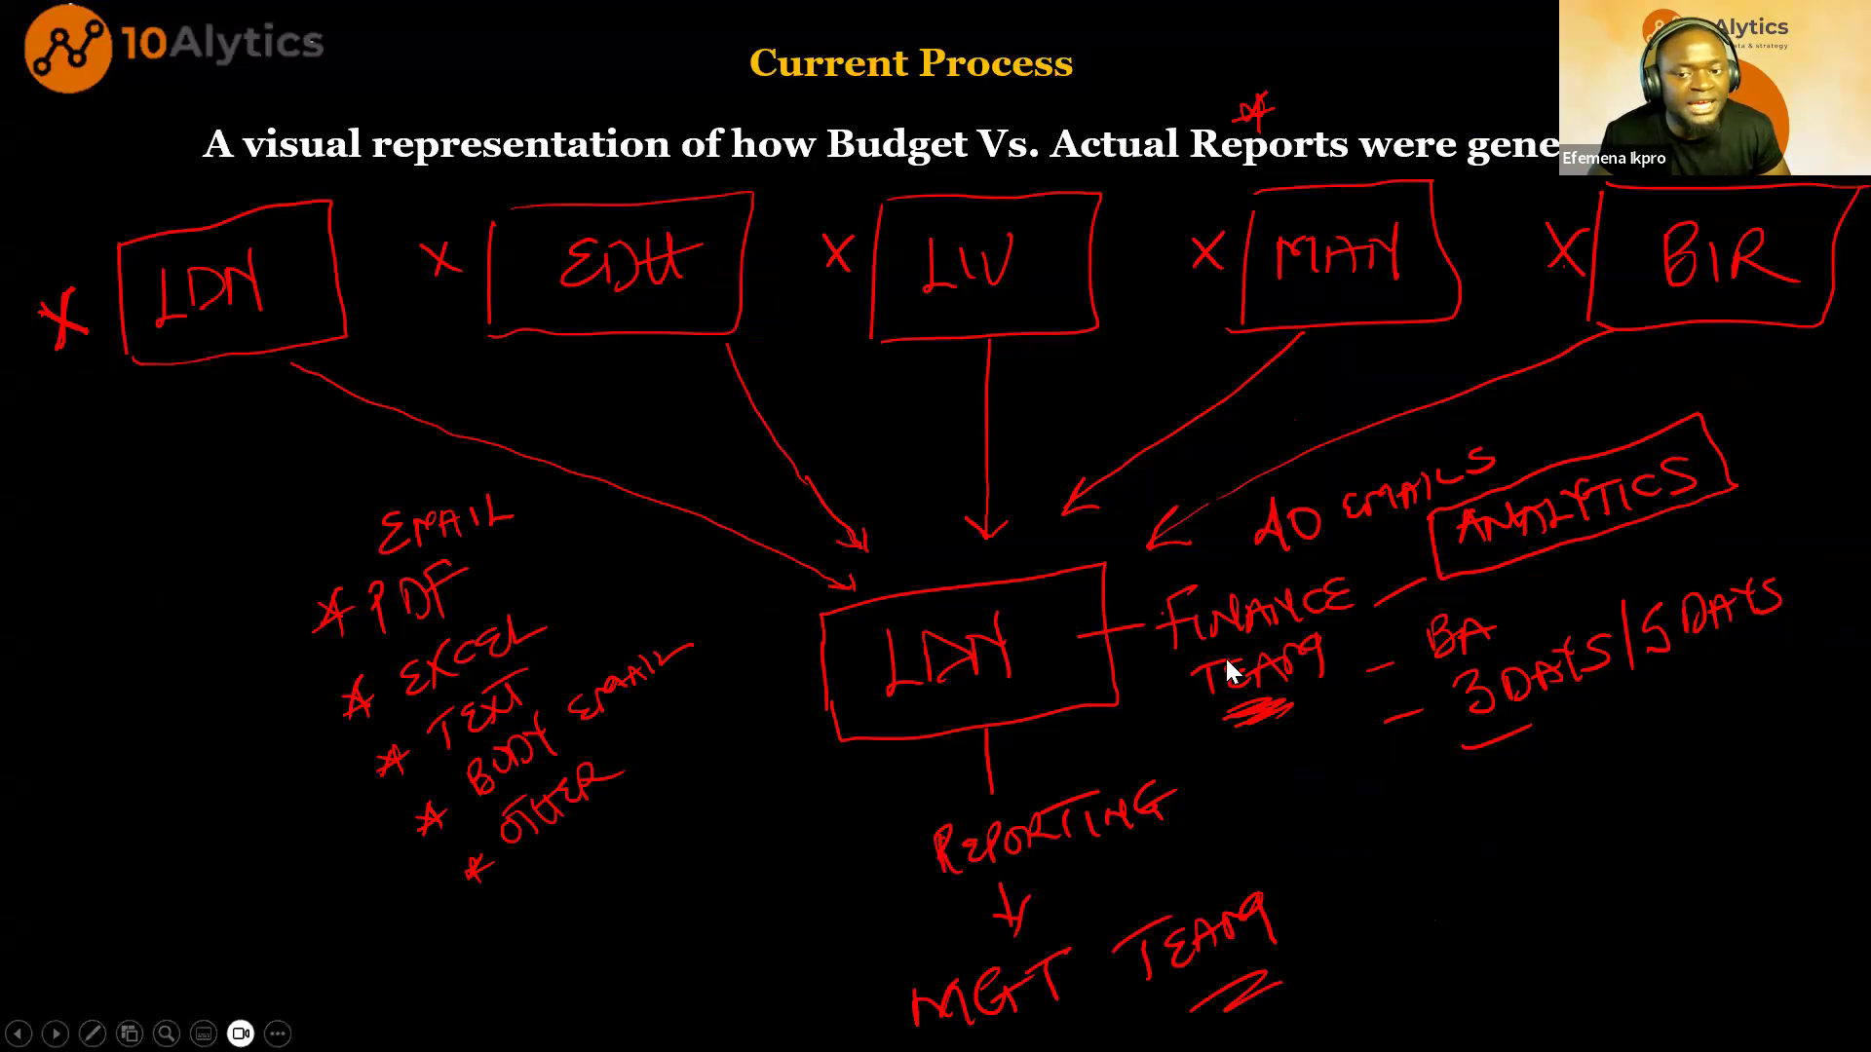
key(Right)
key(Right)
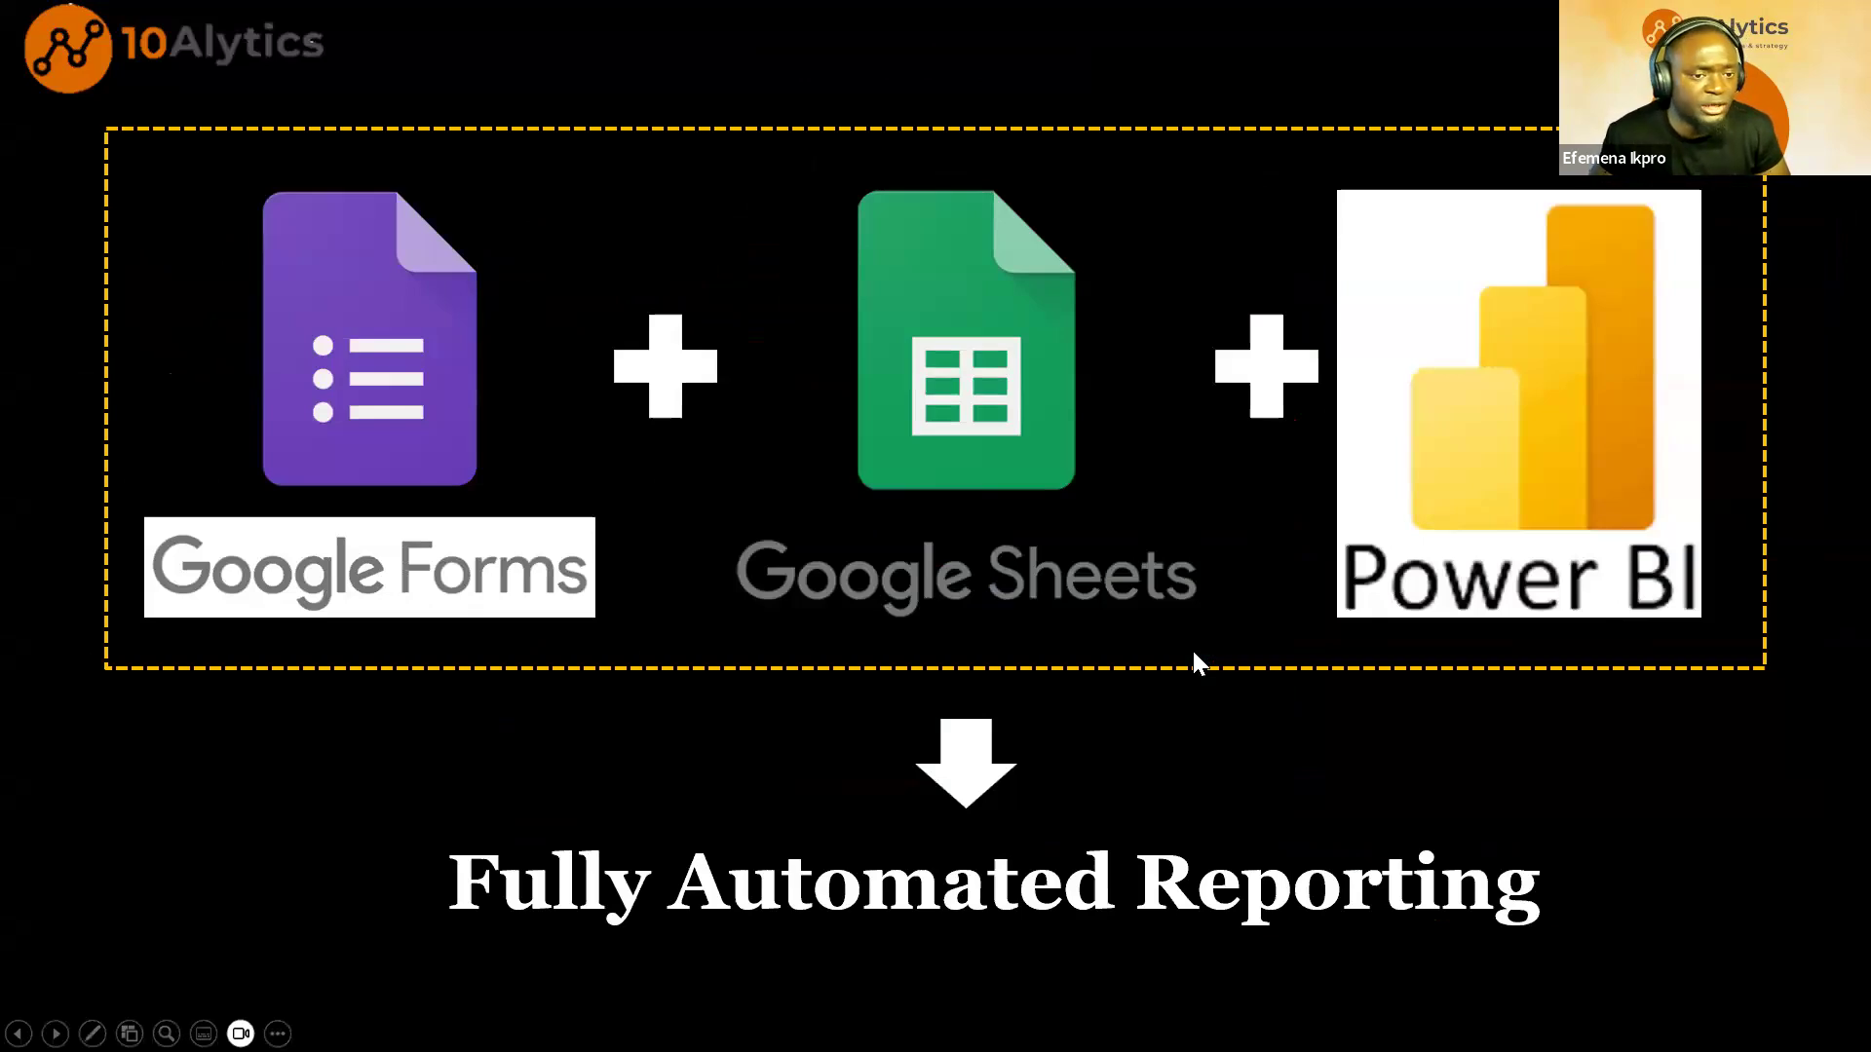
key(Right)
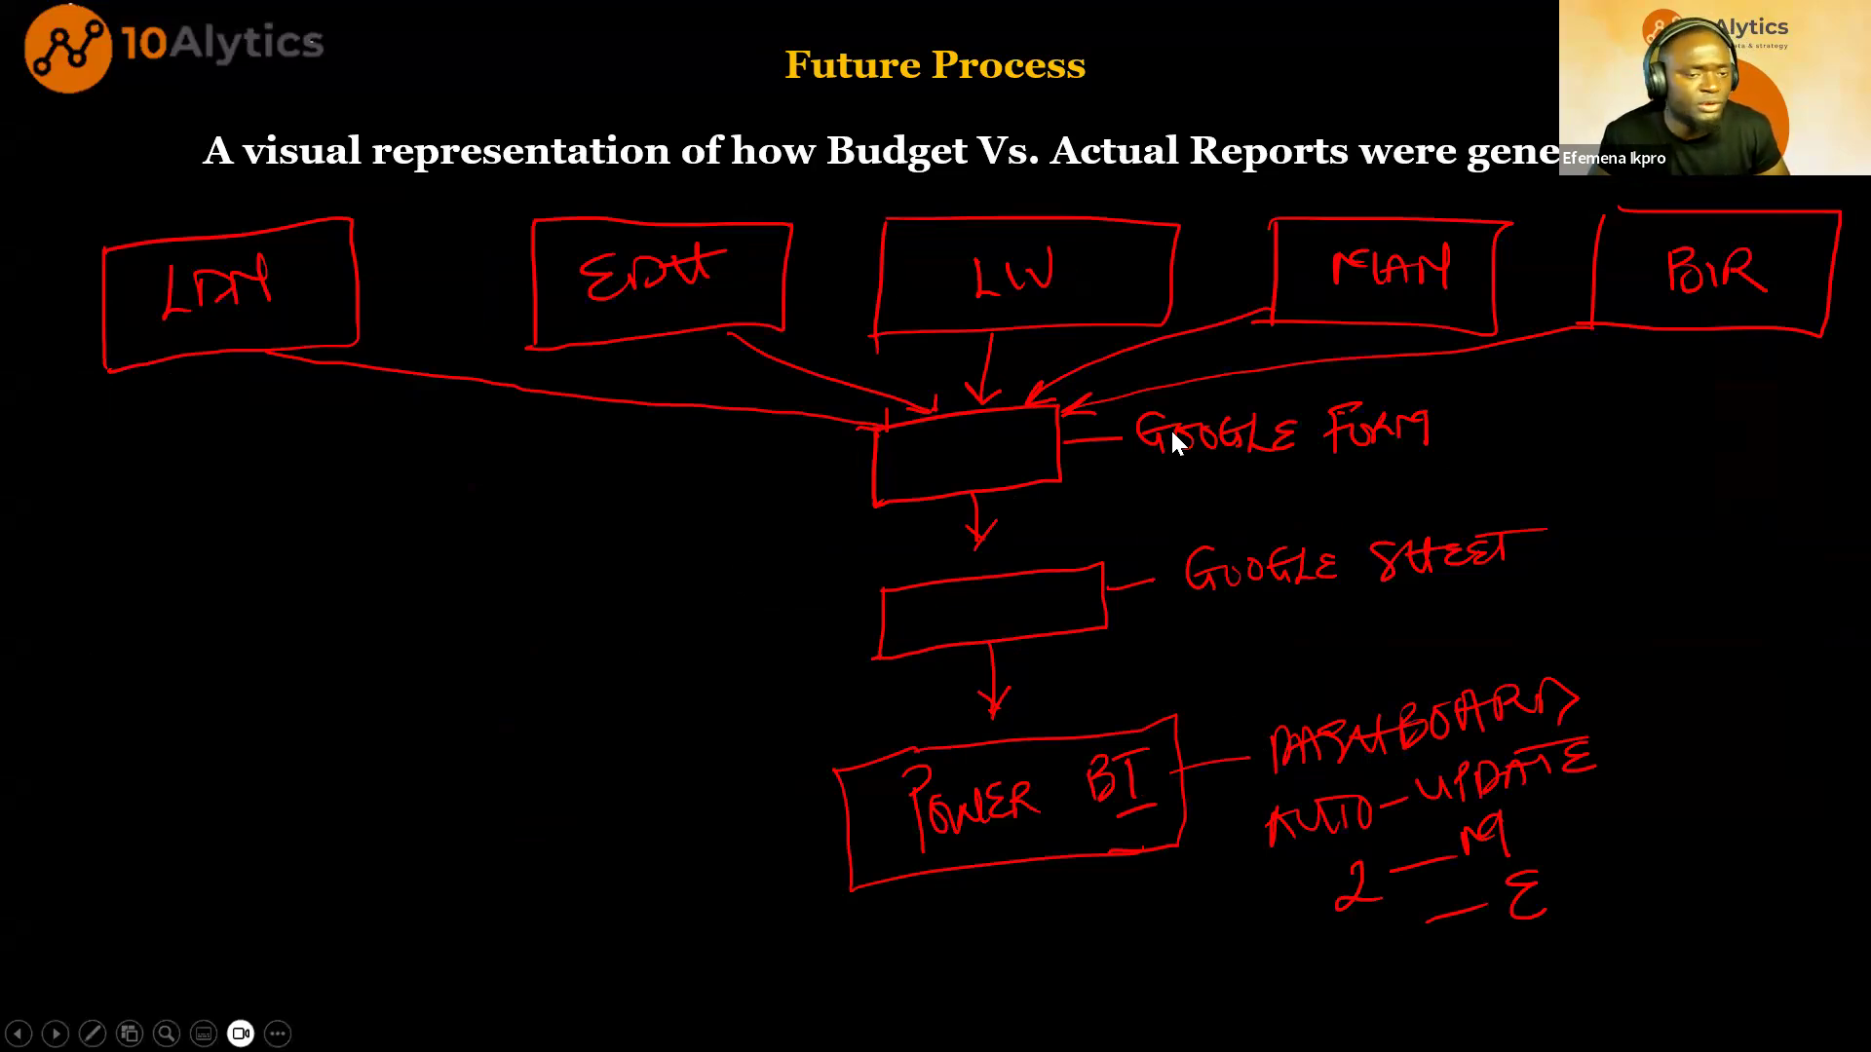
Step: Switch to the response sheet in the browser and examine the submitted entries, including the Customer Service department in row 19
key(alt+Tab)
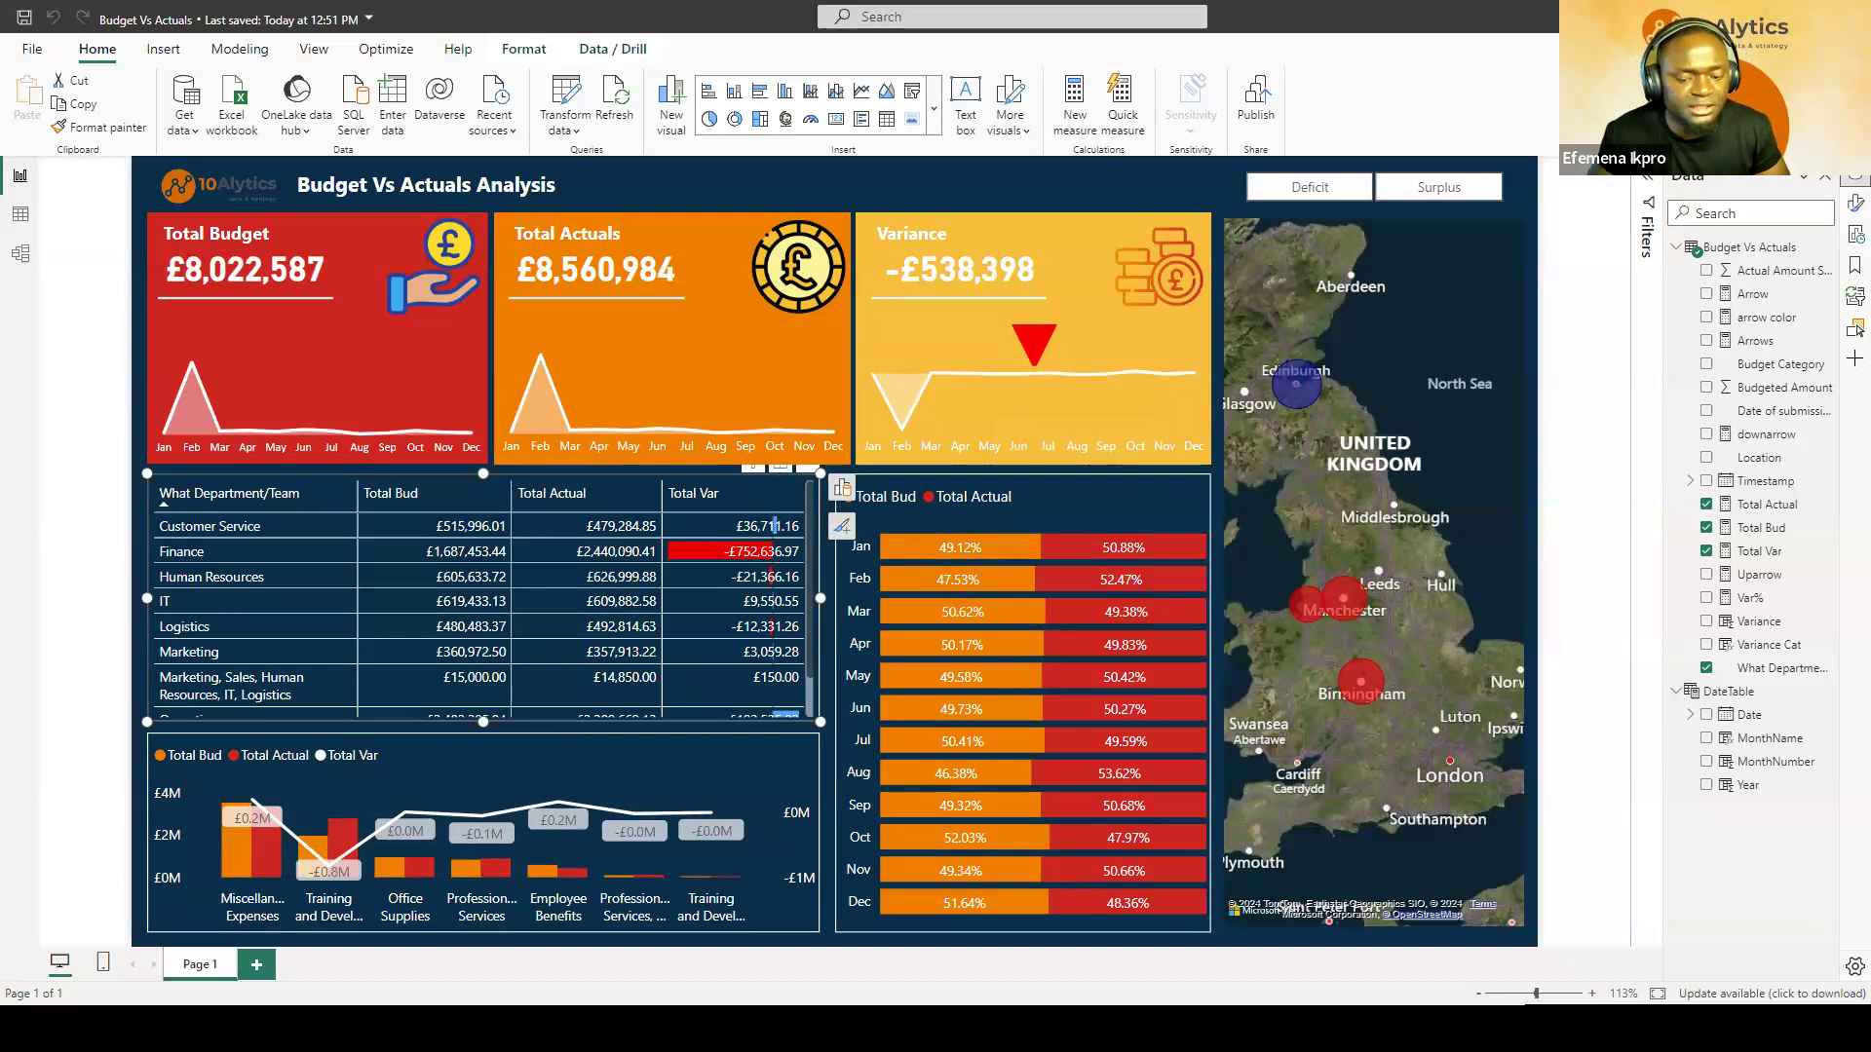
key(alt+Tab)
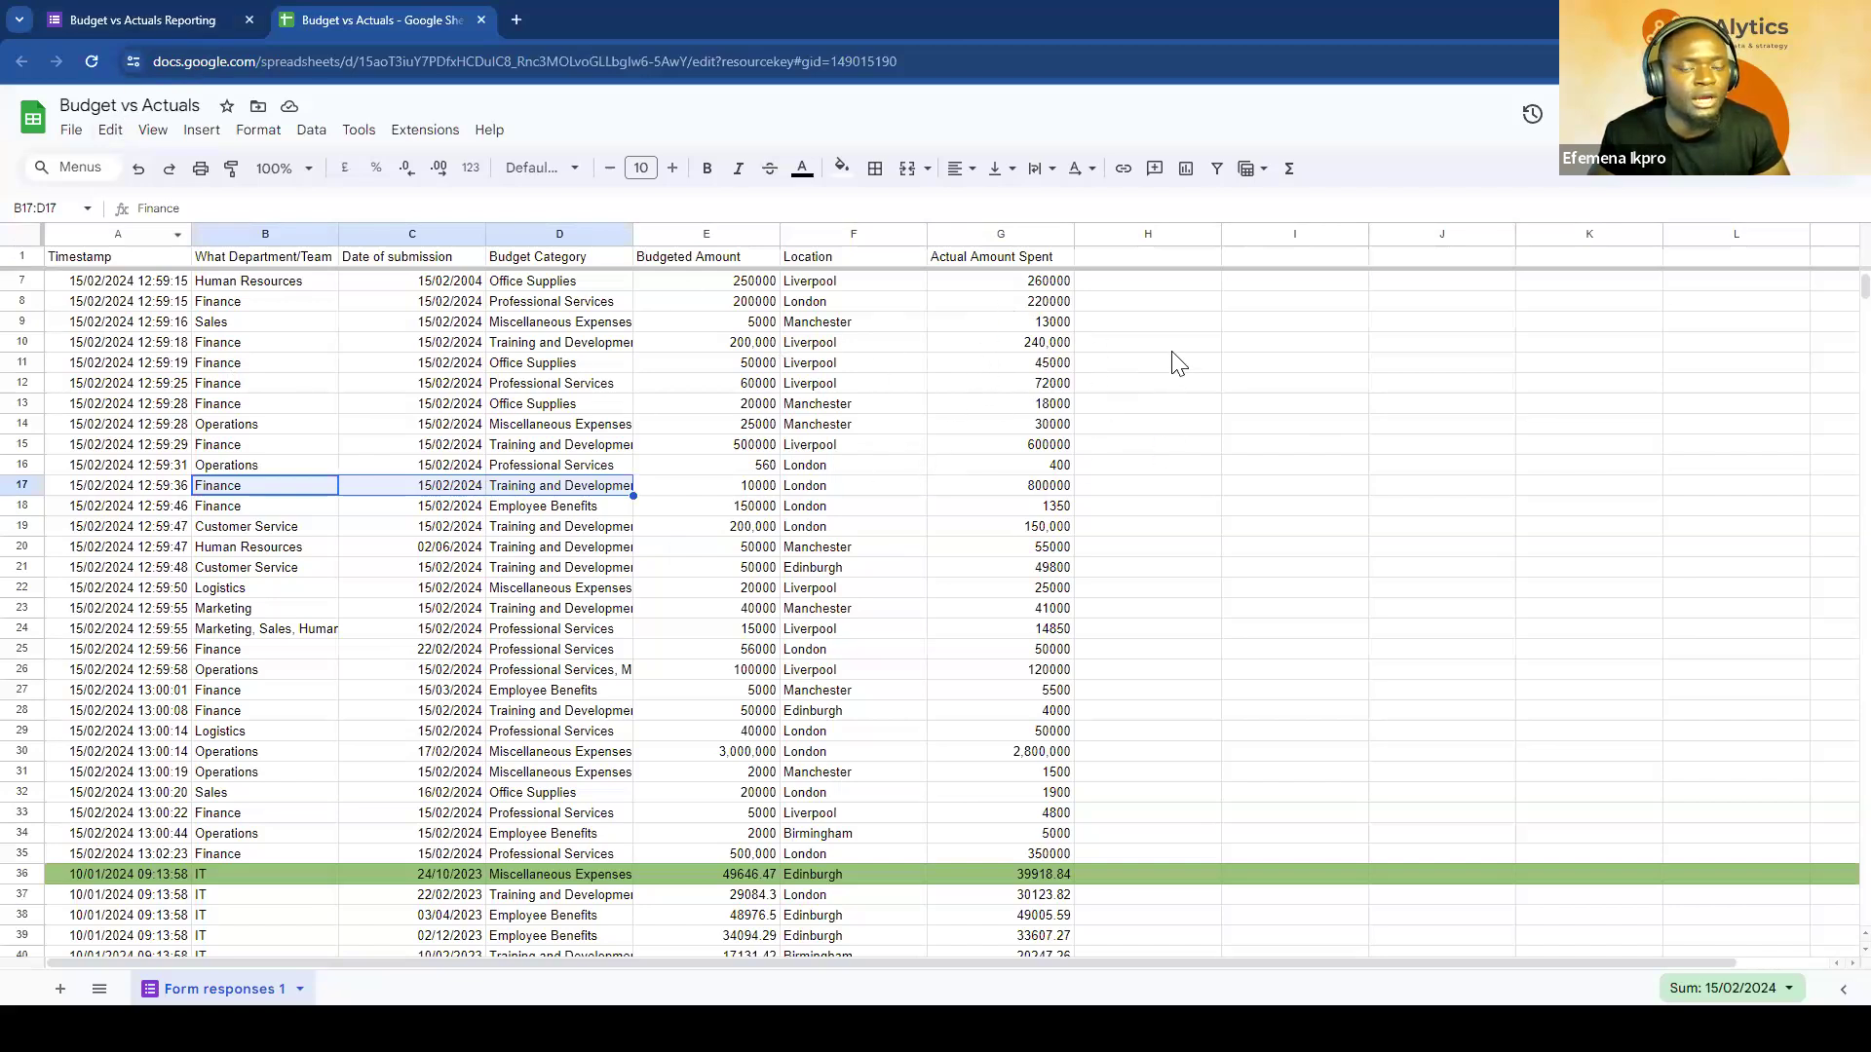
click(1209, 304)
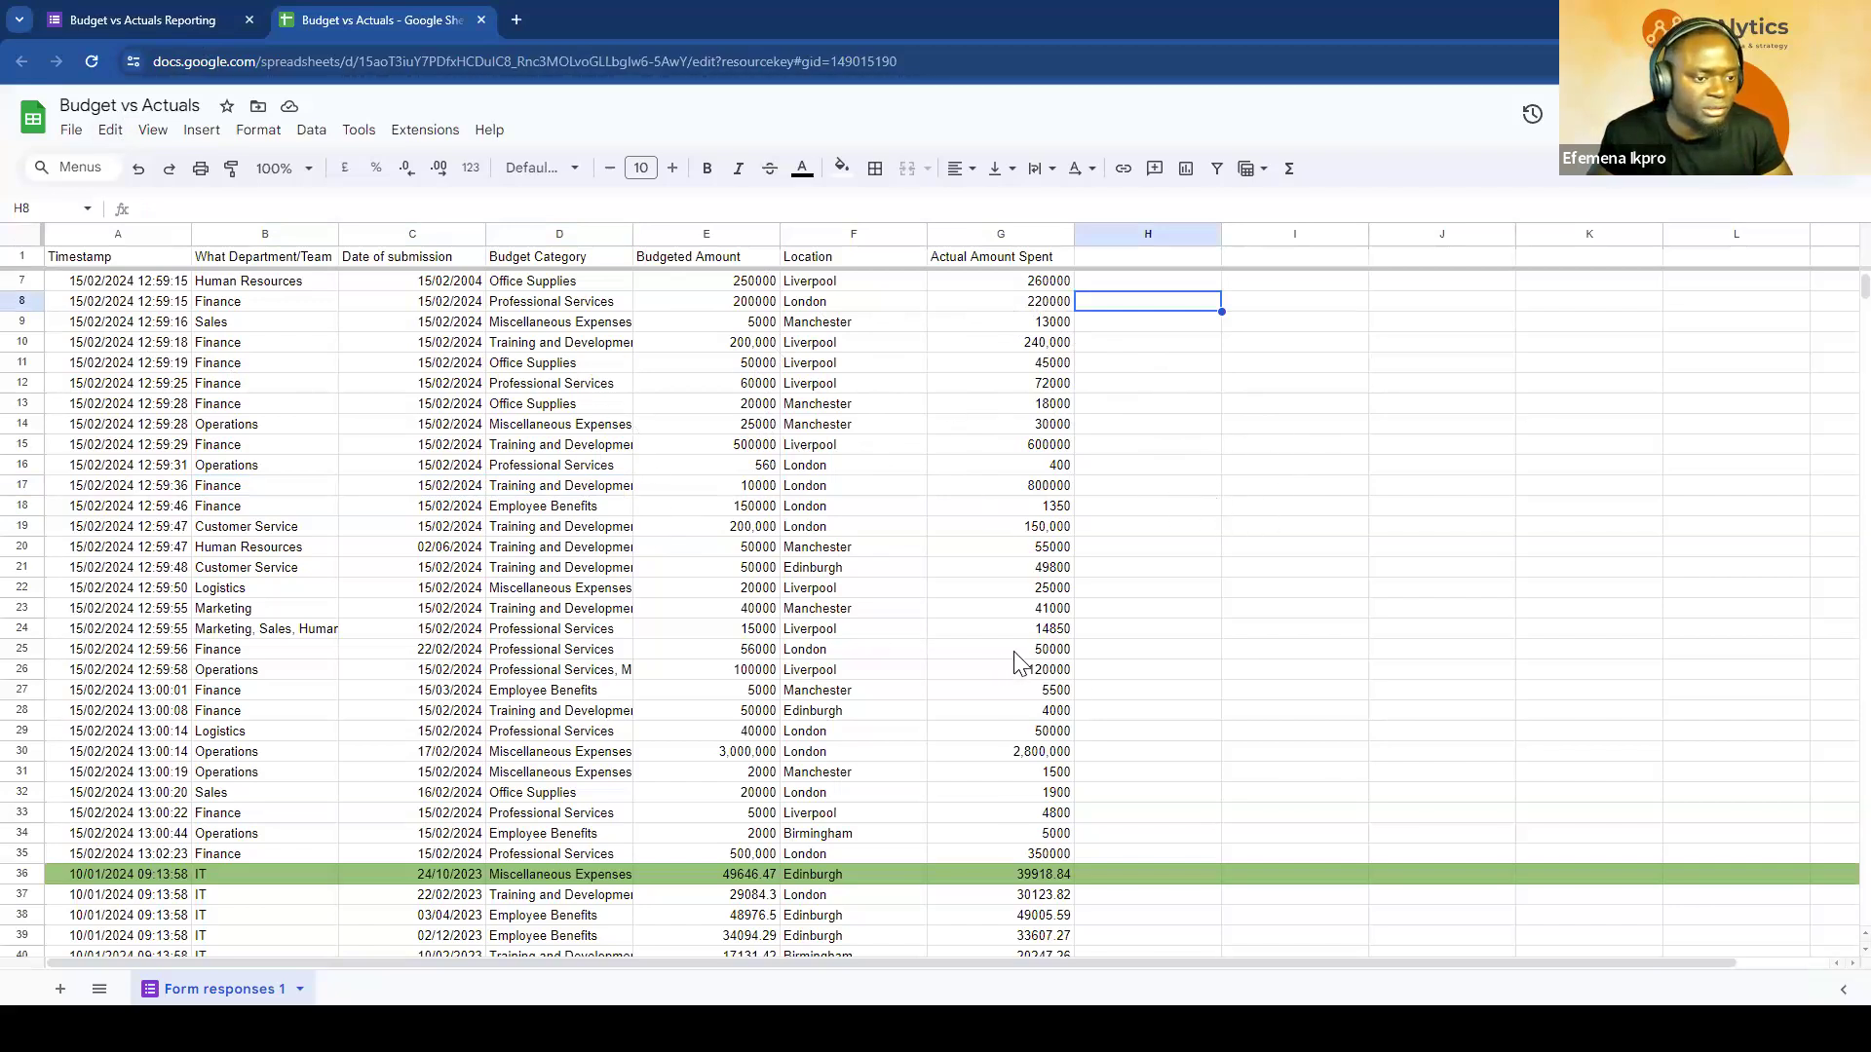
click(274, 529)
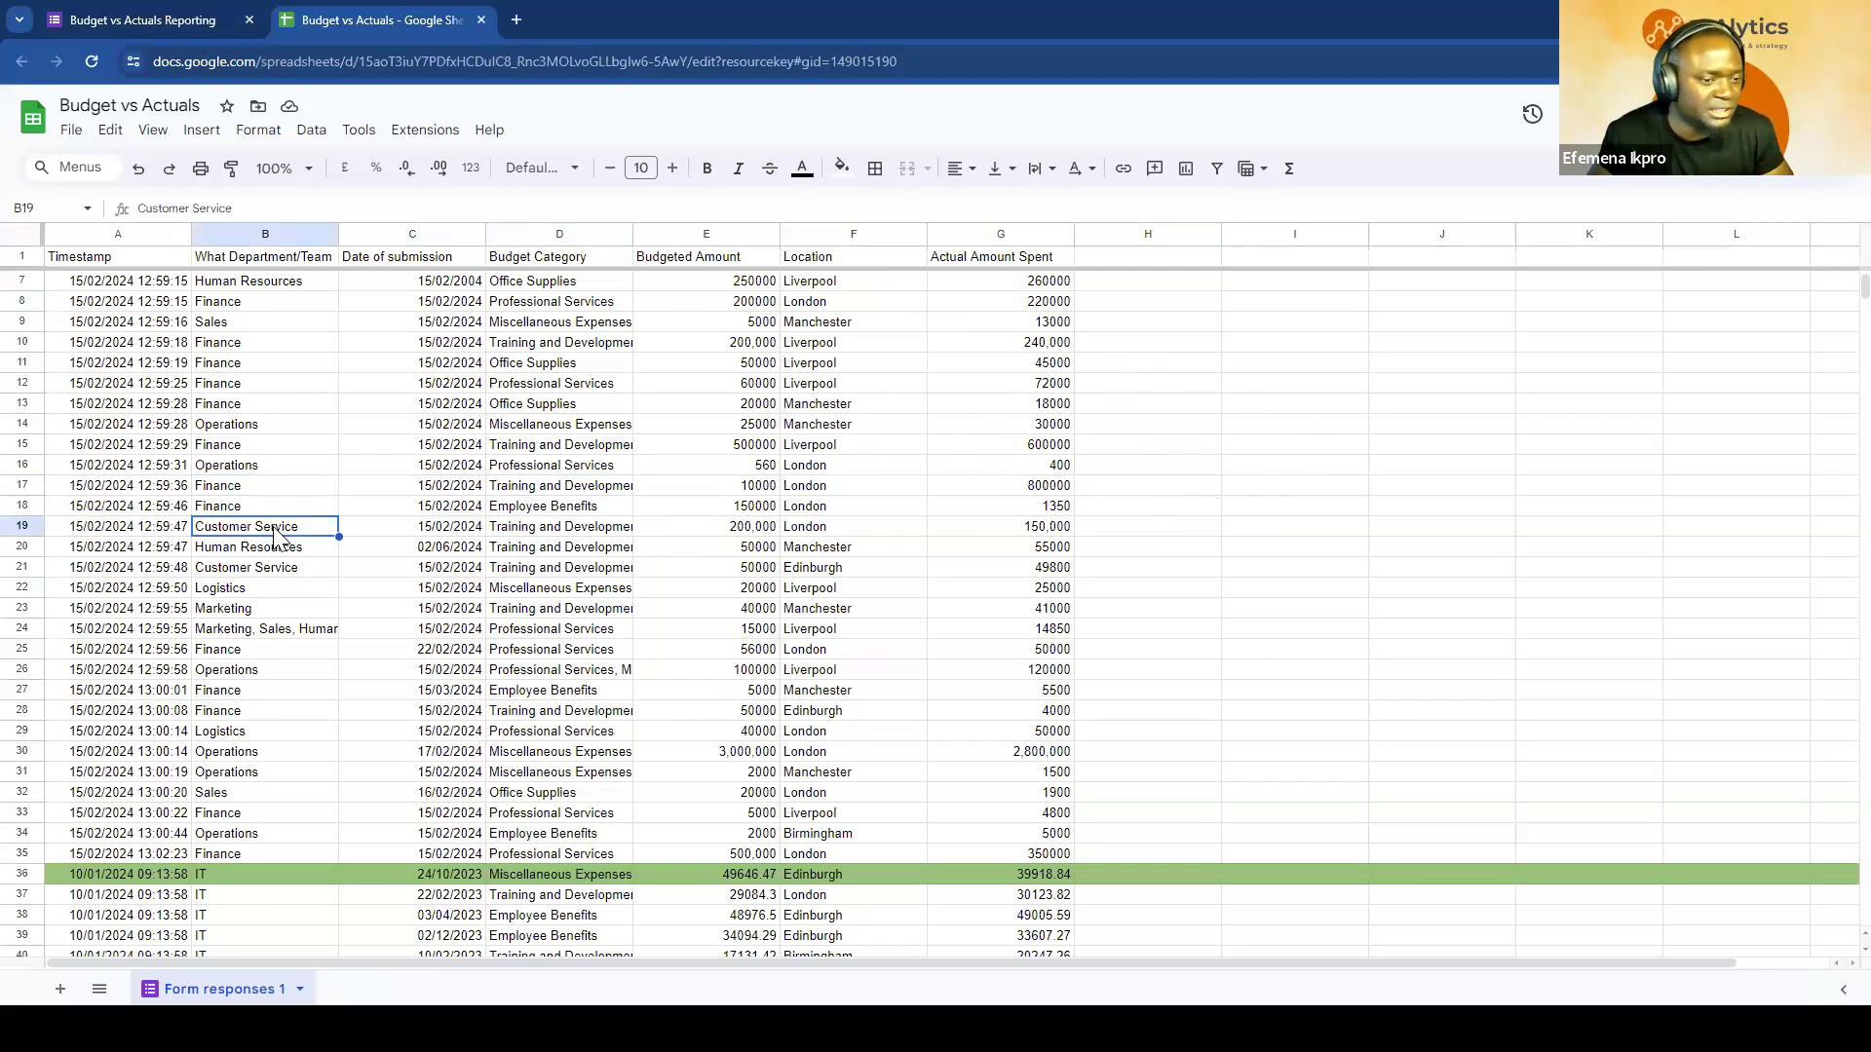
Step: Choose Marketing as the department in the Budget vs Actuals Reporting form and compare the form with the response sheet
click(139, 18)
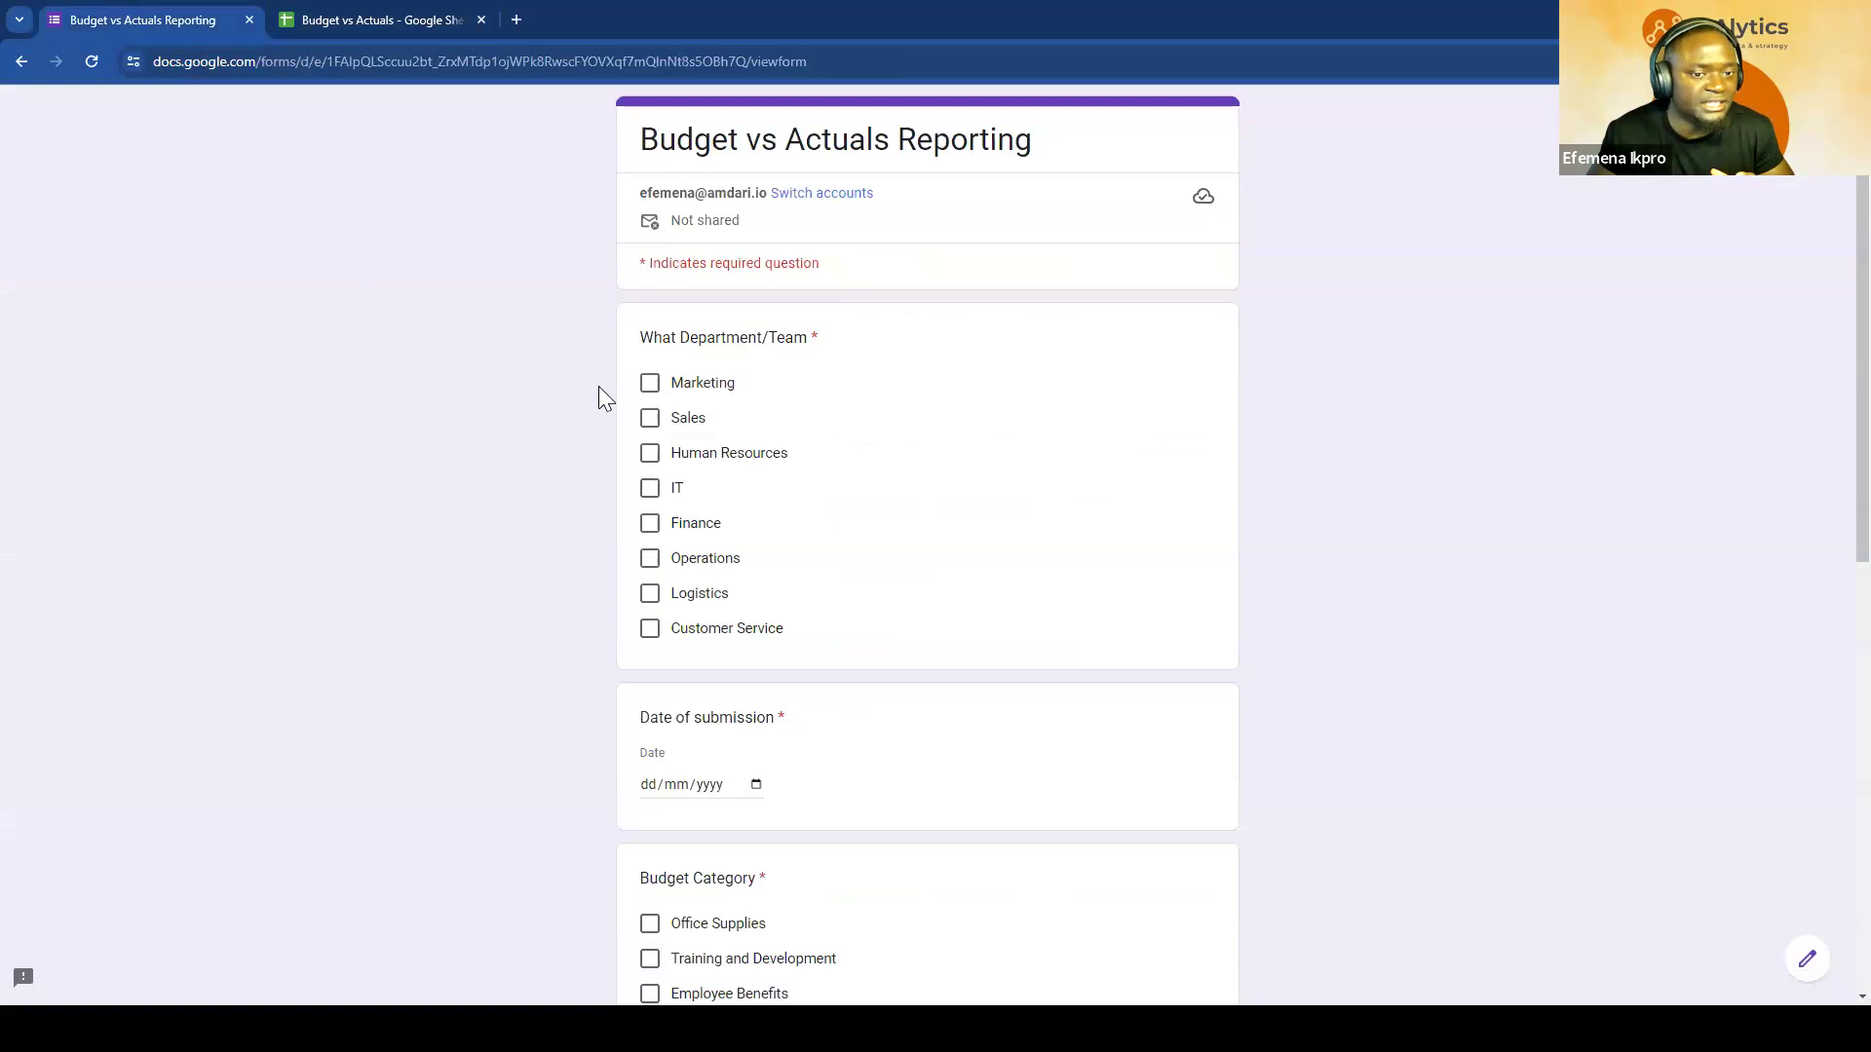
click(696, 389)
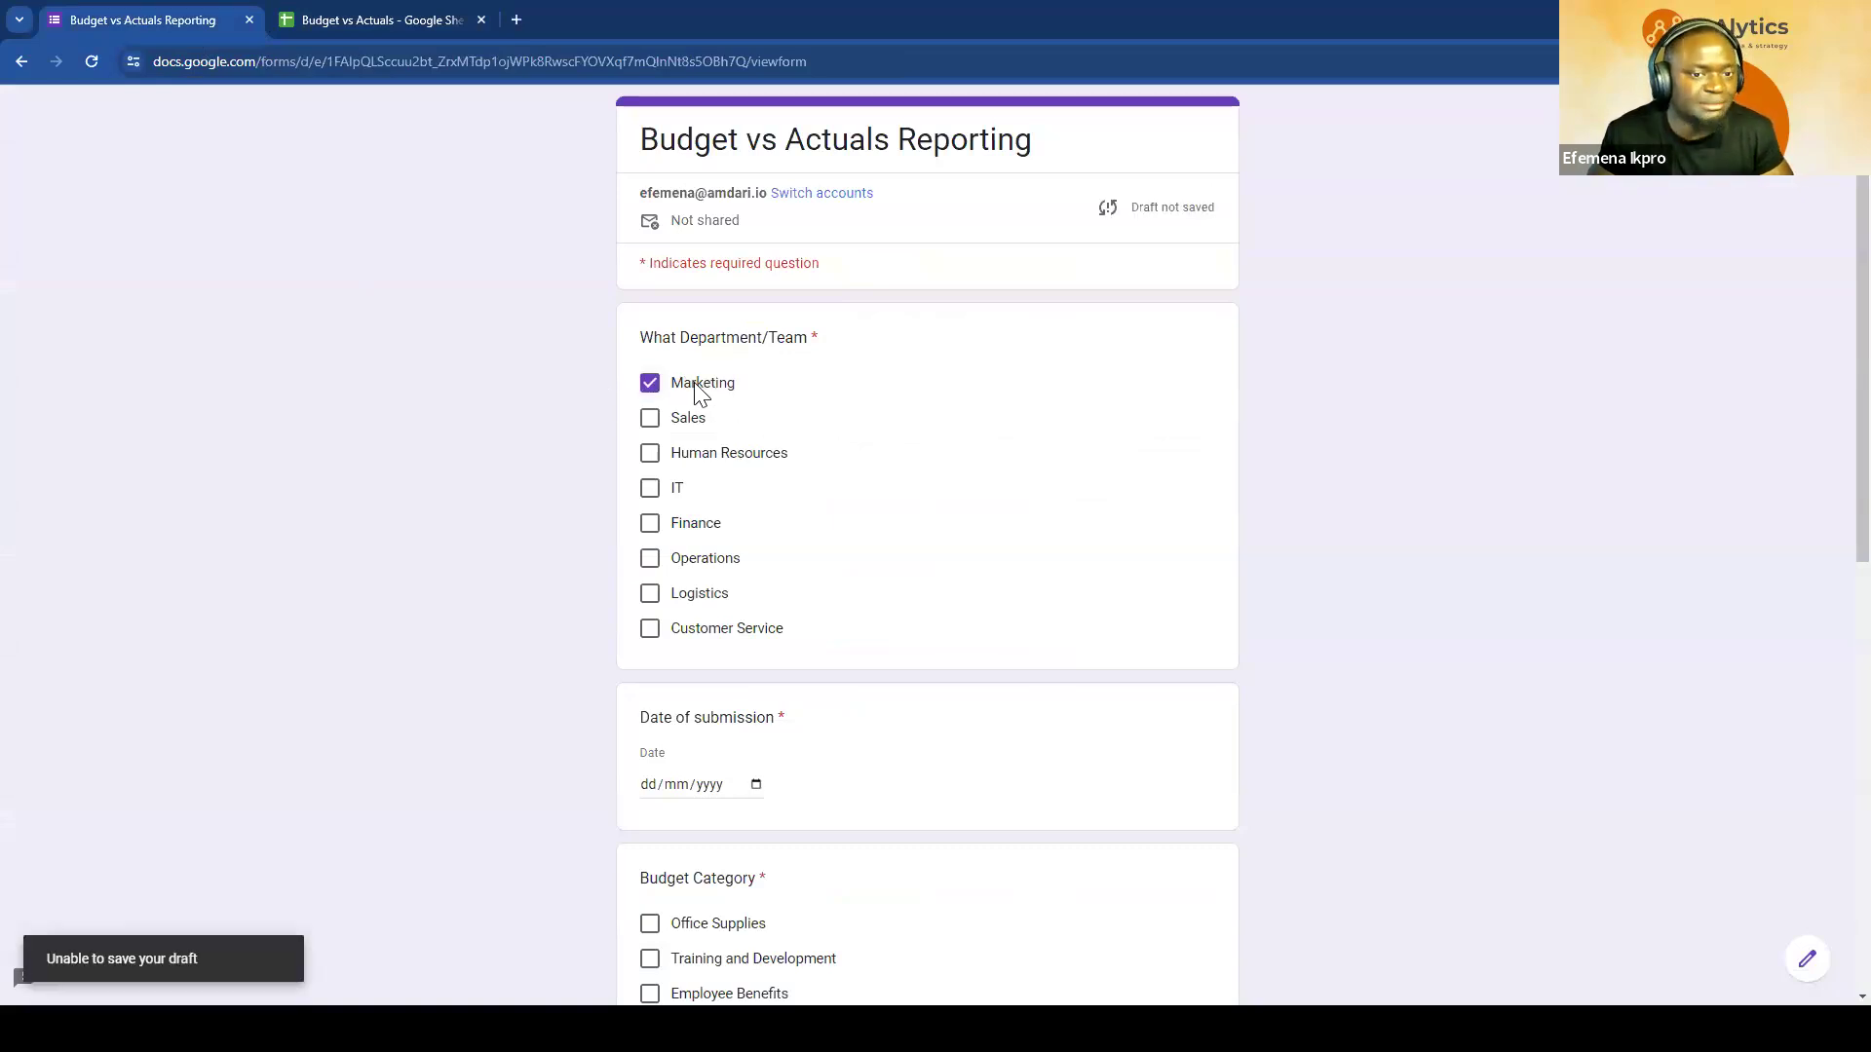
click(327, 21)
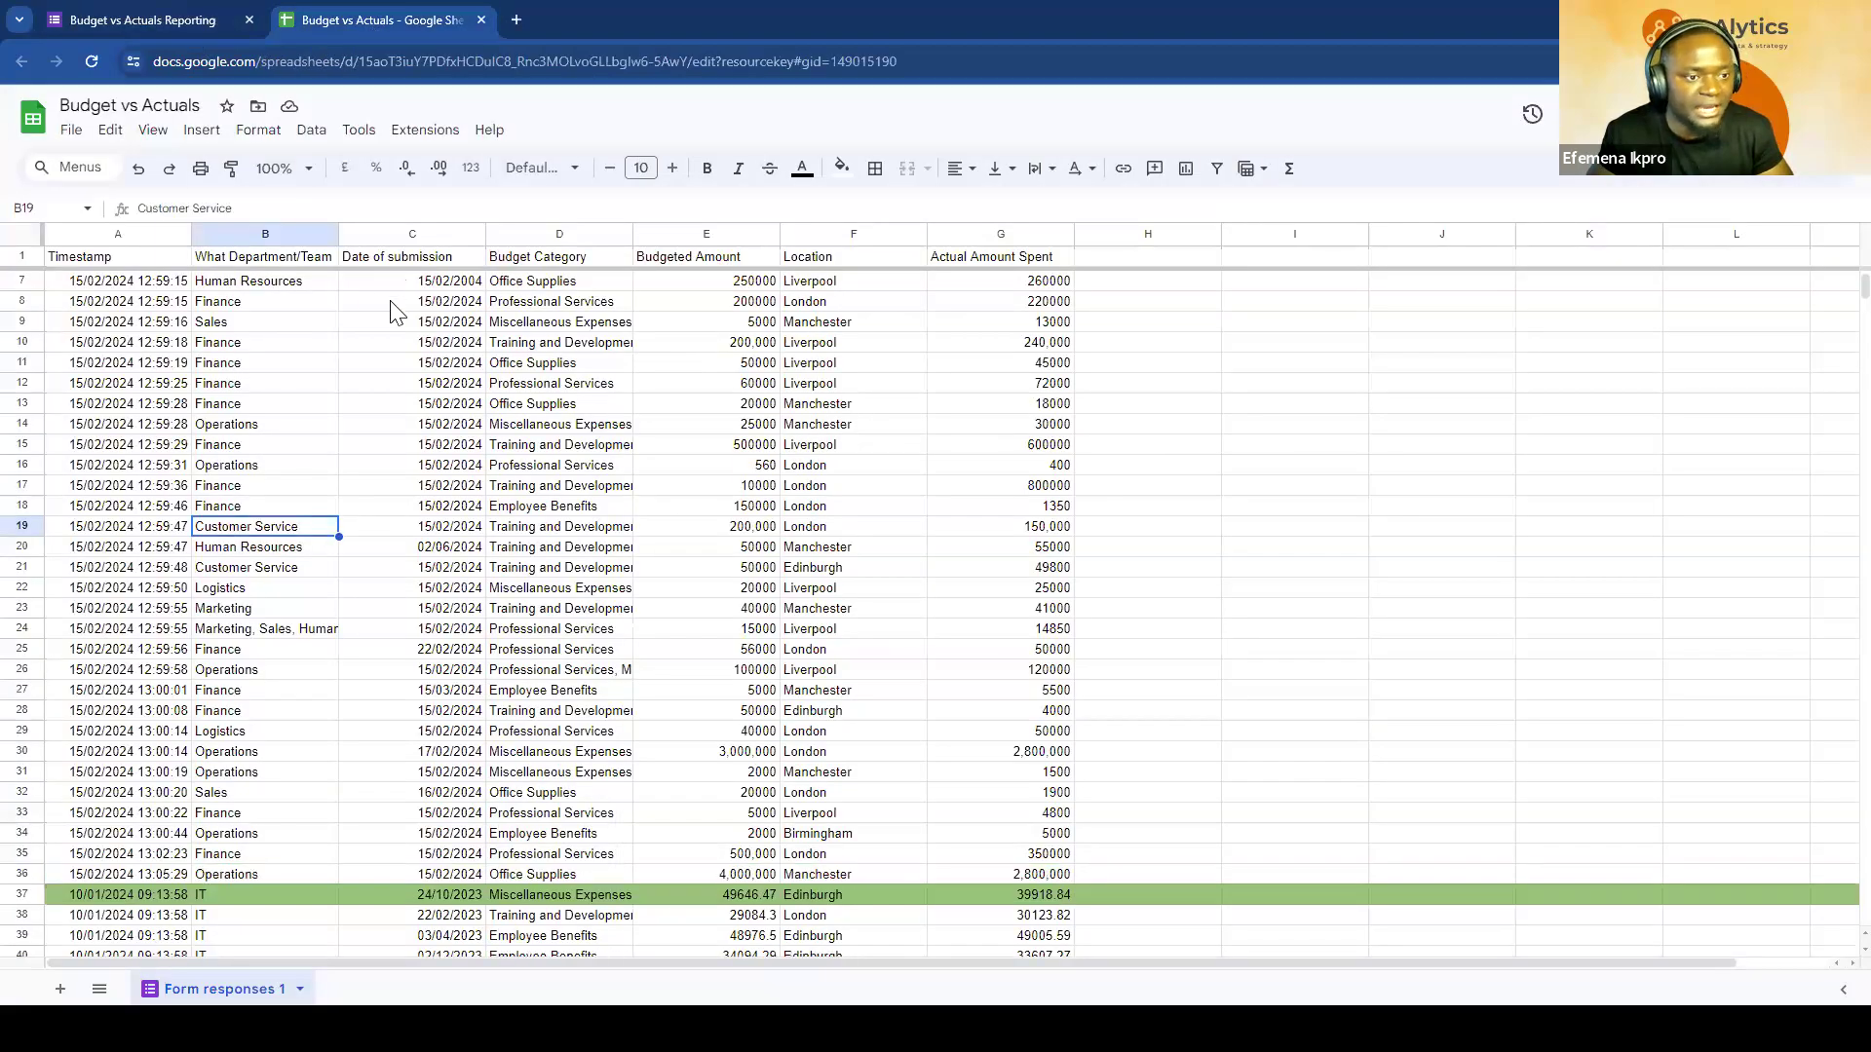
click(109, 21)
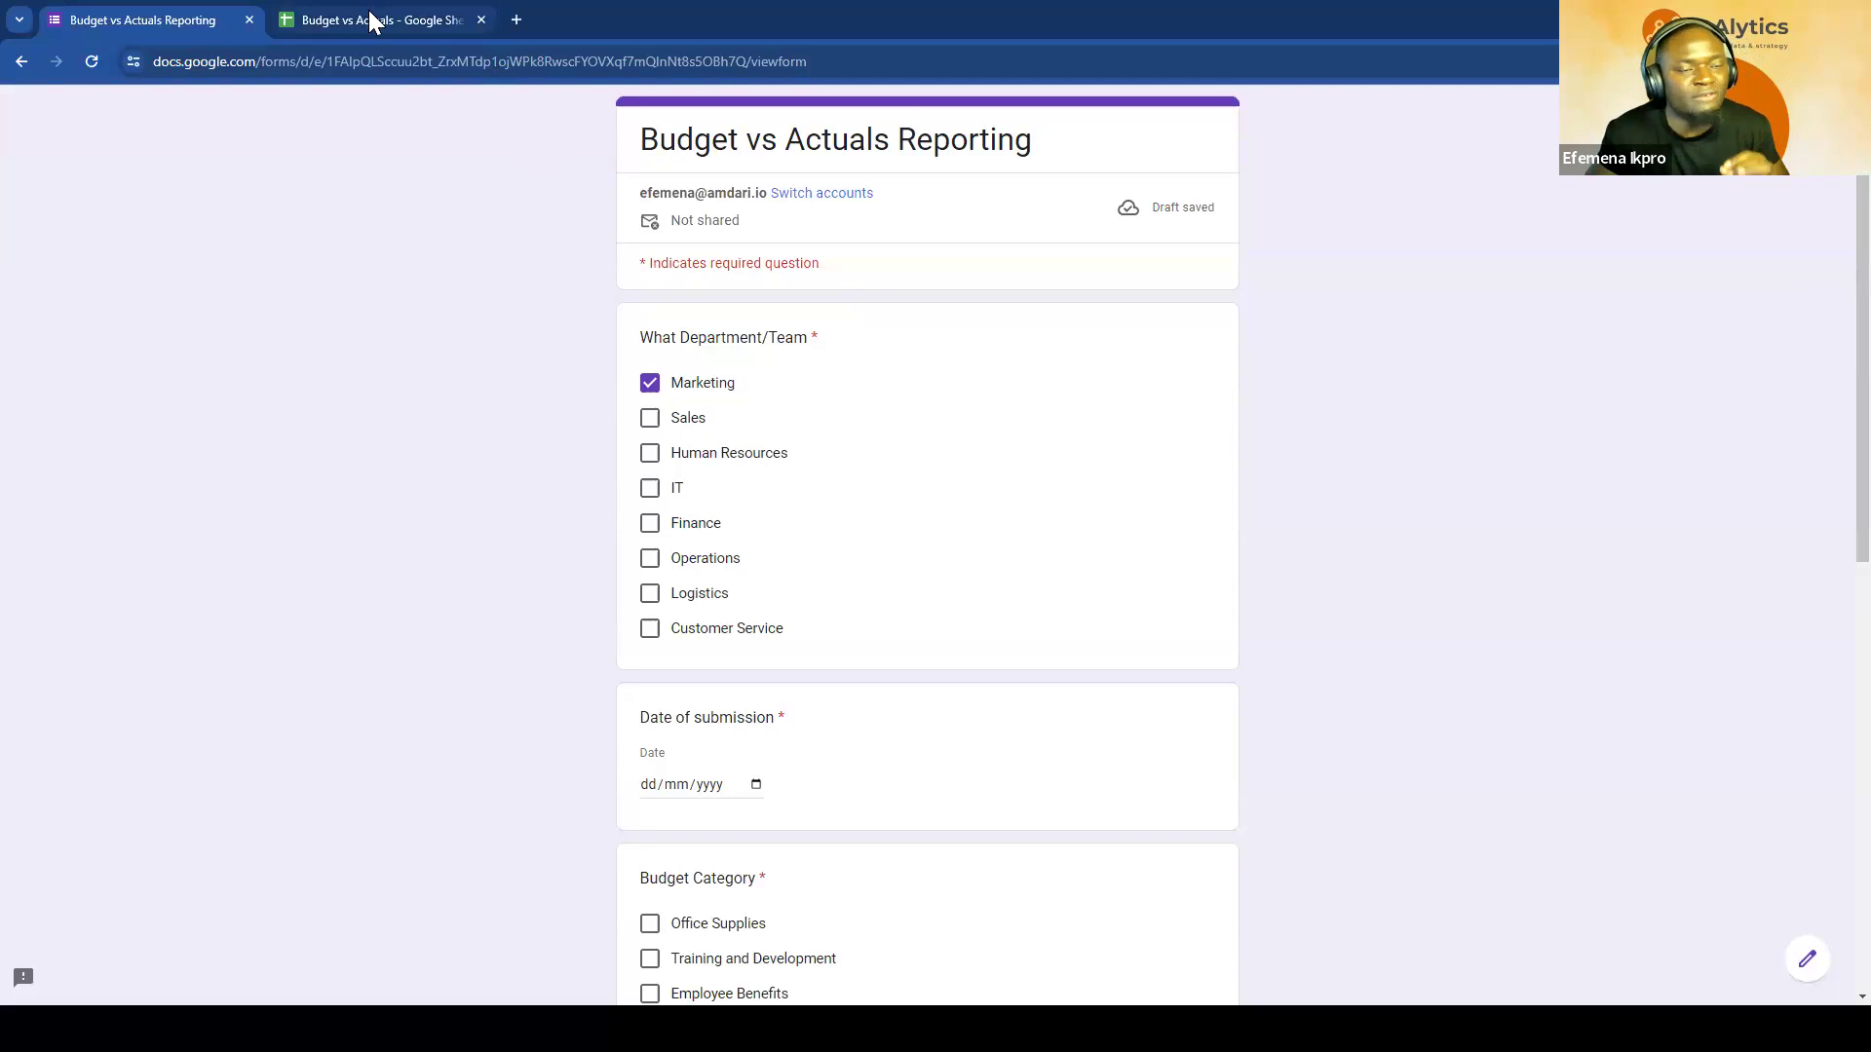
mouse_move(372, 22)
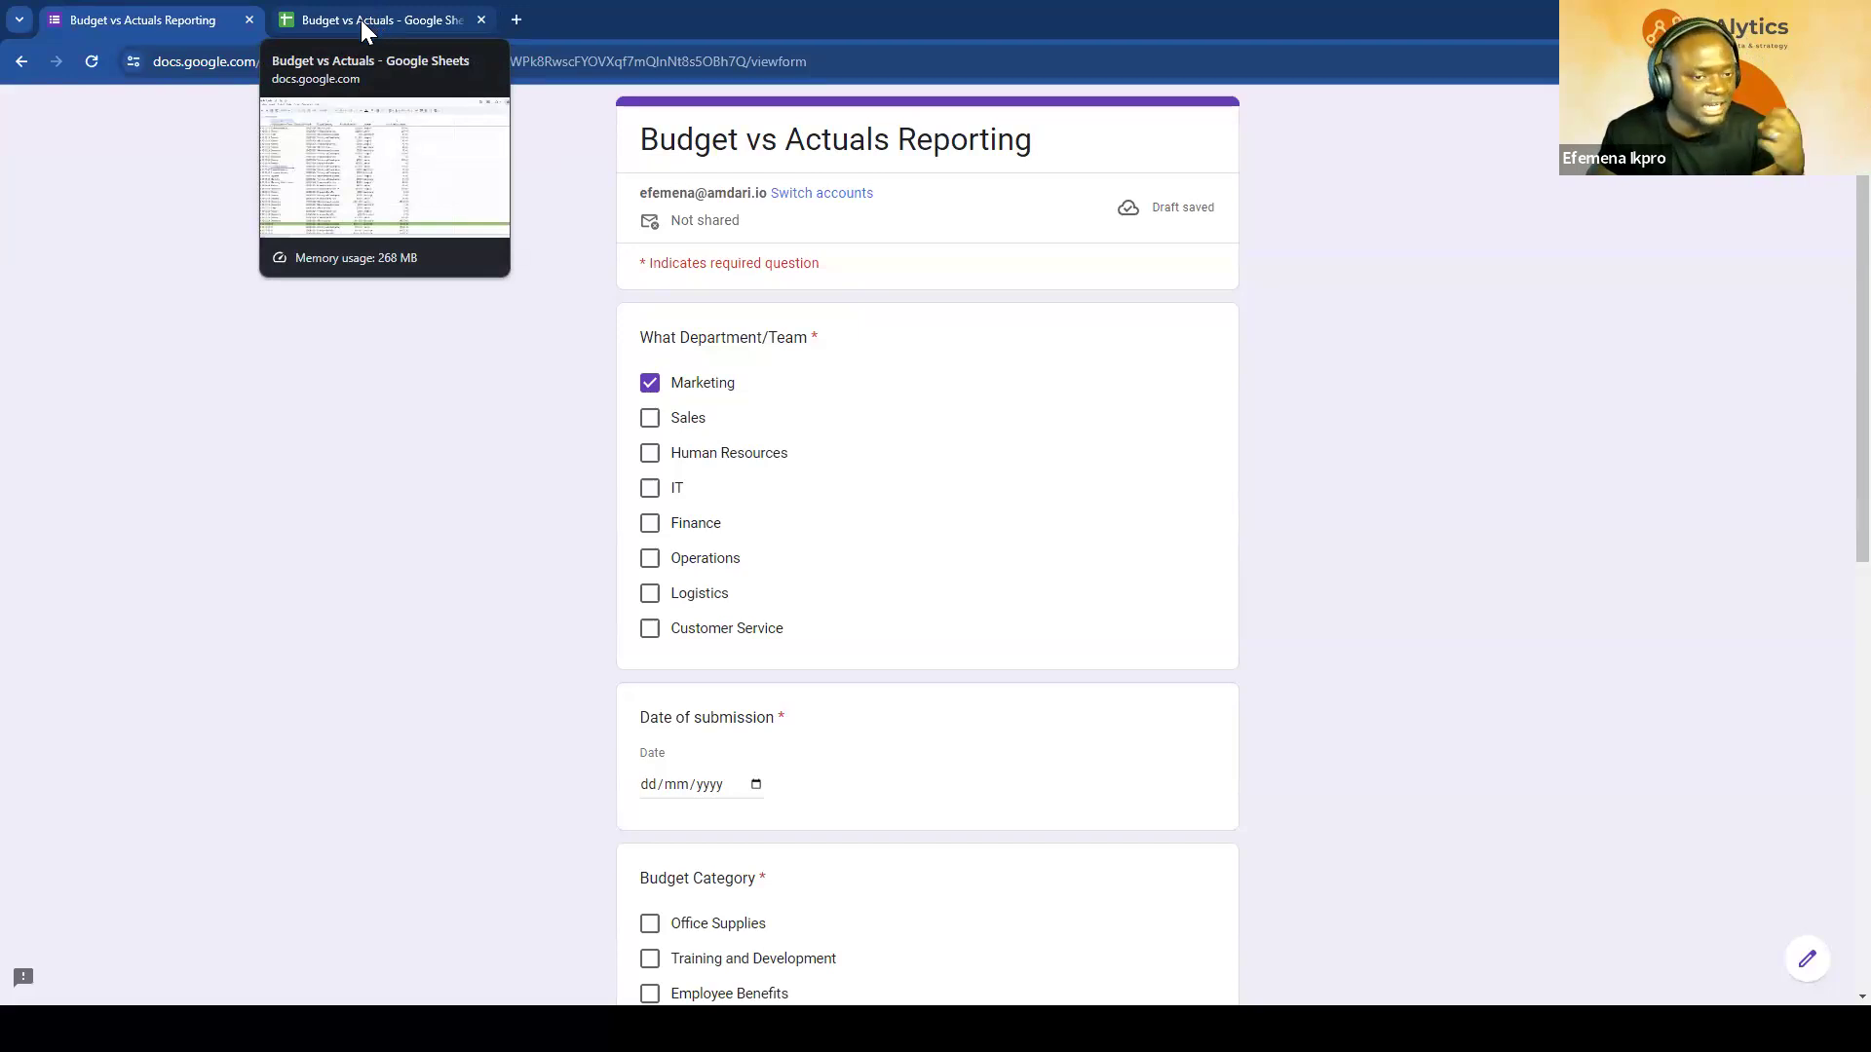
click(361, 19)
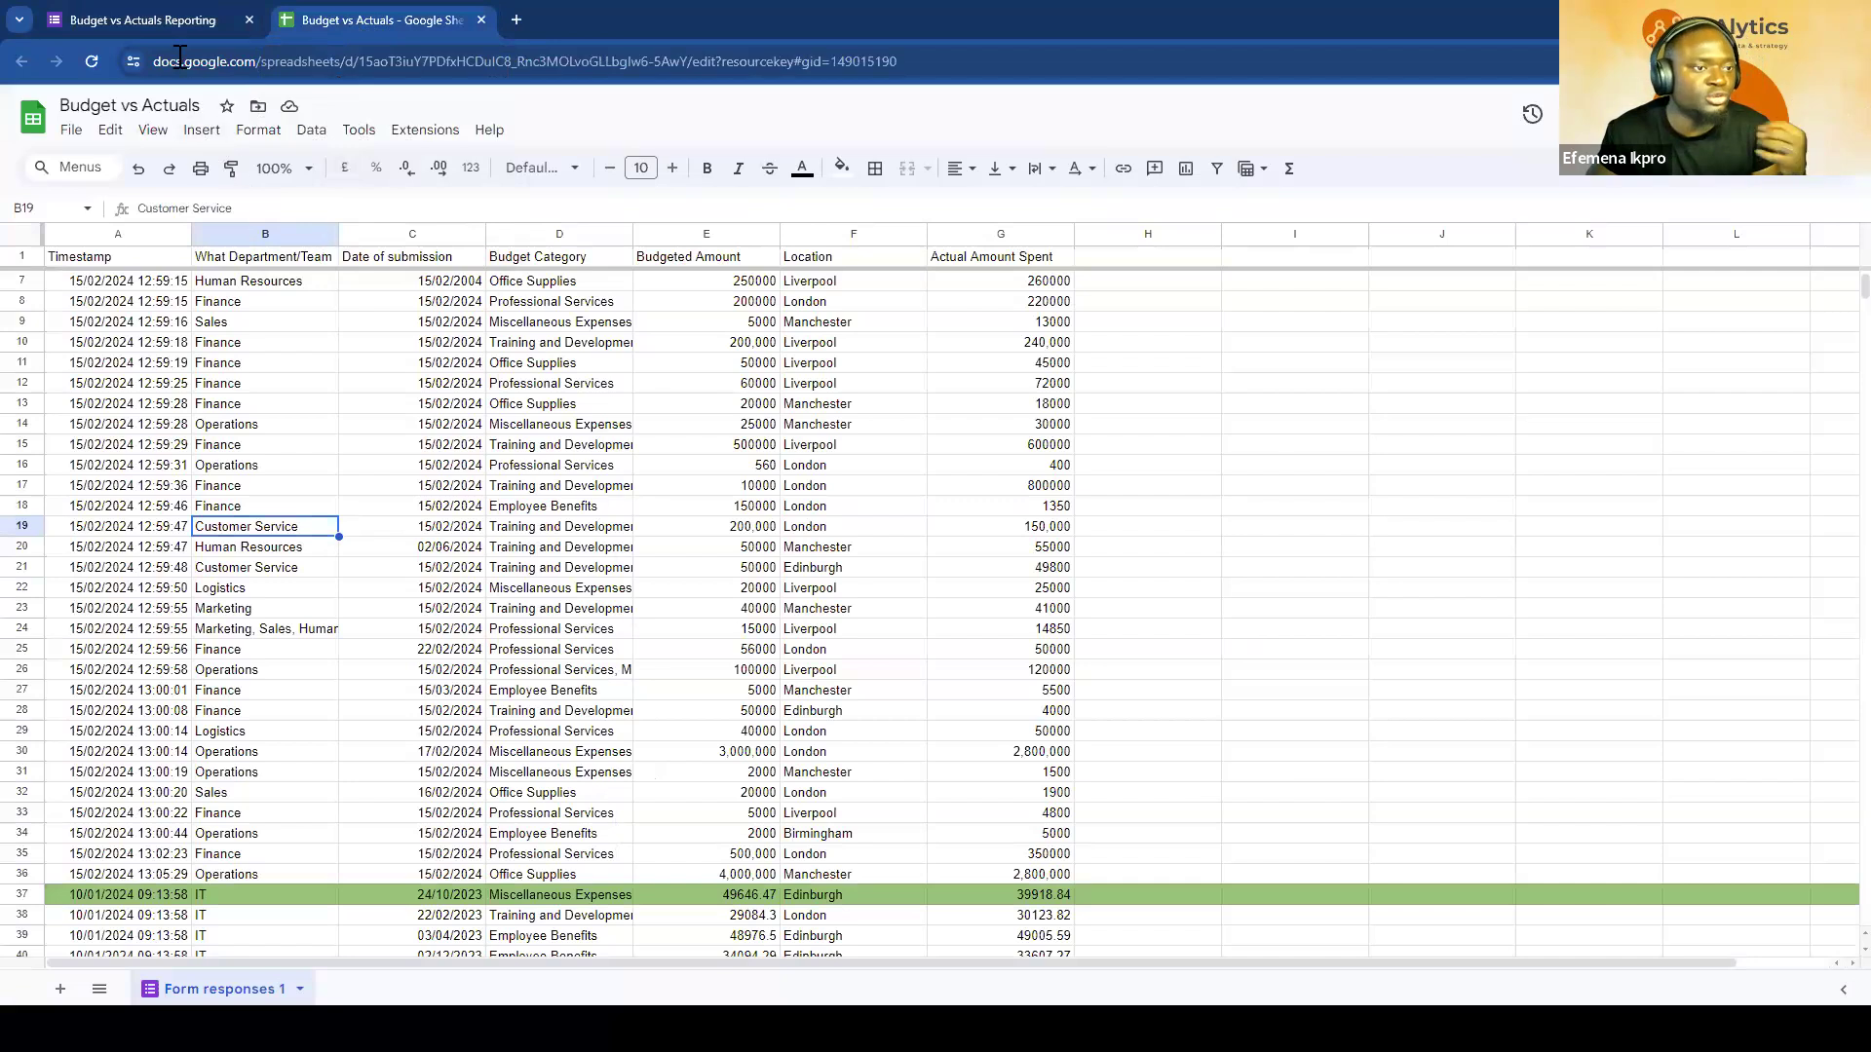
Step: Return to the form and replace Marketing with Sales as the only selected department
click(181, 22)
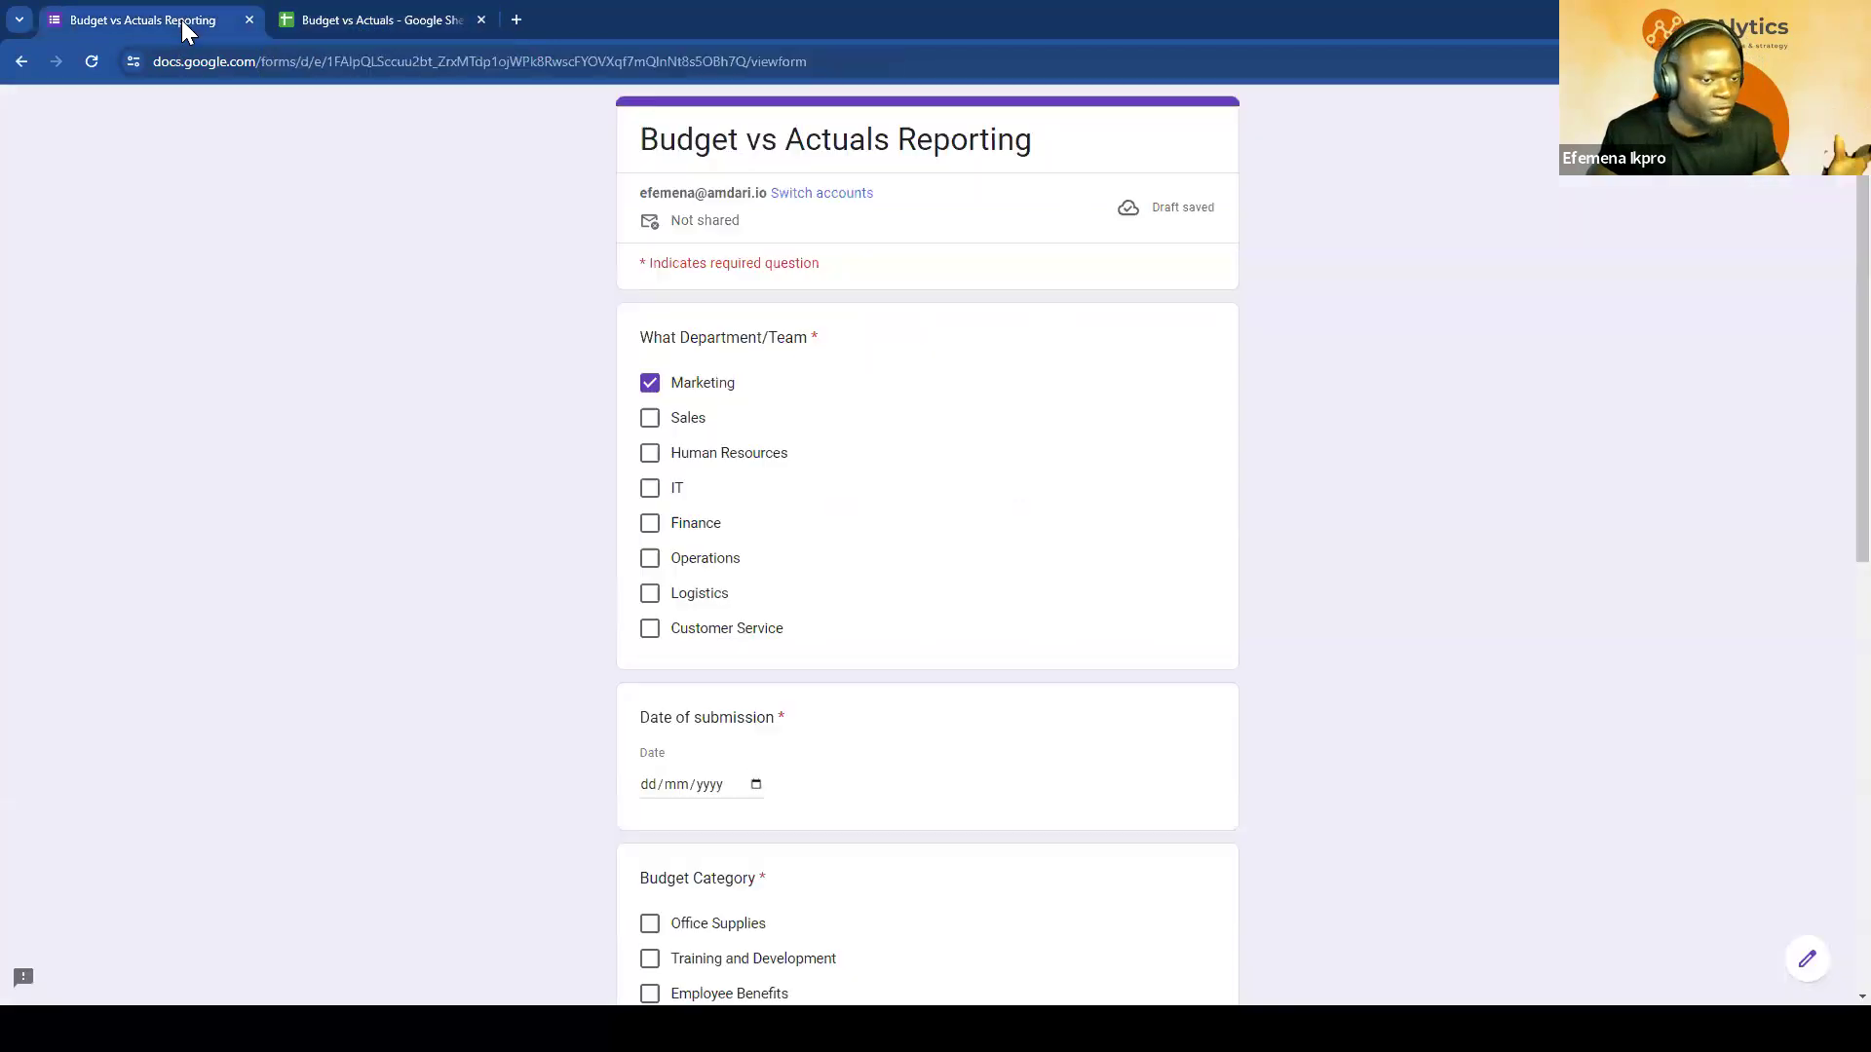
click(692, 419)
click(686, 391)
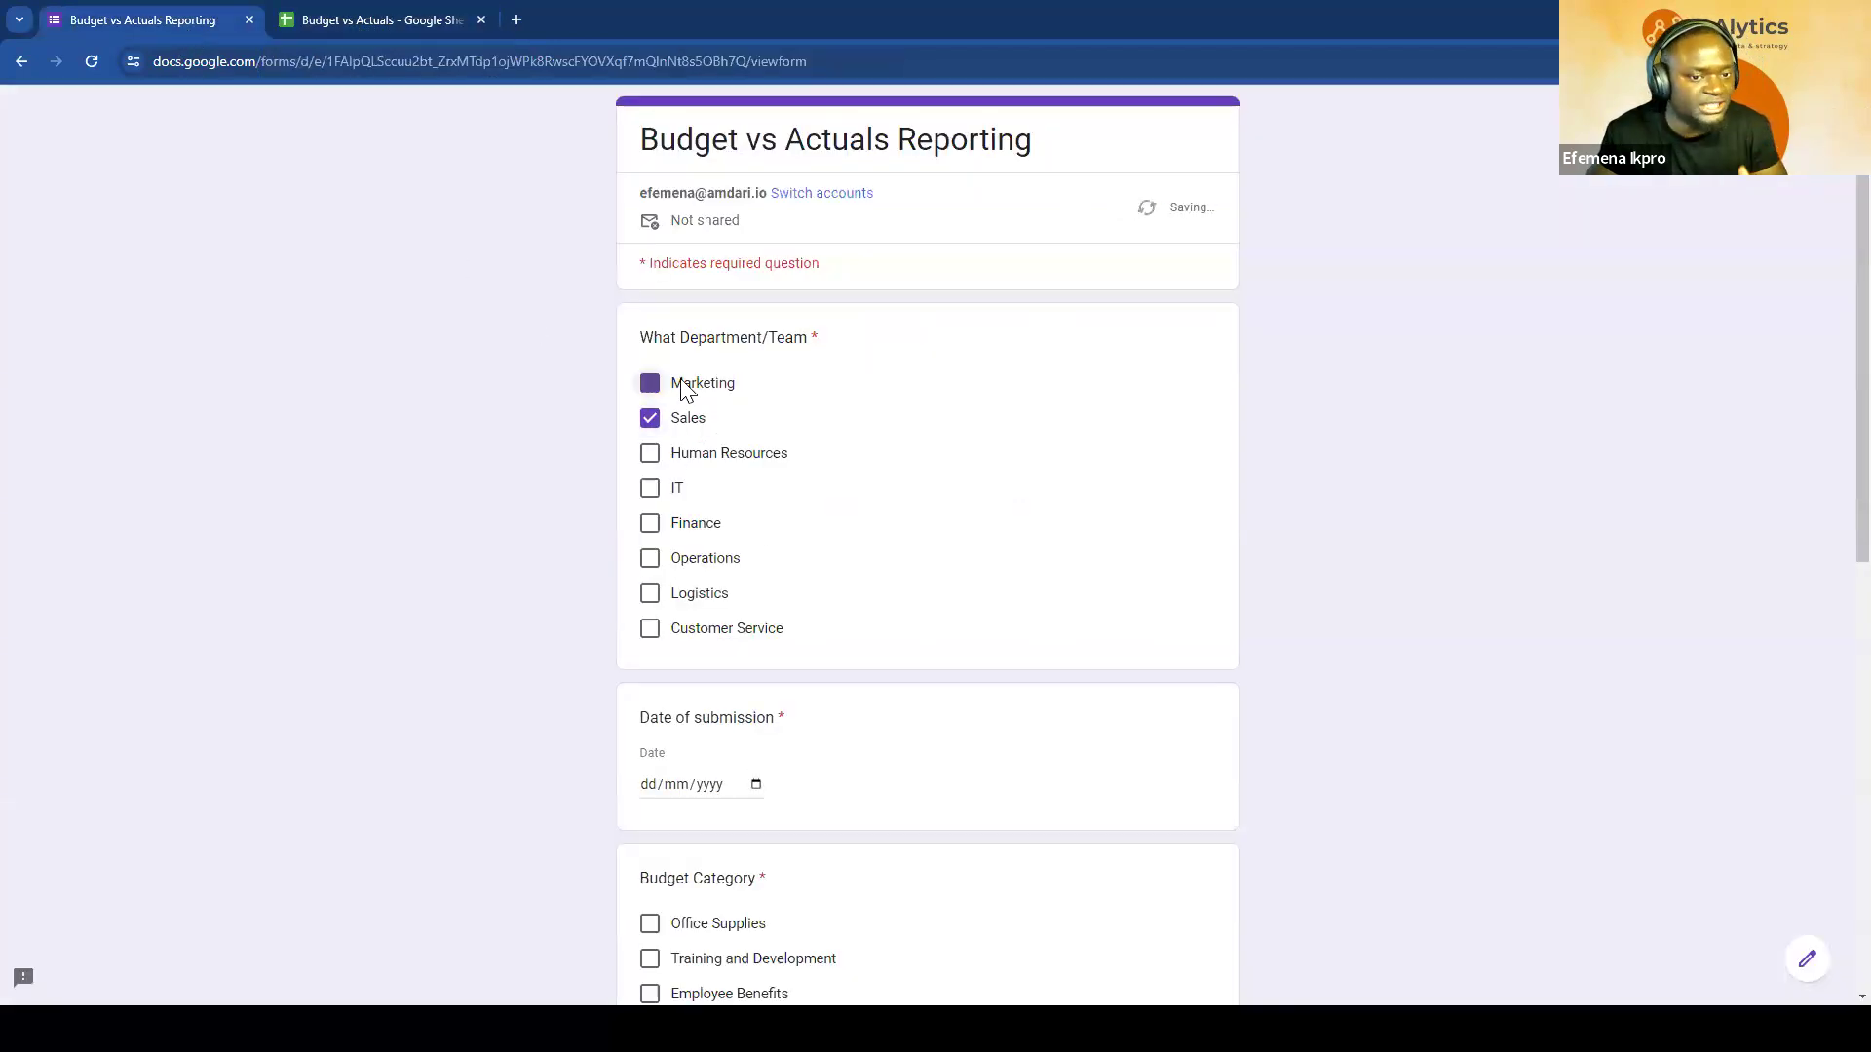
click(701, 565)
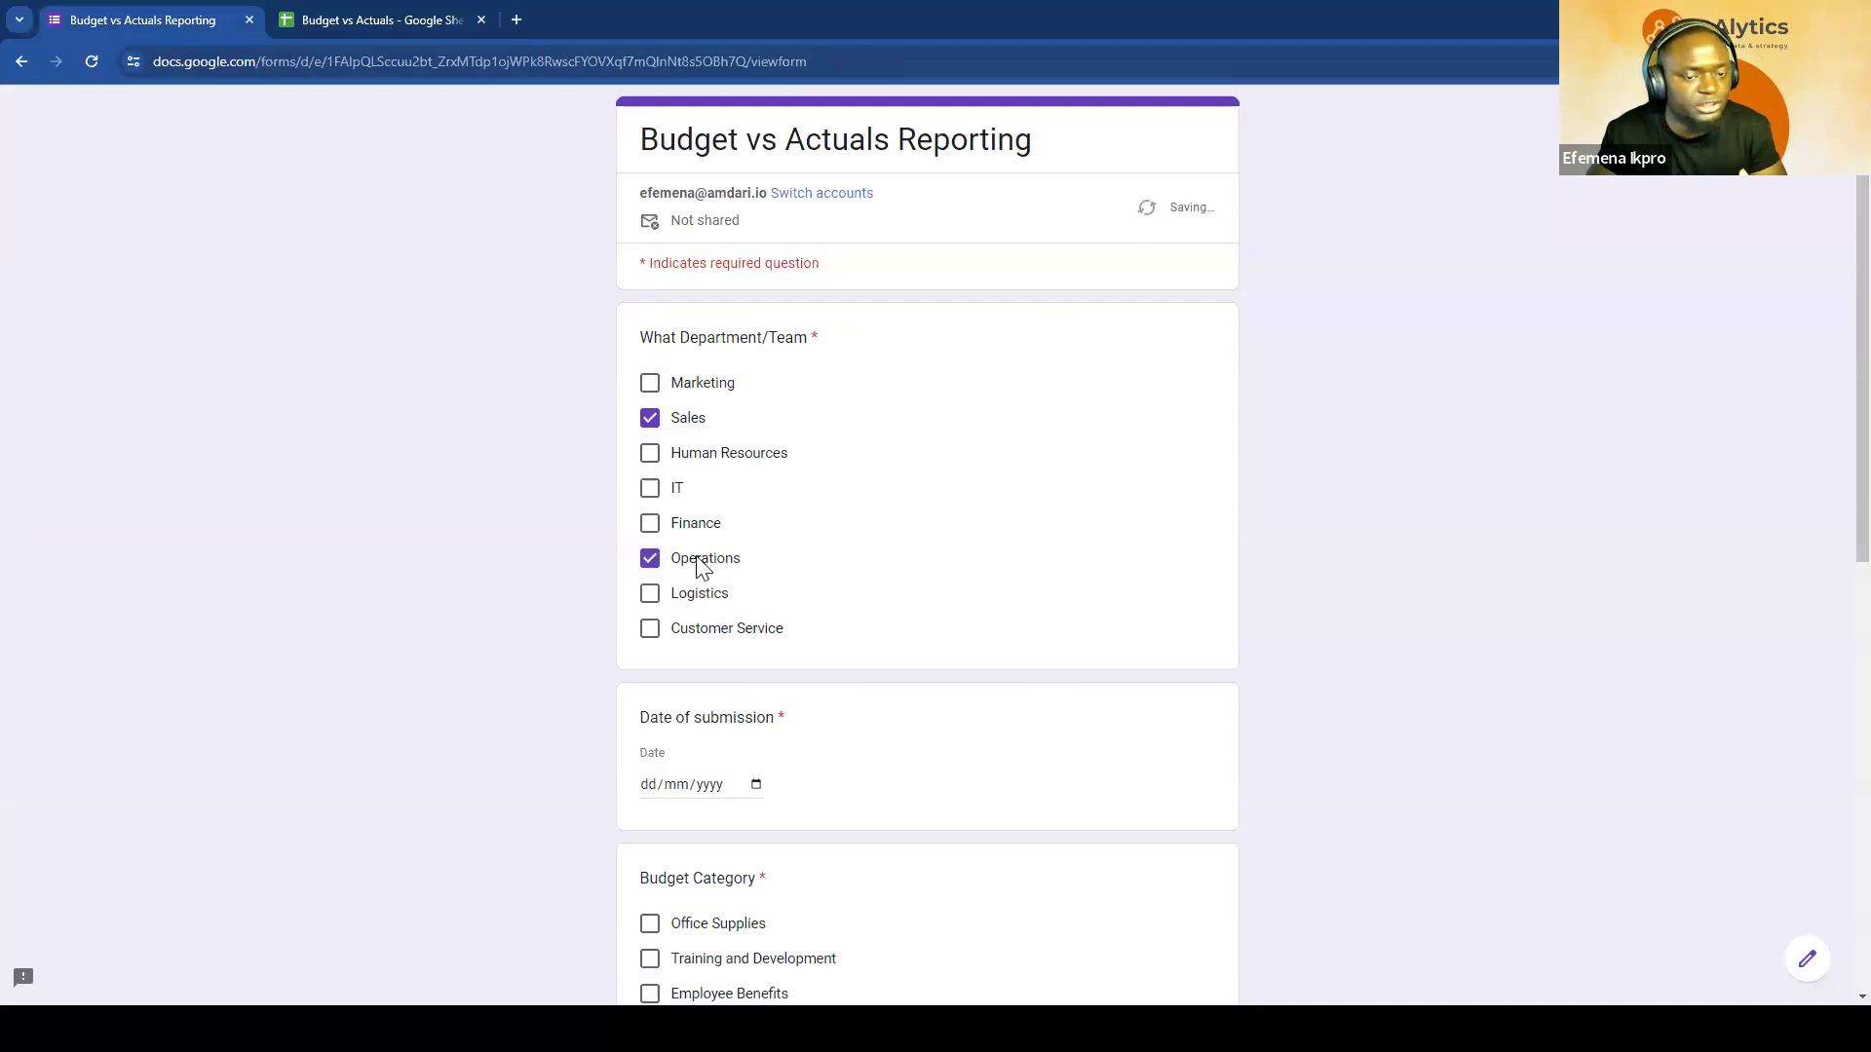
click(694, 565)
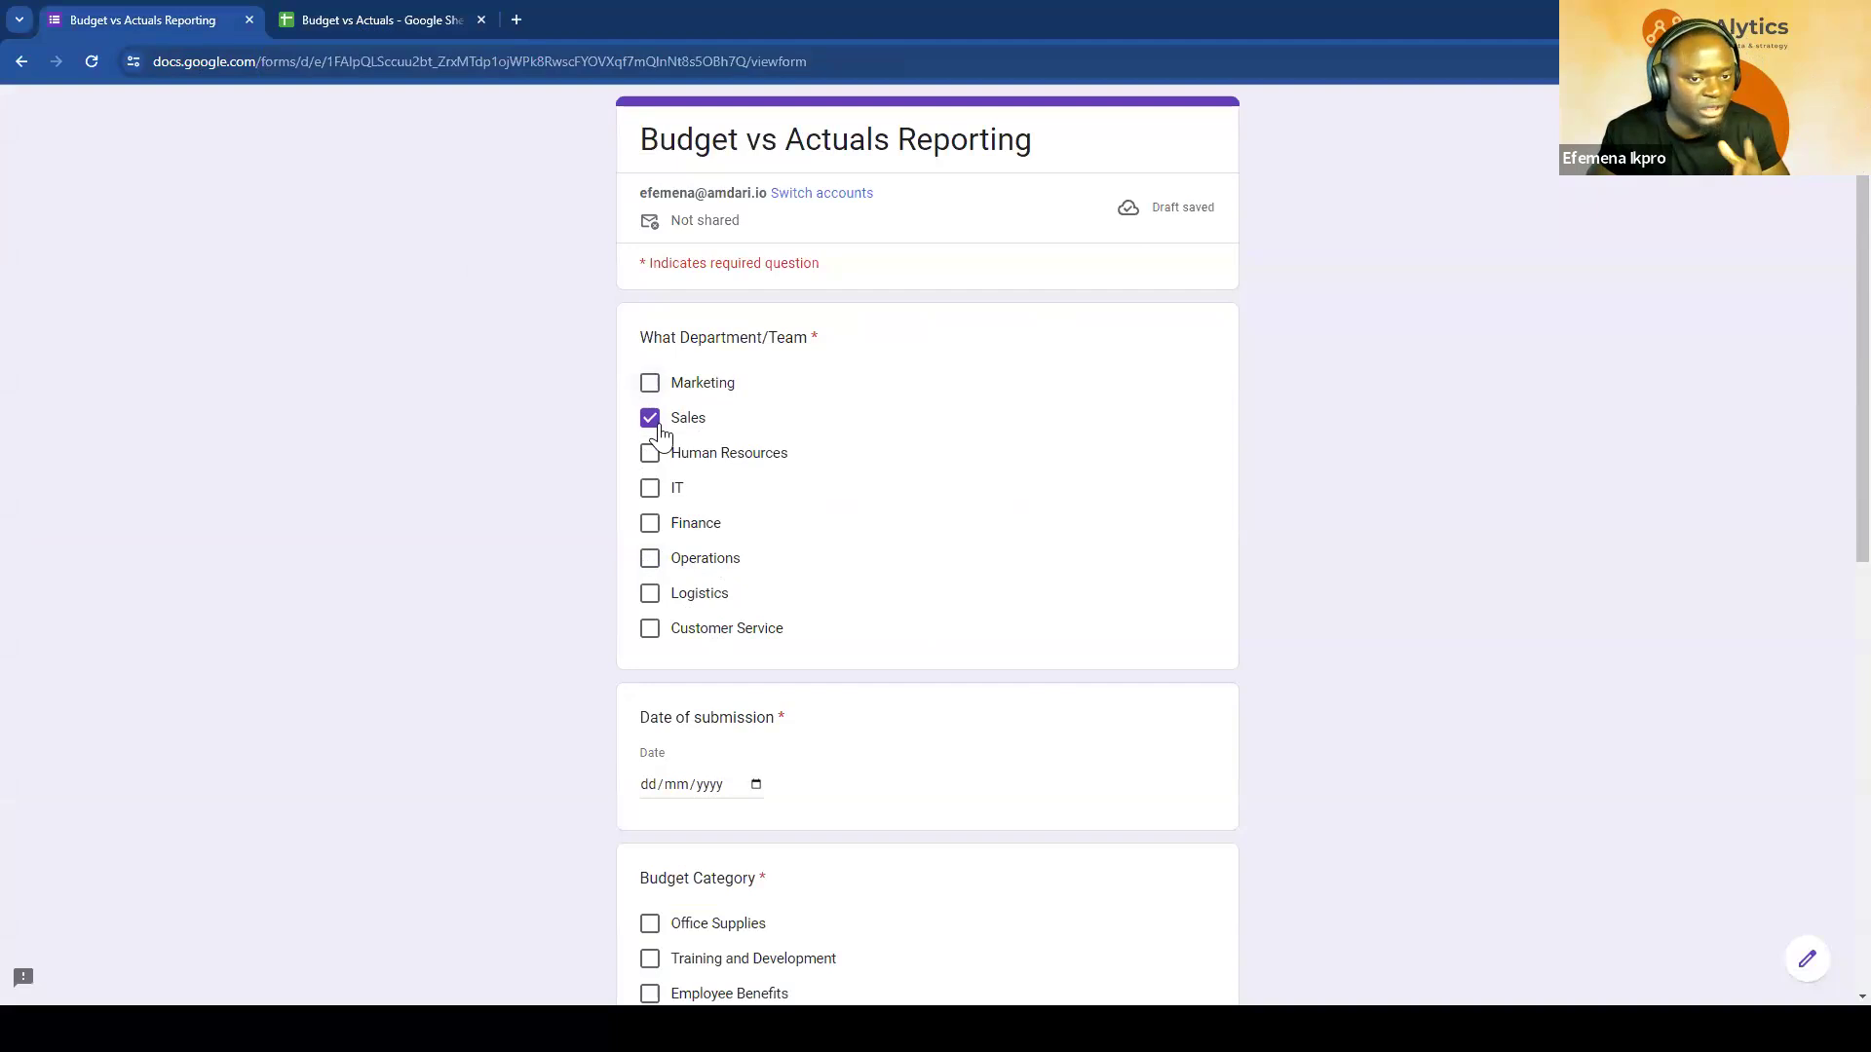
Step: Switch to the response sheet and add a data validation rule with Drop-down criteria to the whole of empty column I
click(360, 20)
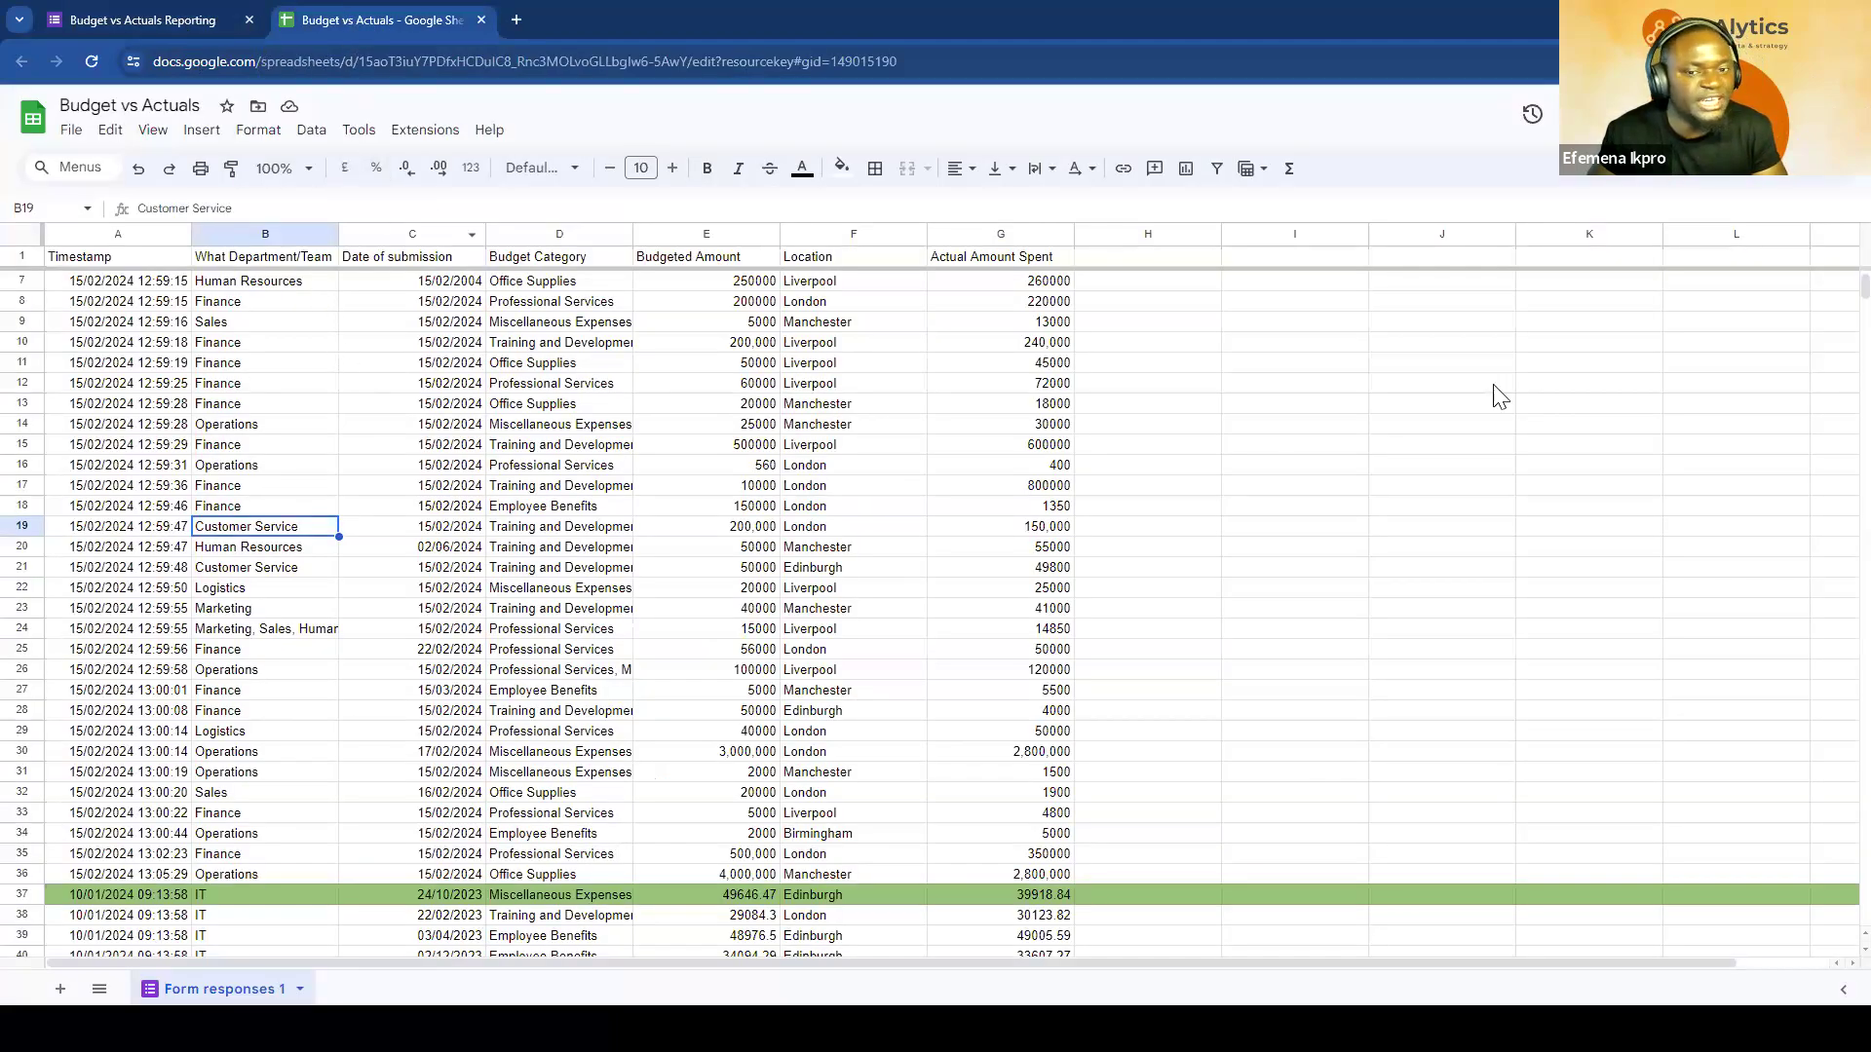
click(1294, 303)
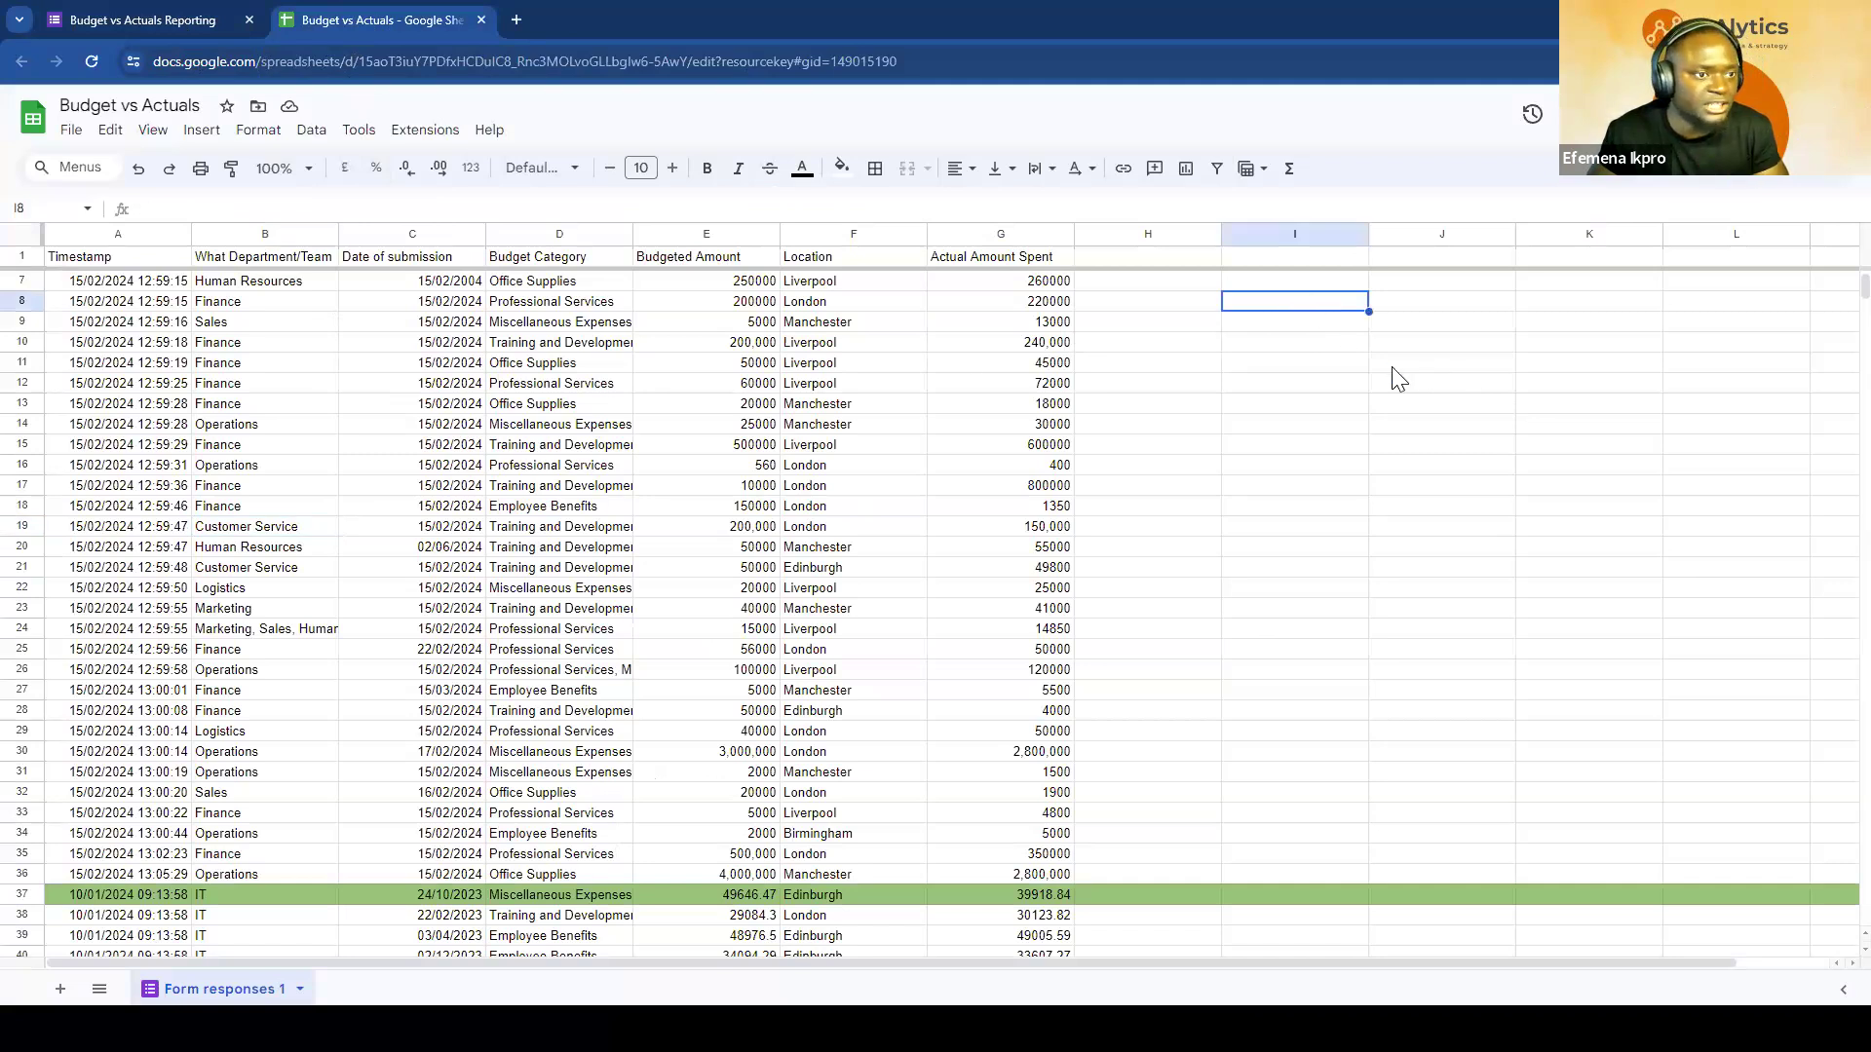
click(311, 133)
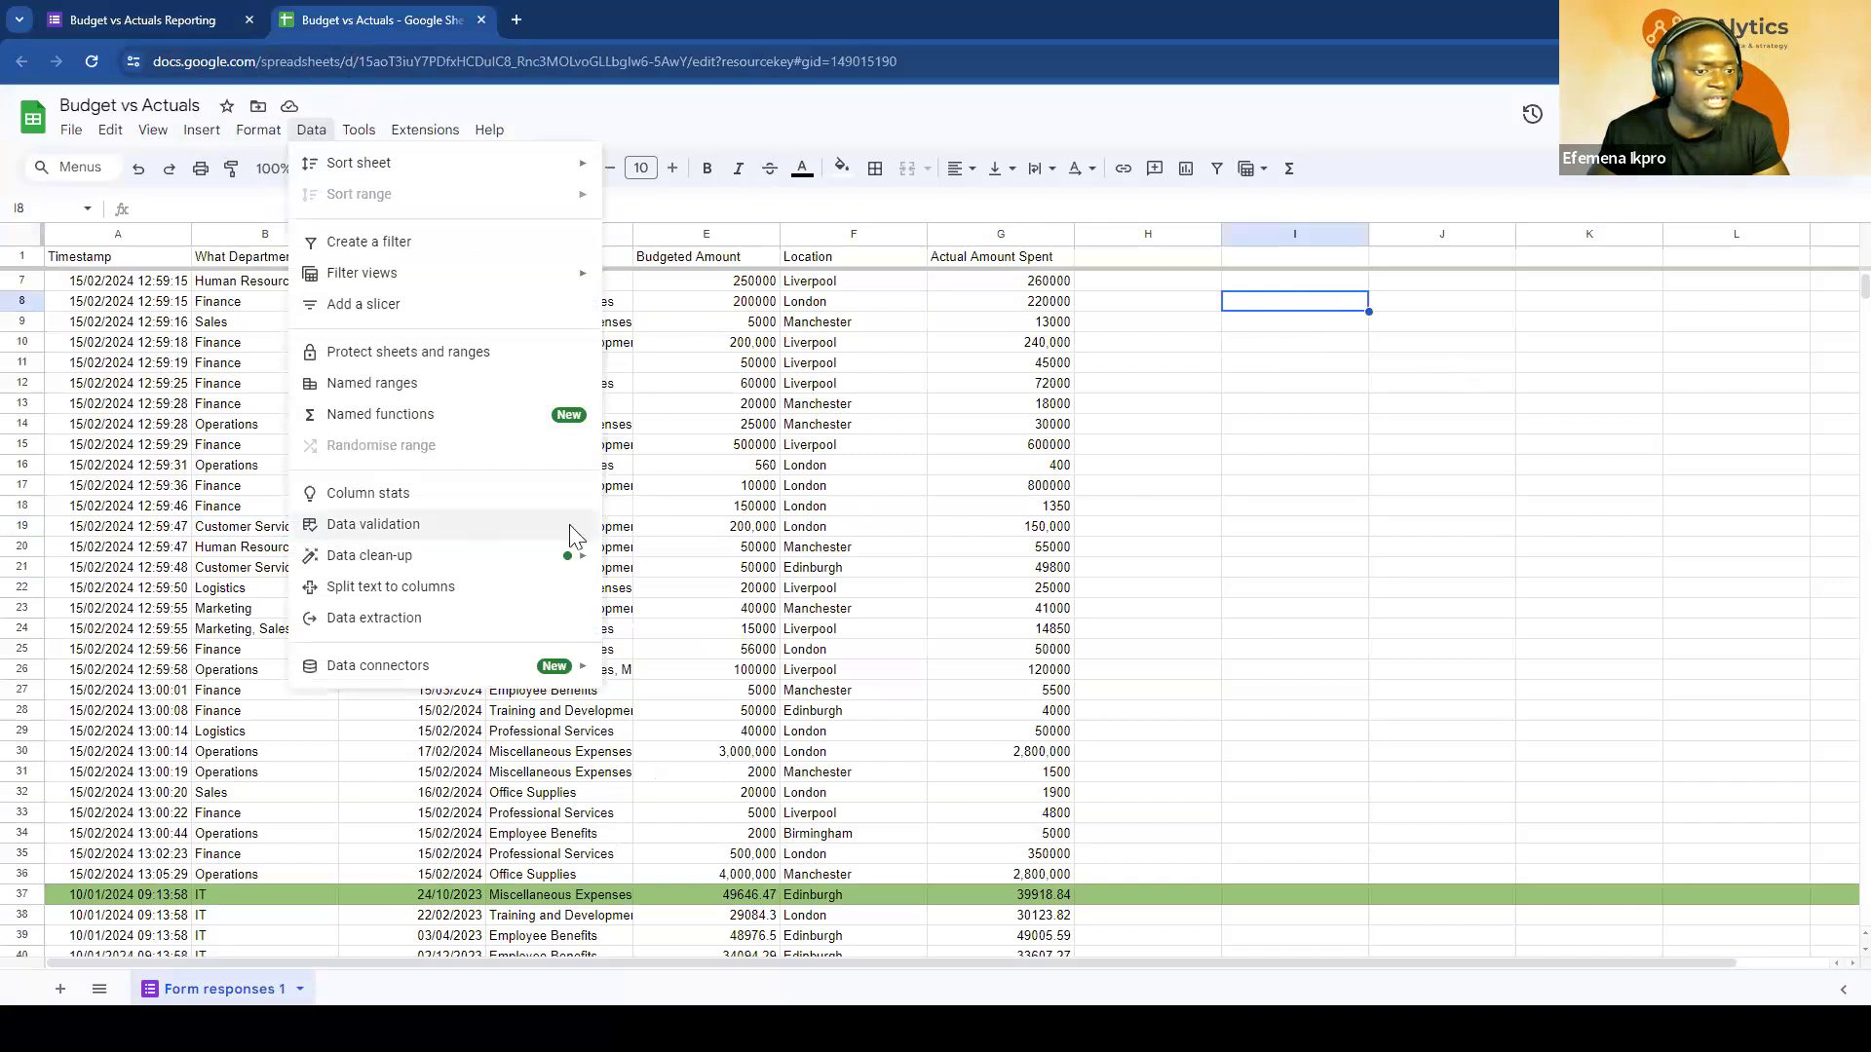
click(1273, 234)
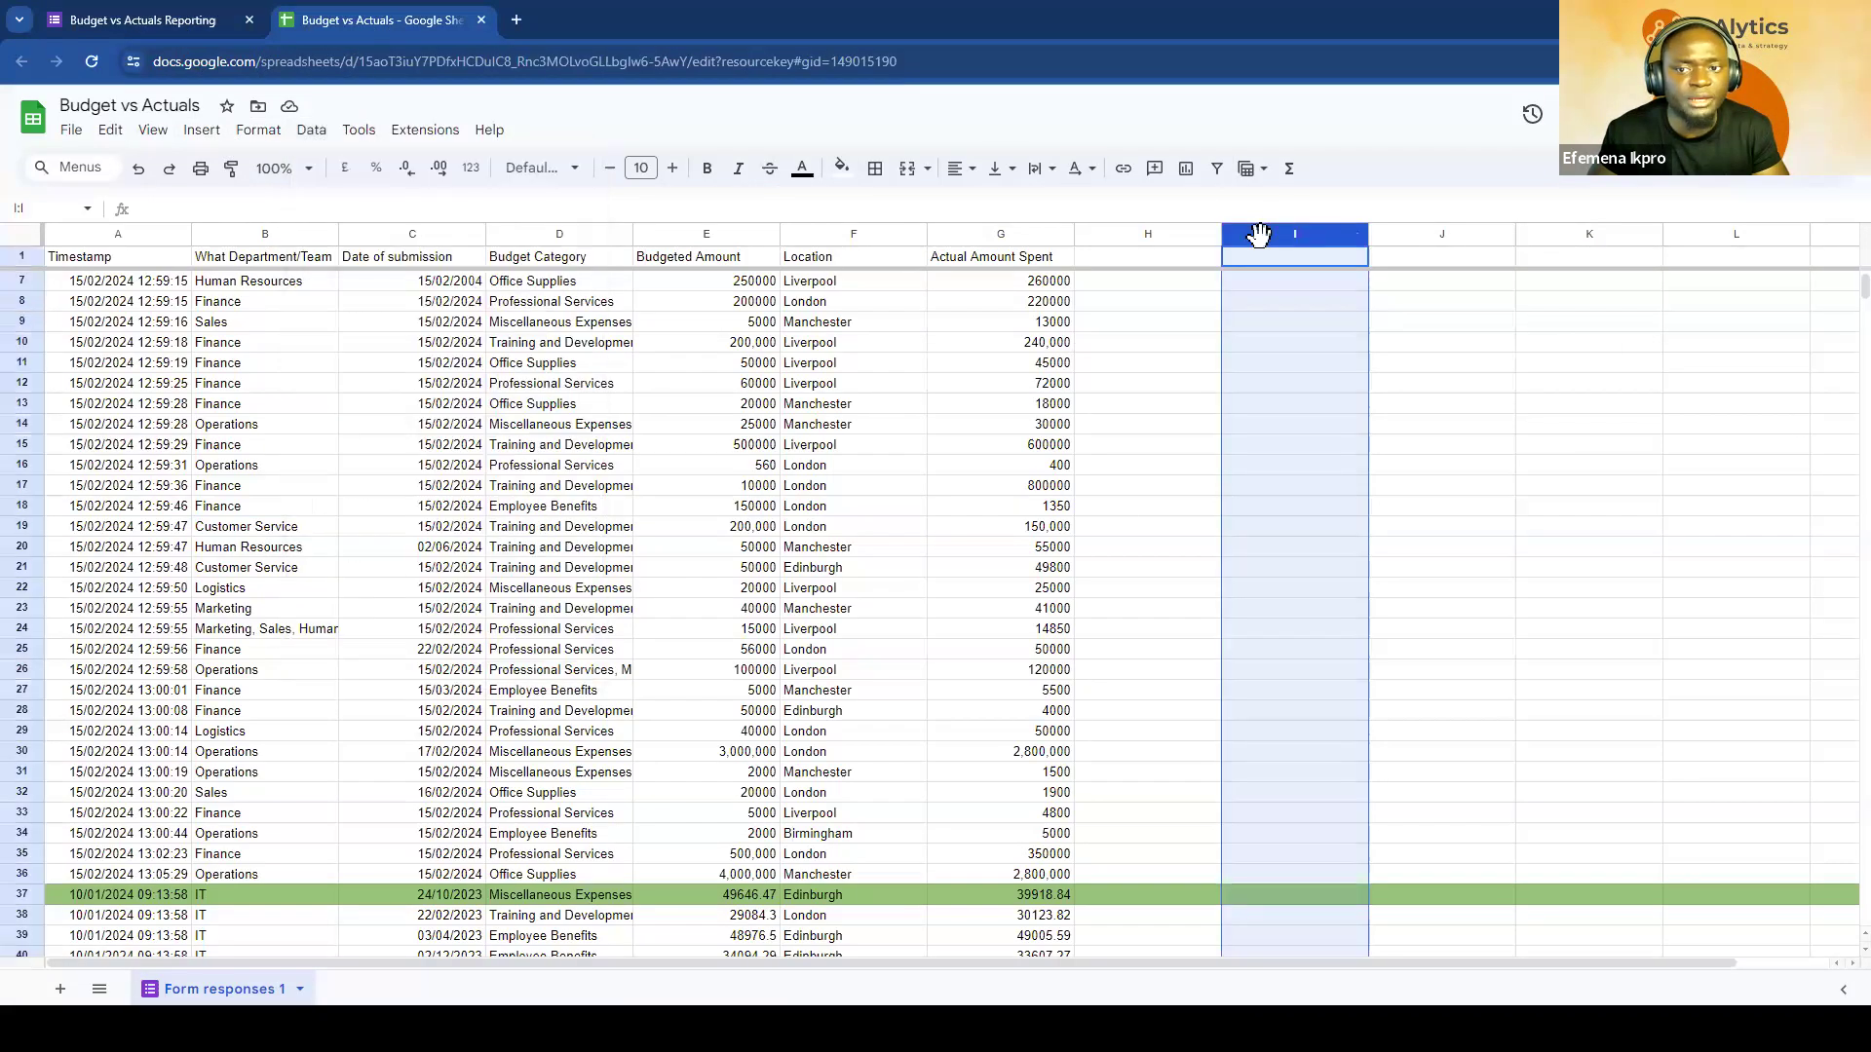
click(207, 132)
click(312, 131)
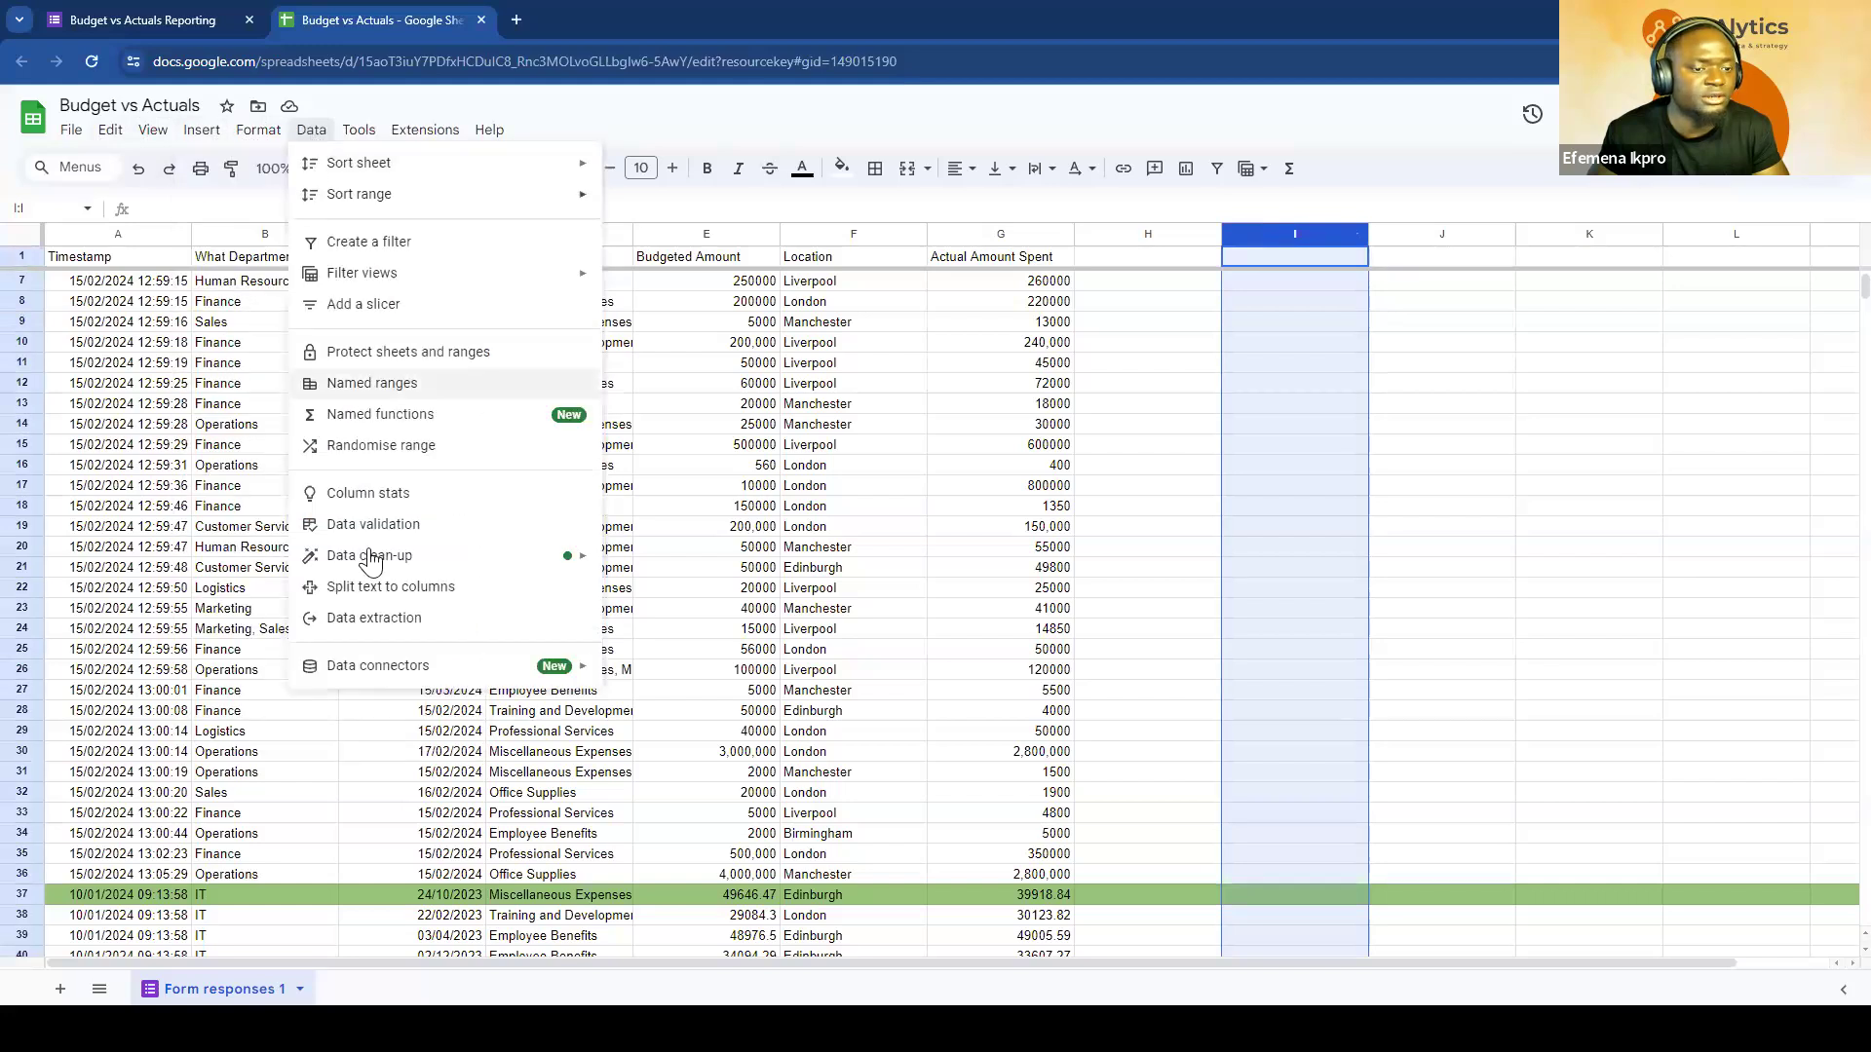
click(371, 524)
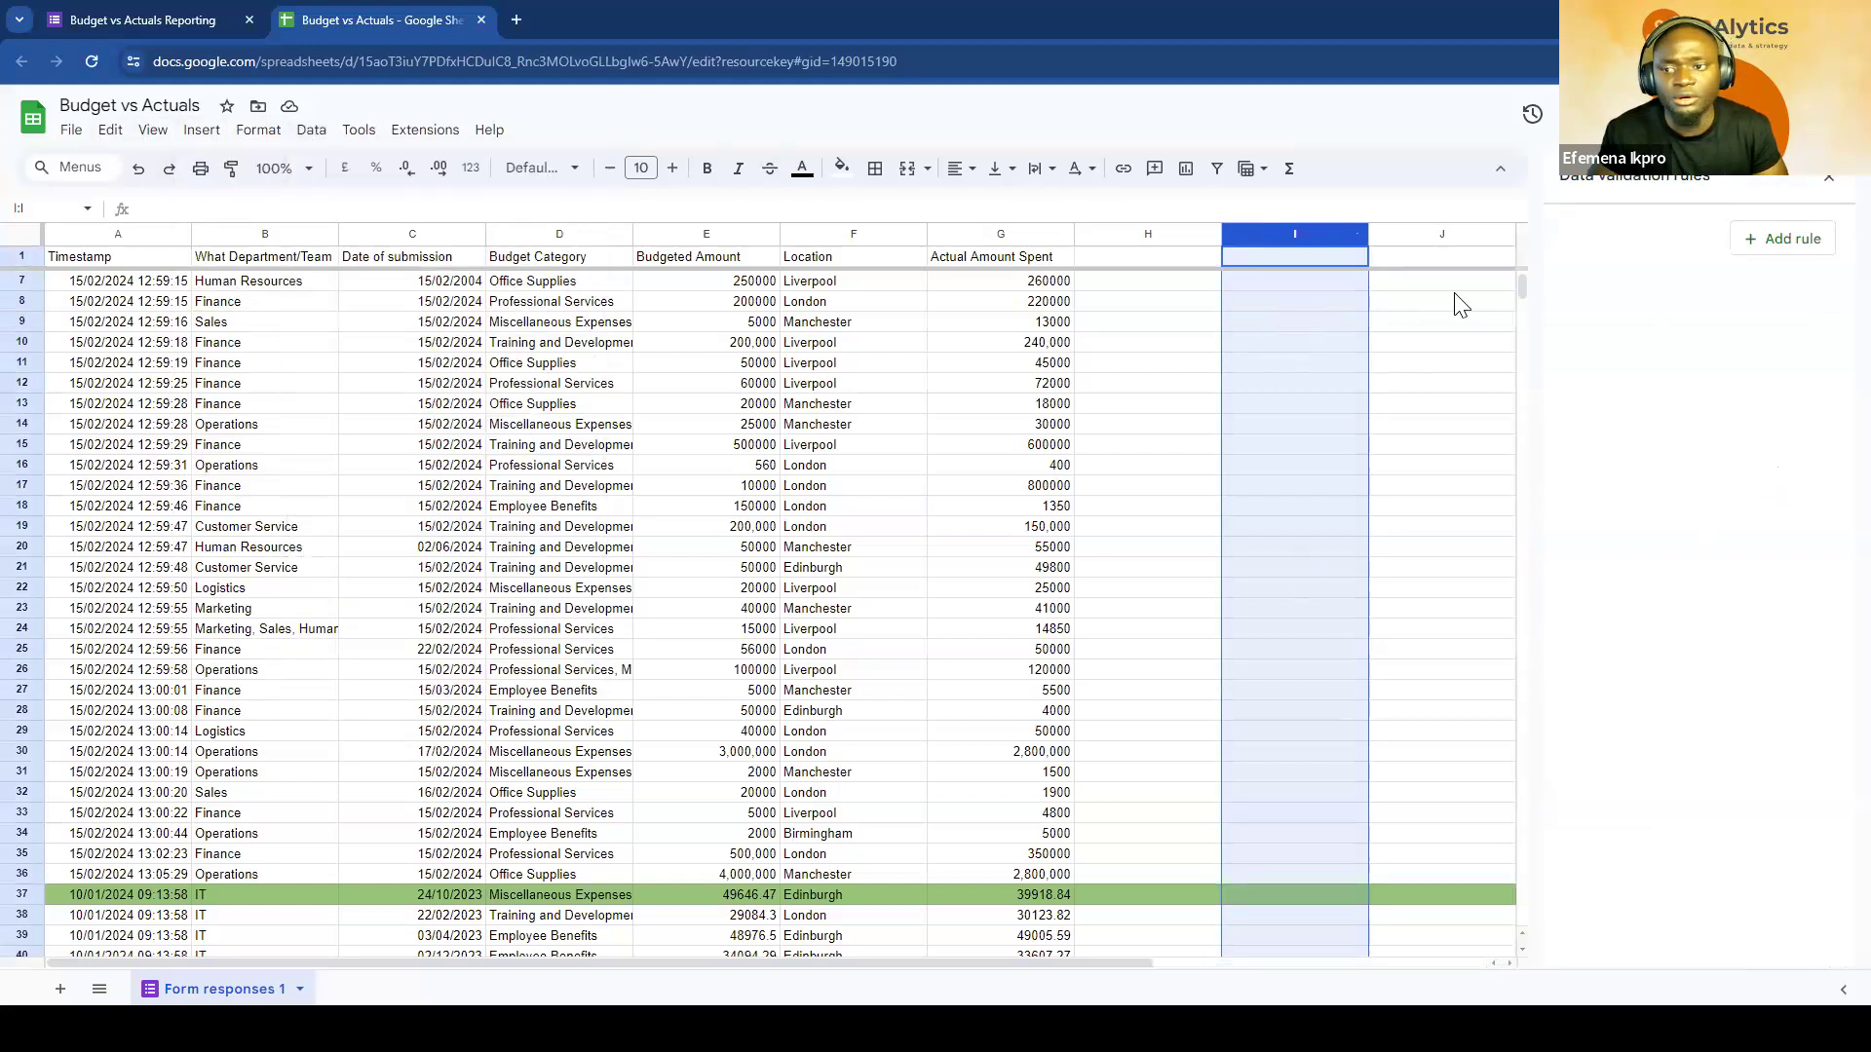
click(1784, 239)
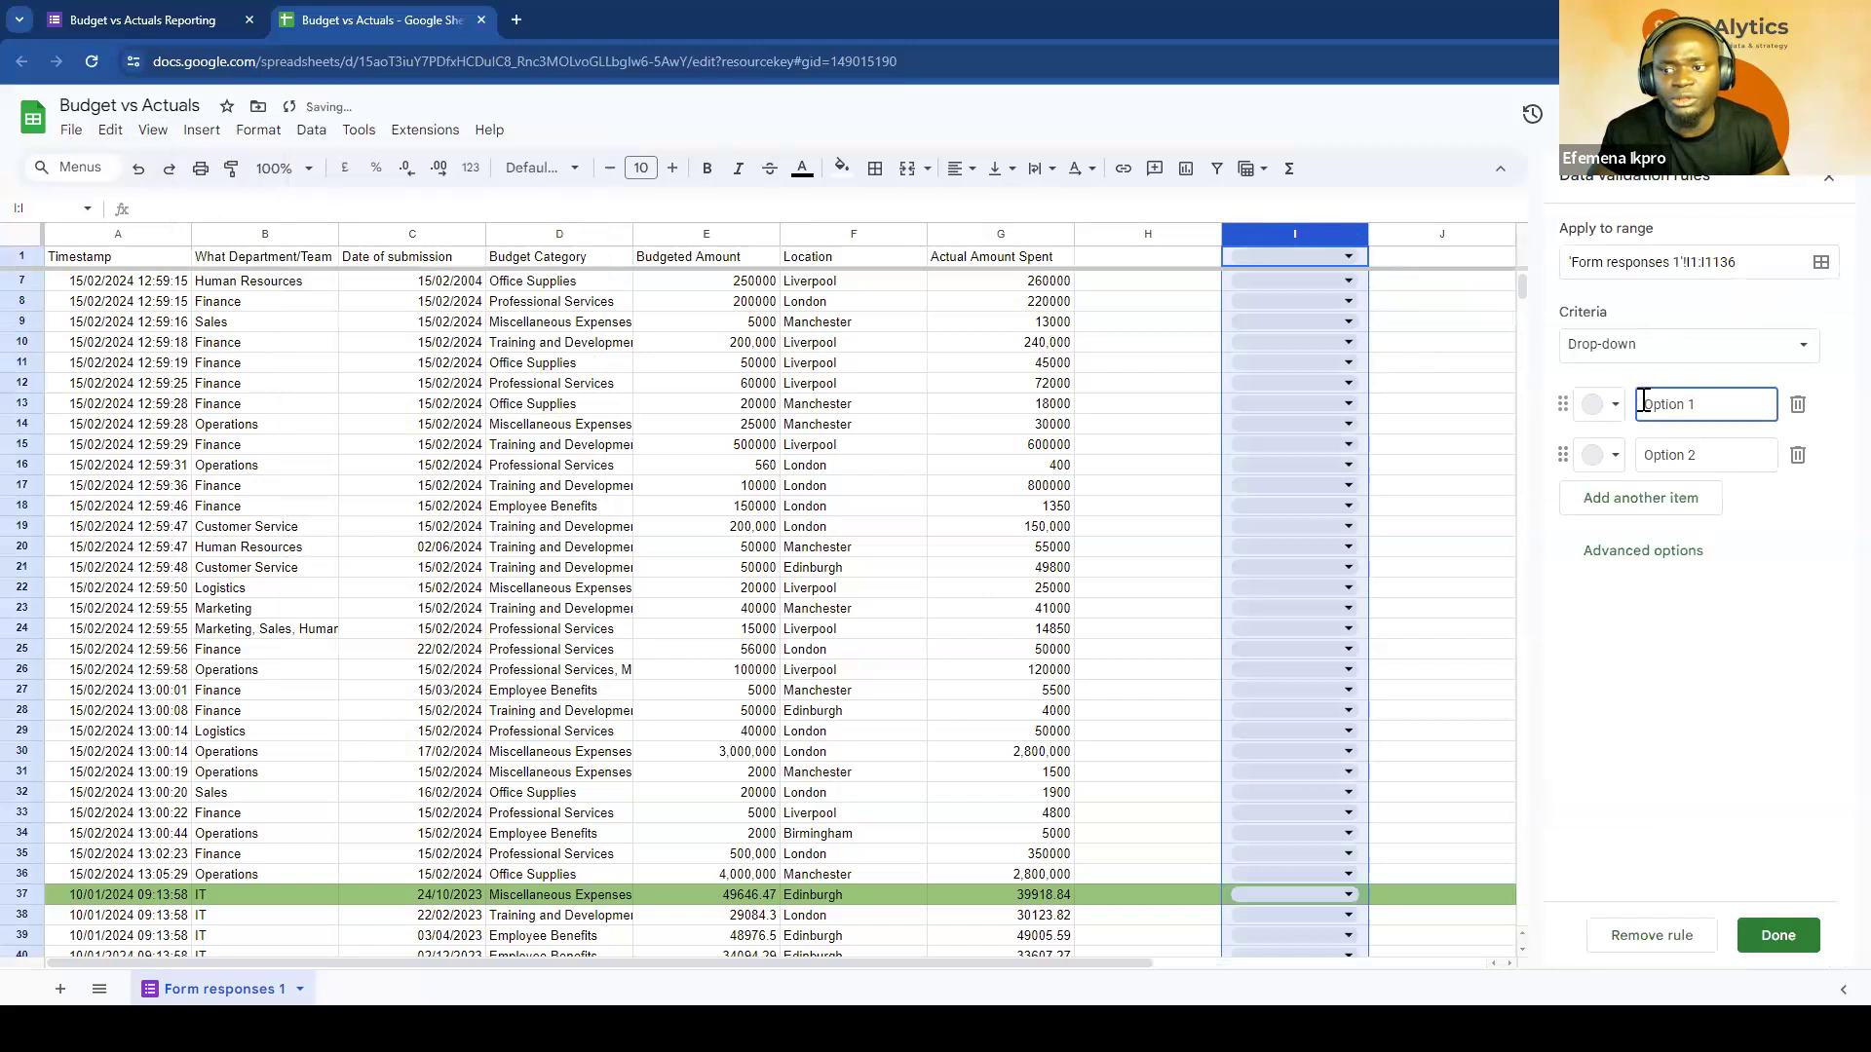
click(1653, 349)
click(1671, 347)
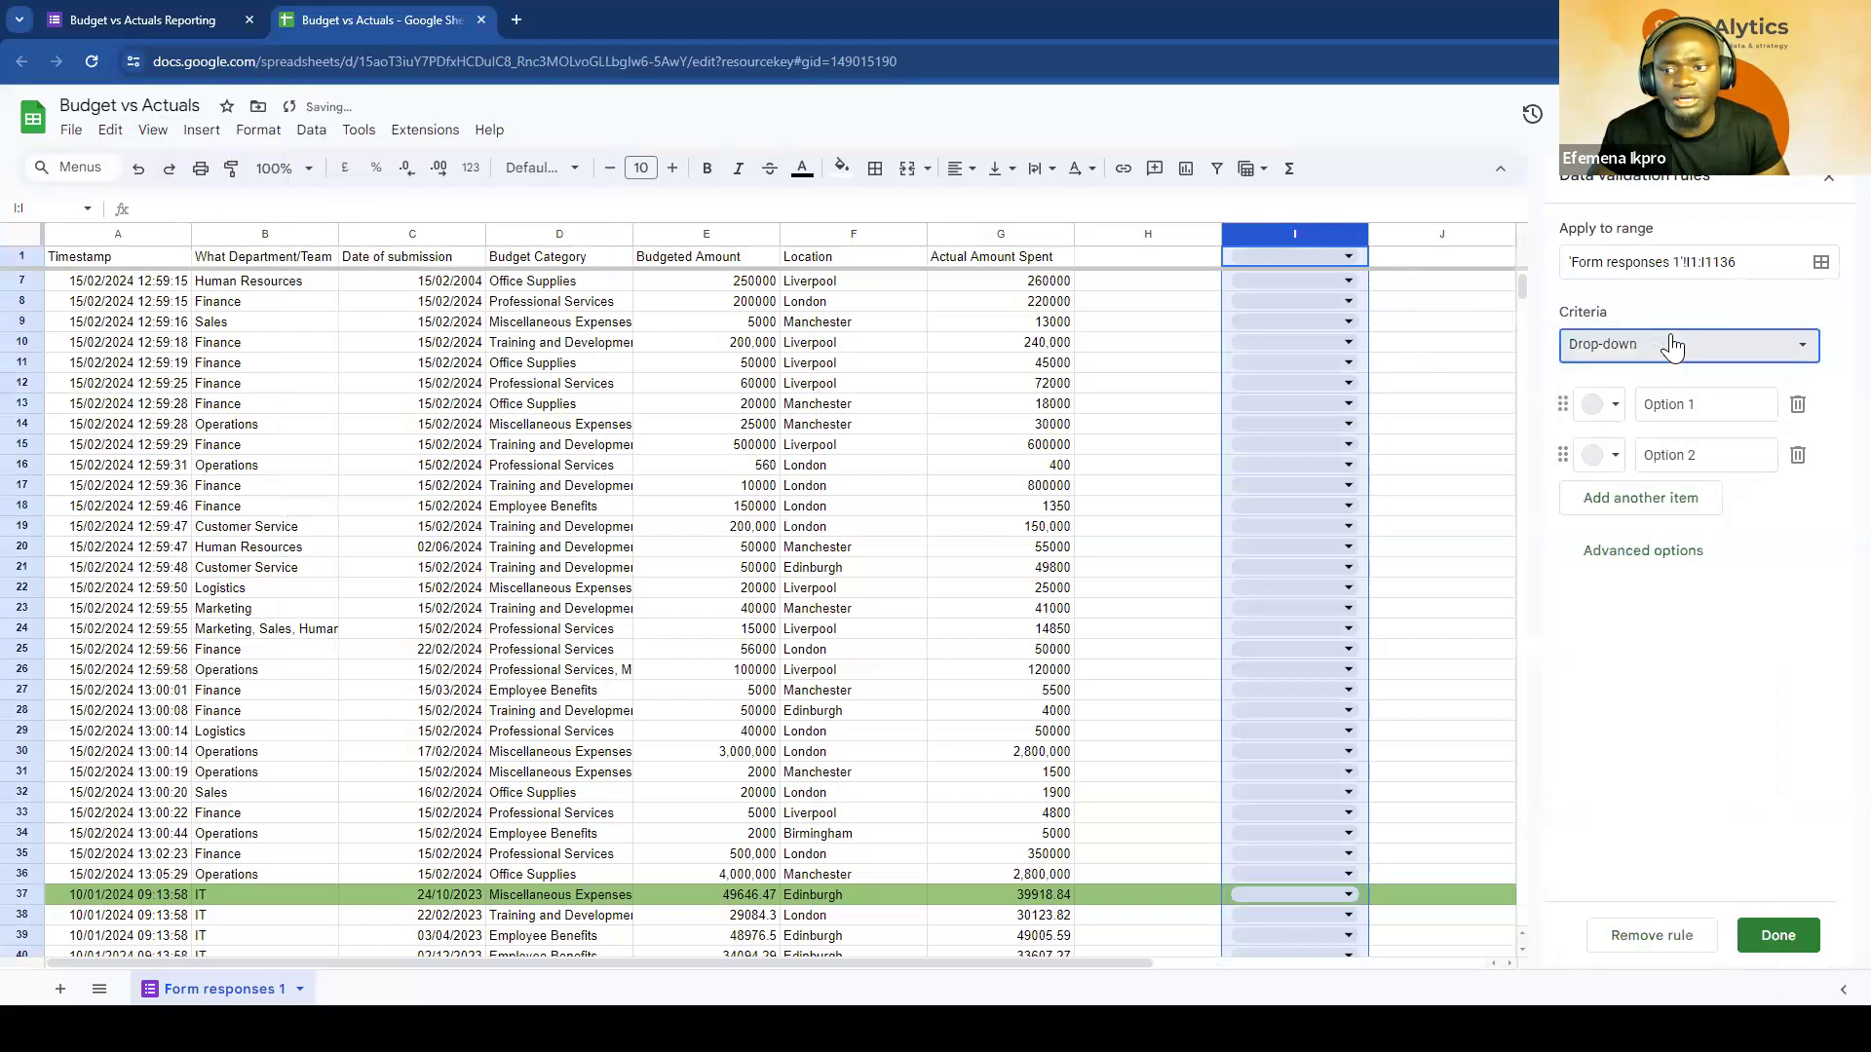
Step: Enter Sales, Marketing and HR as the options of the drop-down rule
click(1657, 407)
text(Sales)
key(Tab)
key(ctrl+a)
text(Marketing)
key(Return)
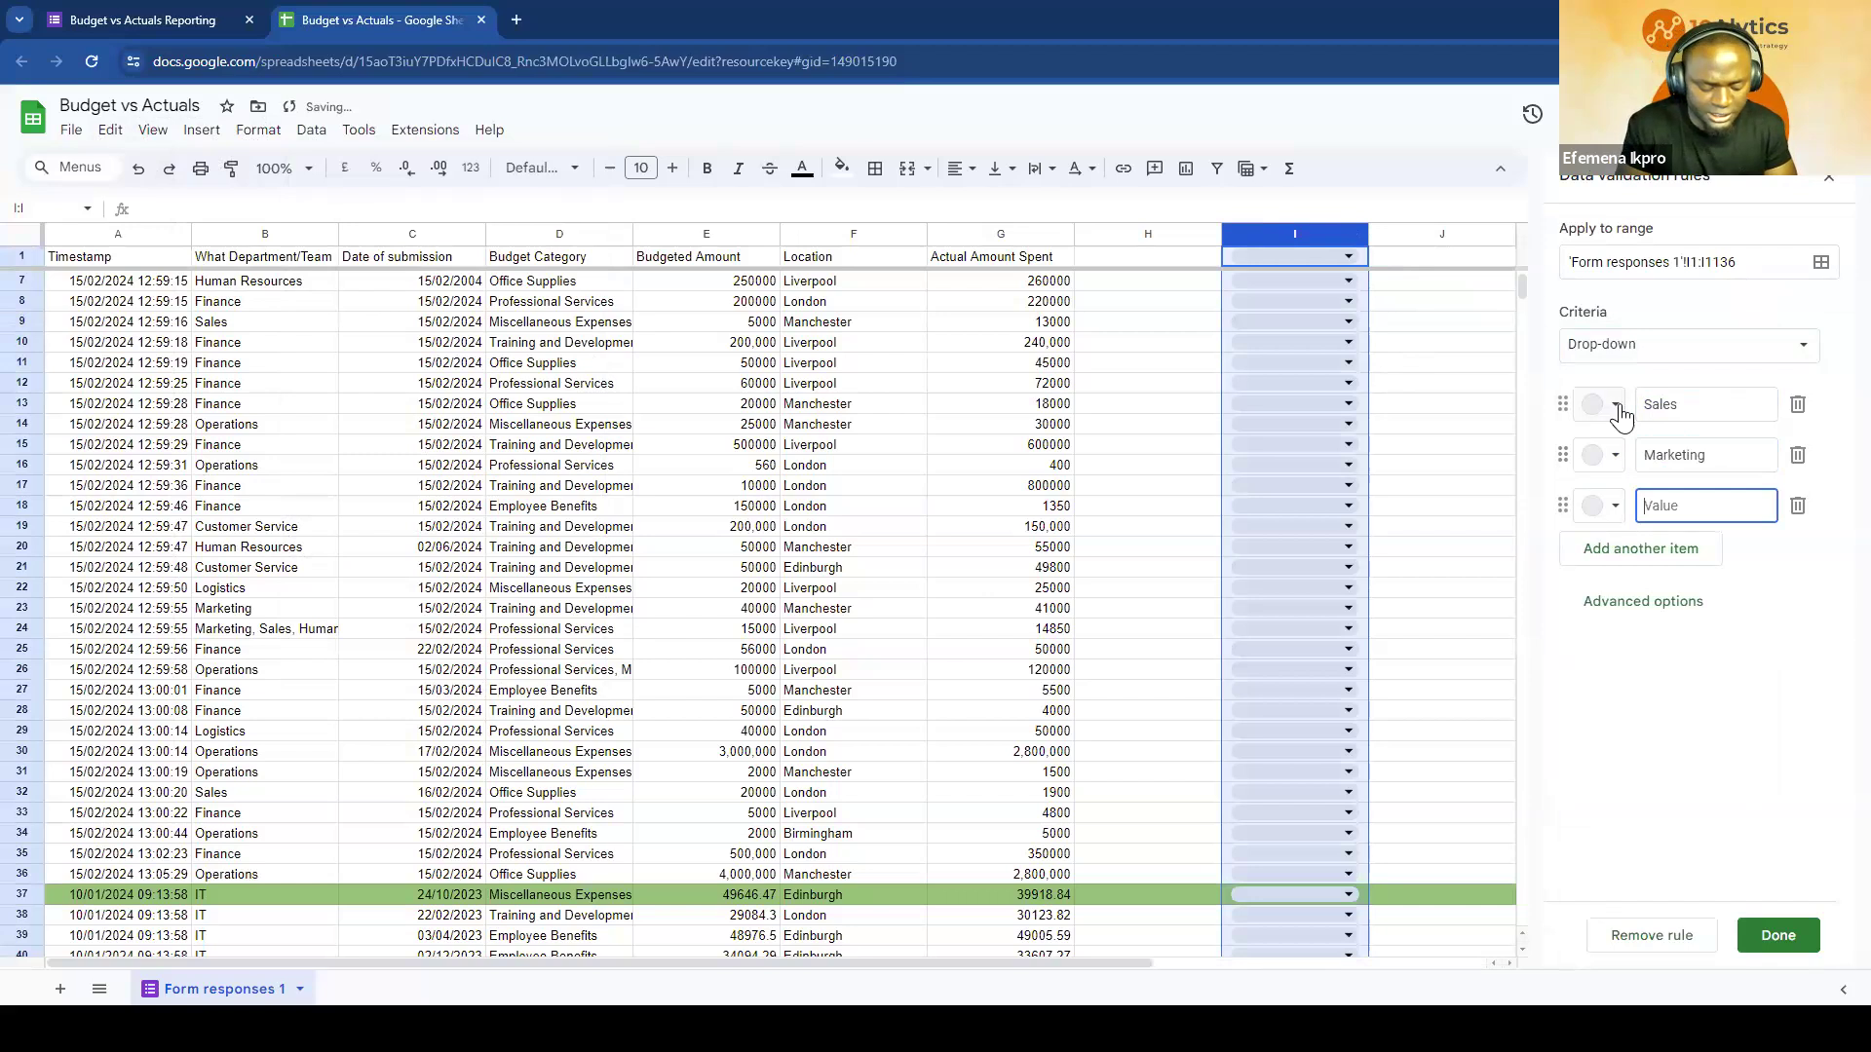
text(HR)
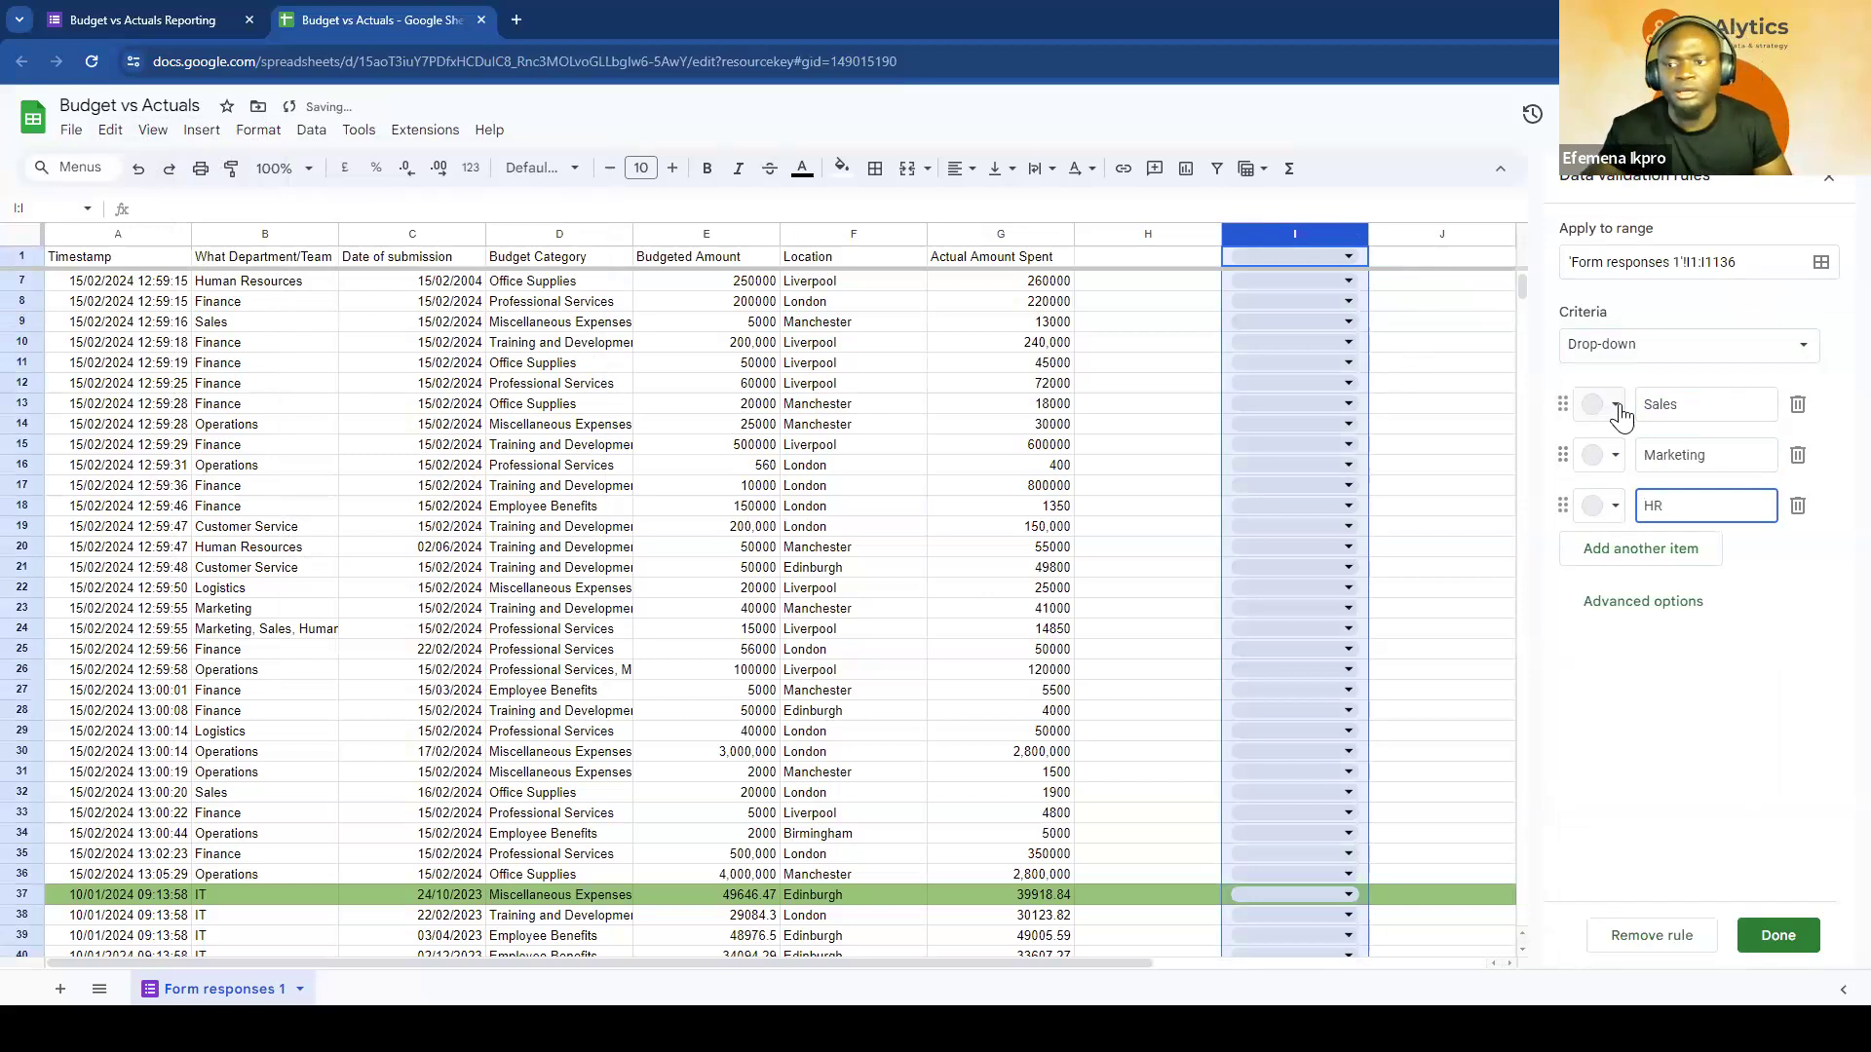
Step: Colour the Sales option light red, Marketing light yellow and HR dark brown, and save the rule
click(1615, 404)
click(1638, 477)
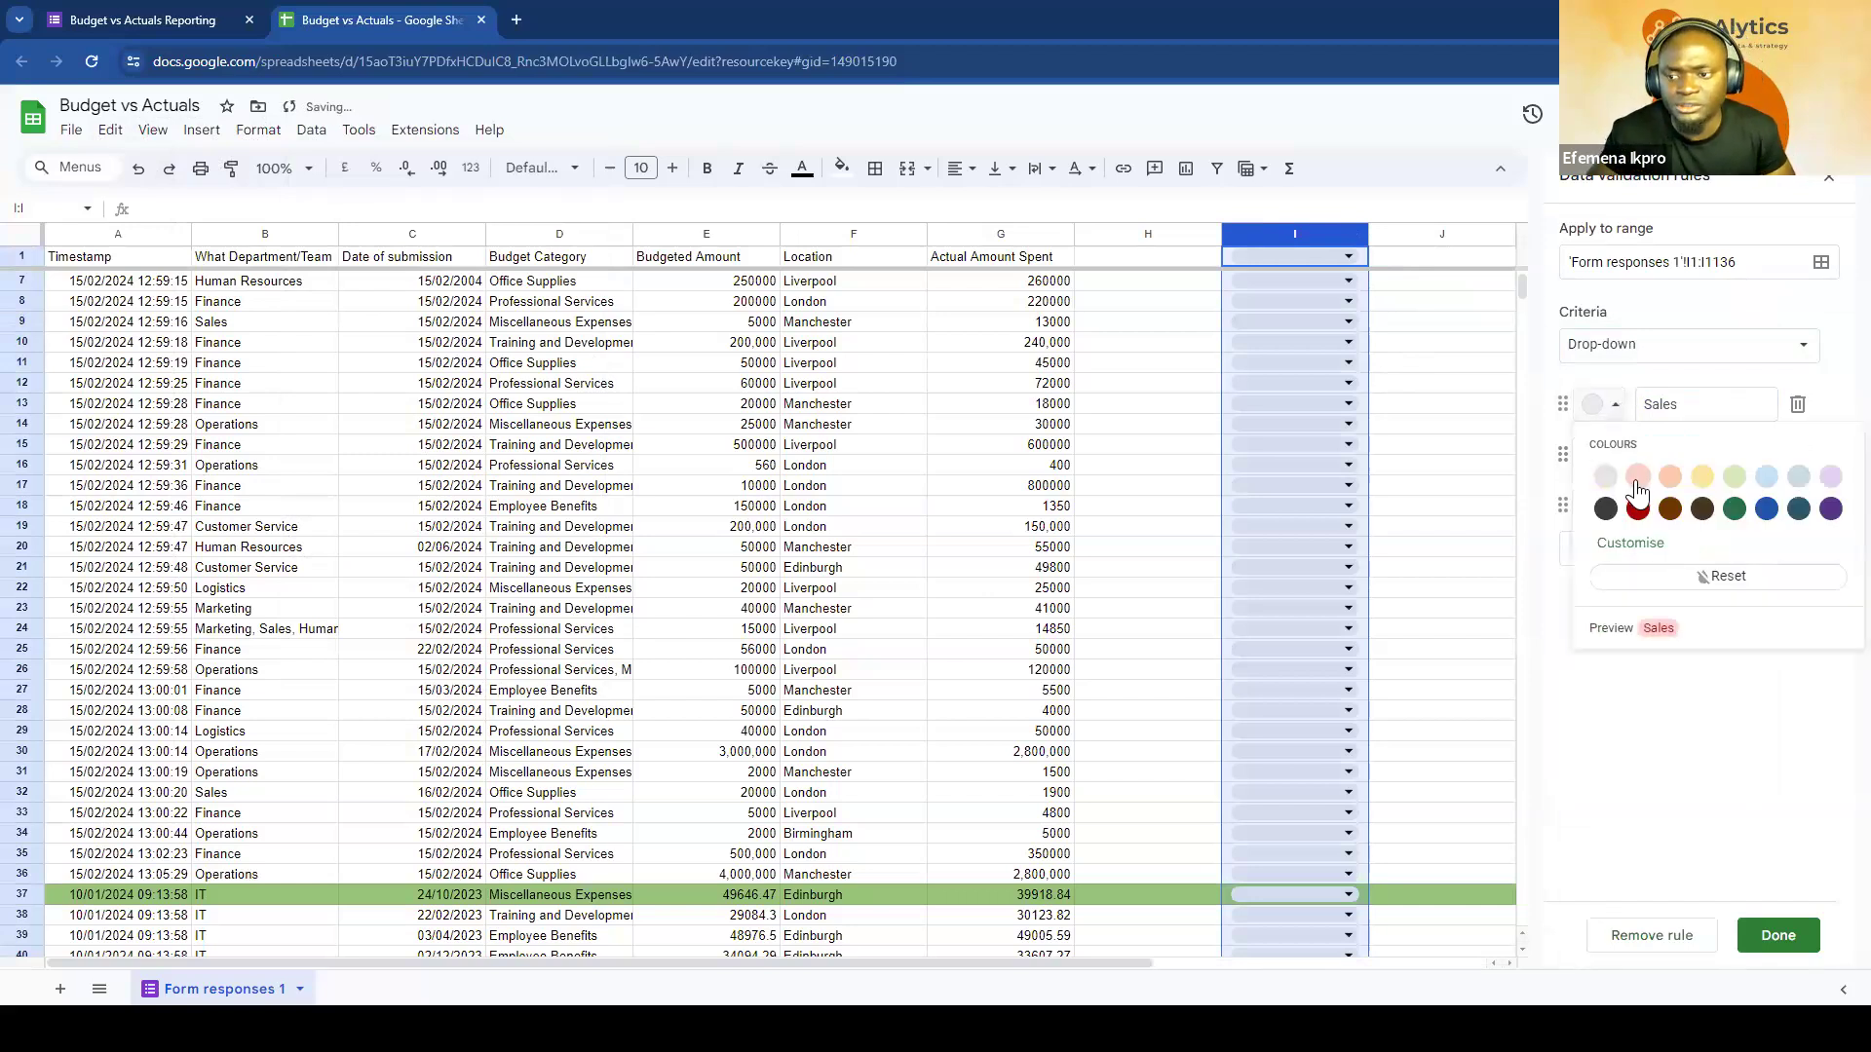
click(1606, 458)
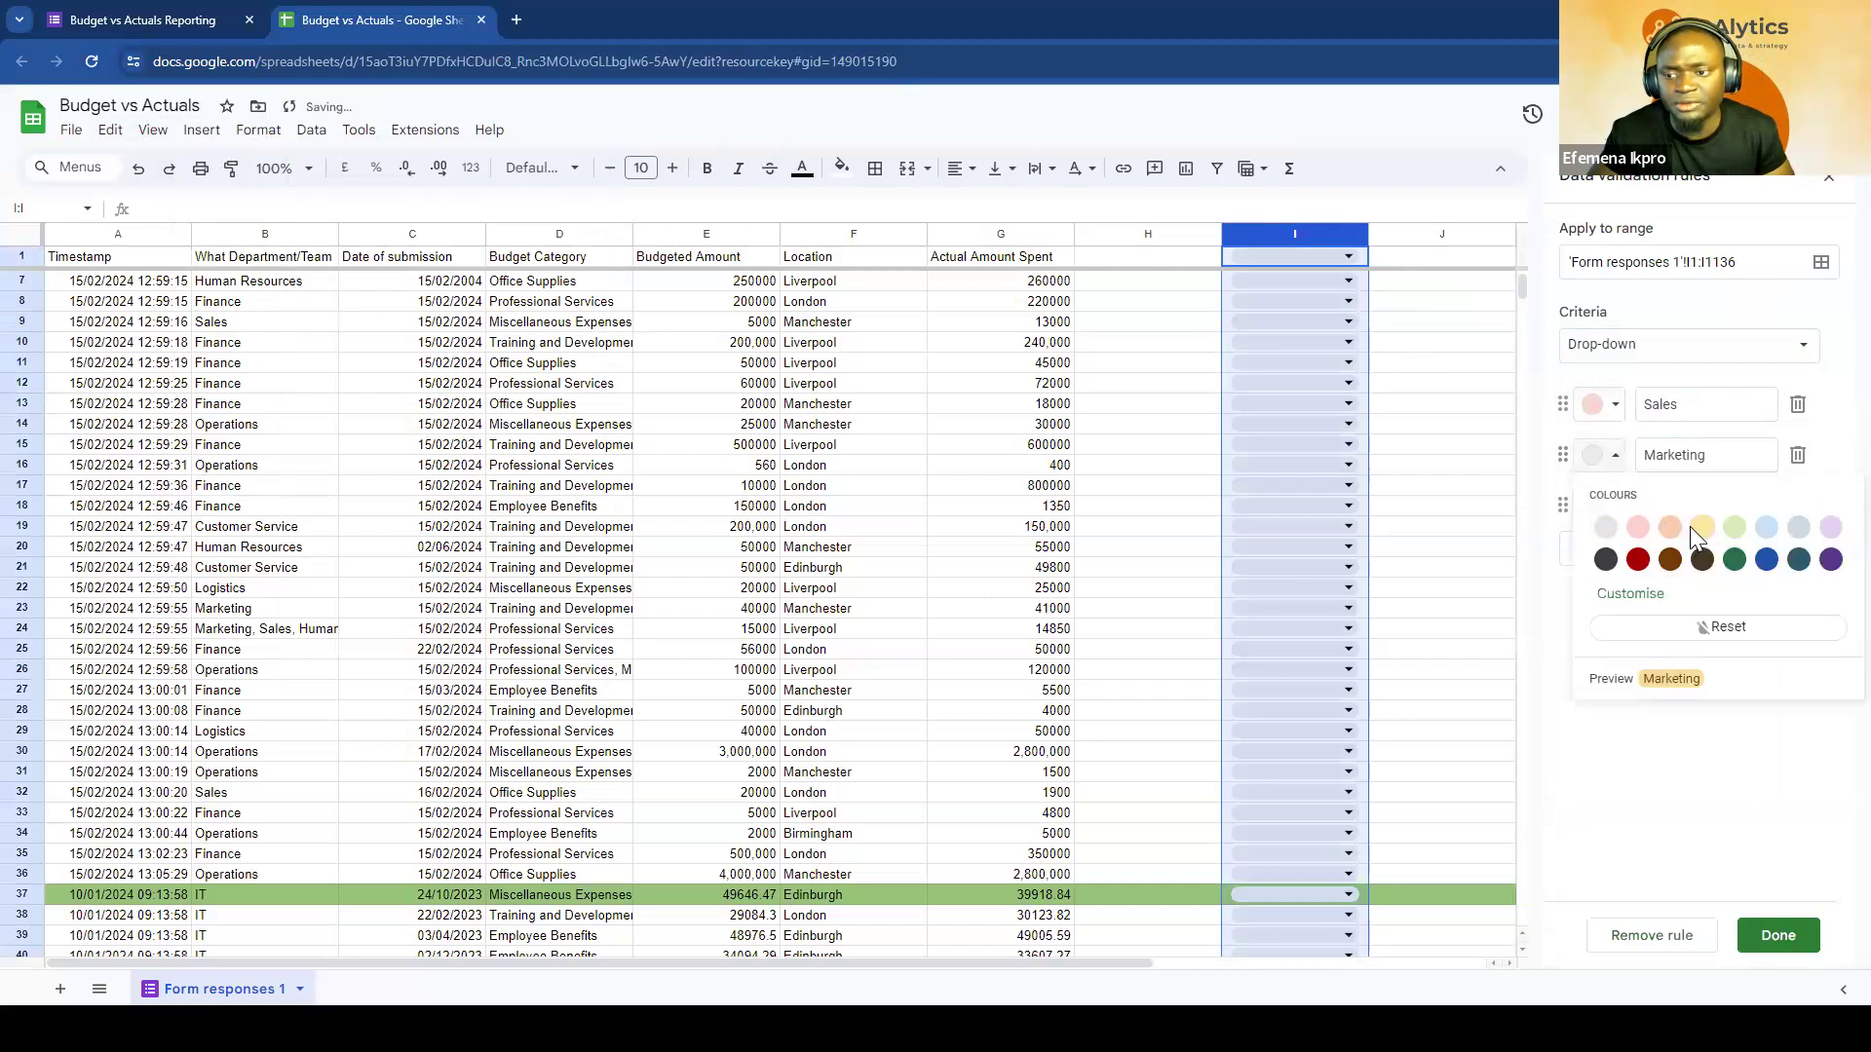
click(1702, 528)
click(1608, 506)
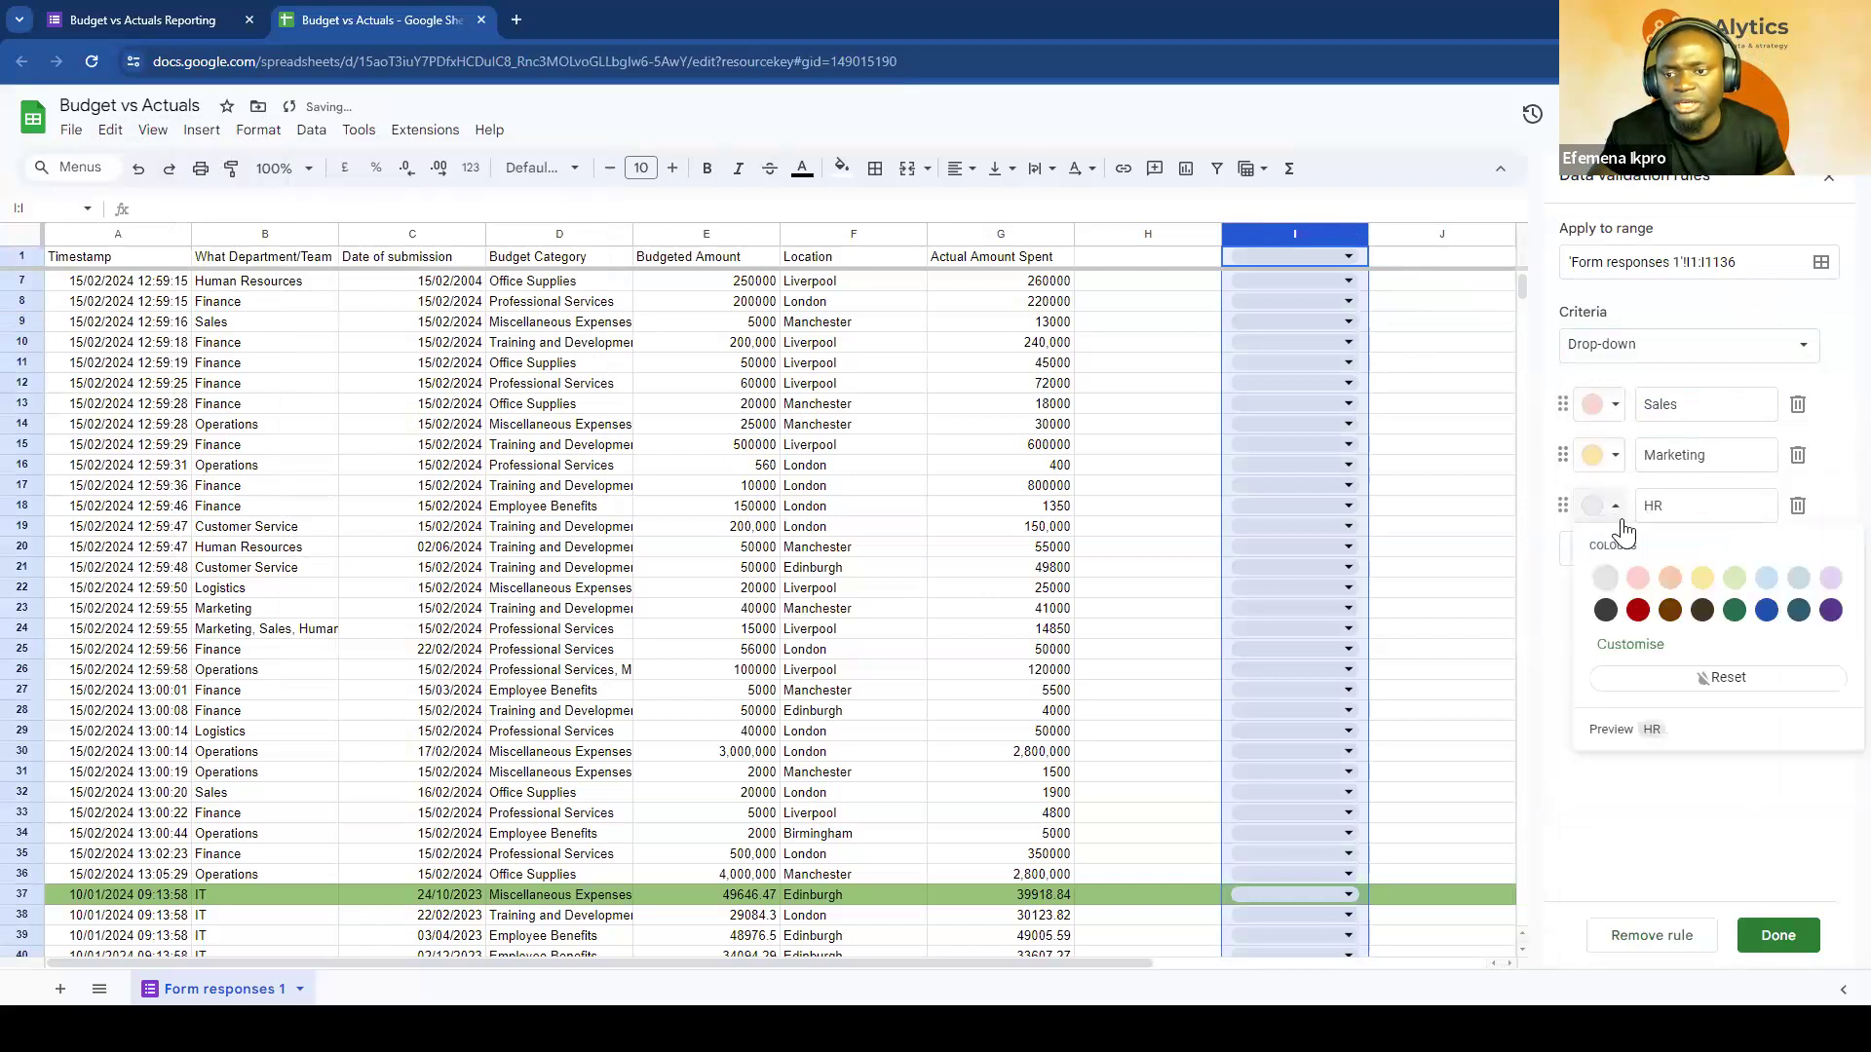
click(1701, 612)
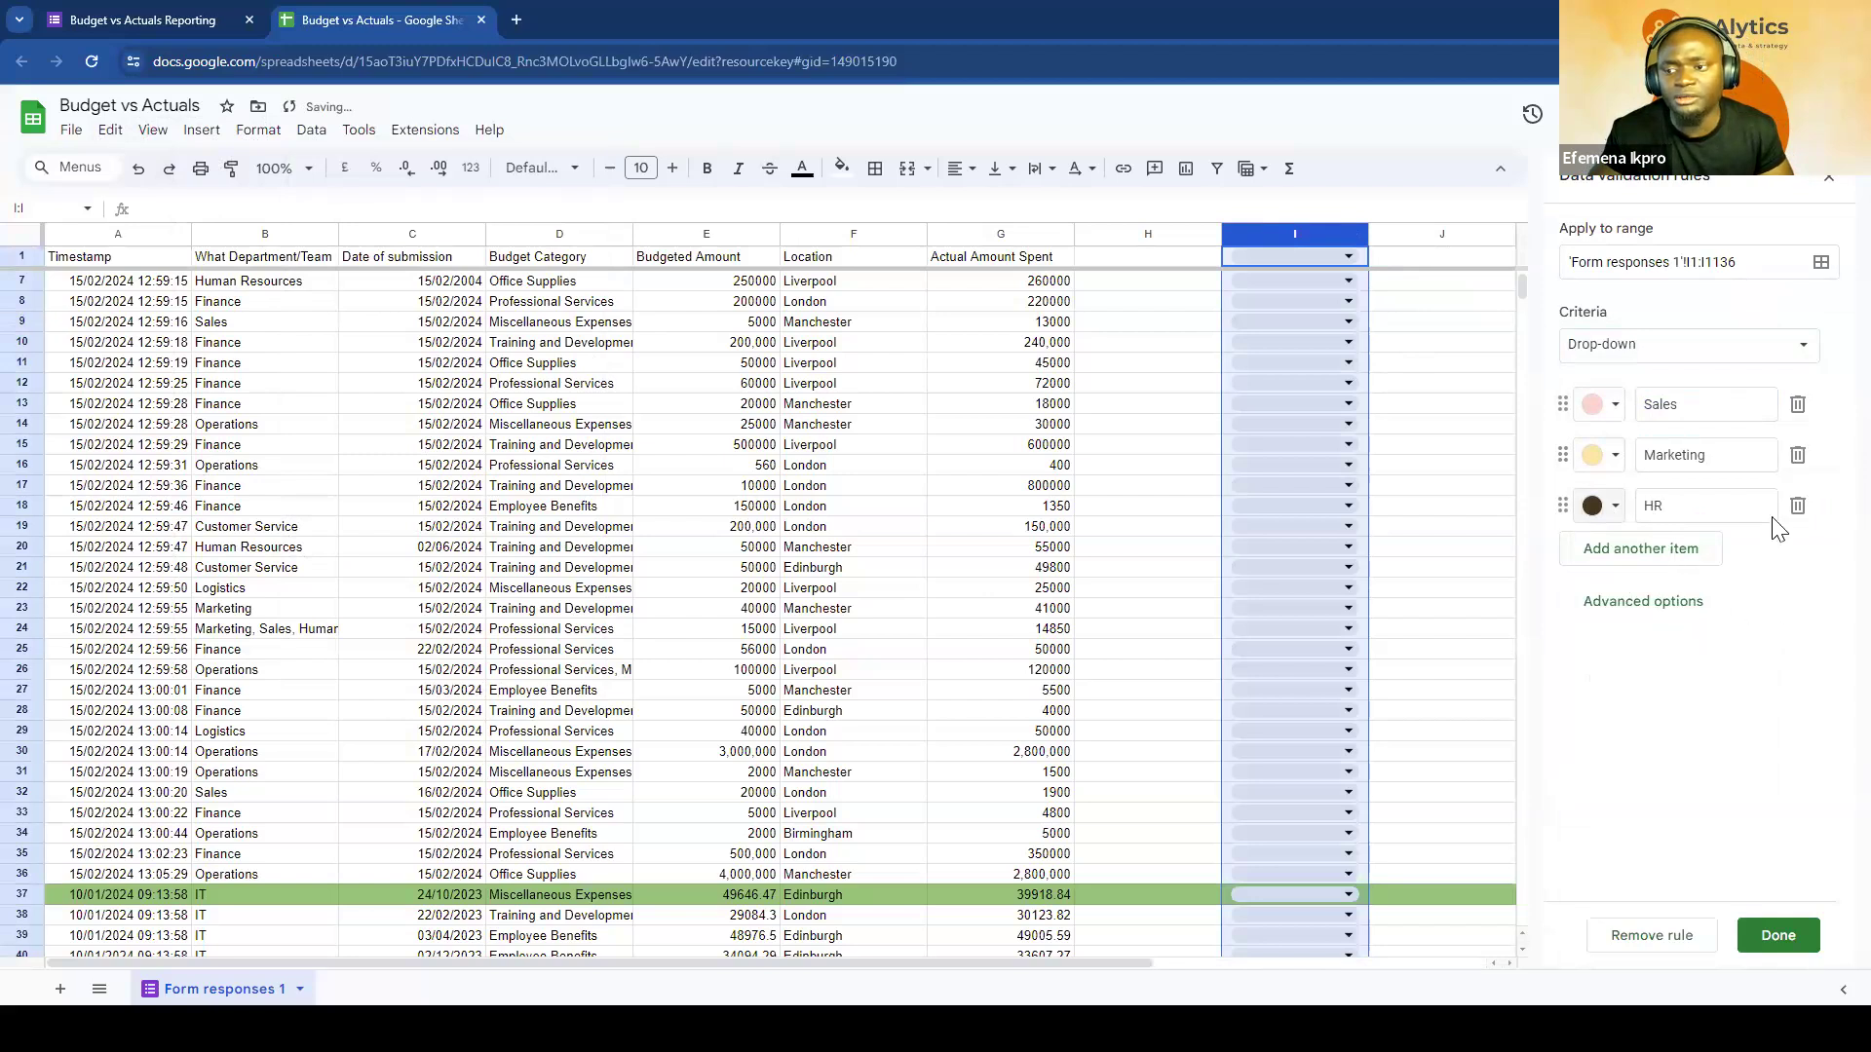
click(1777, 936)
click(1406, 476)
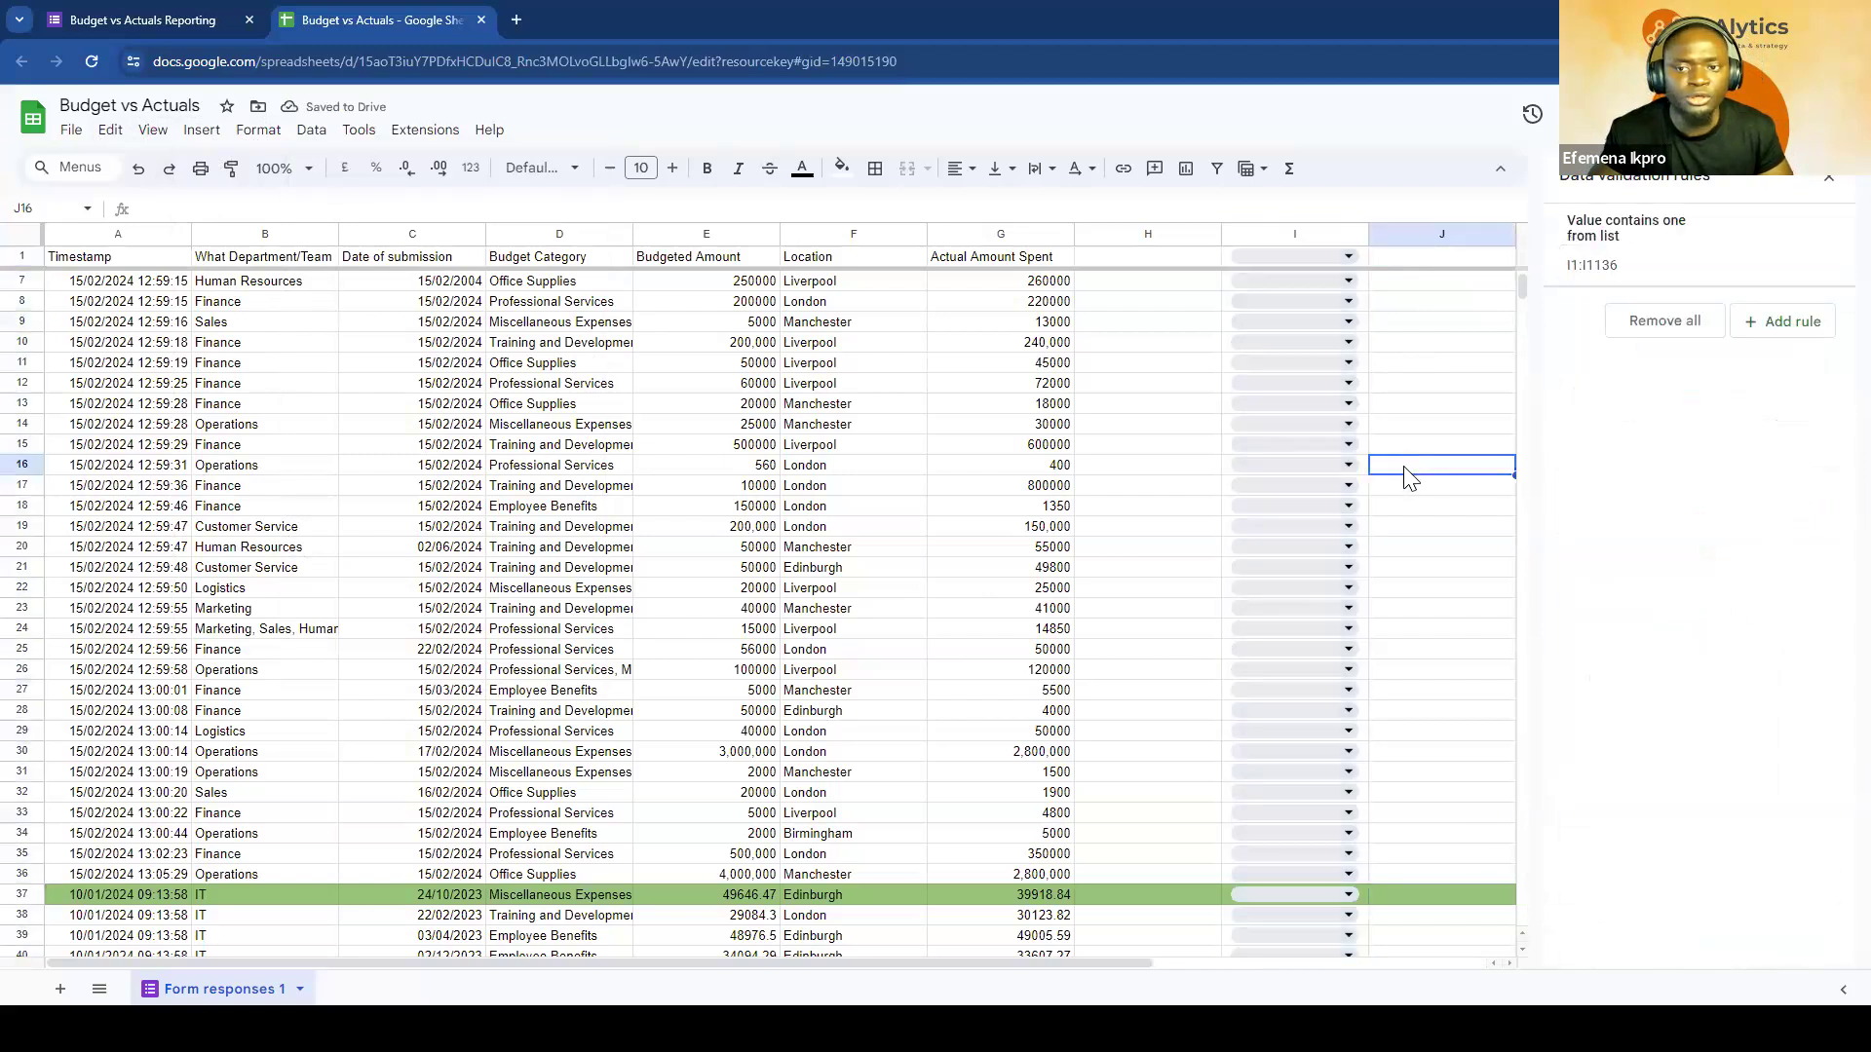
Step: Choose Sales in cell I8, Marketing in I9 and HR in I10 from the drop-down lists
click(1334, 310)
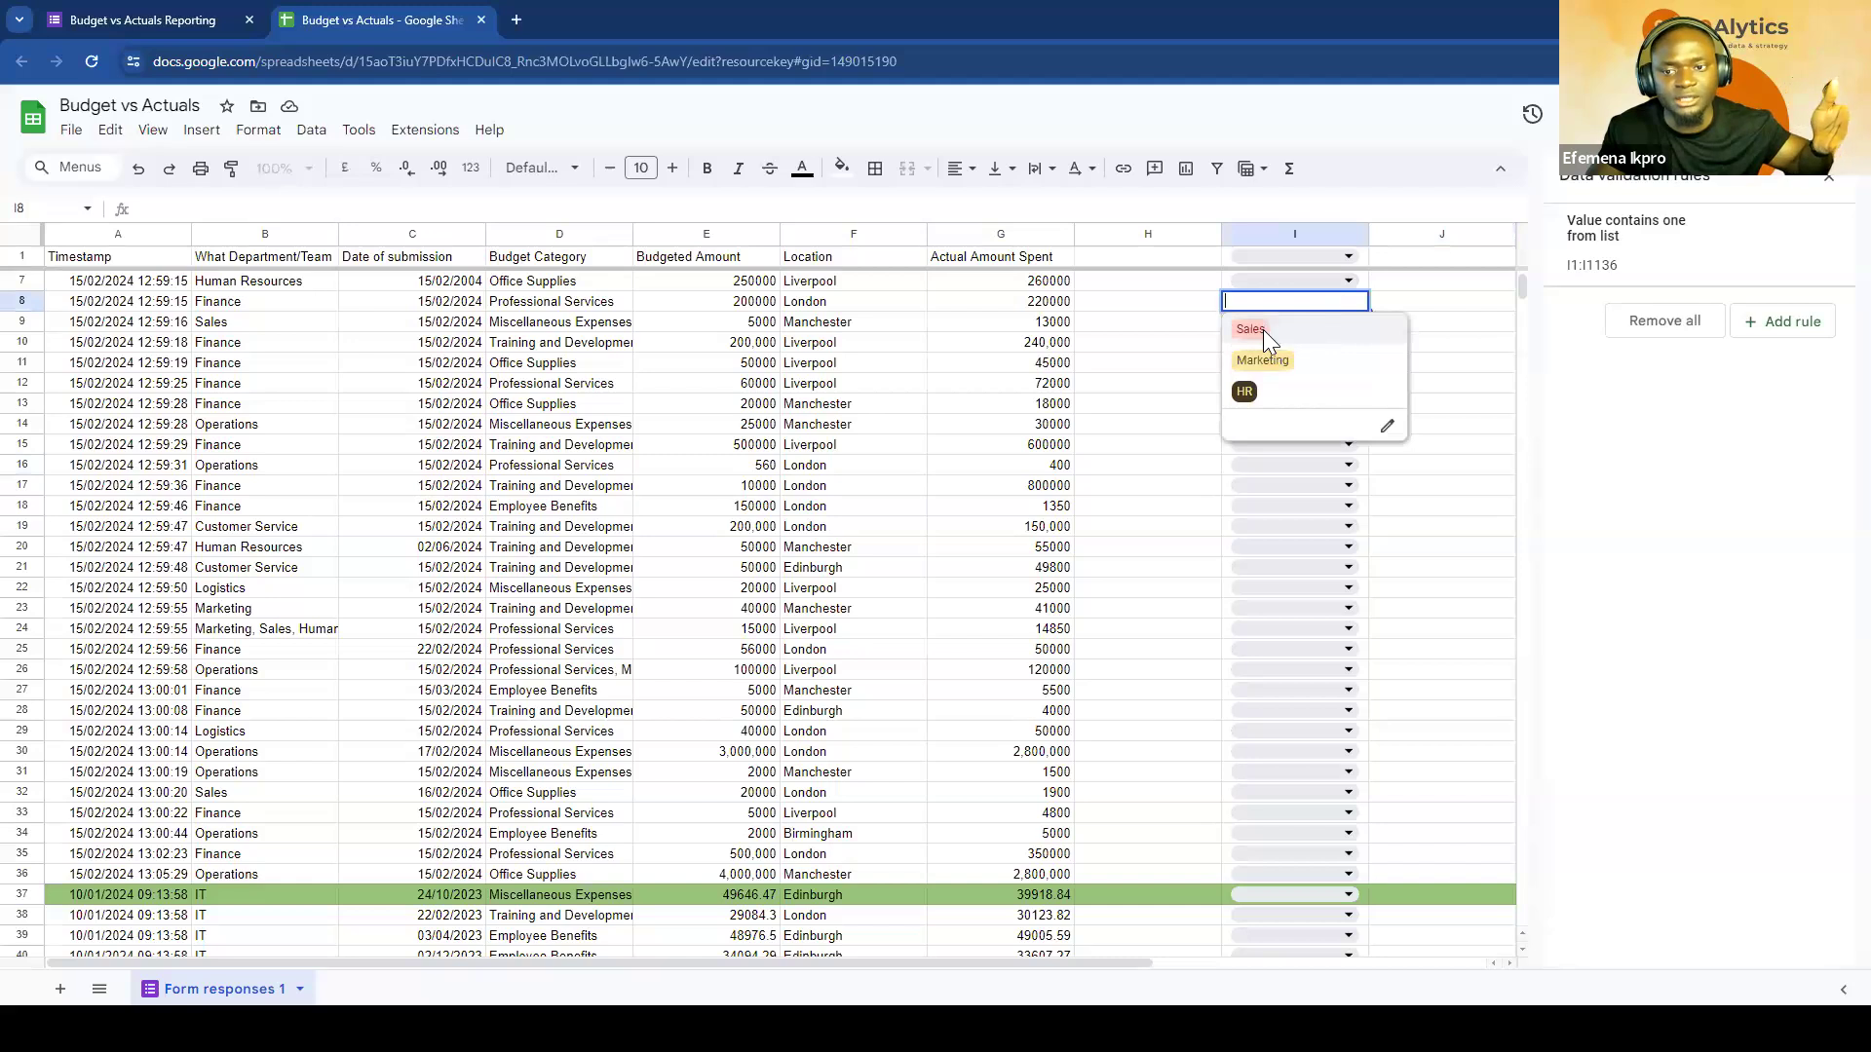
click(1263, 329)
click(1269, 322)
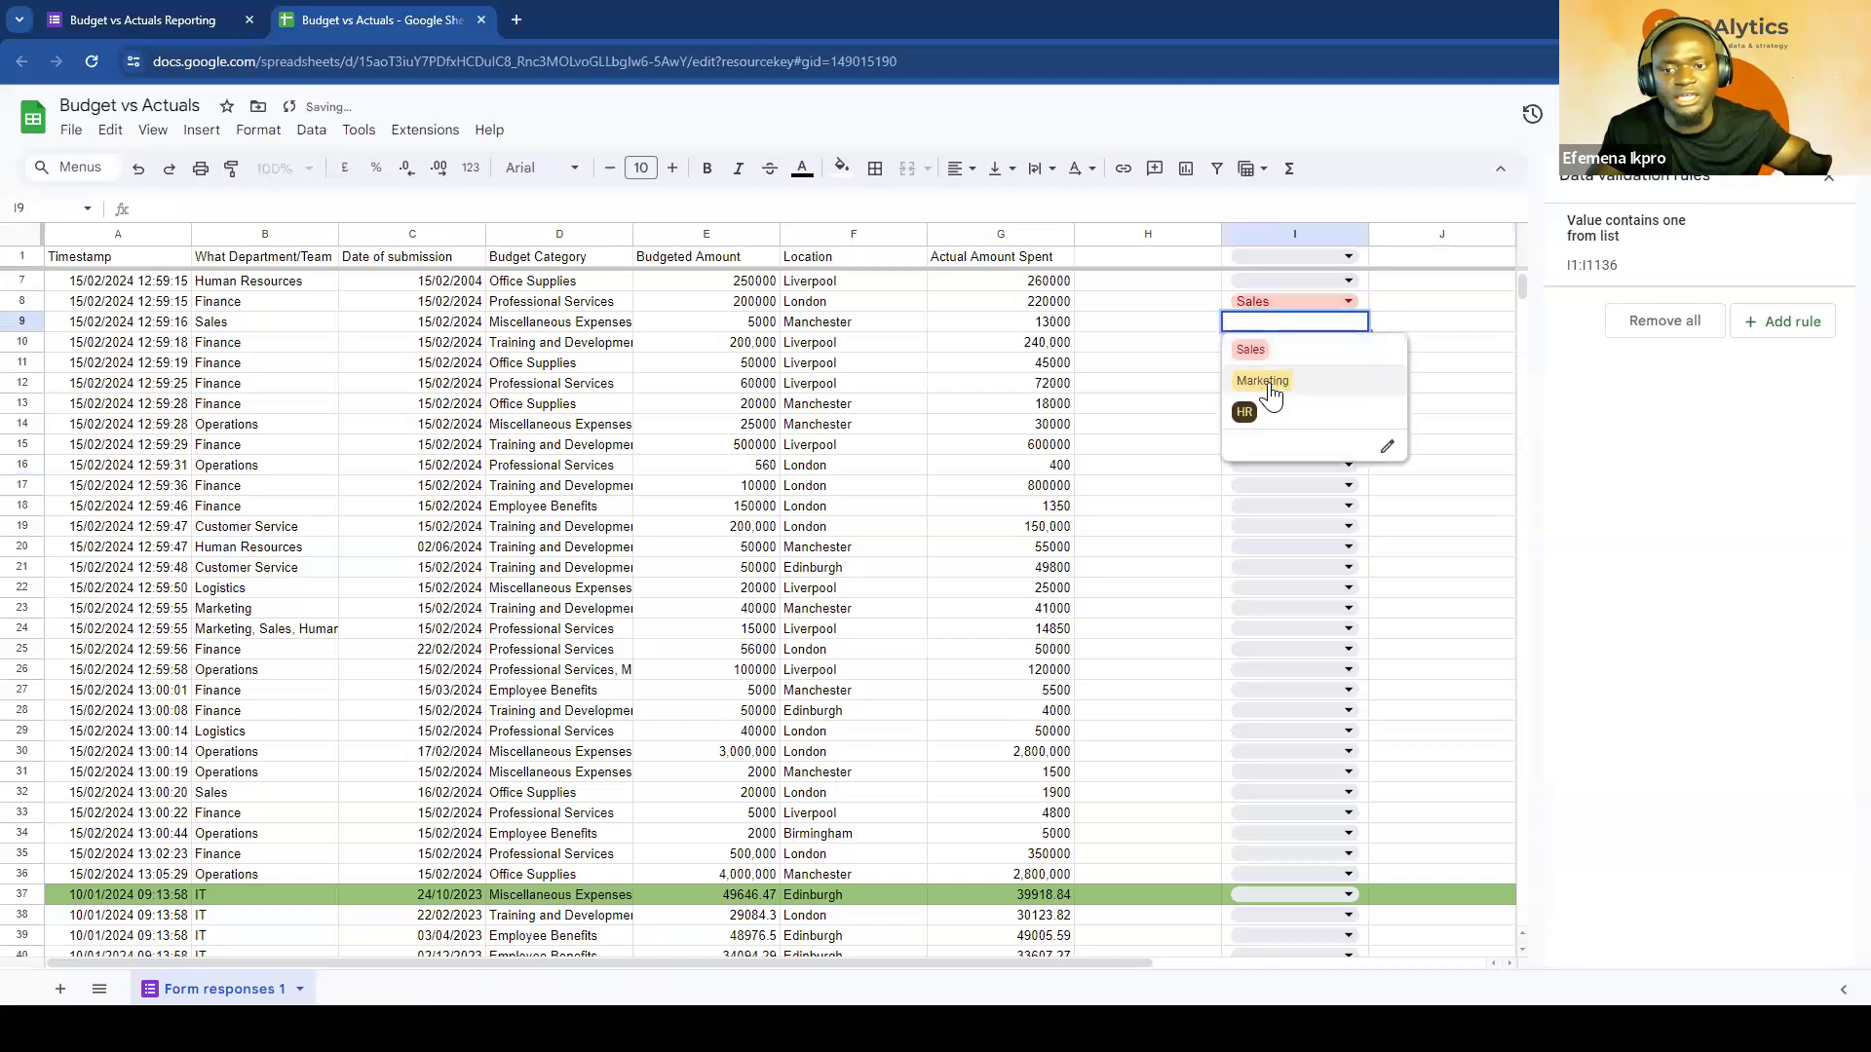
click(1268, 382)
click(1272, 342)
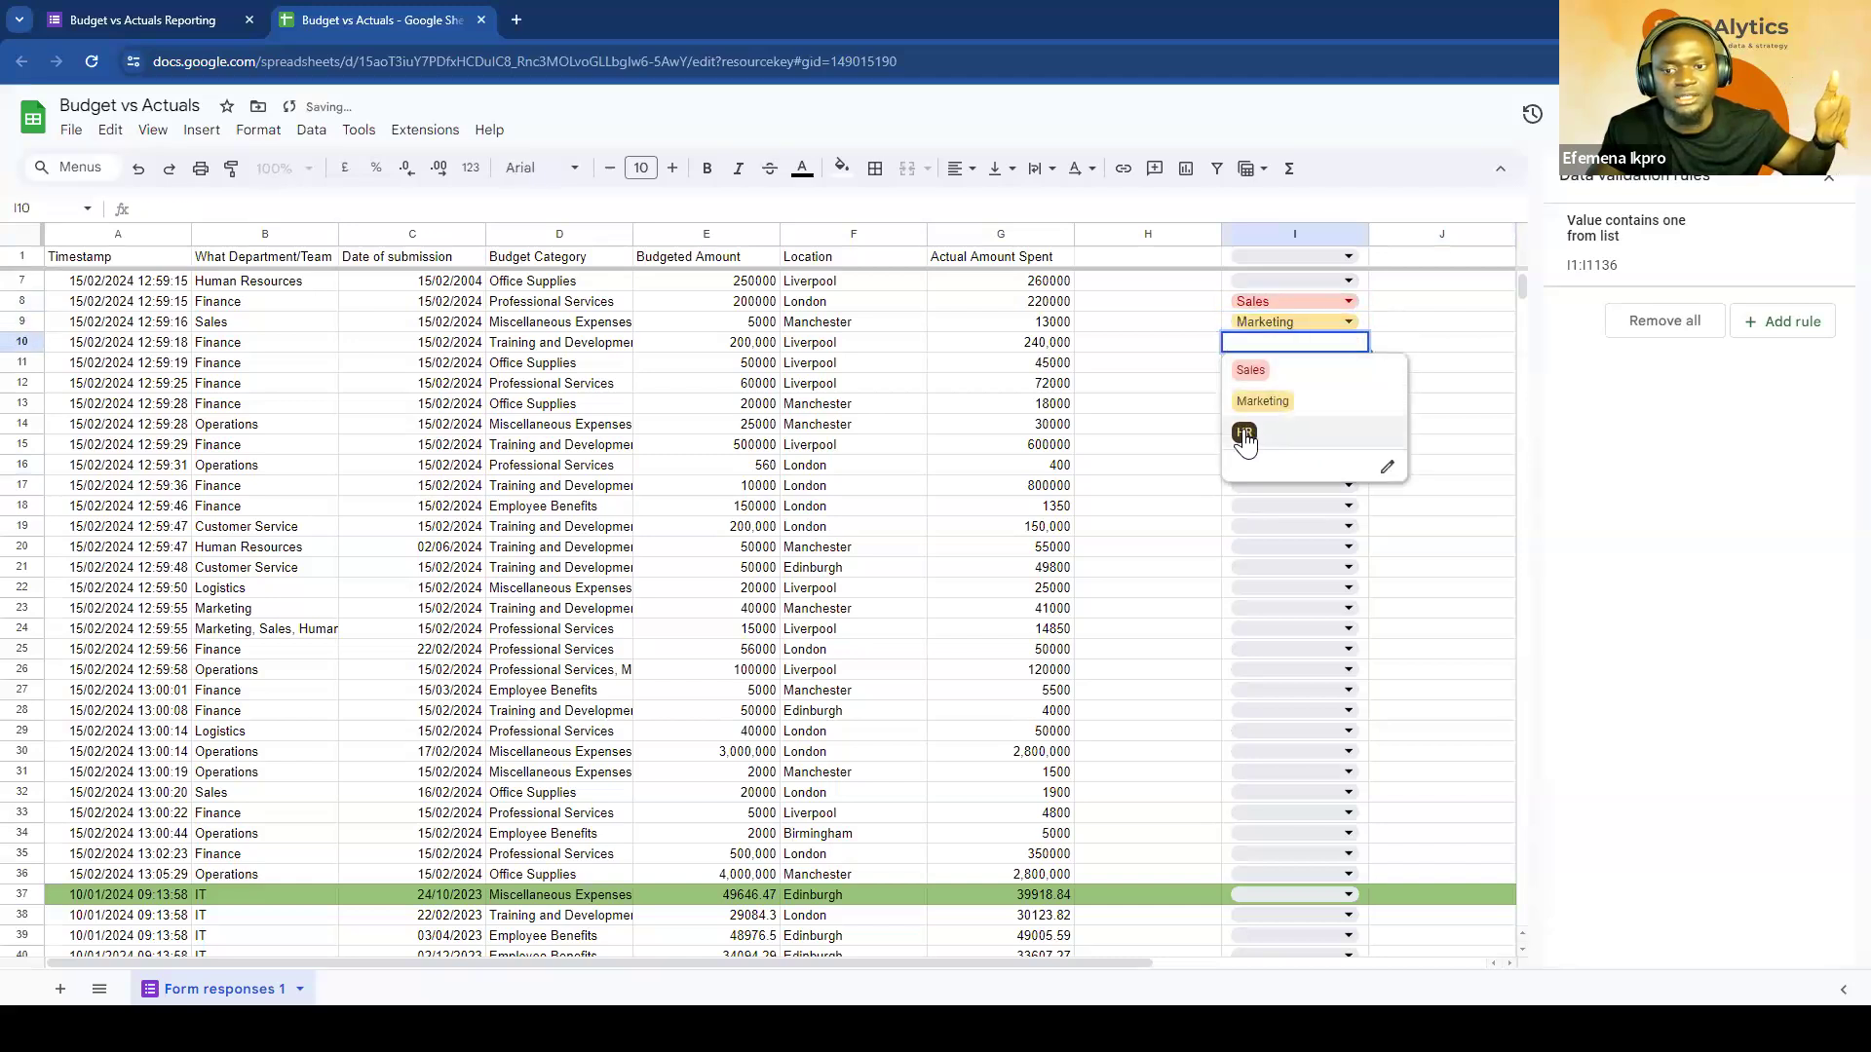
click(1245, 435)
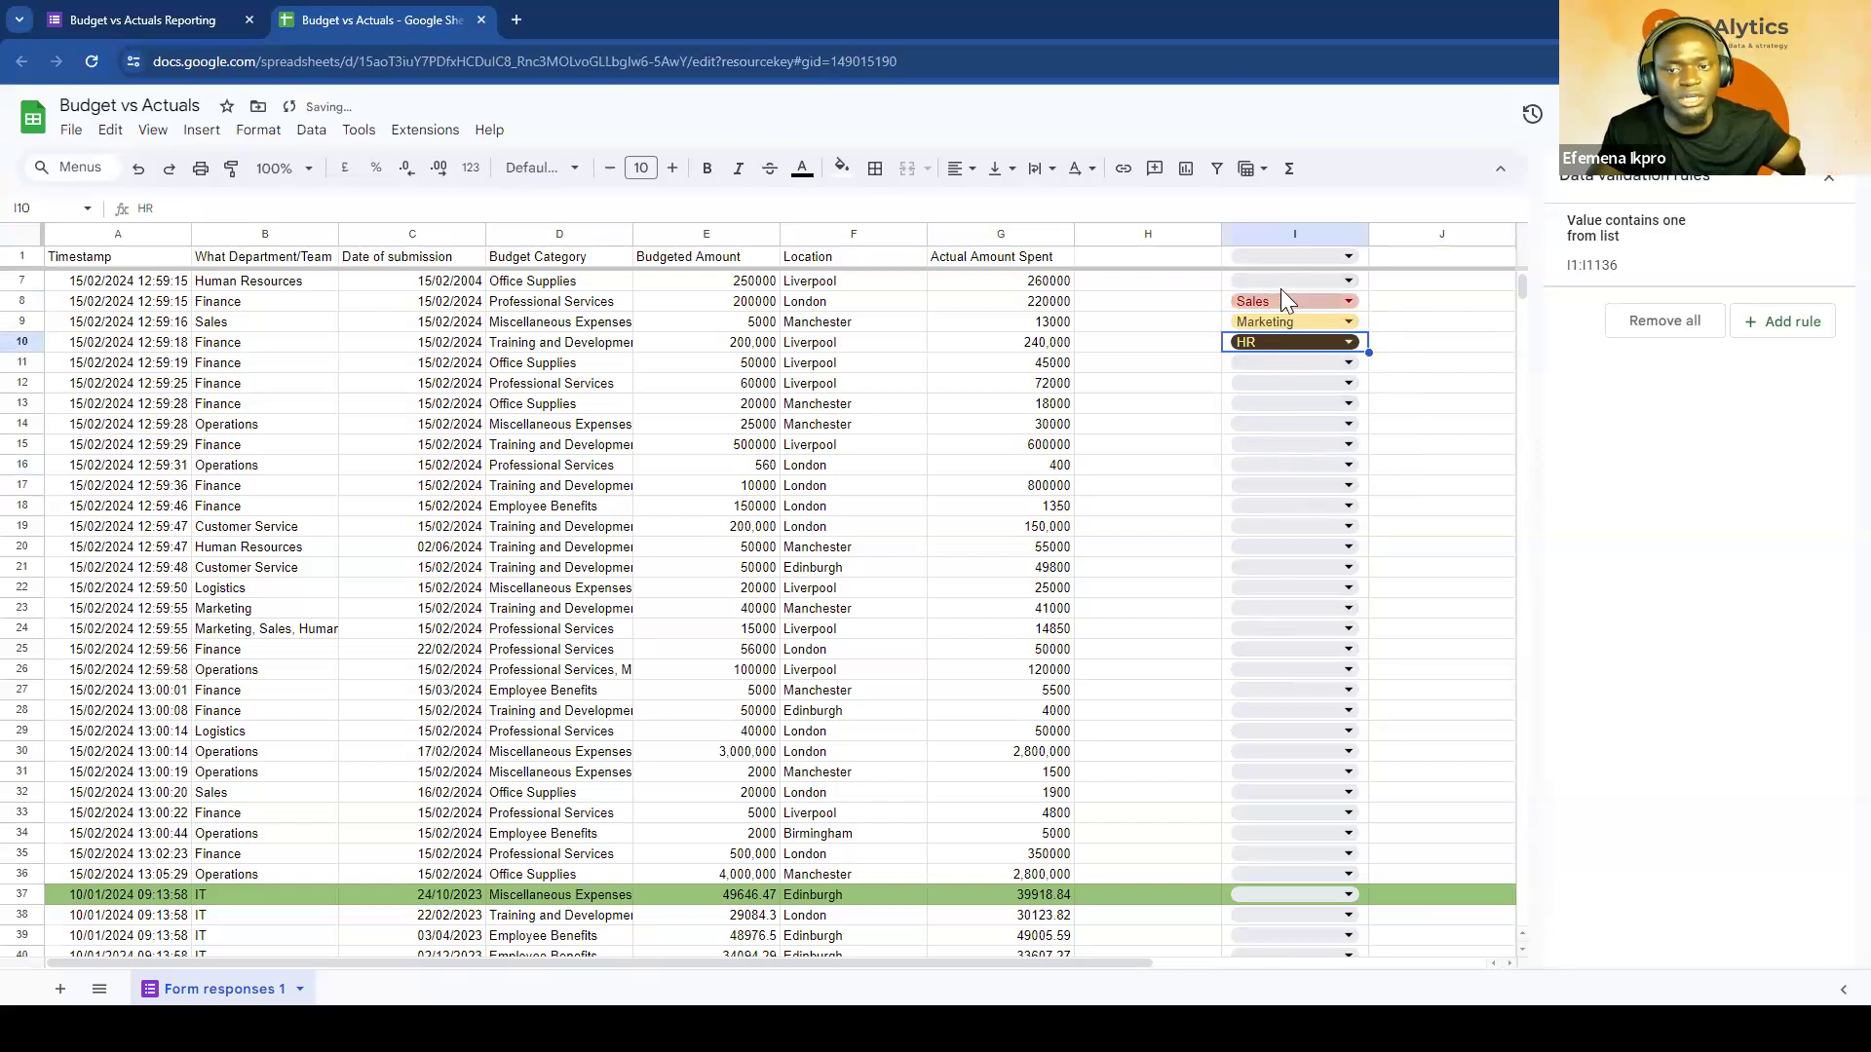
Step: Delete the whole drop-down column I from the response sheet
click(1302, 237)
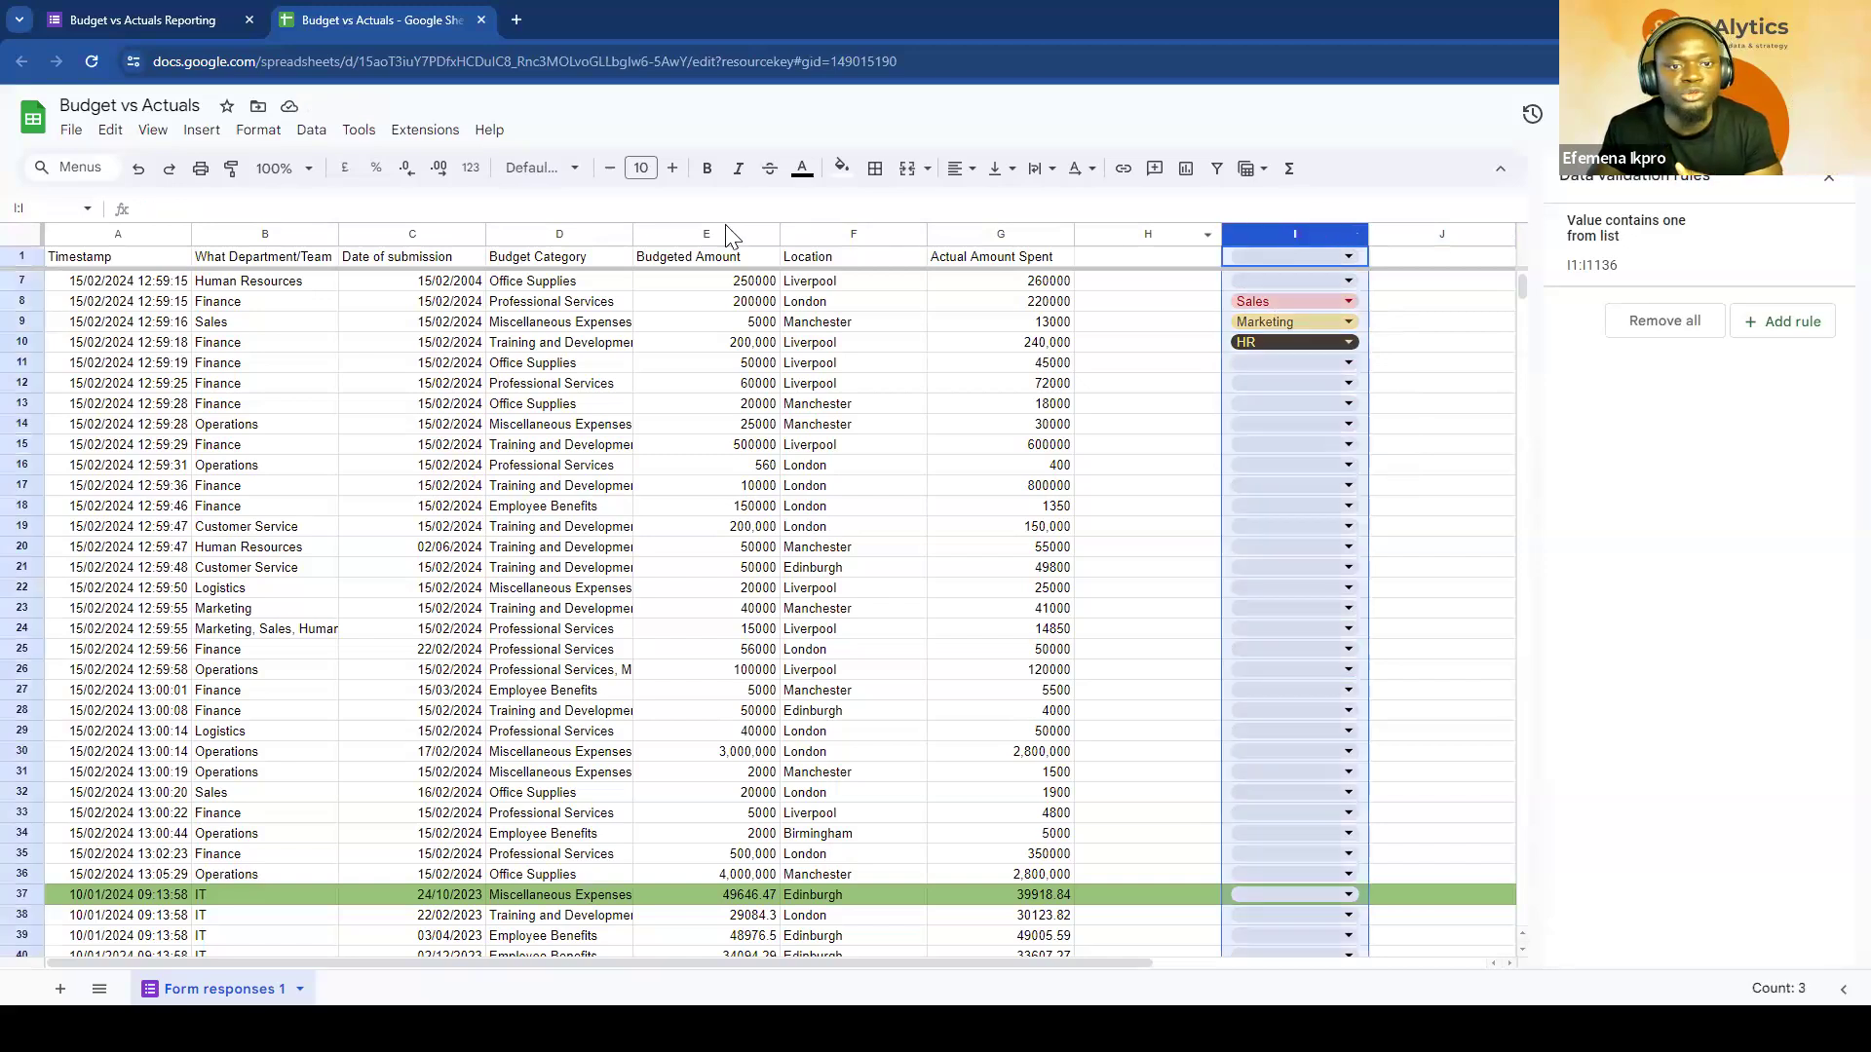
click(70, 134)
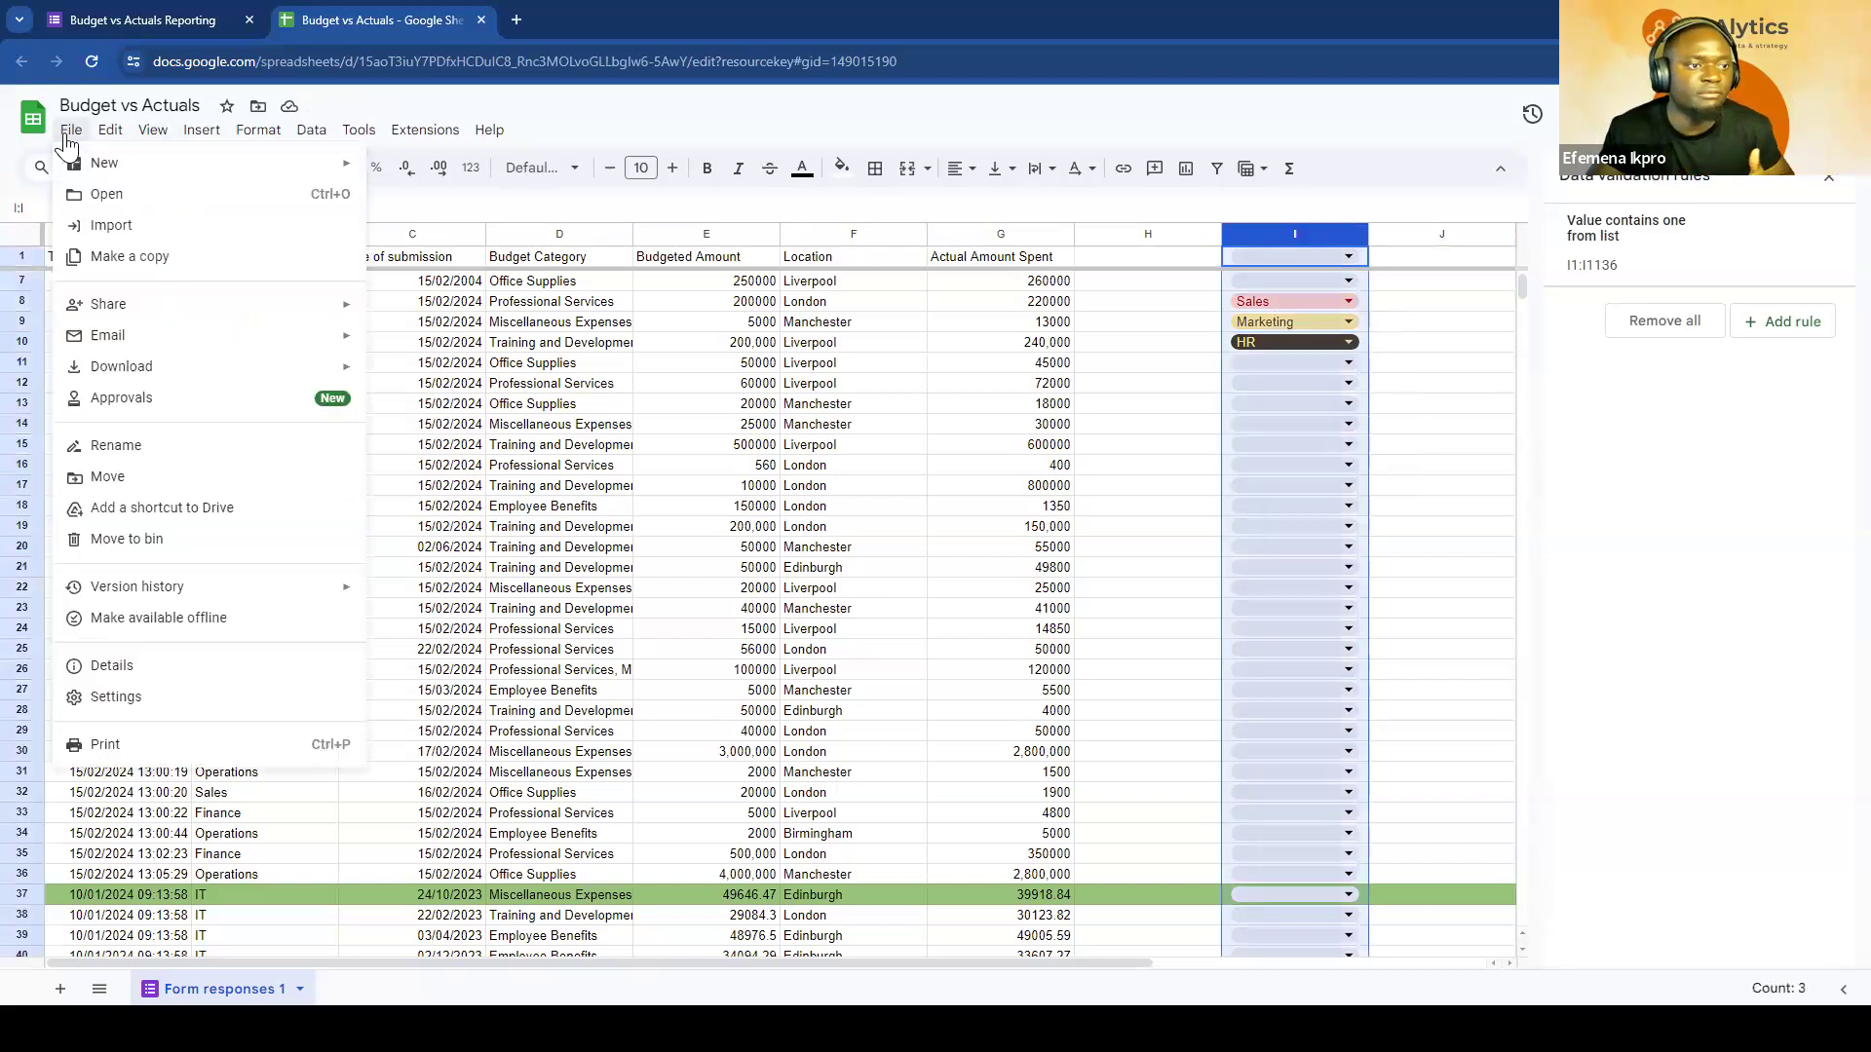
mouse_move(107, 158)
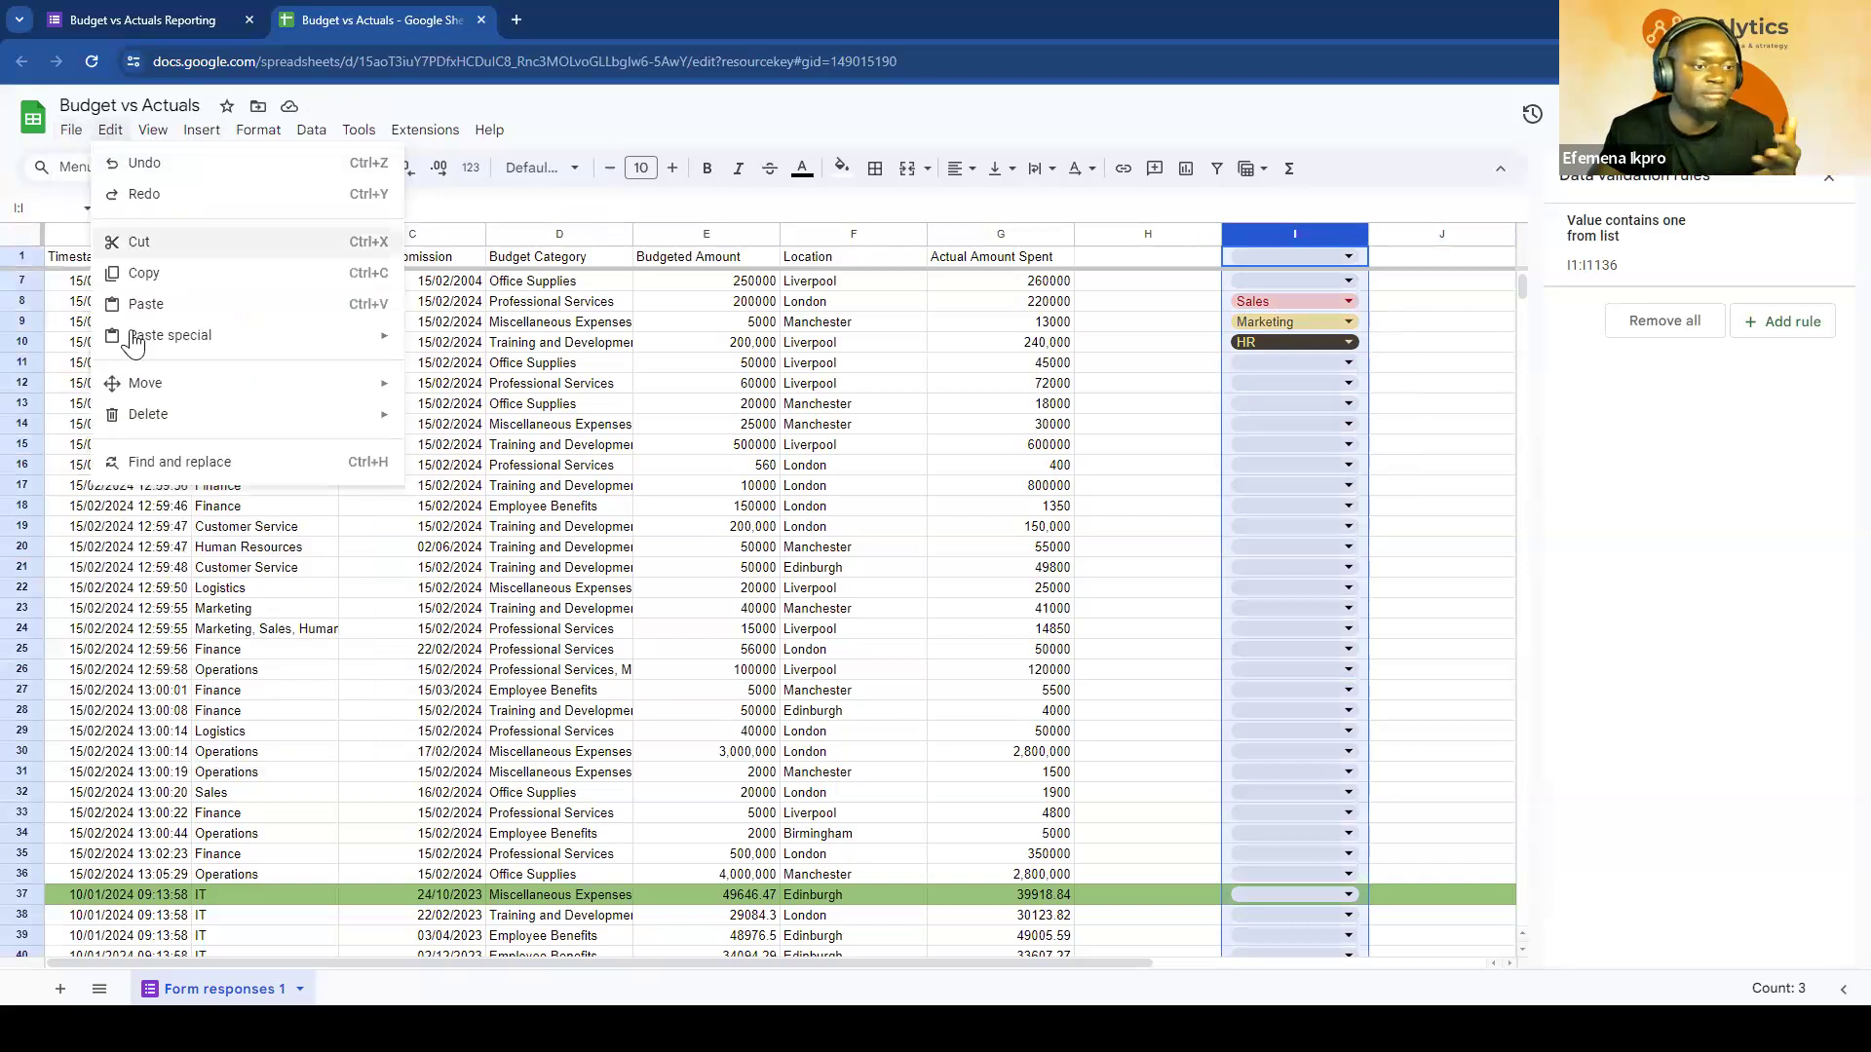
mouse_move(156, 414)
click(477, 454)
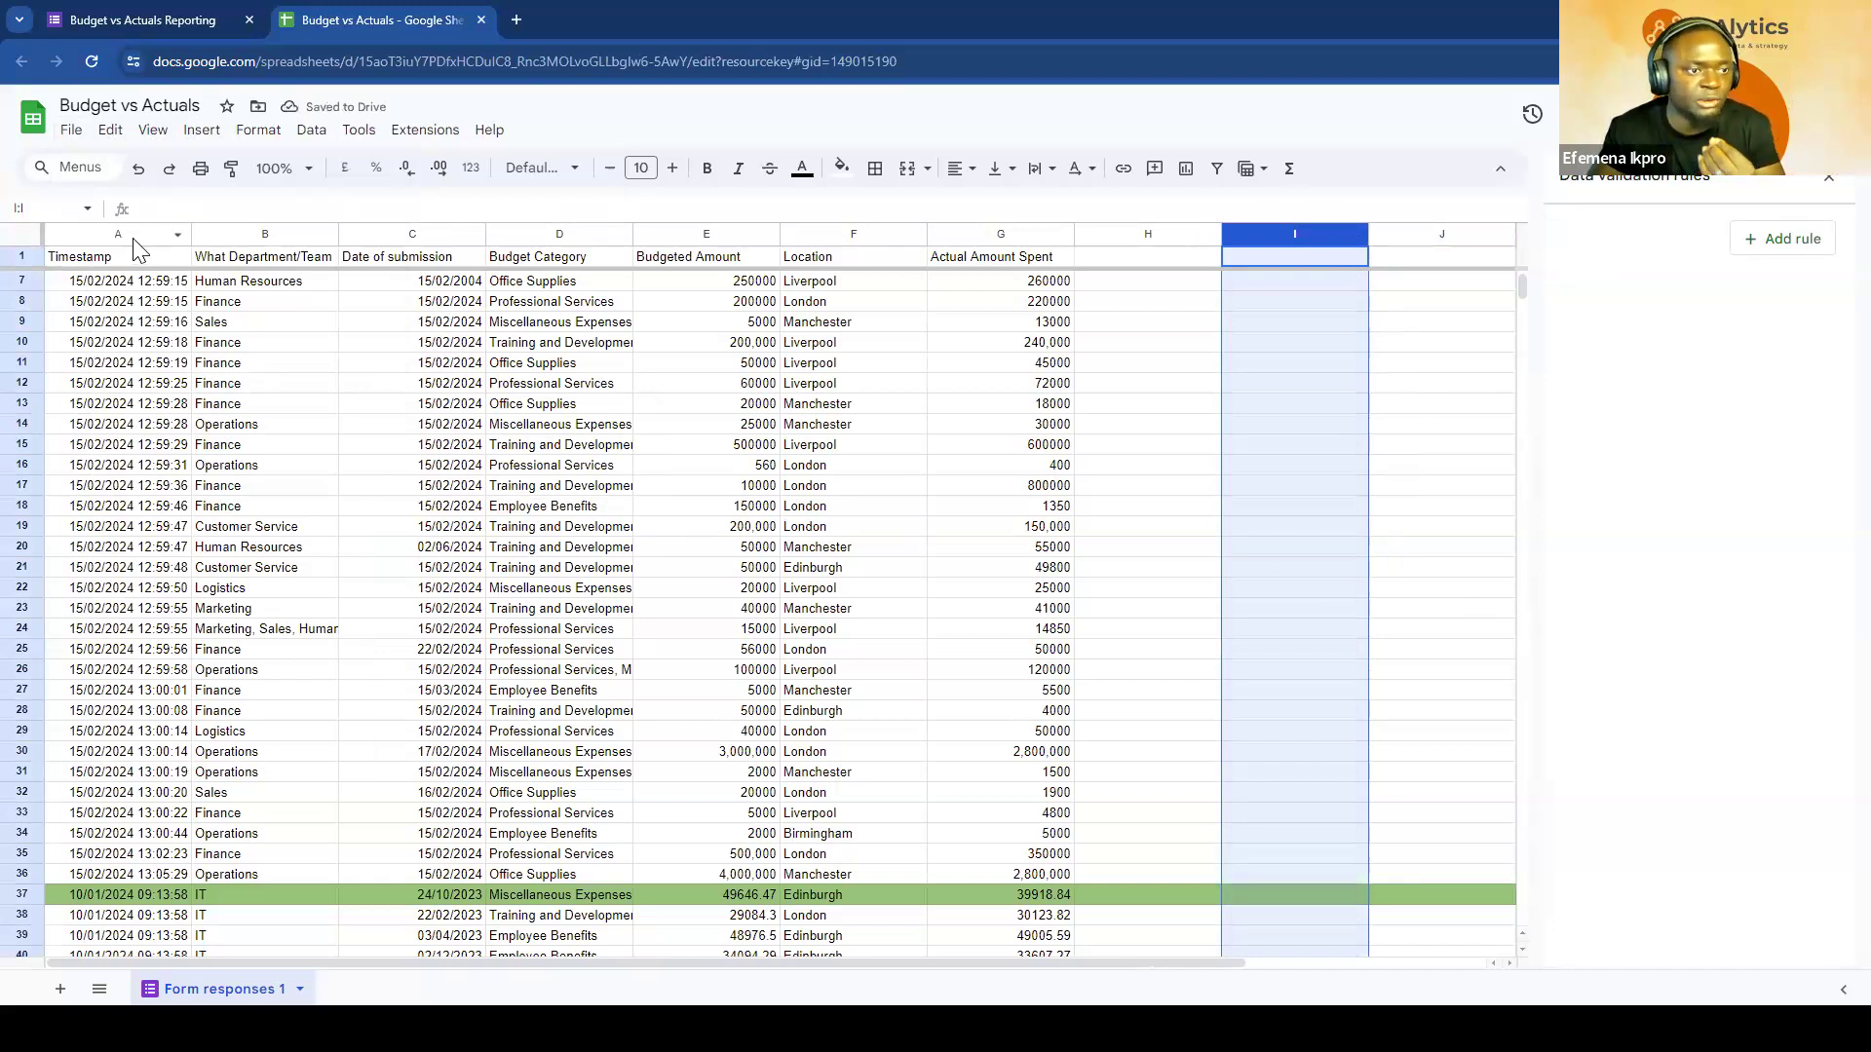
drag(137, 235, 413, 235)
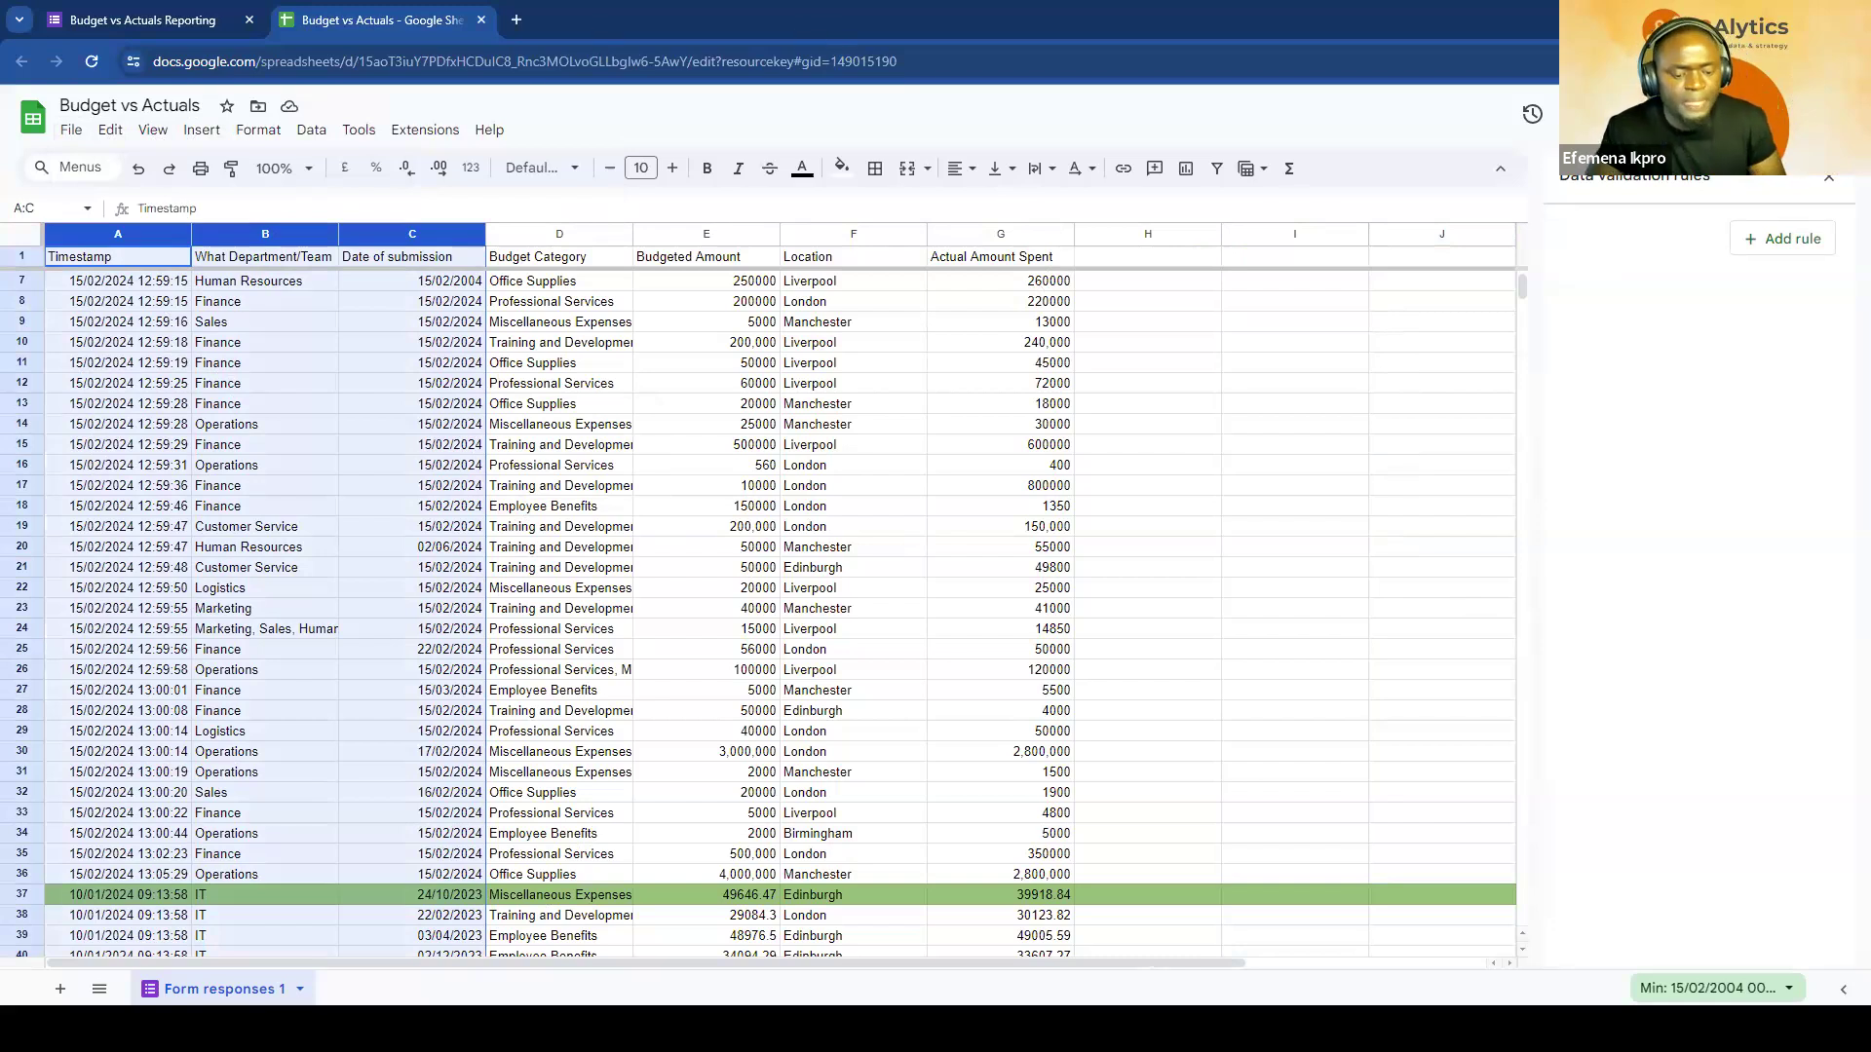
click(592, 367)
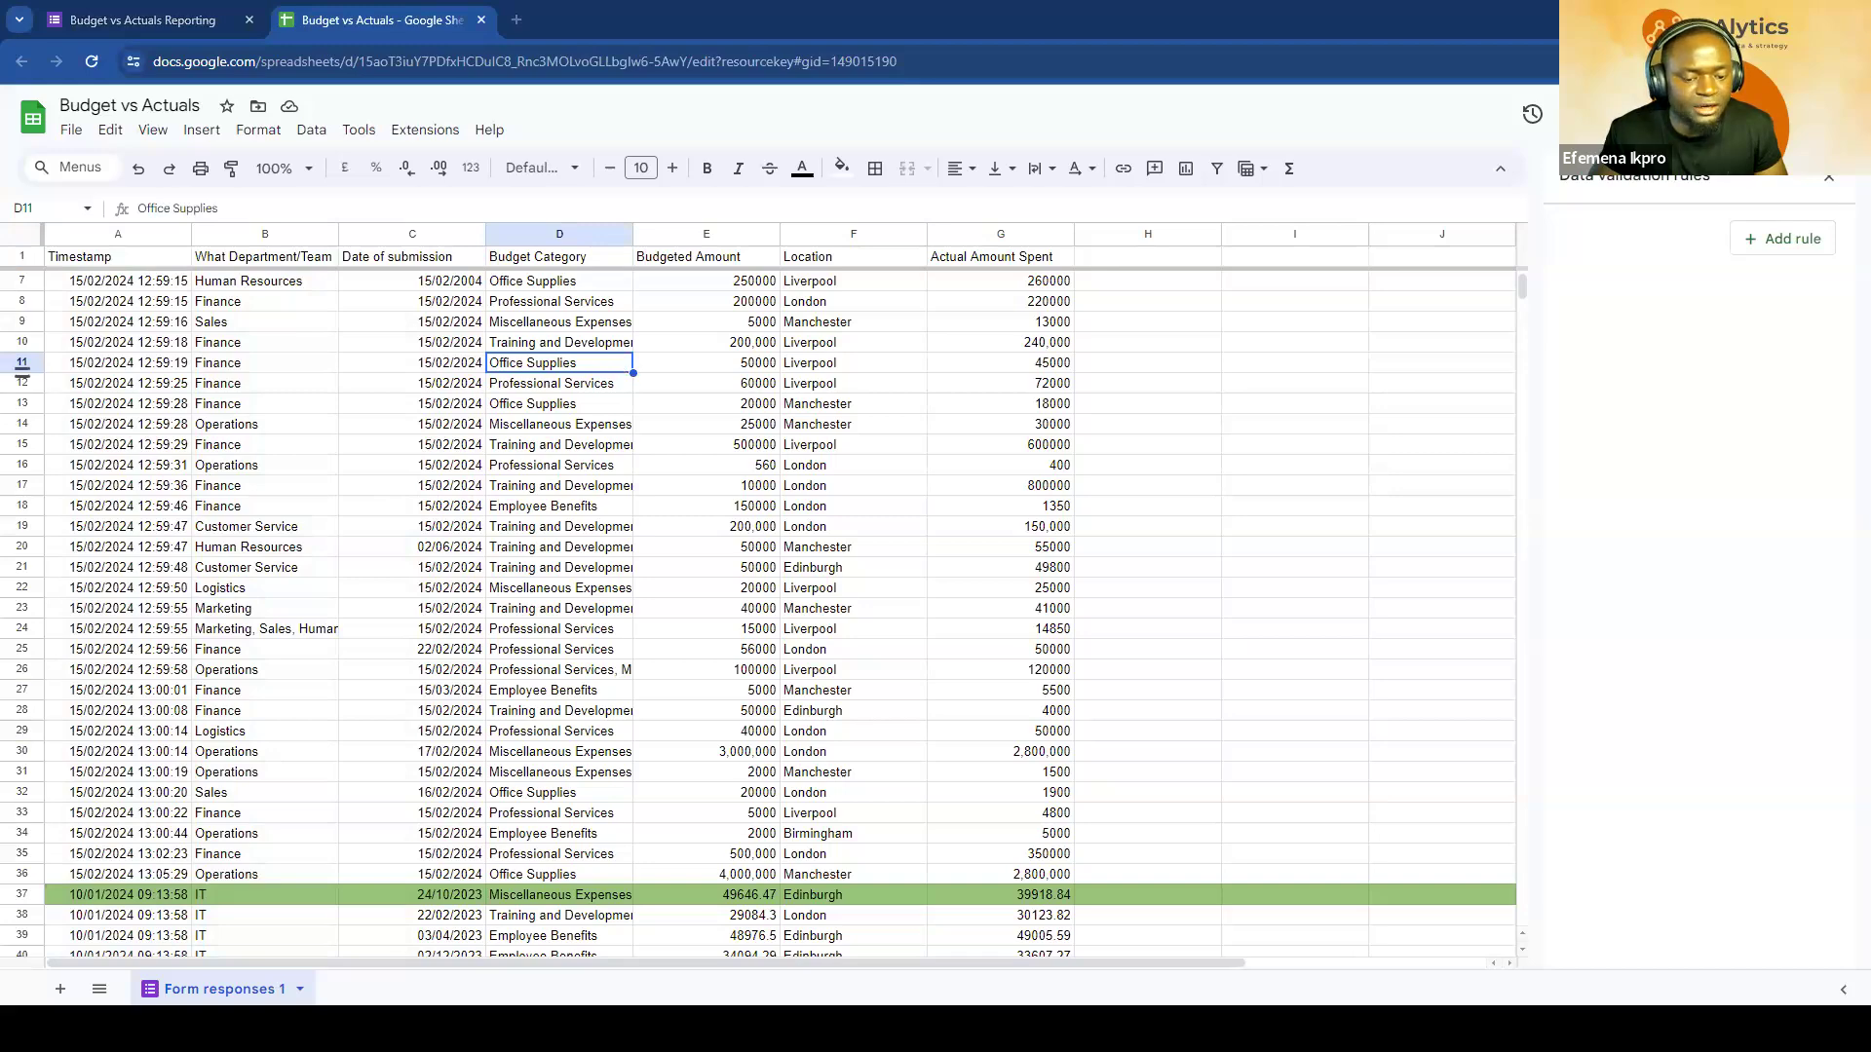
Step: Switch to the Budget Vs Actuals report in Power BI and deselect the department table visual
key(alt+Tab)
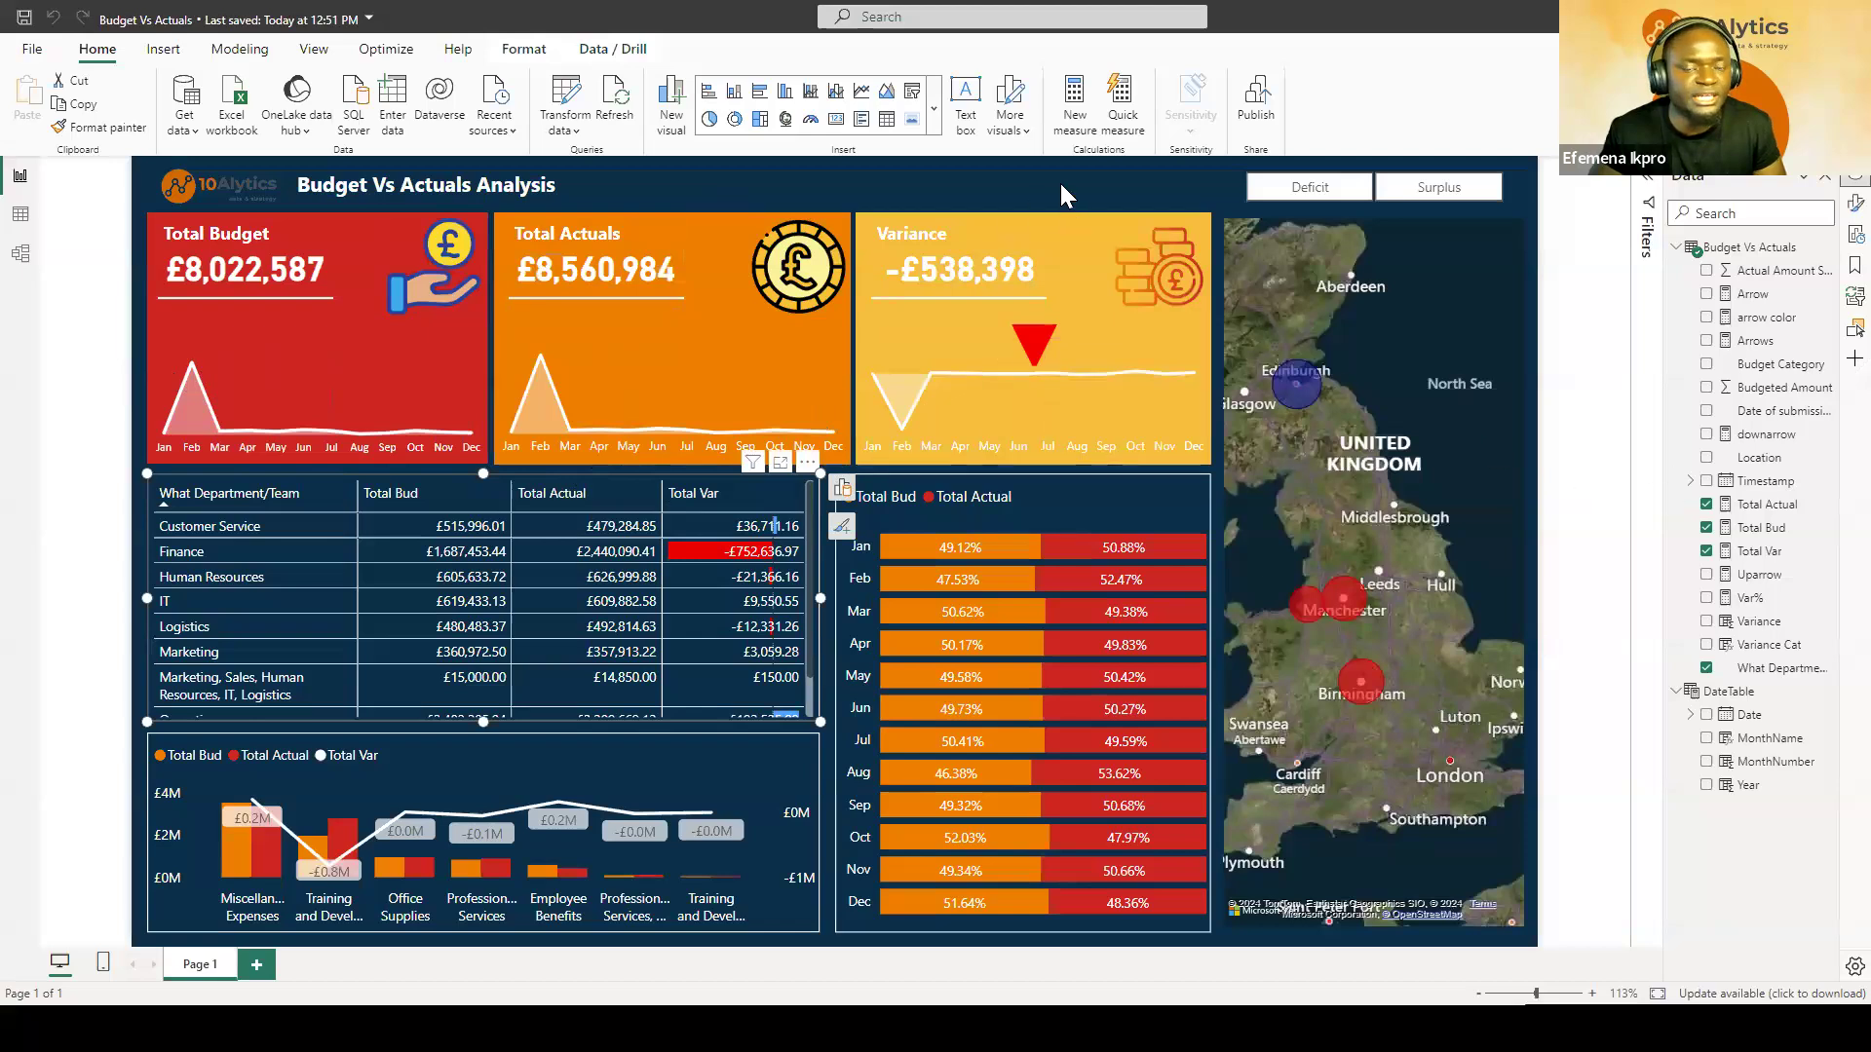
click(1034, 180)
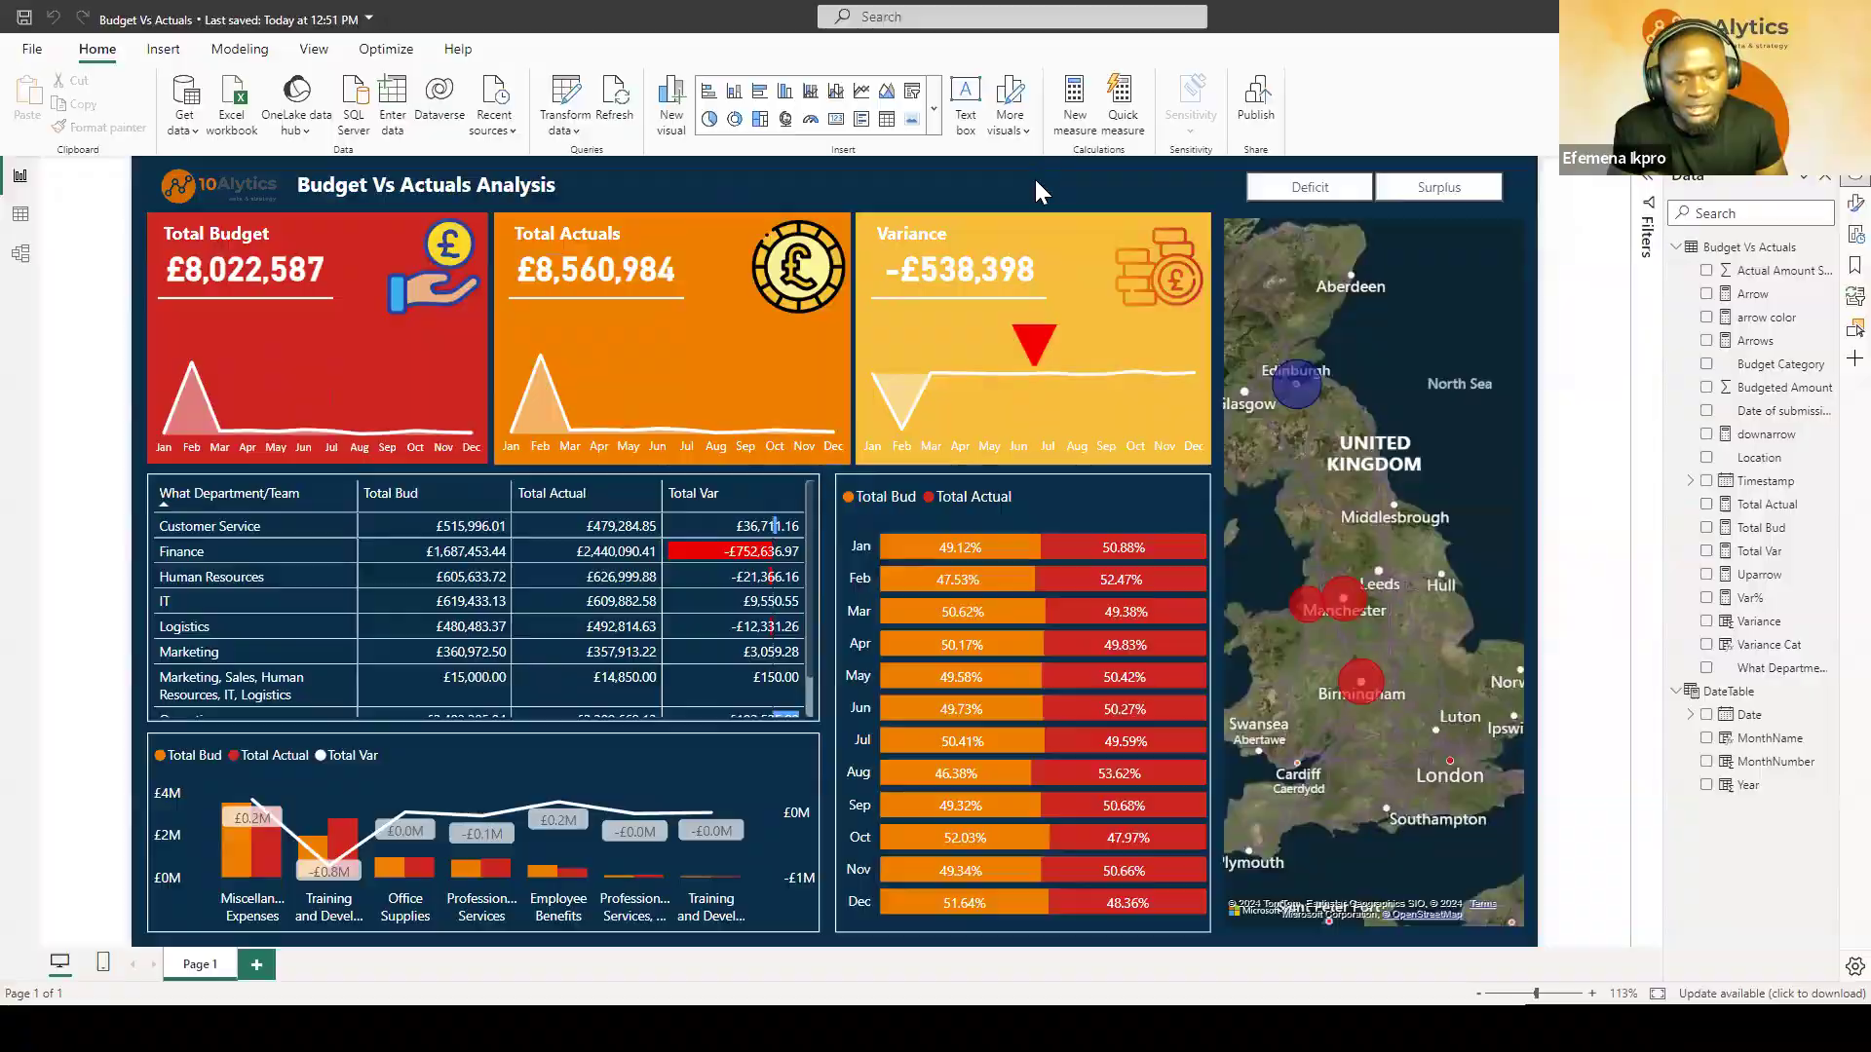
key(alt+Tab)
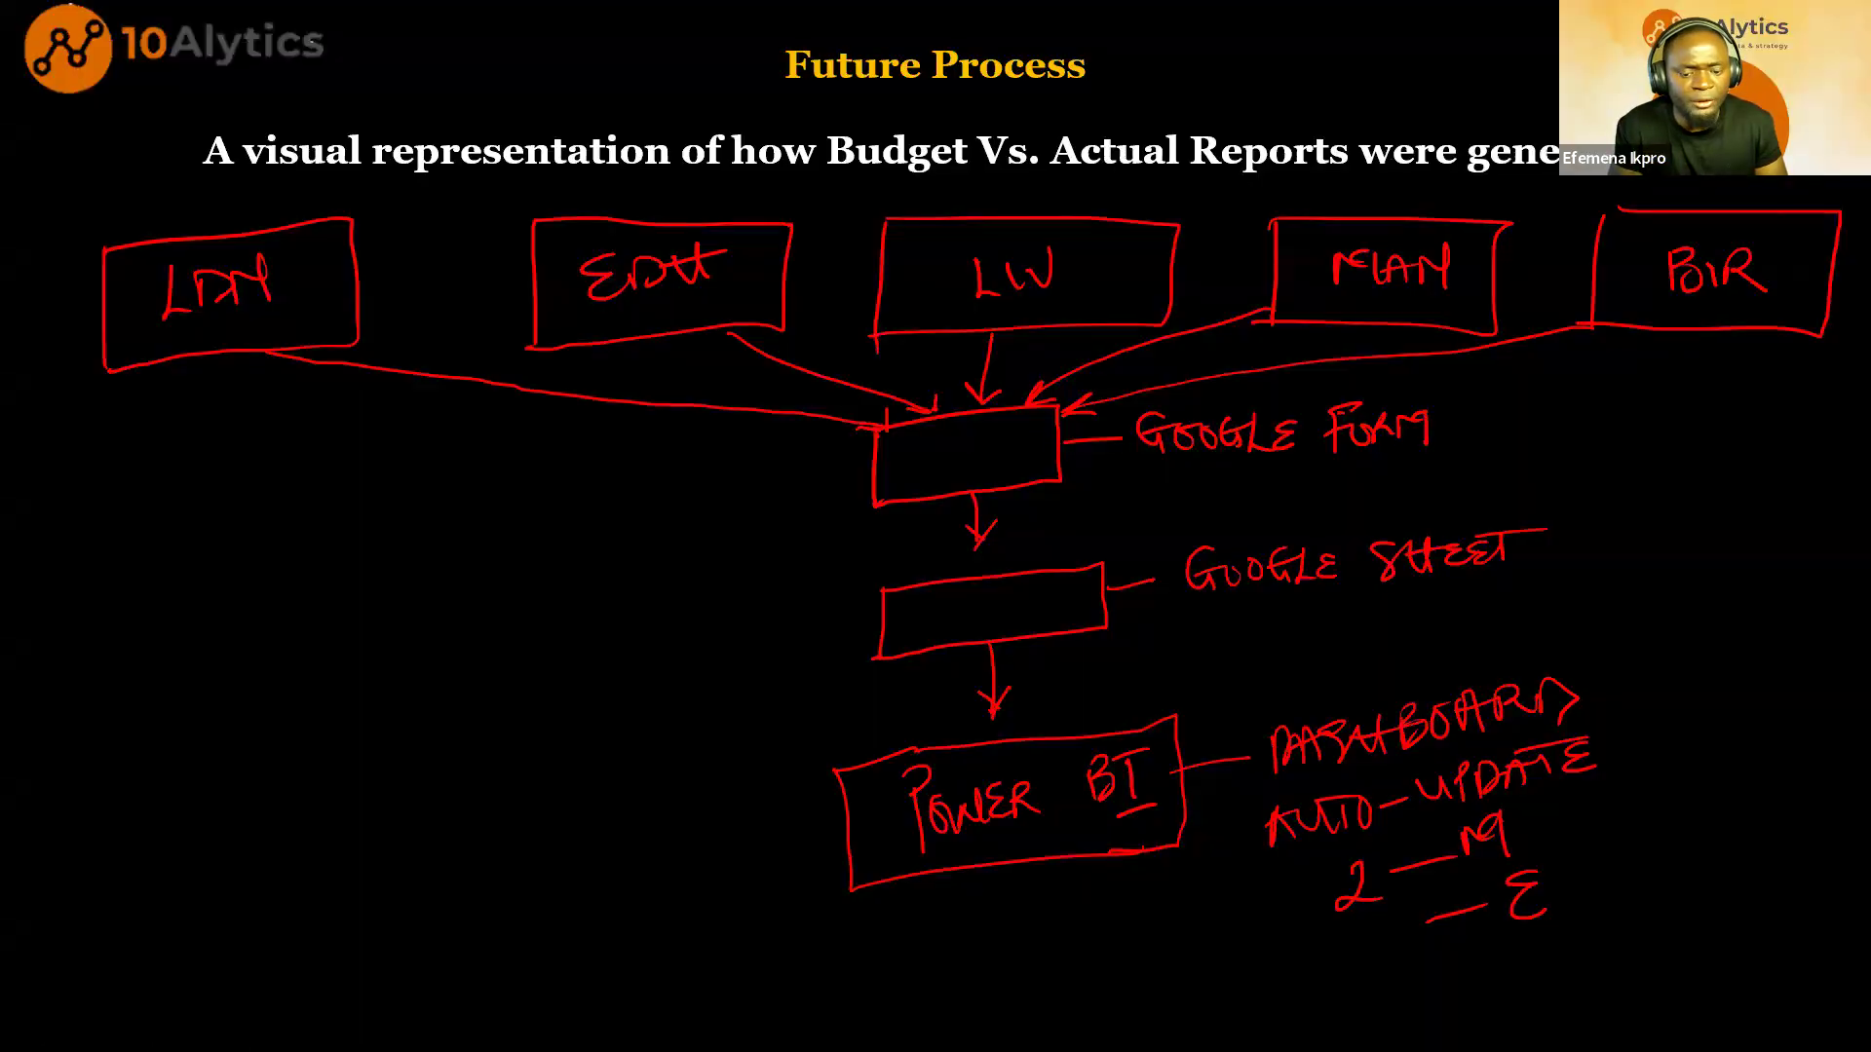
key(alt+Tab)
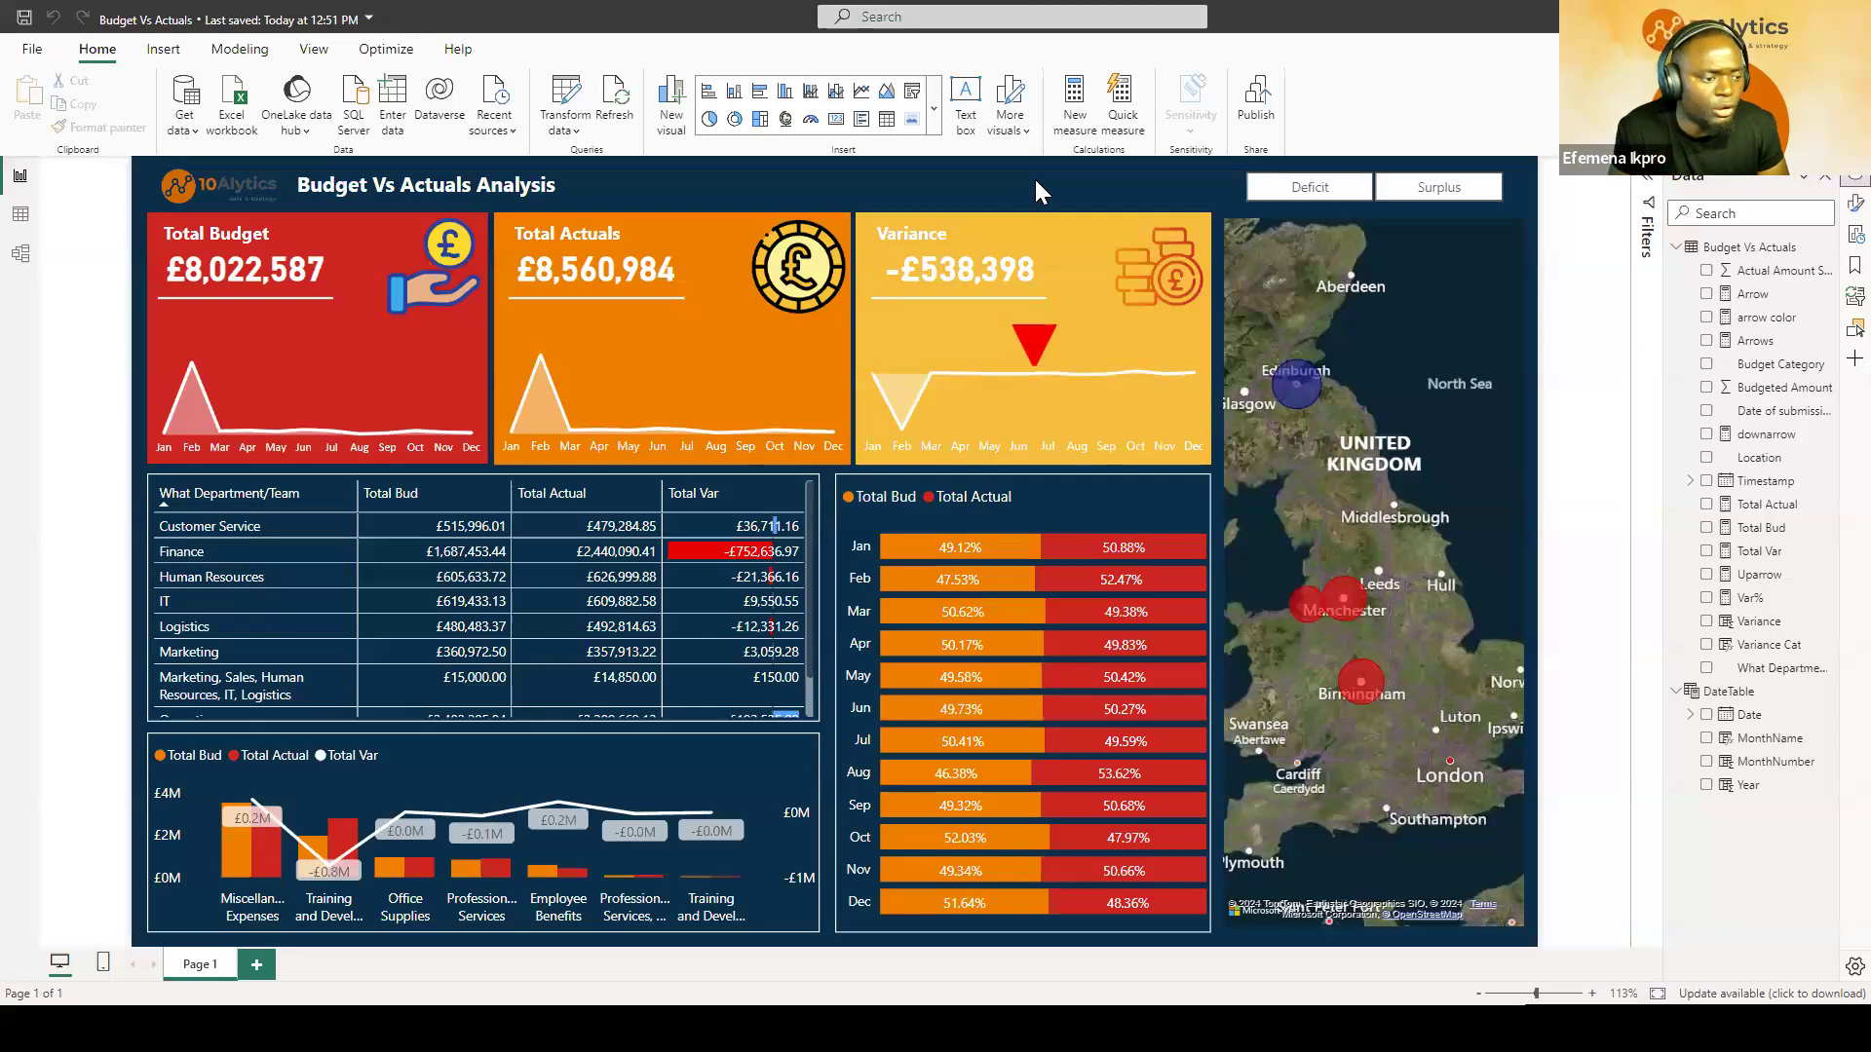
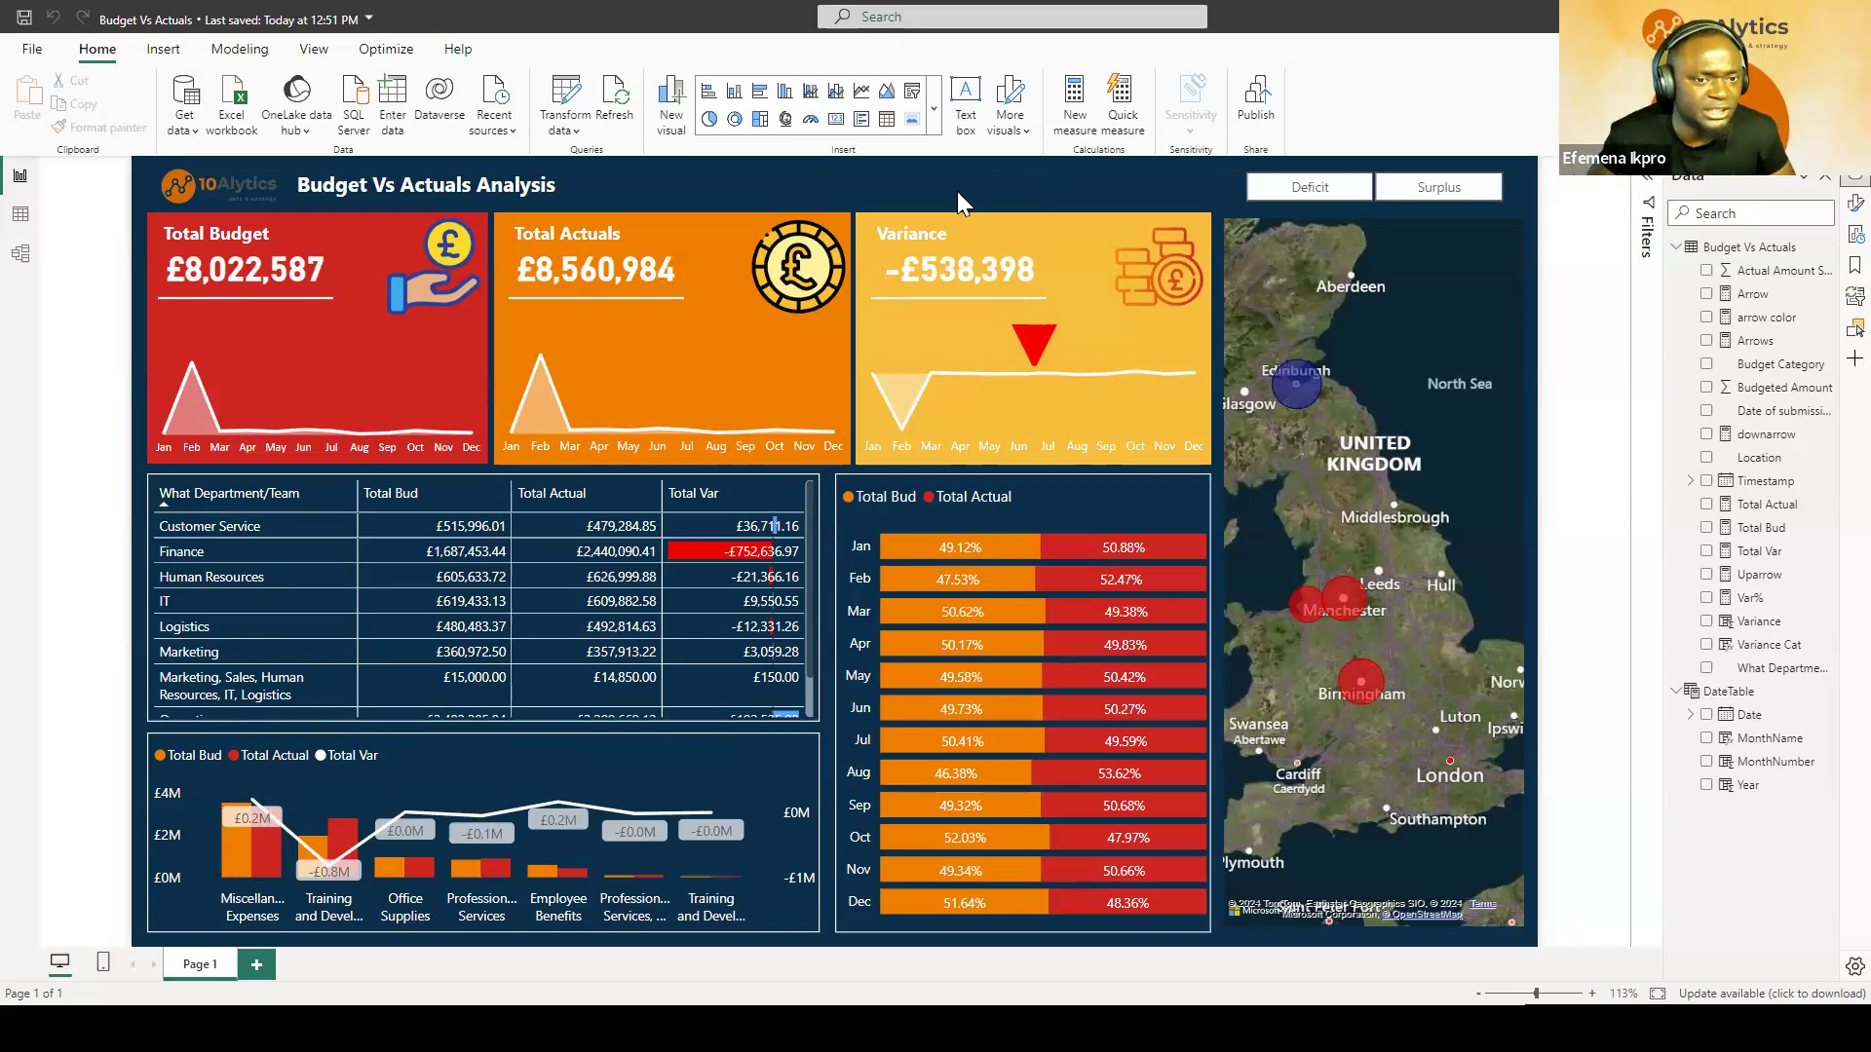
key(alt+Tab)
key(Right)
key(Right)
key(Right)
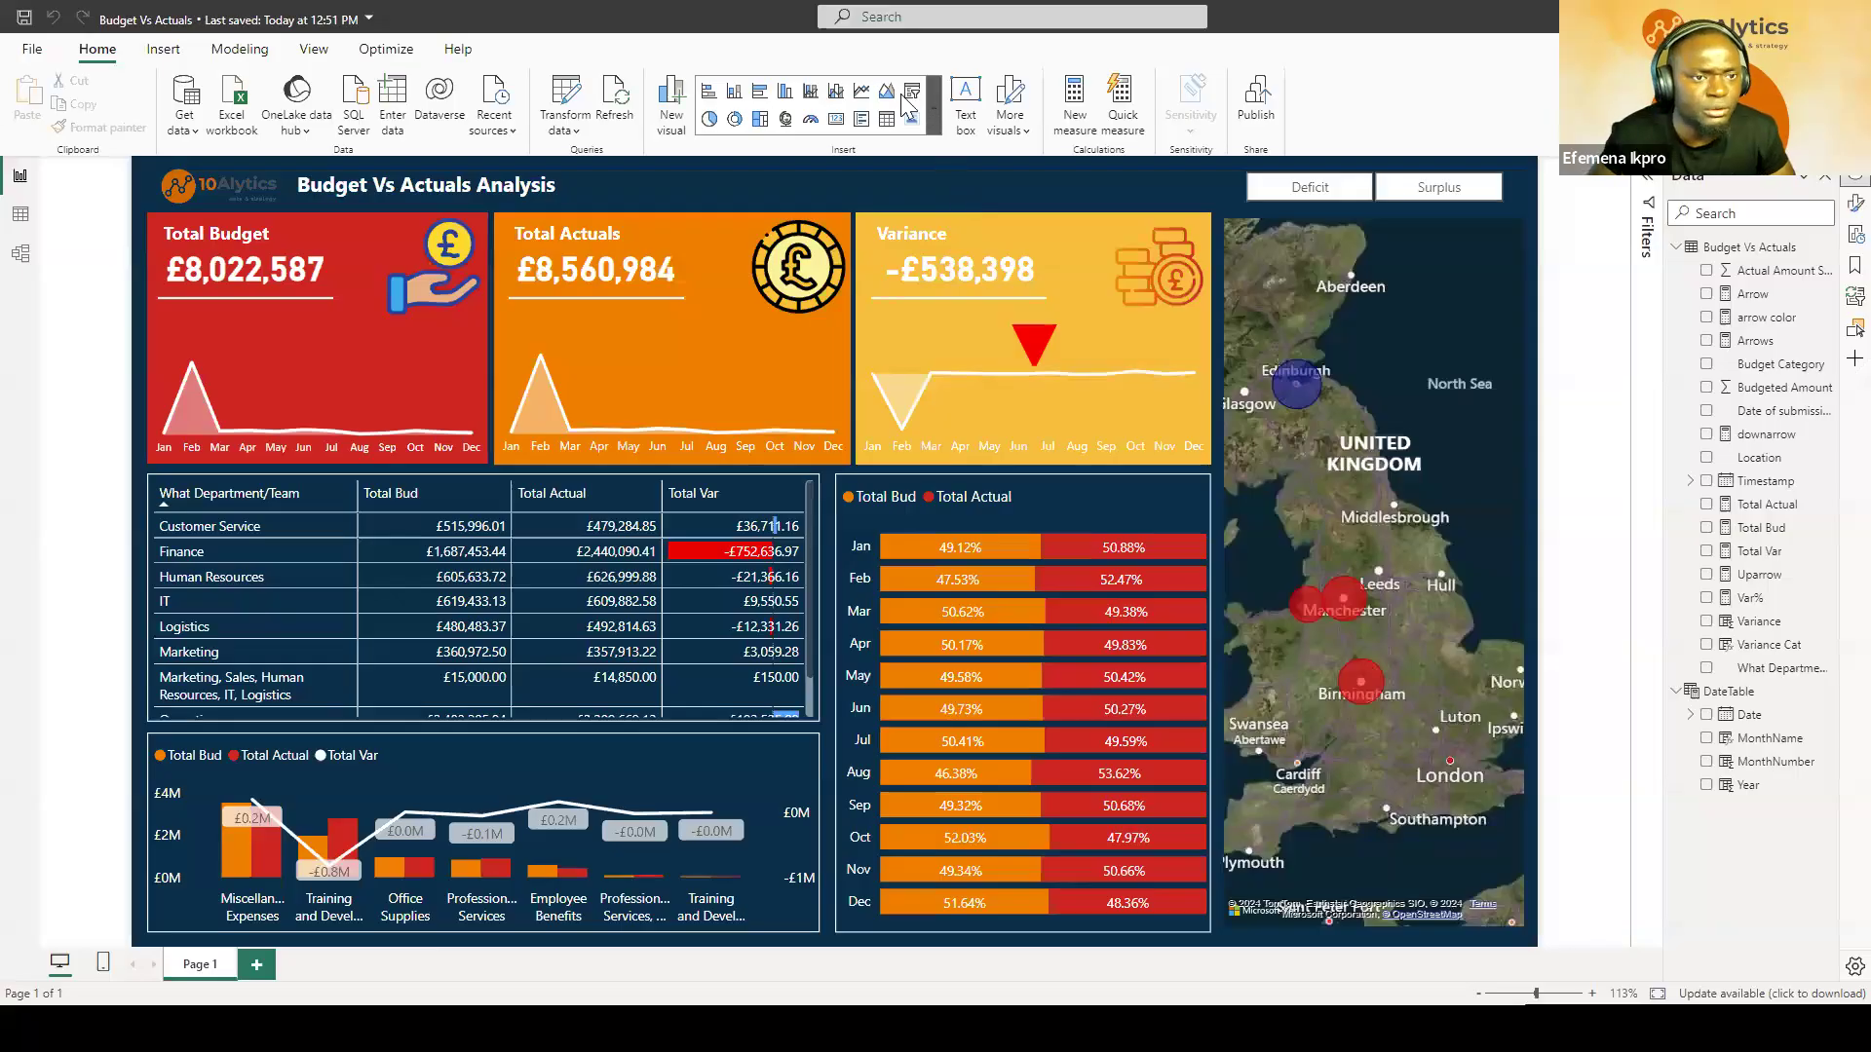
Step: Open the security role management of the report and create a role named London Team
click(237, 56)
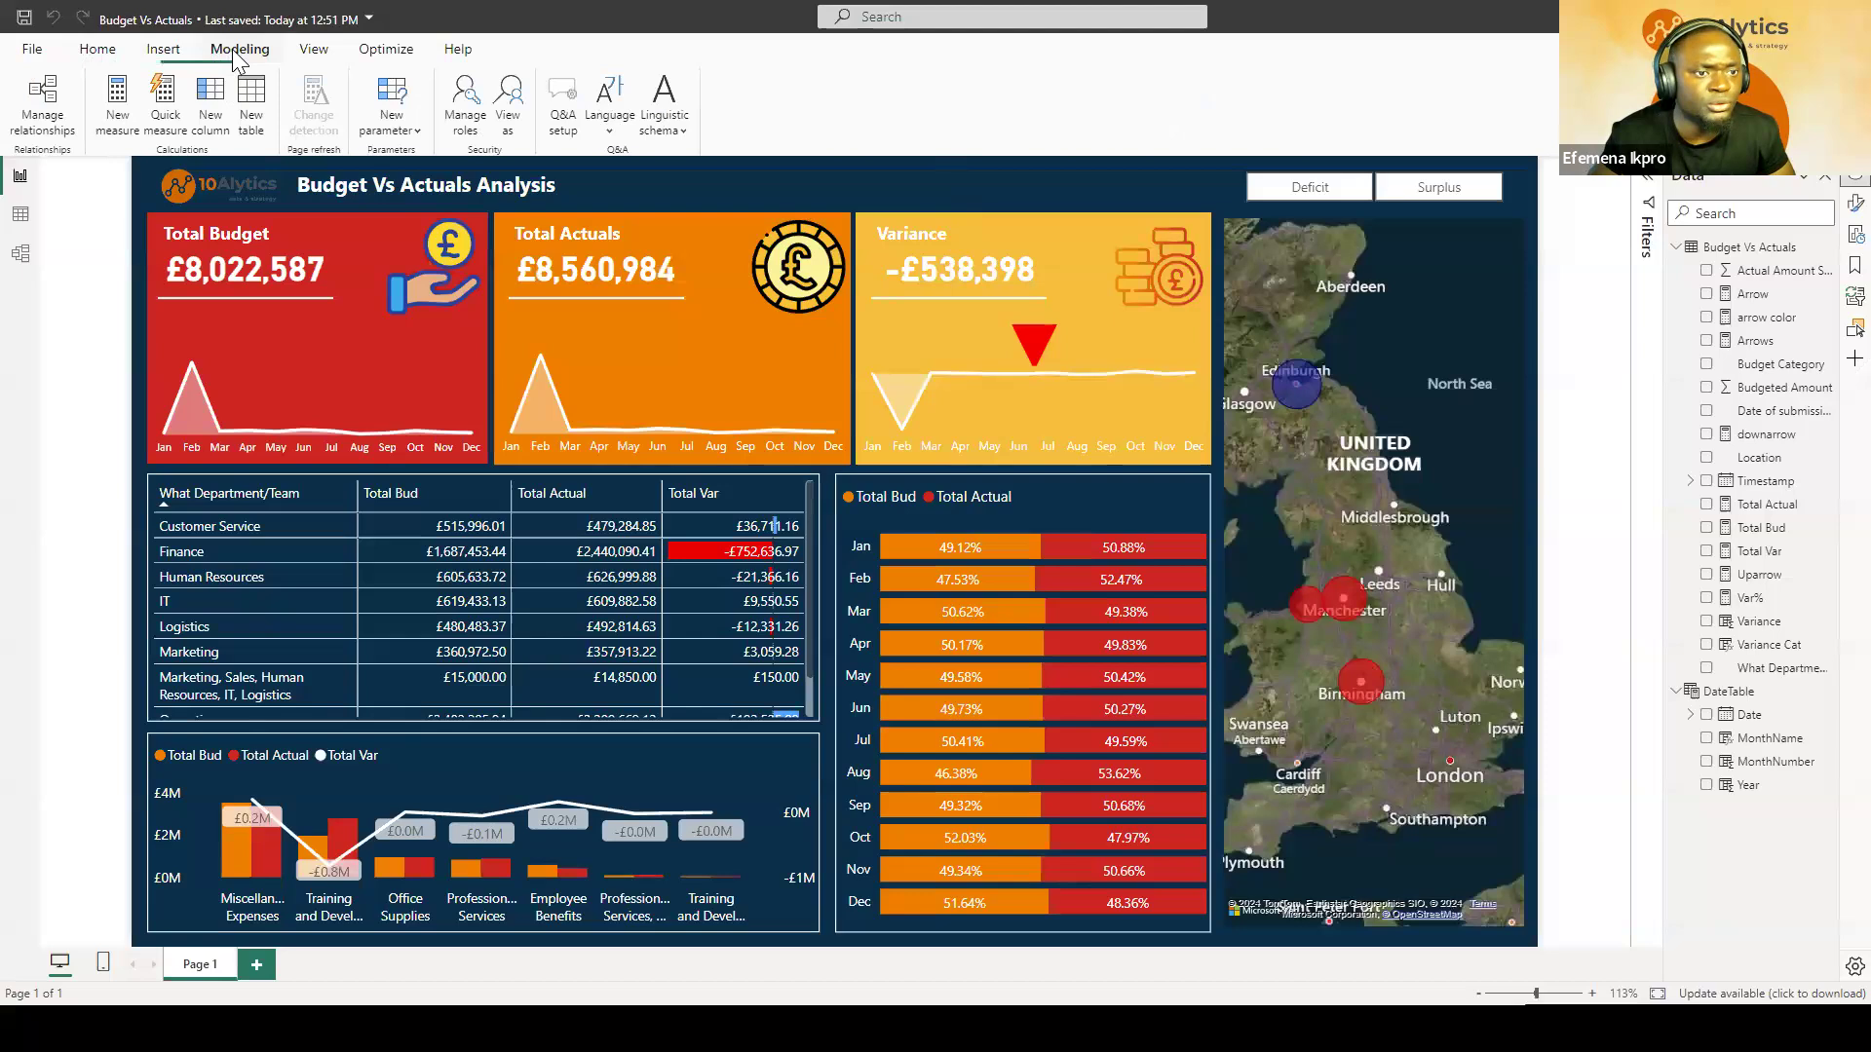
click(465, 109)
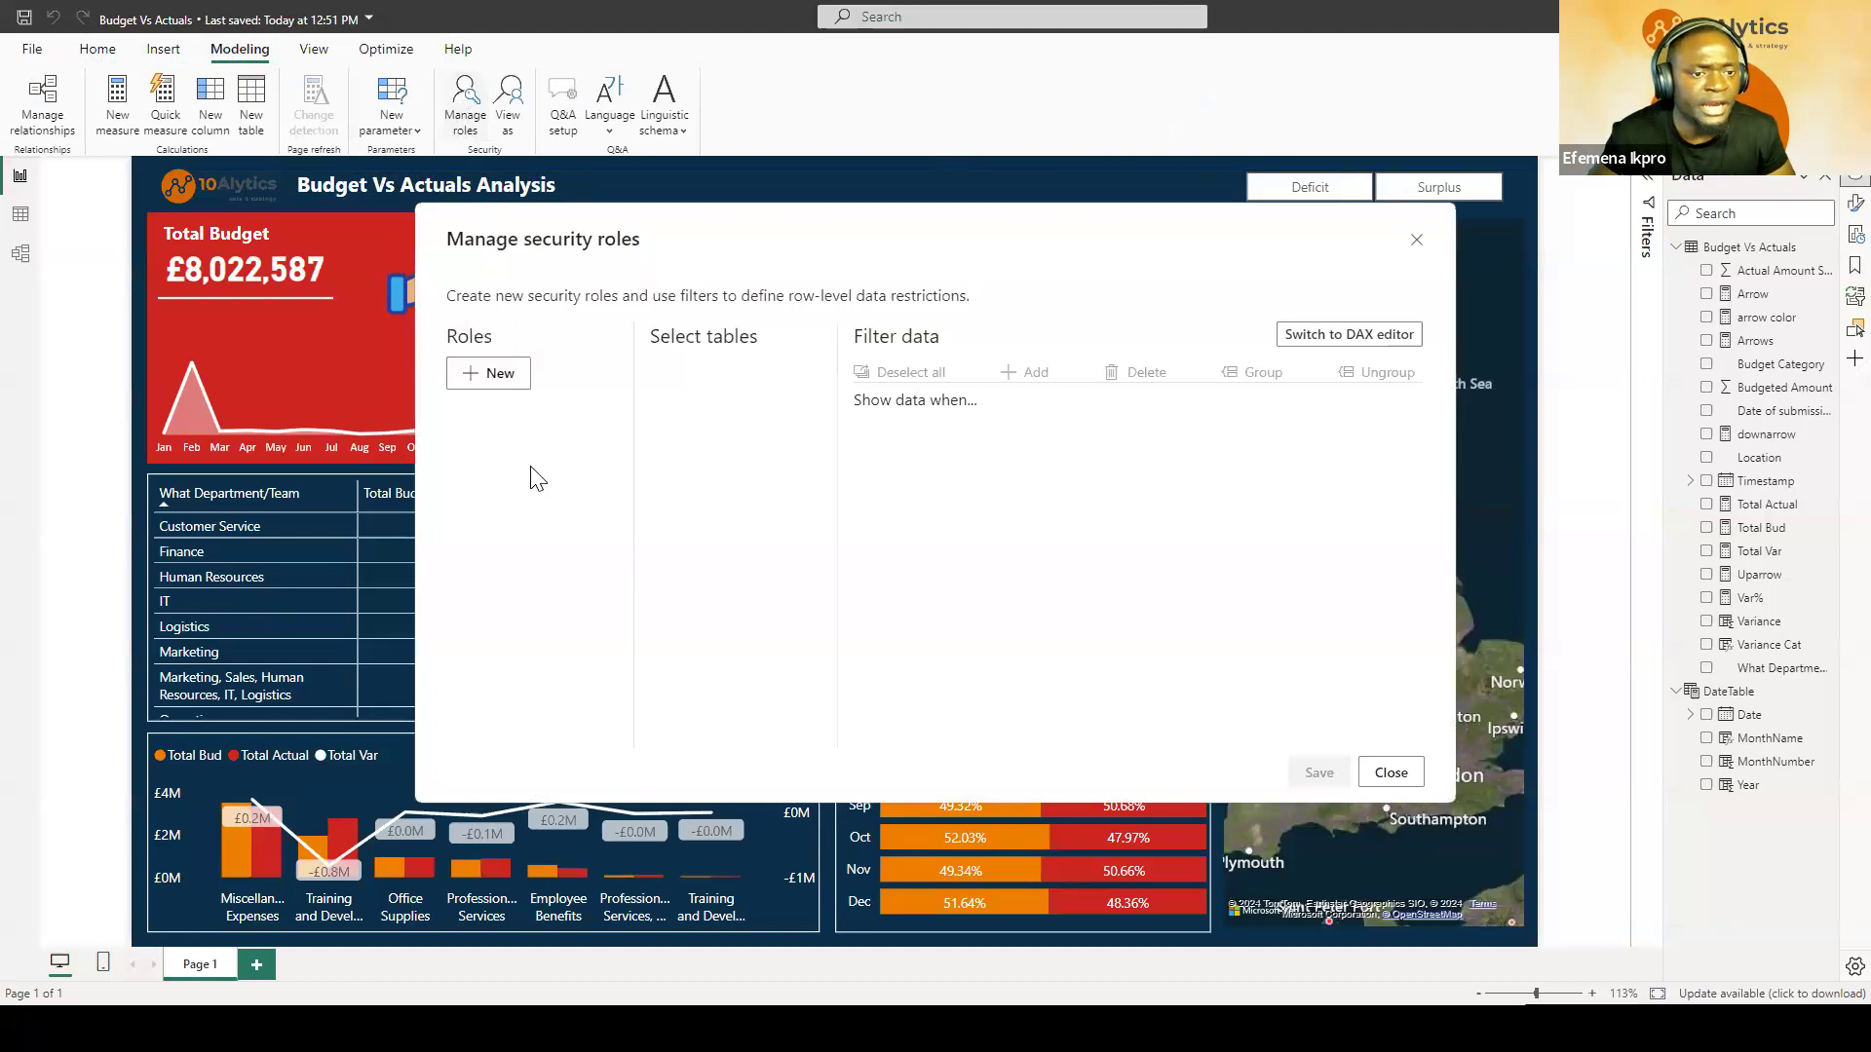
click(500, 380)
double_click(506, 439)
text(London)
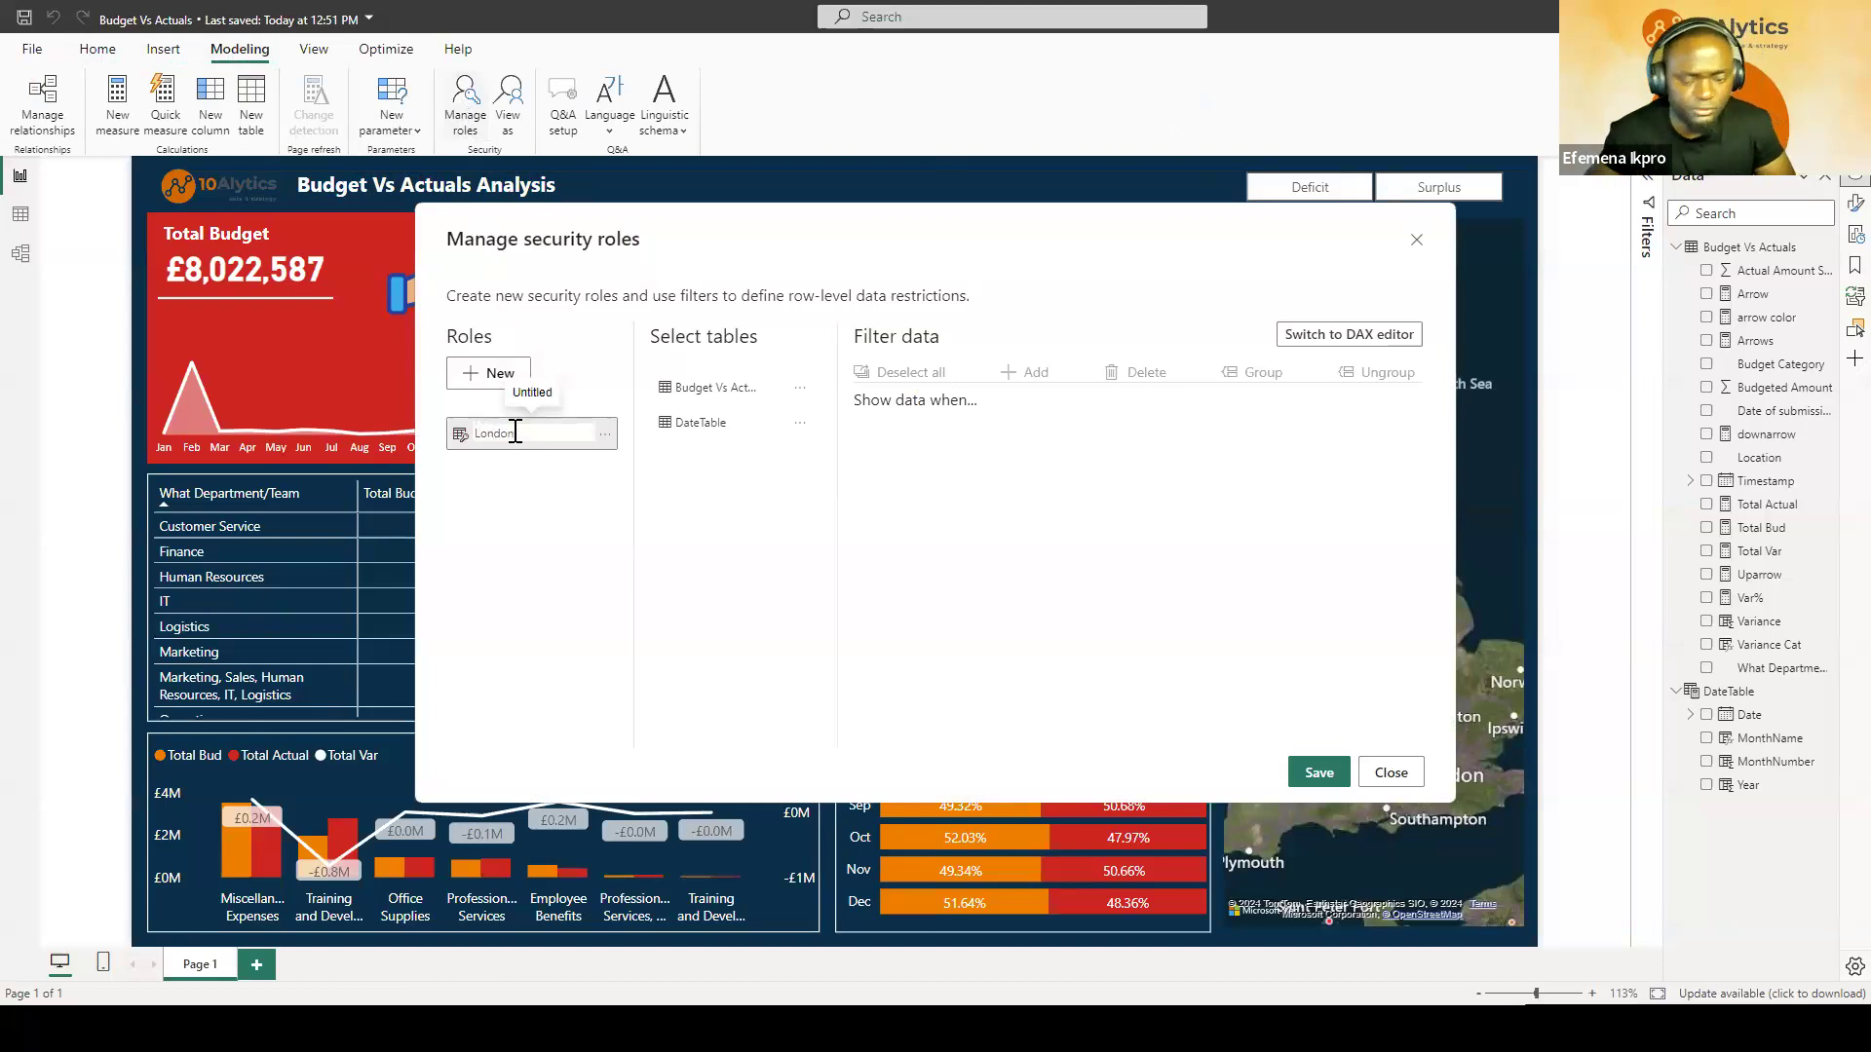
text( Team)
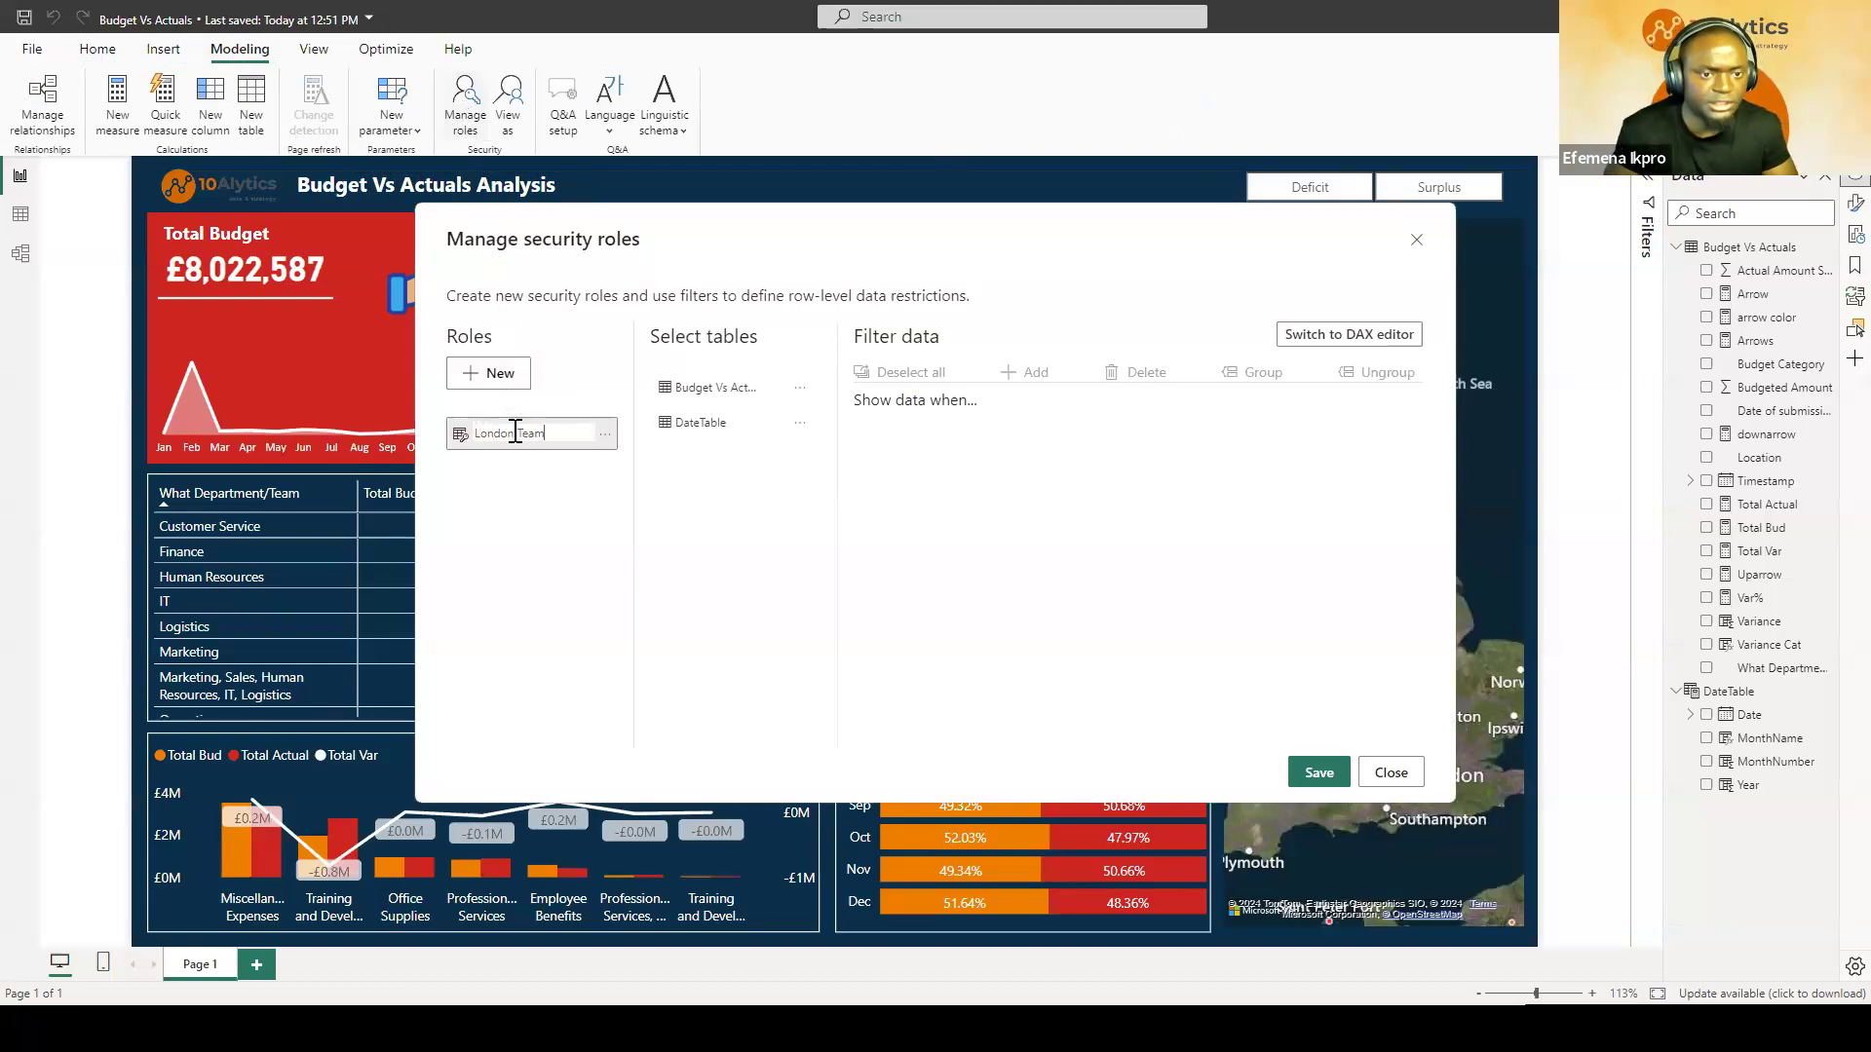
key(Return)
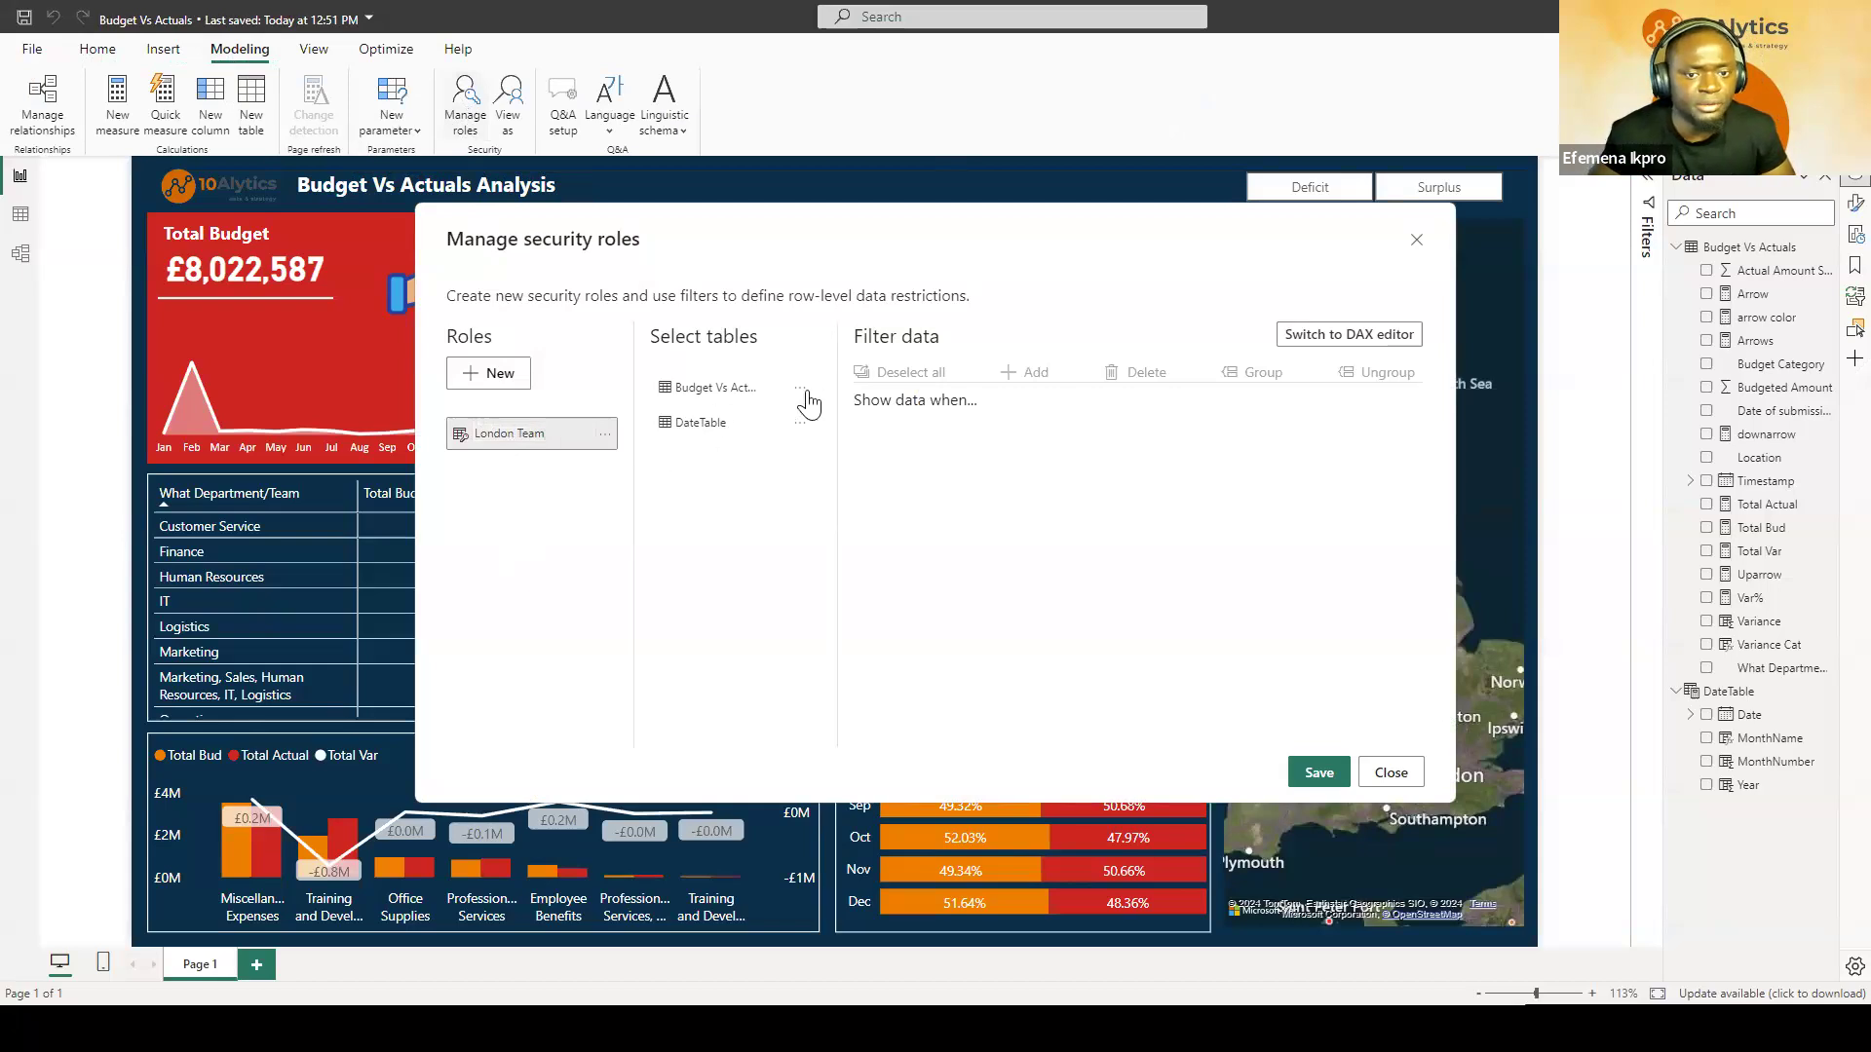
Step: Add a filter rule on the Budget Vs Actuals table to London Team with Location equal to London, and save the role
click(718, 394)
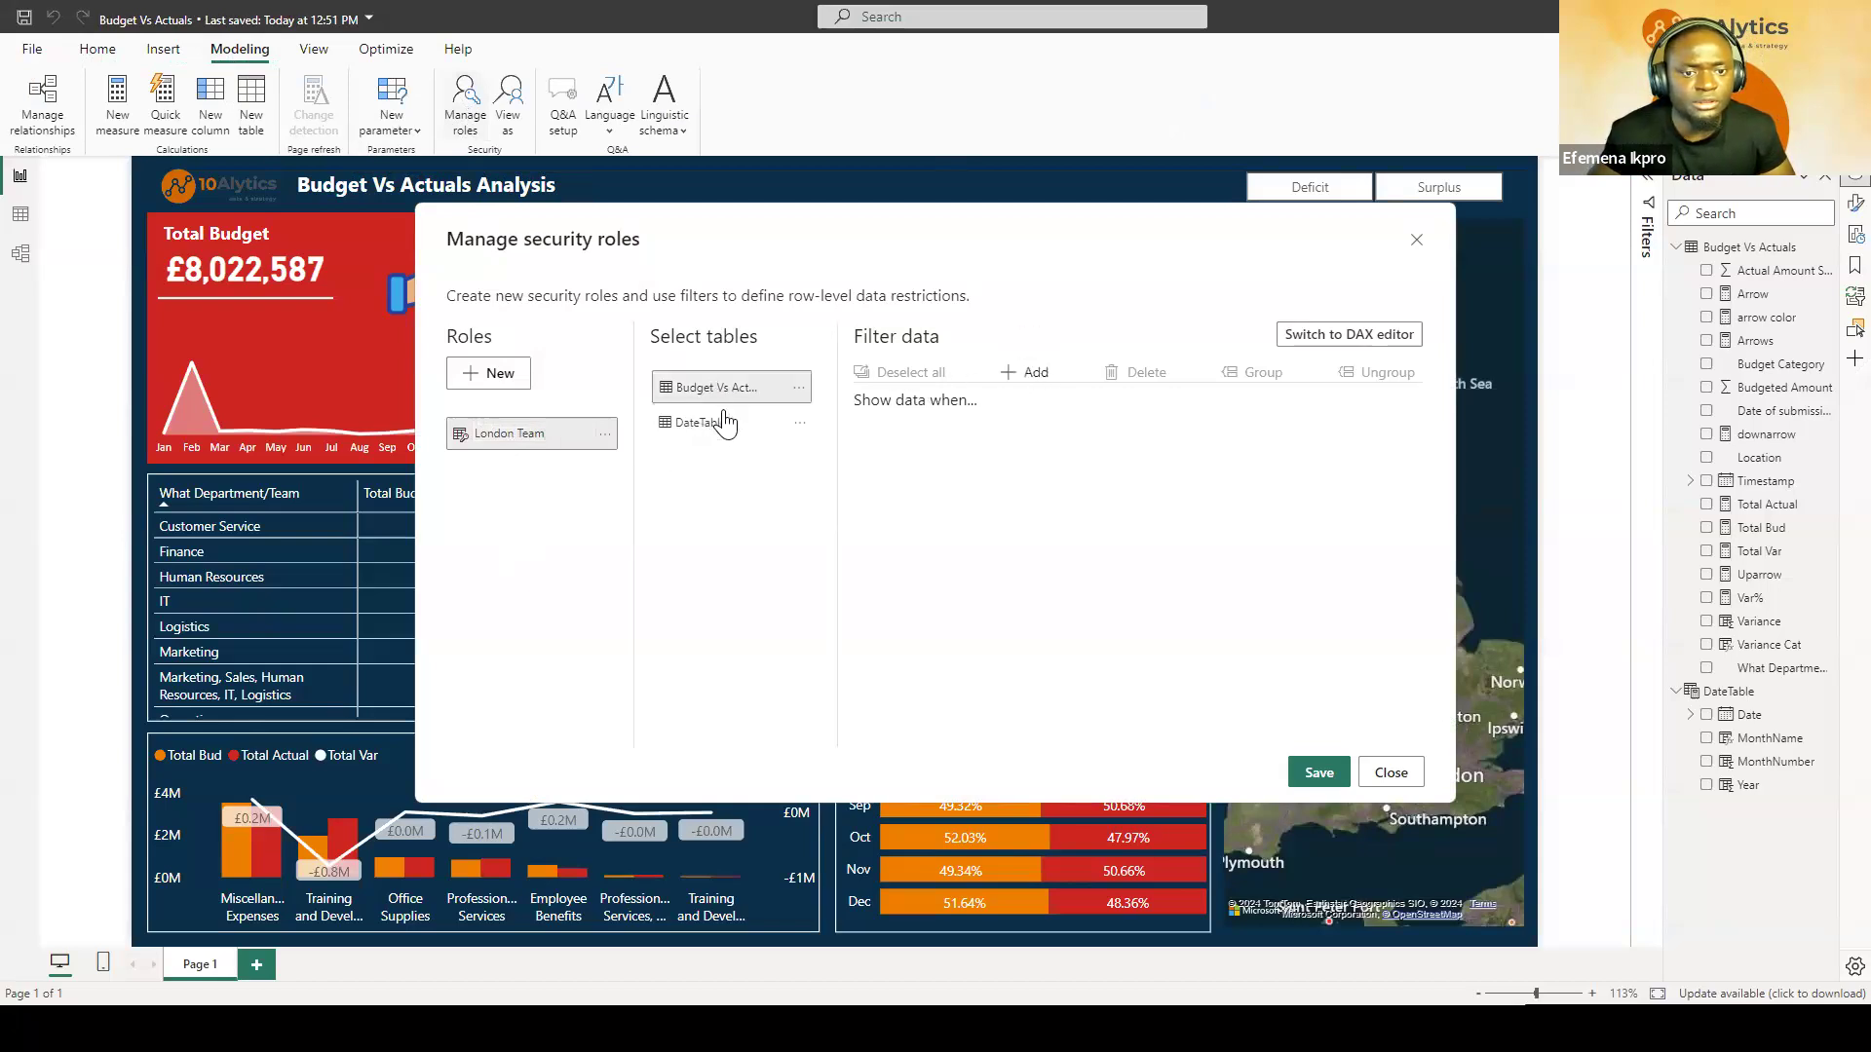
click(1029, 383)
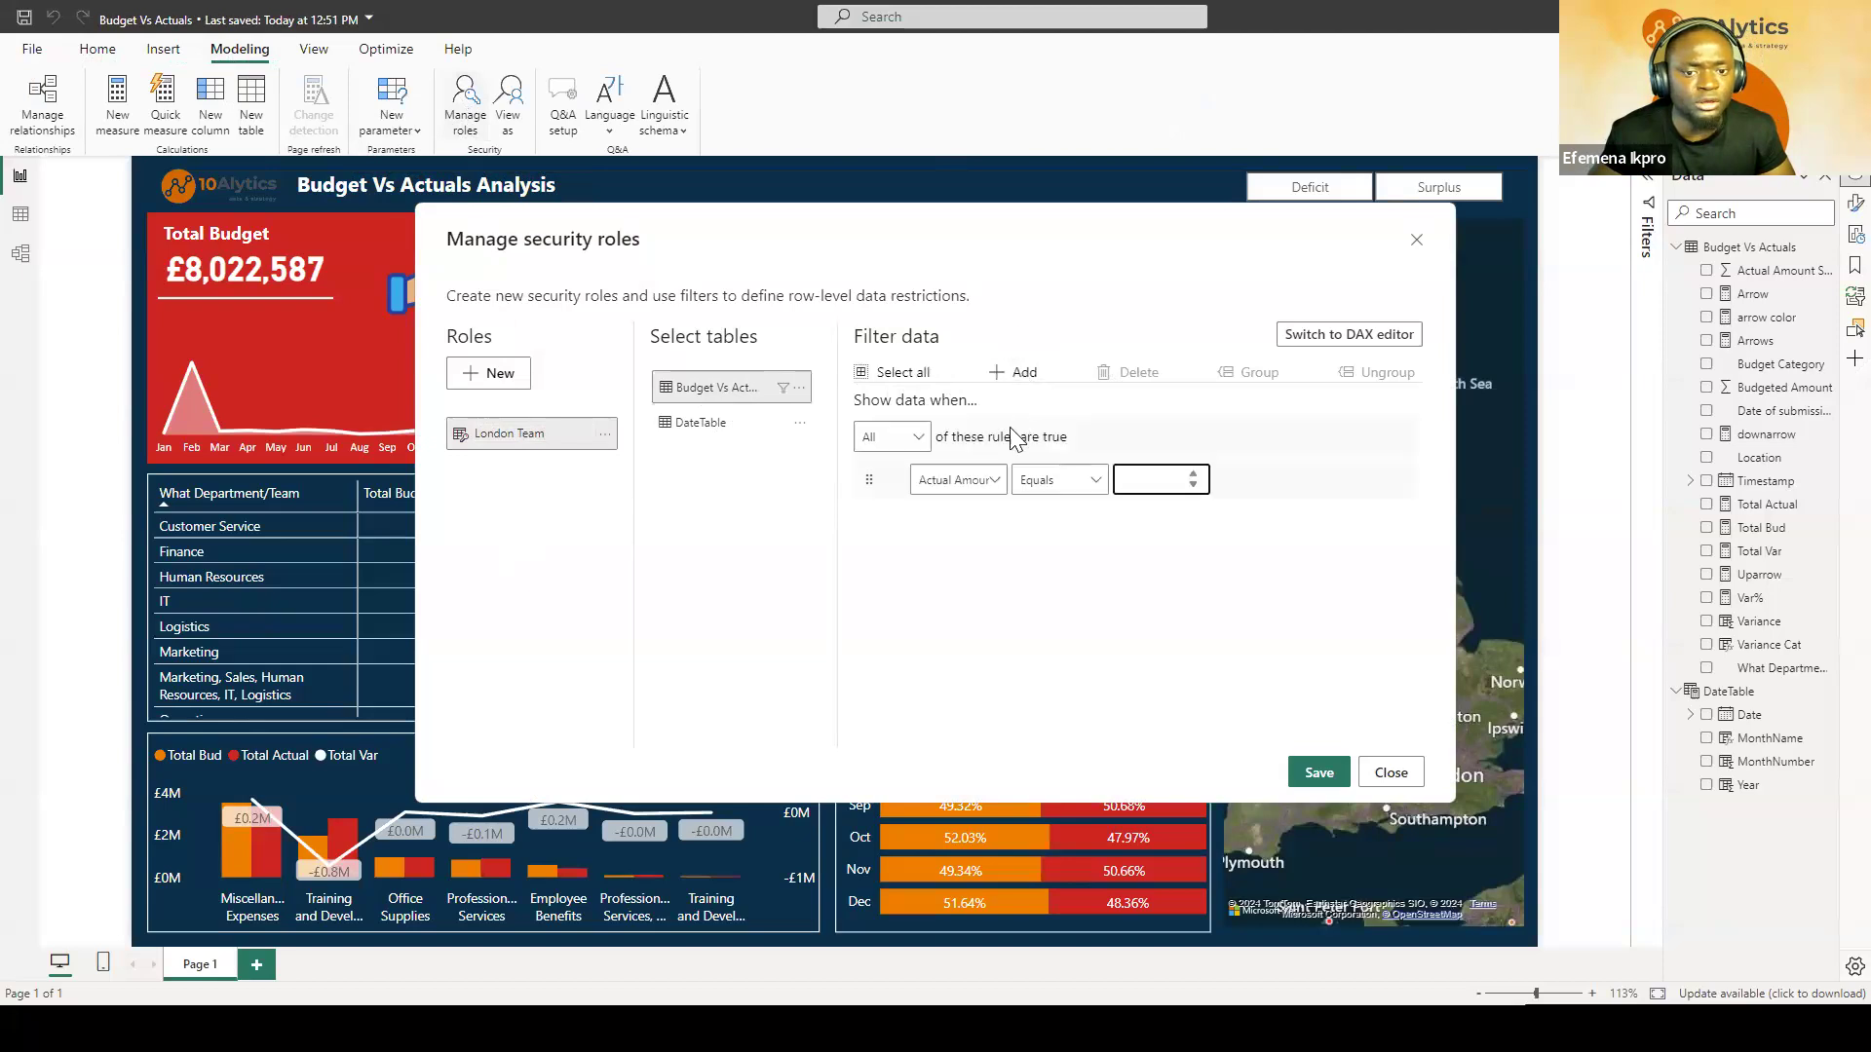
click(960, 482)
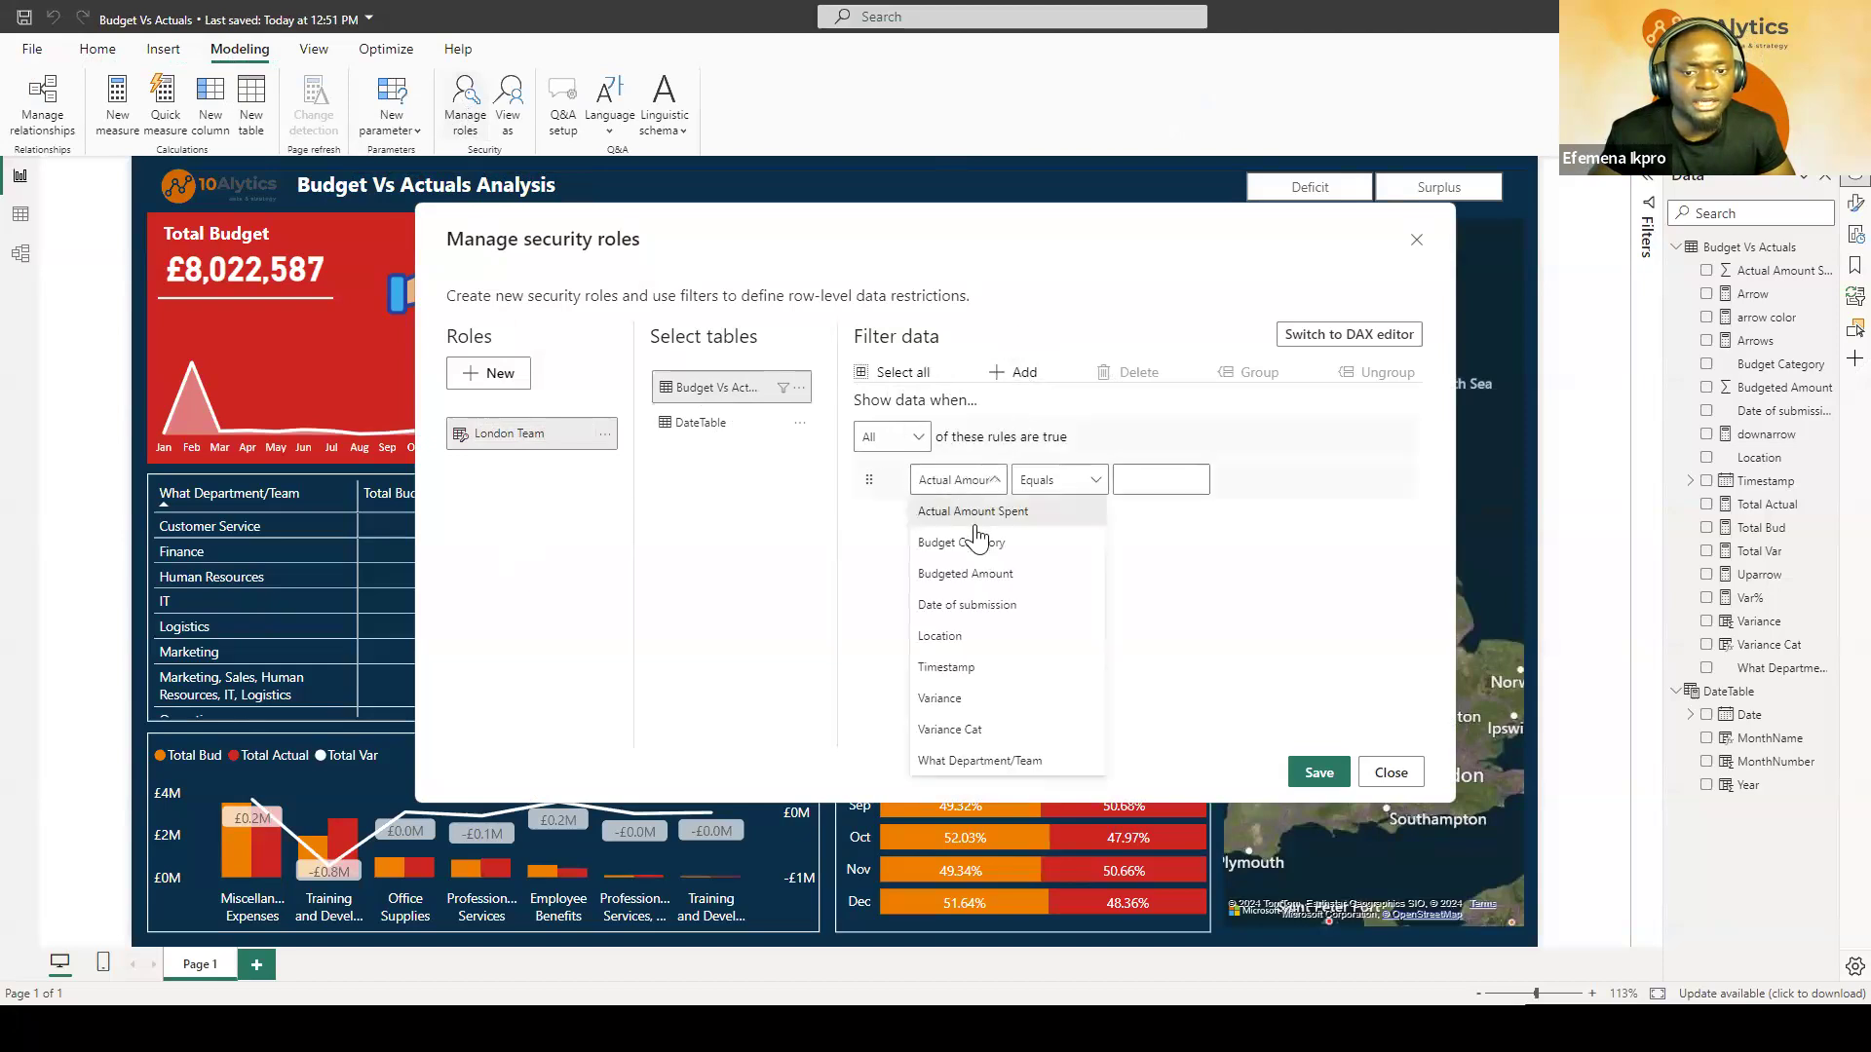
click(973, 644)
click(1140, 477)
text(London)
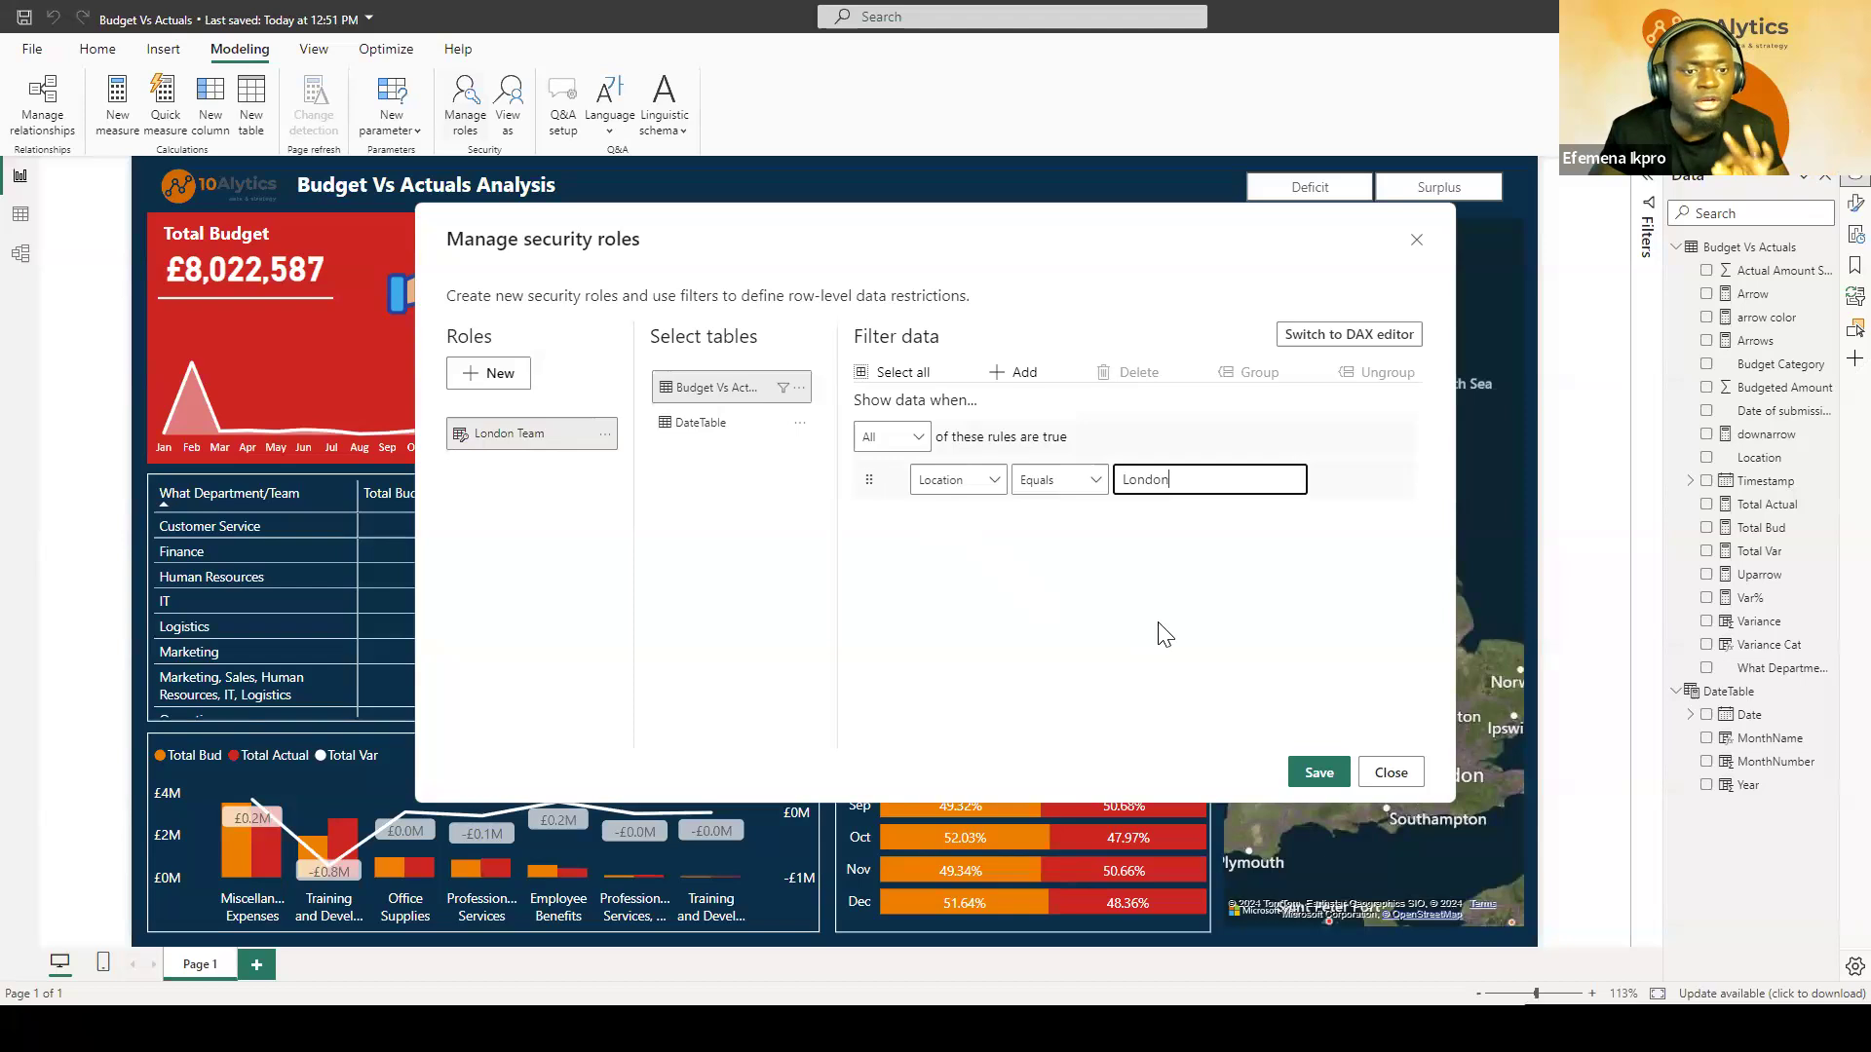
click(1320, 774)
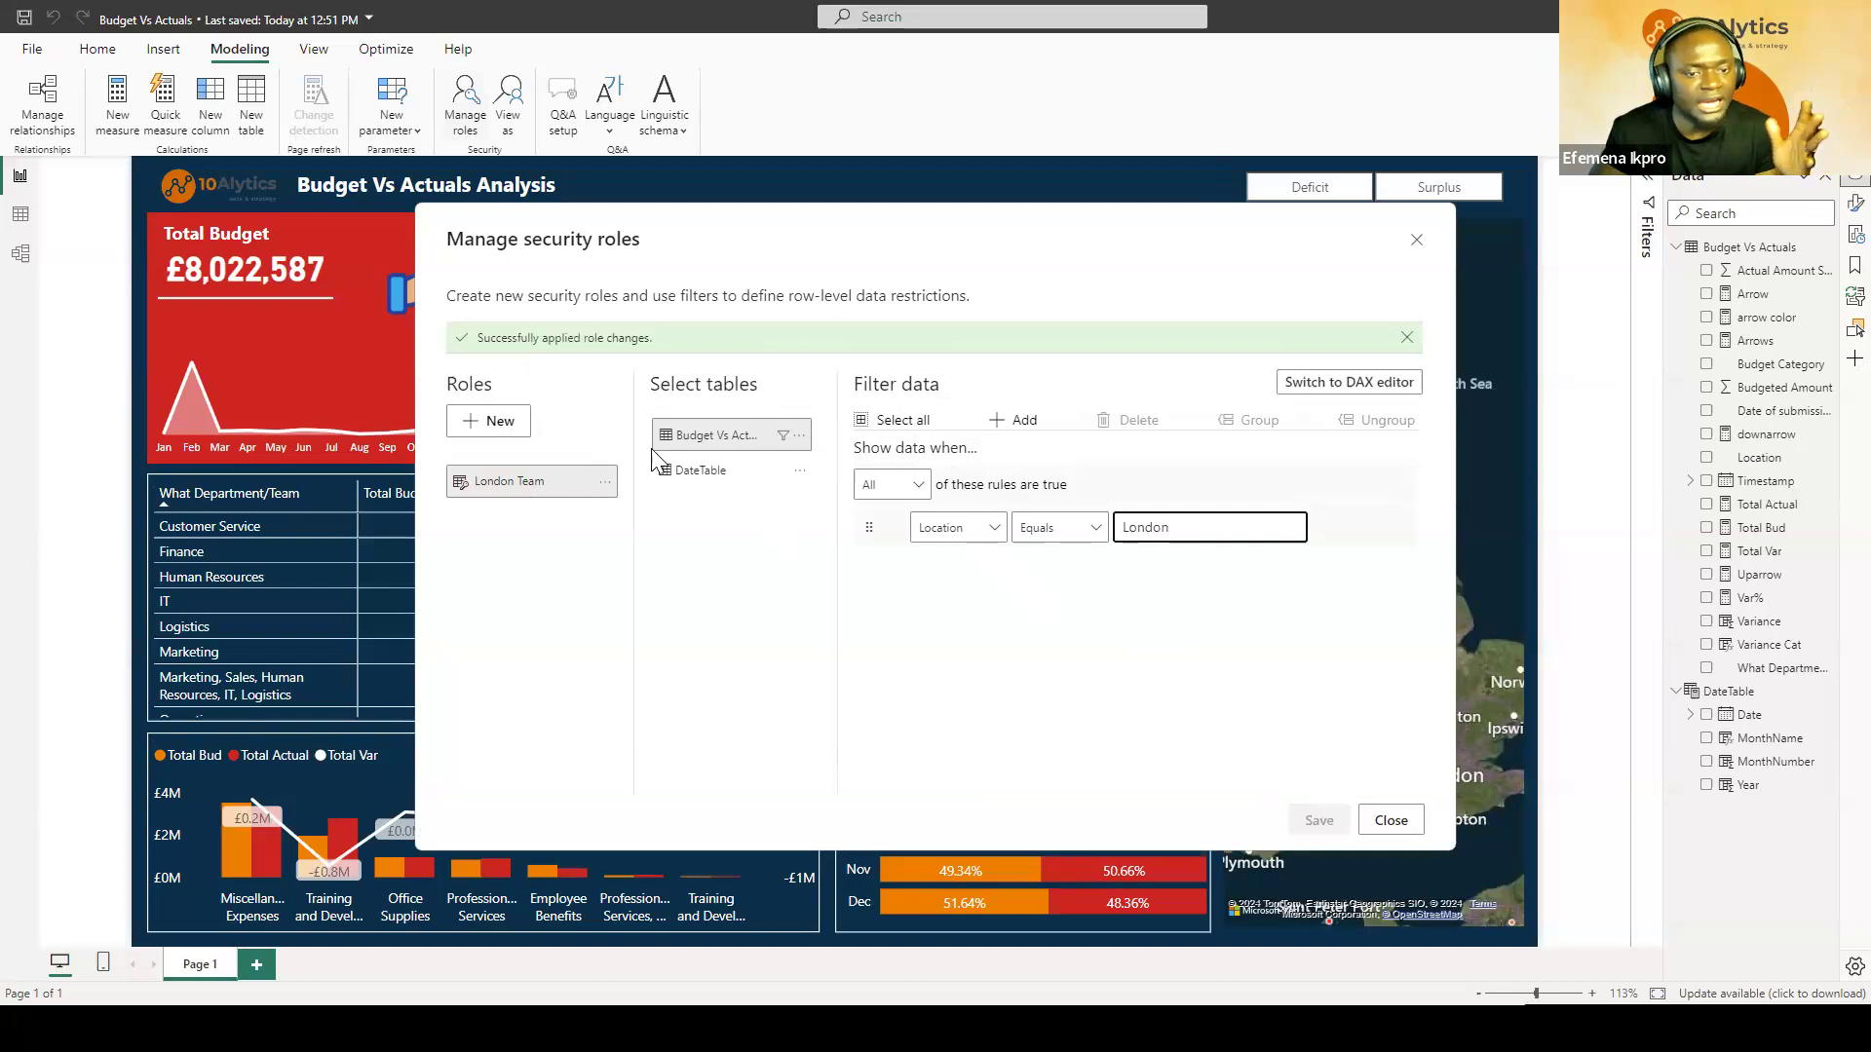
Step: Create a second security role named Liverpool Team
click(490, 425)
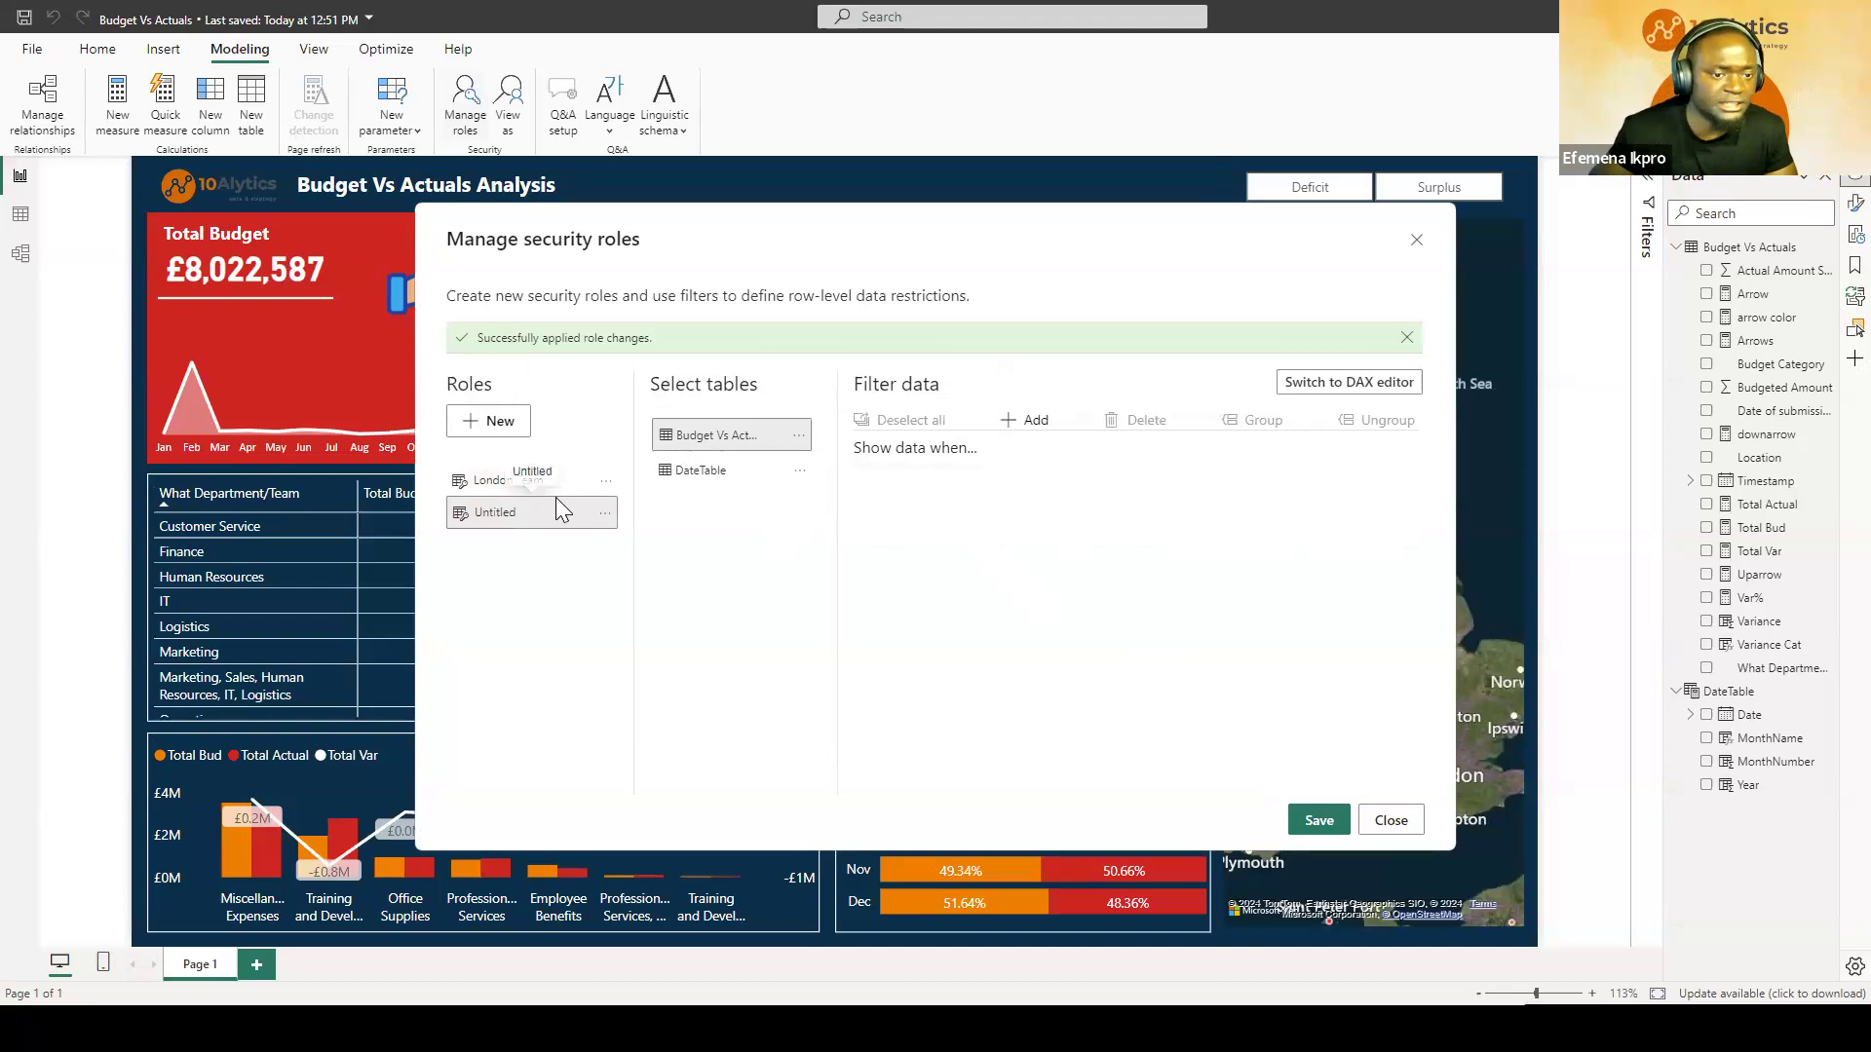
double_click(535, 523)
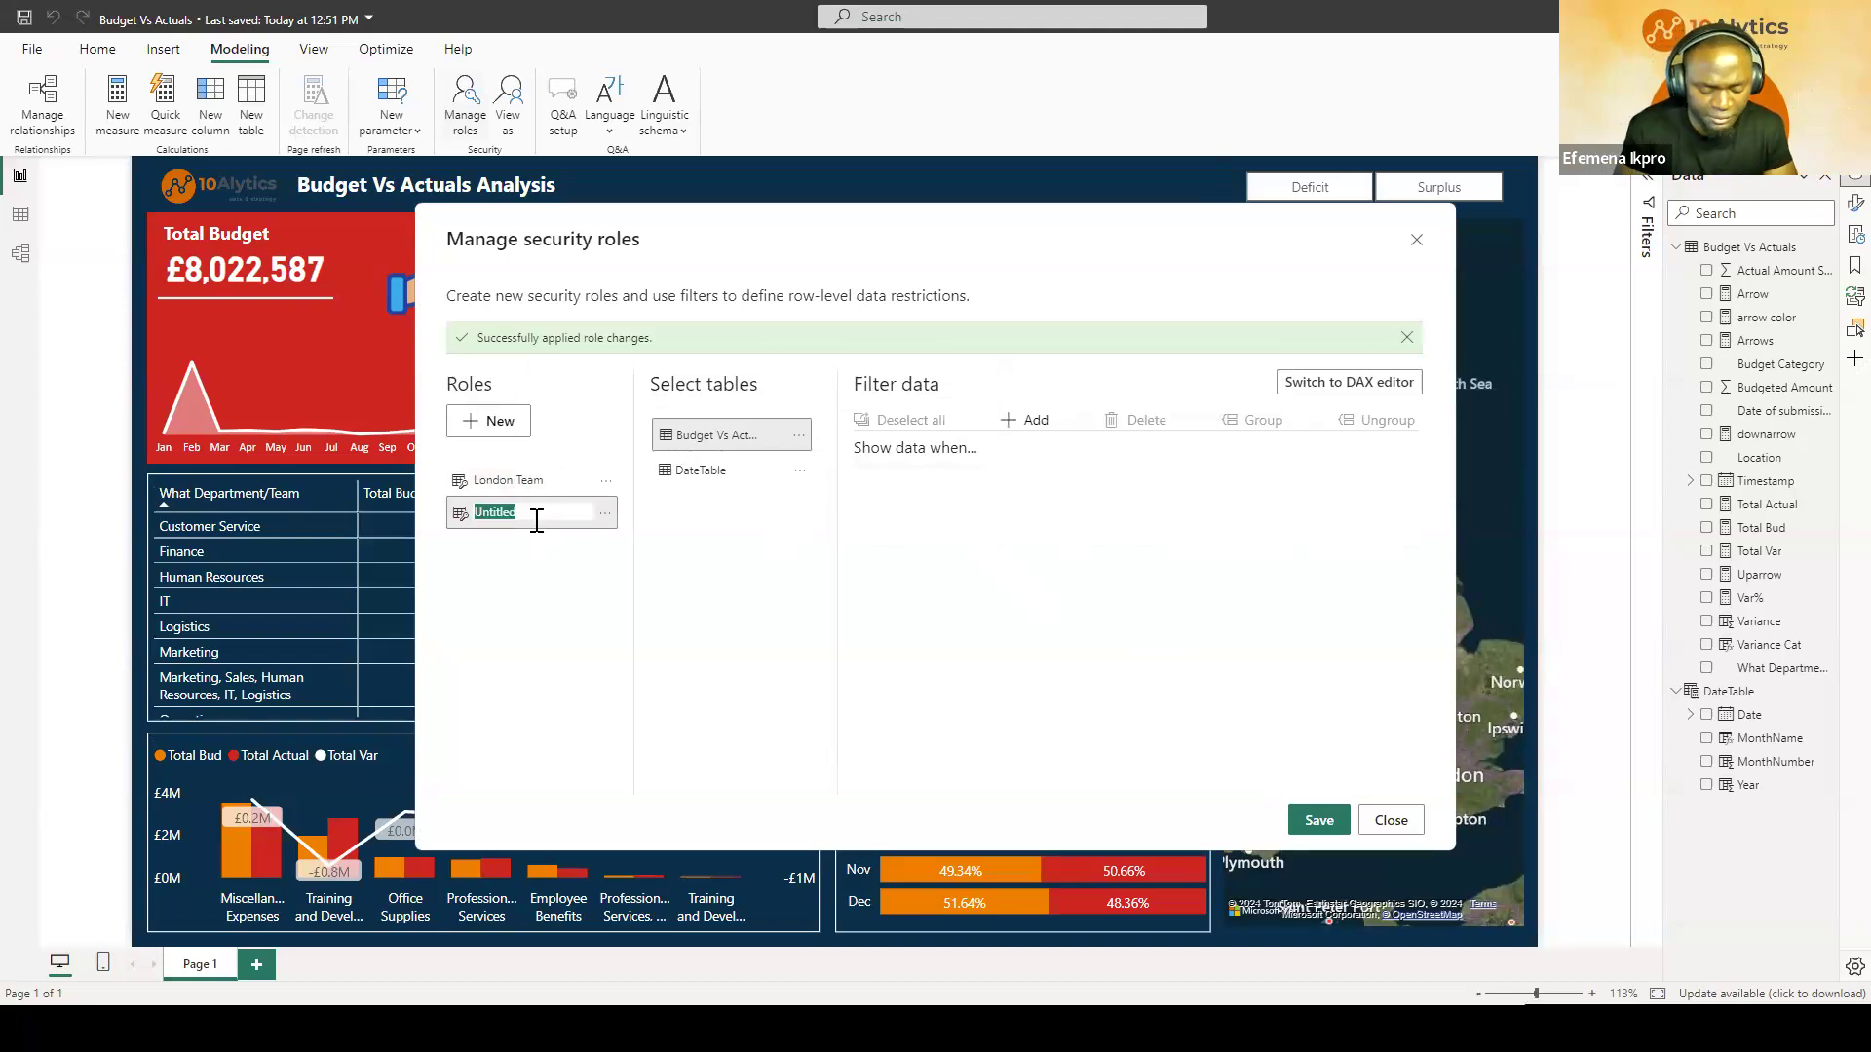
text(Liver)
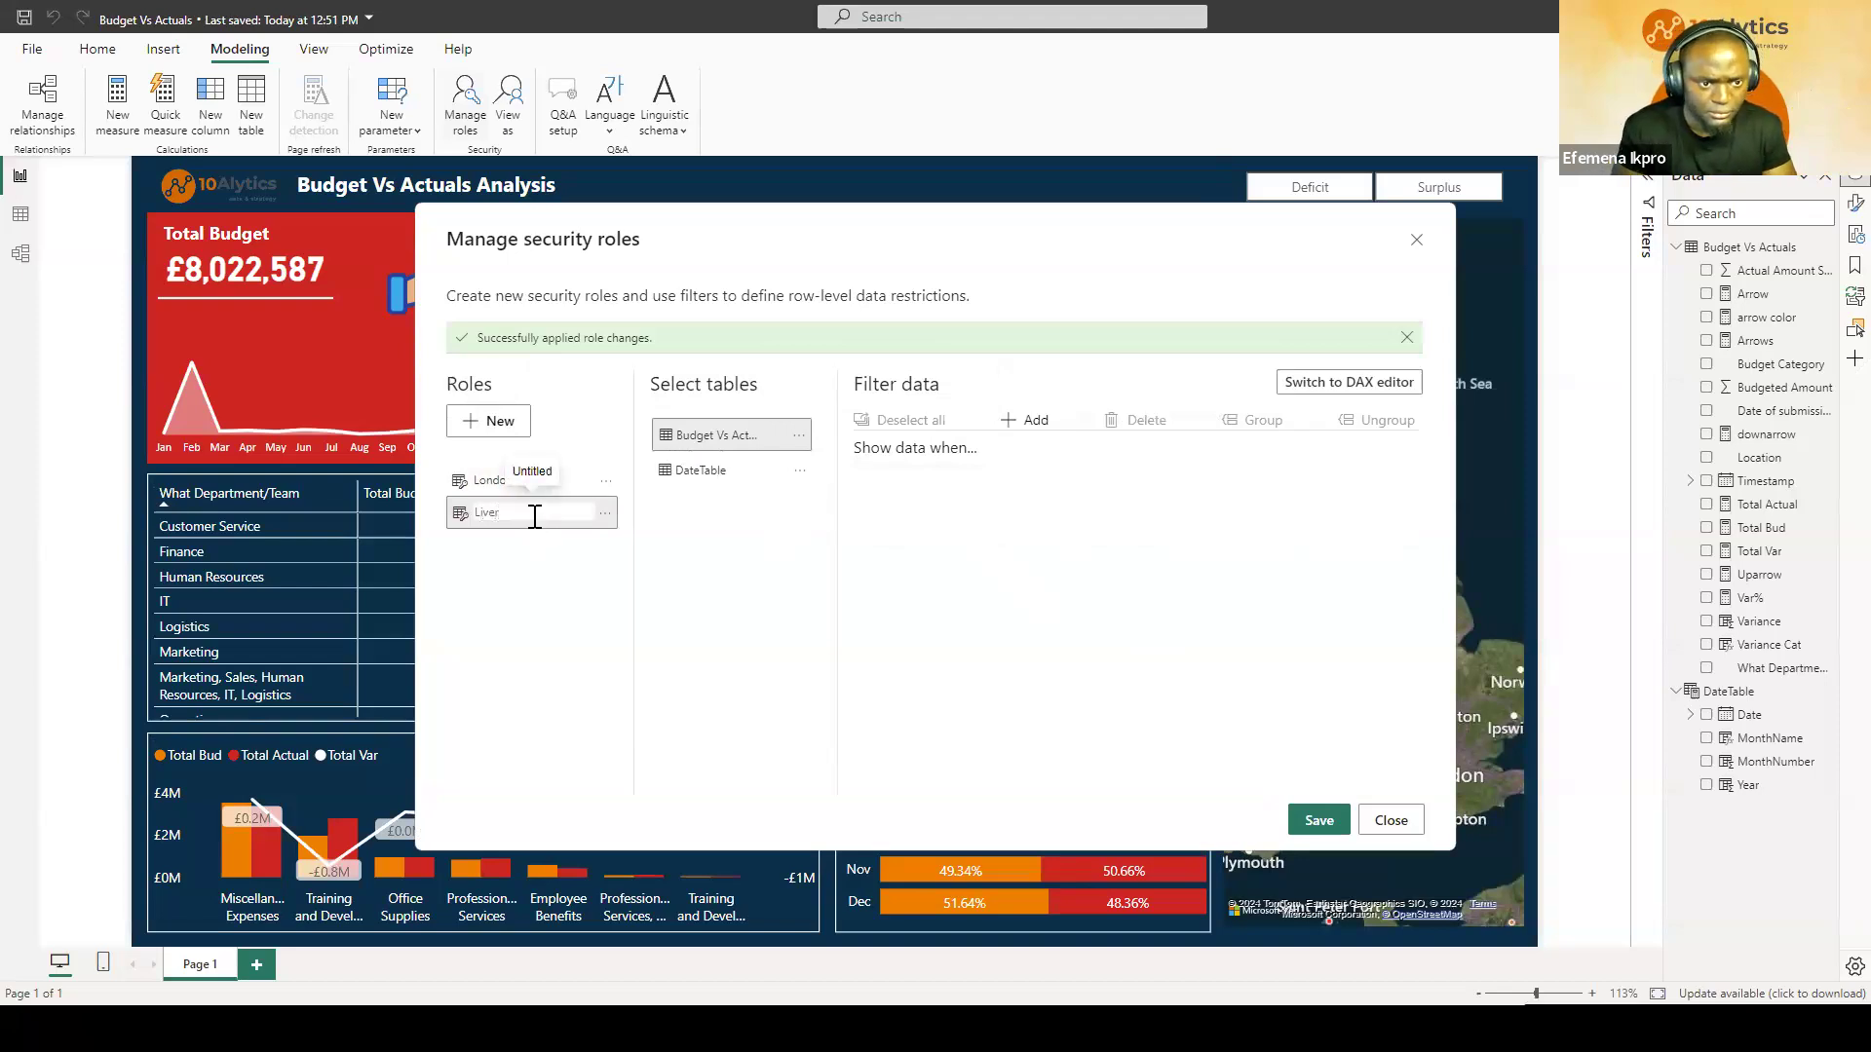
text(pool Te)
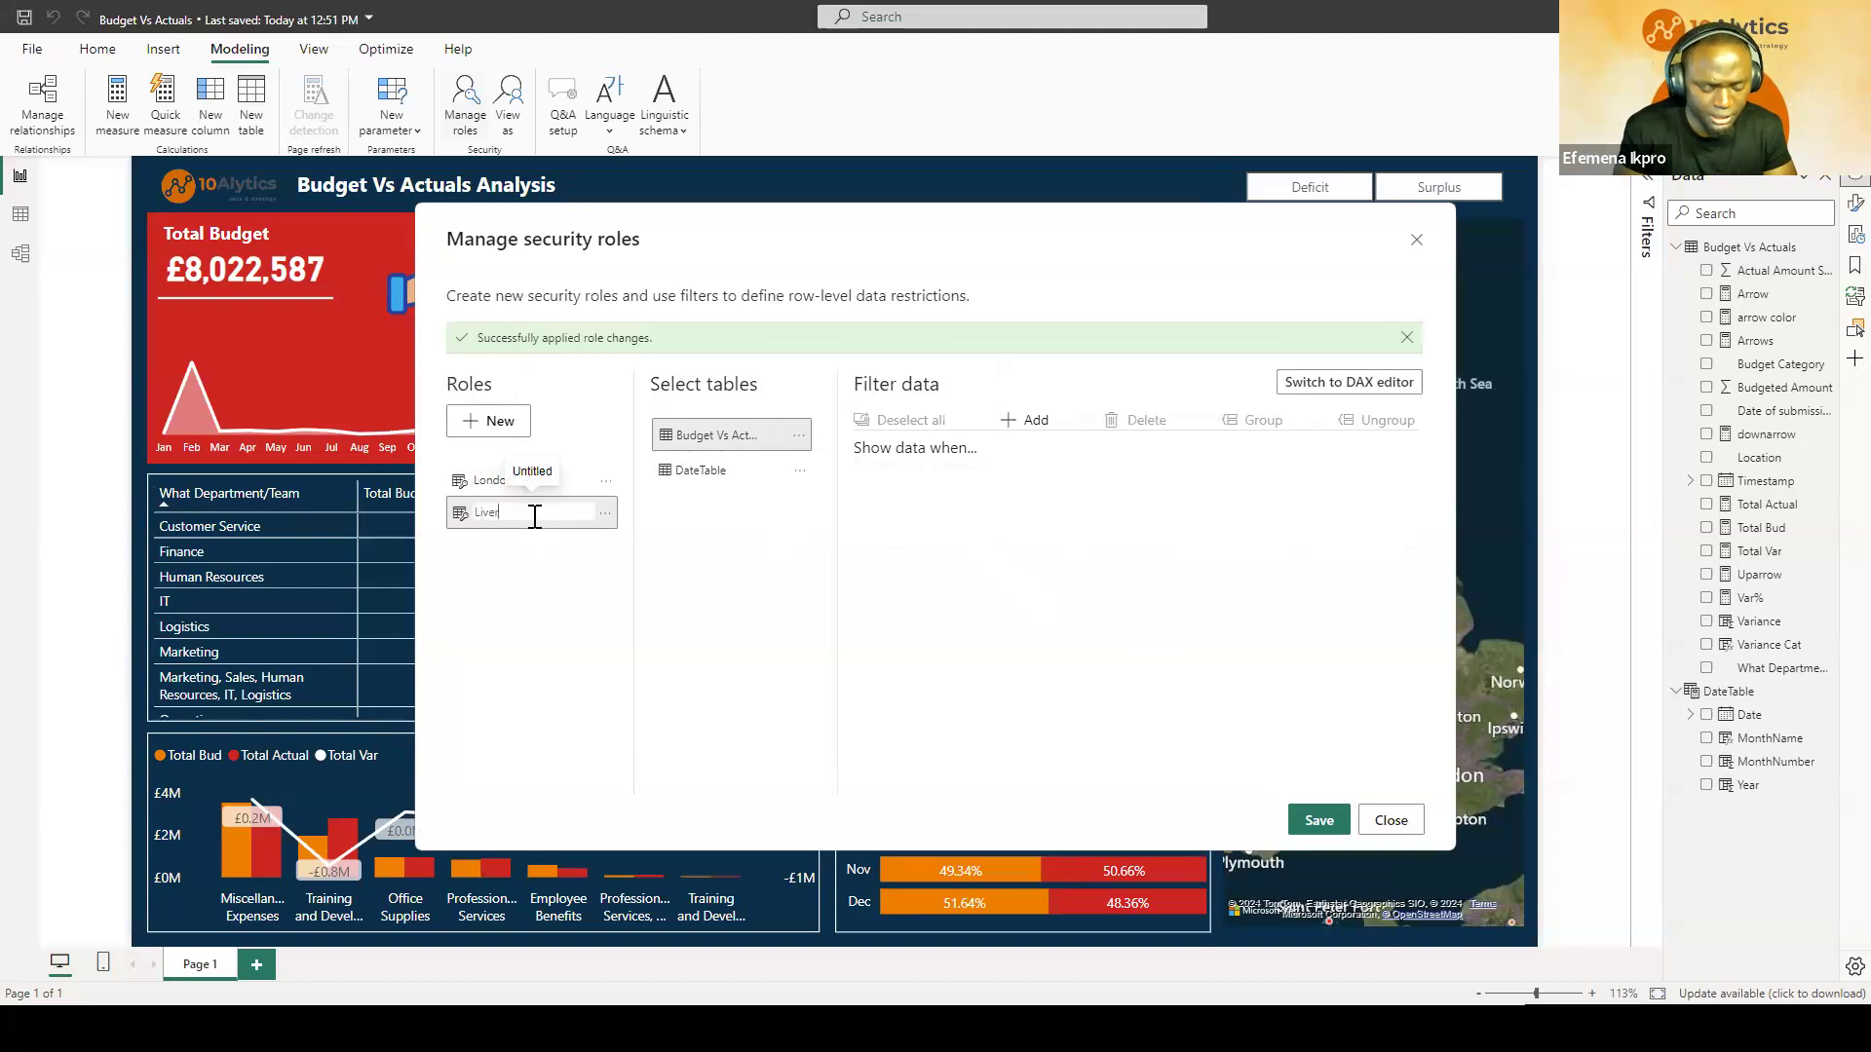
text(am)
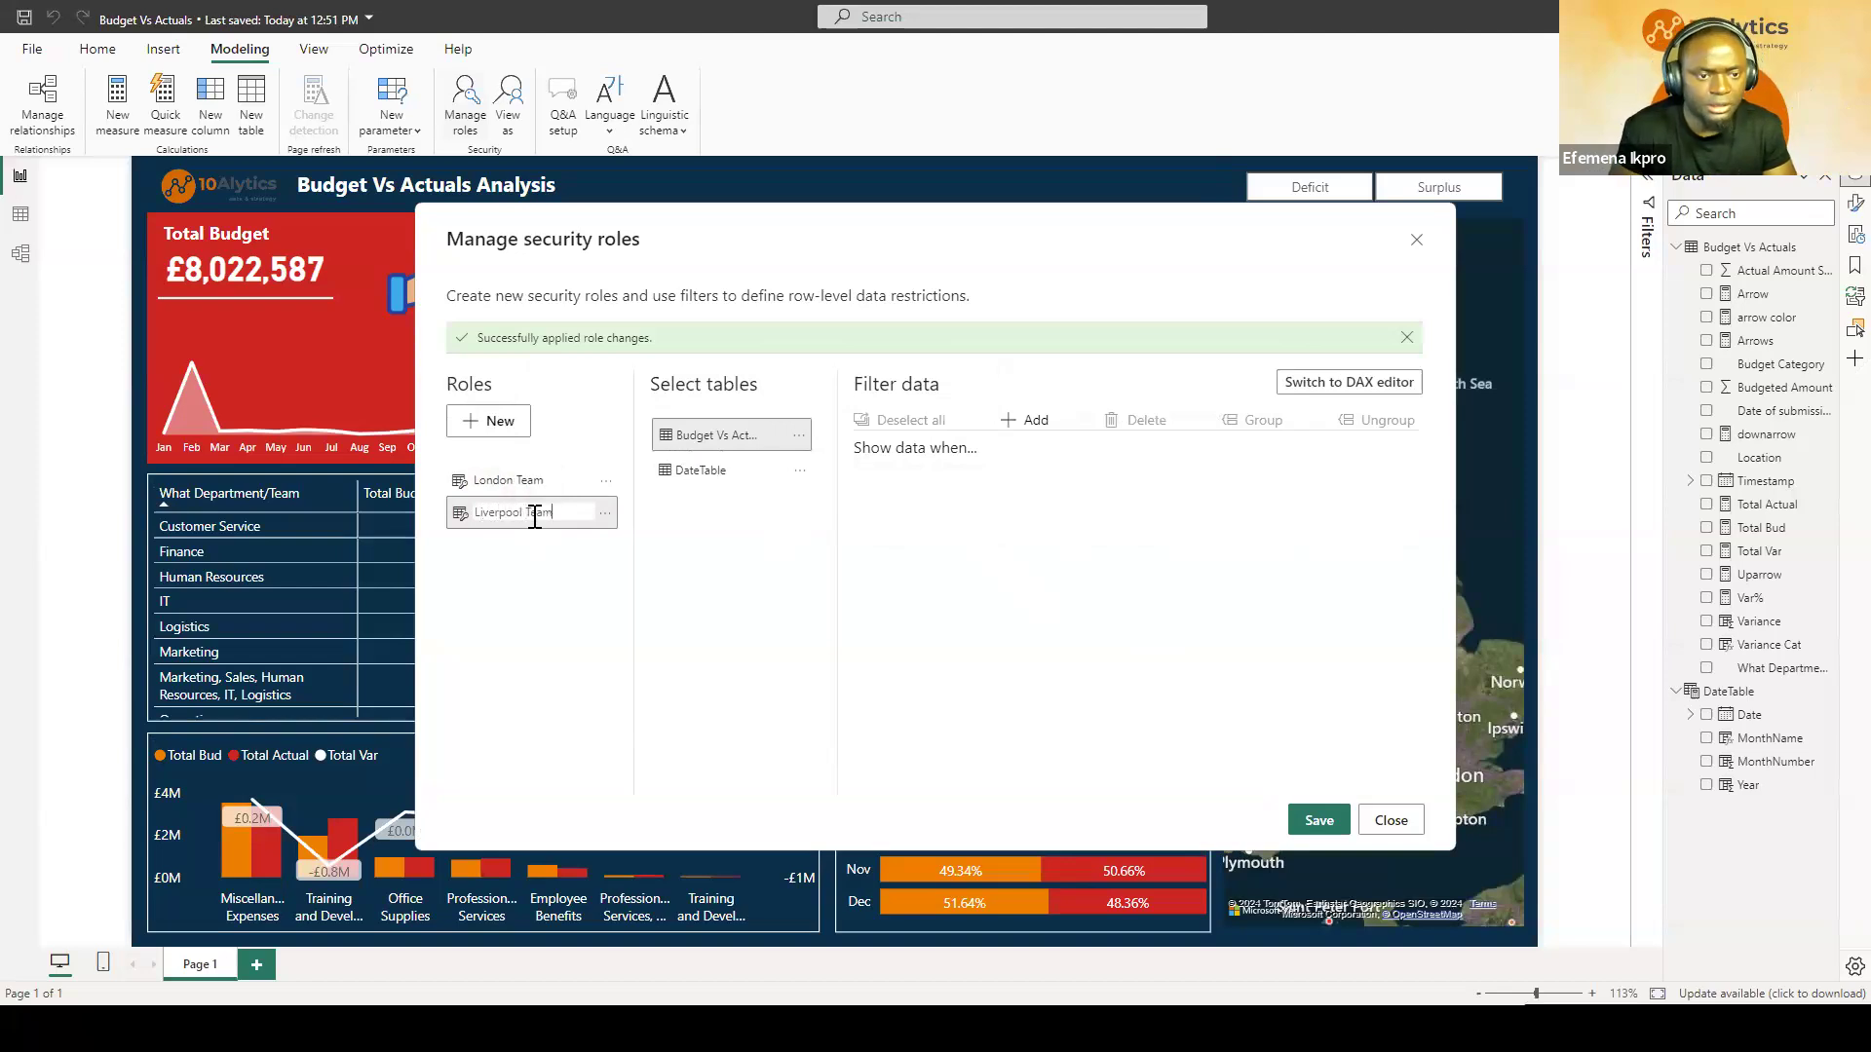
key(Return)
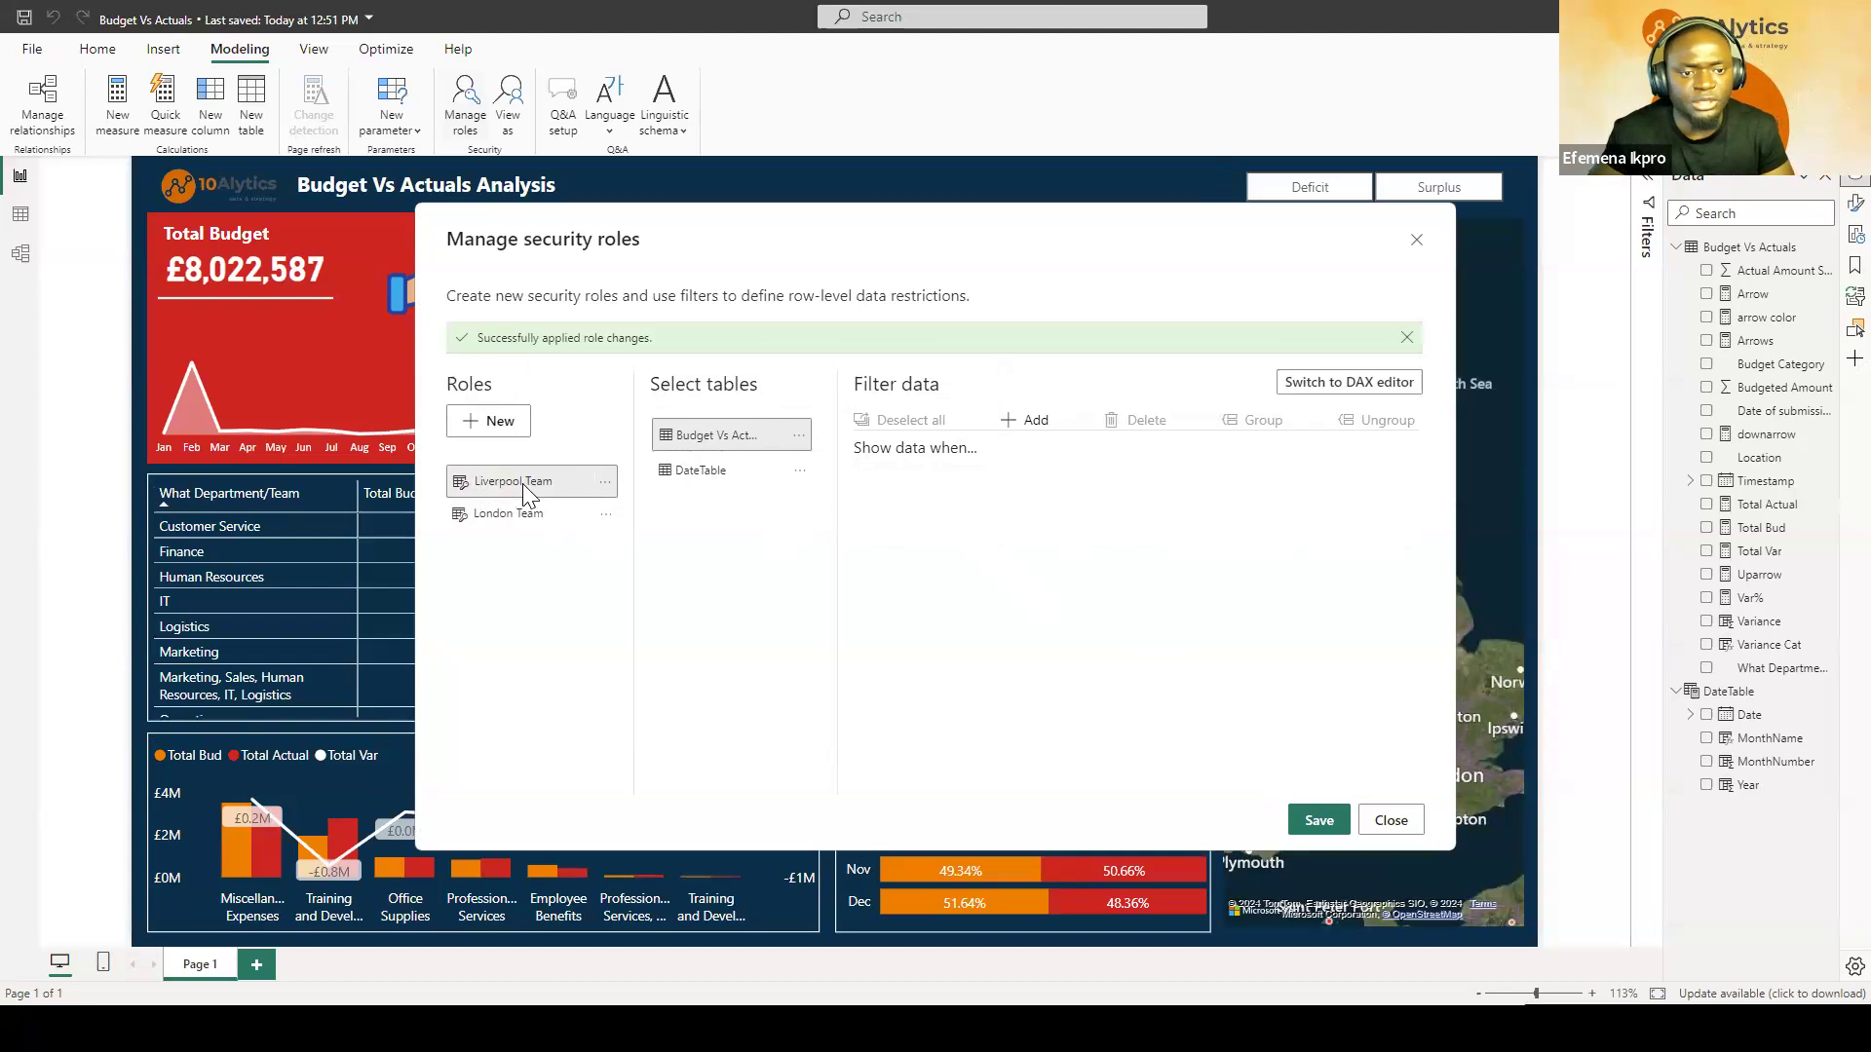
Step: Add a filter rule on the Budget Vs Actuals table to Liverpool Team with Location equal to Liverpool
click(1022, 421)
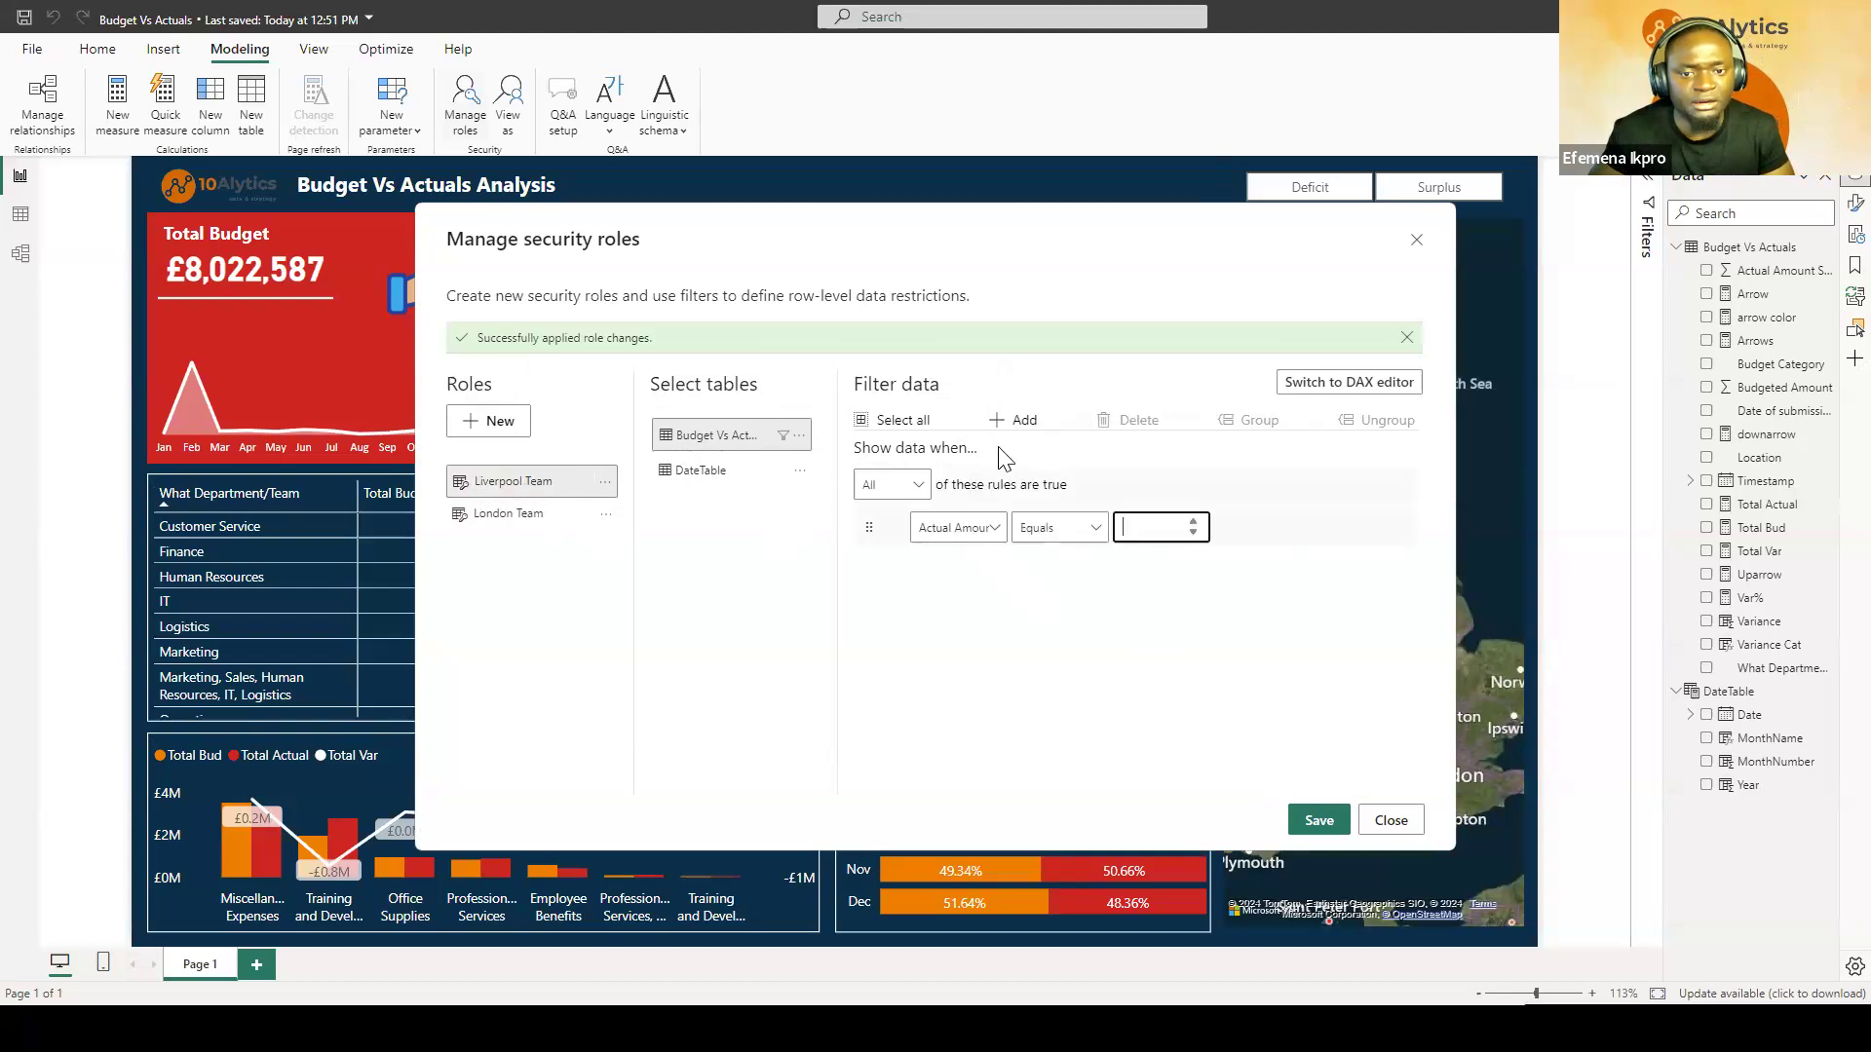
click(996, 535)
click(960, 672)
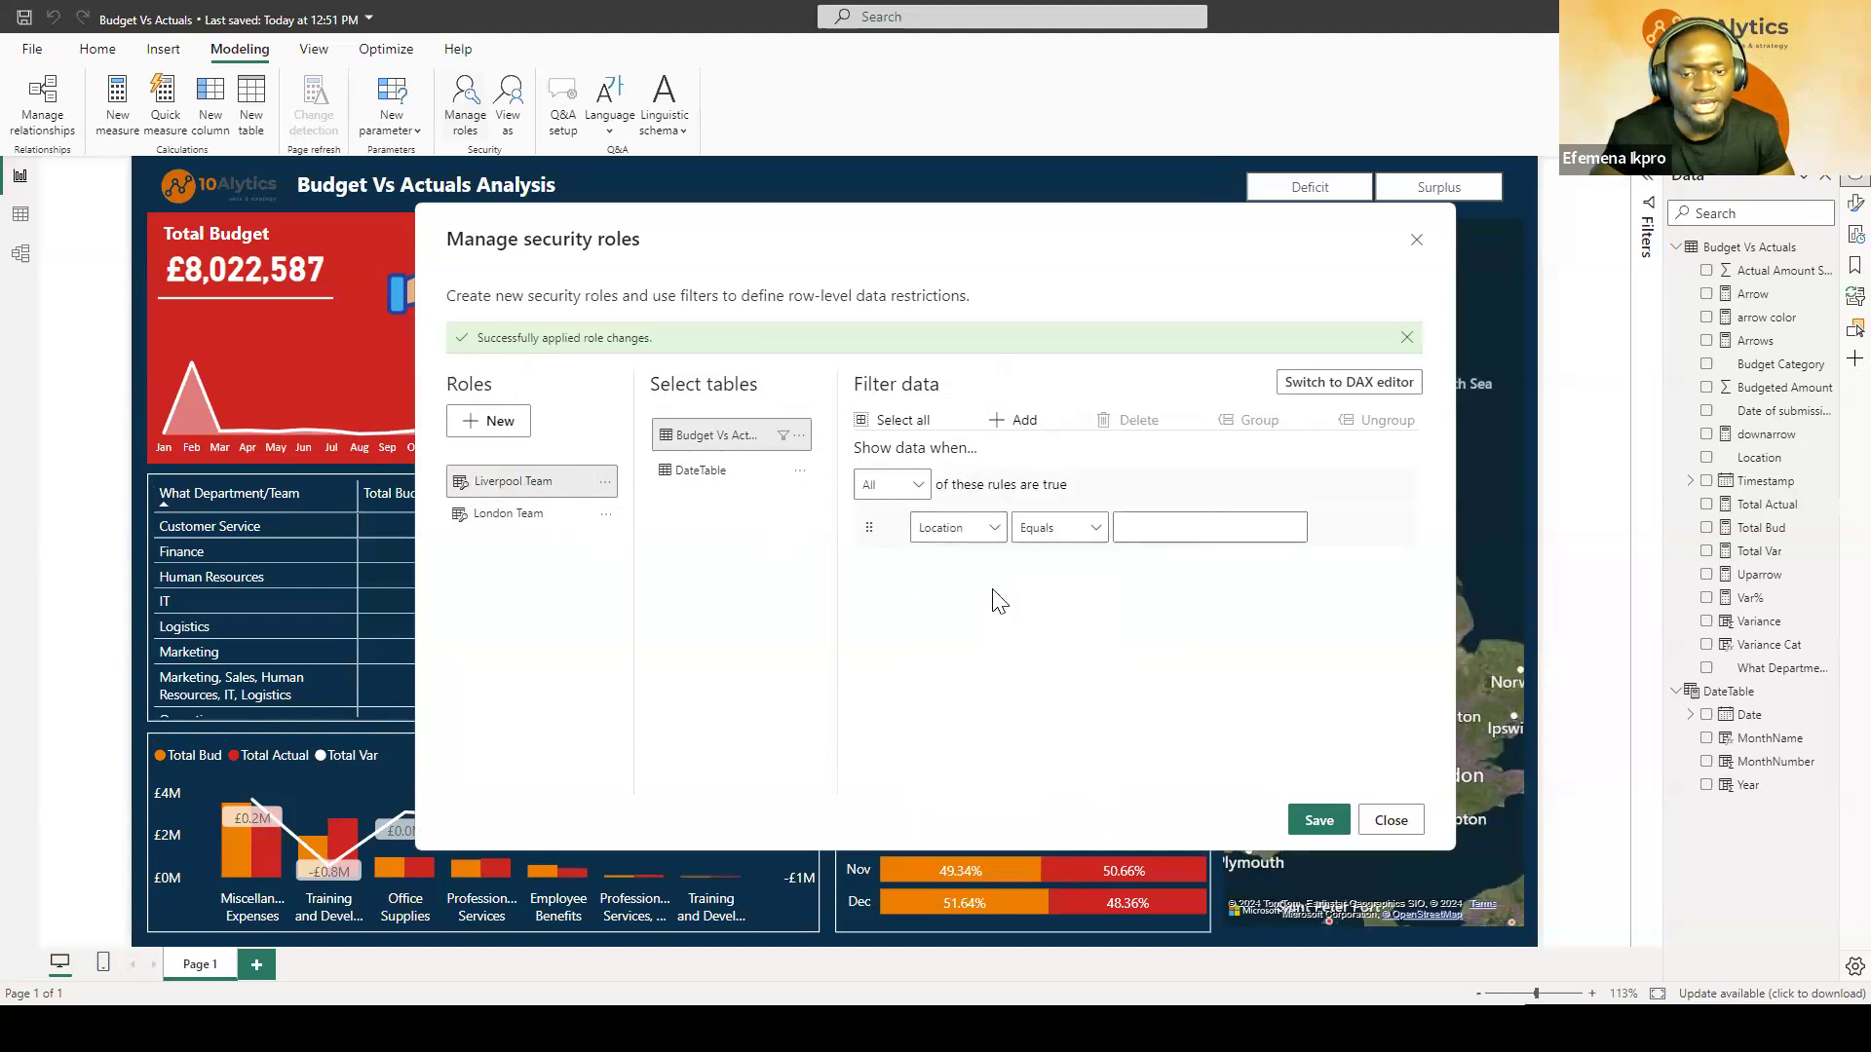
click(1153, 527)
text(Liverpool)
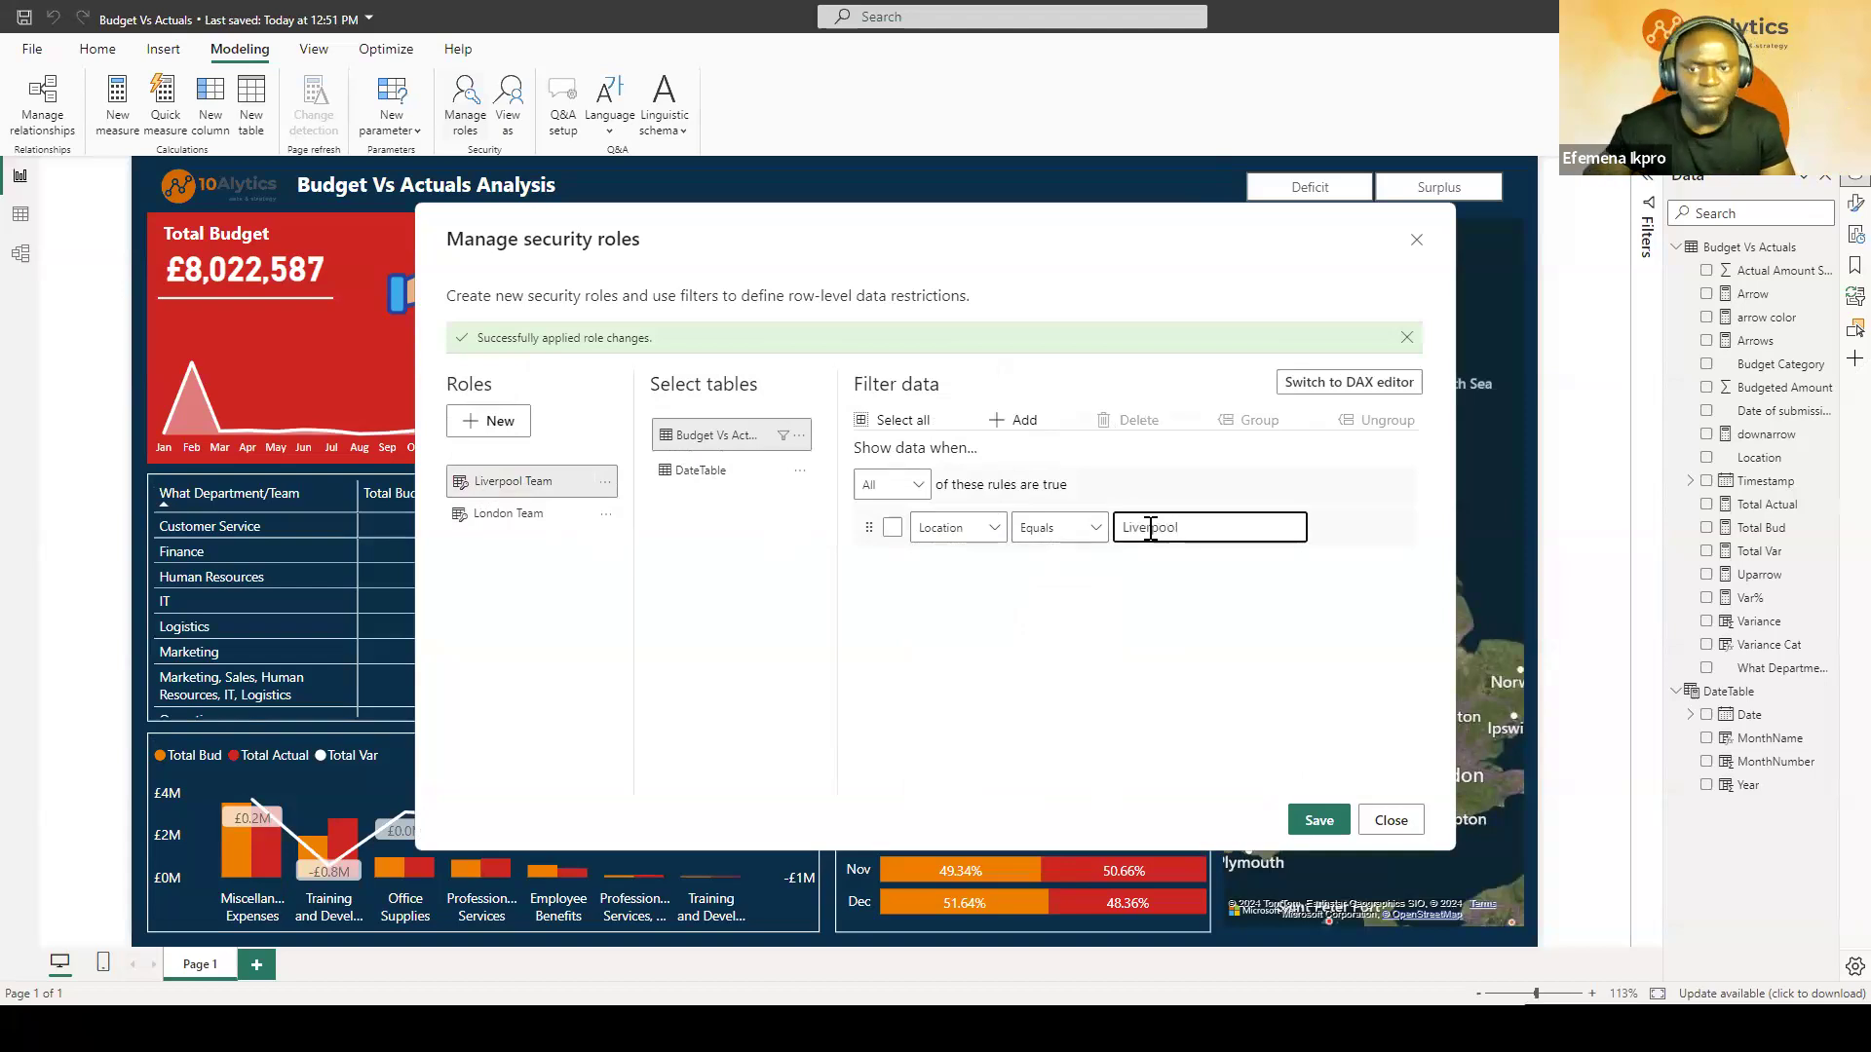
Step: Save the Liverpool Team role with its filter rule and close the security role management
click(1316, 821)
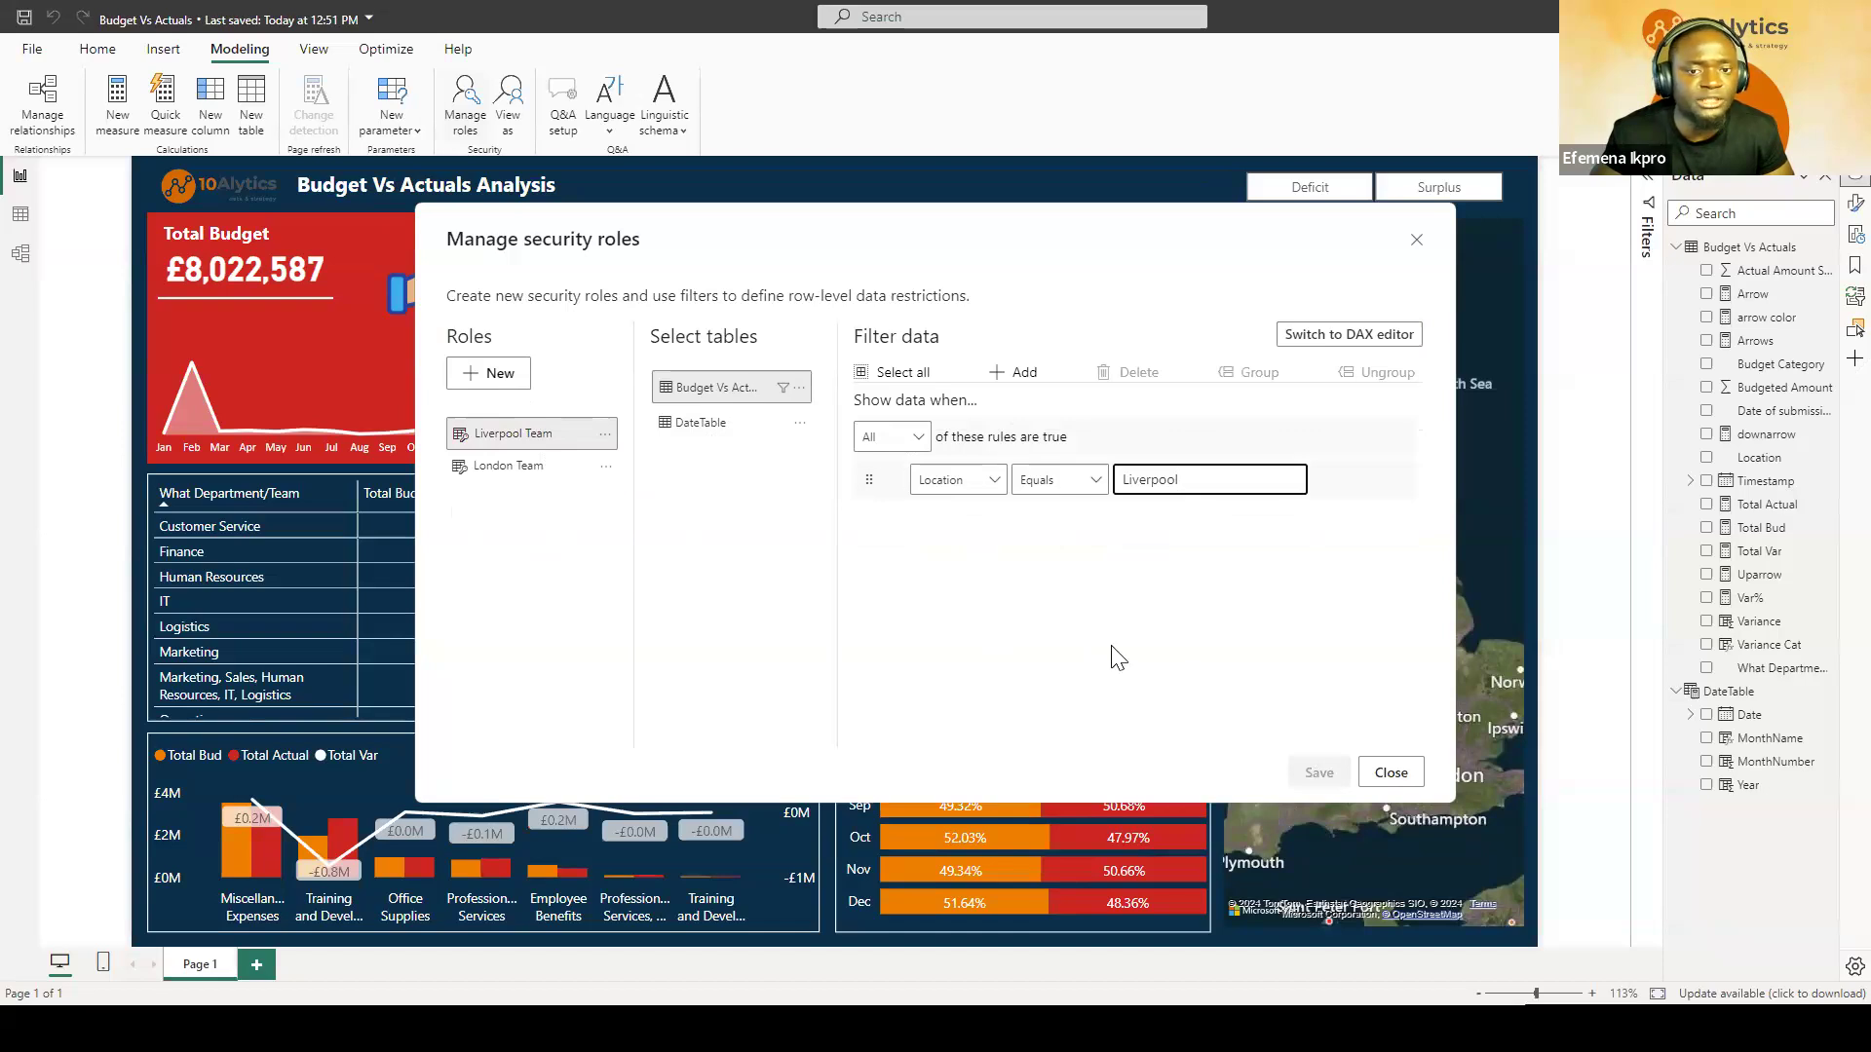
click(1391, 772)
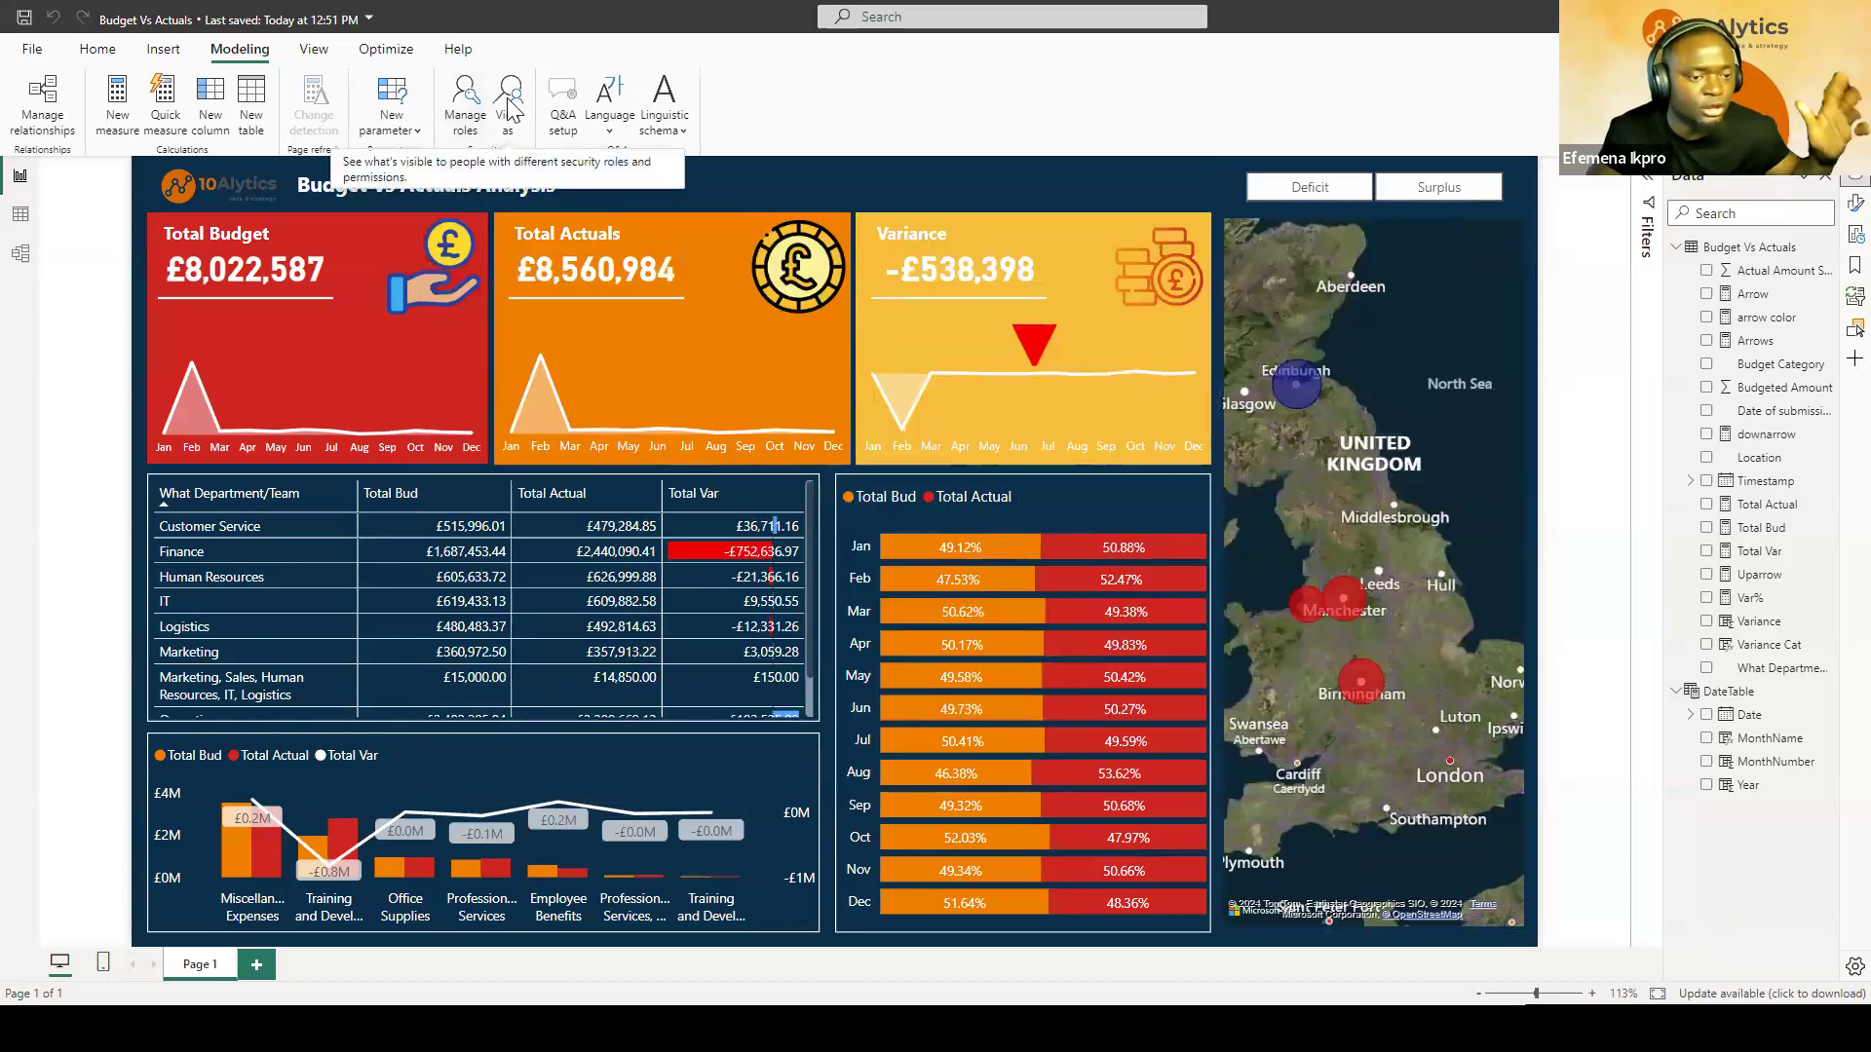
Step: Preview the report as the London Team role and inspect the London bubble on the map
click(508, 102)
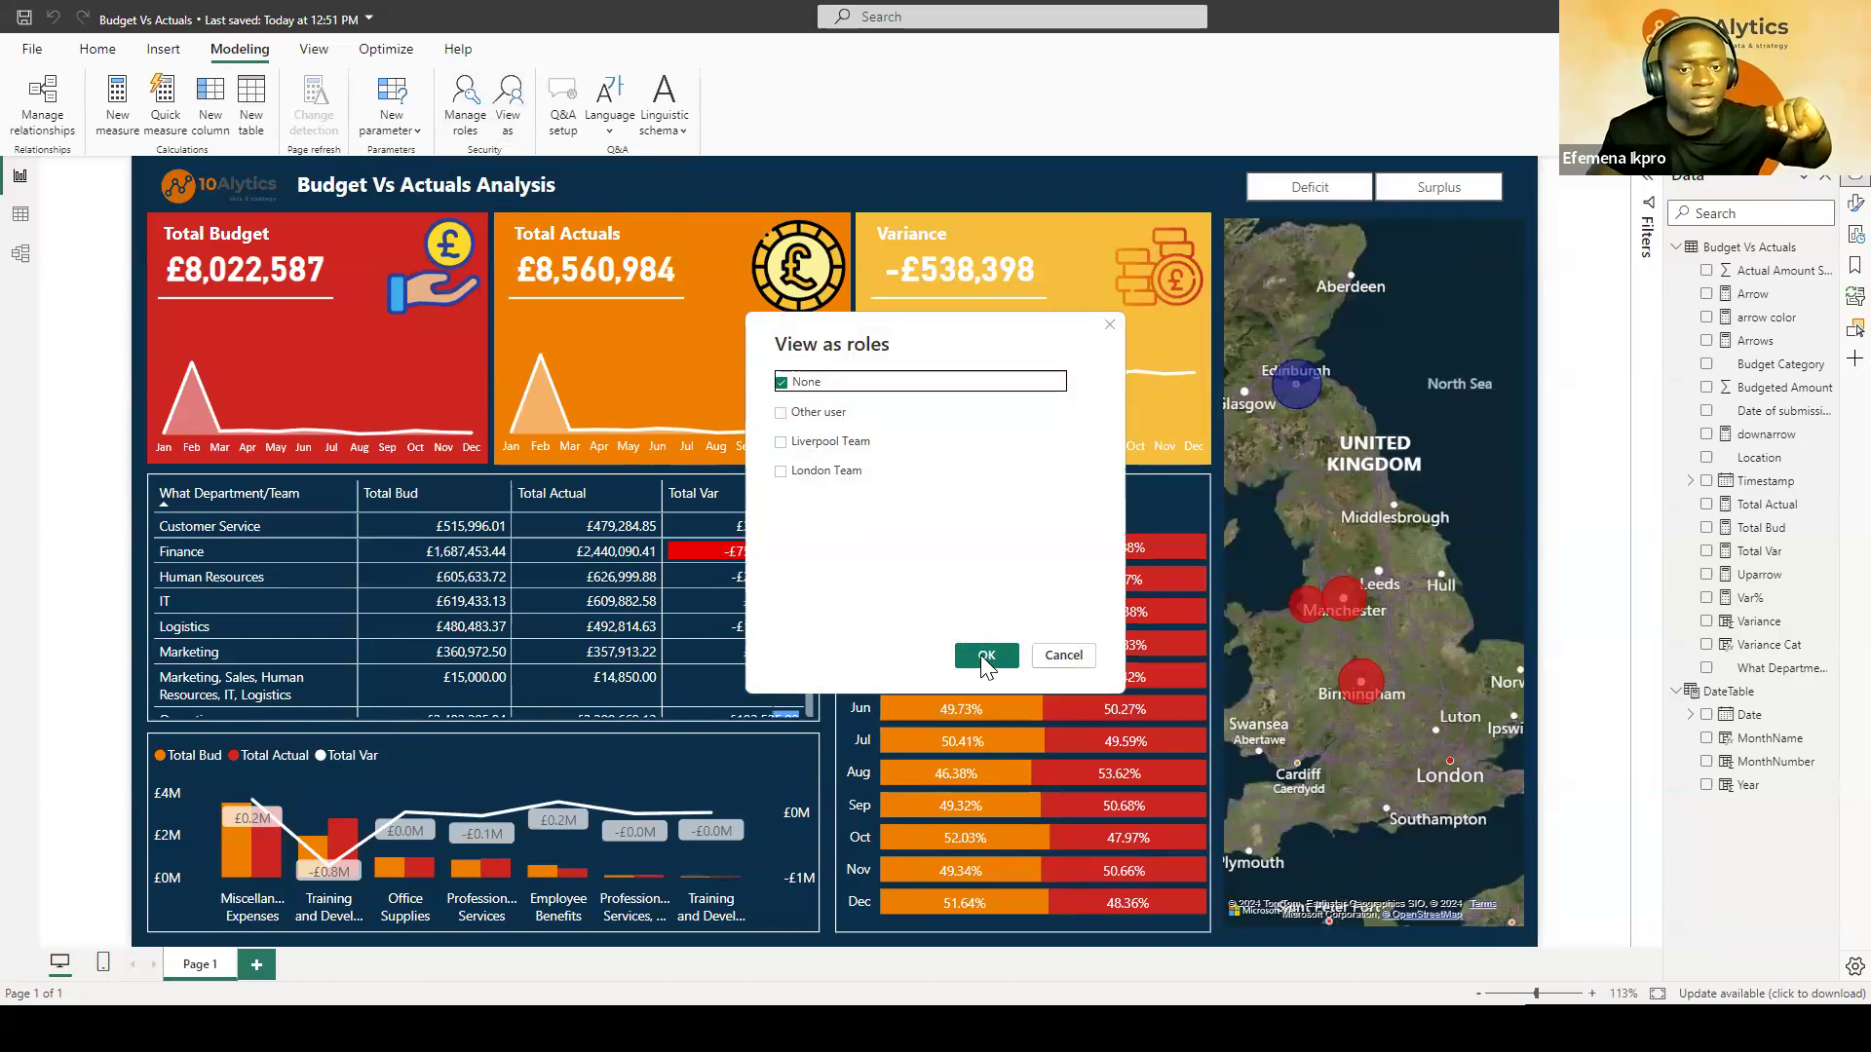
click(780, 470)
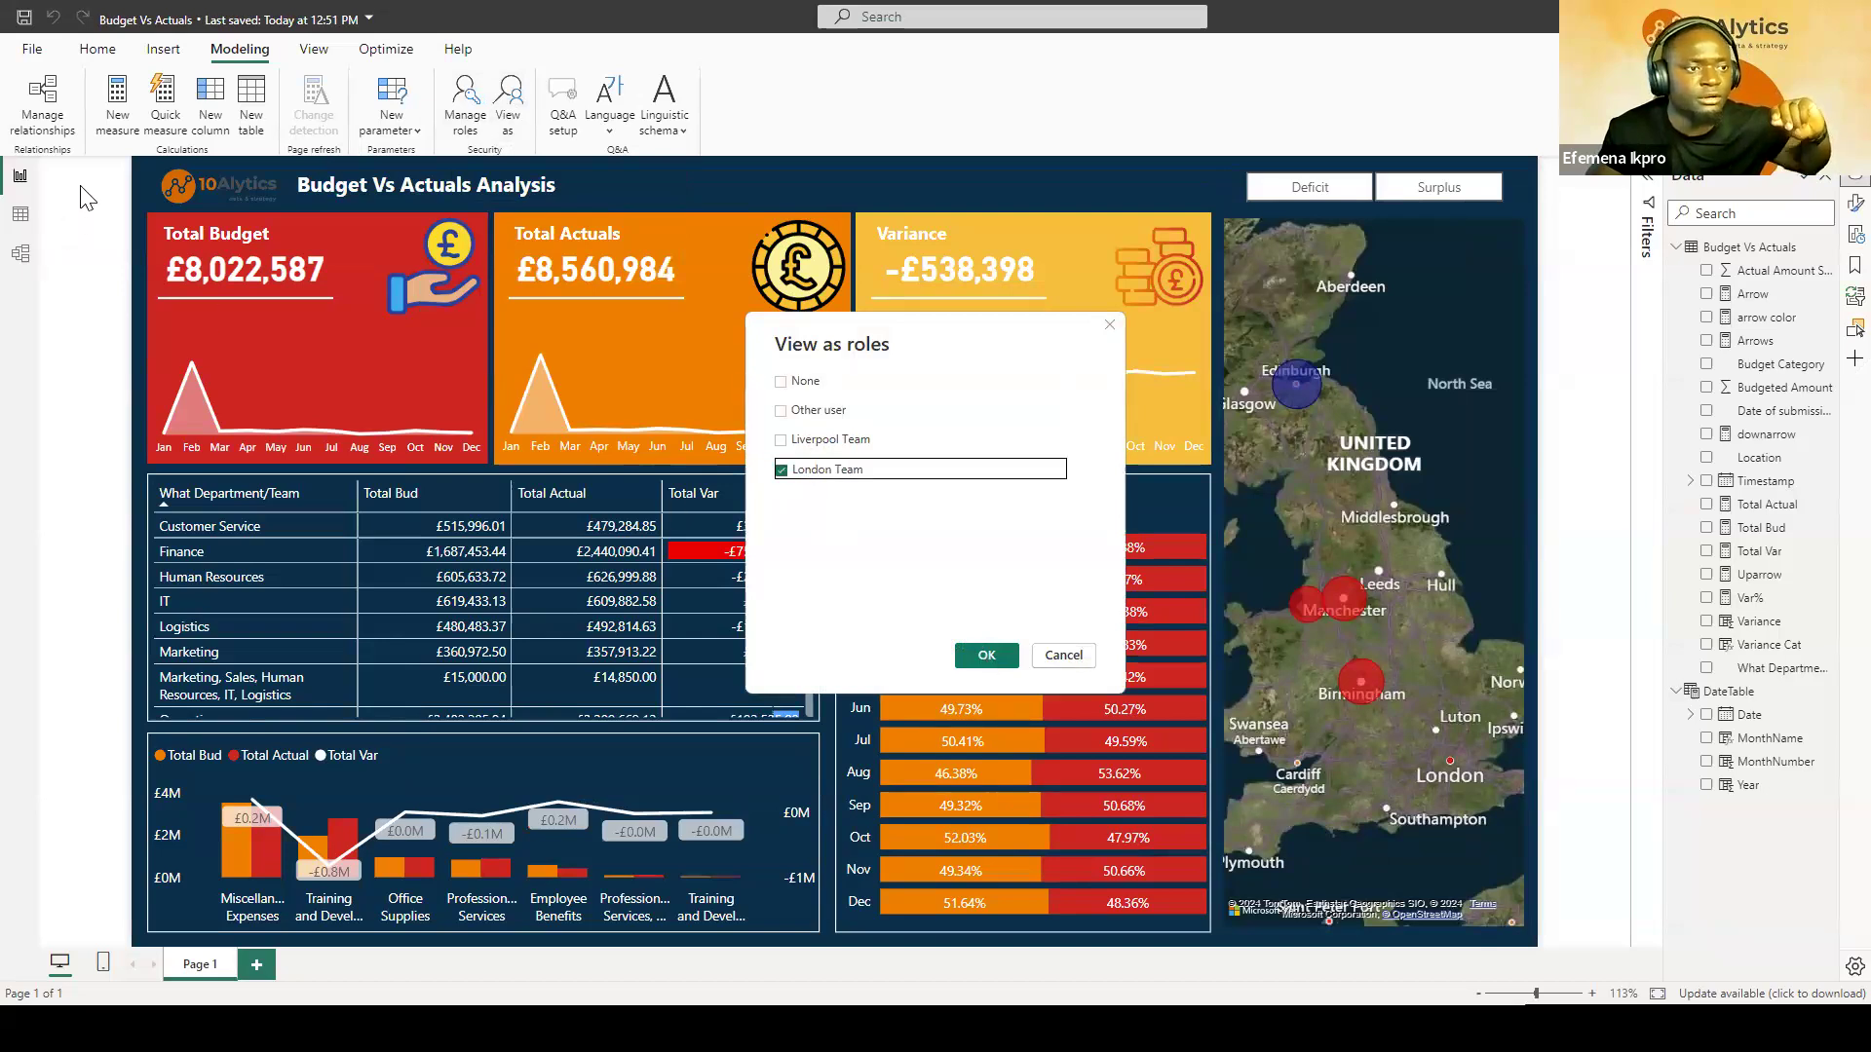
key(Return)
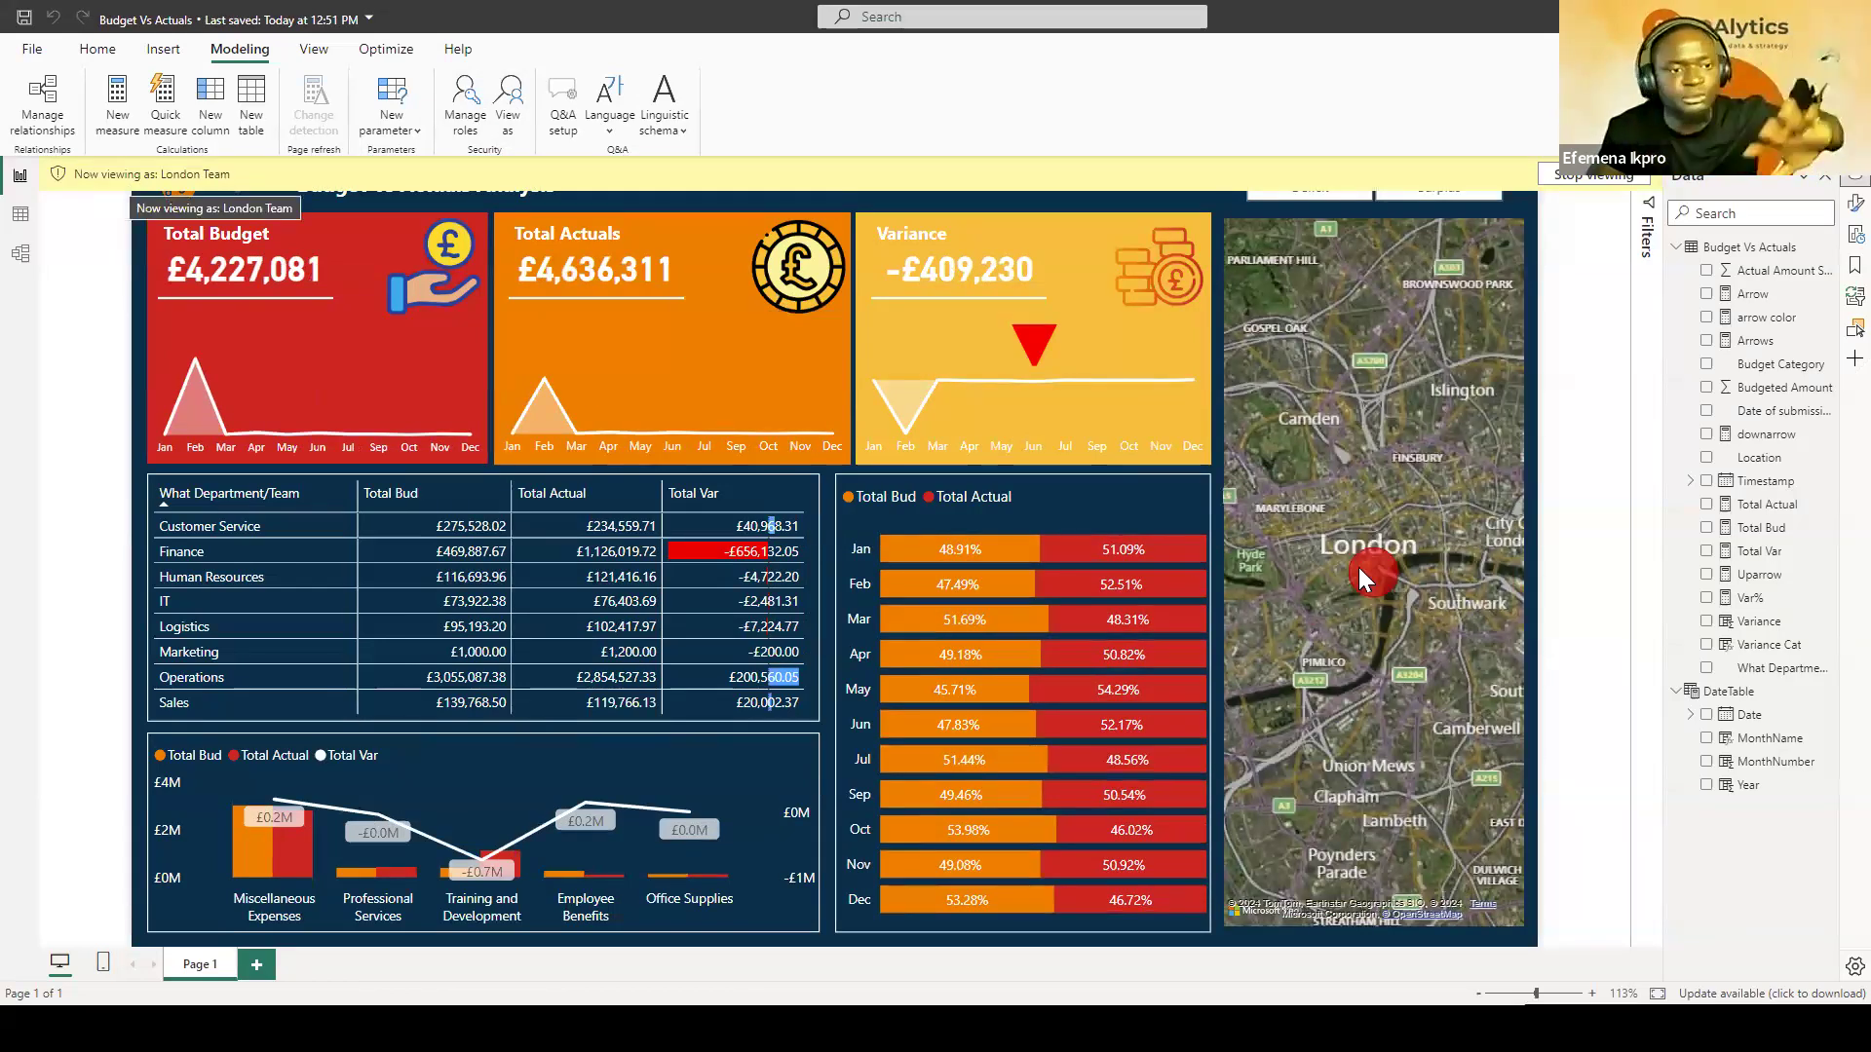
mouse_move(1359, 566)
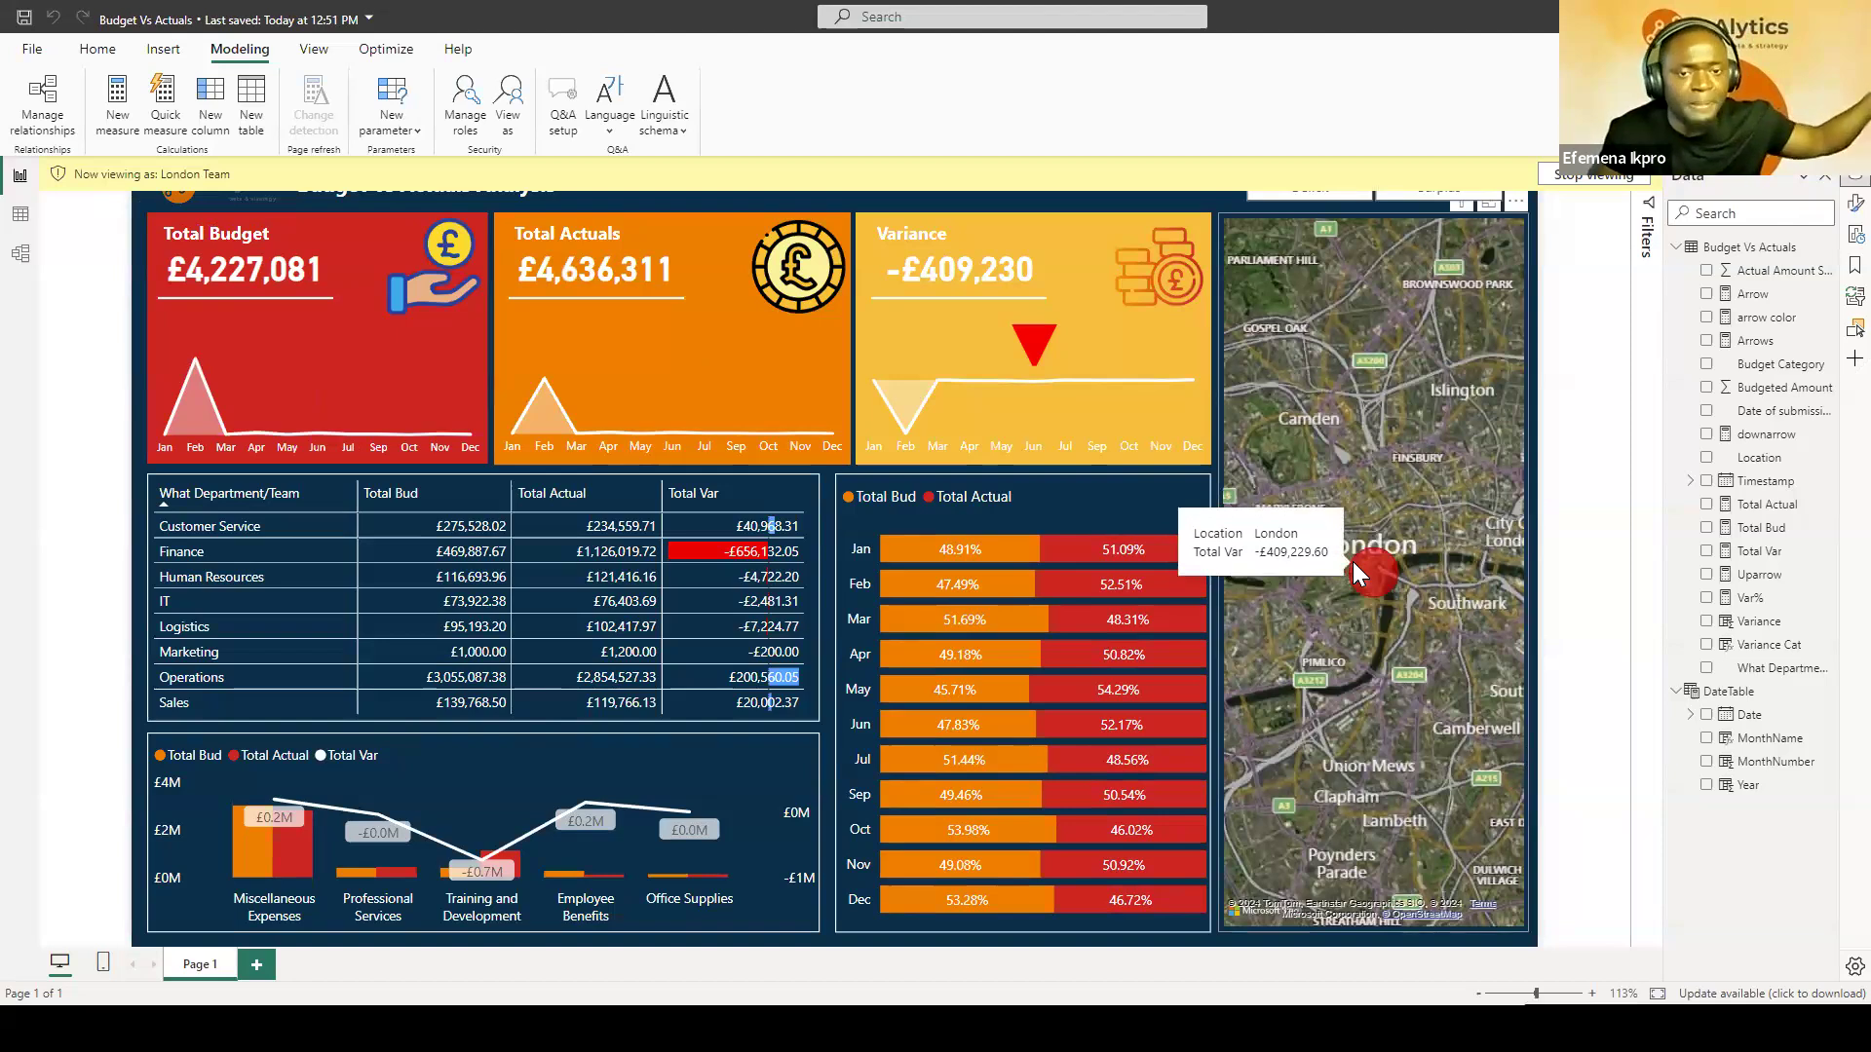
Step: Switch the role preview from London Team to Liverpool Team and inspect August in the monthly budget-versus-actual chart
click(503, 107)
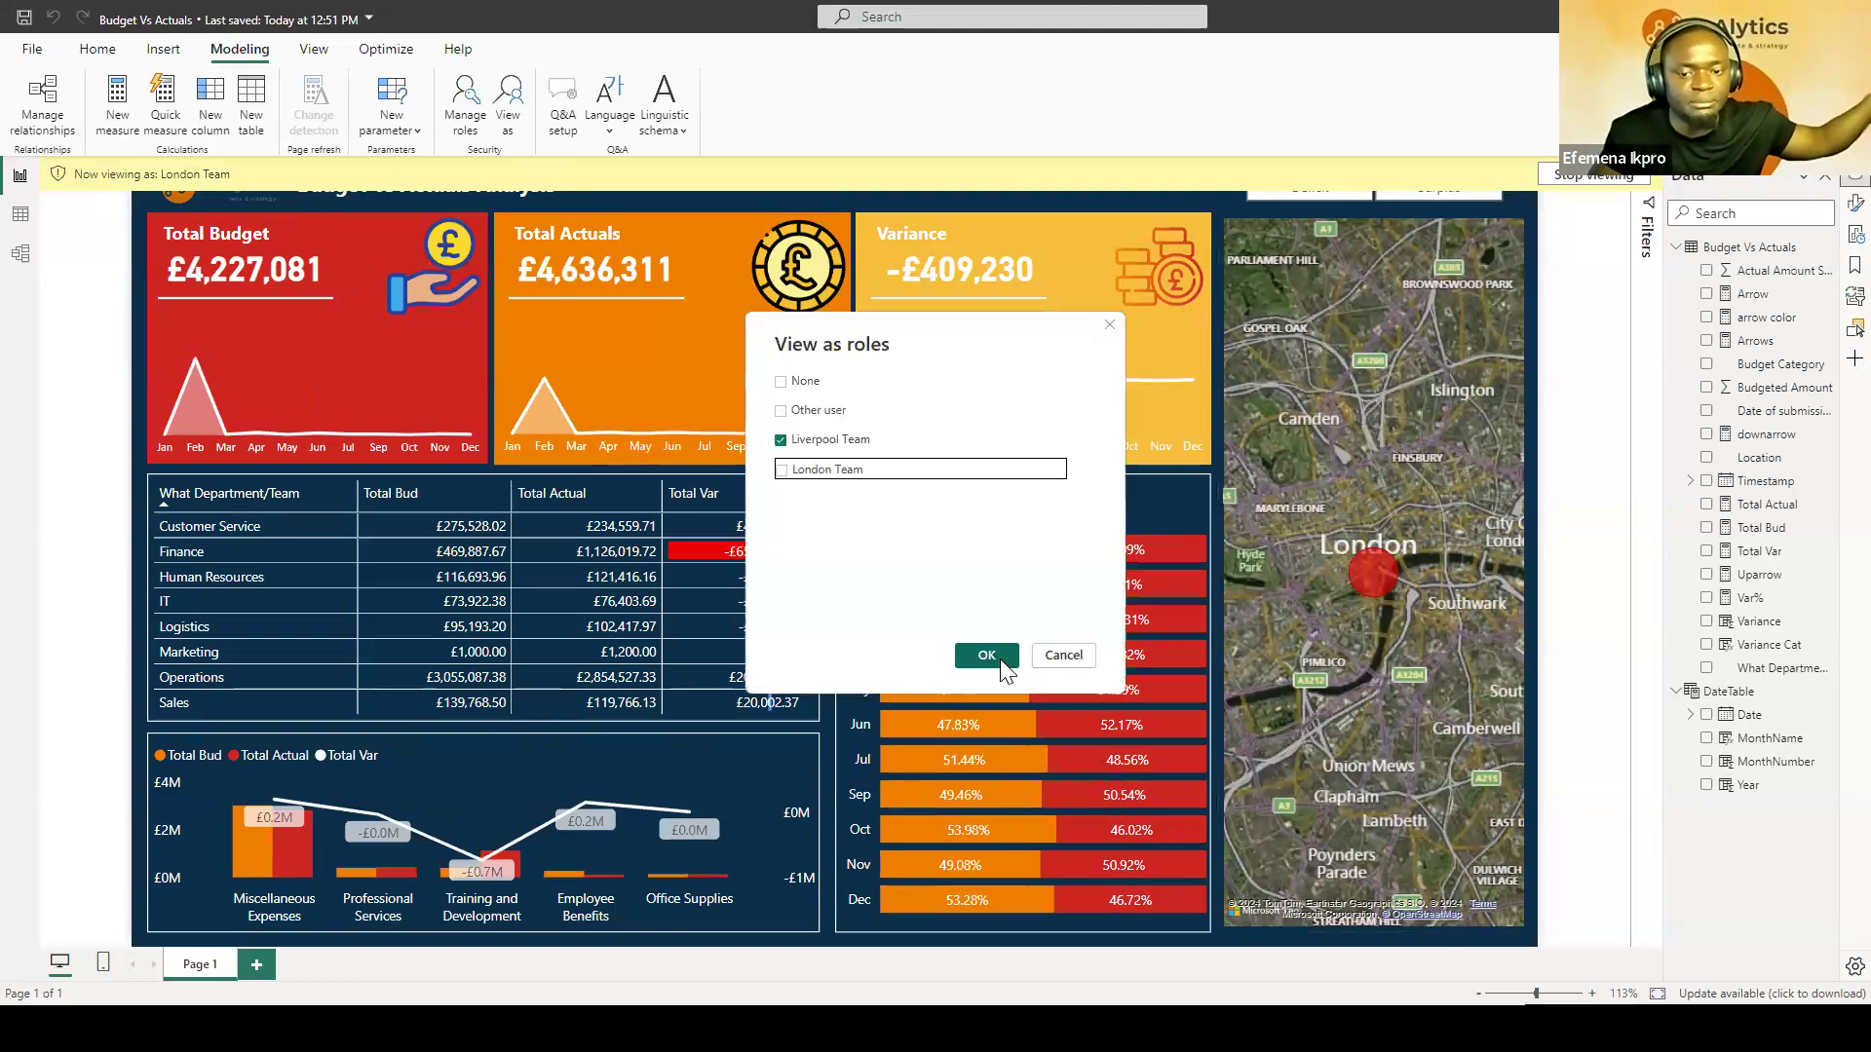
click(1004, 660)
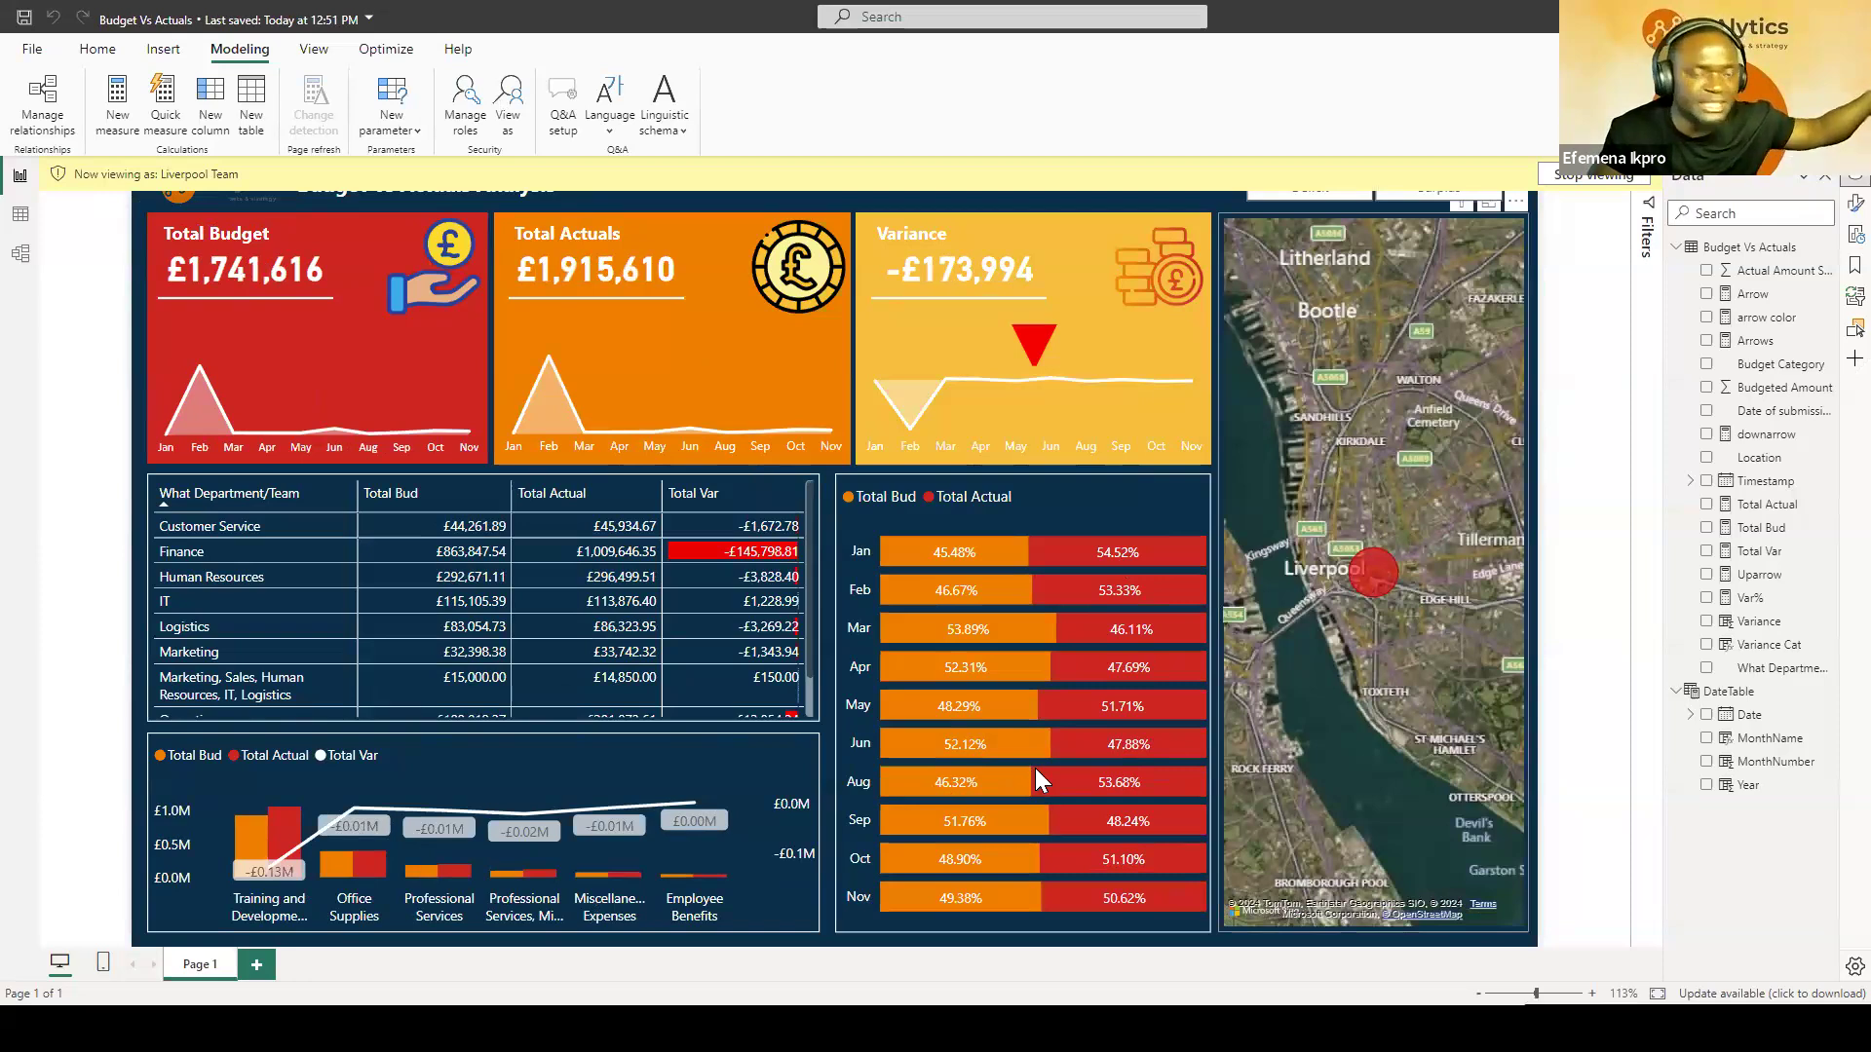
mouse_move(1035, 768)
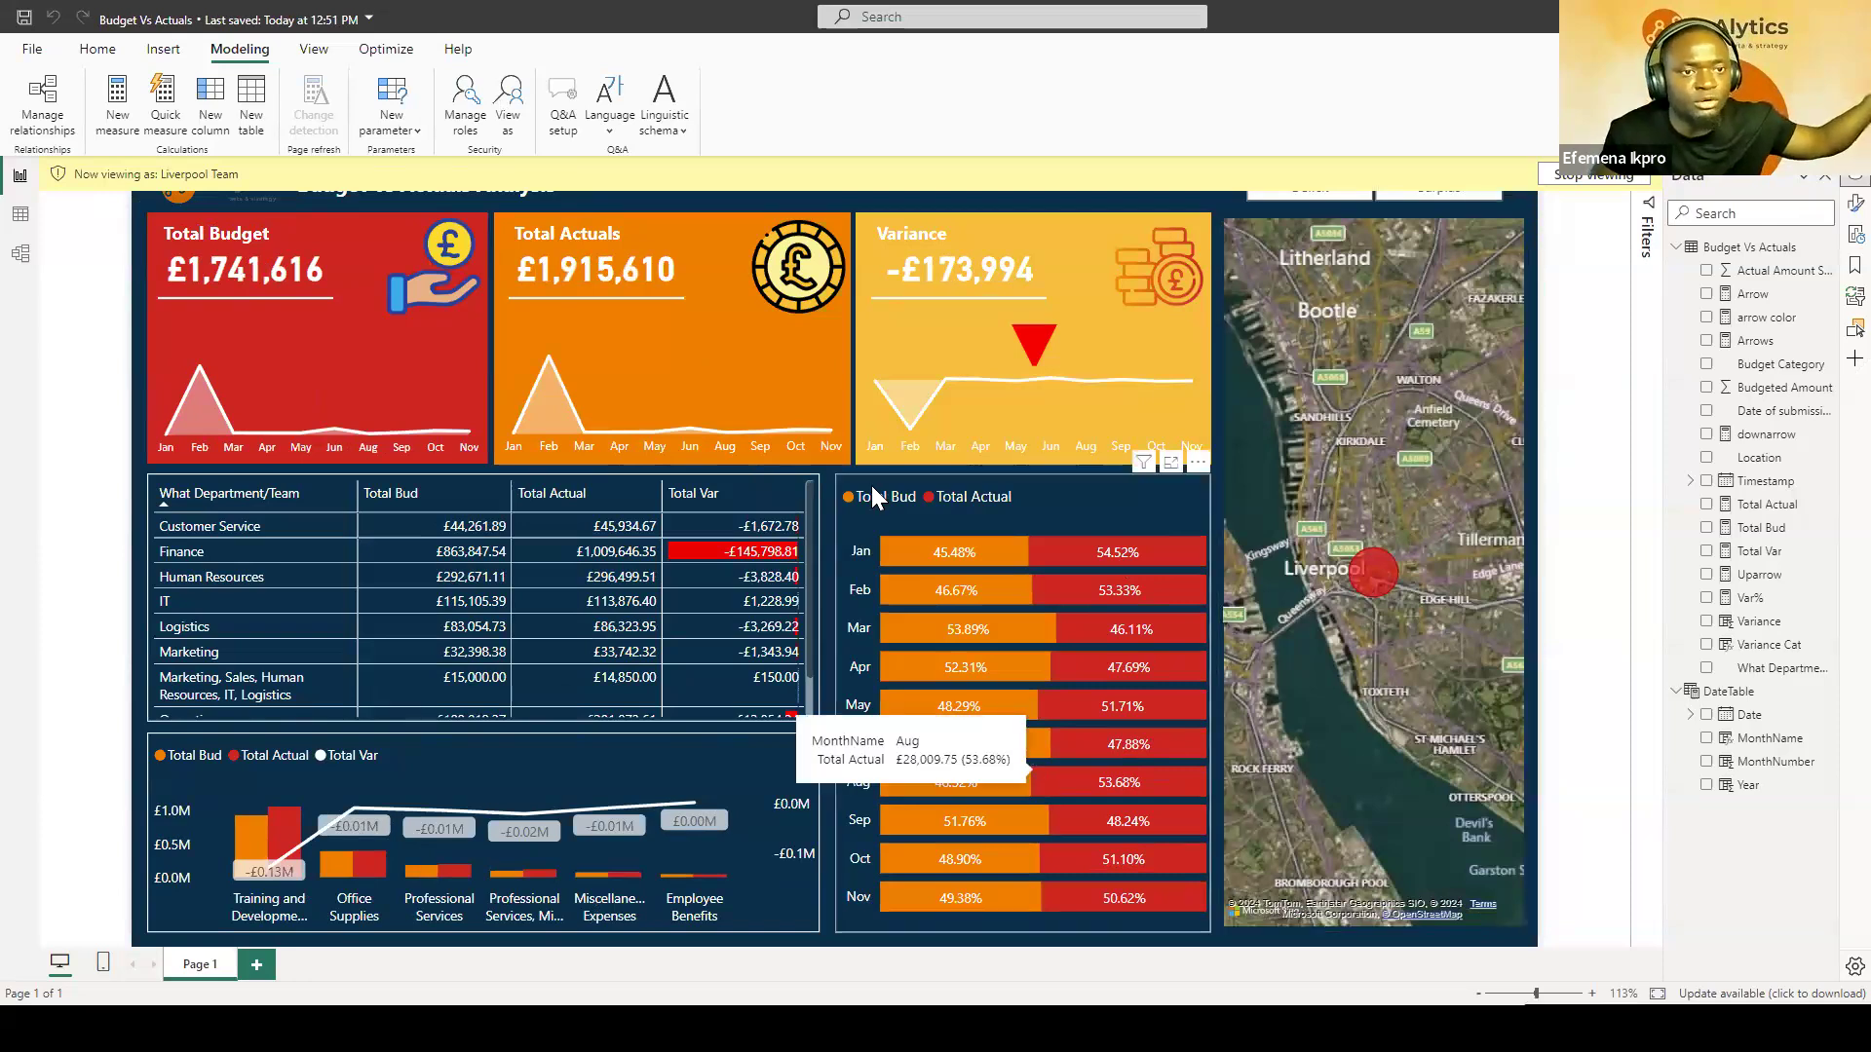
Step: Stop viewing the report as Liverpool Team and return to the unrestricted report
click(508, 124)
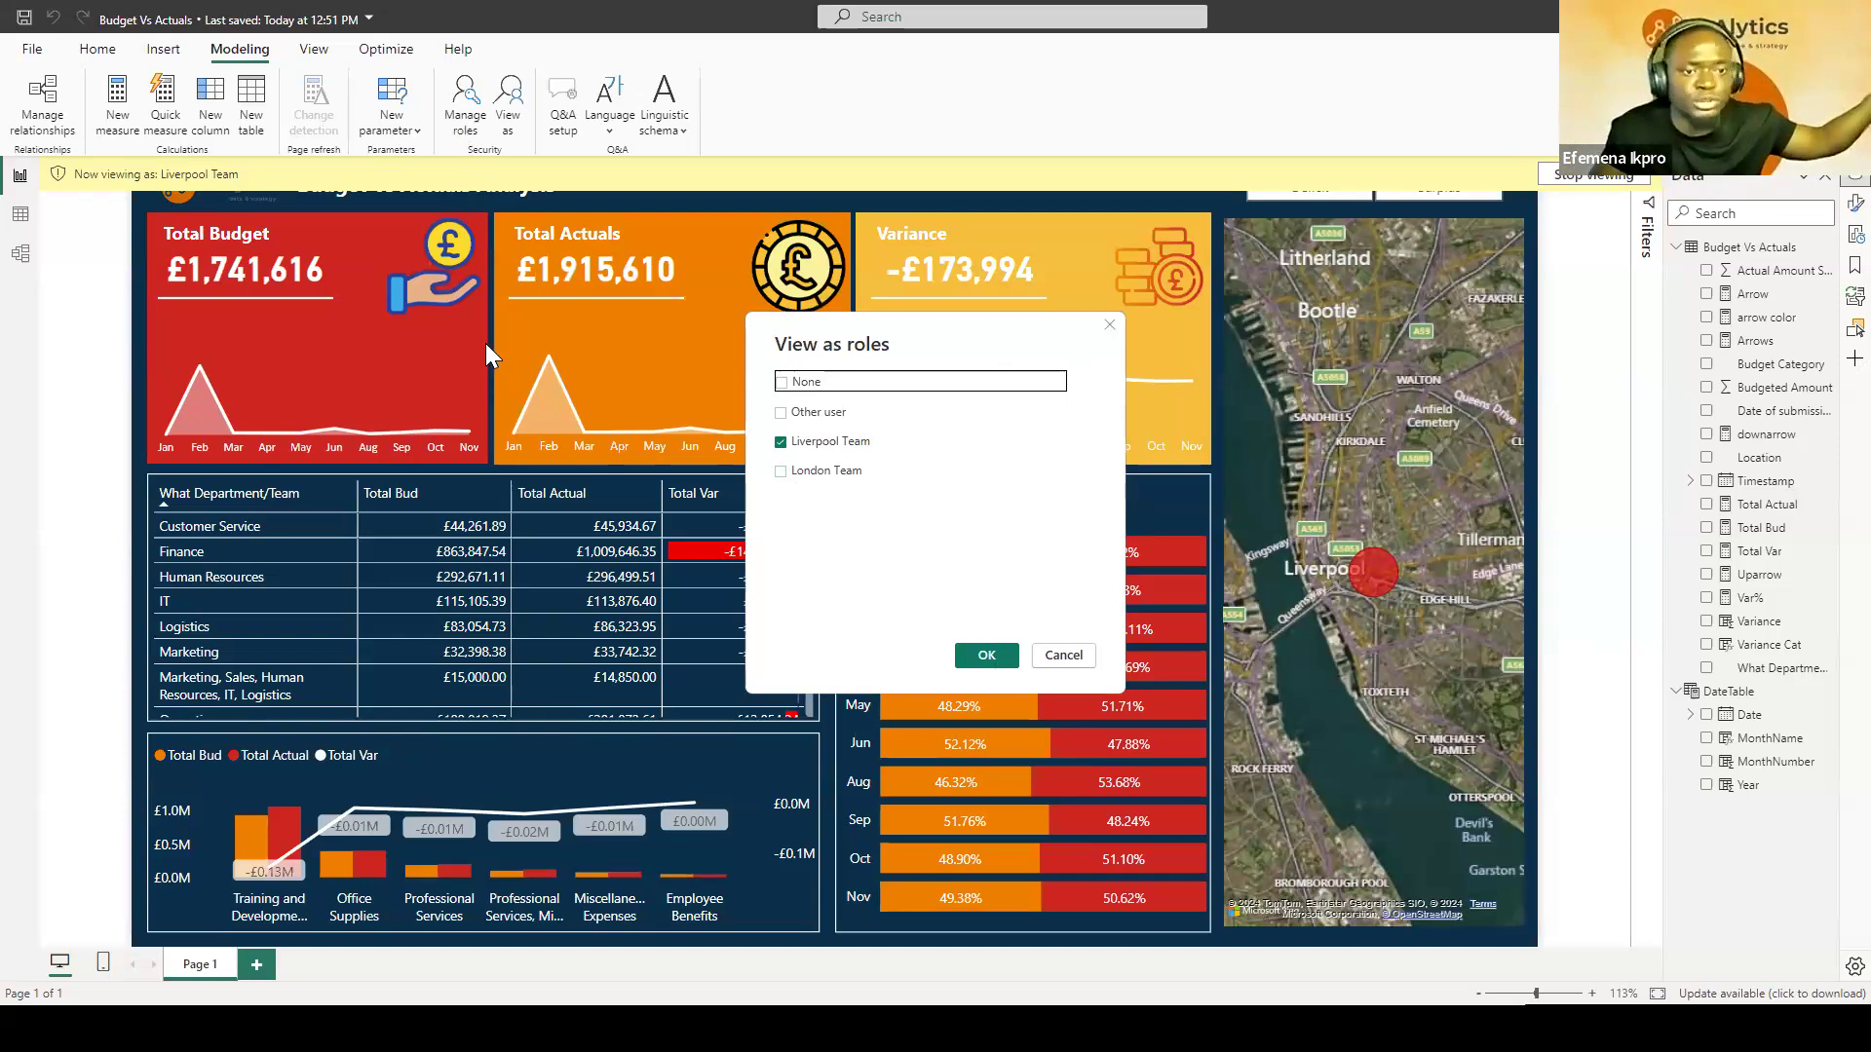
click(1063, 656)
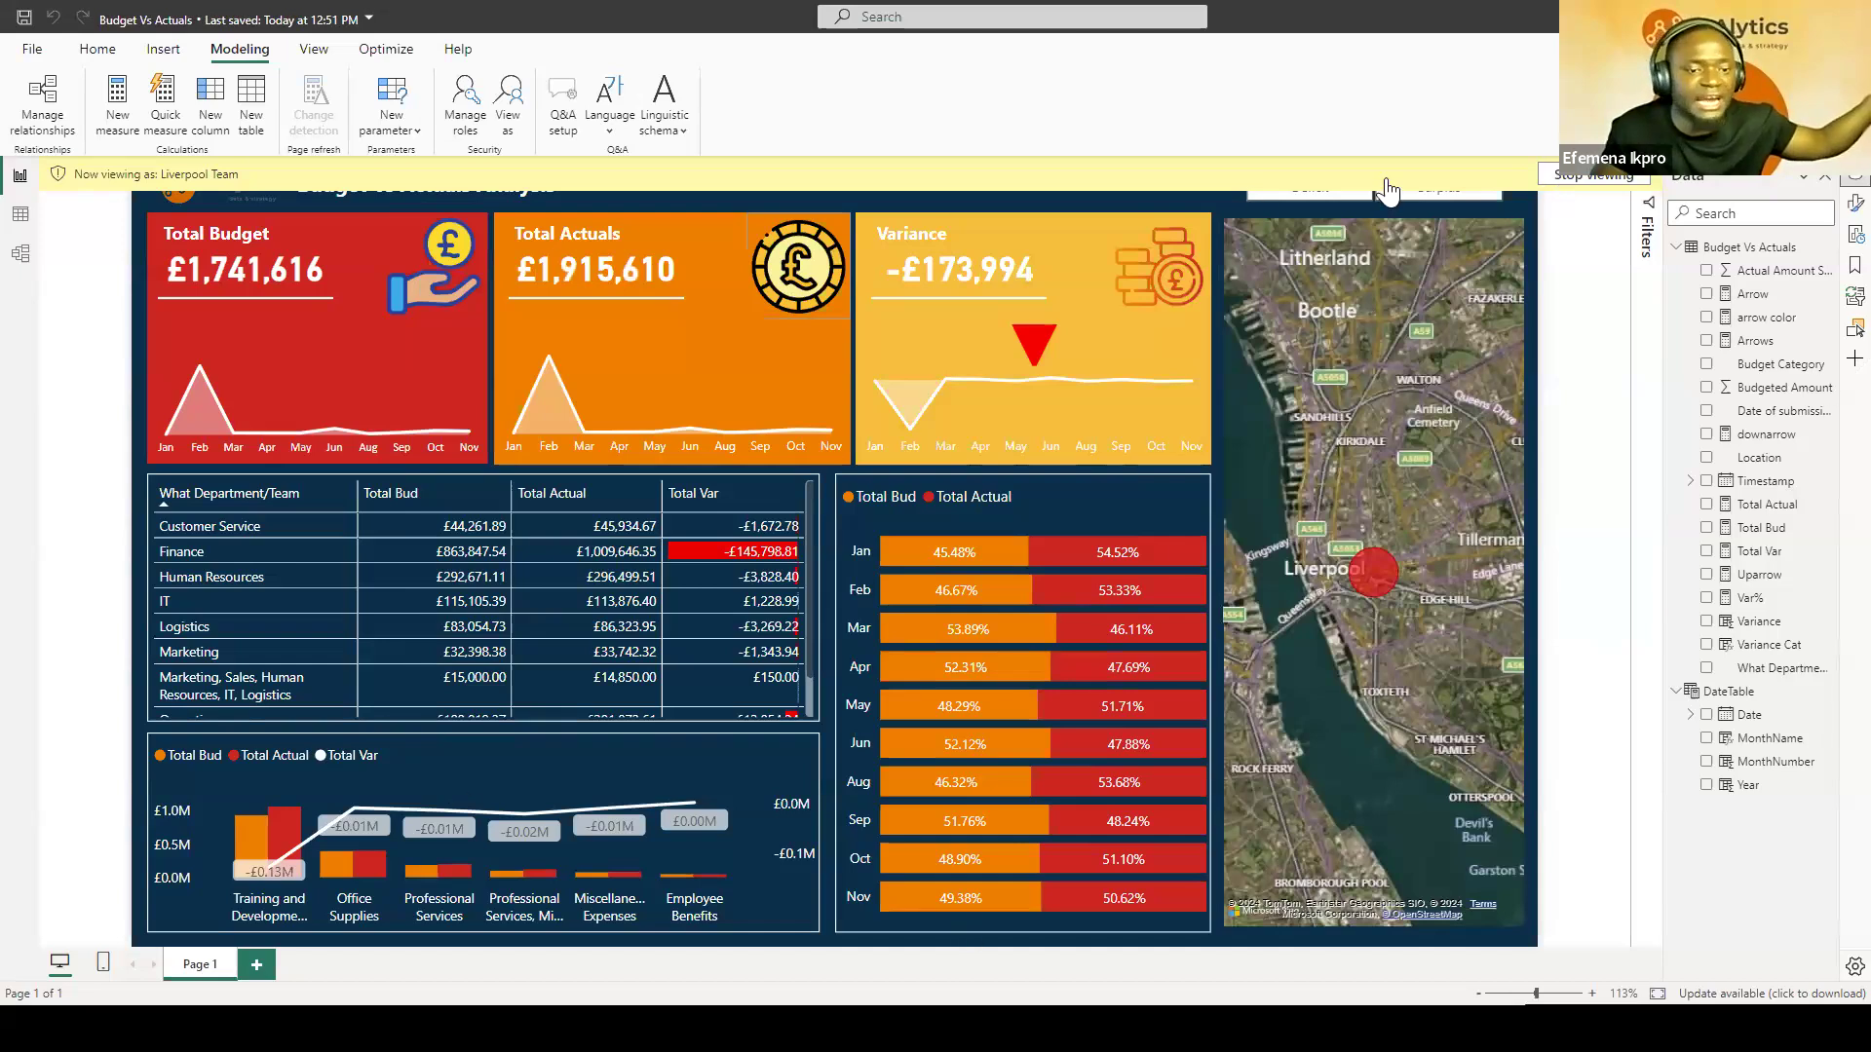
click(1598, 177)
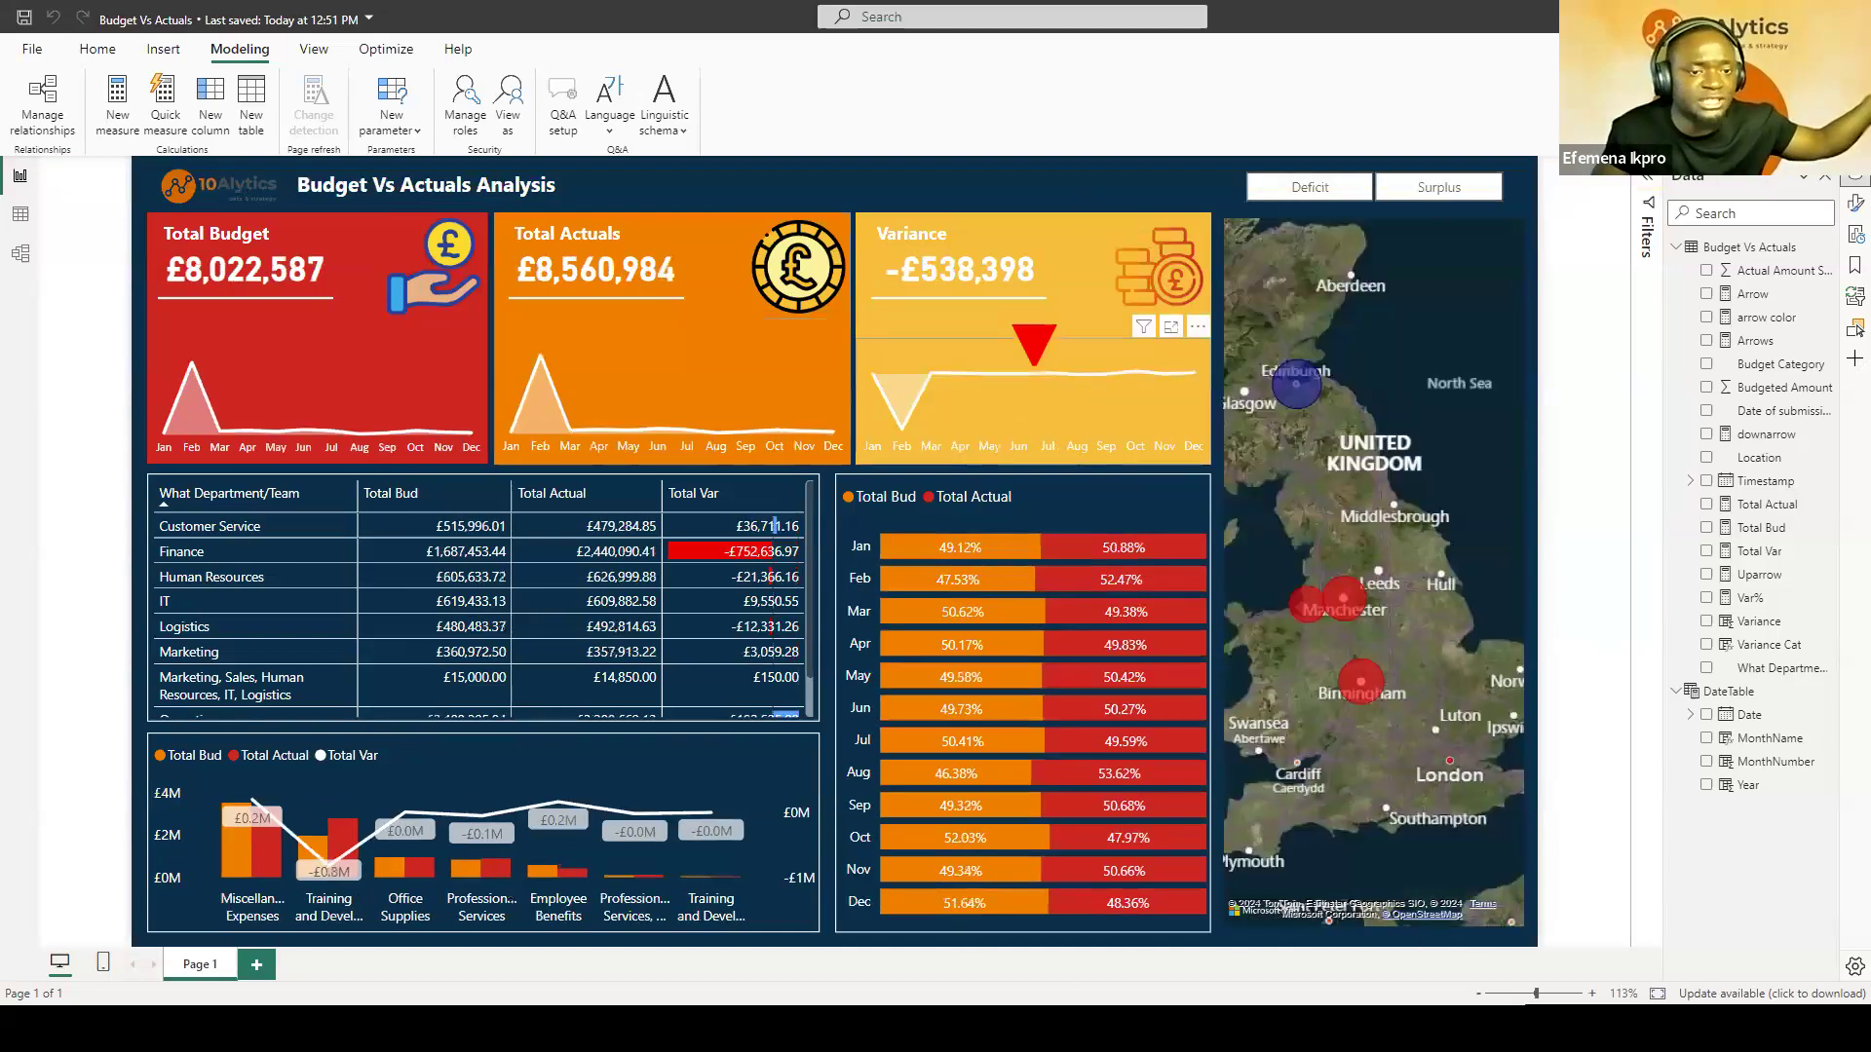